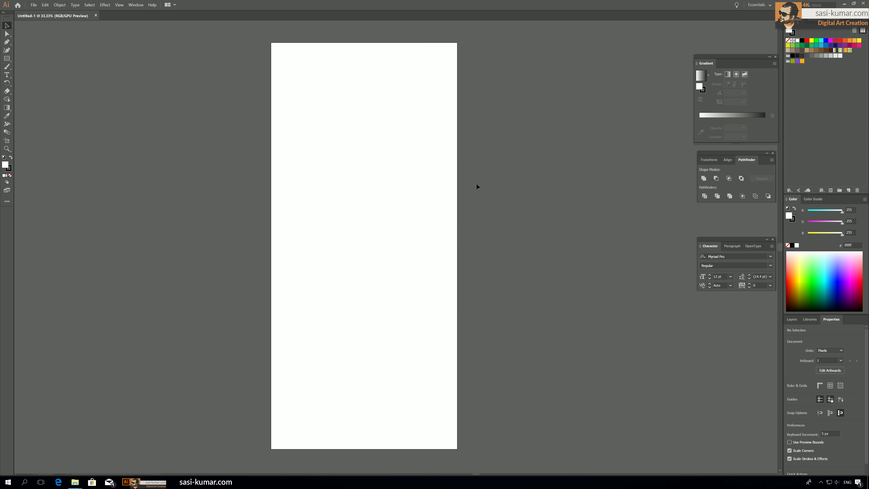
Step: Draw a square about 289 px wide near the artboard's upper-left corner
drag(369, 198, 235, 191)
key(ctrl+minus)
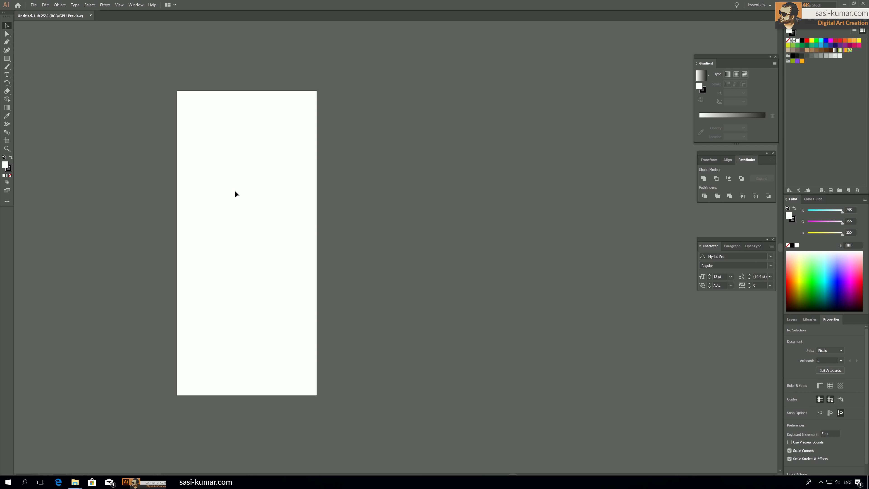
drag(241, 190, 229, 173)
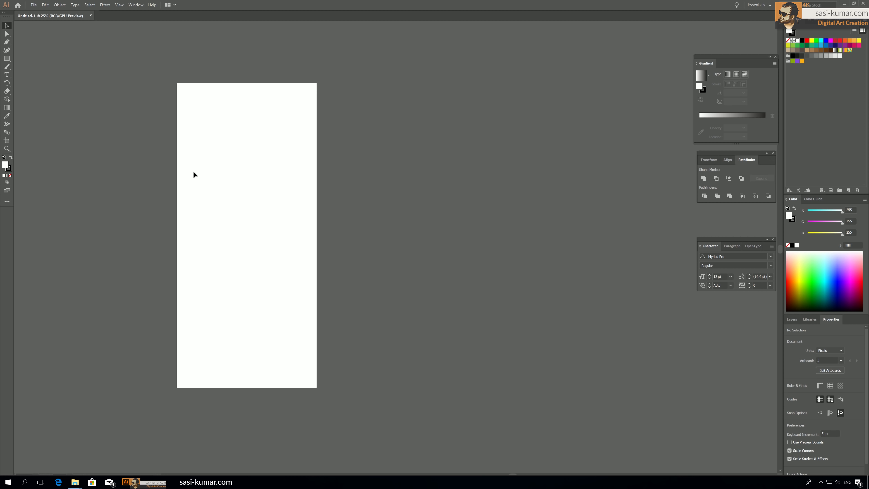
click(7, 59)
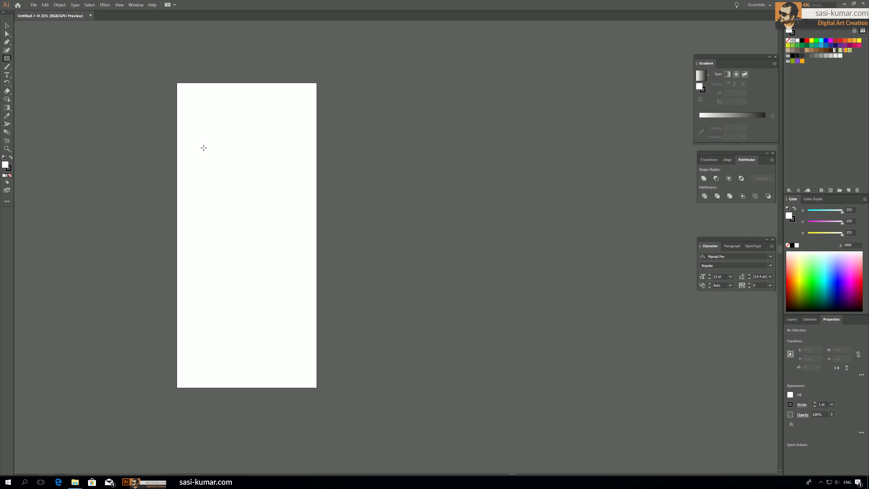
drag(188, 122, 220, 159)
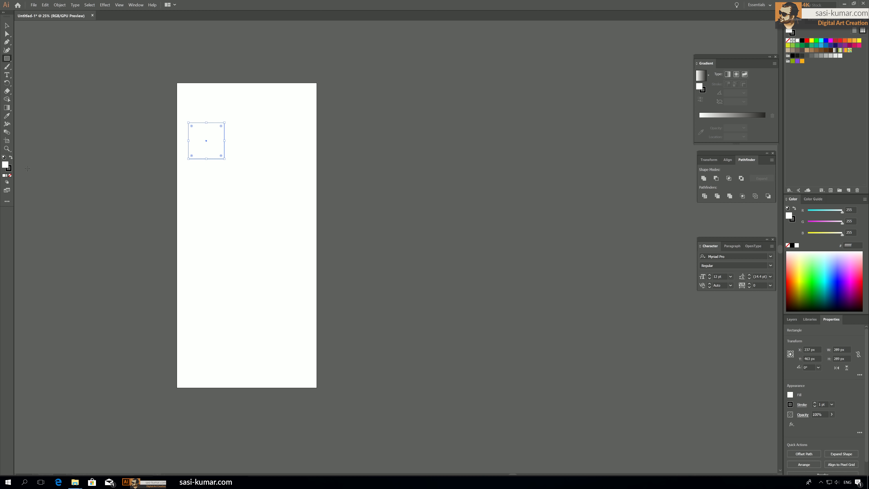
Step: Swap the square's fill and stroke colors, and set its fill to #707070
click(11, 158)
key(v)
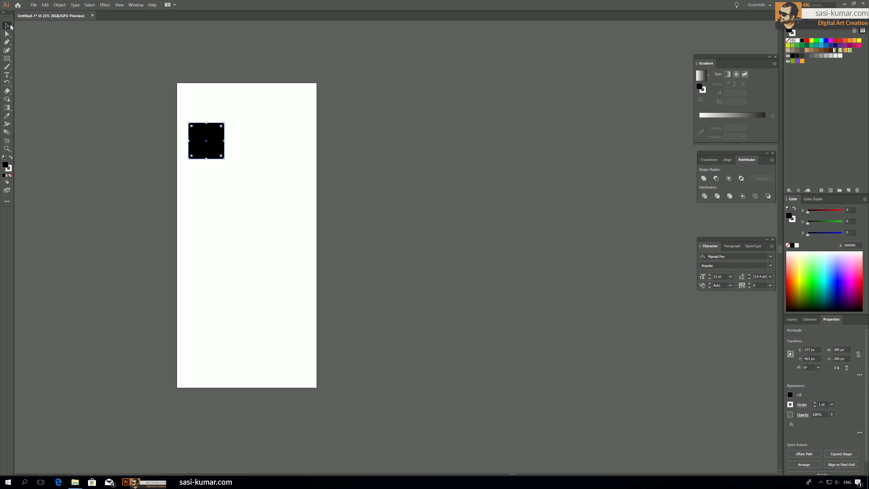
double_click(5, 164)
text(707070)
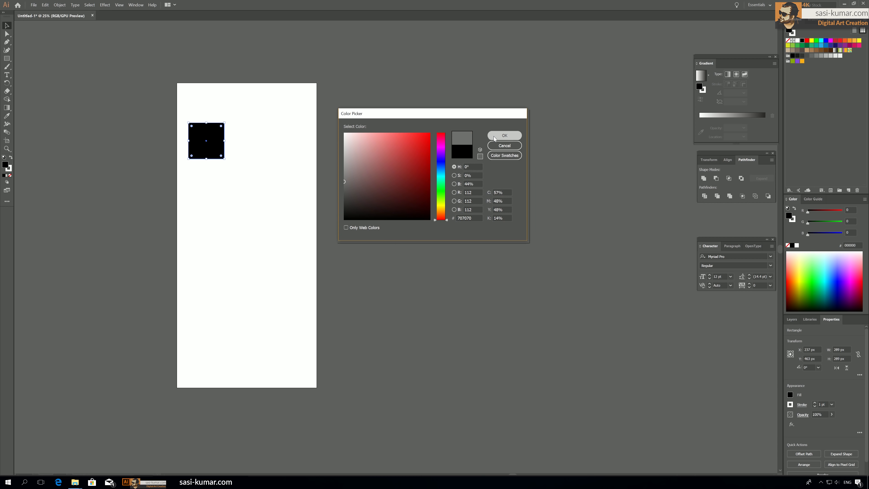
click(493, 137)
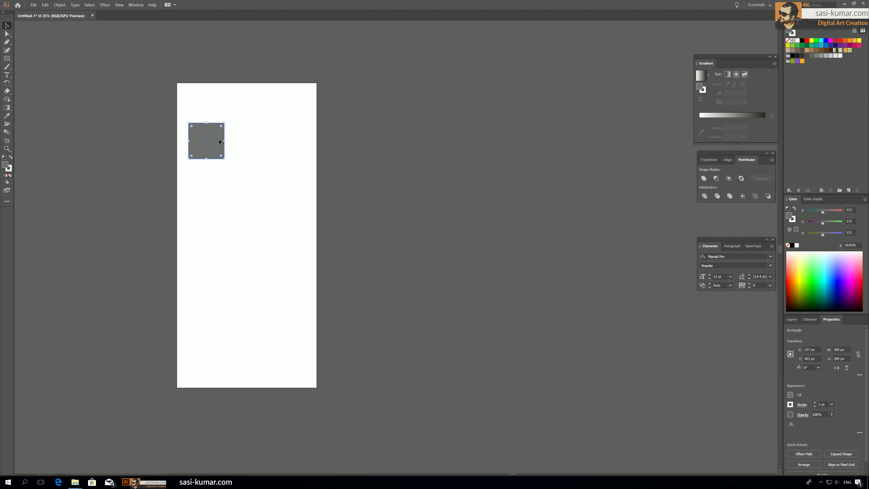
Step: Duplicate the square twice to its right, align all three by their vertical centers, and place the row near the artboard's top
drag(209, 141, 249, 139)
drag(244, 138, 290, 139)
drag(329, 174, 145, 134)
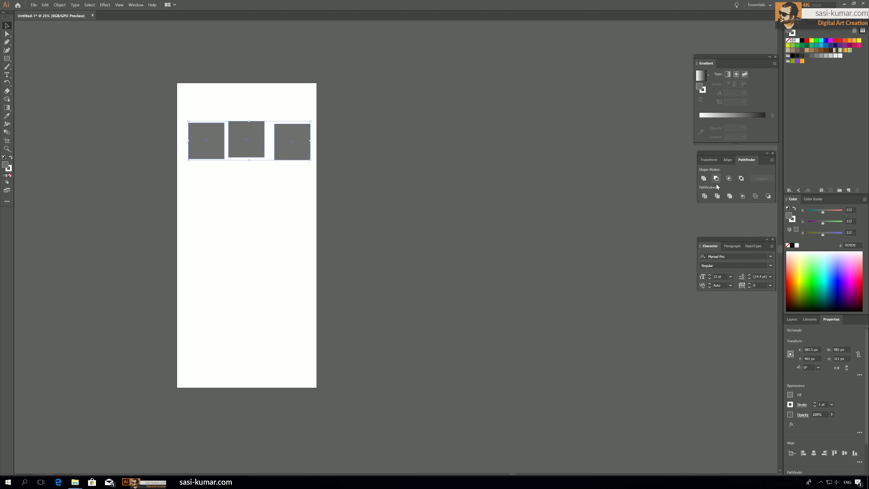
click(709, 160)
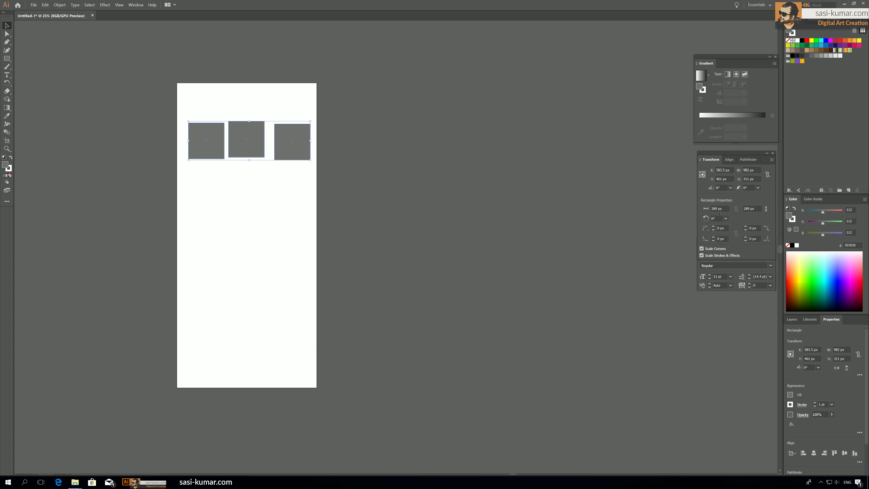
click(728, 161)
click(756, 179)
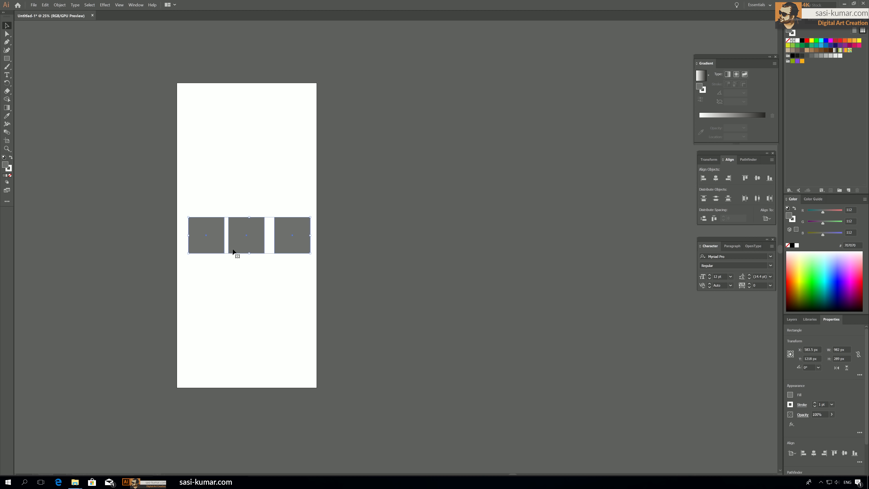
drag(242, 236, 239, 141)
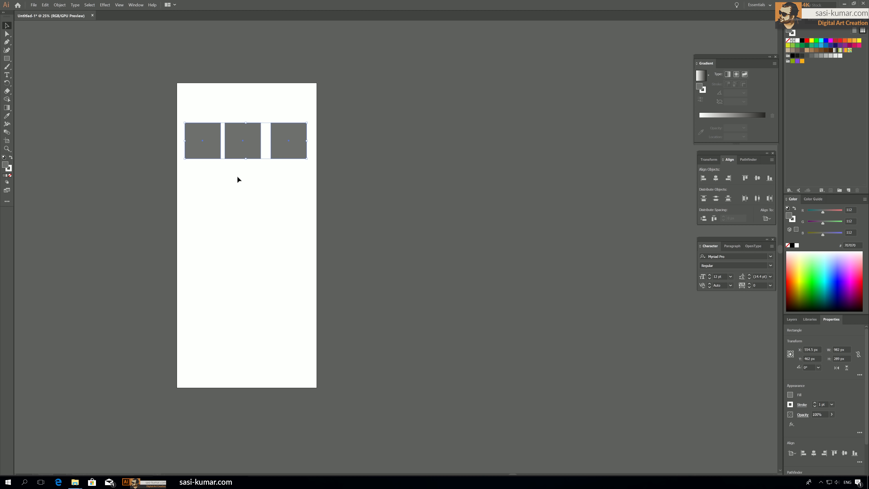
Step: Distribute the three squares evenly across the row's own width, aligning to the selection instead of the artboard
click(769, 198)
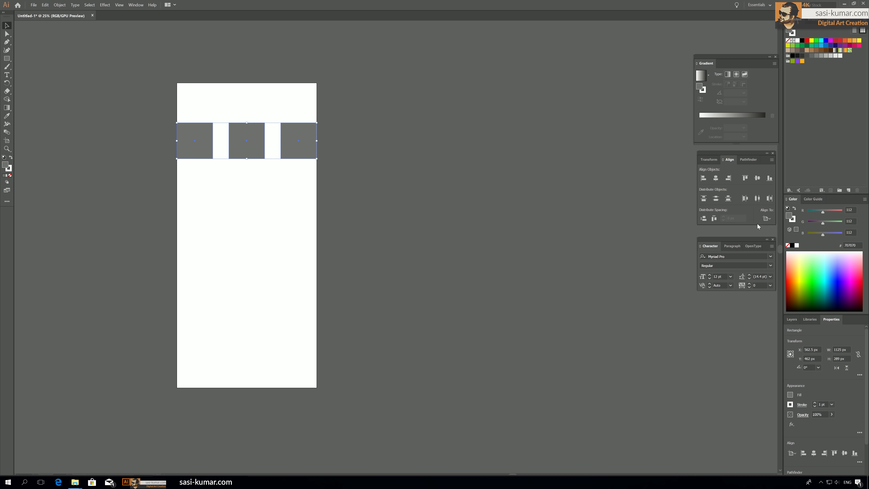
key(ctrl+z)
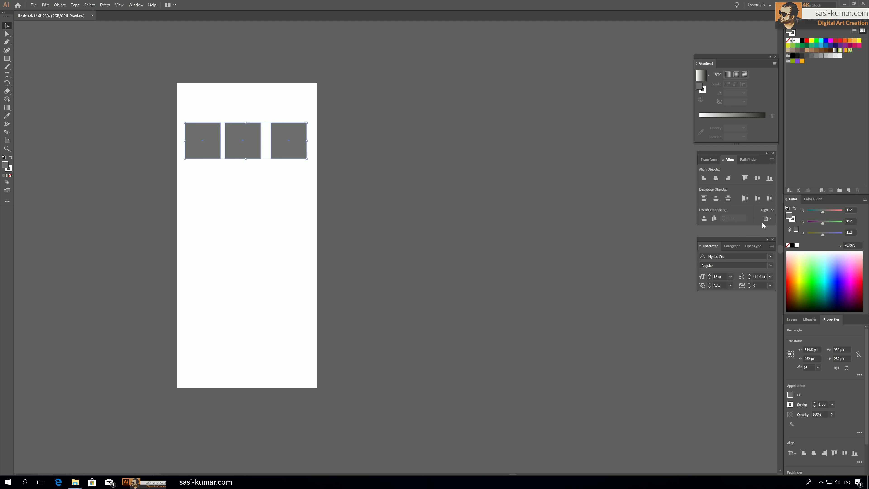
click(763, 221)
click(774, 227)
click(757, 198)
Step: Duplicate the row of squares down the artboard to form five rows of three
drag(245, 140, 247, 226)
drag(246, 226, 244, 271)
drag(245, 271, 247, 317)
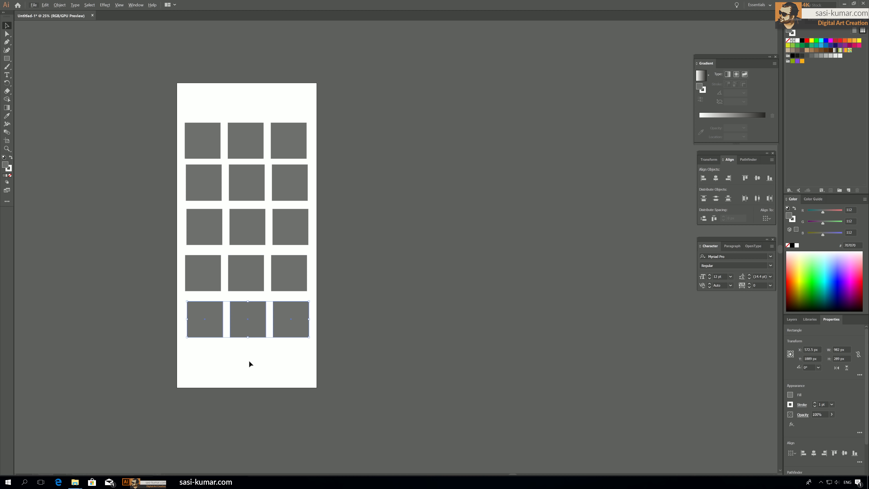
Step: Delete the middle squares of the bottom two rows
click(250, 366)
drag(254, 279, 254, 279)
key(Delete)
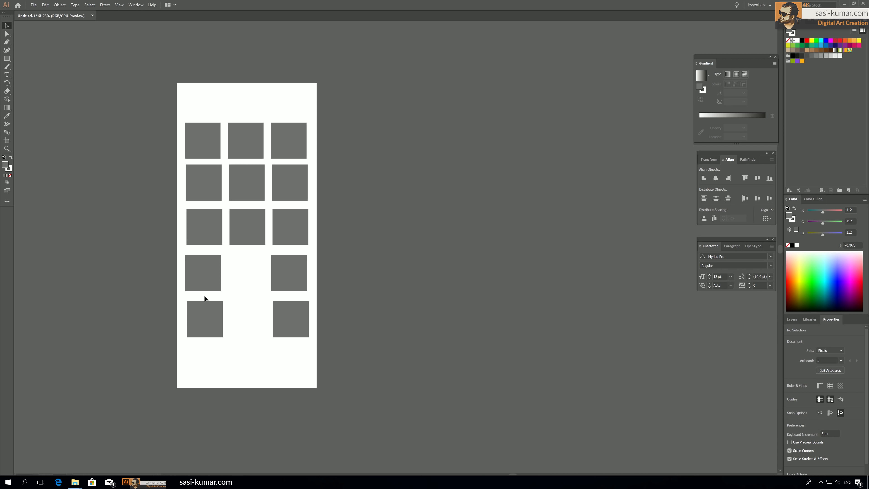
Step: Align the squares within each of the three columns by their horizontal centers
drag(199, 91, 211, 372)
click(703, 178)
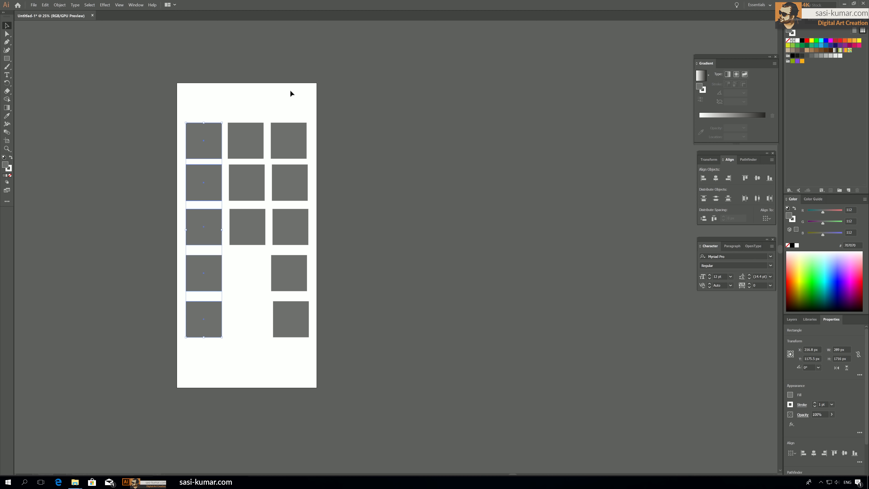
drag(291, 92, 356, 329)
click(705, 179)
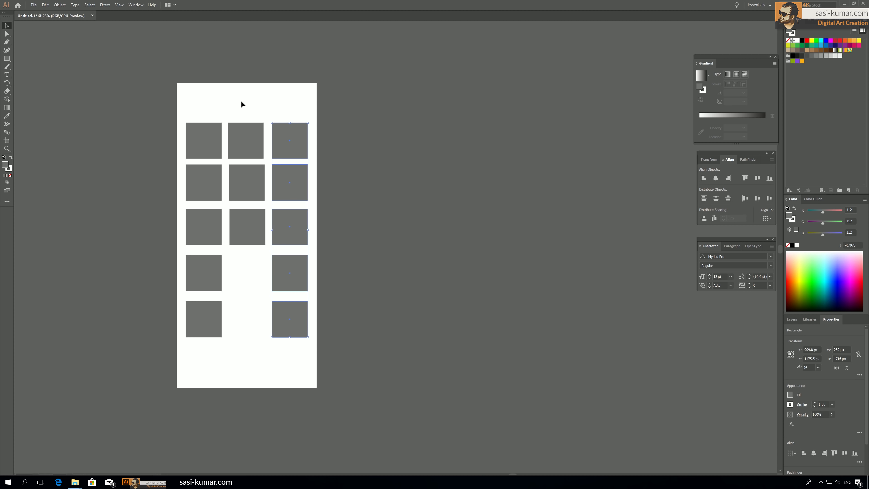
drag(241, 104, 252, 255)
click(715, 178)
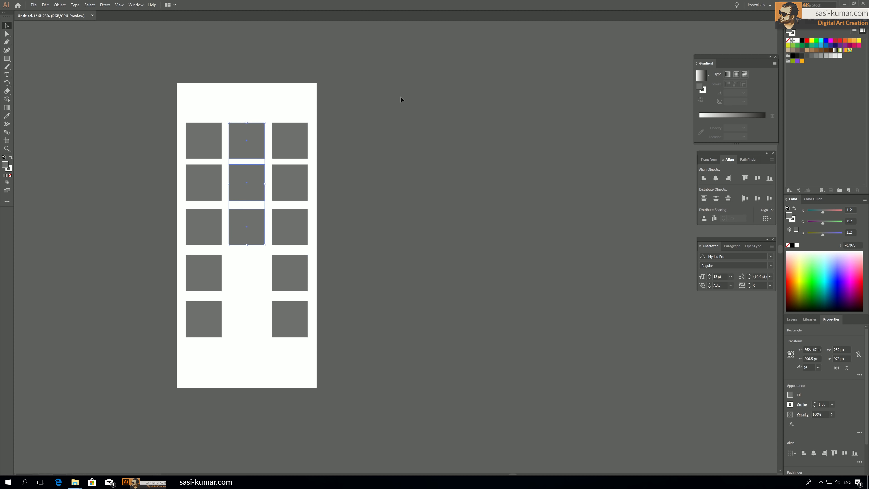
click(400, 95)
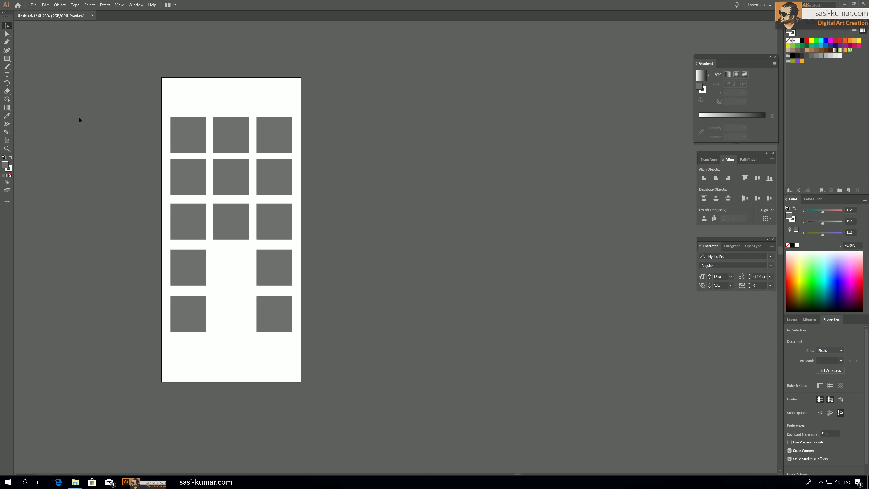
Step: Draw a rectangle about 714 by 121 px on the artboard's bottom edge and center it horizontally to the artboard
click(7, 59)
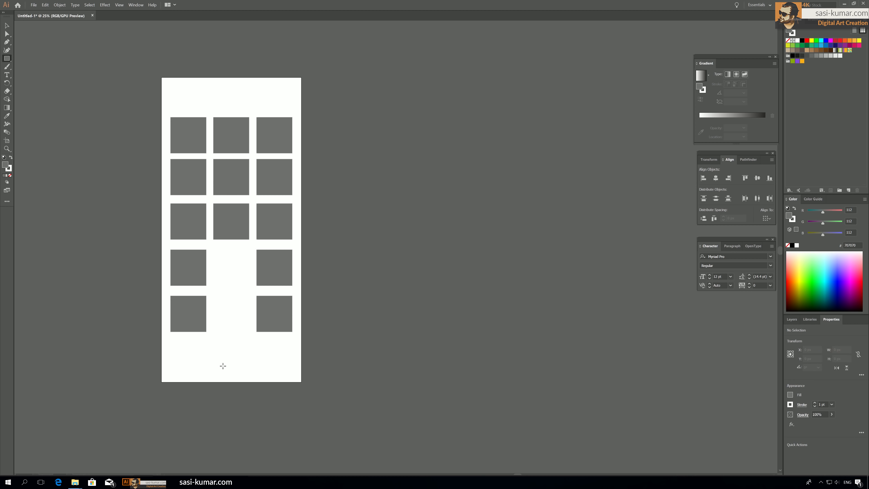
drag(184, 367, 272, 382)
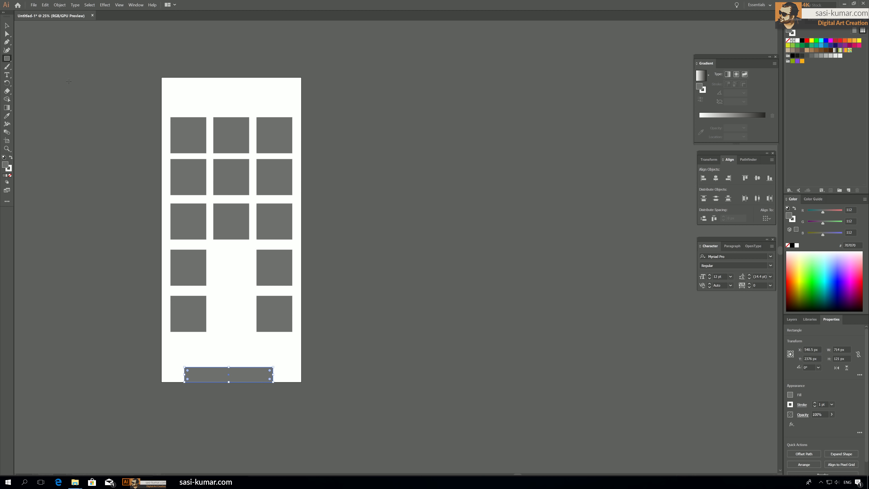
click(8, 26)
click(766, 218)
click(776, 242)
click(716, 178)
click(344, 347)
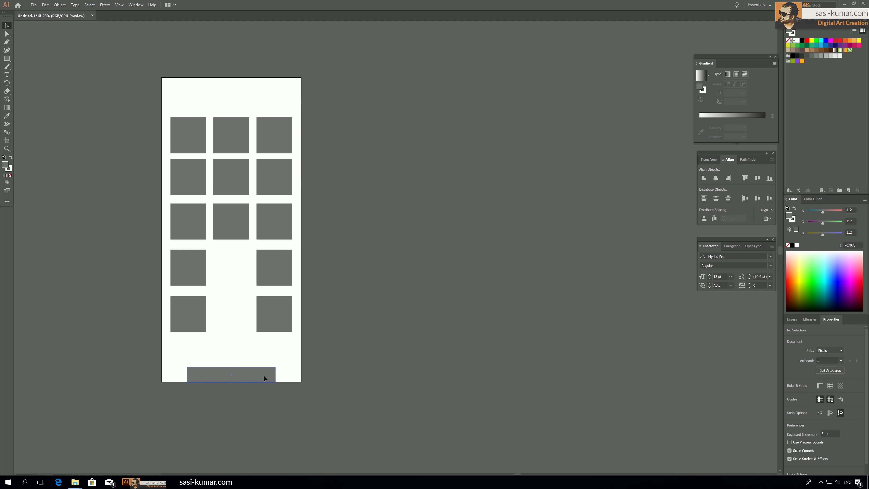
Step: Duplicate the bottom bar onto the empty canvas beside the artboard and rotate the copy by 90°
click(264, 375)
drag(243, 384, 383, 170)
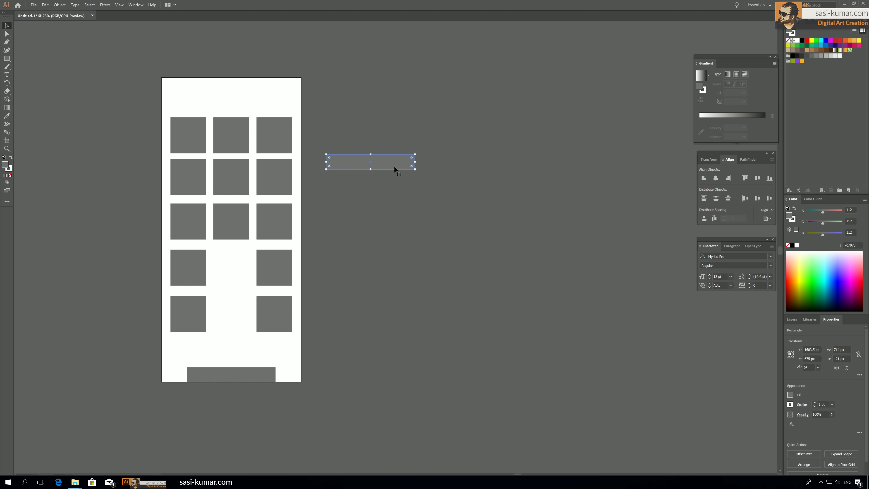
double_click(7, 83)
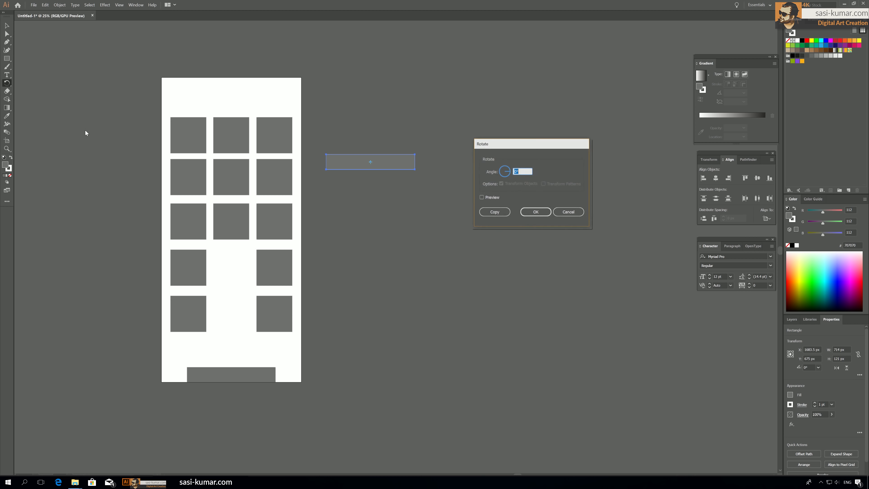
text(90)
key(Return)
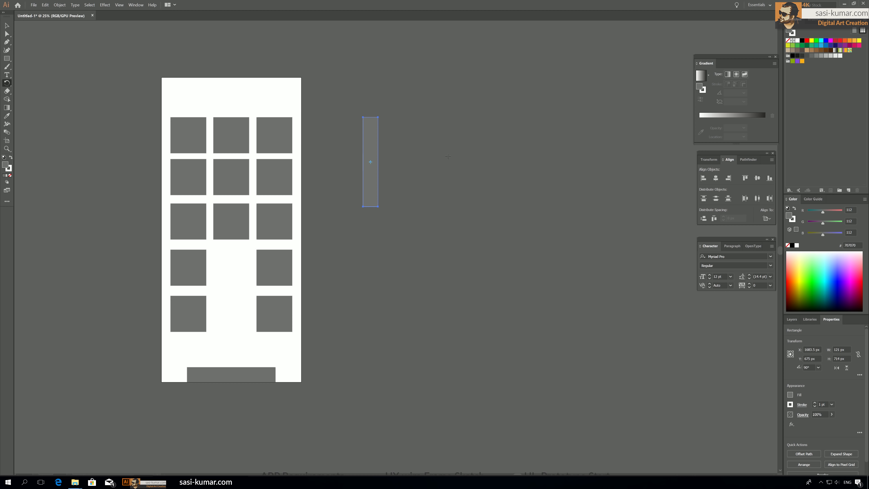
Step: Move the rotated bar to the artboard's right edge beside the top row and shorten it to about 343 px high
click(7, 25)
drag(370, 140, 294, 126)
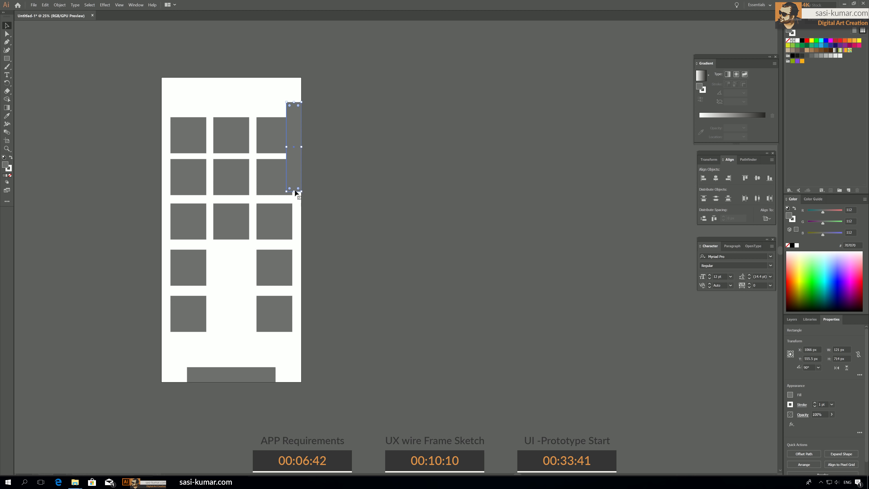
drag(295, 191, 294, 158)
drag(293, 102, 294, 115)
Step: Delete the top-right square behind the side bar and shift the bar slightly upward along the artboard's edge
click(280, 141)
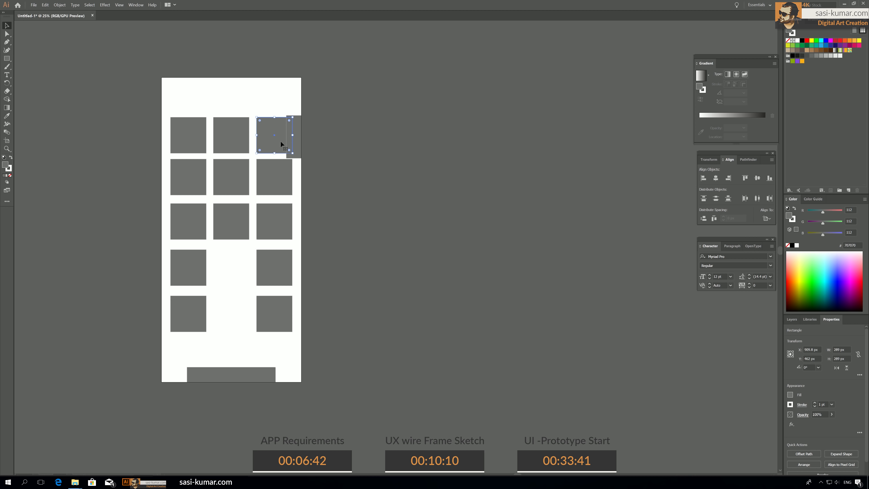
key(Delete)
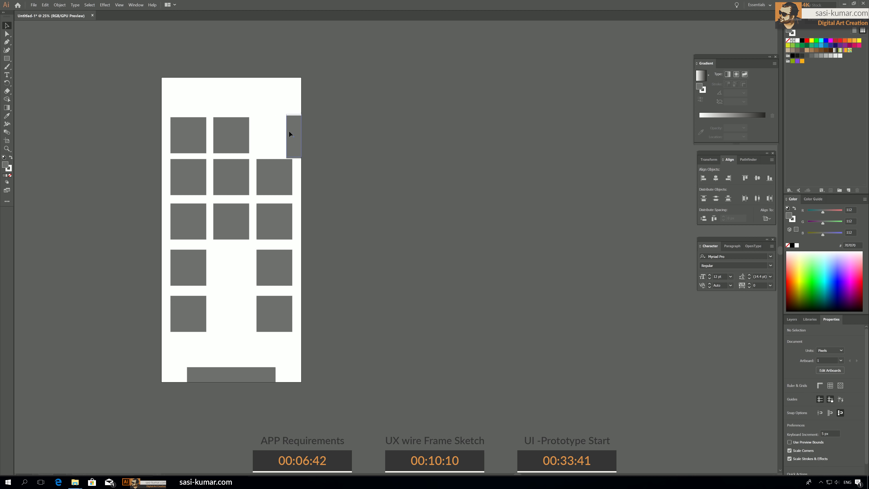
drag(289, 129, 289, 128)
click(334, 124)
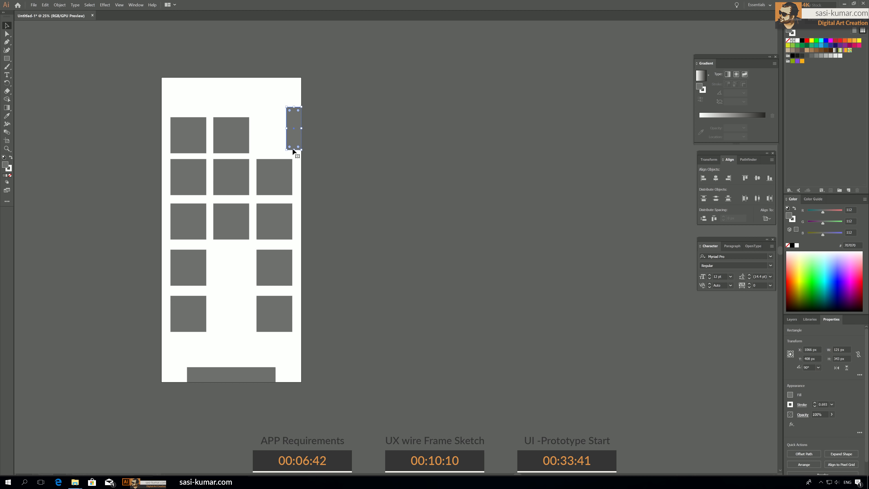
click(309, 164)
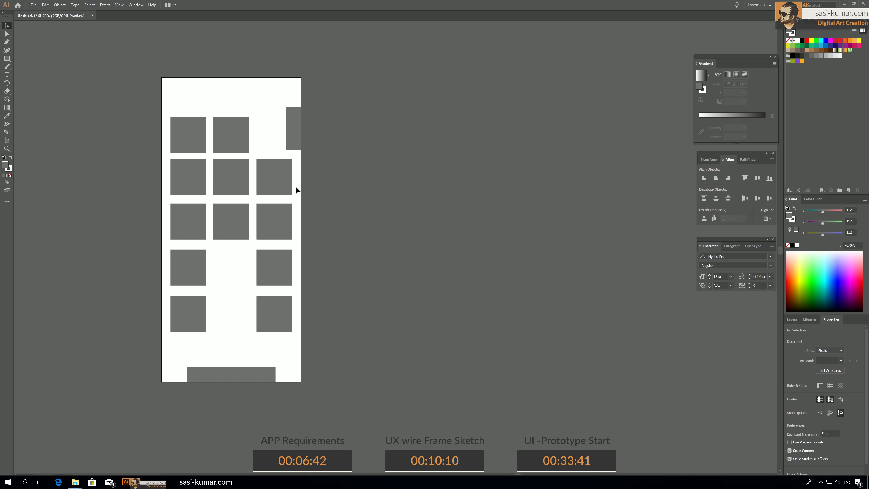
drag(264, 135, 258, 129)
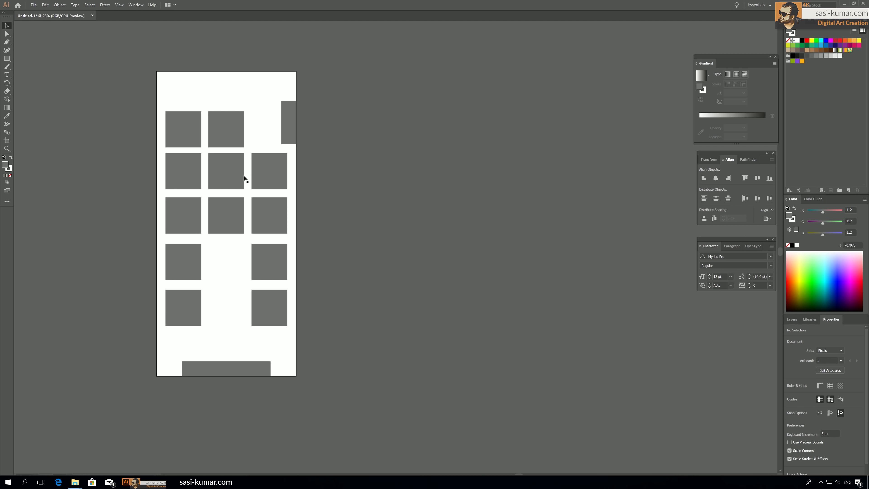
click(283, 128)
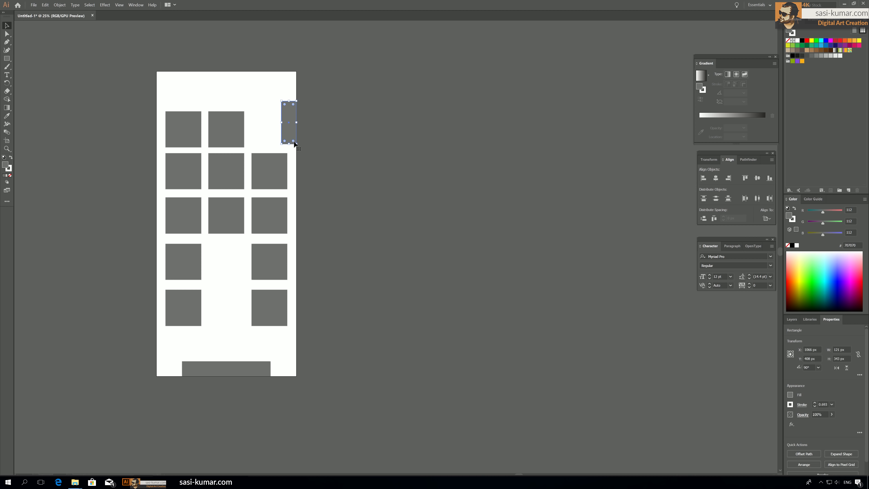
click(412, 225)
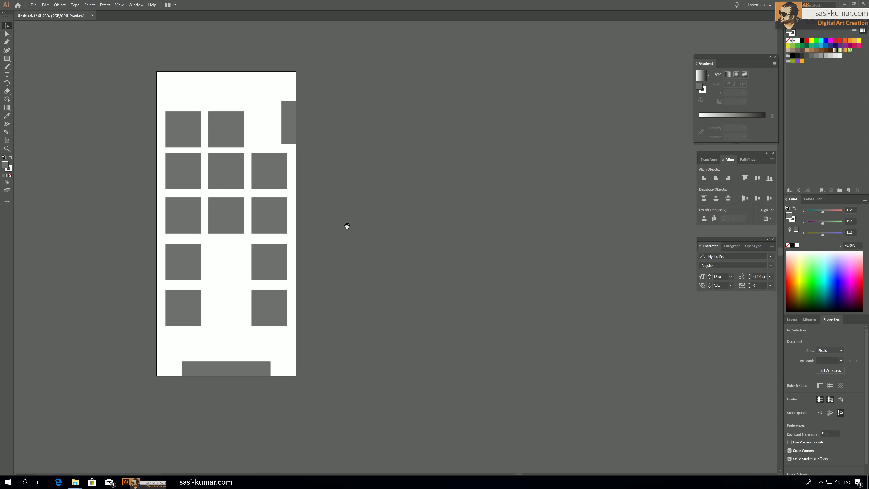
drag(347, 225, 342, 225)
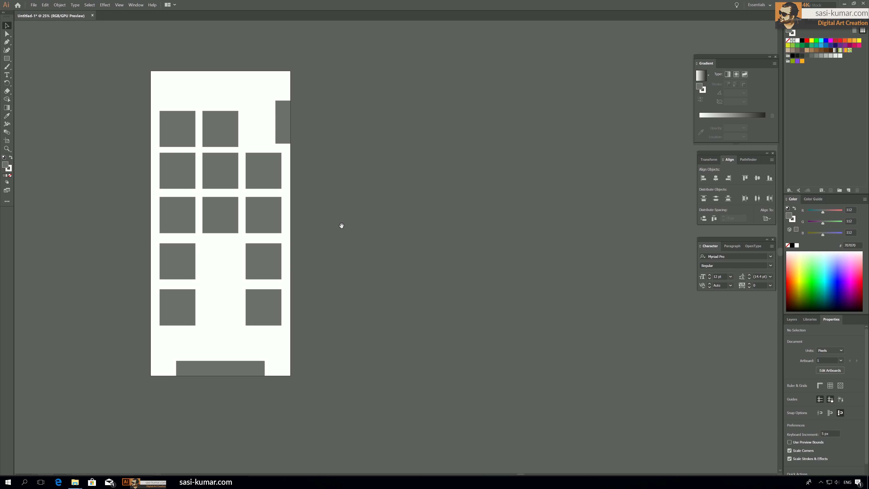
drag(371, 227, 365, 226)
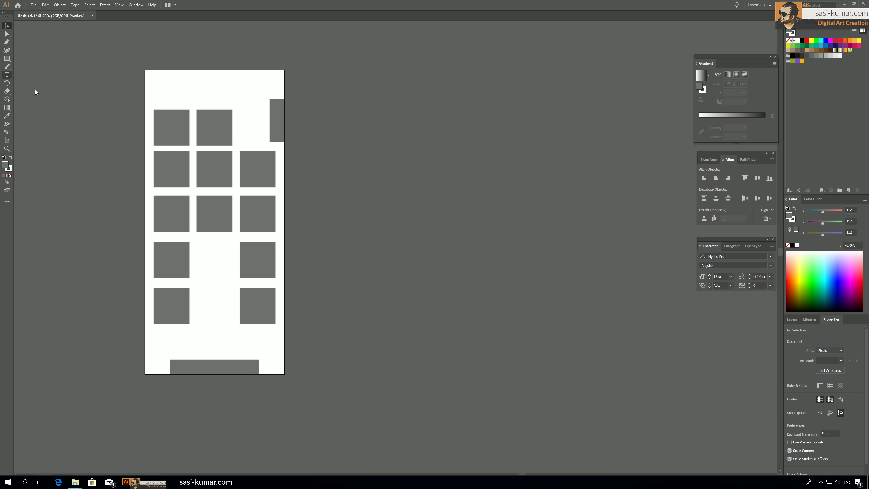
Step: Create the text "01" on the empty canvas, scale it to about 116.66 pt and fill it with the artboard's white
click(51, 102)
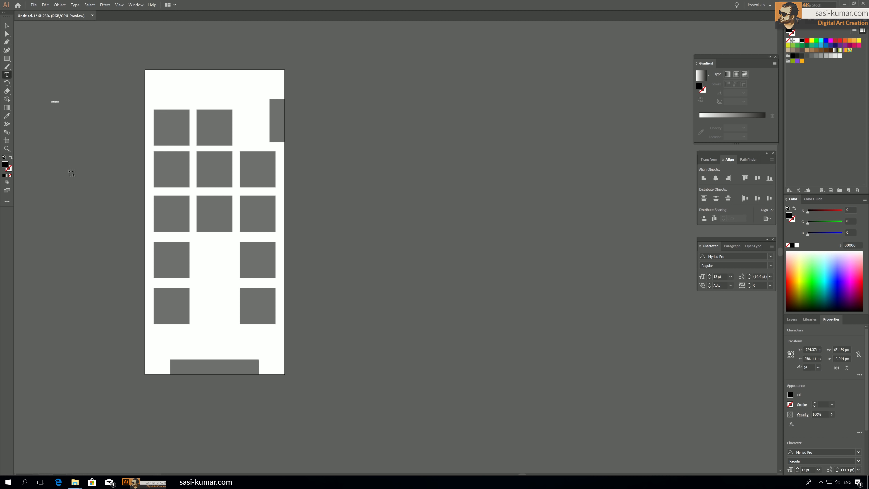
key(BackSpace)
click(6, 25)
drag(54, 104, 84, 138)
key(i)
click(161, 82)
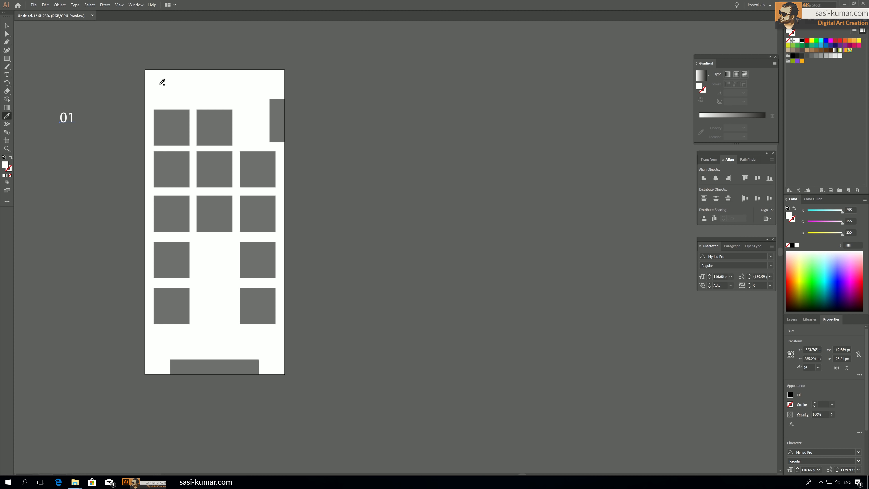
Step: Move the white 01 onto the first tile and copy it onto all the other tiles
click(6, 26)
drag(88, 128, 211, 128)
key(super)
key(super)
key(ctrl+z)
drag(211, 128, 174, 166)
drag(174, 167, 211, 165)
drag(211, 164, 251, 170)
drag(252, 171, 176, 211)
drag(177, 212, 214, 214)
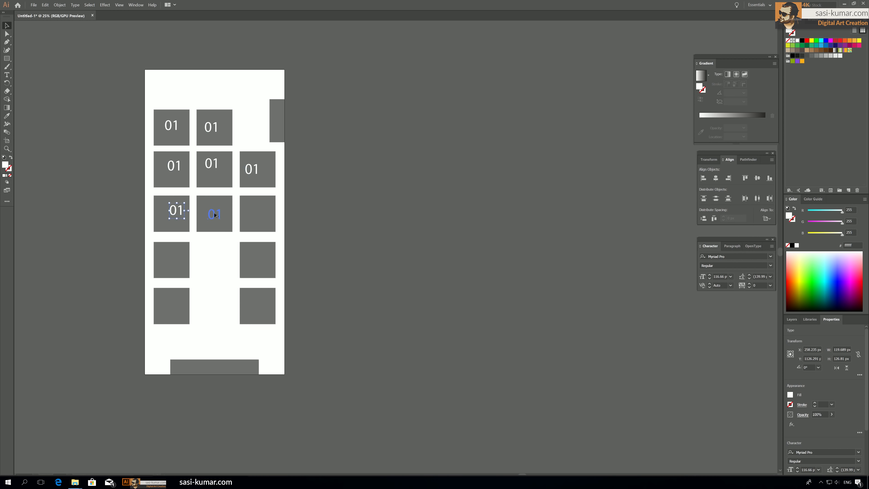
Step: Align the left column's numbers on their horizontal centers, relative to the selection
shift+click(172, 304)
click(716, 178)
key(ctrl+z)
click(767, 219)
click(784, 226)
click(716, 178)
Step: Align the middle and right columns' numbers on their horizontal centers and level the top three rows' numbers vertically
click(211, 127)
shift+click(211, 164)
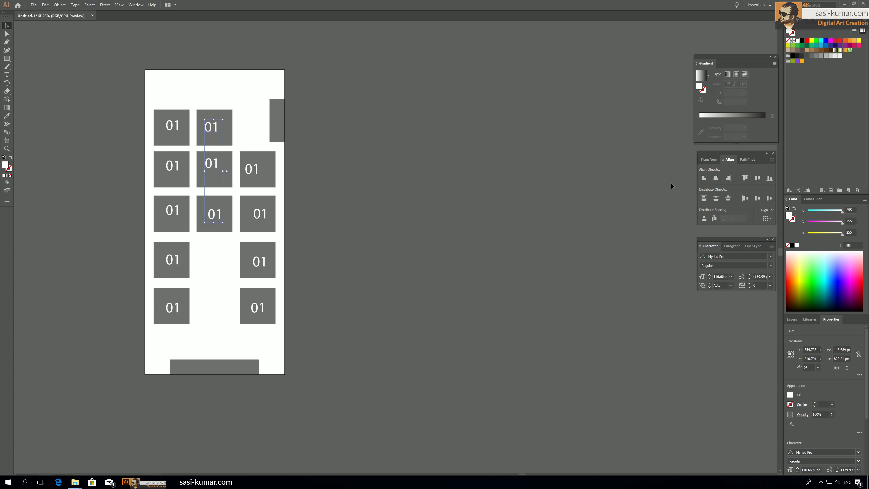
click(757, 178)
click(757, 178)
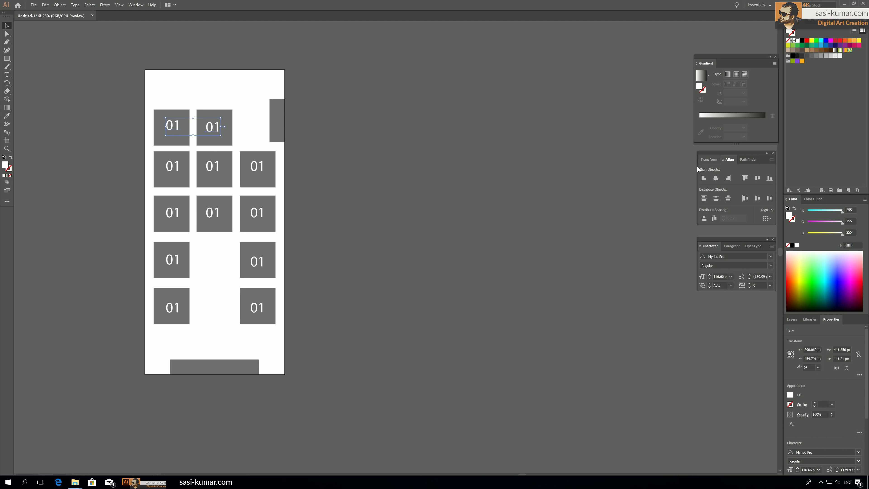
click(757, 178)
Step: Change the tile labels after 01 to 02, 03, 04, 05, 06 and 07 in reading order
key(t)
drag(220, 126, 216, 127)
text(23)
drag(221, 166, 260, 167)
text(45)
drag(180, 213, 176, 212)
text(6)
text(7)
Step: Renumber the remaining tiles 08 through 12 and shift the numbers 03, 04 and 05 slightly down
drag(220, 213, 260, 213)
drag(180, 308, 166, 308)
text(11)
drag(265, 308, 250, 308)
text(12)
key(Escape)
click(383, 148)
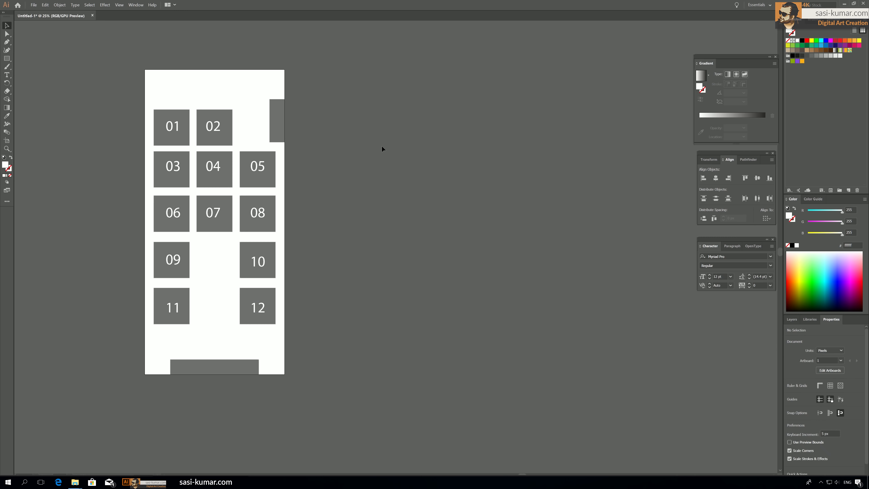
drag(301, 158, 167, 173)
drag(257, 166, 258, 170)
Step: Add the label "Kitchen" on the bottom bar, scaled to fit its height and filled with dark grey #515151
click(6, 75)
click(383, 289)
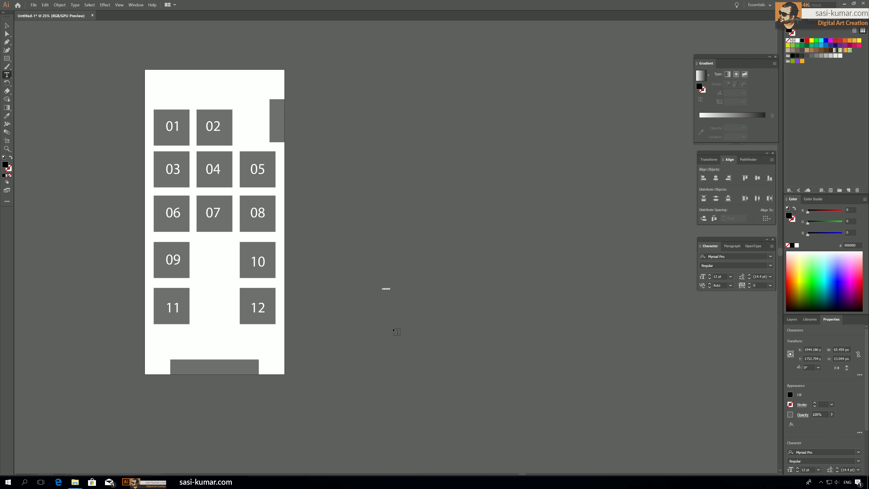
text(Kitchen)
click(6, 26)
drag(387, 291, 219, 368)
double_click(6, 165)
click(507, 123)
click(268, 365)
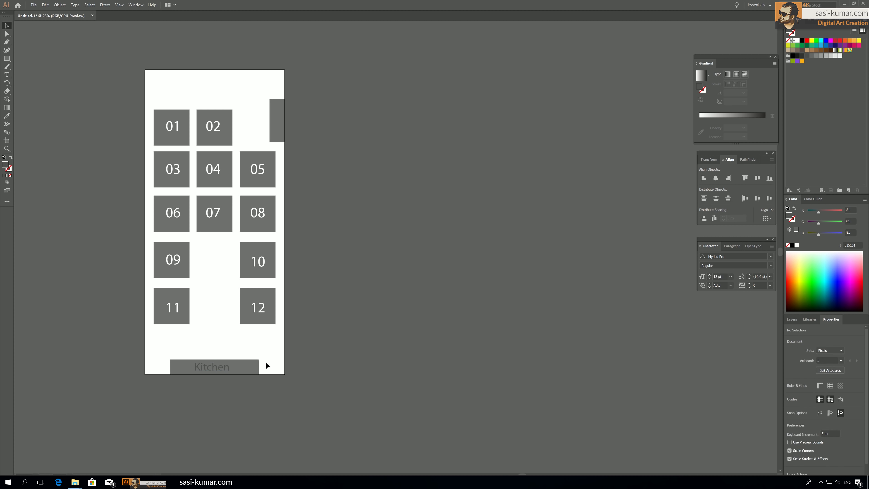
Step: Add the label "Recp", rotate it to read vertically and place it on the side bar
click(6, 75)
click(197, 347)
text(Recp)
click(7, 26)
double_click(7, 83)
click(6, 26)
drag(193, 335, 278, 120)
Step: Fill the side bar and the bottom bar with light grey #b2b2b2
click(277, 137)
shift+click(188, 367)
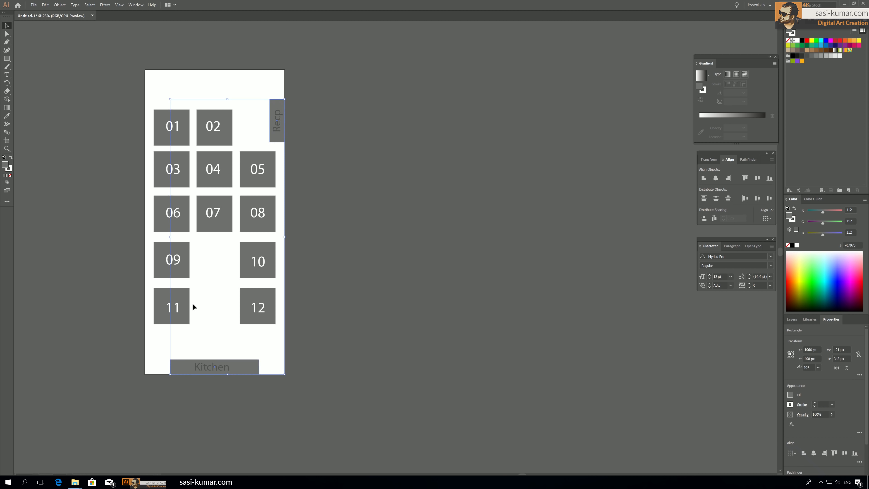
double_click(6, 164)
click(507, 123)
click(139, 91)
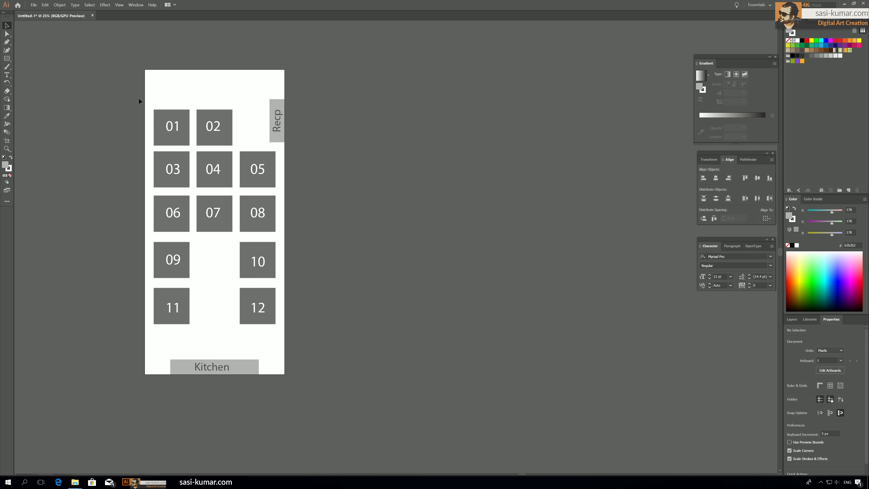
Step: Duplicate the artboard directly beside the original and delete all artwork on the copy
drag(126, 158, 125, 161)
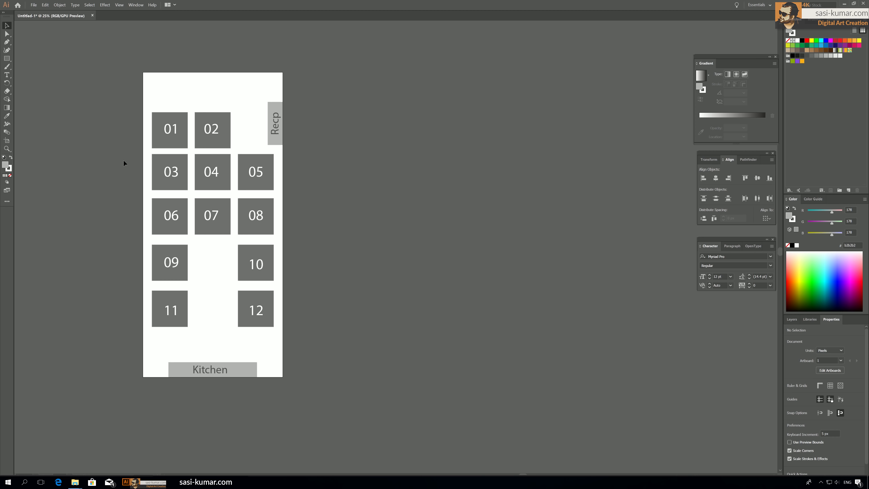
key(ctrl+minus)
drag(221, 134, 218, 133)
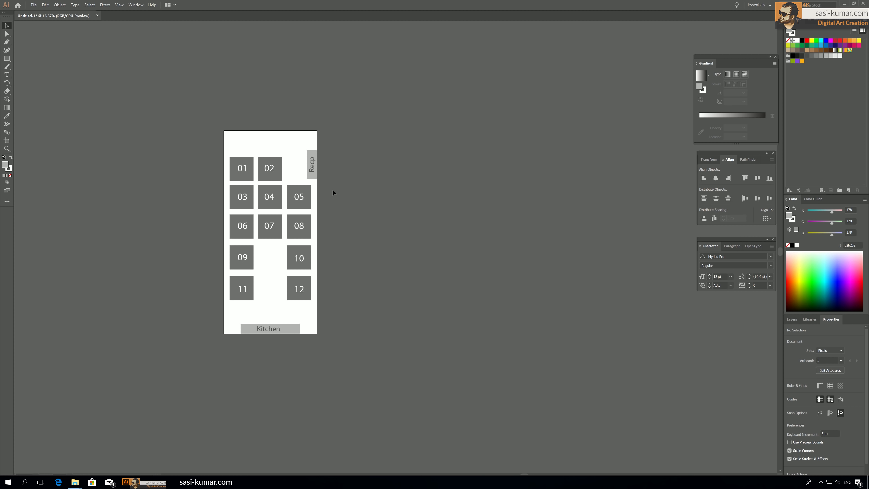
drag(327, 184, 301, 186)
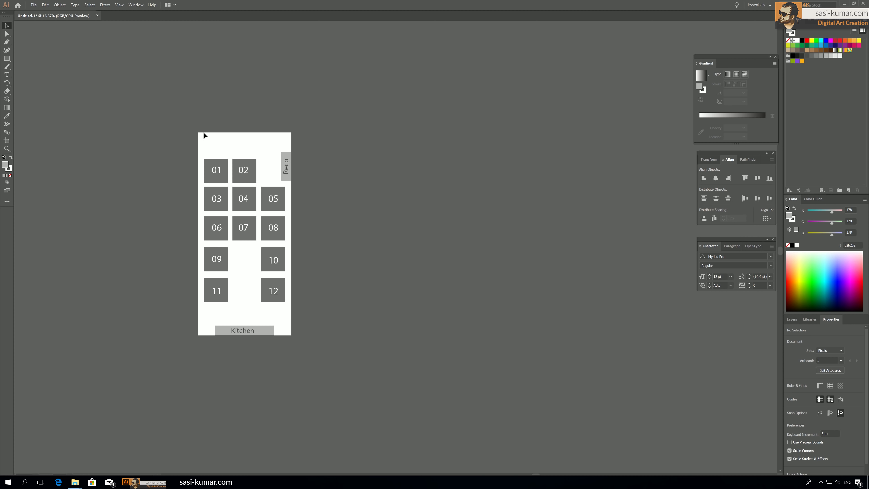
click(7, 140)
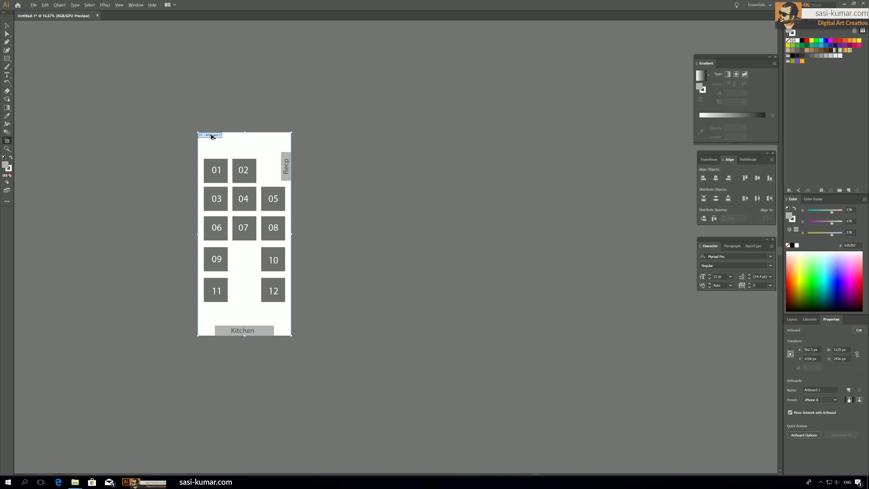
drag(210, 135, 315, 136)
click(7, 26)
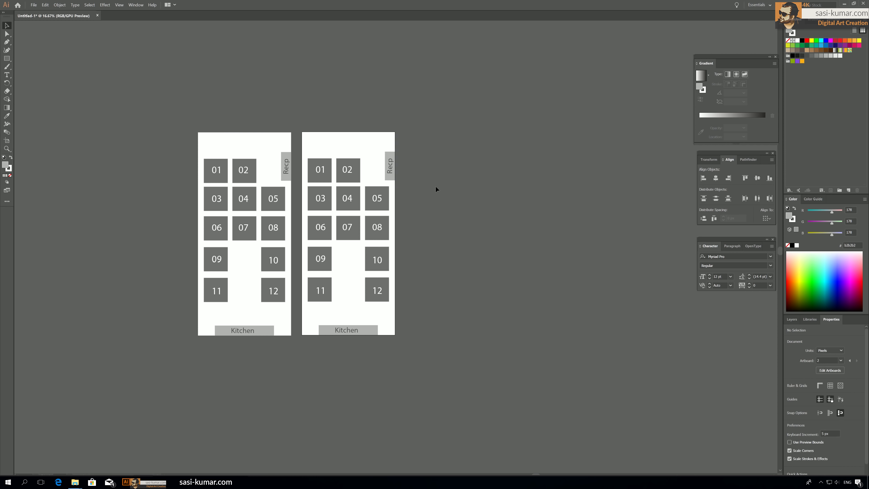
key(ctrl+alt+a)
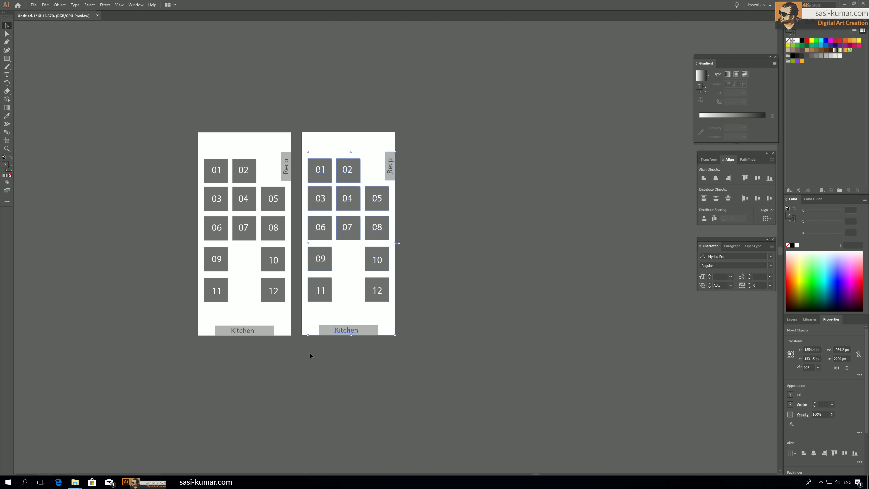
key(Delete)
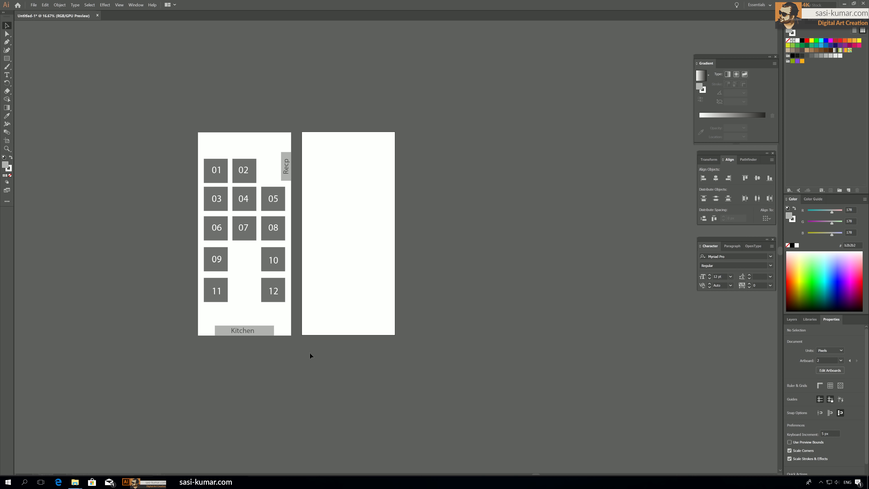
Step: Draw a bar about 242 px high near the top of the second artboard and stretch it to the artboard's full width
key(ctrl+plus)
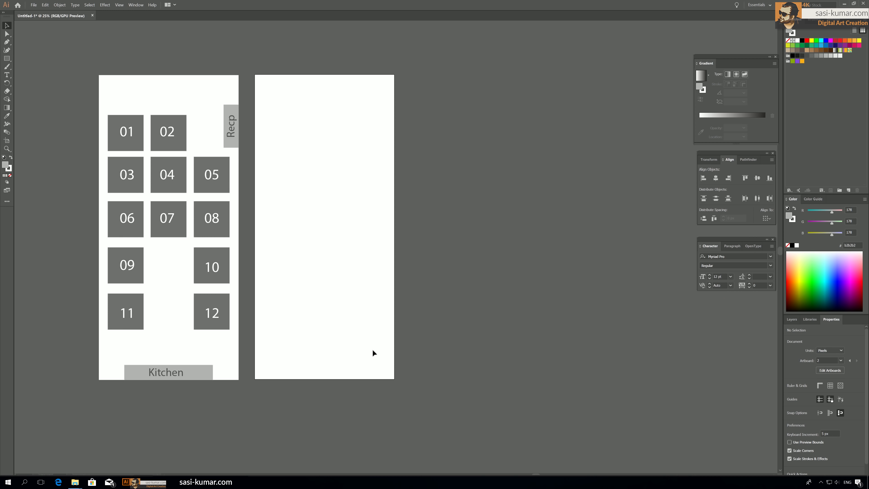
key(m)
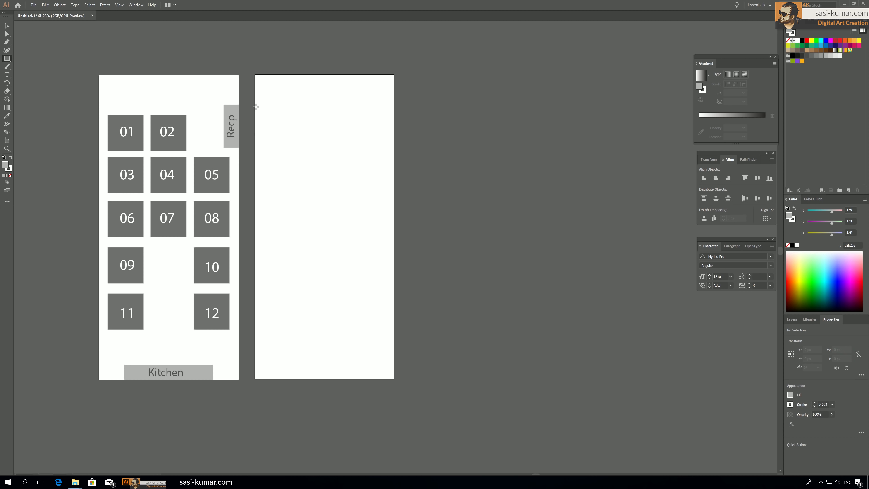
drag(256, 107, 395, 136)
click(7, 26)
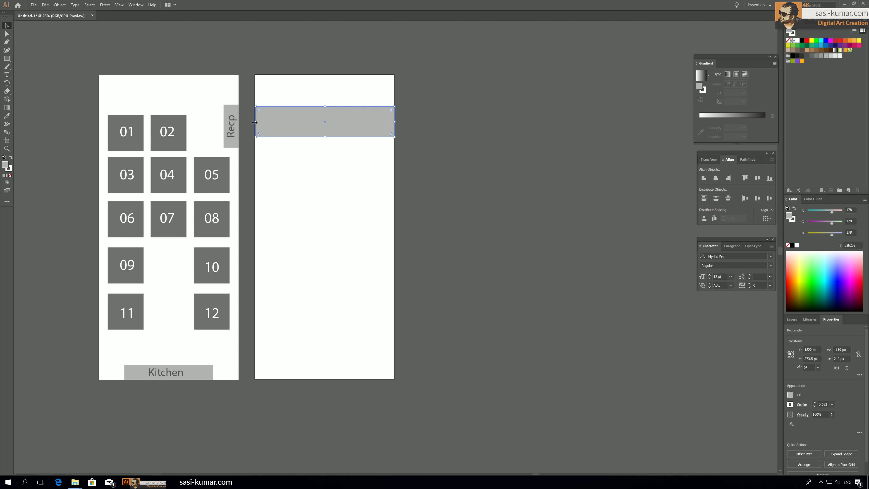
drag(255, 122, 255, 122)
click(542, 184)
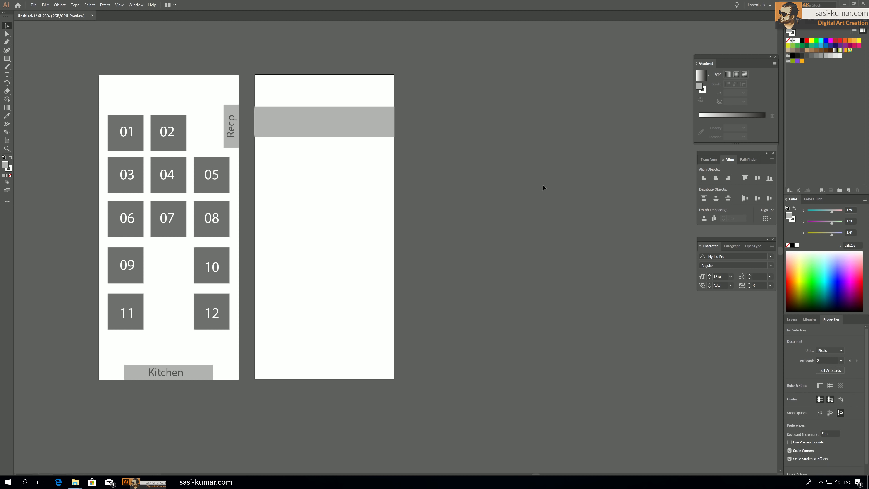
click(305, 134)
drag(296, 120, 298, 154)
key(Delete)
Step: Add the text "Beer Cat 01" at about 83.93 pt on the bar and place a copy of it below
click(7, 75)
click(283, 59)
text(Boo)
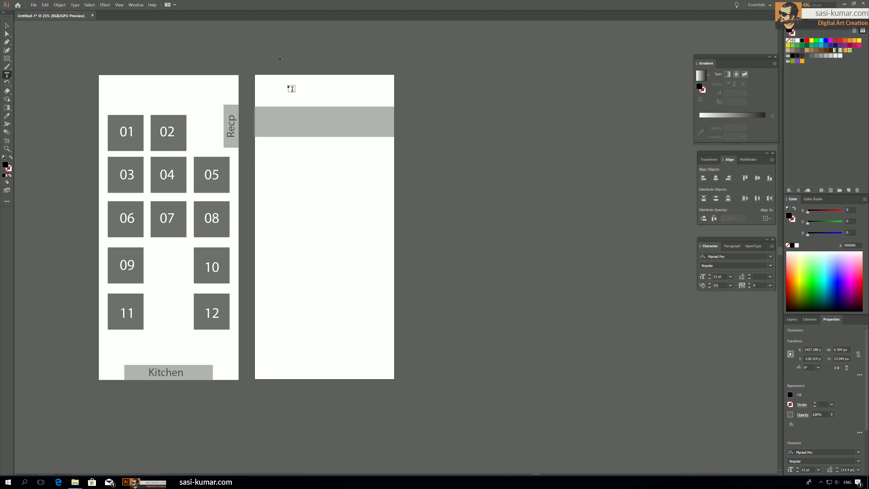
key(Escape)
drag(286, 60, 315, 175)
click(407, 144)
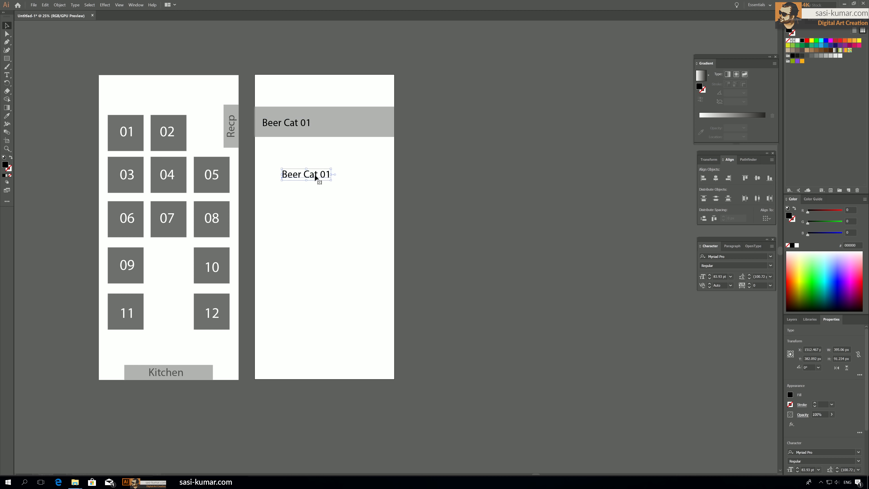
Step: Change the copied text to "XX%", shrink it and place it in the bar's lower right corner
double_click(315, 176)
key(ctrl+a)
text(XX%)
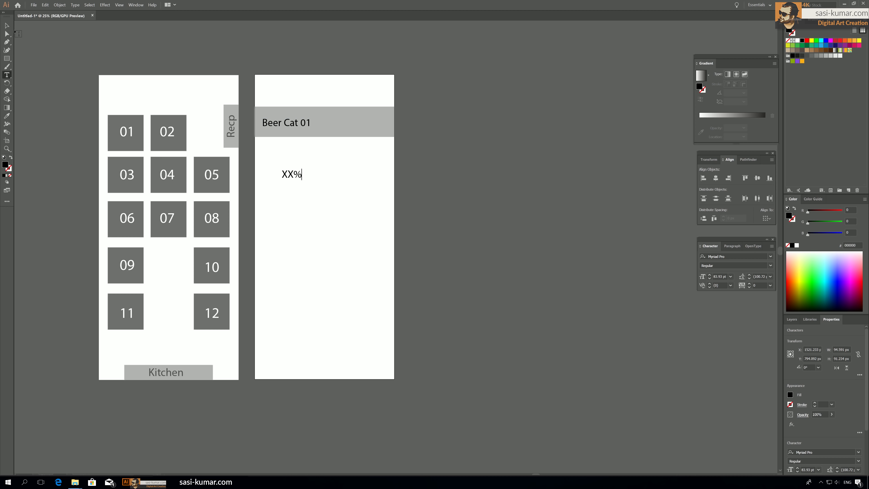
key(Escape)
shift+drag(302, 180, 288, 173)
click(304, 181)
drag(286, 171, 385, 133)
Step: Group the bar with its two texts and make three copies stacked directly below it
click(402, 169)
key(ctrl+g)
drag(401, 169, 300, 152)
alt+drag(300, 150, 300, 181)
alt+drag(299, 180, 300, 209)
Step: Align and evenly distribute the four list rows by their centers, and center them horizontally to the artboard
drag(421, 240, 370, 120)
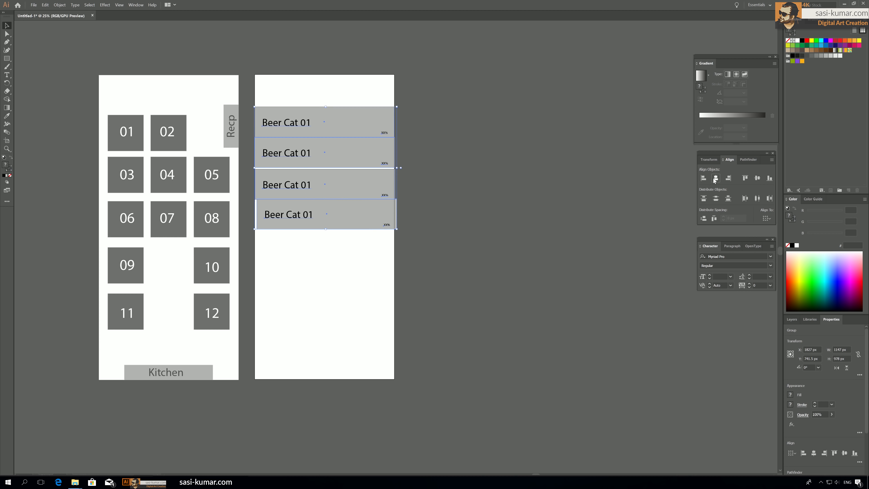
click(716, 178)
click(716, 198)
click(539, 206)
drag(424, 96, 376, 240)
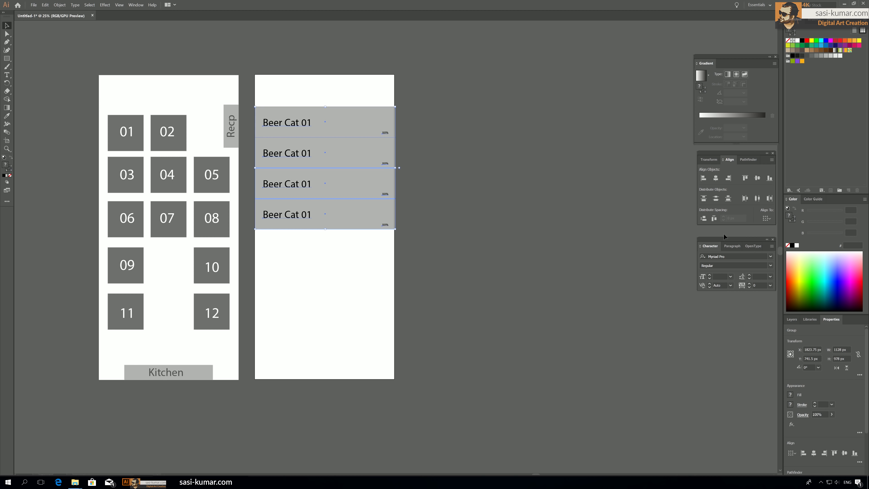
click(766, 218)
click(781, 242)
click(716, 178)
click(496, 185)
Step: Renumber the lower three row labels as Beer Cat 02, Beer Cat 03 and Beer Cat 04
scroll(494, 184, up, 3)
key(t)
drag(345, 170, 307, 170)
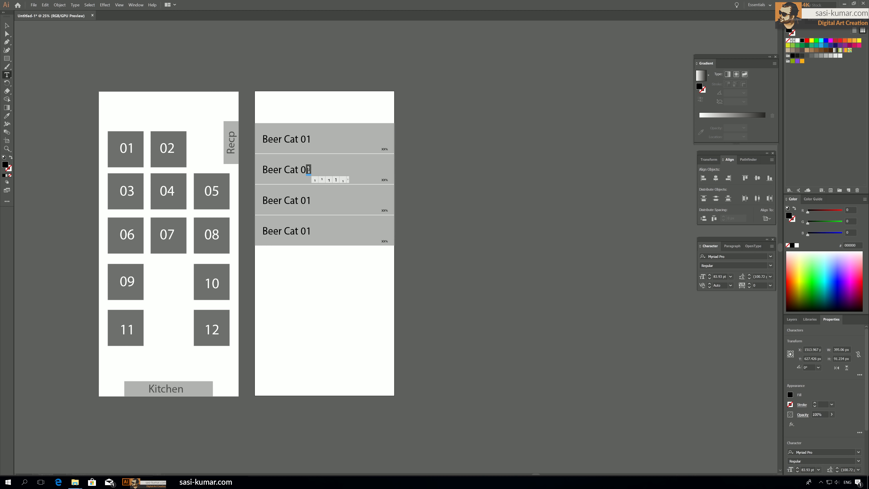
text(2)
drag(346, 201, 306, 201)
text(3)
drag(345, 231, 312, 229)
text(4)
key(Escape)
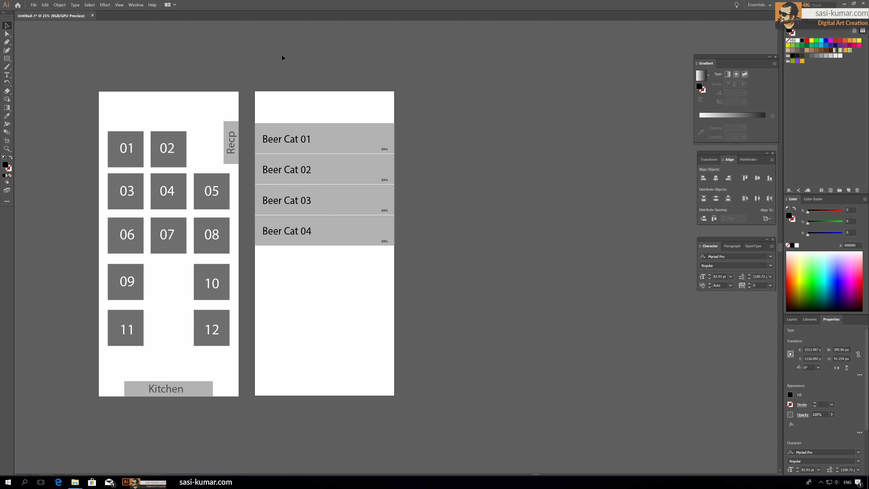
Step: Fill the Beer Cat 02 row's rectangle with medium grey #8c8989
click(282, 55)
drag(308, 66, 308, 48)
key(a)
click(342, 151)
double_click(6, 164)
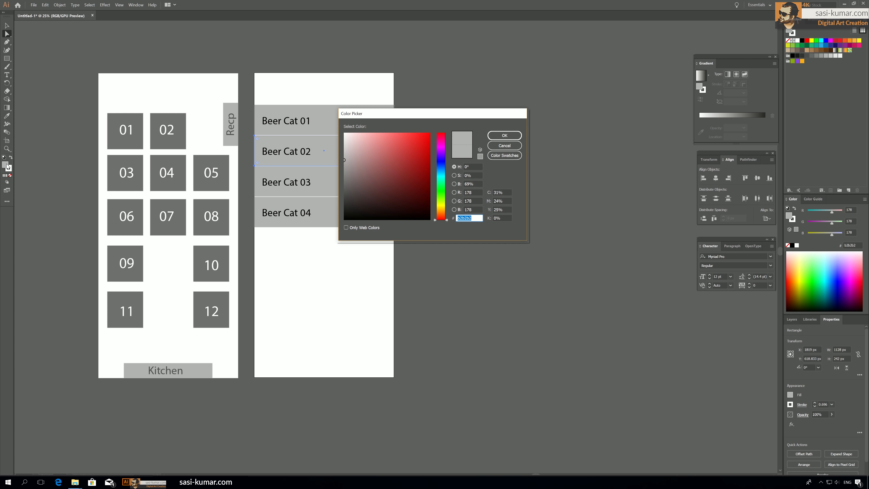
click(345, 172)
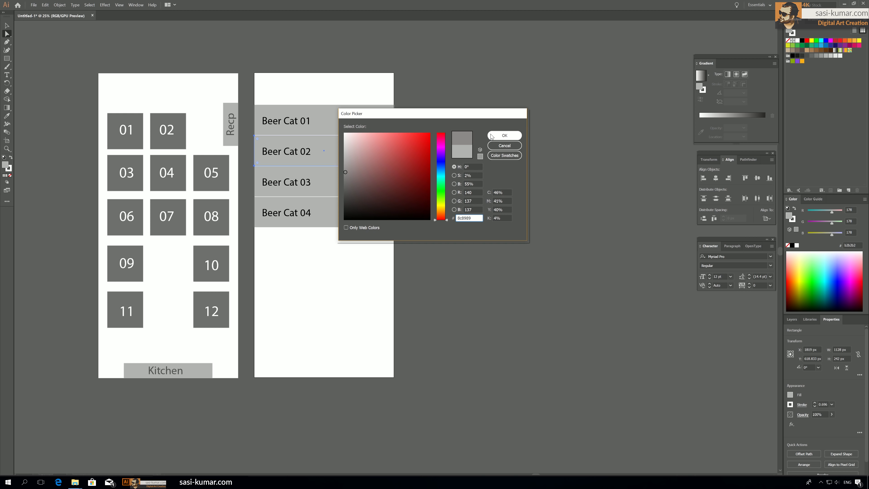
click(504, 135)
Step: Fill the Beer Cat 03 row's rectangle with dark grey #514f4f
click(340, 184)
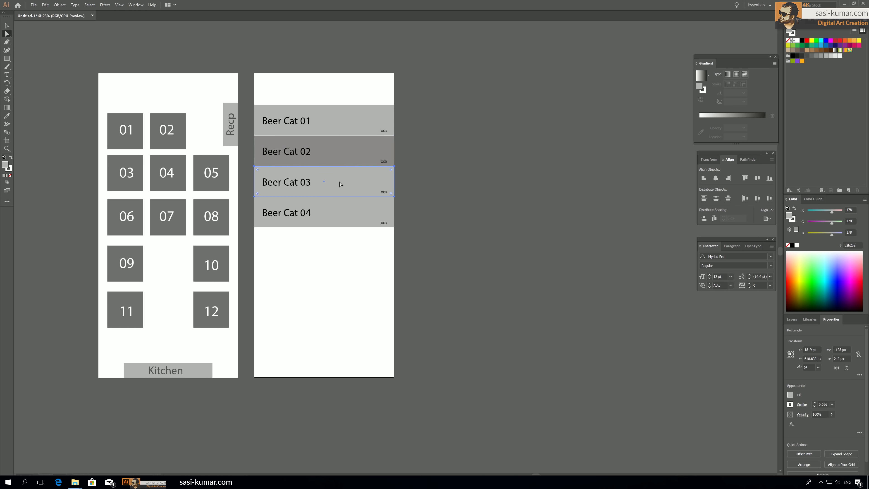
double_click(5, 165)
text(514f4f)
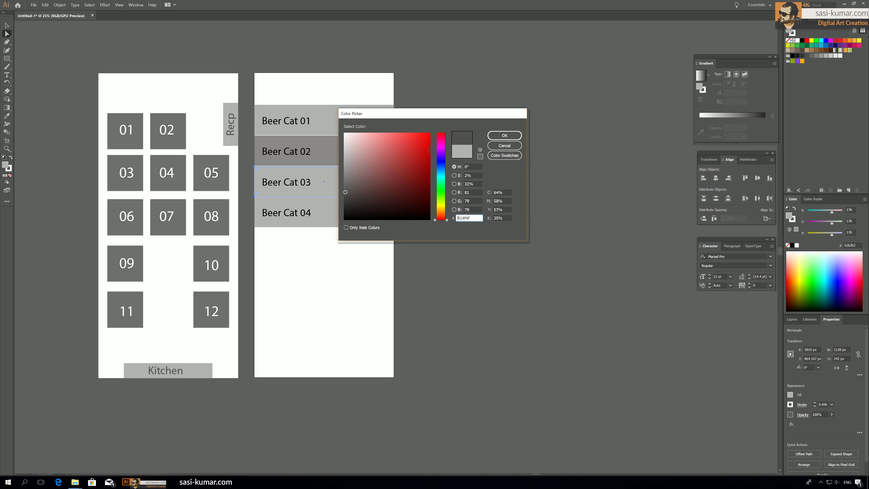
click(504, 136)
Step: Fill the Beer Cat 04 row's rectangle with very dark grey #444343
click(319, 215)
double_click(5, 165)
click(349, 201)
click(504, 136)
Step: Lighten the Beer Cat 03 row's rectangle to grey #605f5f
click(314, 183)
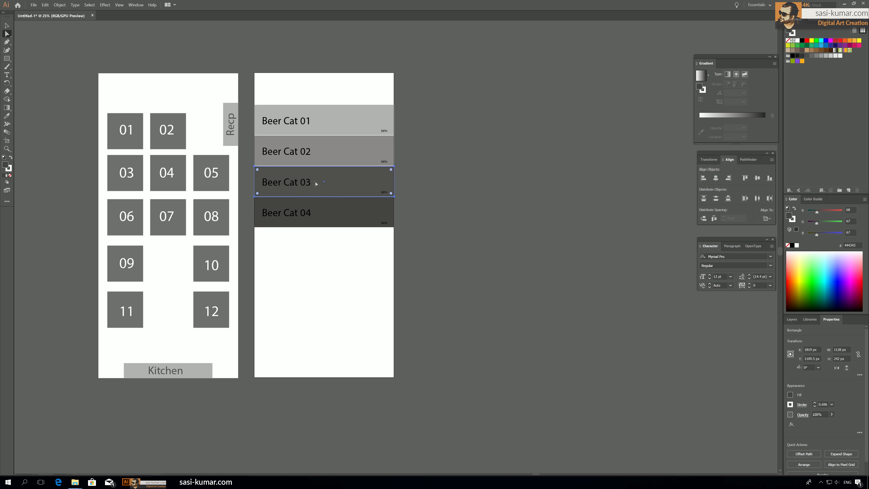
double_click(6, 165)
click(345, 186)
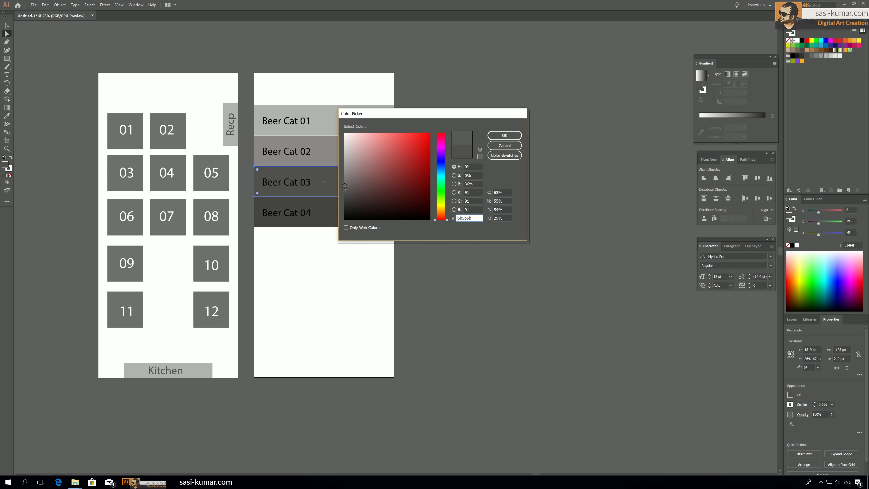
click(504, 136)
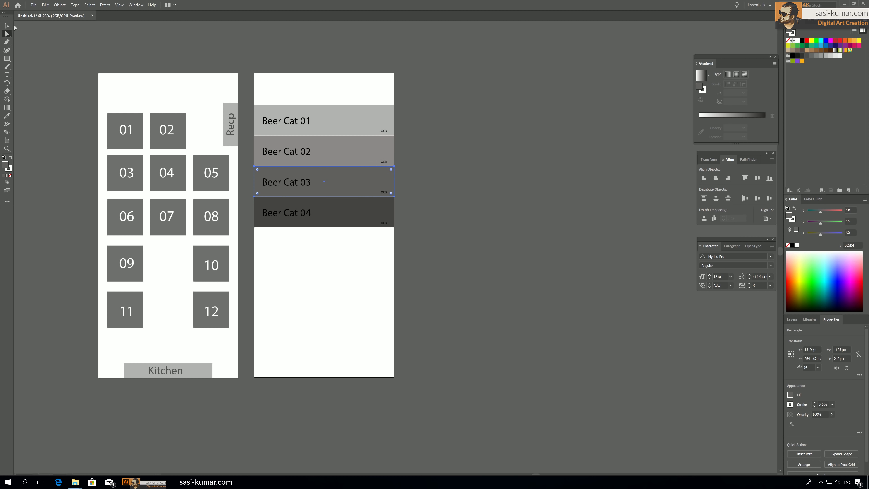
Step: Draw a dark grey footer bar about 1125 by 126 px across the bottom of the beer category artboard
click(7, 26)
click(428, 120)
drag(431, 147, 439, 120)
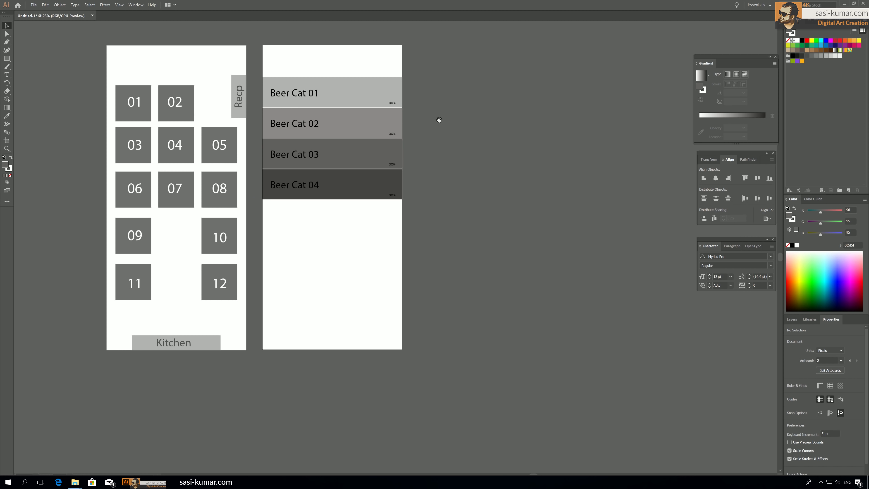
click(7, 58)
drag(263, 333, 402, 349)
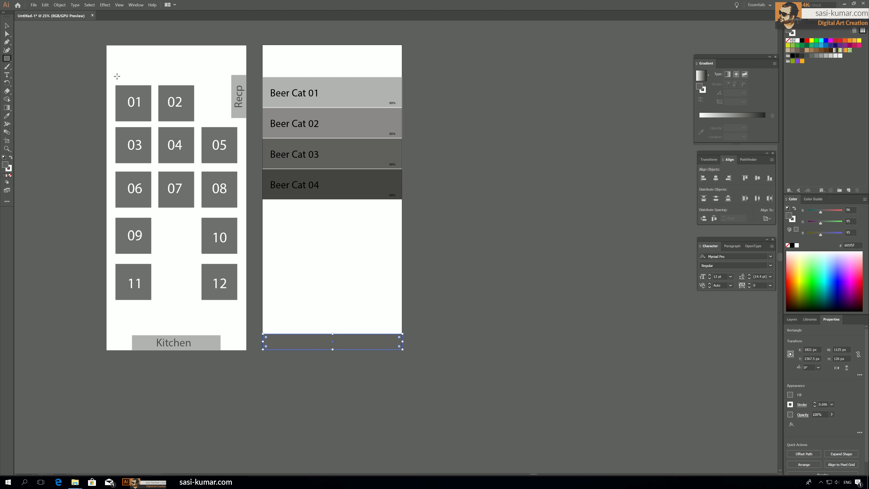
Step: Add a "Table Number" text label, enlarge it and place it on the footer bar
click(7, 26)
click(469, 253)
key(t)
click(324, 268)
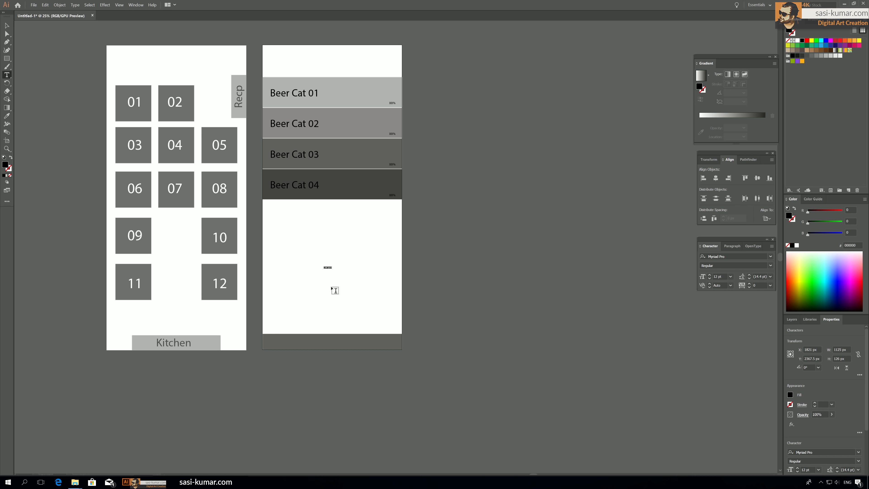
text(Table Number)
click(7, 26)
drag(332, 269, 385, 344)
Step: Set the second footer label, near the bar's right end, to "order"
click(389, 367)
double_click(374, 343)
key(ctrl+a)
text(order)
click(6, 26)
click(354, 375)
Step: Enclose the footer's Table Number label in angle brackets so it reads "<Table Number>"
key(t)
click(271, 342)
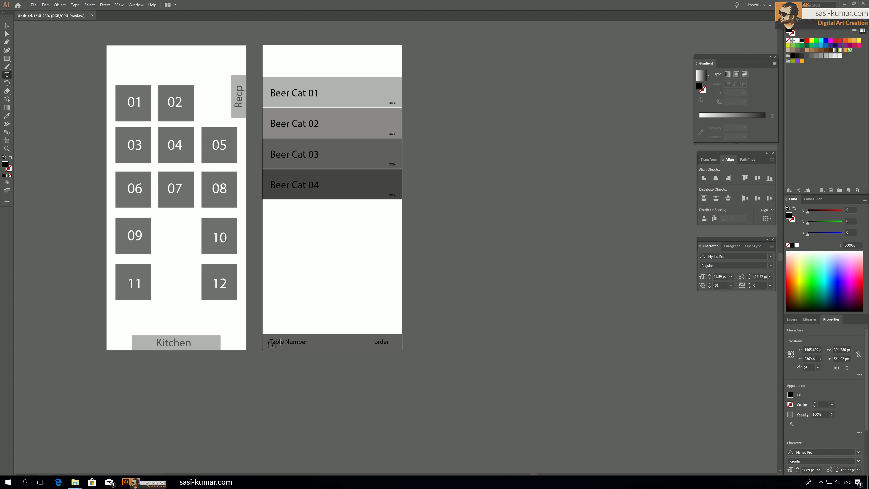
text(<)
click(311, 342)
text(>)
key(Escape)
Step: Align the Table Number and order labels along their top edges in the footer bar
click(605, 237)
drag(441, 350, 304, 338)
click(744, 178)
click(507, 327)
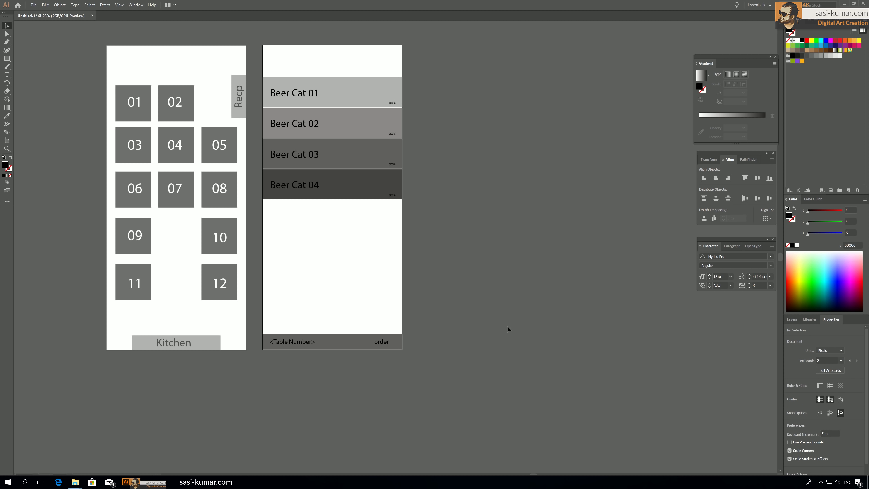
Step: Set the opacity of the footer's order label to 25%
key(ctrl+minus)
drag(492, 286, 460, 297)
key(ctrl+plus)
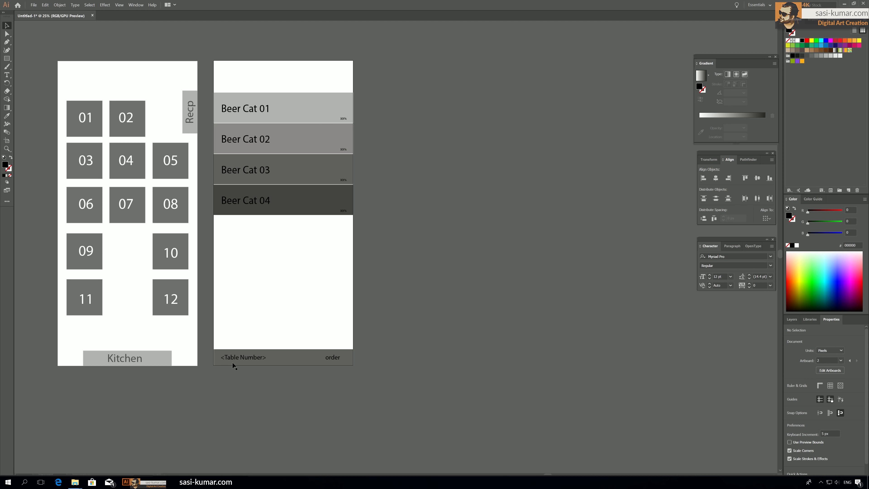
click(334, 359)
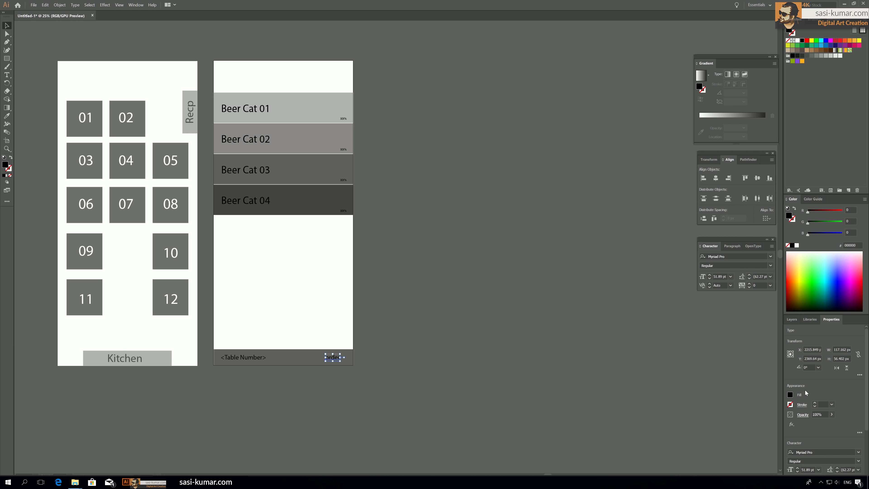
click(824, 414)
text(25)
key(Return)
click(384, 366)
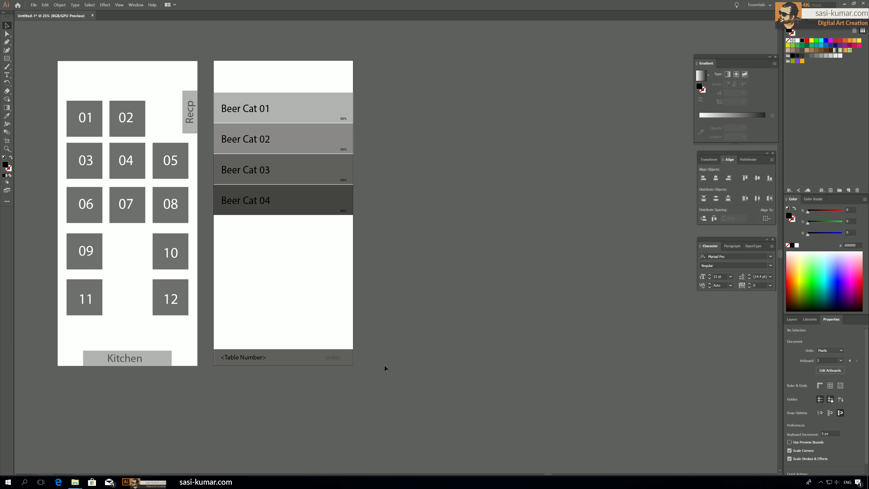
Step: Duplicate the beer category artboard with its artwork and place the copy directly to the right of the original
drag(391, 305, 374, 315)
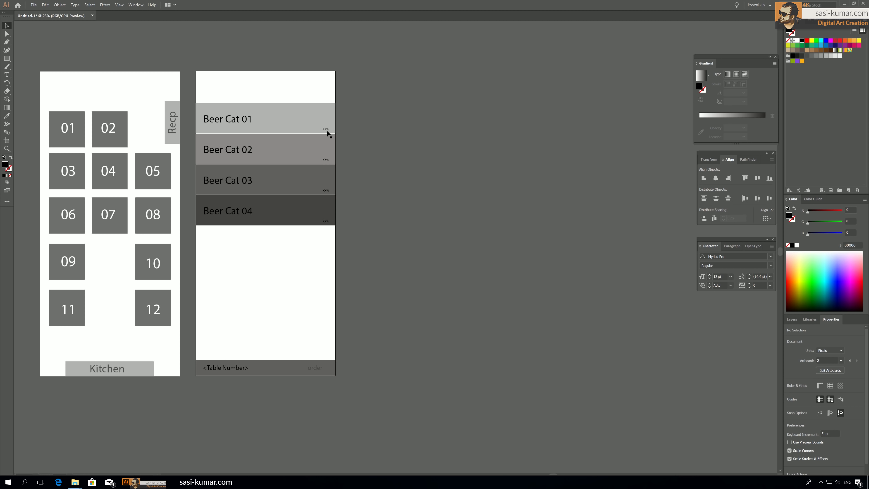
drag(380, 259, 371, 257)
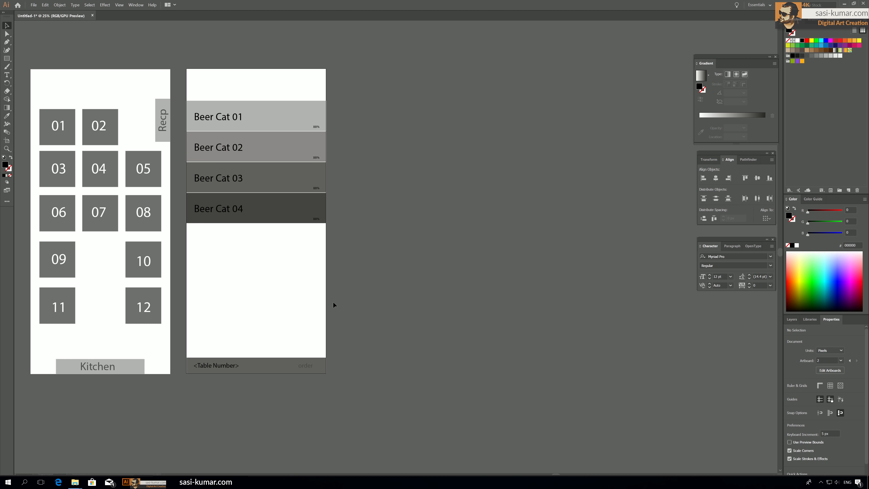
drag(454, 281, 416, 283)
click(7, 141)
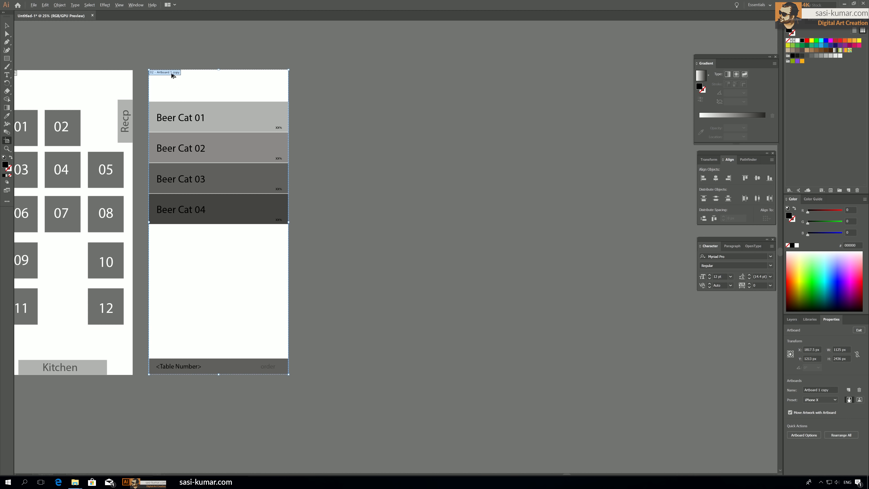
drag(172, 73, 328, 73)
key(v)
drag(356, 235, 323, 232)
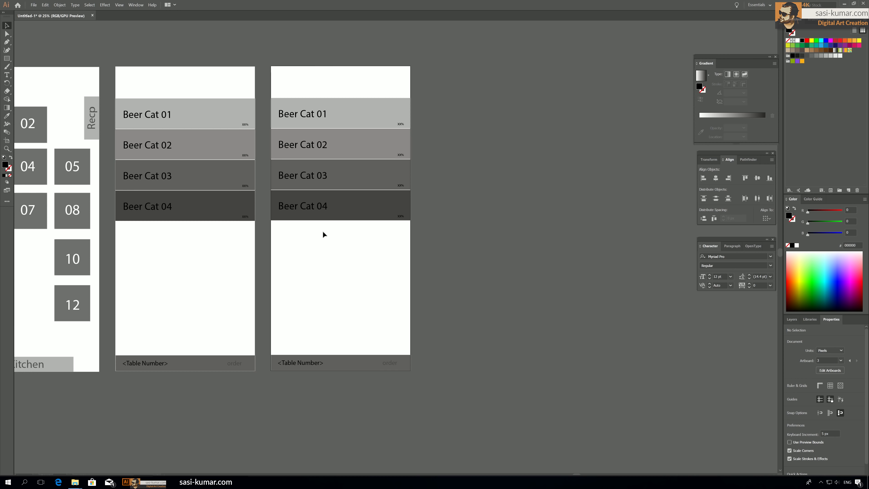
Step: Move the Beer Cat 02, 03 and 04 rows on the new artboard down until they rest on the footer bar
click(337, 211)
click(349, 237)
click(343, 207)
shift+click(339, 179)
shift+click(330, 144)
drag(325, 145, 325, 278)
Step: Collapse the moved Beer Cat 04 row by lowering its label and shortening its rectangle from the top edge
double_click(354, 345)
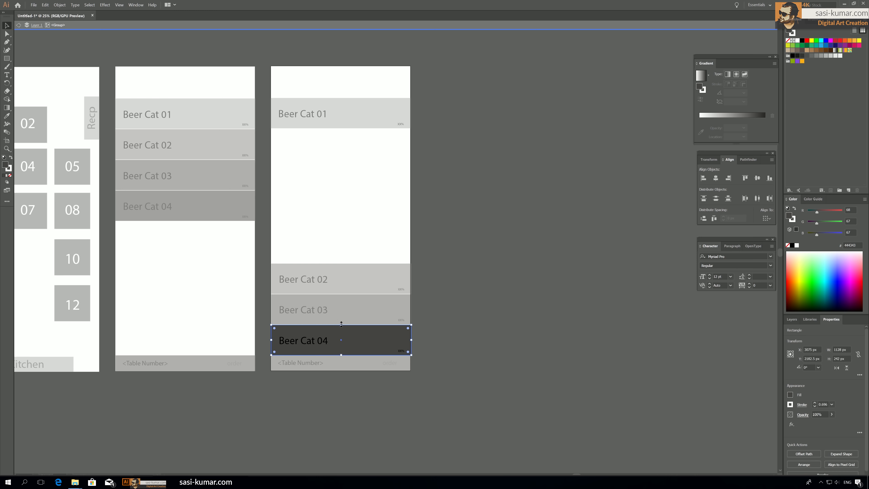
drag(354, 345, 355, 366)
click(315, 342)
key(ctrl+z)
drag(300, 342, 300, 350)
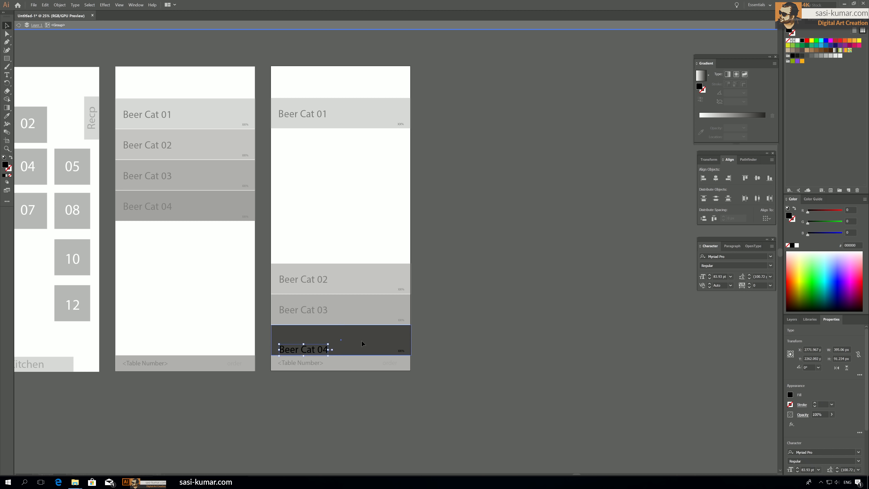
click(361, 340)
drag(341, 324, 343, 342)
Step: Move the full-height Beer Cat 02 and 03 rows off the third artboard, to its right
double_click(359, 284)
click(357, 284)
shift+click(357, 308)
drag(357, 308, 510, 306)
Step: Duplicate the collapsed Beer Cat 04 row twice, stacking the copies directly above it
drag(351, 347, 351, 334)
drag(351, 334, 328, 337)
shift+click(351, 335)
shift+click(352, 347)
Step: Match the two copied rows' fills to the original Beer Cat 02 and 03 rows and renumber their labels 02 and 03
key(a)
click(394, 315)
click(392, 321)
key(i)
click(516, 278)
ctrl+click(383, 336)
click(526, 299)
click(7, 75)
text(23)
Step: Extend the third artboard's Beer Cat 01 rectangle down to the collapsed rows and line up its percentage label with the title
click(7, 26)
click(370, 85)
double_click(386, 113)
click(383, 115)
drag(340, 126, 344, 317)
key(ctrl+shift+a)
drag(400, 114, 401, 113)
double_click(457, 122)
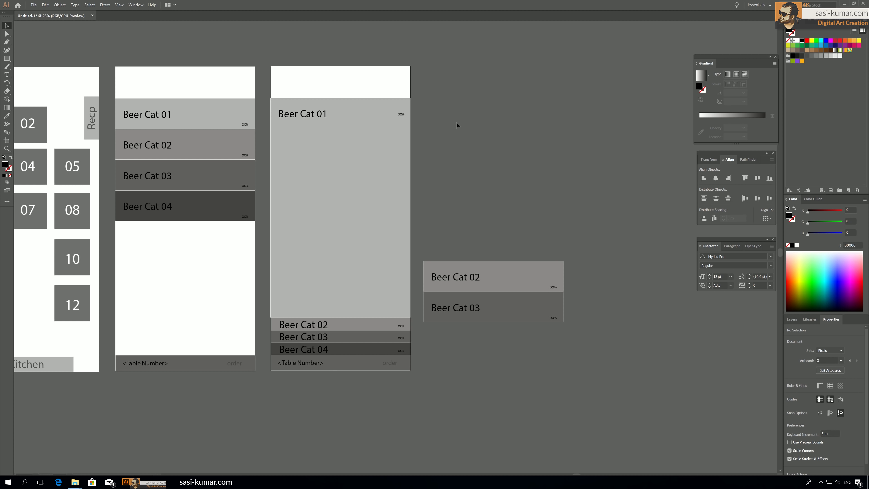
Step: Delete the leftover full-height Beer Cat 02 and 03 rows beside the third artboard
key(ctrl+minus)
drag(435, 241, 486, 298)
key(Delete)
key(ctrl+equal)
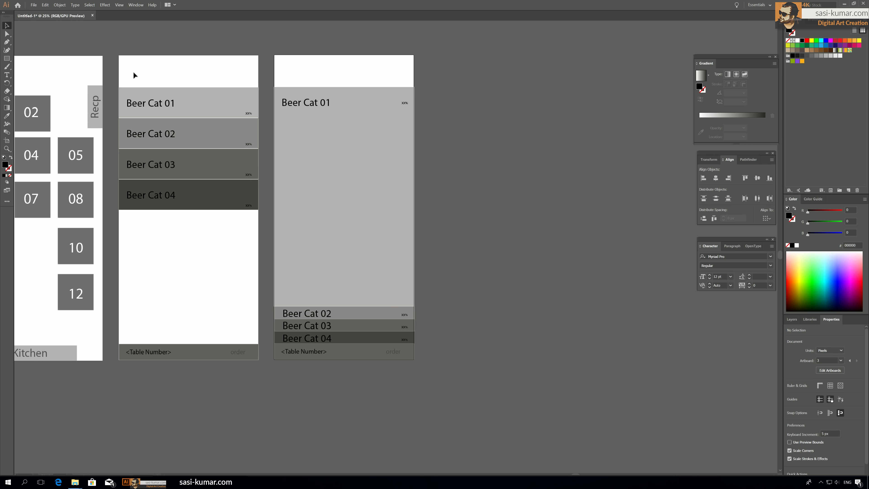
Step: Draw a square about 240 px wide below the expanded Beer Cat 01 title, matching the table tiles' grey #707070, and nudge it left
click(7, 58)
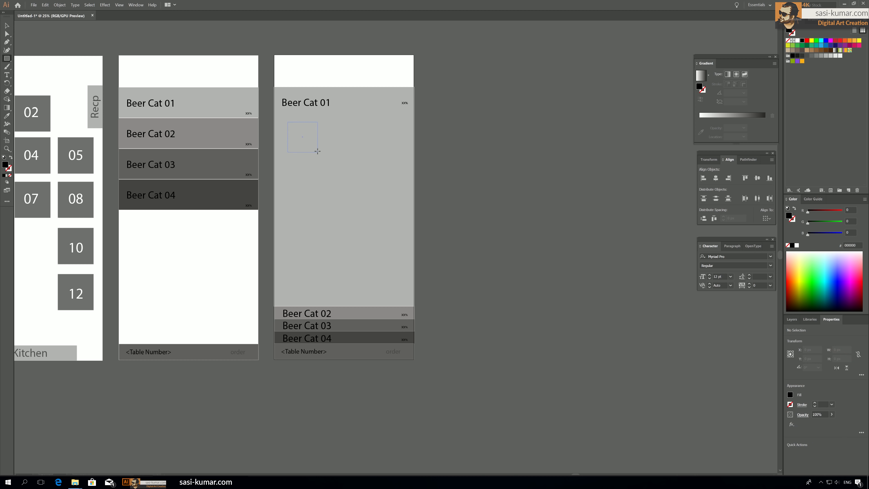
drag(317, 151, 318, 151)
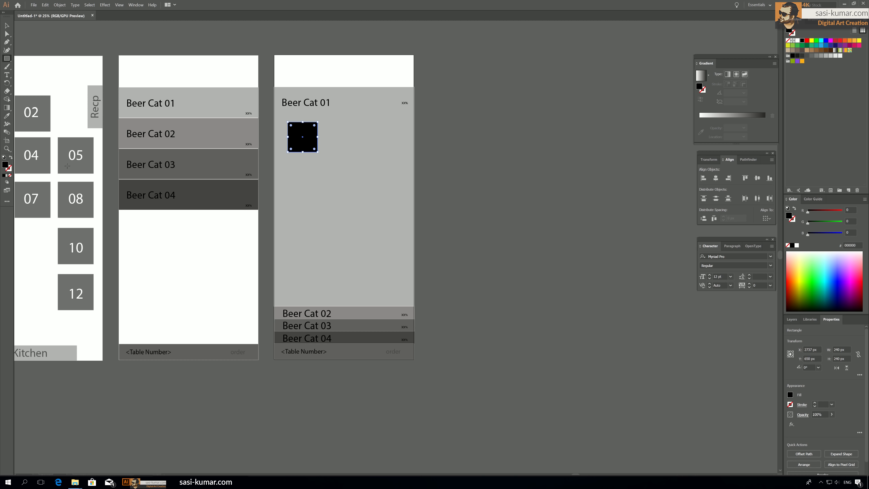
key(i)
click(49, 129)
click(7, 26)
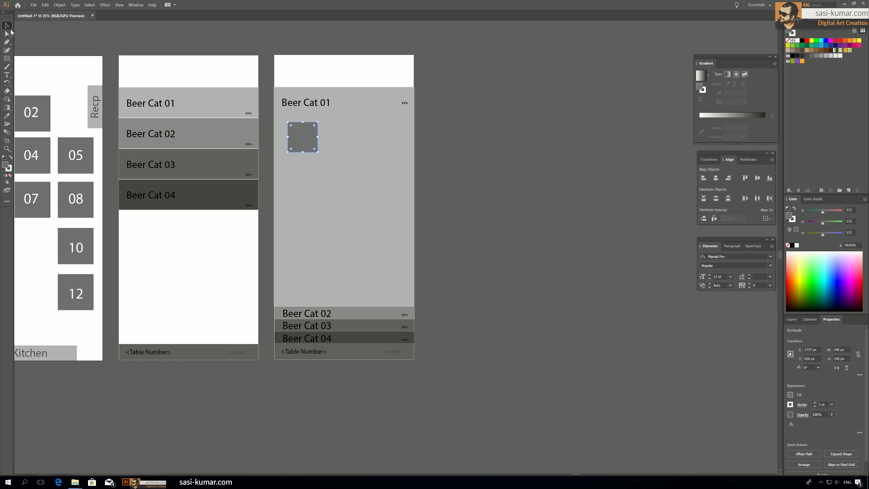
click(288, 148)
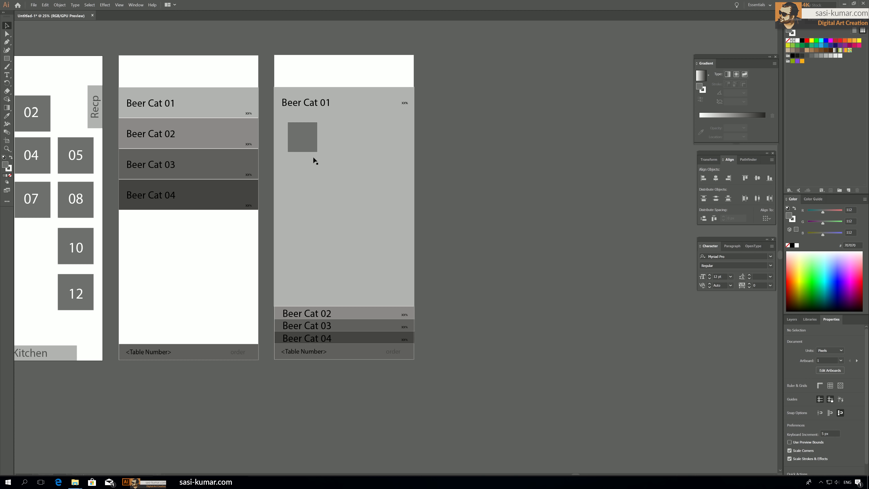
click(305, 141)
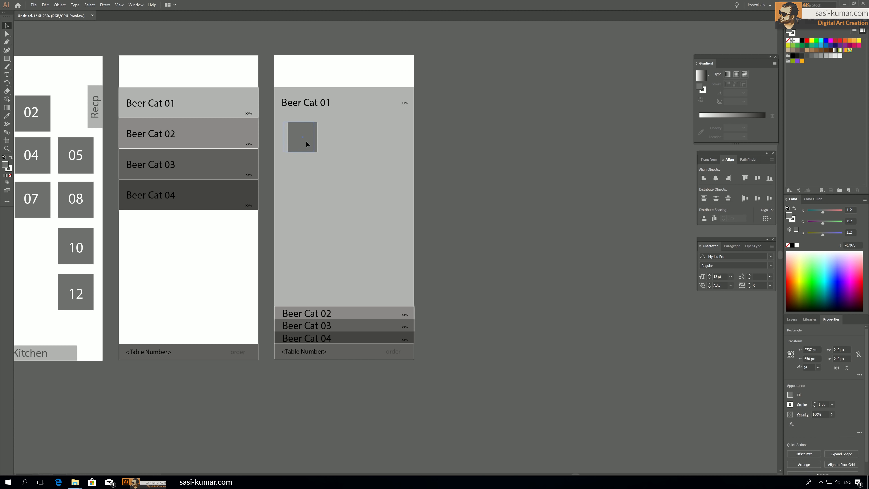
drag(306, 141, 306, 142)
click(496, 191)
Step: Create a "Brand 01" text label beside the third artboard and enlarge it
key(ctrl+plus)
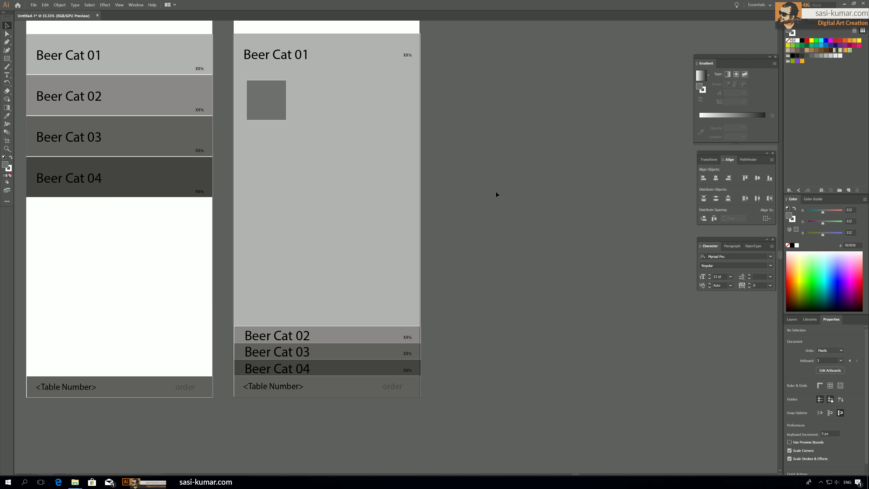
drag(496, 191, 518, 225)
click(306, 144)
key(t)
click(490, 181)
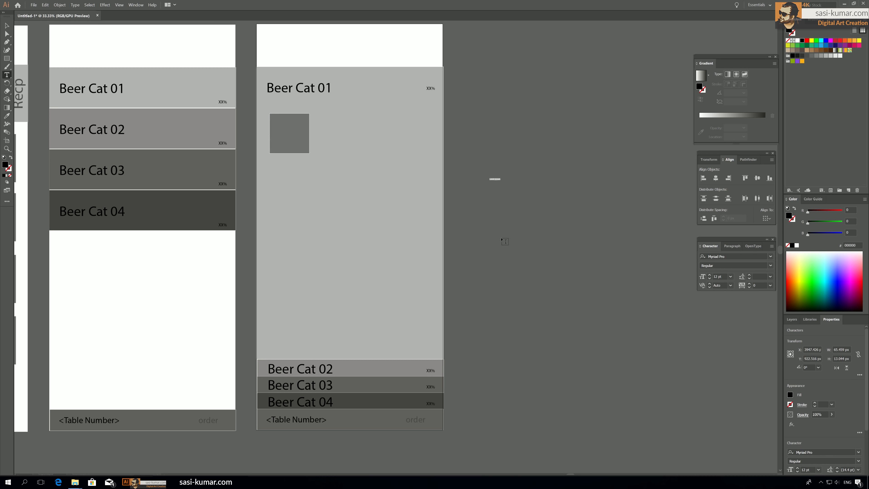
text(Brand 0)
key(Escape)
drag(501, 181, 286, 131)
triple_click(538, 194)
click(541, 195)
text(1)
Step: Fit the Brand 01 label onto the grey square, centre it vertically and group the two
click(7, 26)
drag(331, 144, 307, 136)
drag(298, 134, 295, 169)
shift+click(299, 143)
click(757, 178)
key(ctrl+g)
click(636, 196)
Step: Duplicate the Brand 01 tile downward to form a column of five tiles in the Beer Cat 01 area
click(296, 125)
drag(295, 169, 295, 216)
drag(296, 216, 296, 264)
drag(296, 264, 299, 329)
key(Delete)
Step: Align the five brand tiles on their horizontal centres and distribute them evenly down the column
shift+click(296, 282)
shift+click(295, 236)
shift+click(294, 189)
shift+click(293, 142)
click(715, 179)
click(727, 199)
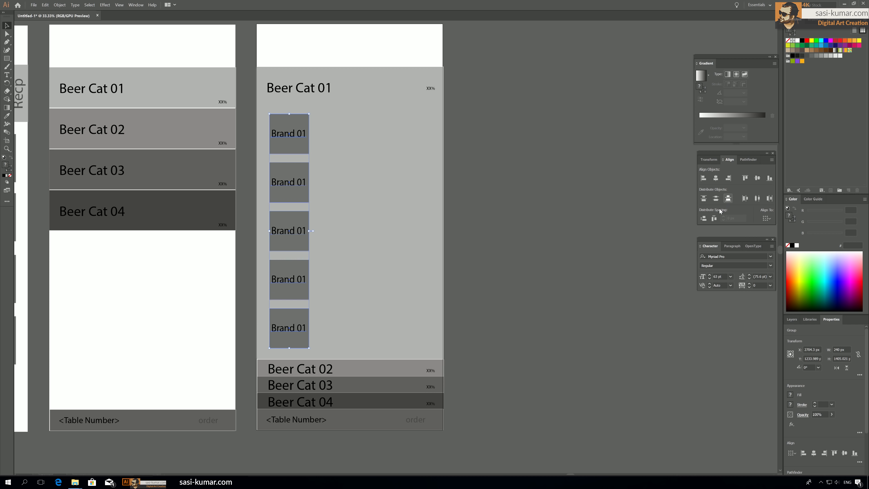
click(588, 207)
Step: Renumber the four lower brand tiles' labels to Brand 02, Brand 03, Brand 04 and Brand 05
key(t)
drag(306, 183, 302, 182)
text(2)
drag(306, 231, 302, 231)
text(3)
drag(307, 280, 304, 279)
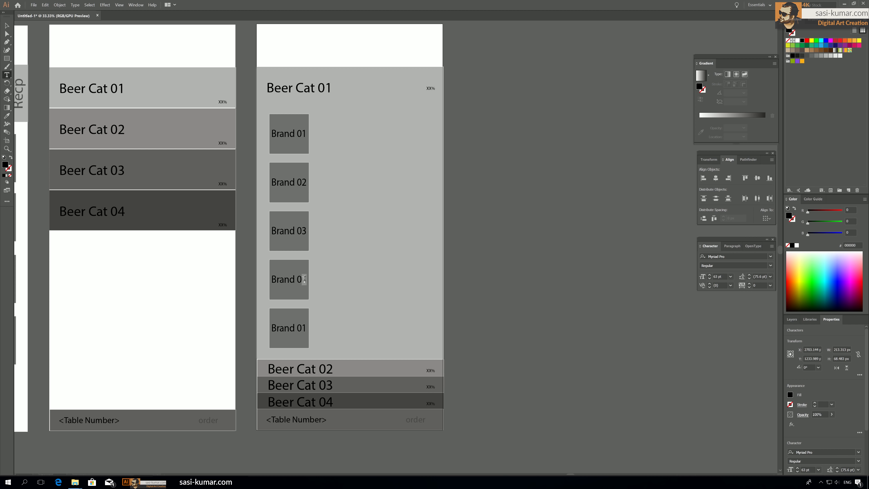
text(4)
drag(307, 328, 302, 328)
text(5)
key(Escape)
click(529, 180)
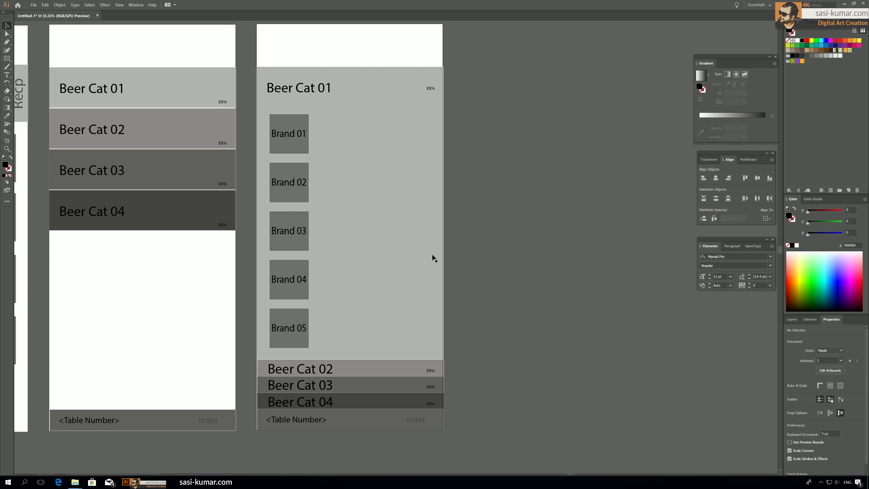
Step: Draw a rectangle about 1097 by 1554 px around the brand tiles, filling the area below the Beer Cat 01 title
drag(468, 223, 476, 214)
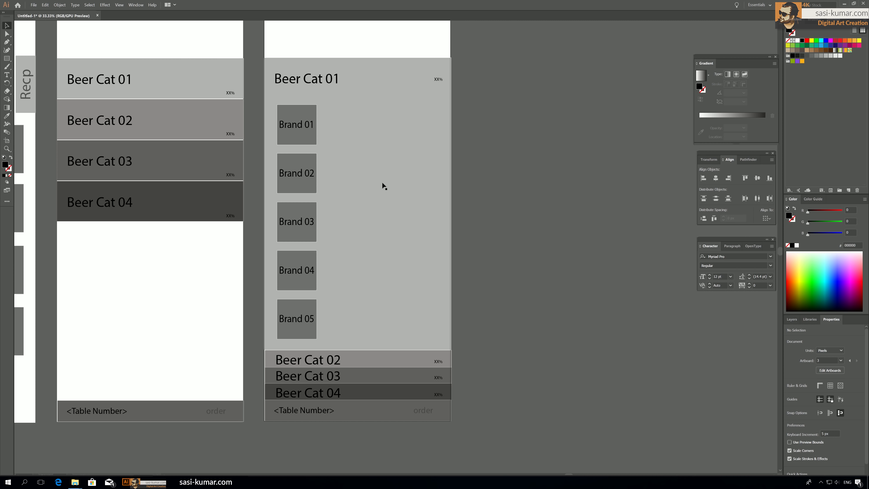
click(6, 59)
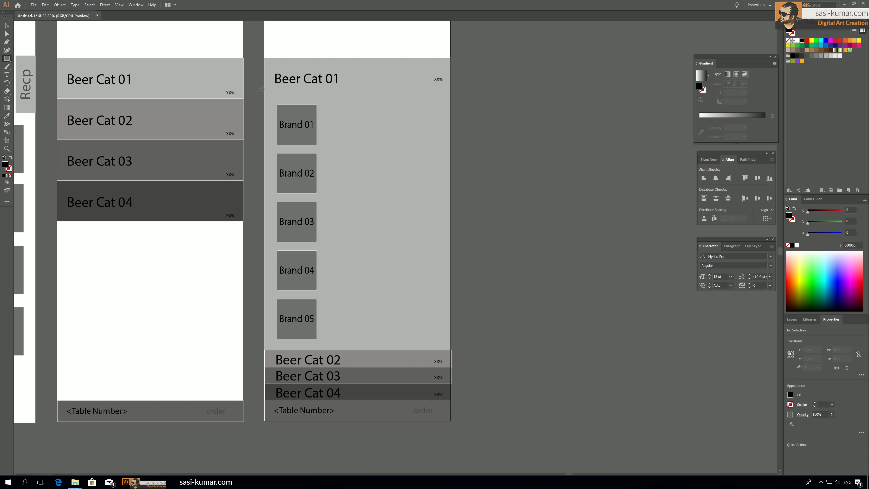
drag(441, 342, 448, 347)
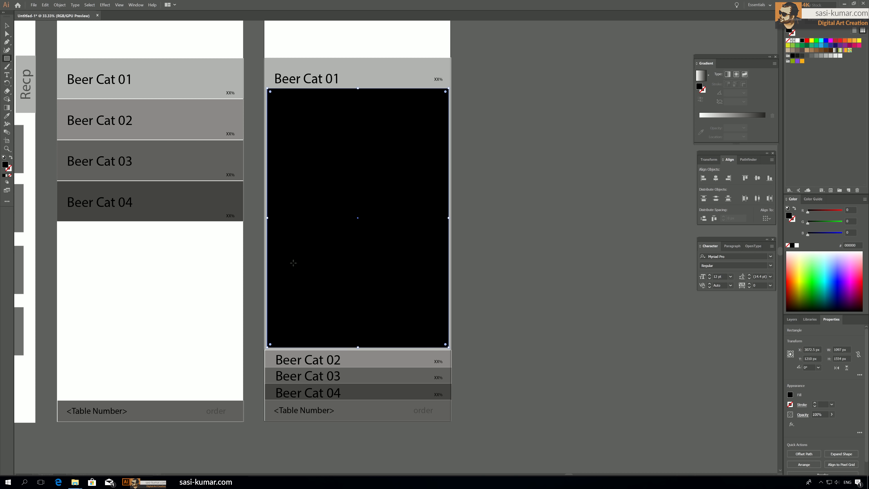
Step: Give the rectangle around the brand tiles a #333232 stroke and no fill
double_click(9, 169)
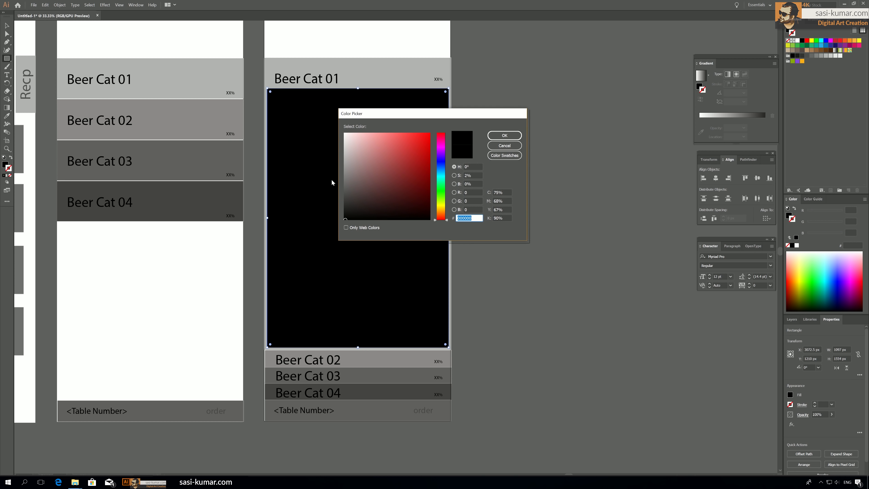
text(333232)
click(501, 139)
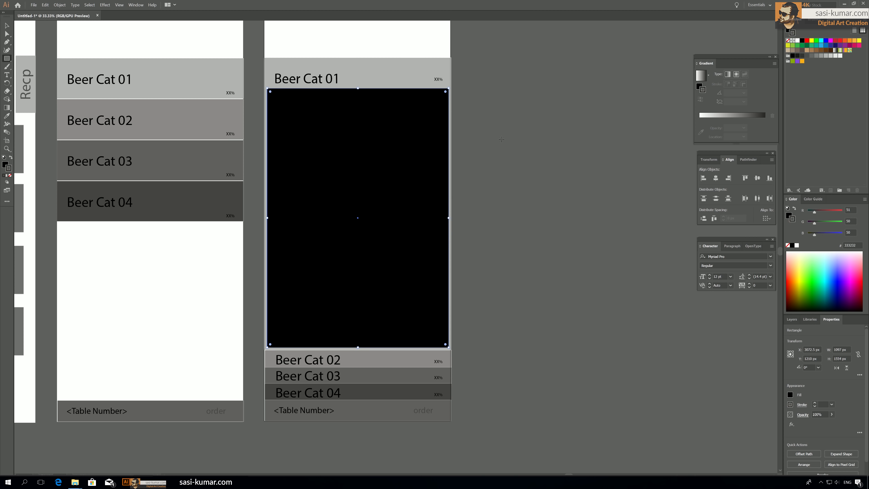
click(7, 25)
click(10, 176)
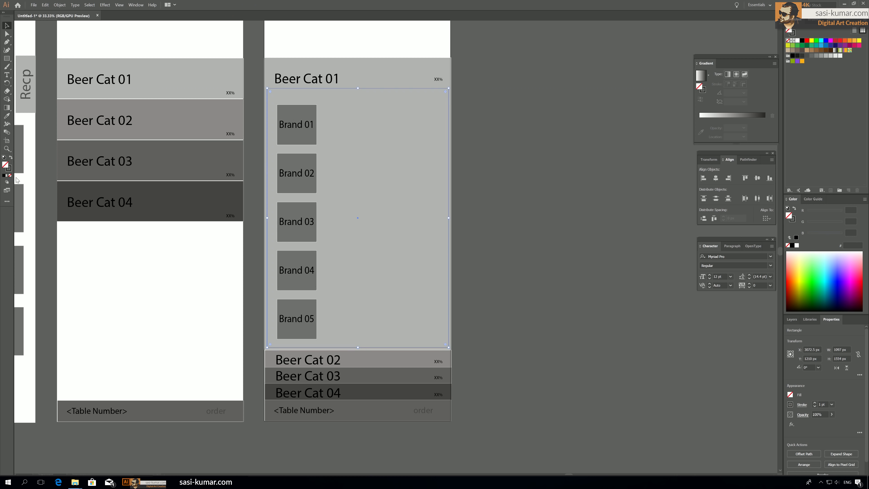
click(502, 151)
Step: Draw a scrollbar about 11 by 838 px along the frame's right edge and copy the Beer Cat 04 row's dark grey appearance
click(6, 59)
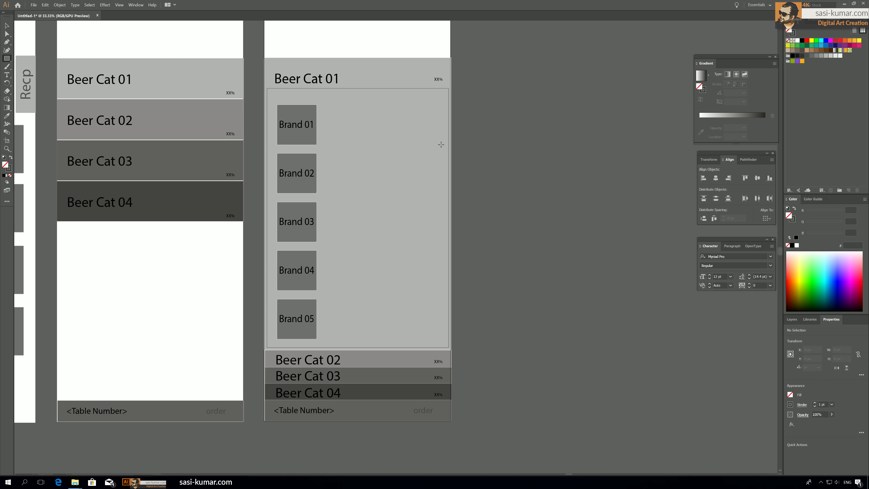
drag(438, 238, 447, 240)
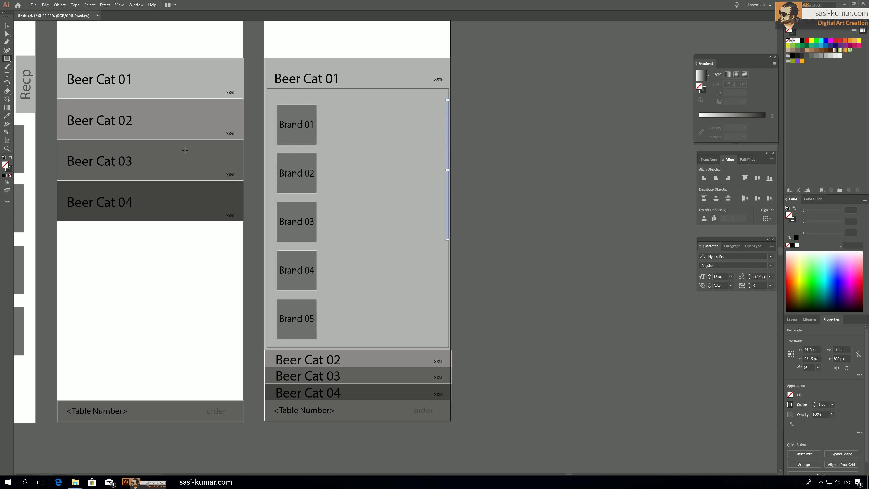
key(i)
click(185, 200)
key(v)
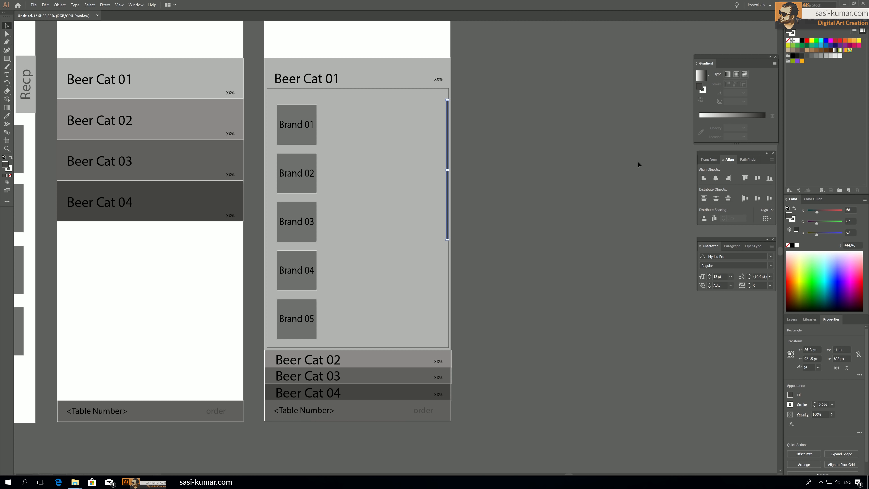
Step: Delete the Brand 05 tile and shorten the frame around the brand tiles from below to about 1378 px high
click(638, 164)
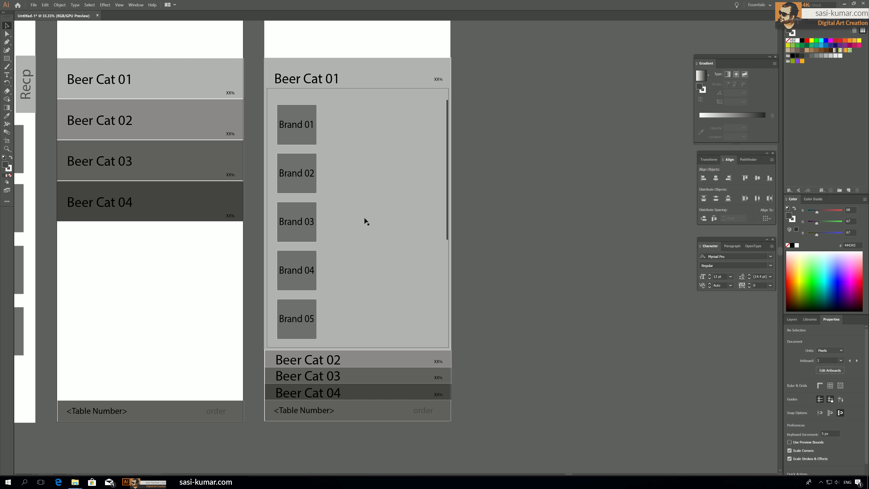
click(316, 320)
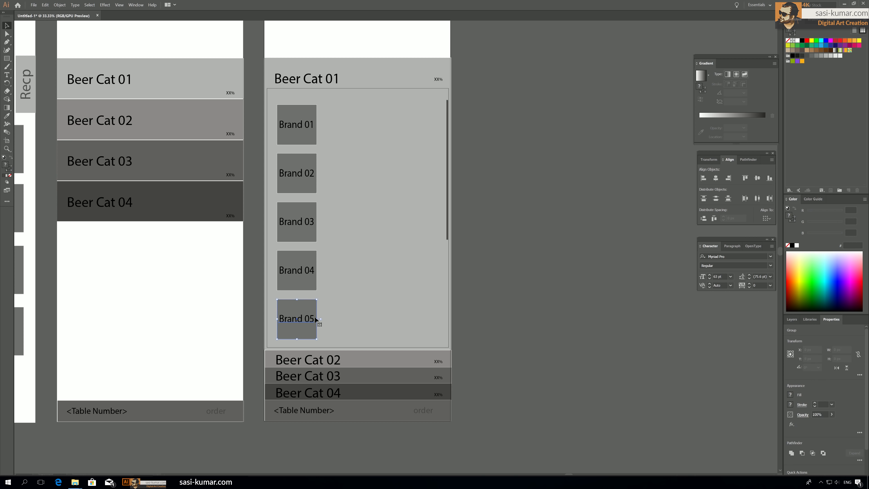
key(Delete)
click(327, 348)
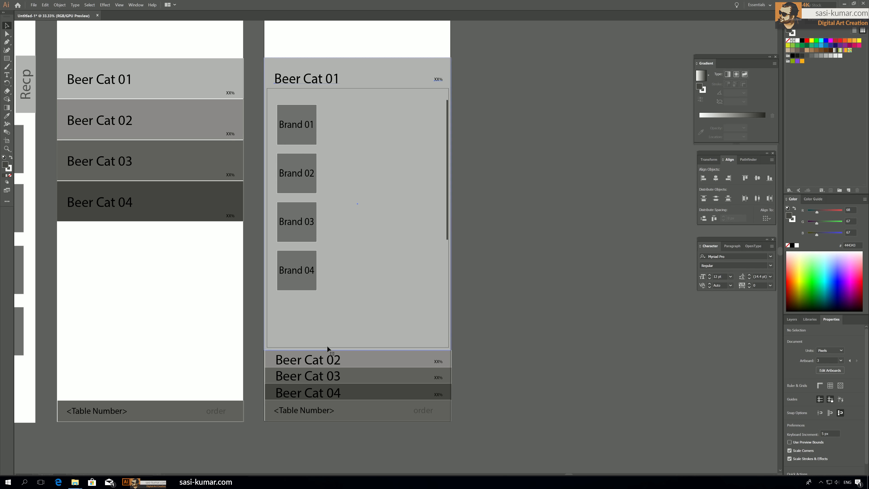
click(342, 346)
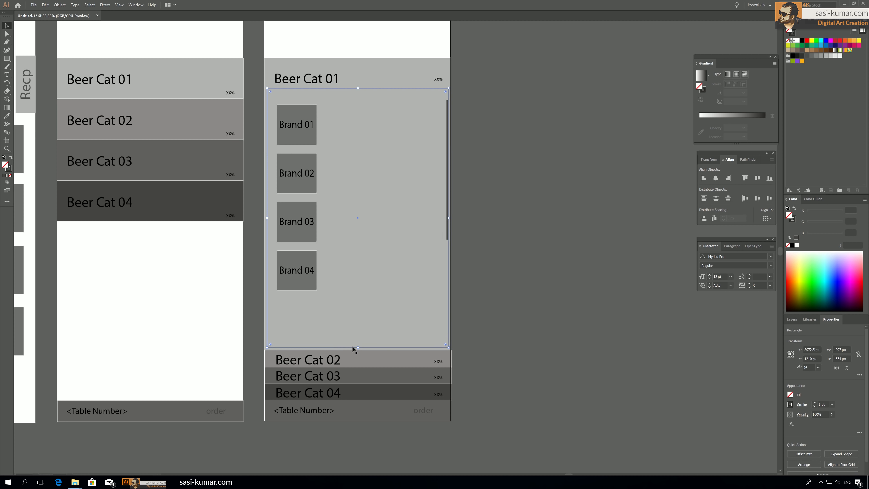
drag(357, 347, 361, 318)
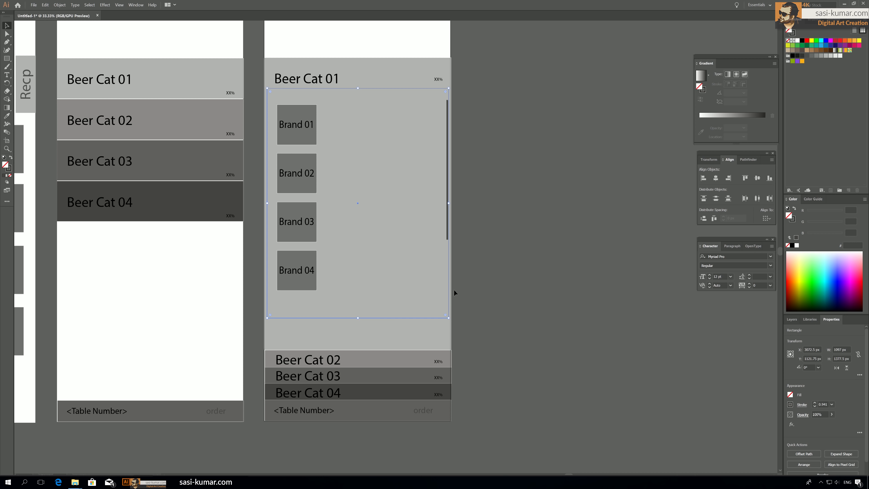
key(ctrl+shift+a)
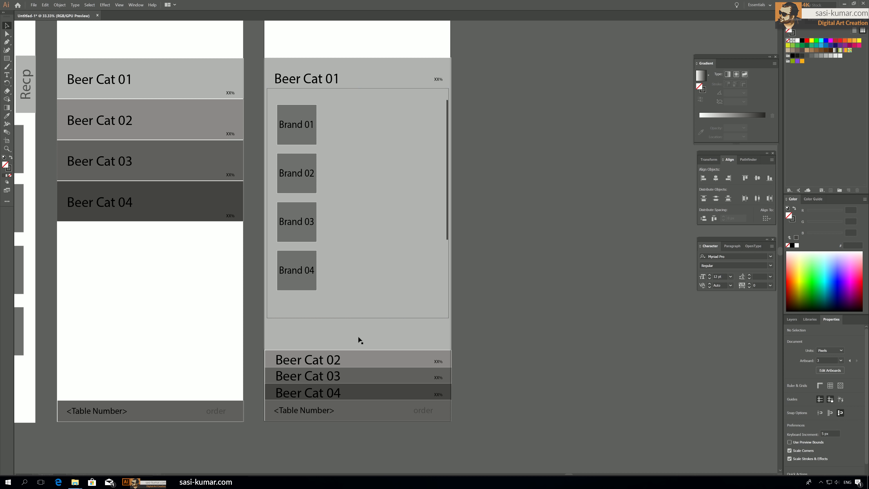
Step: Duplicate the Brand 04 tile just below itself, overlapping the frame's lower edge, and change its label to Brand 05
drag(304, 272, 316, 313)
double_click(303, 317)
double_click(547, 313)
double_click(310, 313)
double_click(310, 313)
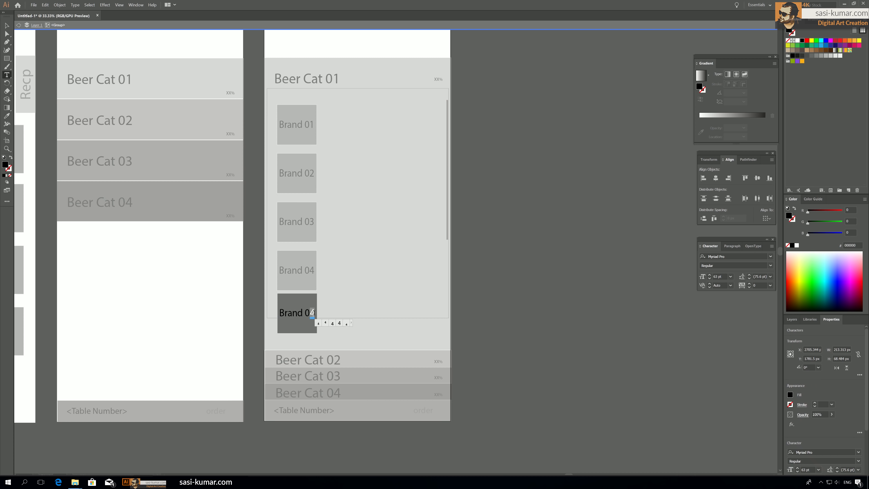
text(5)
click(7, 25)
double_click(560, 209)
Step: Draw a line along the frame's lower edge, divide the Brand 05 tile with it and delete the part outside the frame
drag(7, 59, 30, 92)
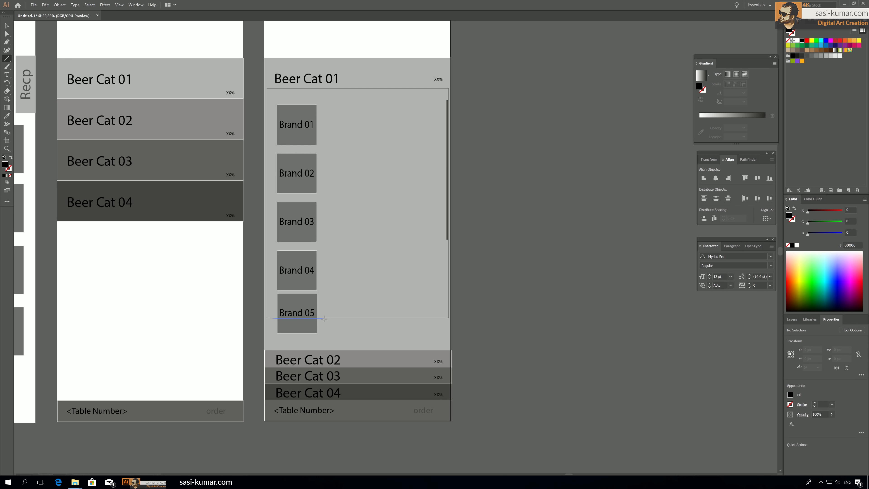
drag(324, 318, 324, 319)
key(v)
shift+click(307, 327)
click(748, 159)
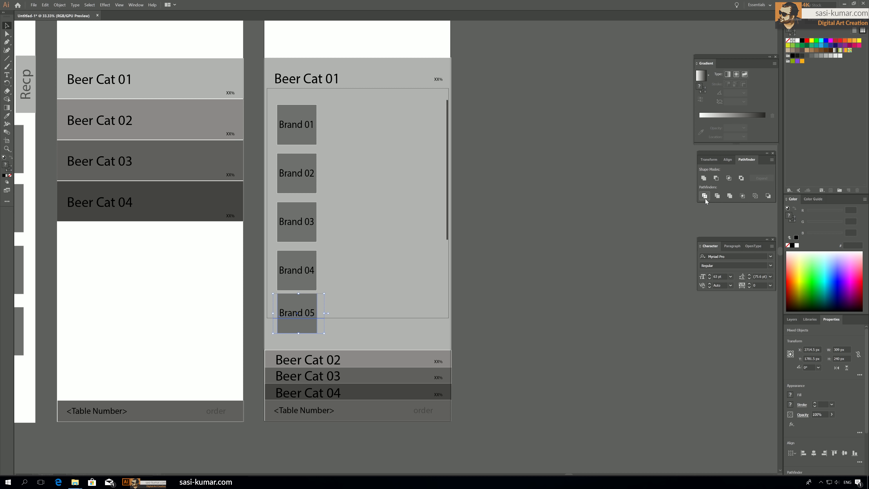
click(705, 196)
double_click(292, 326)
key(Delete)
key(Escape)
Step: Copy the Brand 04 label onto the cropped lowest tile and change its text to Brand 05
click(296, 274)
double_click(296, 273)
key(ctrl+c)
double_click(533, 300)
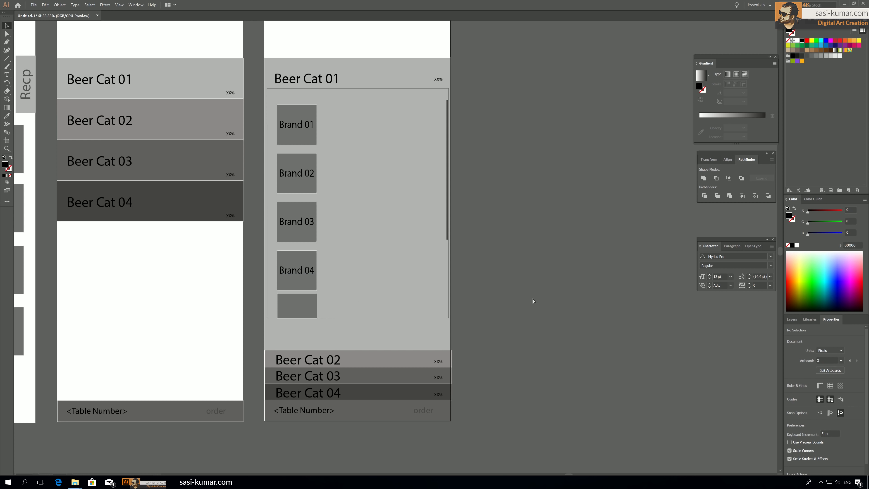
key(ctrl+v)
drag(386, 250, 289, 316)
key(t)
double_click(313, 315)
text(05)
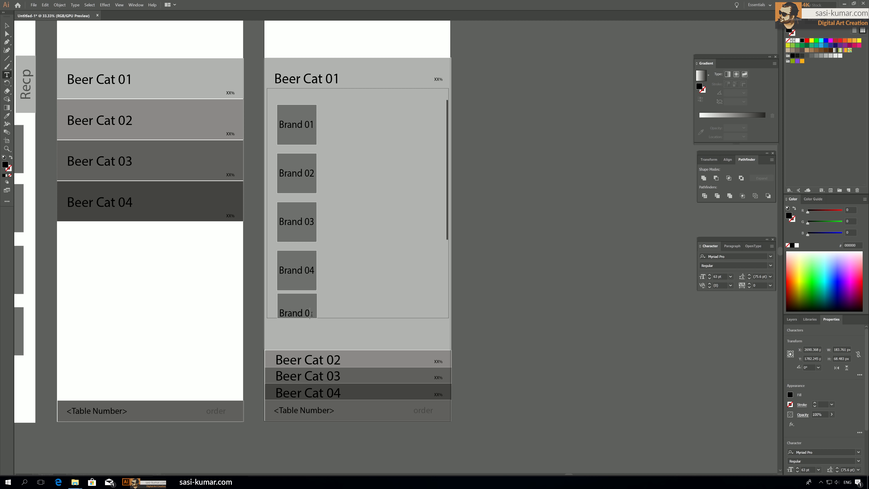
click(6, 26)
Step: Distribute the five brand tiles vertically by their bottom edges
click(300, 301)
shift+click(302, 264)
shift+click(305, 223)
shift+click(304, 181)
shift+click(303, 135)
click(728, 159)
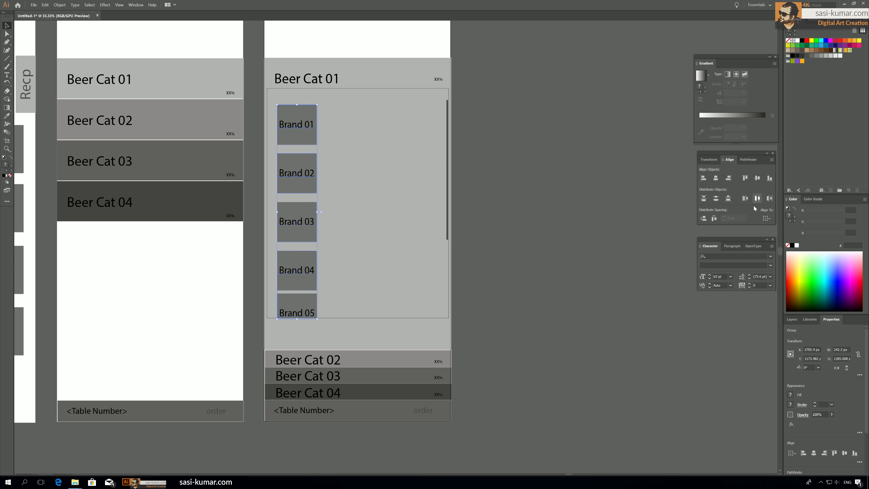
click(728, 198)
click(623, 250)
Step: Nudge the Brand 04, Brand 03 and Brand 02 tiles down by about 65, 50 and 25 px to even out the gaps
click(289, 262)
key(Down)
key(Down)
key(Down)
key(Down)
key(Down)
key(Down)
key(Down)
key(Down)
key(Down)
key(Down)
key(Down)
key(Down)
key(Down)
click(300, 227)
key(Down)
key(Down)
key(Down)
key(Down)
key(Down)
key(Down)
key(Down)
key(Down)
key(Down)
key(Down)
click(303, 179)
key(Down)
key(Down)
key(Down)
key(Down)
key(Down)
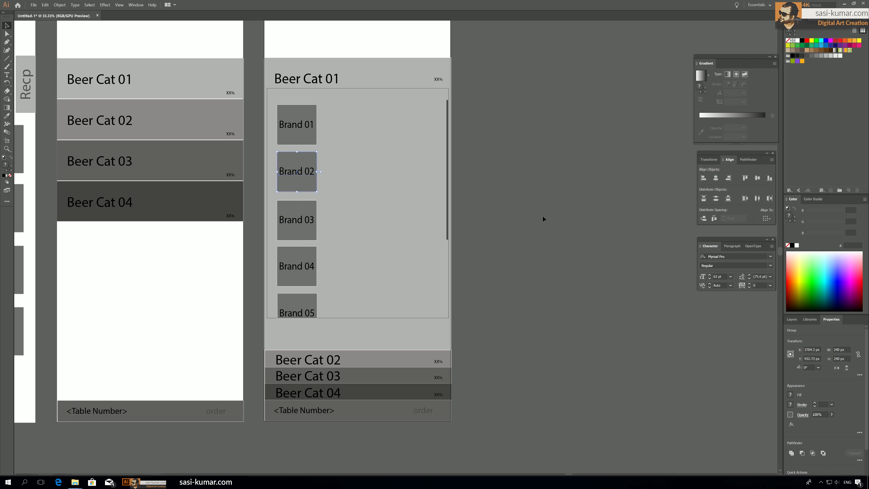
click(543, 216)
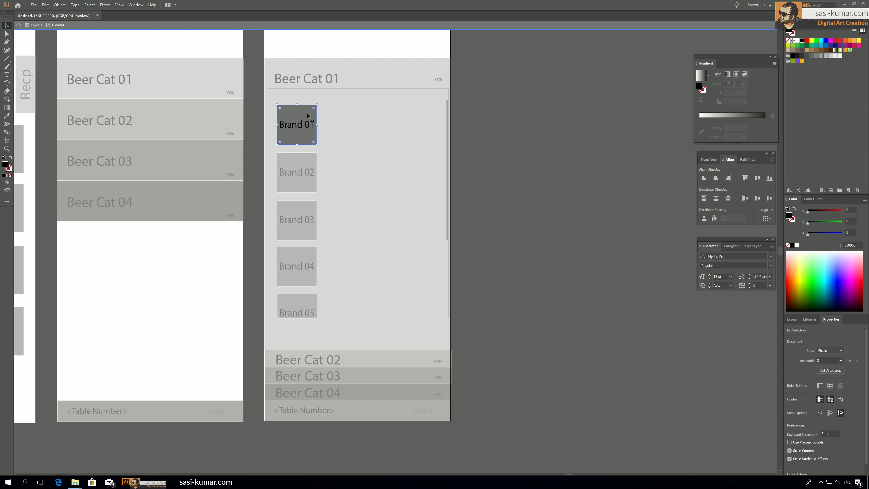
Step: Copy the column of five brand tiles next to the scrollbar and delete the text labels from the copies
drag(306, 112, 418, 123)
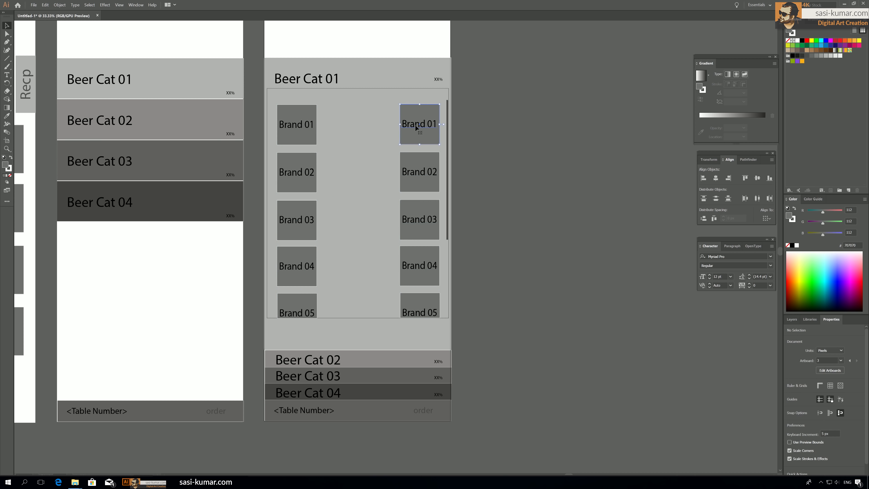
double_click(416, 125)
key(Escape)
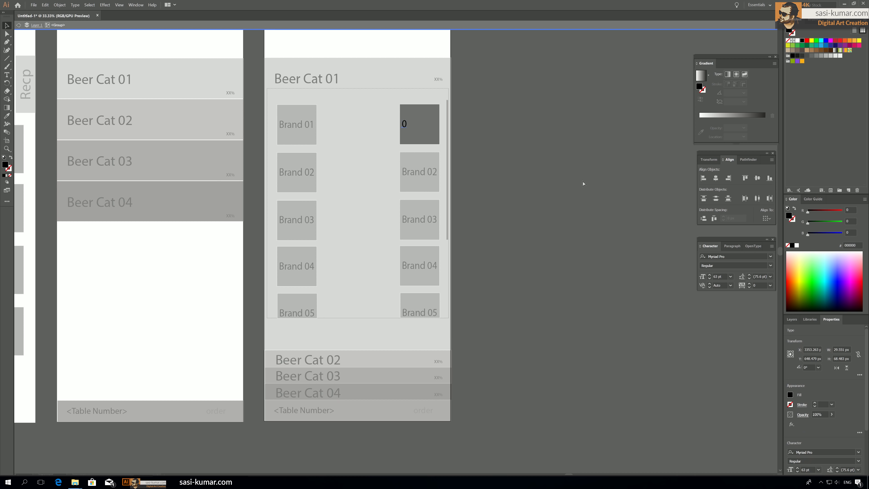
key(Delete)
double_click(582, 184)
double_click(424, 174)
click(424, 173)
key(Delete)
double_click(425, 222)
click(425, 221)
key(Delete)
double_click(423, 268)
key(Delete)
double_click(422, 315)
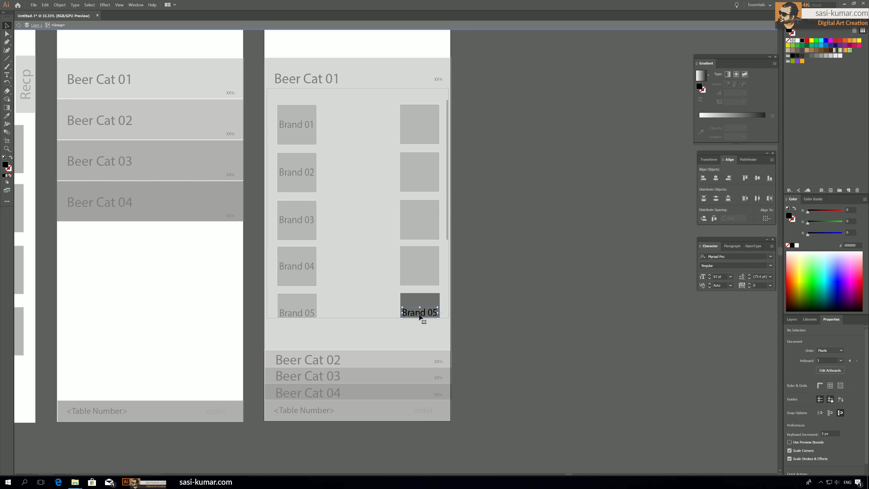
key(Delete)
Step: Add a large 0, about 213 pt, and place a copy of it on each of the five blank tiles
click(391, 249)
text(0)
drag(396, 253, 434, 180)
drag(433, 181, 435, 230)
drag(434, 230, 433, 314)
Step: Align the five zeros on their horizontal centers and distribute them evenly by their vertical centers
shift+click(428, 265)
shift+click(432, 227)
shift+click(430, 174)
click(433, 310)
click(7, 26)
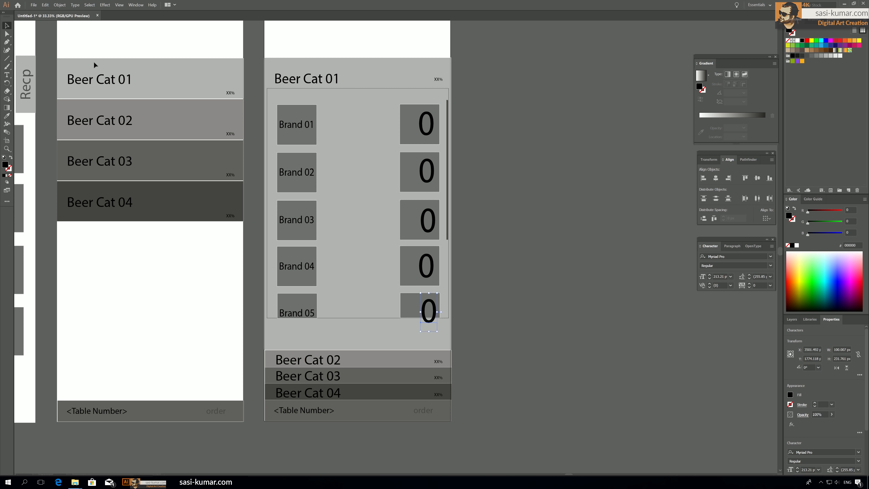
shift+click(431, 270)
shift+click(431, 226)
shift+click(432, 172)
shift+click(432, 129)
click(715, 178)
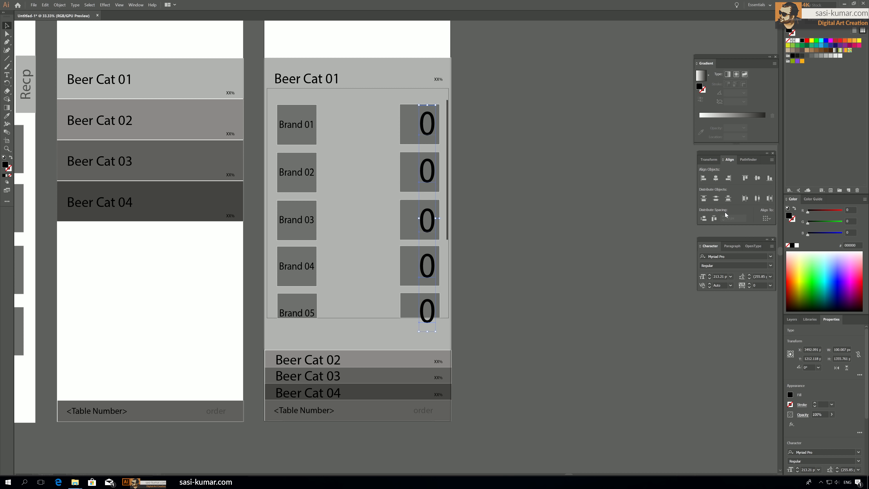
click(717, 199)
click(493, 246)
Step: Add a black letter x on the empty canvas beside the artboard and enlarge it to about 143 pt
drag(492, 246, 523, 259)
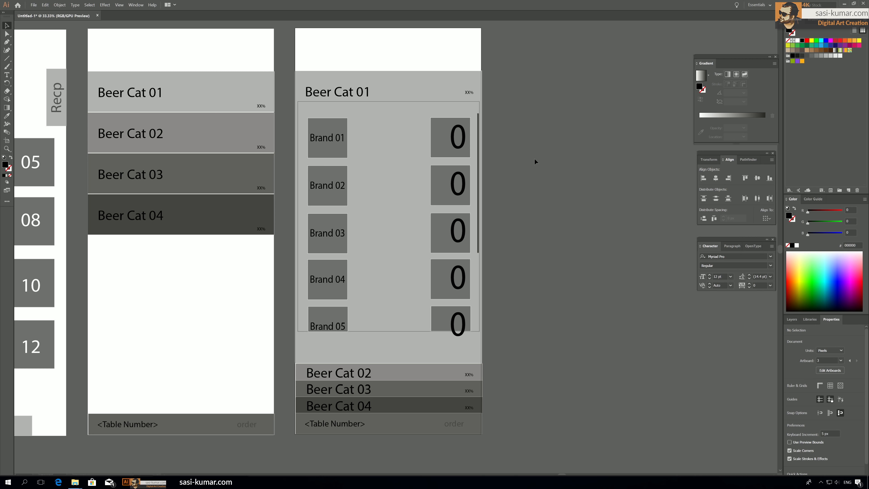
key(ctrl+plus)
scroll(541, 108, up, 1)
key(t)
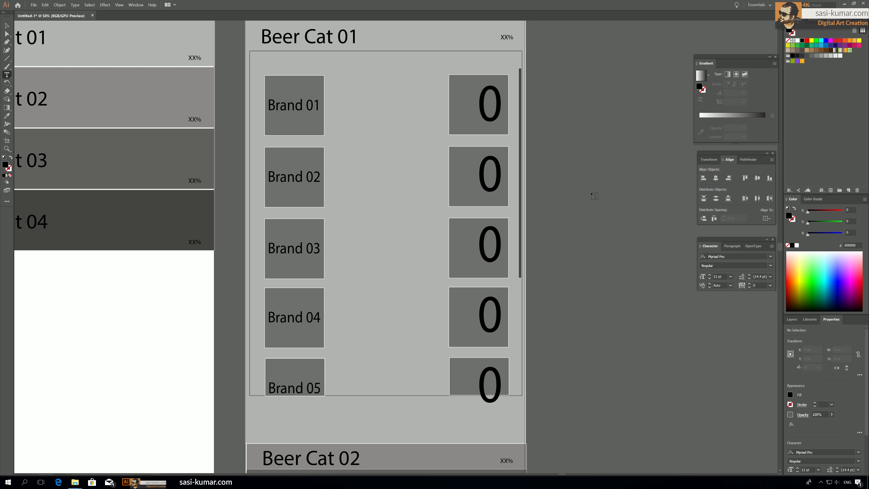
click(586, 187)
text(x)
key(Escape)
drag(587, 188, 589, 223)
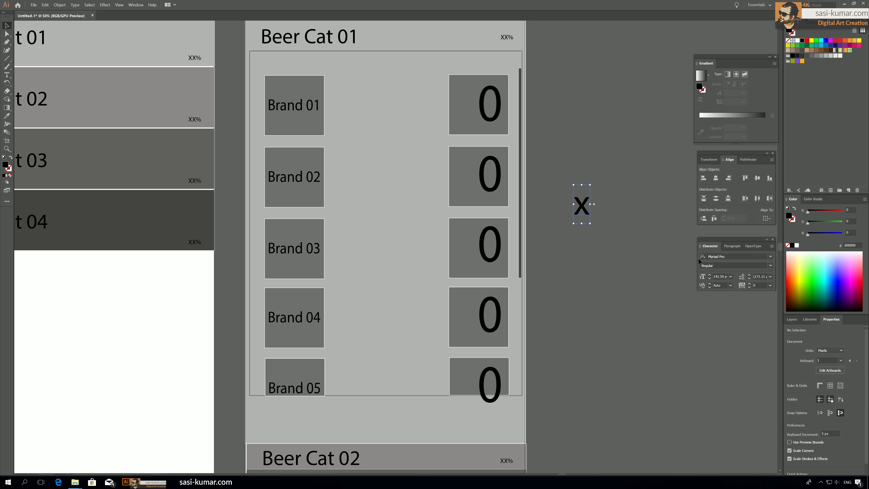
Step: Draw a black circle about 173 px wide beside the x and place a white 3, about 131 pt, inside it
scroll(270, 247, right, 2)
key(l)
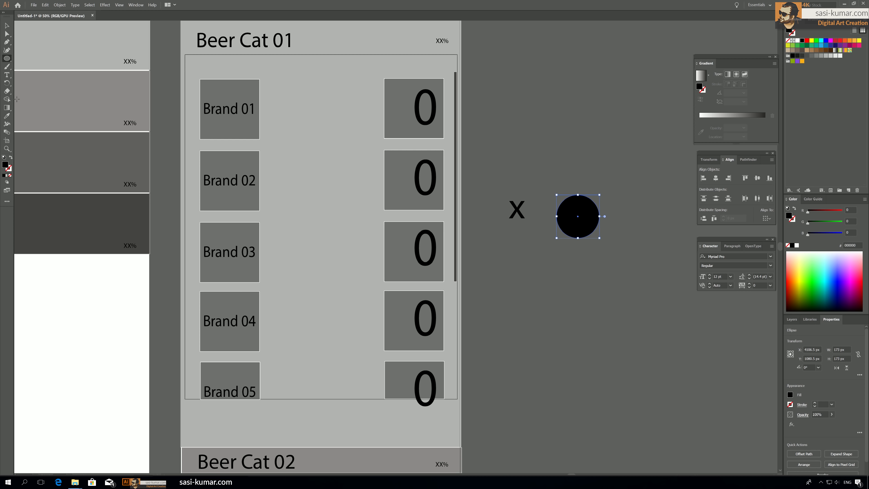
key(t)
click(585, 277)
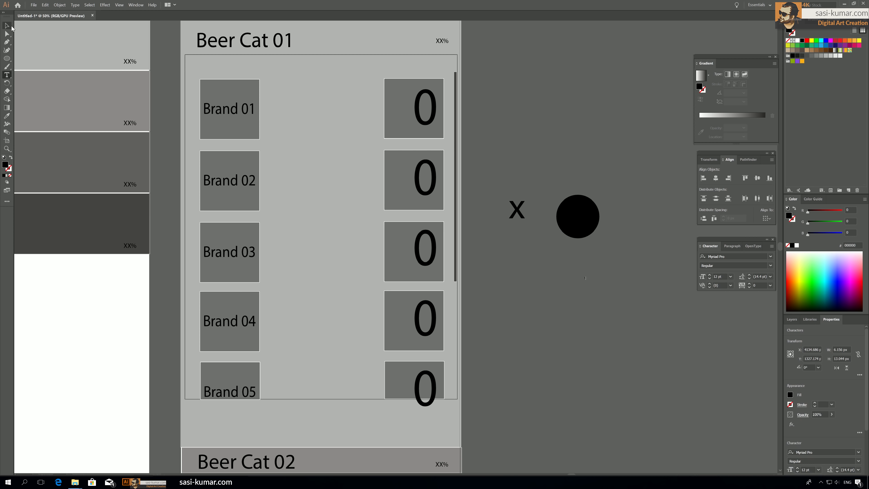
click(9, 26)
drag(586, 280, 578, 217)
double_click(578, 217)
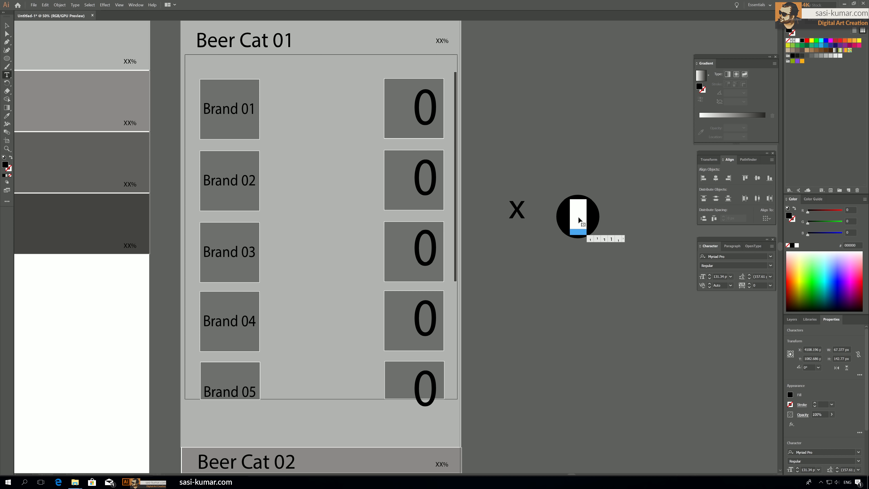
text(3)
click(6, 25)
key(i)
click(77, 303)
click(7, 28)
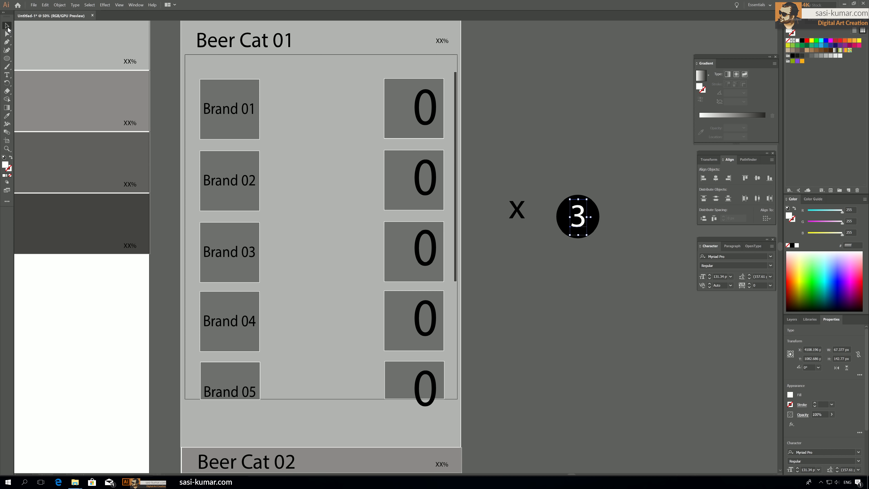
click(574, 292)
Step: Group the circle with its 3, duplicate the group alongside it and change the duplicate's number to 5
drag(574, 292, 502, 295)
drag(533, 253, 463, 195)
key(ctrl+g)
drag(488, 210, 531, 223)
double_click(526, 213)
double_click(526, 213)
text(5)
click(7, 25)
double_click(548, 261)
Step: Align the x and both number circles on their vertical centers, group them and scale the group down
drag(601, 244, 441, 206)
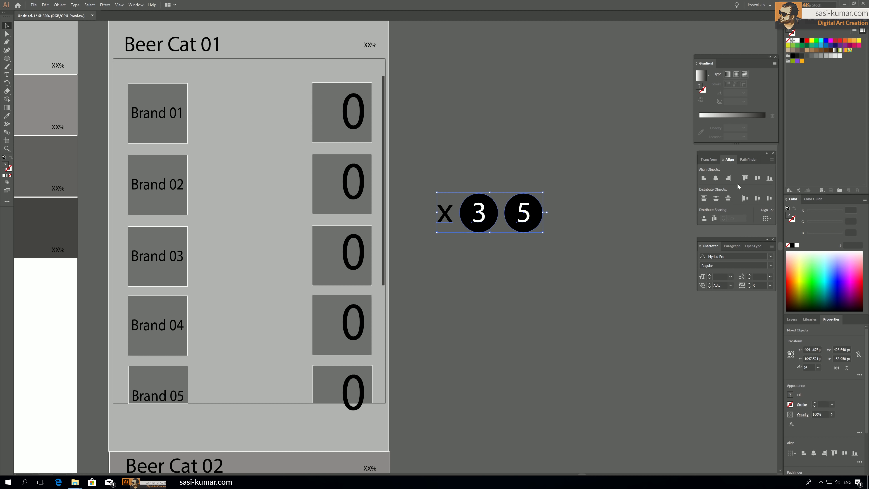
click(757, 177)
key(ctrl+g)
drag(543, 232, 513, 221)
click(523, 246)
Step: Place the x 3 5 group beside the Brand 01 tile and copy it beside each of the other four brand tiles
drag(477, 205, 266, 129)
drag(487, 160, 546, 167)
click(545, 167)
drag(275, 126, 274, 260)
drag(274, 260, 274, 329)
drag(274, 329, 276, 402)
Step: Align the five x 3 5 groups by their left edges and distribute them evenly by their vertical centers
shift+click(279, 330)
shift+click(282, 261)
shift+click(282, 192)
shift+click(283, 128)
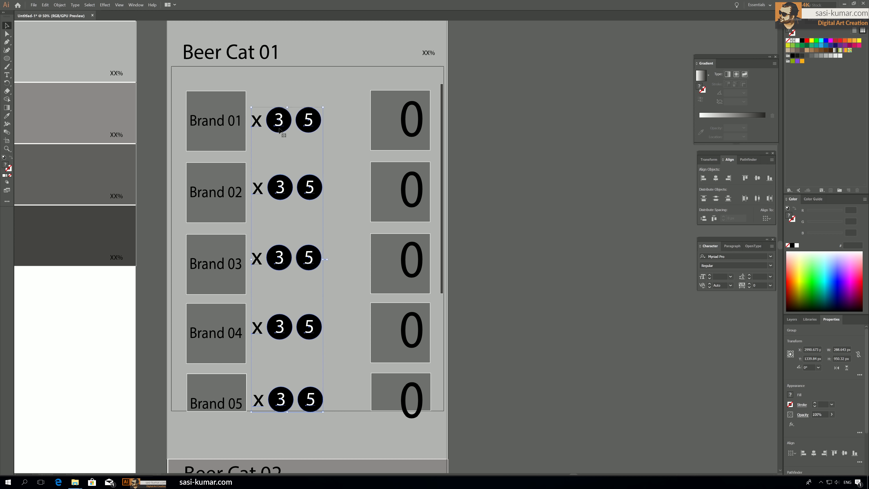
click(704, 178)
click(716, 199)
click(500, 207)
key(ctrl+minus)
key(ctrl+minus)
drag(433, 191, 440, 188)
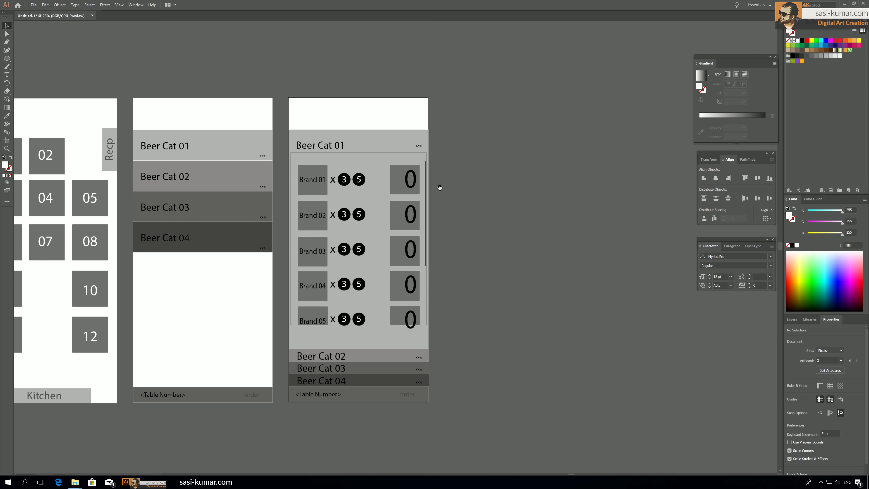
key(ctrl+plus)
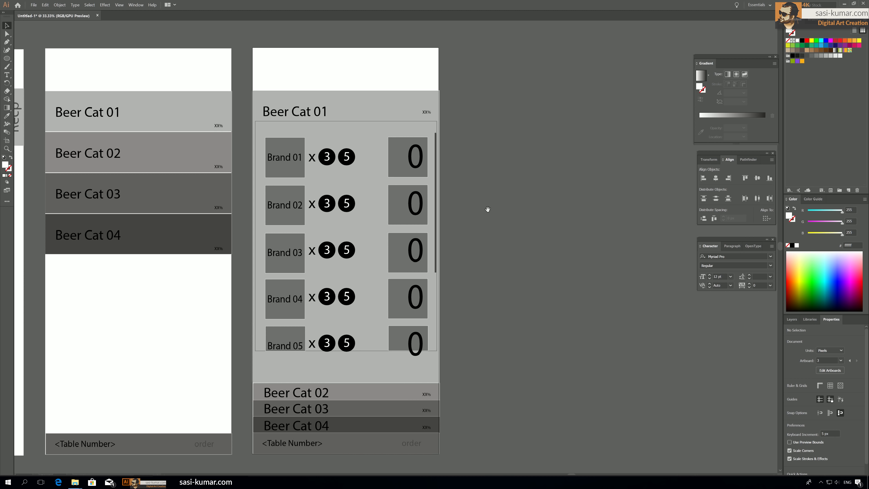
drag(487, 208, 492, 209)
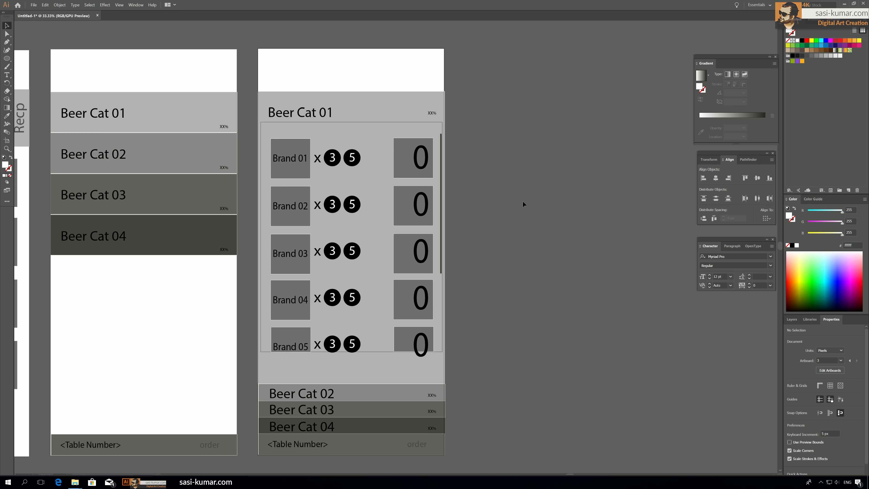
drag(489, 196, 486, 195)
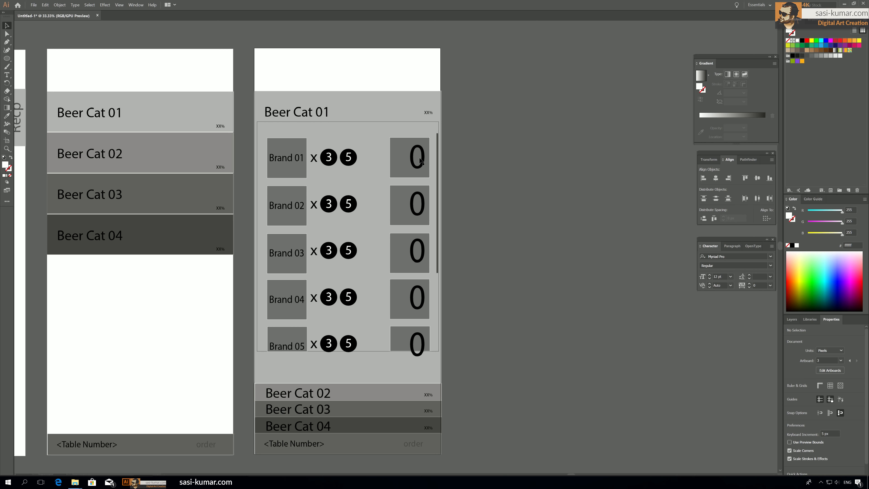
click(329, 161)
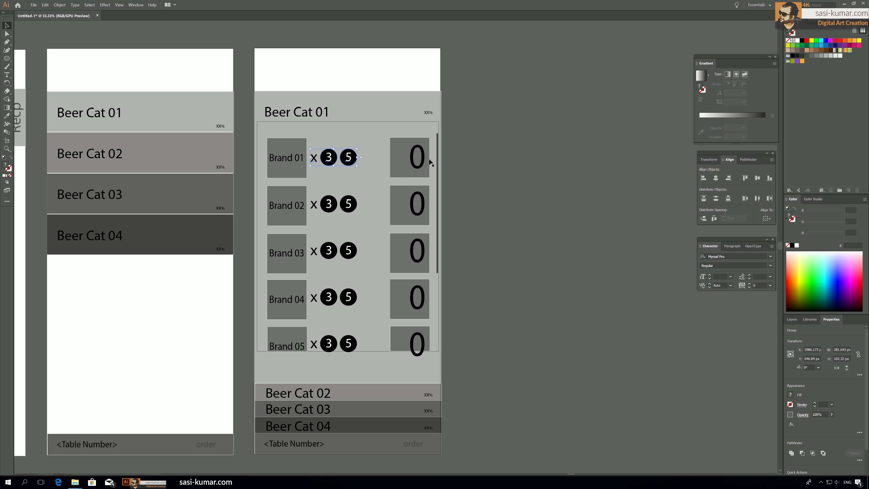
click(474, 242)
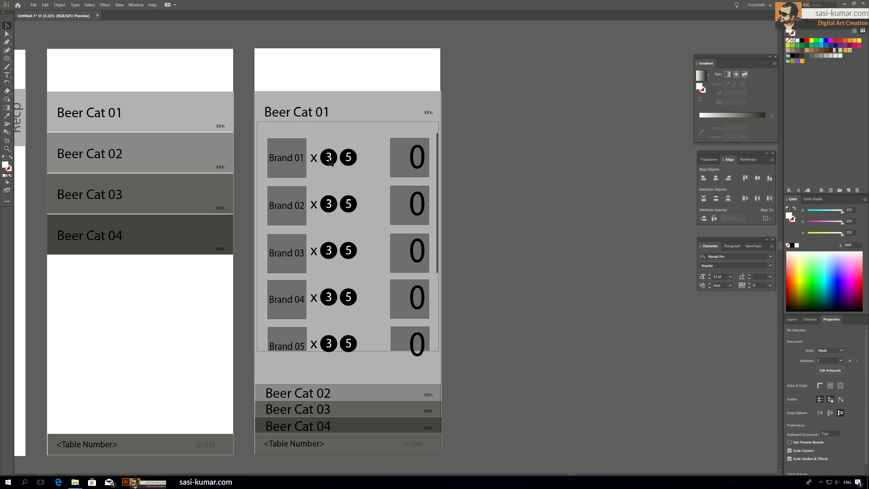
click(279, 165)
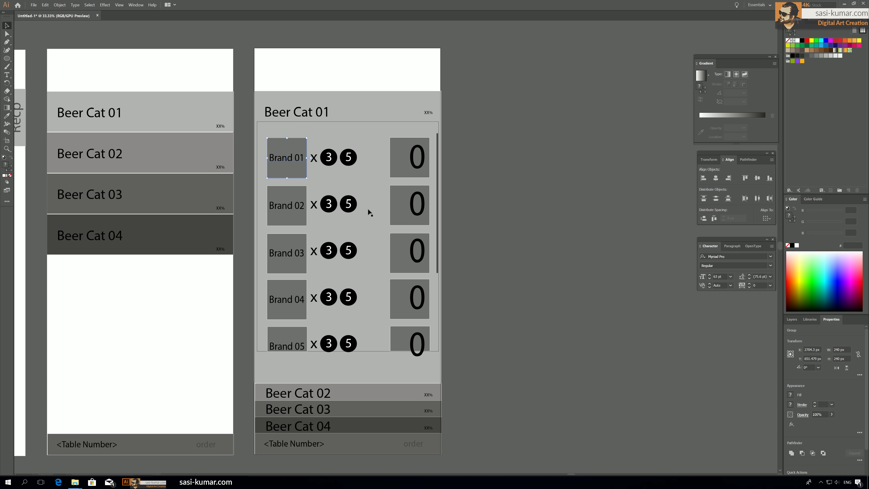
click(350, 206)
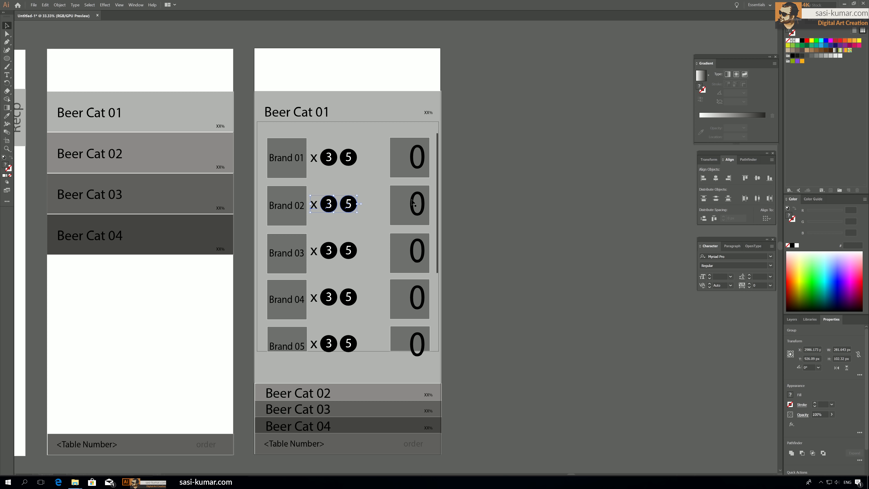
drag(483, 240, 470, 237)
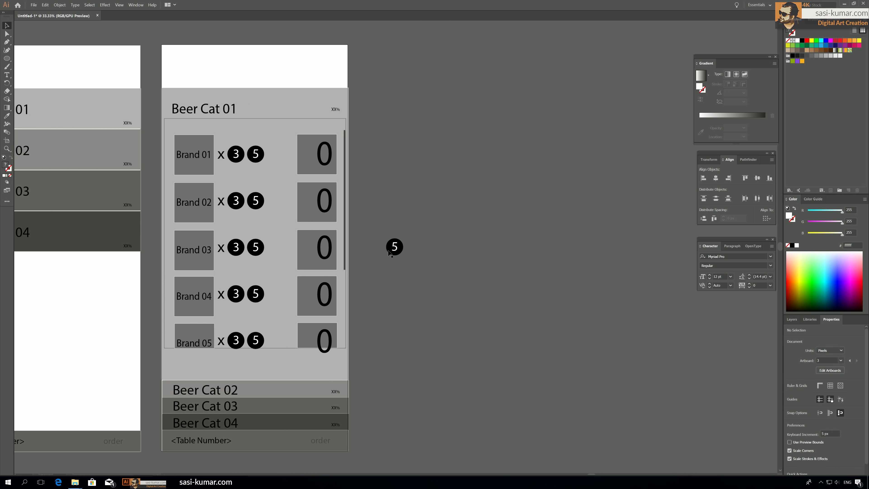
Step: Change the spare circle's number to a minus sign, place it before the Brand 01 quantity tile and copy it for the other four brands
double_click(396, 247)
text(-)
key(Escape)
key(Escape)
drag(399, 247, 286, 155)
drag(287, 156, 287, 252)
drag(287, 252, 290, 345)
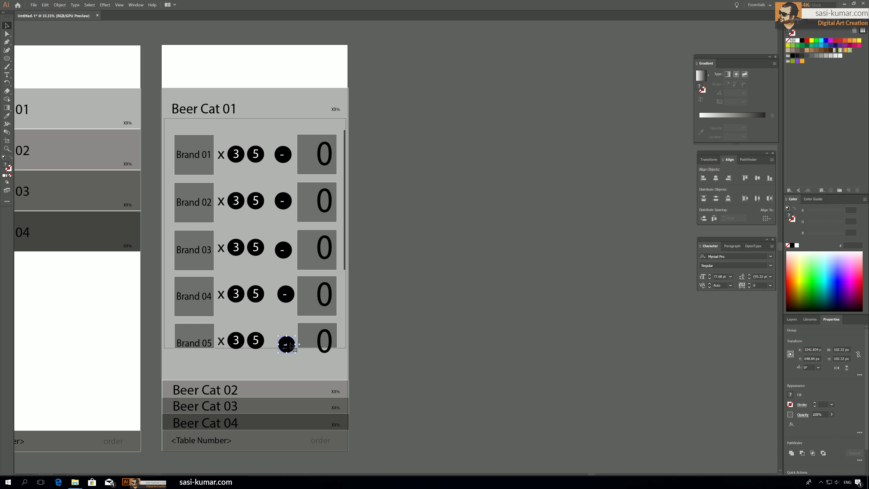
Step: Select the five minus circles and align them on their horizontal centers
shift+click(288, 296)
shift+click(287, 254)
shift+click(287, 203)
shift+click(287, 160)
click(716, 178)
click(473, 192)
Step: Draw a rectangle about 361 by 147 px over Brand 01's x 3 5 group
drag(421, 182, 451, 193)
drag(7, 58, 31, 59)
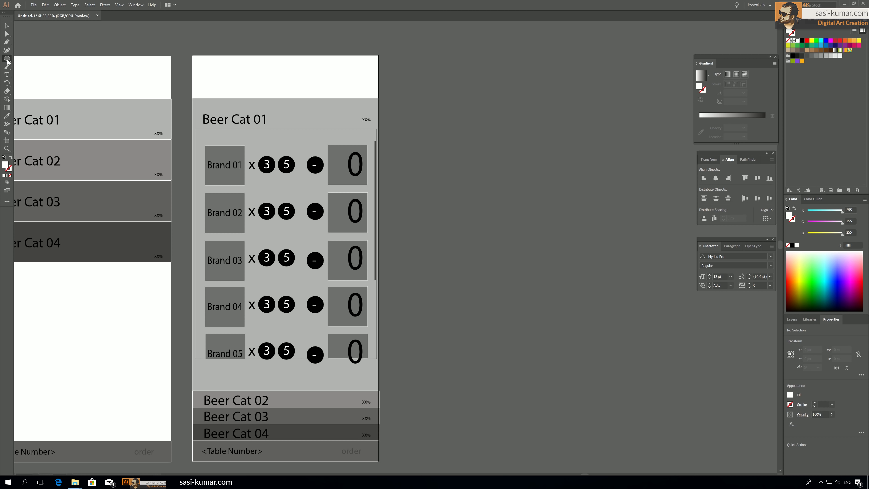
mouse_move(239, 158)
mouse_down()
mouse_move(299, 183)
mouse_move(280, 169)
mouse_up()
key(v)
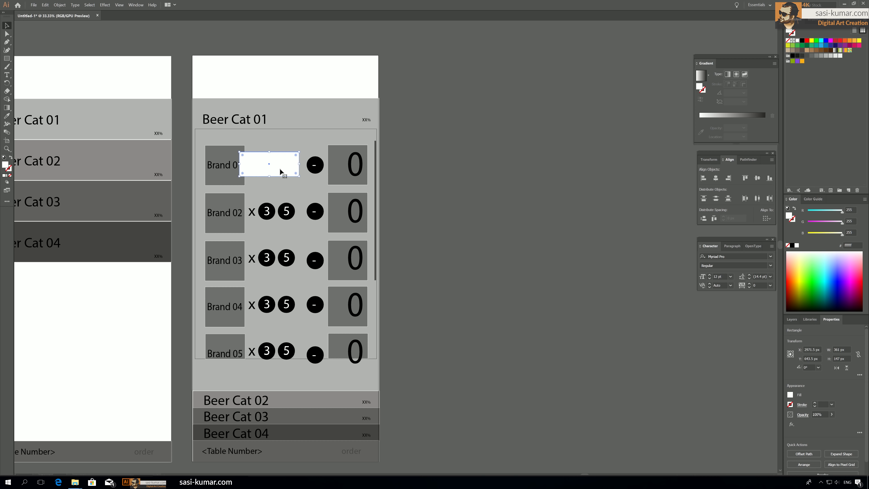
Step: Sample the grey of the Beer Cat 01 panel for the new rectangle and lighten its fill to efeded
key(i)
click(294, 119)
double_click(6, 165)
click(347, 138)
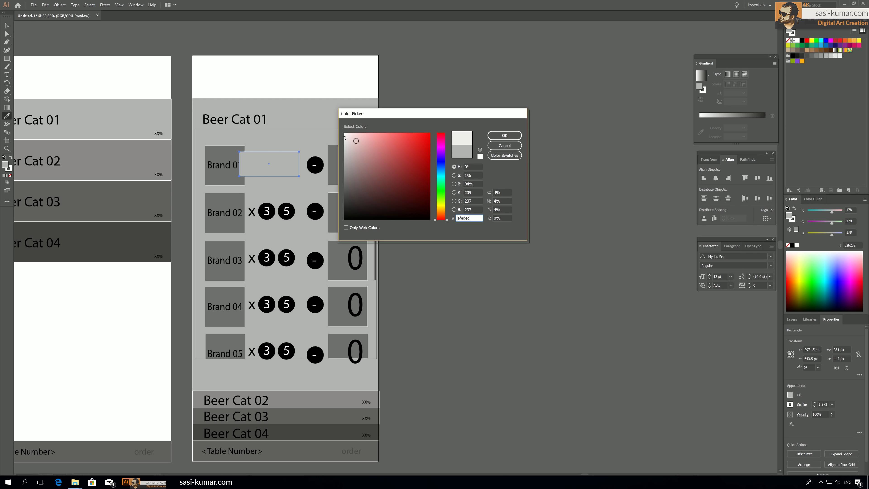
click(504, 134)
Step: Copy the light rectangle down to the x 3 5 groups of the other four brands
key(v)
drag(276, 168, 276, 215)
drag(276, 216, 275, 264)
drag(280, 310, 279, 355)
Step: Select the five light rectangles, align them by their right edges and distribute them evenly by their vertical centers
shift+click(280, 309)
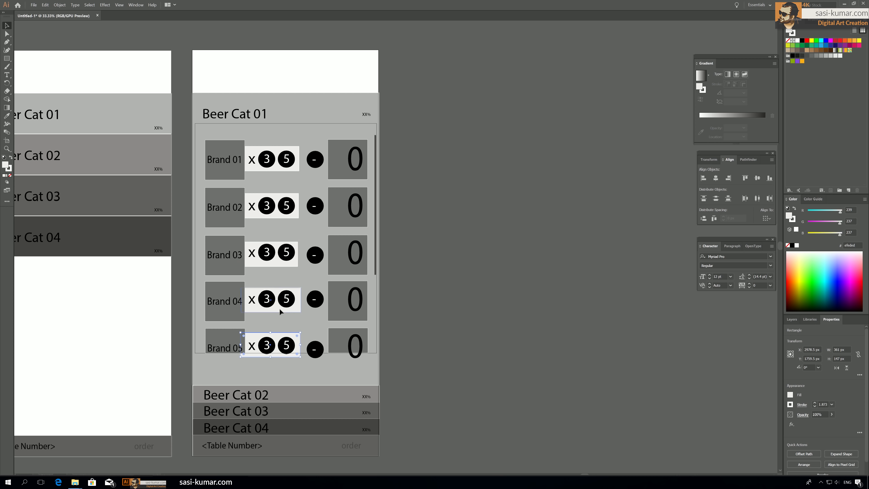
shift+click(277, 263)
shift+click(277, 215)
shift+click(275, 169)
click(757, 178)
key(ctrl+z)
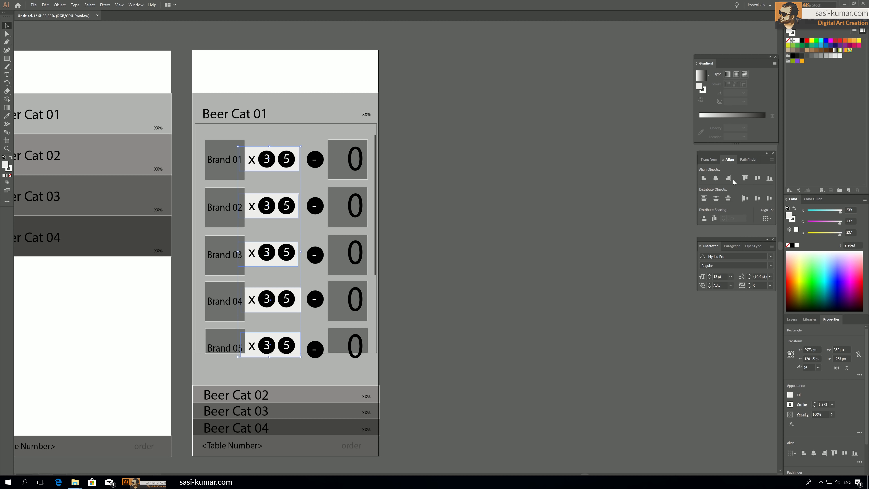
click(728, 178)
click(716, 198)
click(437, 256)
mouse_move(435, 257)
mouse_down()
mouse_move(448, 254)
mouse_move(436, 246)
mouse_up()
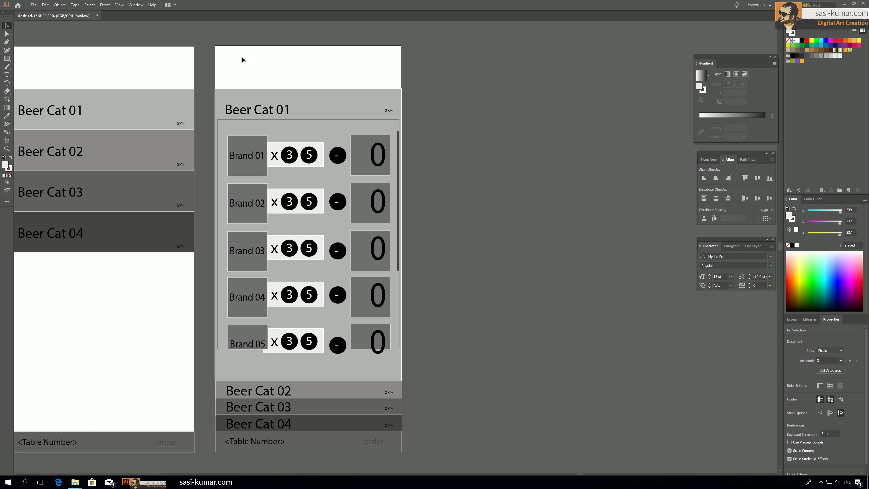
Step: Slide Brand 01's light rectangle towards its quantity tile so that it backs the 3, 5 and minus circles
key(ctrl+minus)
drag(281, 69, 235, 56)
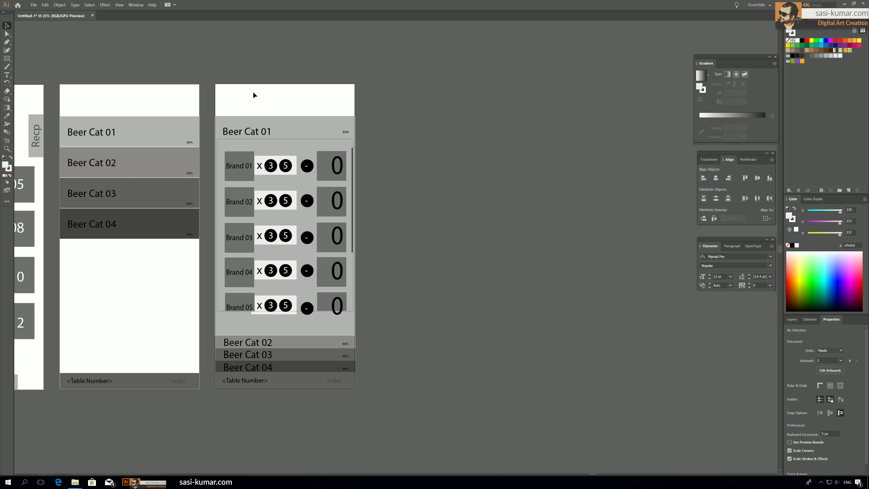
click(292, 171)
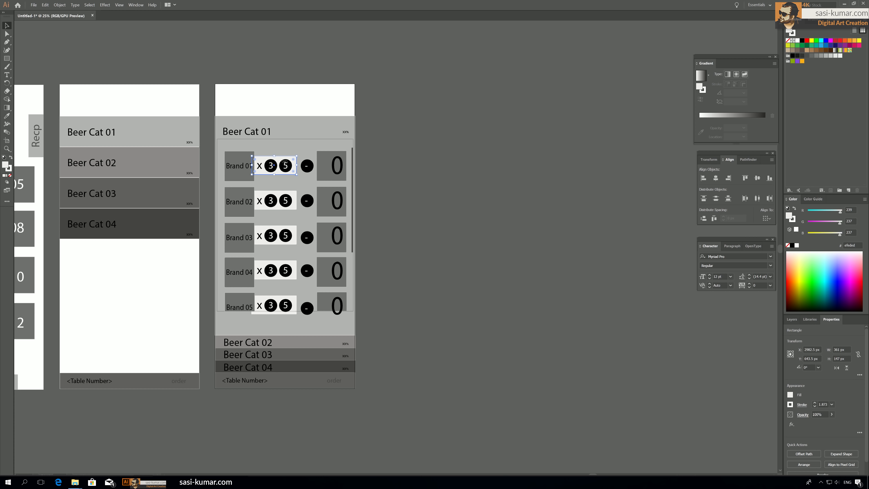
key(ctrl+equal)
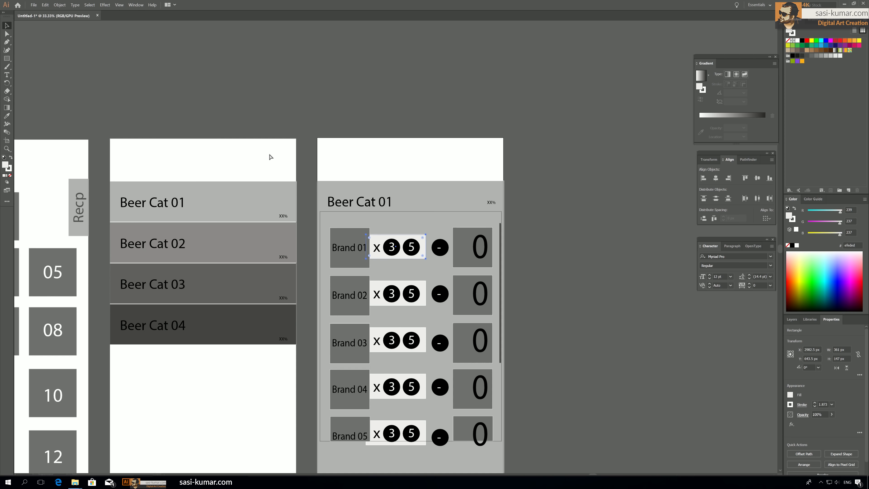
drag(368, 233, 393, 234)
drag(465, 246, 482, 247)
click(616, 273)
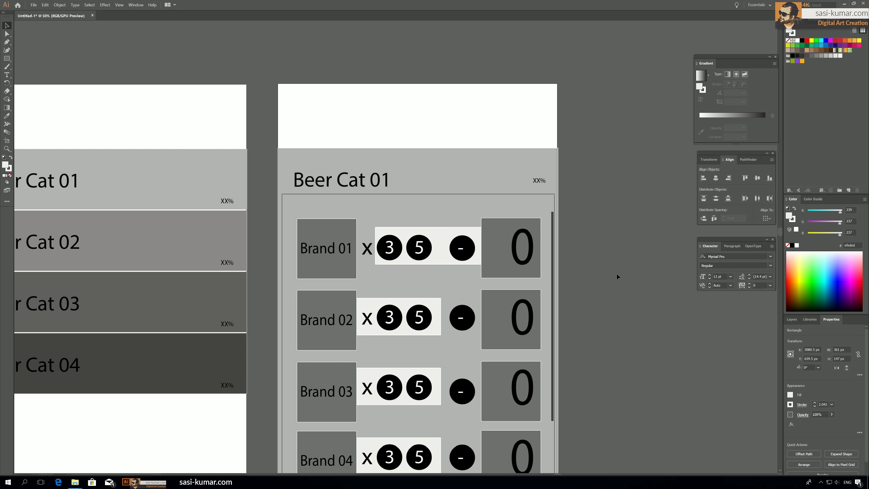
Step: Change the Brand 01 quantity to 7
drag(616, 273, 601, 269)
click(443, 252)
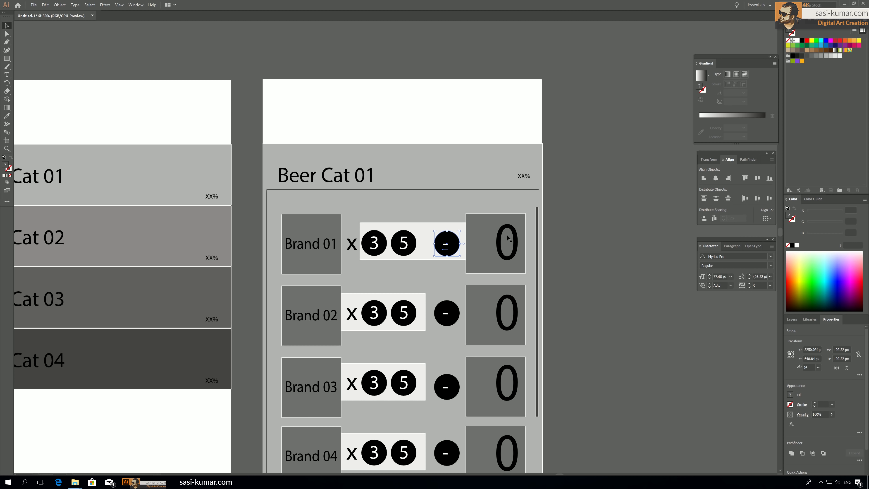
click(611, 266)
double_click(500, 239)
double_click(500, 237)
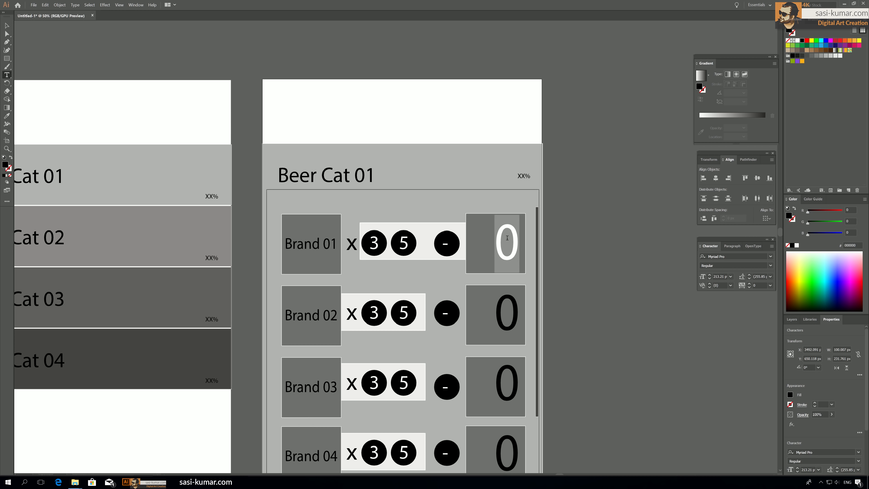
text(7)
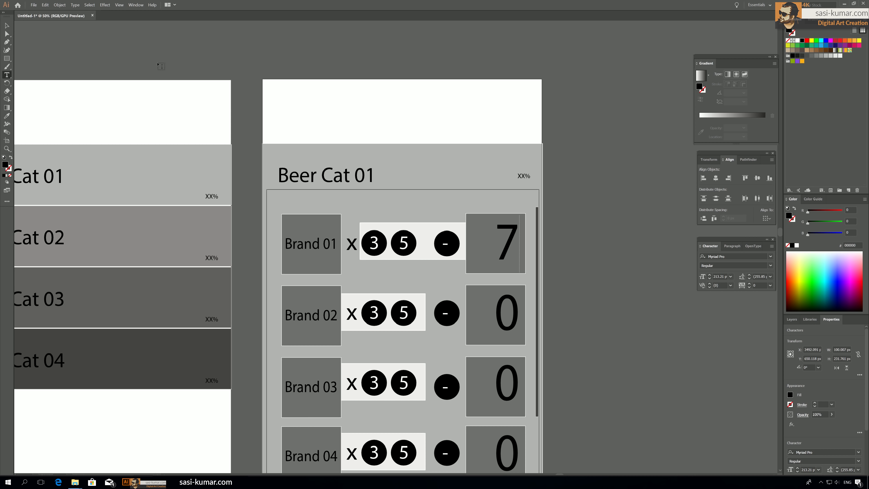
click(7, 25)
click(551, 207)
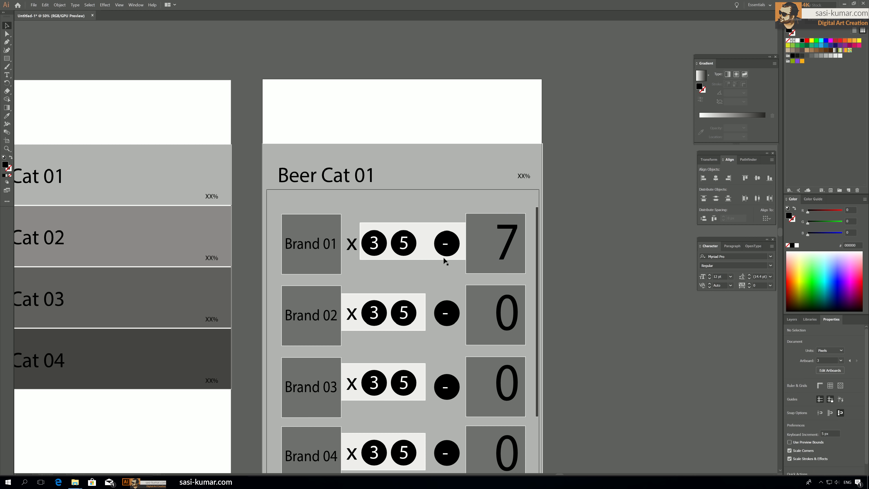
Step: Move Brand 01's light rectangle back behind the x 3 5 group and out again behind the minus circle
click(414, 254)
drag(379, 243, 380, 250)
click(446, 248)
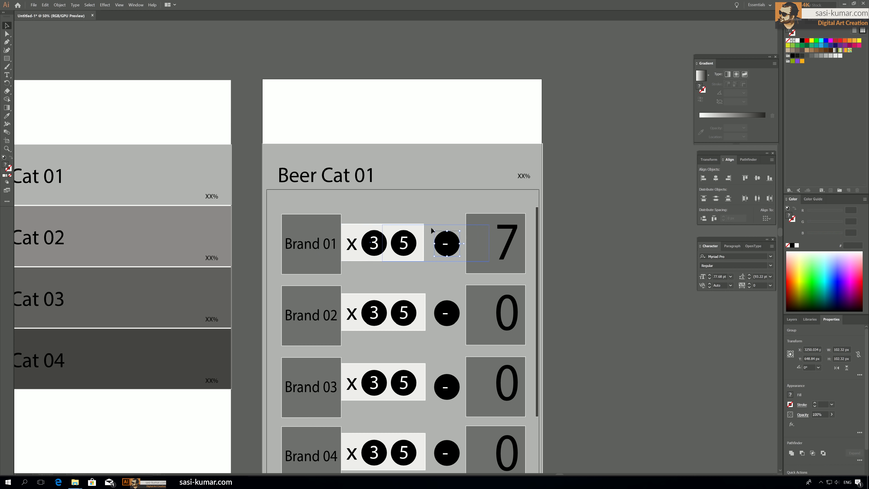
drag(398, 228, 398, 228)
click(610, 246)
click(375, 247)
click(611, 247)
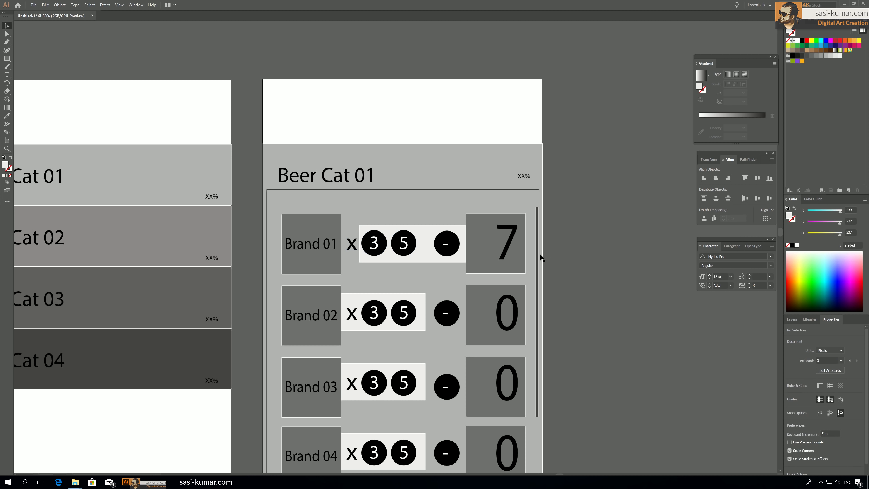
Step: Change the Brand 01 quantity to 6
click(445, 247)
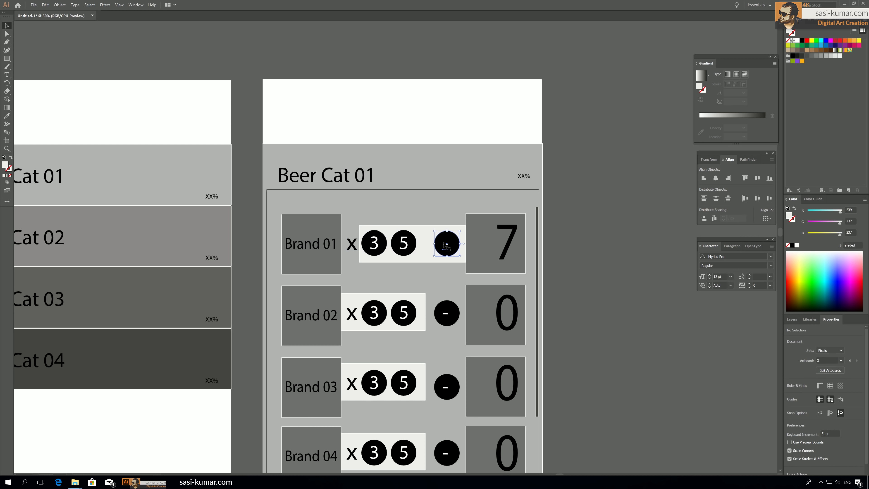
click(509, 231)
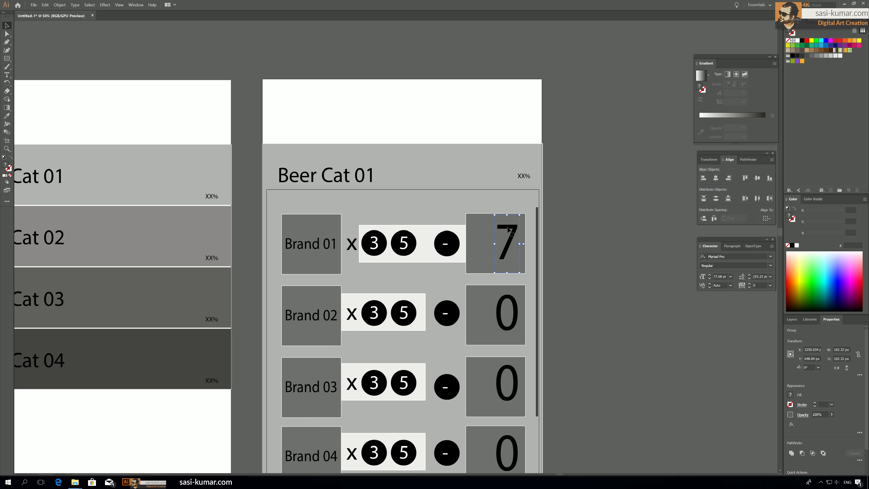
double_click(509, 232)
text(6)
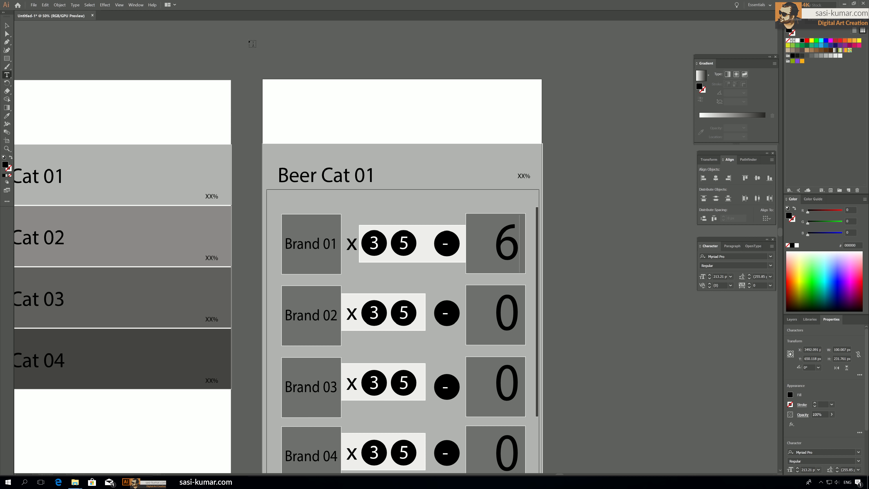
key(Escape)
Step: Change the Brand 01 quantity to 3
click(374, 248)
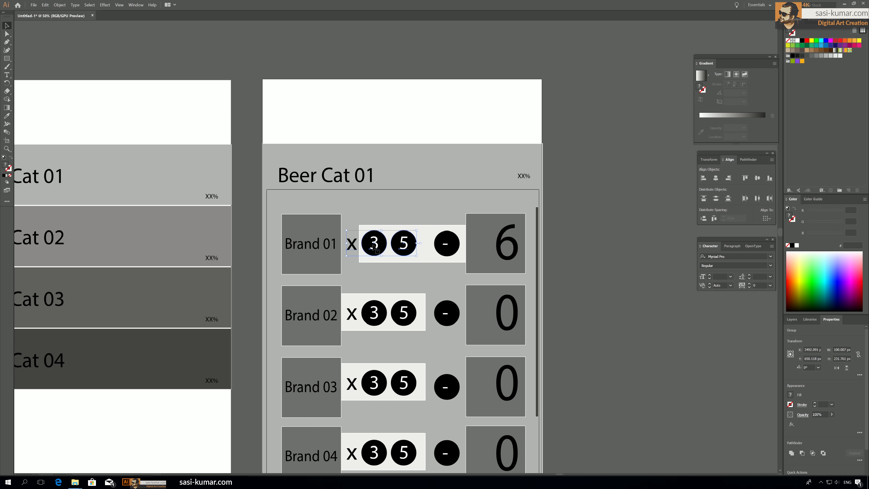
double_click(516, 247)
text(32)
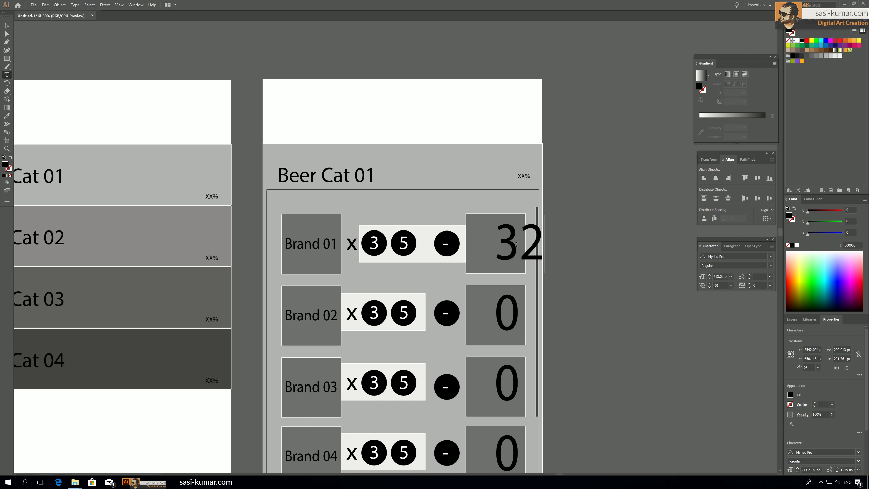
key(BackSpace)
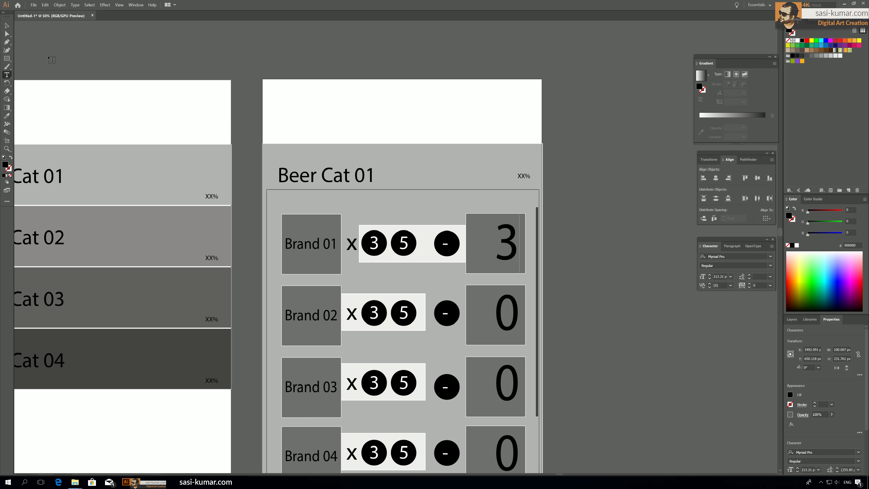
click(7, 25)
click(303, 65)
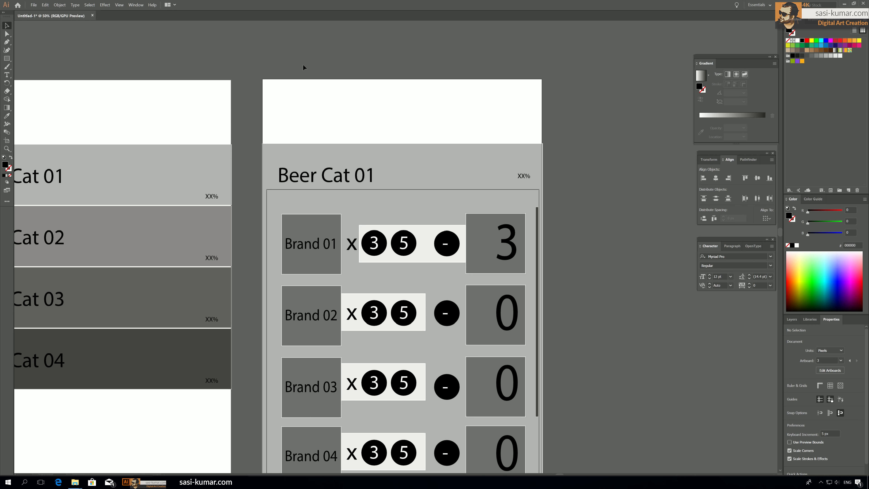
Step: Review the three wireframe artboards together, and inspect the brand rows and lower categories of the expanded Beer Cat 01 screen up close
key(ctrl+minus)
key(ctrl+minus)
key(ctrl+minus)
key(ctrl+minus)
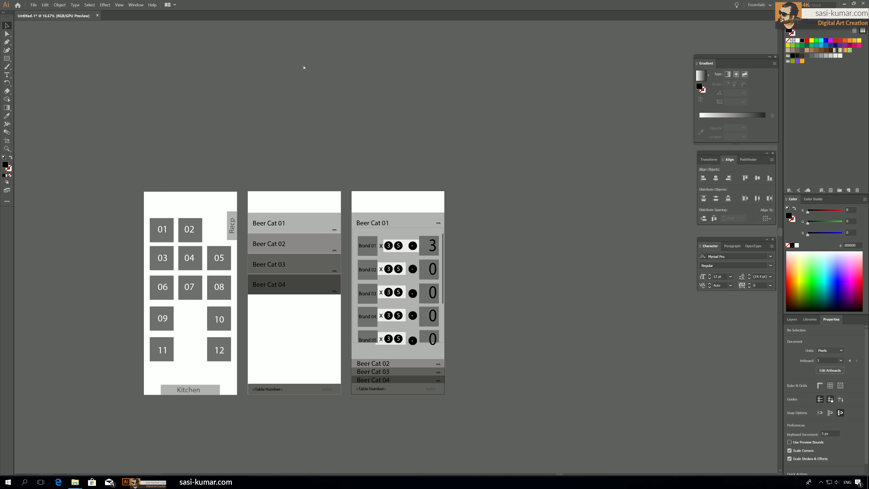
drag(458, 137, 321, 132)
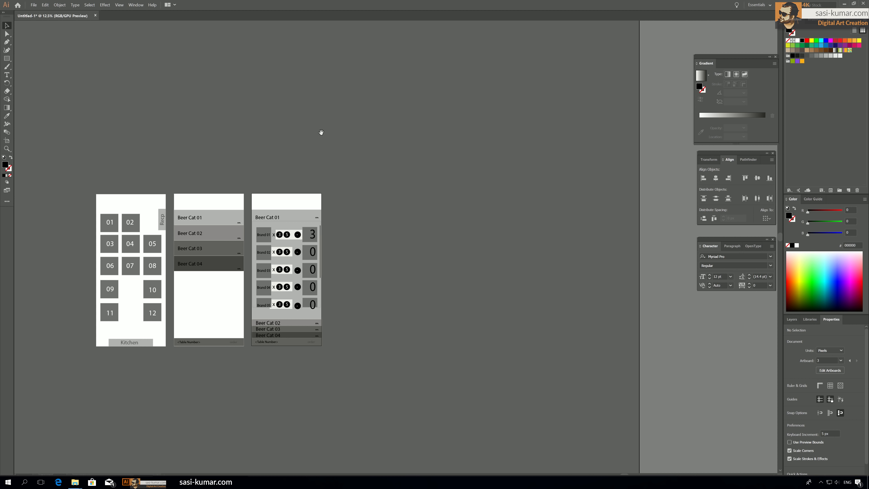
key(ctrl+plus)
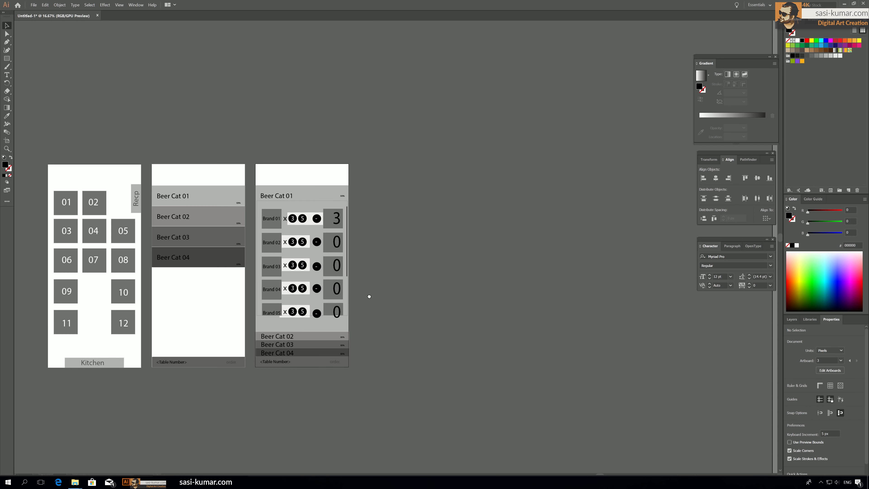
key(ctrl+plus)
key(ctrl+plus)
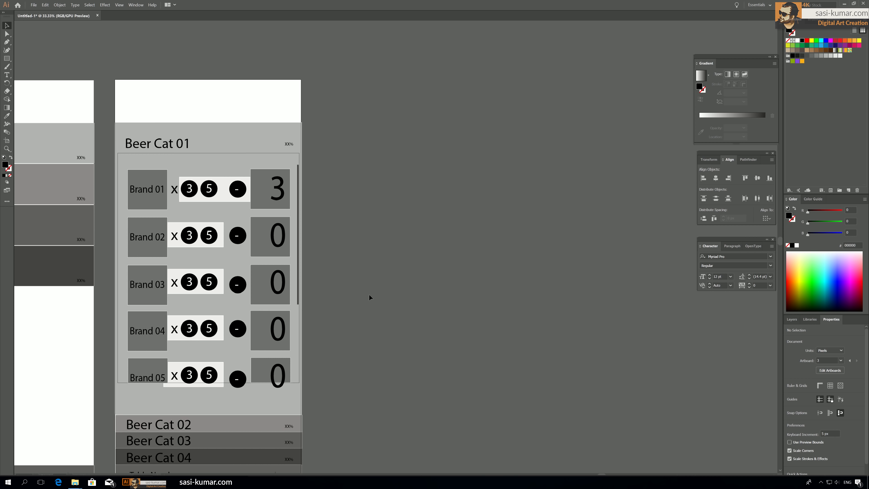
drag(335, 309, 375, 248)
key(ctrl+plus)
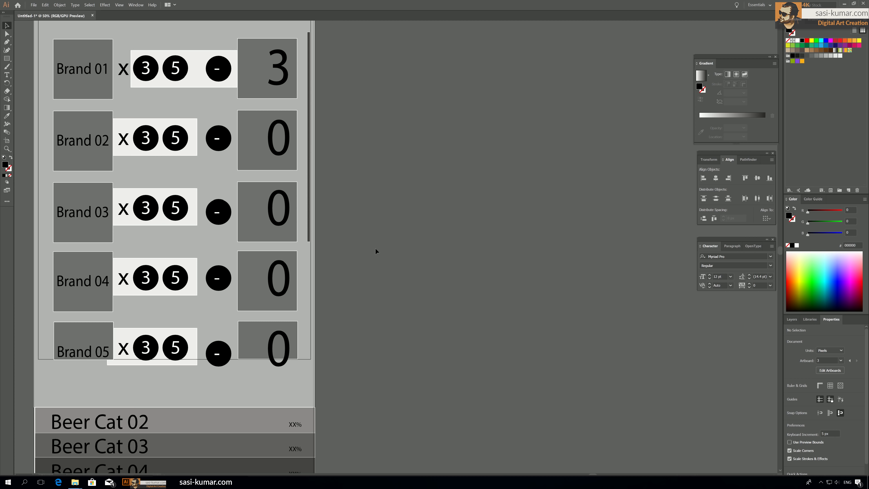
drag(378, 352, 434, 323)
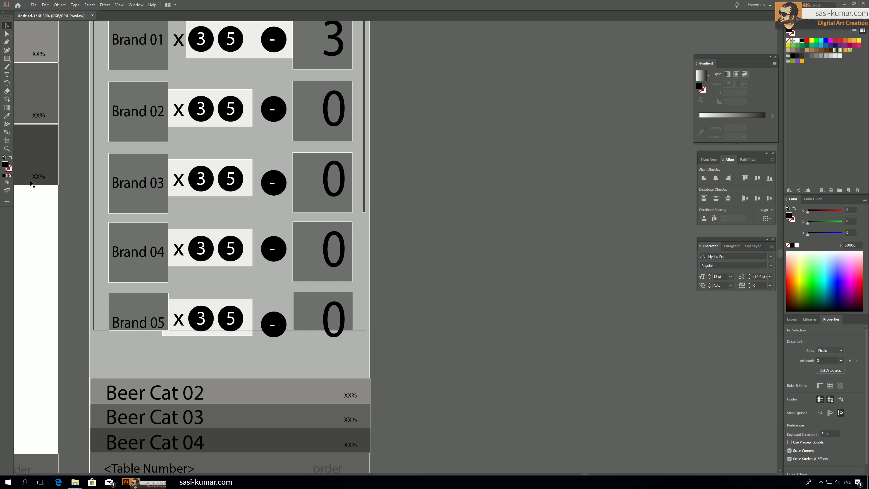
Step: Draw a band about 1094 by 177 px below the Brand 05 row, filling the gap above Beer Cat 02
click(6, 58)
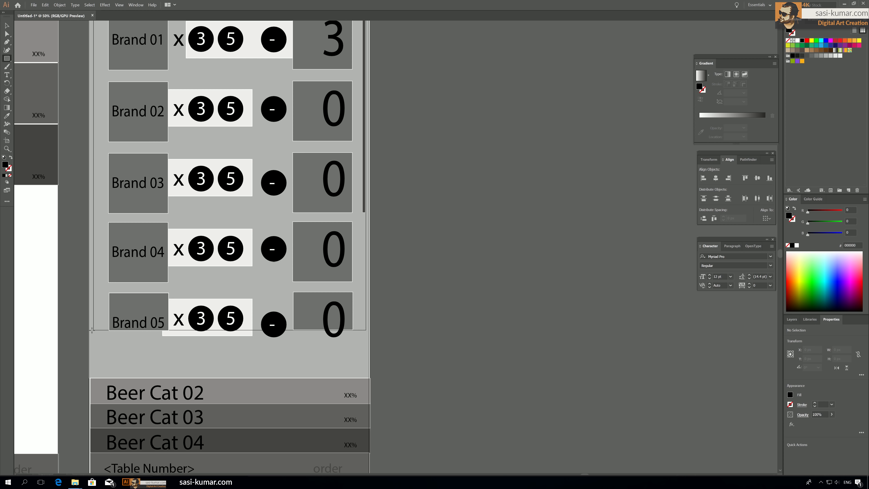
drag(92, 332, 365, 370)
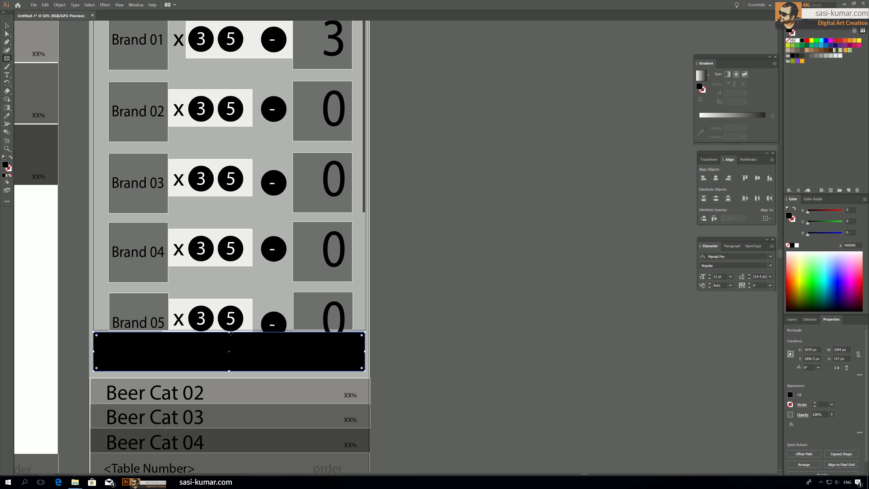
drag(230, 333, 230, 330)
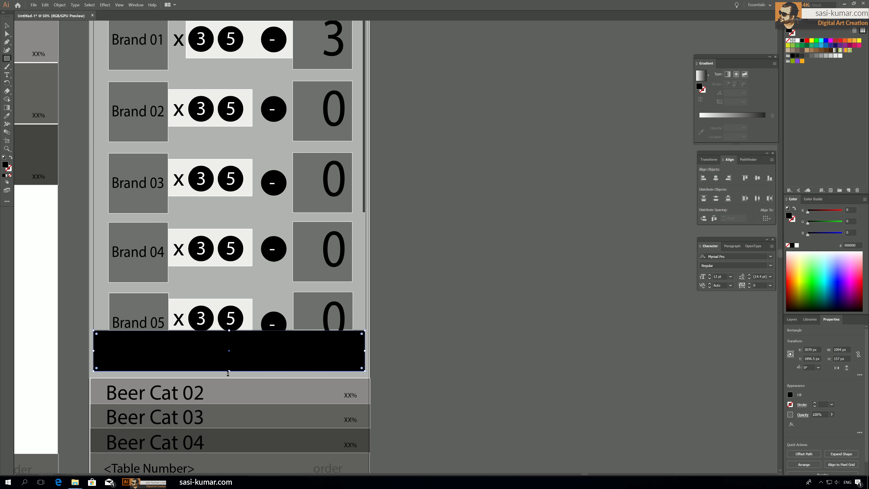
drag(229, 371, 230, 374)
click(390, 365)
click(451, 254)
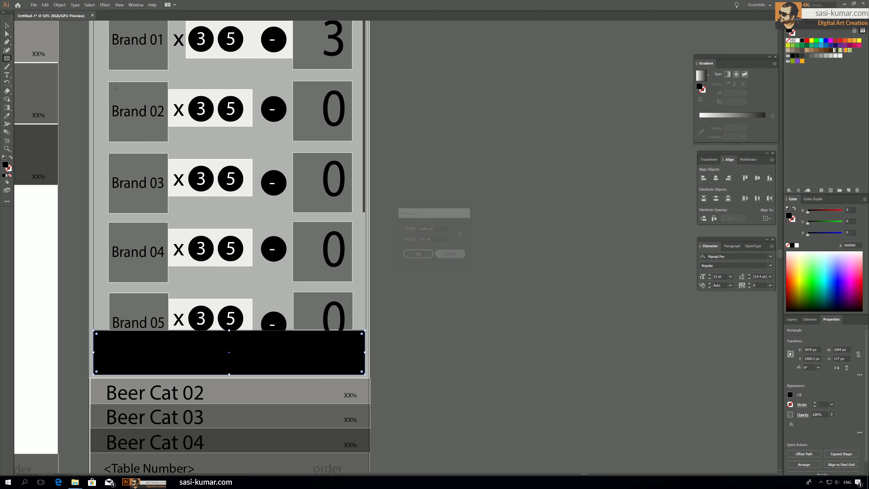
key(v)
click(442, 172)
drag(434, 251, 470, 218)
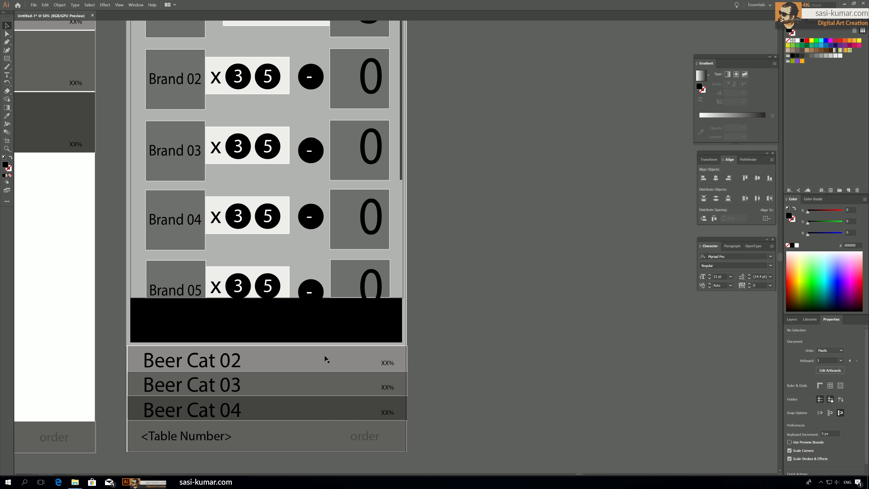
Step: Fill the band below the Brand 05 row with the white sampled from the neighbouring artboard
click(329, 337)
key(i)
click(81, 349)
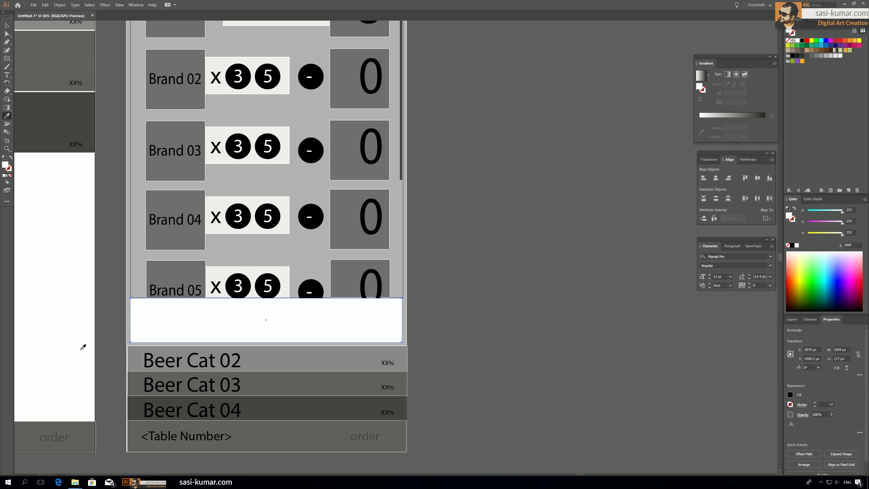
click(7, 25)
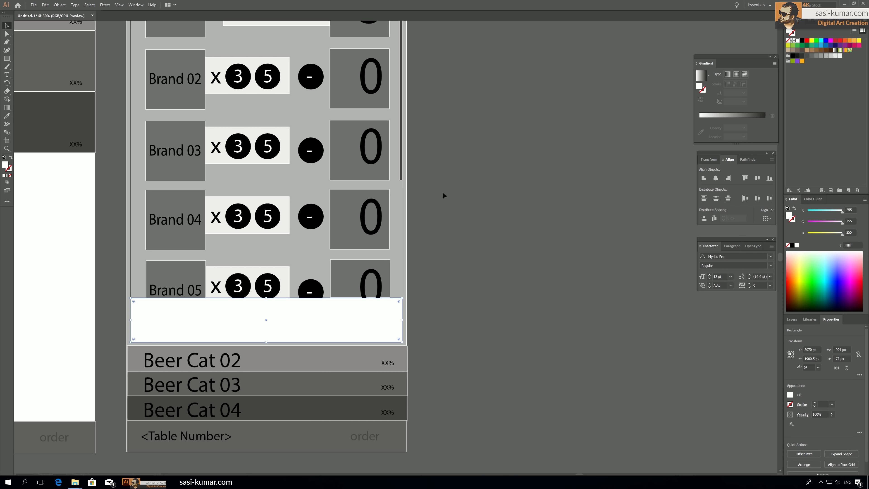
click(508, 222)
drag(480, 230, 496, 223)
Step: Draw a 123 px square at the left end of the white band and give it the Beer Cat 01 panel's light grey
click(7, 58)
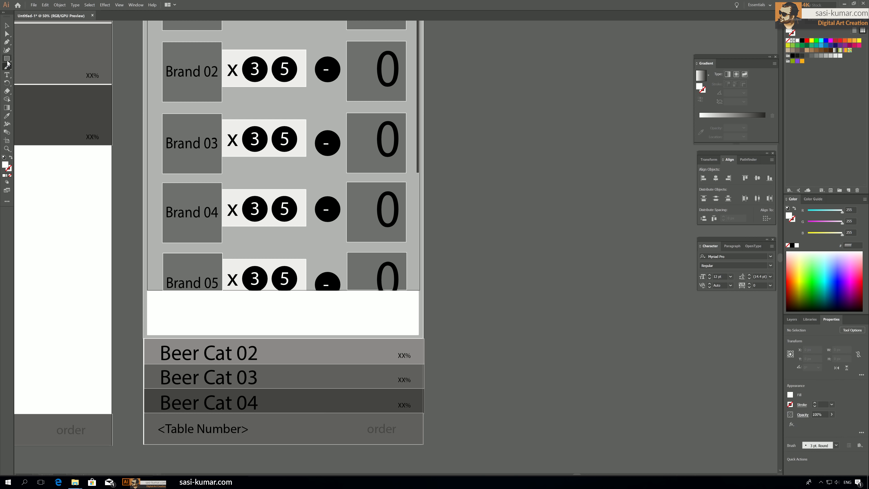
drag(160, 300, 191, 330)
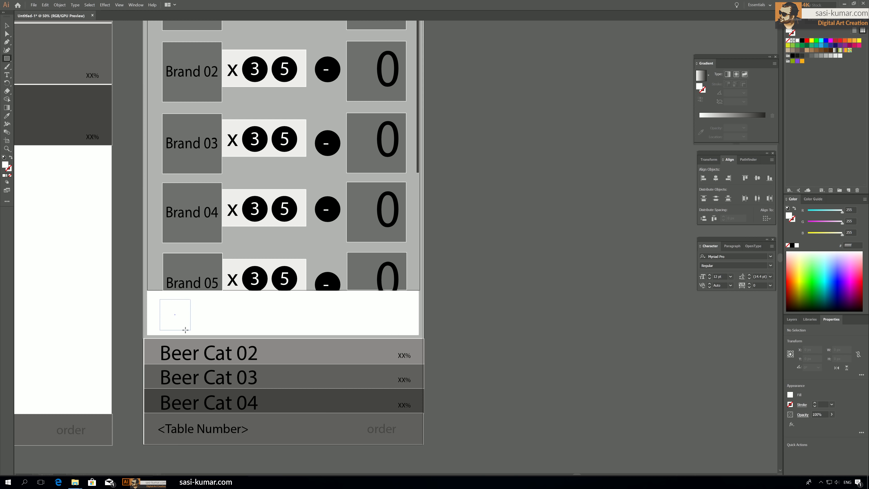
key(i)
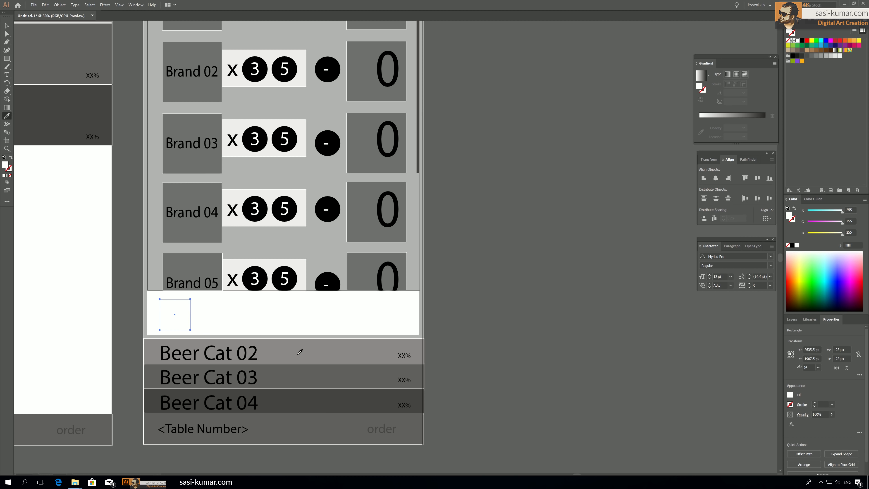
click(159, 164)
key(v)
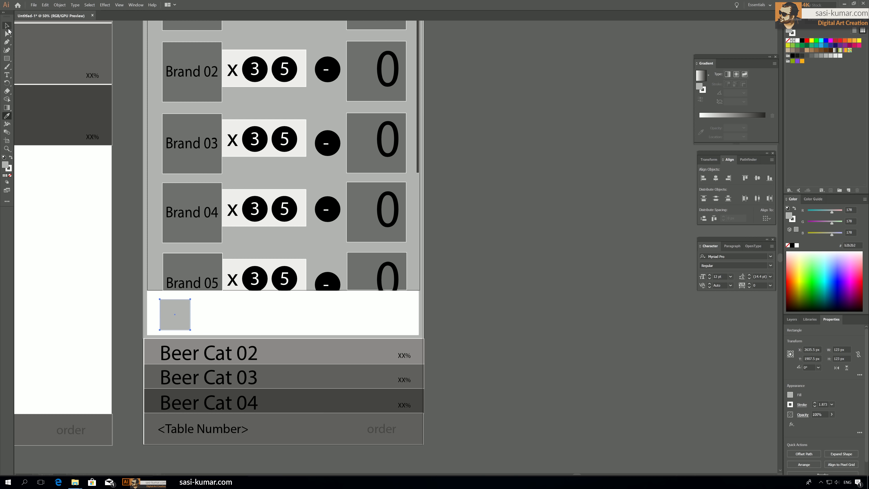
drag(166, 306, 233, 310)
click(234, 308)
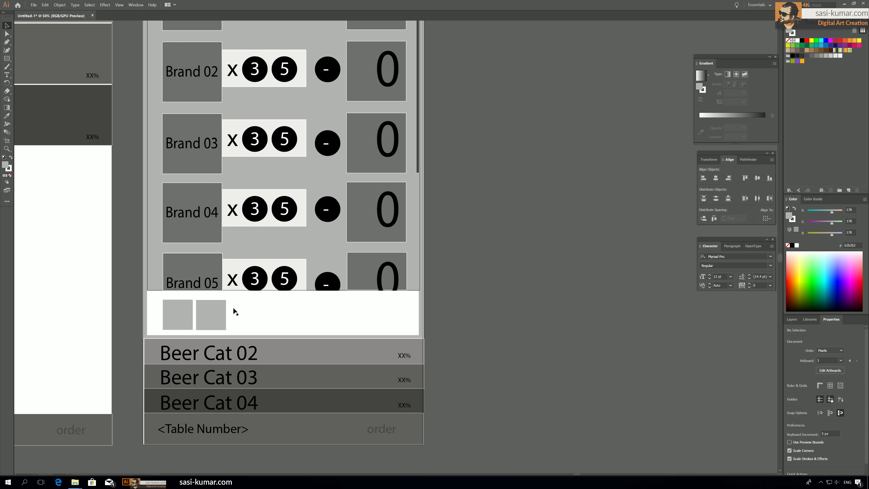
key(Delete)
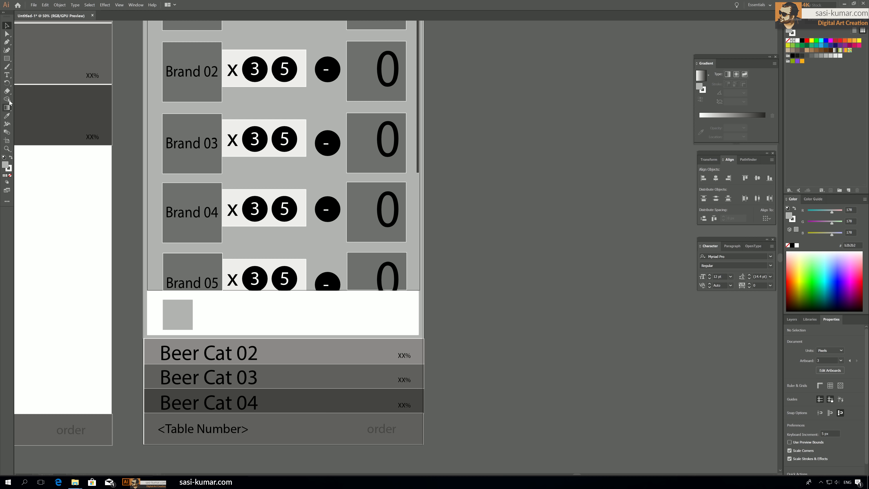
Step: Add the text 01, enlarge it, place it on the grey square and group the two
click(6, 74)
click(313, 313)
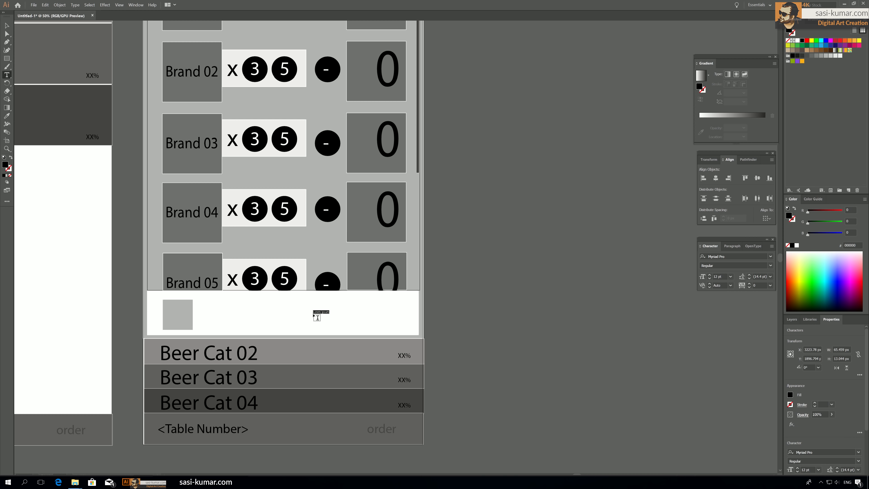
text(01)
key(Escape)
drag(320, 316, 212, 310)
shift+click(166, 308)
key(ctrl+g)
Step: Duplicate the 01 square to make a row of four in the white band and change the second square's label to 0
drag(213, 310, 247, 311)
drag(248, 309, 284, 312)
double_click(219, 313)
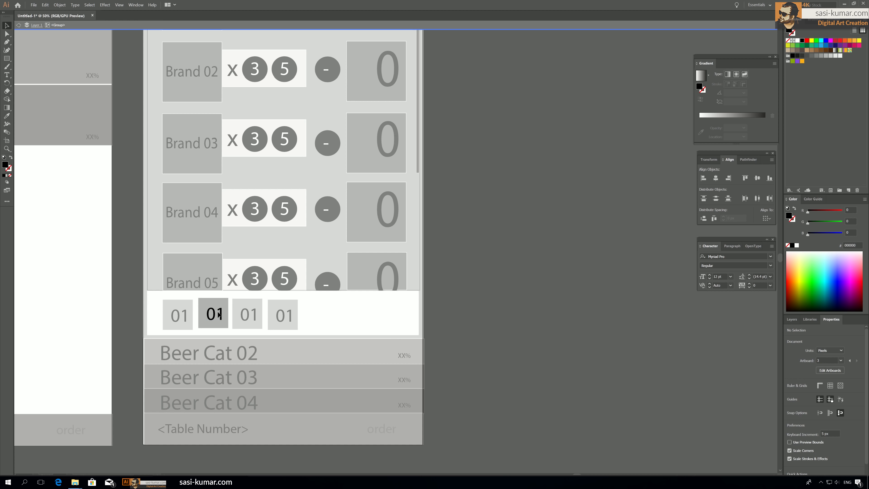
double_click(218, 312)
key(ctrl+a)
text(0)
key(Escape)
key(Escape)
Step: Change the labels of the third and fourth squares to 0
double_click(236, 323)
double_click(239, 318)
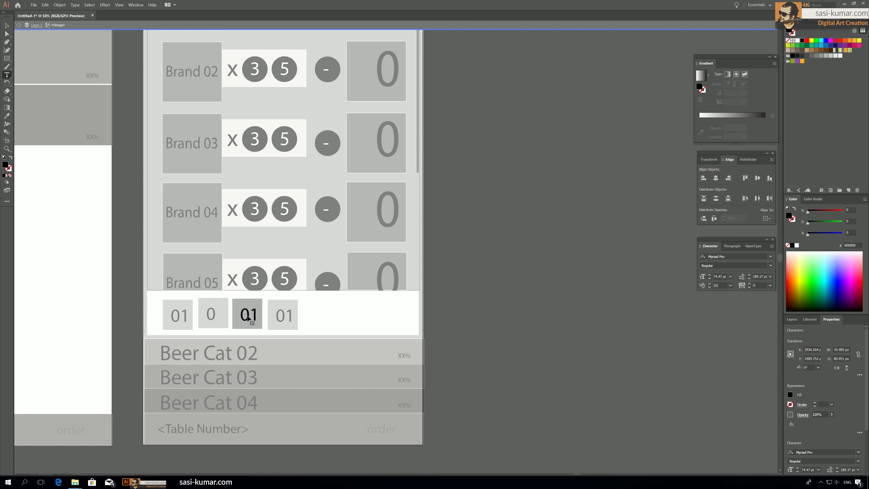
text(0)
key(Escape)
key(Escape)
double_click(284, 318)
double_click(284, 319)
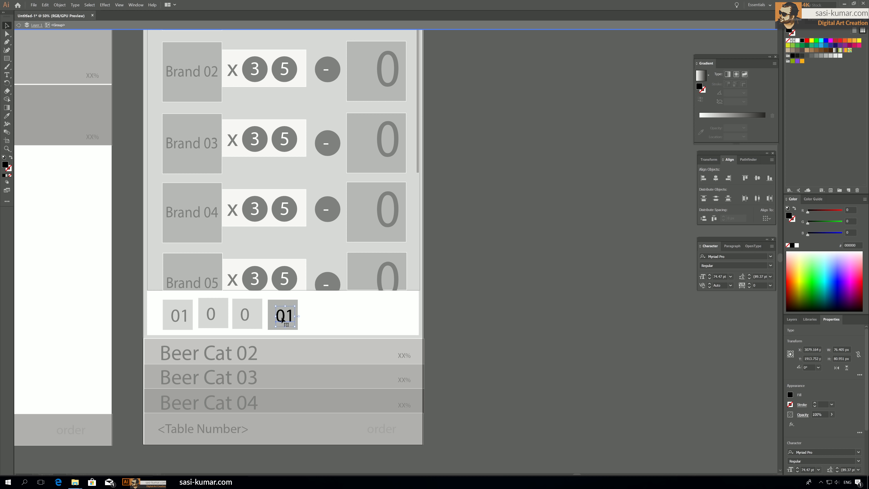
text(0)
key(Escape)
key(Escape)
Step: Align the four numbered squares on their vertical centres and distribute them evenly across the row
shift+click(249, 318)
shift+click(281, 318)
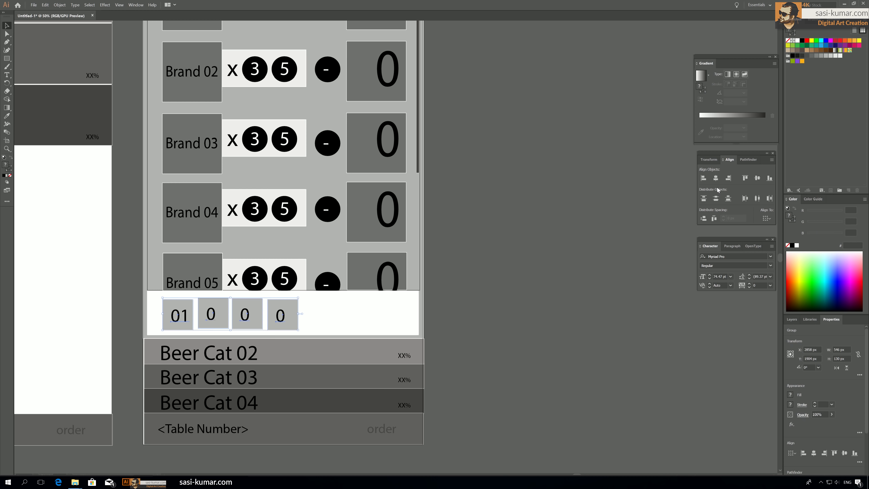
click(757, 178)
click(758, 198)
click(492, 261)
Step: Recolour the second numbered square with the fill of the Beer Cat 02 bar
drag(492, 254, 489, 270)
key(ctrl+minus)
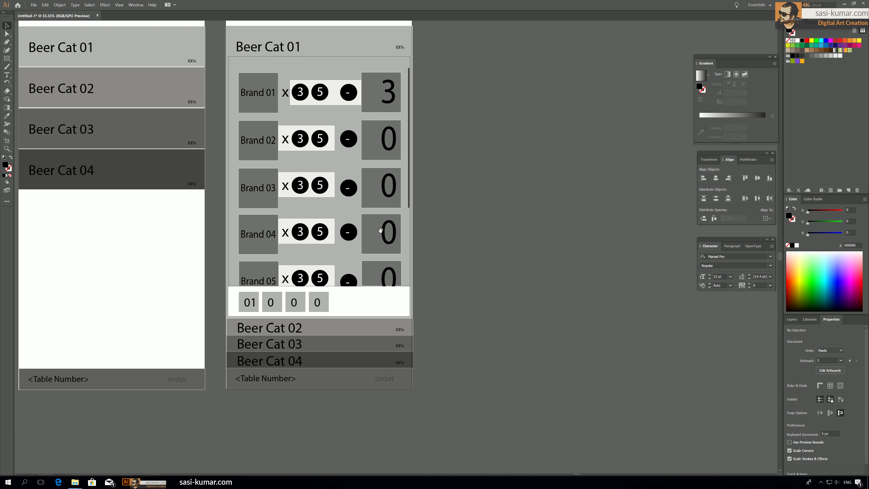
drag(380, 230, 383, 234)
click(6, 34)
click(279, 298)
key(i)
click(315, 329)
Step: Recolour the third numbered square with the Beer Cat 03 fill and the fourth with the Beer Cat 04 fill
click(7, 34)
click(302, 301)
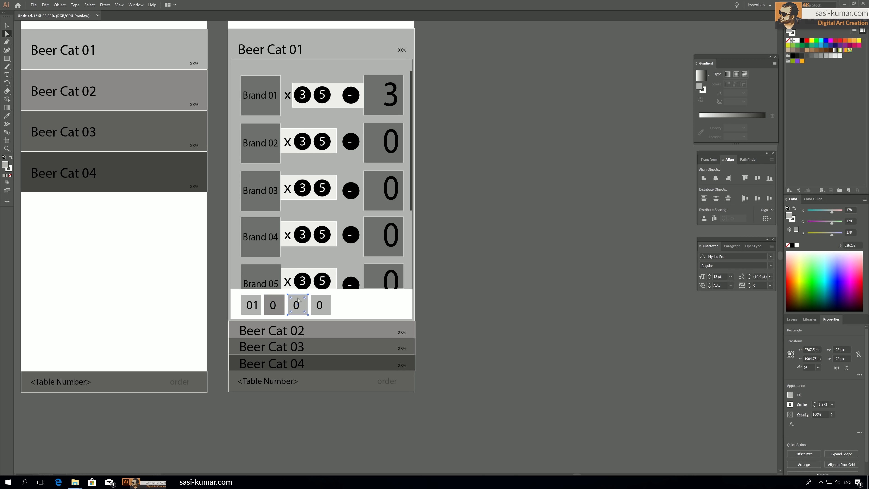
key(i)
click(318, 347)
click(7, 34)
click(327, 304)
key(i)
click(323, 363)
click(7, 26)
click(218, 260)
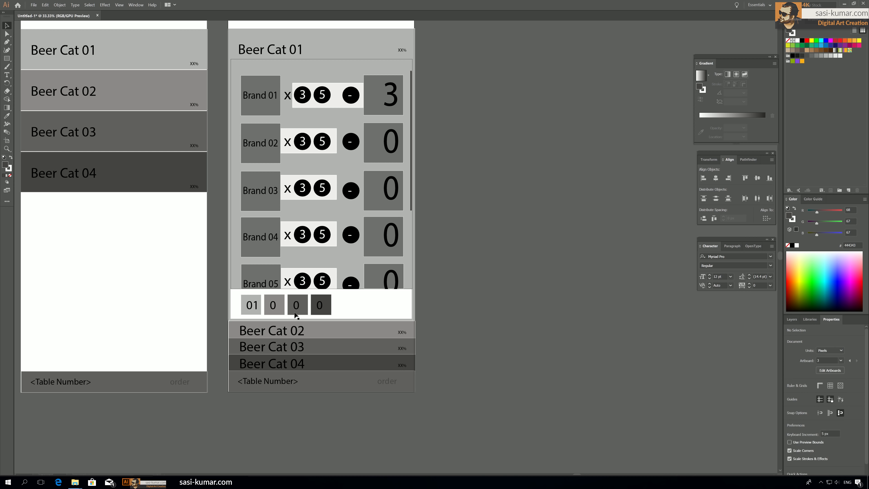
Step: Change the first numbered square's label to 03
double_click(250, 305)
double_click(253, 305)
drag(253, 306, 295, 307)
text(3)
key(Escape)
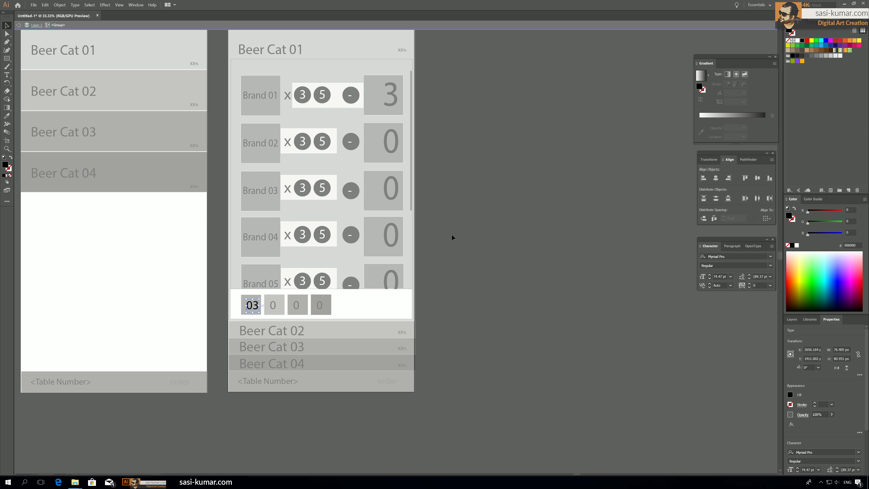
key(Escape)
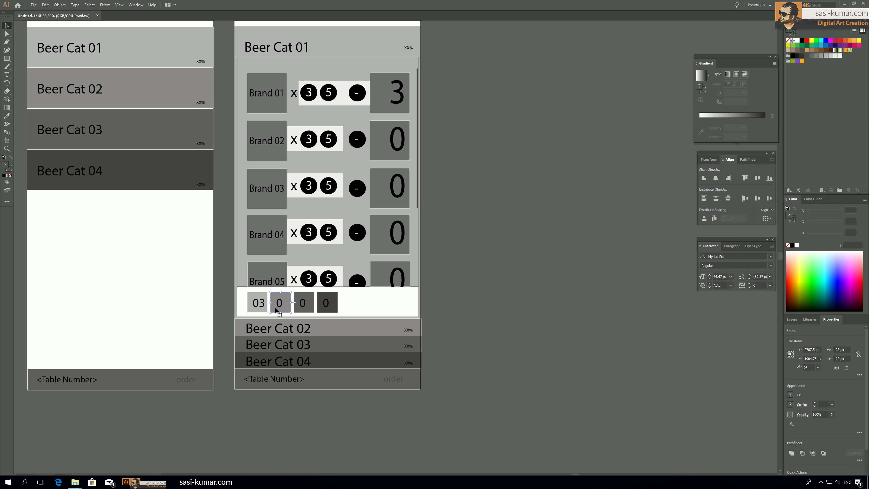
Step: Copy the 03 square to the right end of the white band, stretch it into a wide box and delete its number
drag(257, 302, 410, 298)
double_click(402, 304)
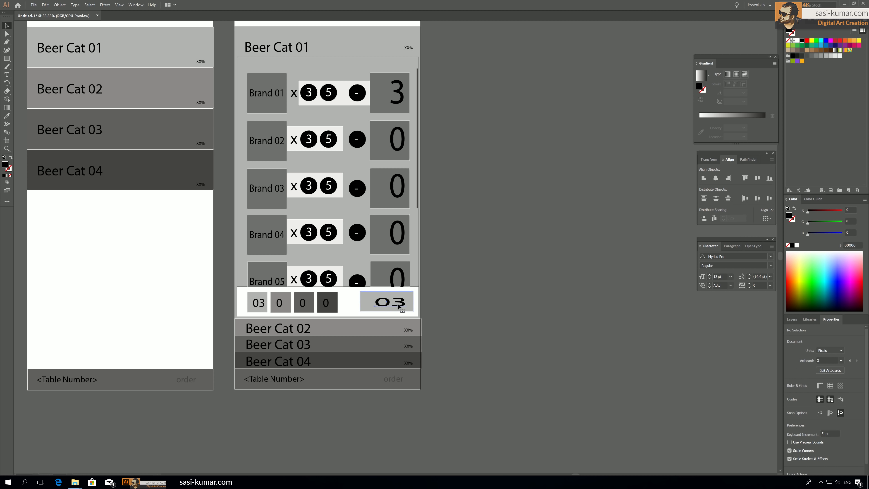
click(401, 304)
key(Delete)
Step: Add the text Price, enlarge it and place it on the wide grey box in the white band
double_click(483, 322)
key(t)
click(491, 300)
text(Price)
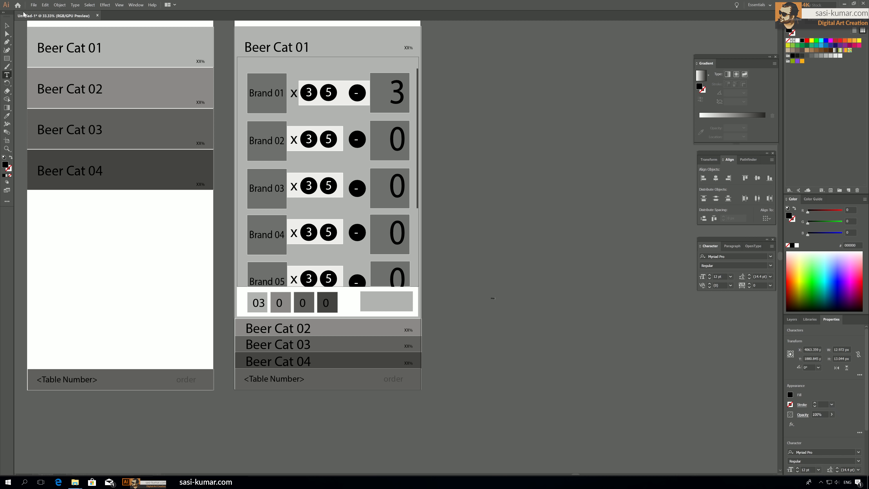
key(Escape)
drag(495, 299, 505, 305)
drag(500, 303, 402, 302)
click(458, 311)
drag(458, 310, 477, 316)
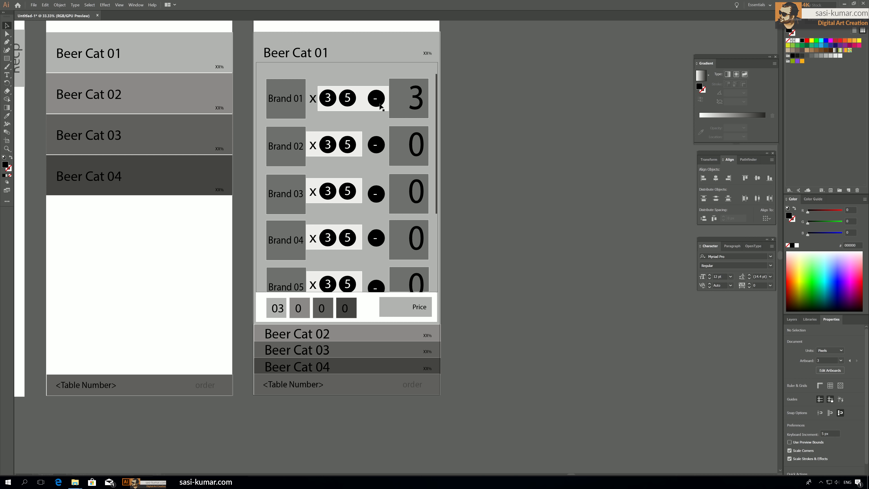
double_click(423, 307)
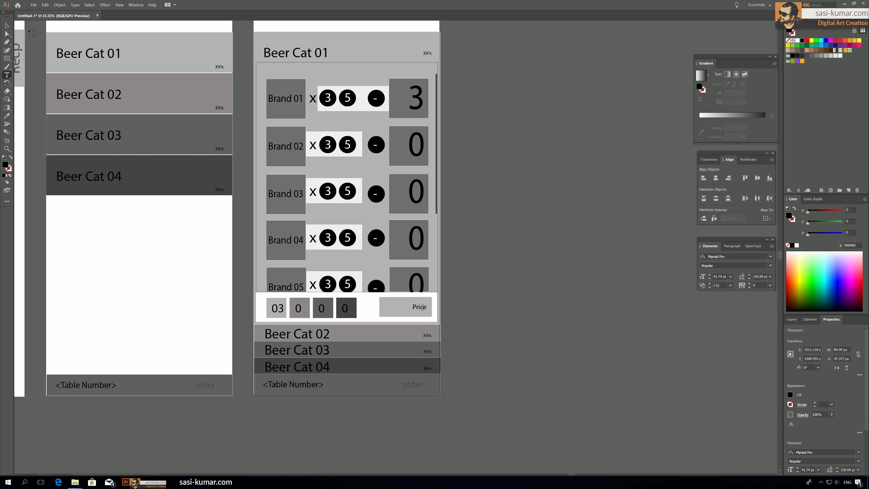
key(Escape)
click(547, 321)
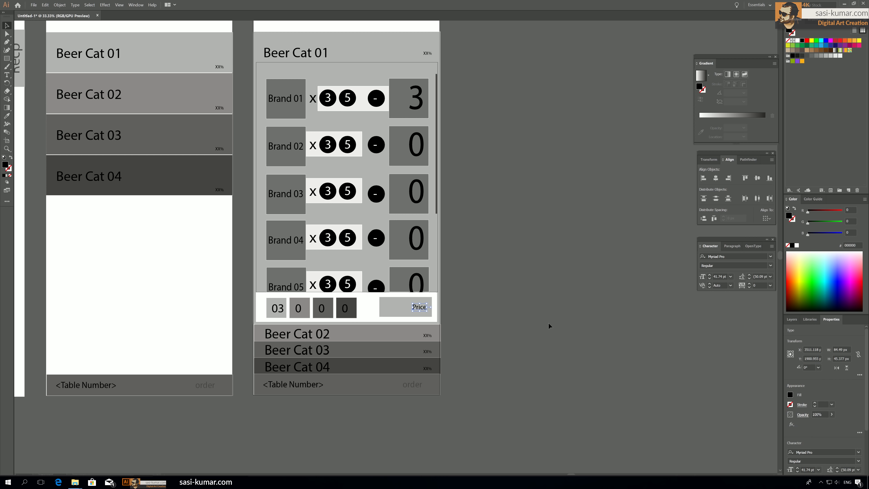
Step: Make the order label in the expanded Beer Cat 01 screen's footer fully opaque black
click(421, 307)
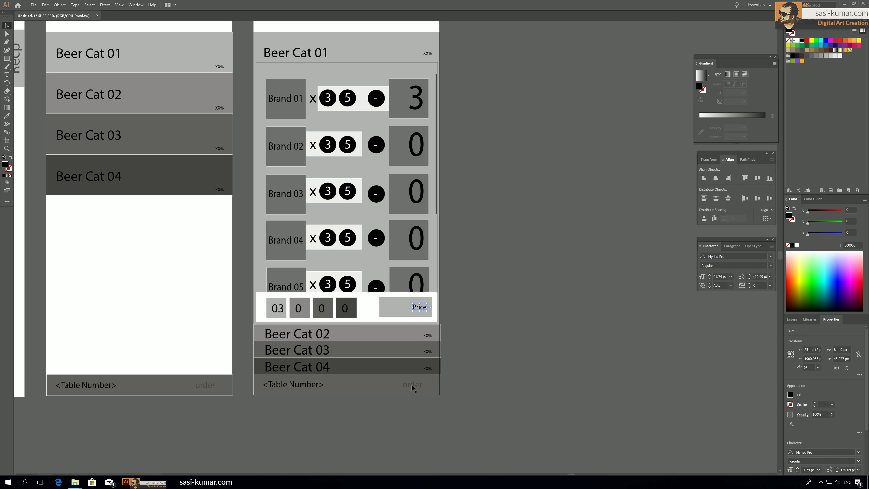
click(831, 423)
click(546, 389)
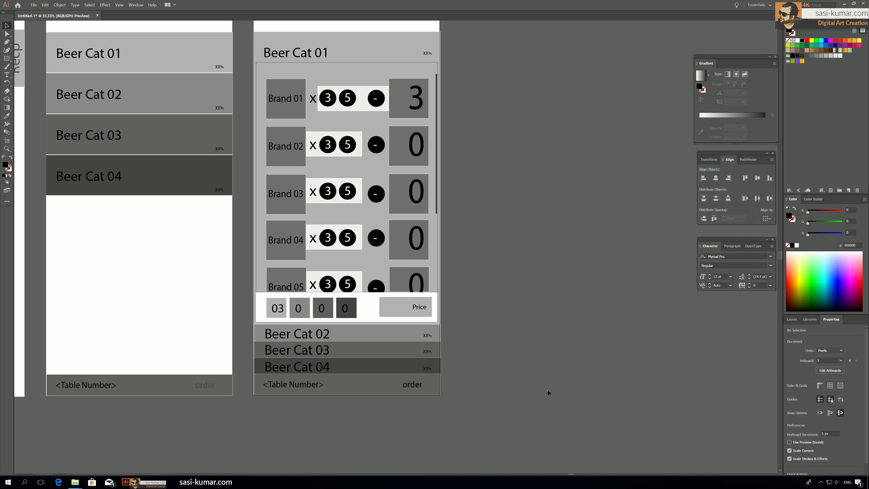
Step: Duplicate the expanded Beer Cat 01 artboard with its contents to the right of the original
scroll(535, 408, up, 1)
scroll(535, 408, up, 1)
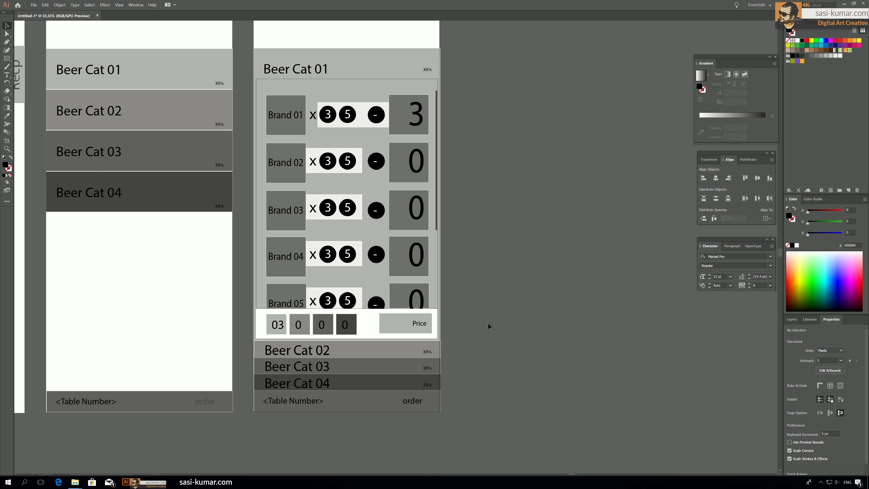
key(ctrl+minus)
drag(520, 304, 371, 296)
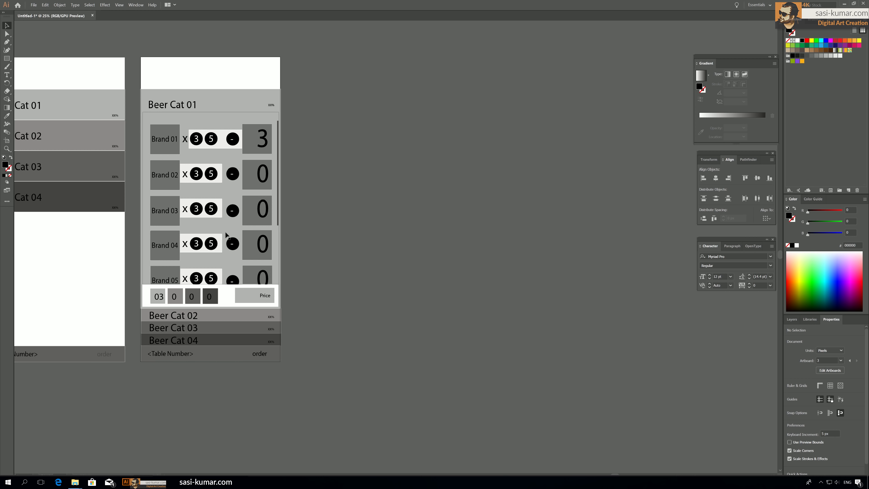
click(6, 140)
drag(157, 62, 306, 62)
click(7, 26)
Step: On the new artboard, move the Beer Cat 02 bar above the expanded section and shift that section down
drag(418, 315, 421, 61)
drag(292, 297, 293, 308)
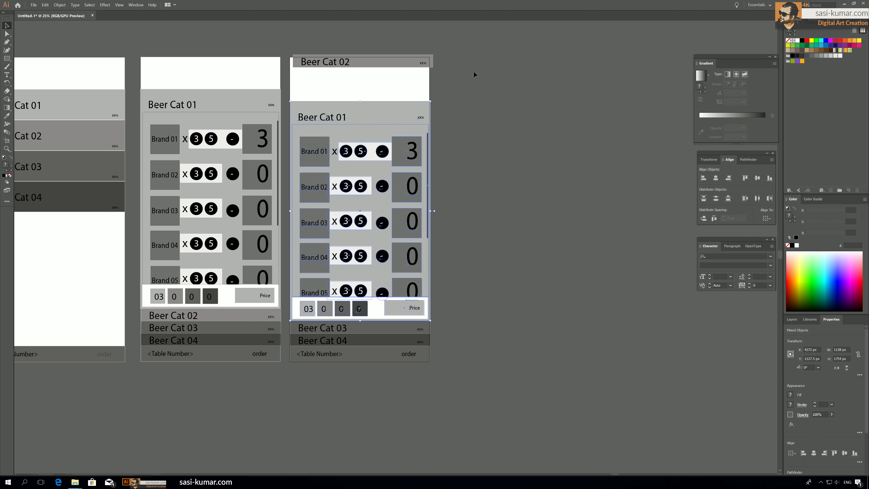
drag(330, 62, 328, 96)
Step: Recolour the moved Beer Cat 02 bar with the light grey of the Beer Cat 01 panel
double_click(386, 95)
double_click(386, 95)
key(i)
click(242, 101)
key(v)
key(Escape)
Step: Recolour the expanded section's background on the new artboard with the fill of the original Beer Cat 02 bar
drag(368, 121, 372, 118)
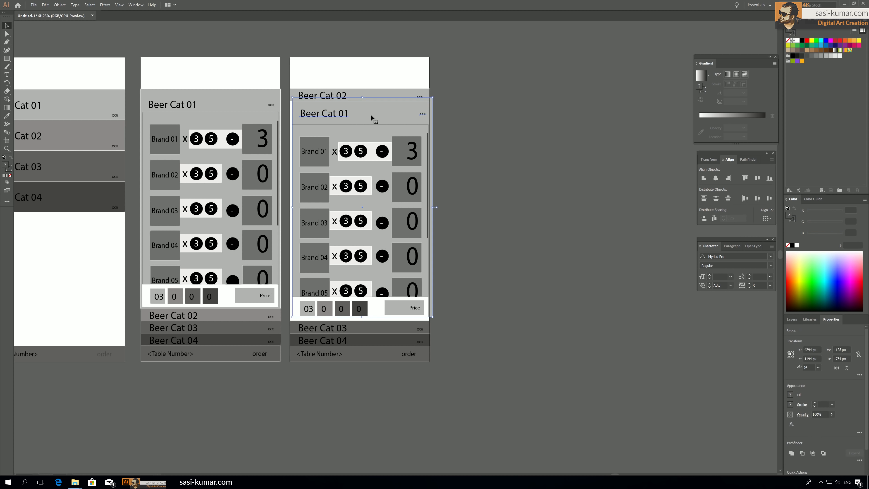
key(ctrl+z)
key(a)
click(370, 114)
key(i)
click(238, 315)
key(v)
Step: Change the label of the narrow bar above the expanded section to Beer Cat 01
double_click(343, 96)
double_click(343, 96)
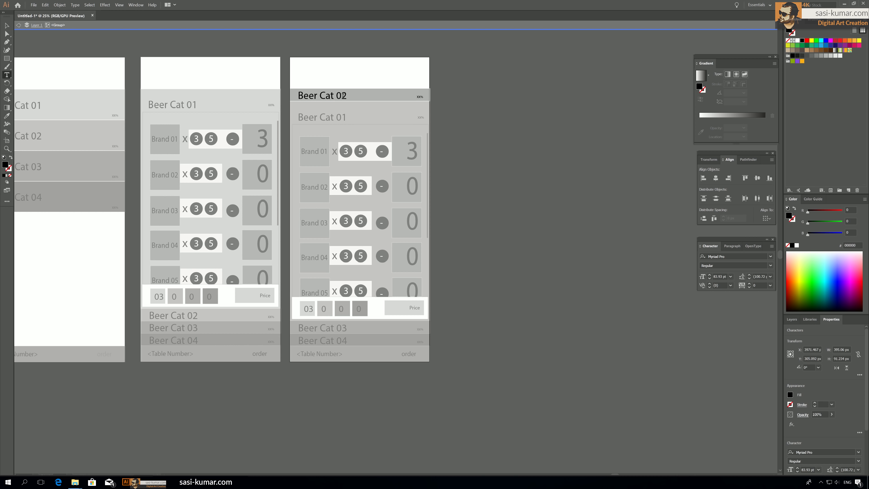
key(Delete)
text(1)
key(Escape)
key(Escape)
Step: Change the heading of the expanded section on the new artboard to Beer Cat 02
double_click(344, 117)
double_click(344, 117)
key(BackSpace)
text(2)
key(Escape)
key(Escape)
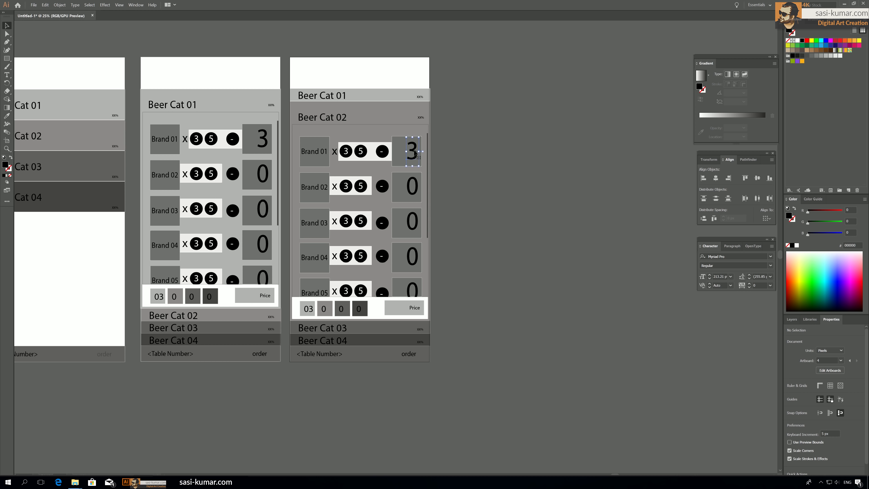
Step: Under Beer Cat 02, set the Brand 01 quantity to 2 and the second summary counter to 02
double_click(414, 152)
text(2)
key(Escape)
double_click(324, 310)
double_click(324, 310)
text(2)
key(Escape)
key(Escape)
drag(503, 144, 577, 166)
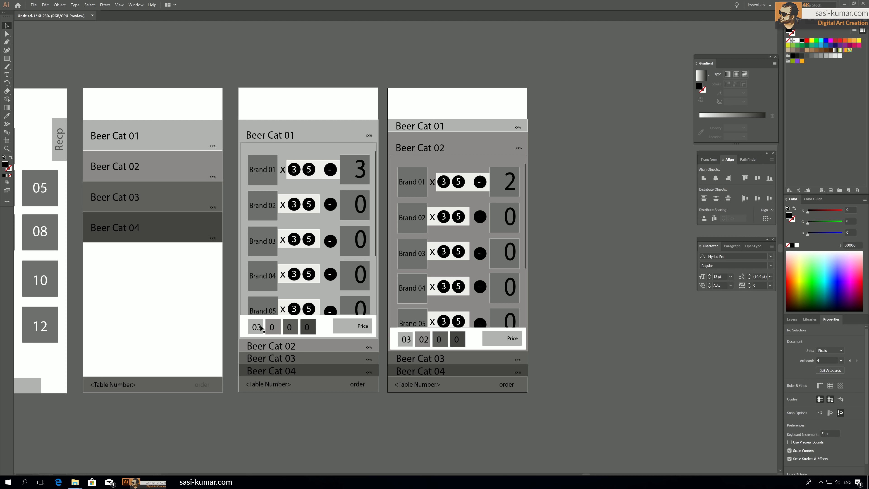
Step: Replace the Price text in the fourth artboard's summary row with 07 and reposition it within its box
click(308, 345)
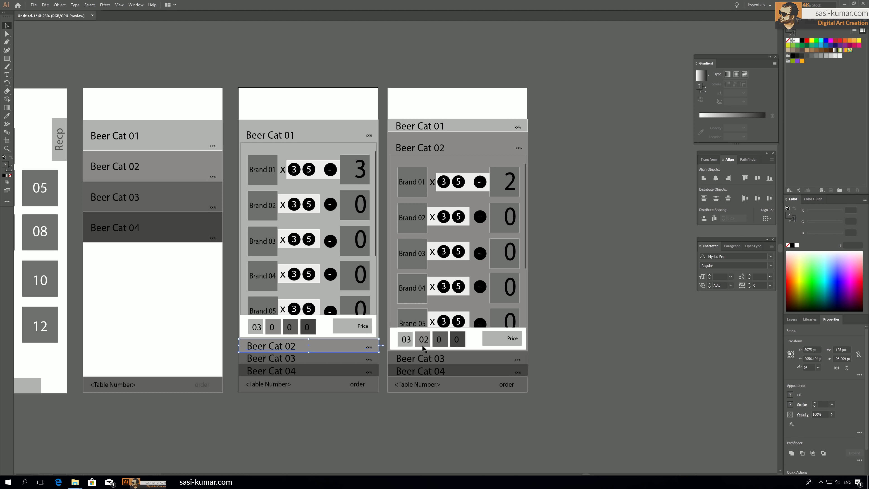
key(t)
click(513, 337)
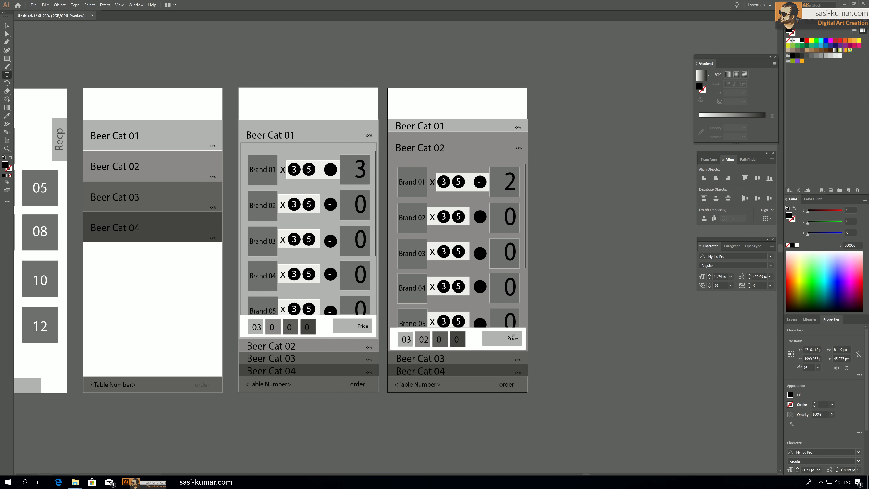
double_click(512, 338)
text(07)
click(7, 26)
drag(507, 342, 501, 345)
click(527, 333)
drag(610, 329, 381, 332)
Step: Duplicate the expanded Beer Cat 02 artboard with its contents to the right of the original
key(ctrl+minus)
key(ctrl+minus)
key(ctrl+plus)
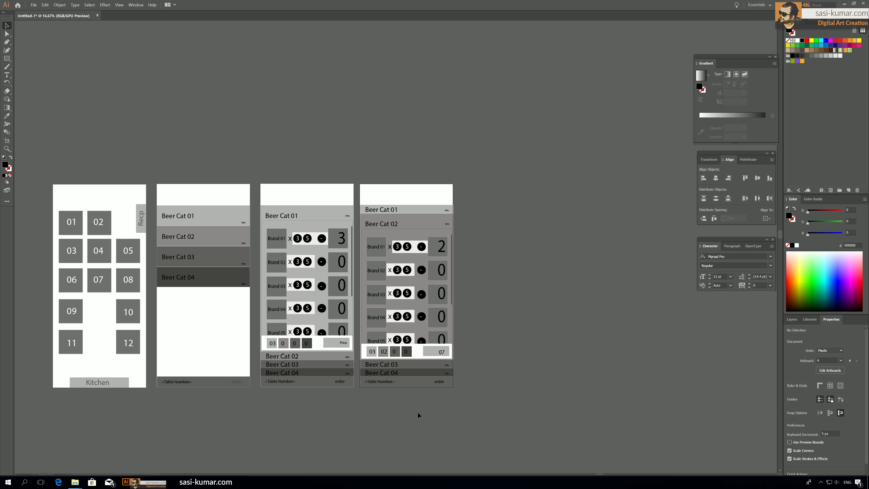
click(440, 383)
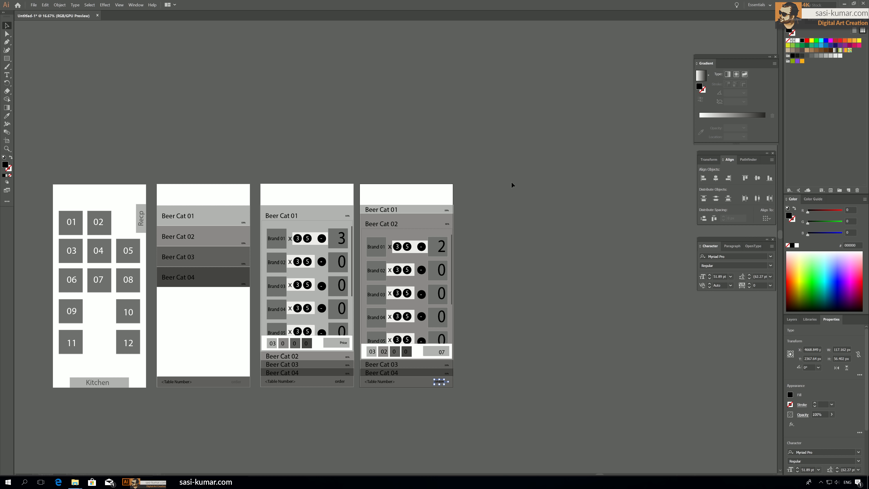
click(619, 396)
click(383, 219)
key(shift+o)
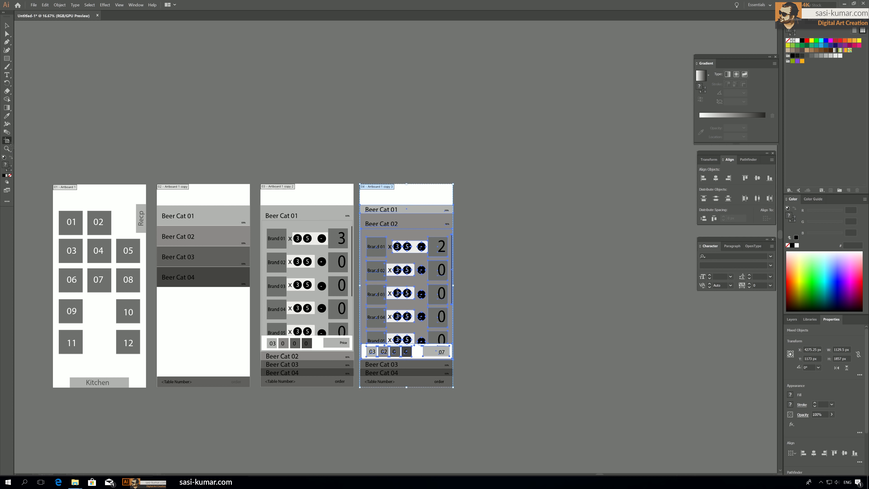
drag(375, 187, 479, 188)
key(v)
click(590, 251)
Step: On the fifth artboard, delete the expanded Beer Cat 02 section with its brand rows and move the Beer Cat 03 and 04 bars up
click(505, 222)
double_click(505, 223)
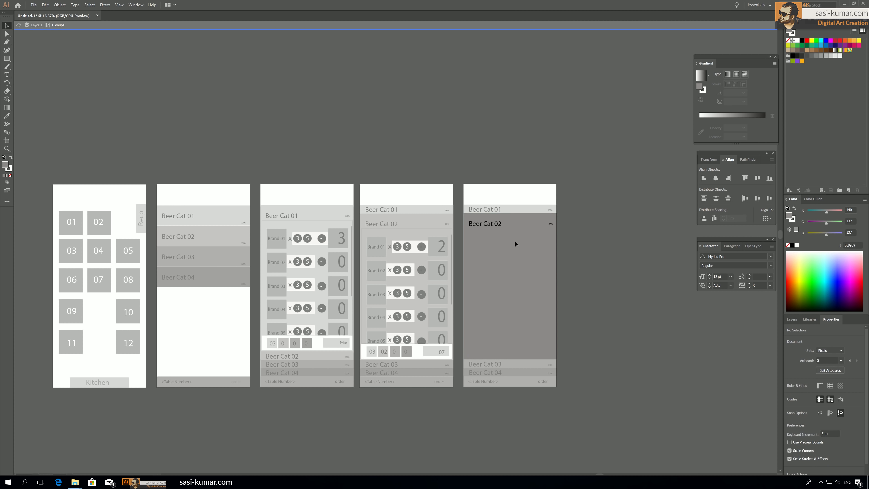
key(ctrl+a)
key(Delete)
drag(572, 347, 462, 235)
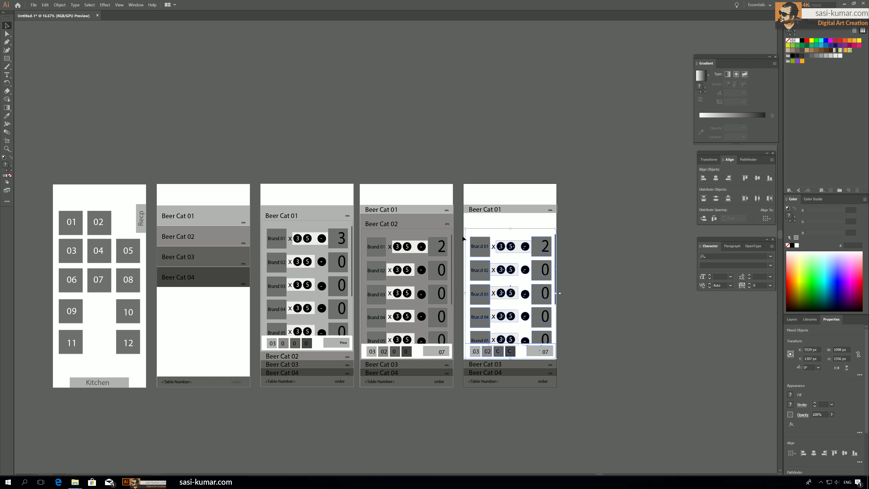
key(Delete)
drag(559, 362, 545, 372)
drag(530, 367, 530, 240)
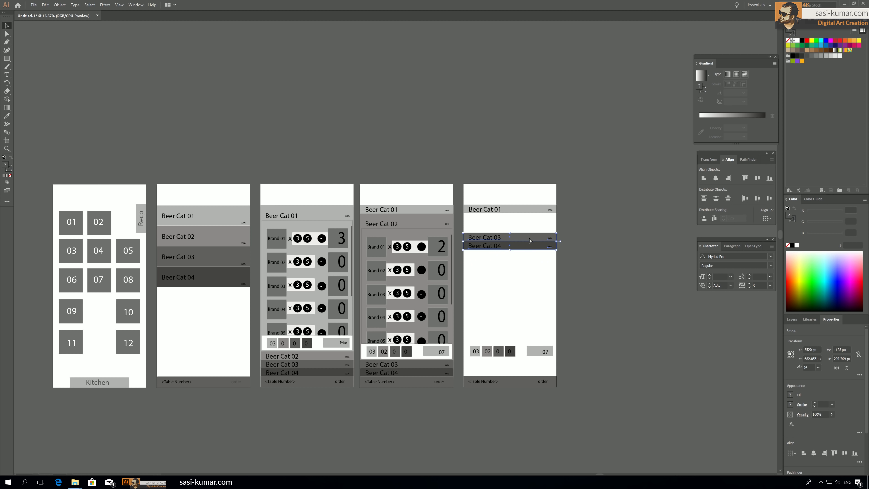
Step: Duplicate the Beer Cat 01 bar directly below itself and change the copy's label to Beer Cat 02
scroll(566, 221, up, 3)
drag(393, 186, 374, 216)
double_click(364, 213)
double_click(366, 214)
key(ctrl+a)
click(371, 214)
key(BackSpace)
text(2)
key(Escape)
key(Escape)
Step: Stack the Beer Cat 03 and 04 bars directly under Beer Cat 02 and align all four bars to their left edges
click(393, 270)
shift+click(395, 295)
drag(395, 295, 397, 261)
drag(547, 304, 479, 185)
click(703, 178)
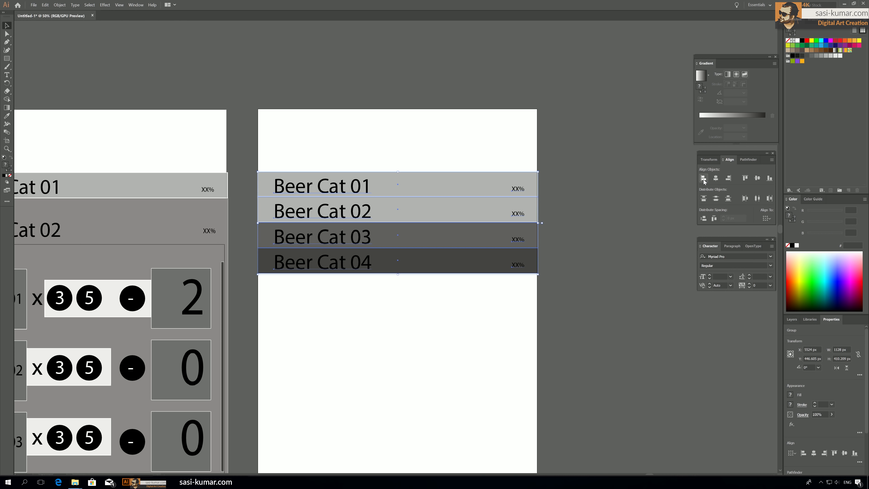
click(585, 307)
drag(586, 307, 485, 185)
click(588, 250)
drag(592, 249, 415, 190)
Step: Add the number 3 as 64 pt text on the Beer Cat 01 bar of the fifth artboard
key(ctrl+minus)
key(ctrl+minus)
key(t)
click(559, 225)
text(3)
key(Escape)
key(ctrl+plus)
key(ctrl+plus)
key(ctrl+plus)
key(ctrl+plus)
Step: Draw a 73 px square above the category bars, fill it white and place the 3 in its centre
key(m)
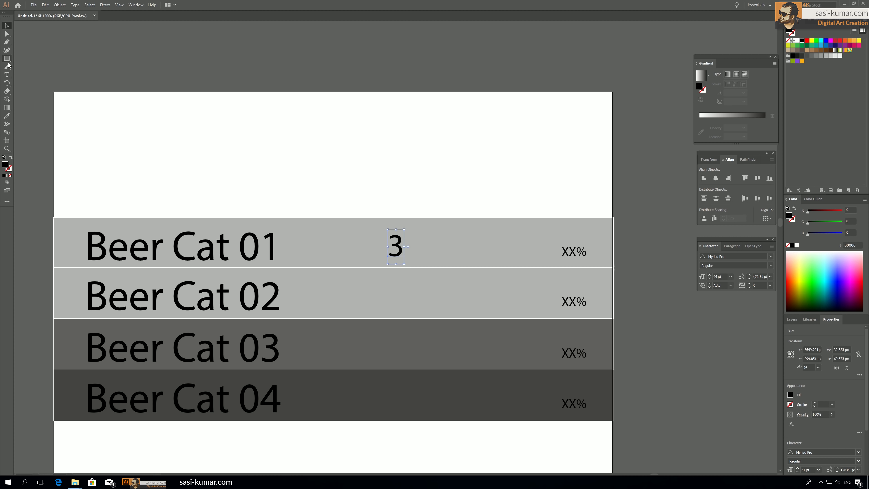
drag(307, 167, 344, 203)
key(v)
right_click(332, 188)
mouse_move(398, 246)
mouse_down()
mouse_move(332, 189)
mouse_move(360, 160)
mouse_up()
click(451, 275)
click(332, 185)
key(i)
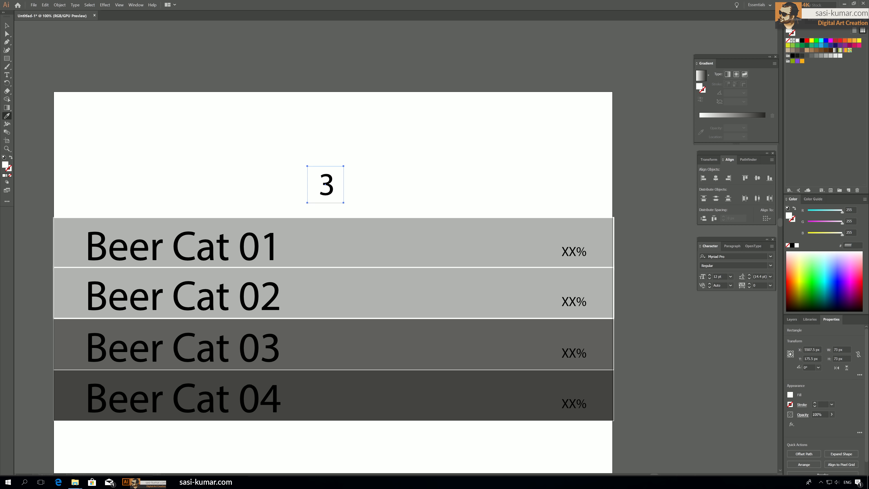
Step: Group the 3 with its square, place it on the Beer Cat 01 bar and copy it onto the Beer Cat 02 bar
key(v)
drag(298, 209, 355, 161)
key(ctrl+g)
drag(332, 187, 500, 290)
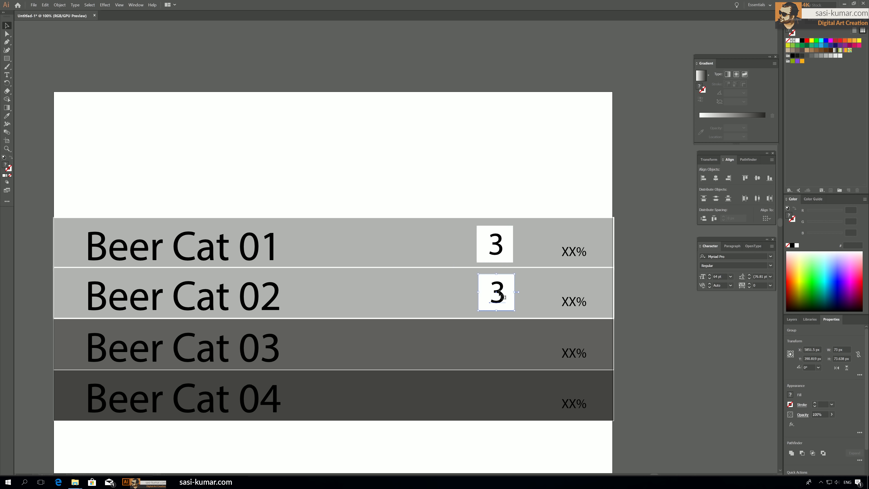
Step: Change the number in the Beer Cat 02 bar's square to 2
double_click(500, 295)
double_click(501, 294)
key(ctrl+a)
text(2)
key(Escape)
key(Escape)
key(ctrl+minus)
key(ctrl+minus)
key(ctrl+minus)
drag(503, 146, 541, 72)
key(ctrl+minus)
key(m)
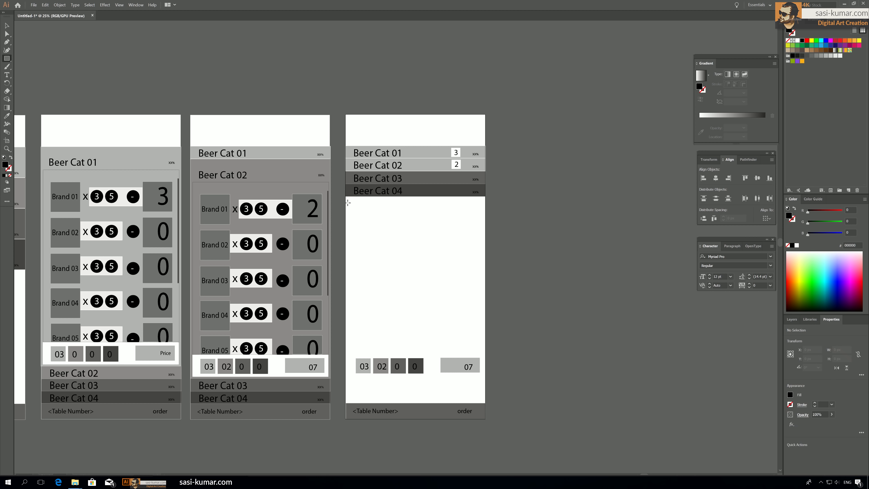
drag(180, 64, 1, 64)
key(v)
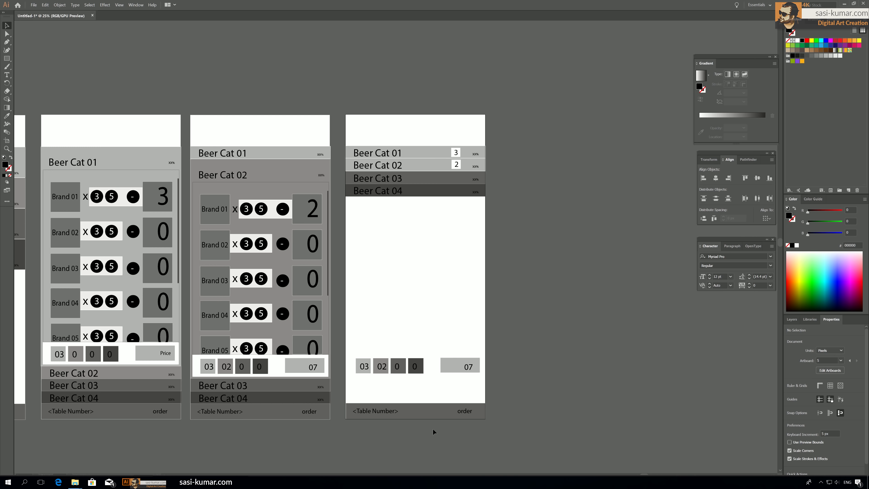
Step: Move the fifth artboard's summary row down to just above the table number bar and recolour its background black
drag(383, 367, 383, 395)
click(429, 372)
click(436, 389)
key(i)
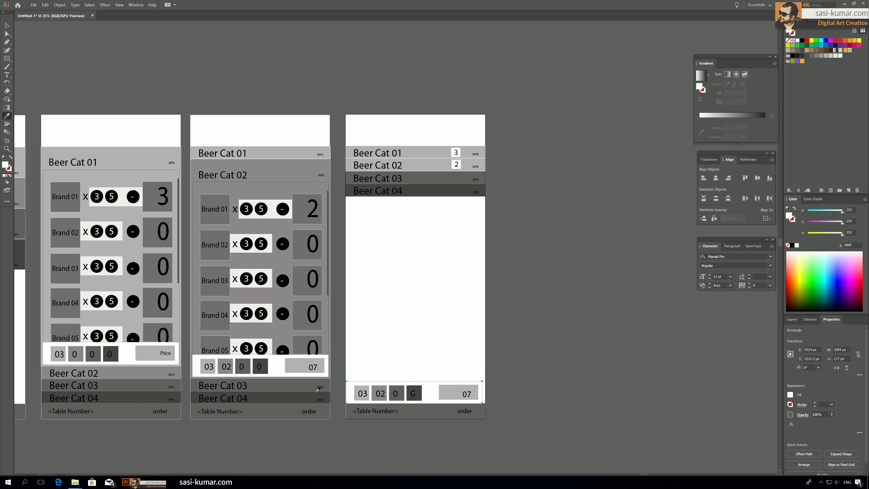
click(309, 386)
click(319, 399)
click(7, 26)
click(144, 74)
Step: Widen the summary row's black background to both side edges of the artboard
click(430, 392)
drag(482, 392, 486, 392)
drag(346, 392, 345, 393)
click(552, 349)
Step: Copy the four category bars into the empty area below and delete the number squares from the copies
click(374, 162)
drag(374, 163, 379, 278)
click(549, 266)
click(452, 266)
shift+click(453, 279)
key(Delete)
Step: Delete the XX% text from each of the four copied category bars
double_click(474, 270)
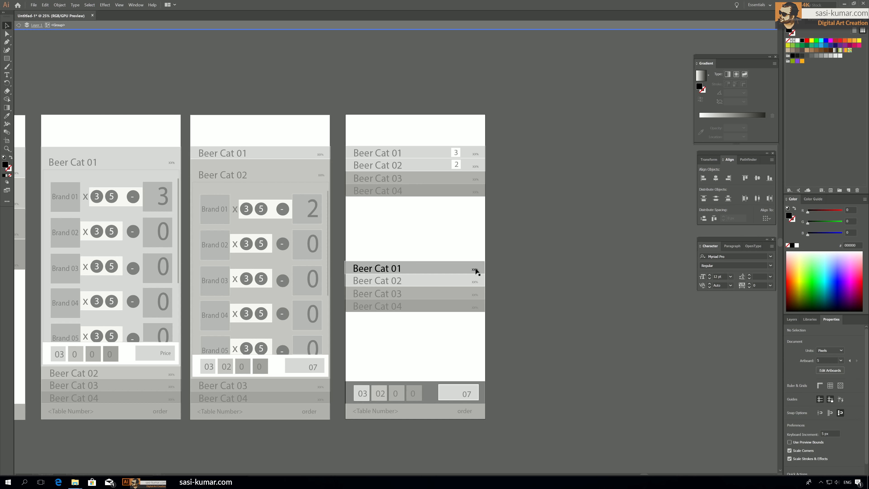
key(Delete)
double_click(474, 283)
double_click(473, 283)
key(Delete)
double_click(474, 296)
key(Delete)
double_click(475, 308)
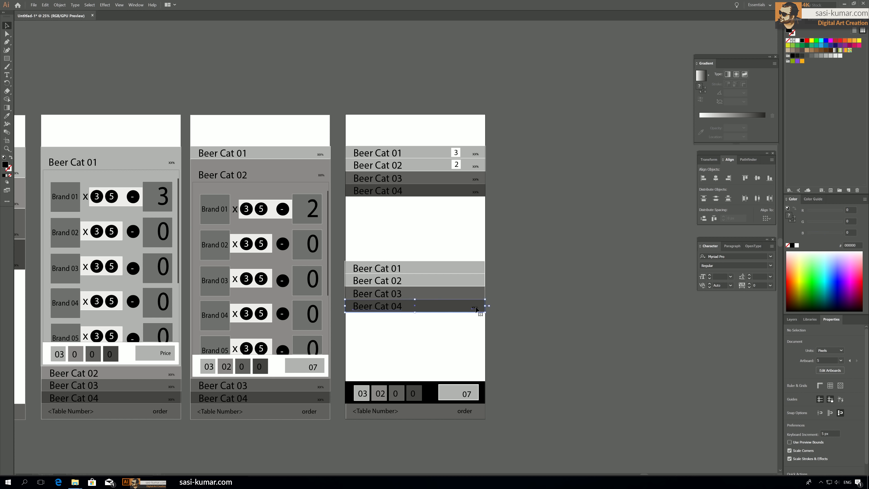
double_click(474, 308)
key(Delete)
double_click(519, 309)
Step: Paste a copy of the lower Beer Cat 01 label above the copied bars and change its text to U.Price
double_click(378, 272)
key(ctrl+c)
double_click(444, 261)
key(ctrl+v)
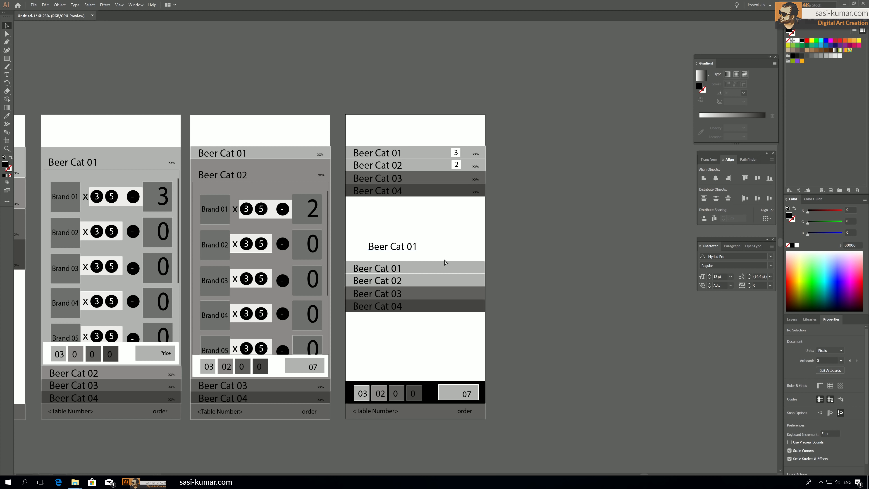
double_click(412, 251)
key(ctrl+a)
text(U.Price)
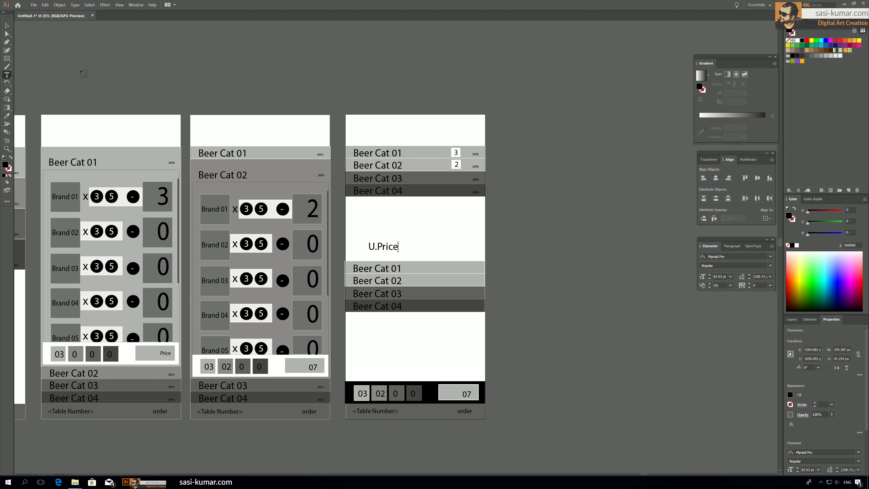
Step: Move U.Price toward the right of the bars, duplicate it beside itself as Price and align both labels by their vertical centres
click(7, 26)
drag(382, 246, 427, 251)
drag(428, 251, 471, 251)
double_click(461, 252)
key(BackSpace)
key(Escape)
shift+click(420, 253)
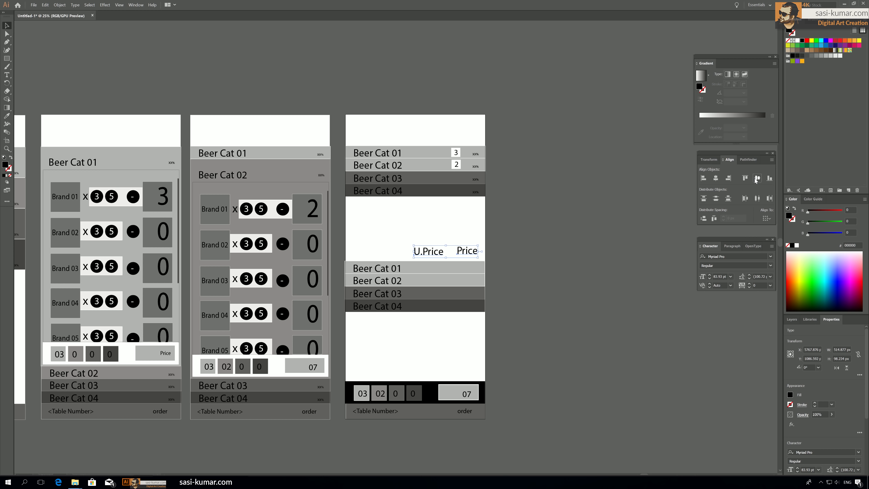
click(757, 178)
Step: Add a Total text in the empty area between the copied bars and the summary row
click(394, 340)
key(t)
click(396, 339)
text(Total)
click(7, 26)
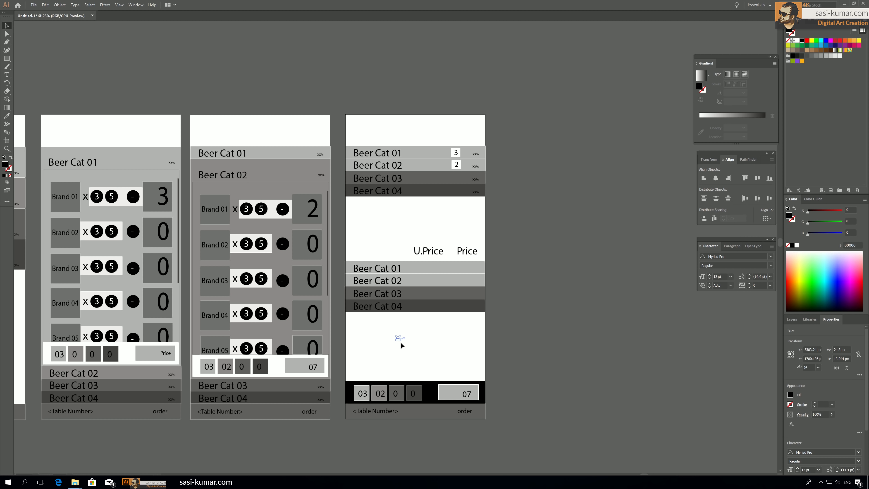
Step: Enlarge the Total text, move it toward the right side of the summary screen and align it with the Price label's right edge
drag(400, 340, 466, 353)
shift+click(476, 252)
click(728, 178)
click(572, 262)
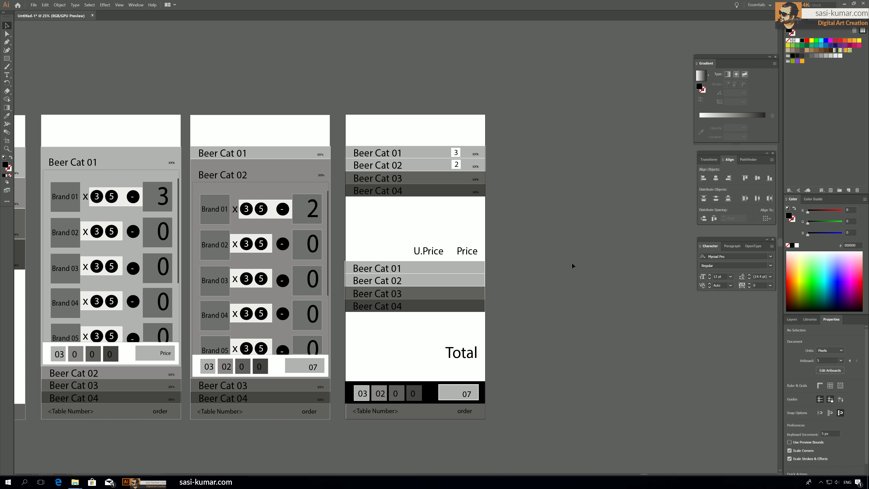
Step: Review the wireframe screens from the table layout to the order summary, checking the order labels in their footers
key(ctrl+minus)
key(ctrl+minus)
drag(647, 255, 510, 246)
key(ctrl+plus)
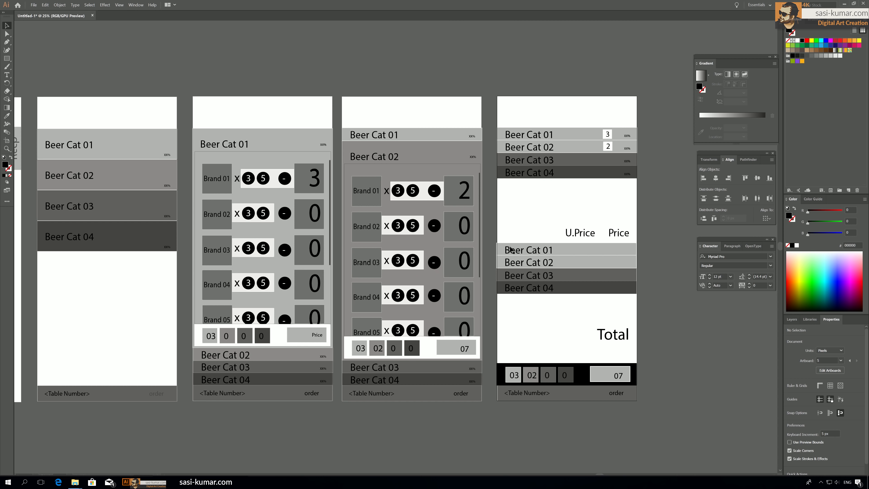
scroll(540, 275, right, 3)
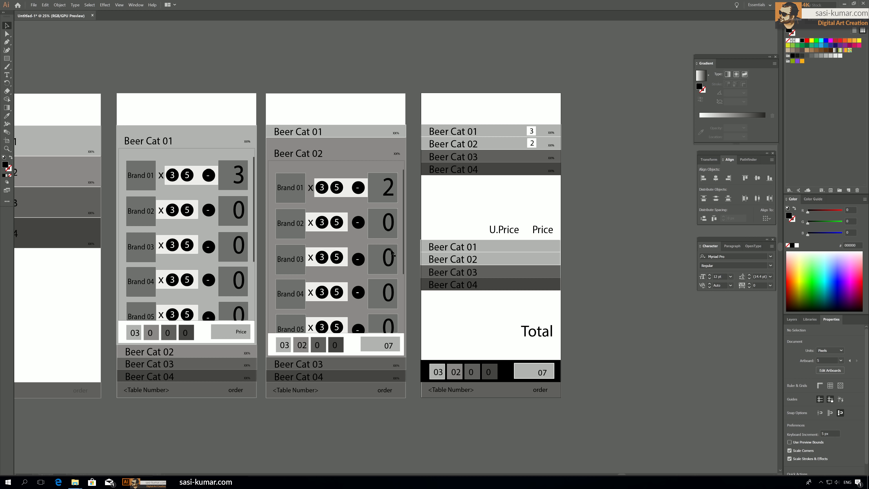
click(385, 390)
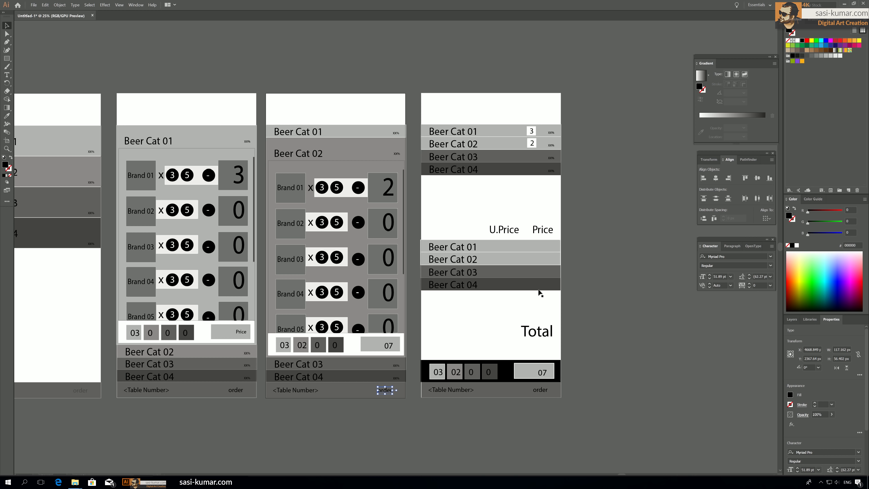
click(599, 347)
drag(593, 289, 568, 267)
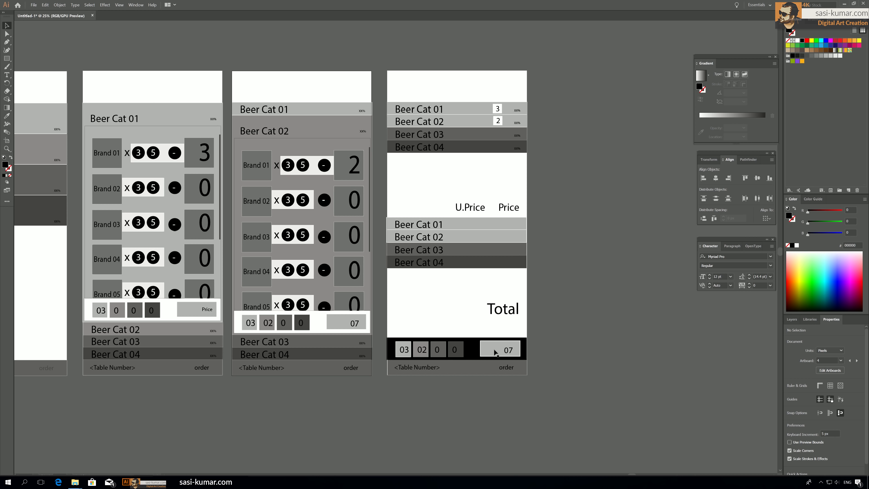
click(504, 370)
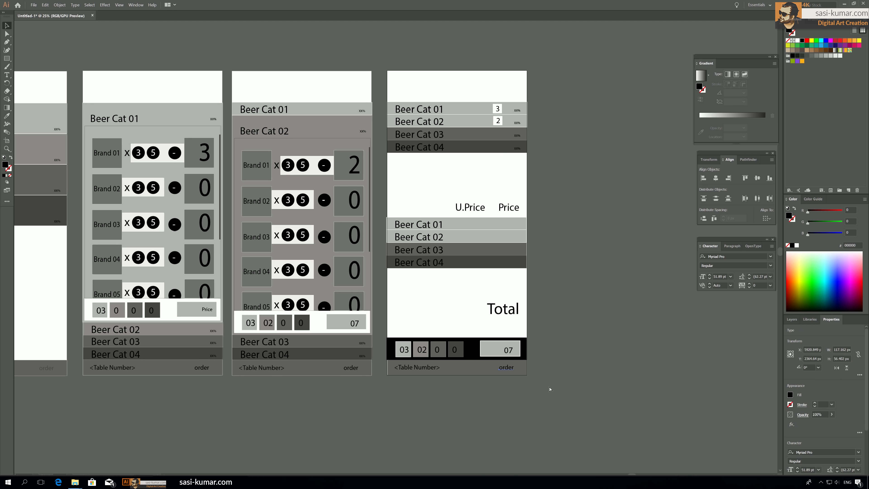
key(ctrl+minus)
click(642, 369)
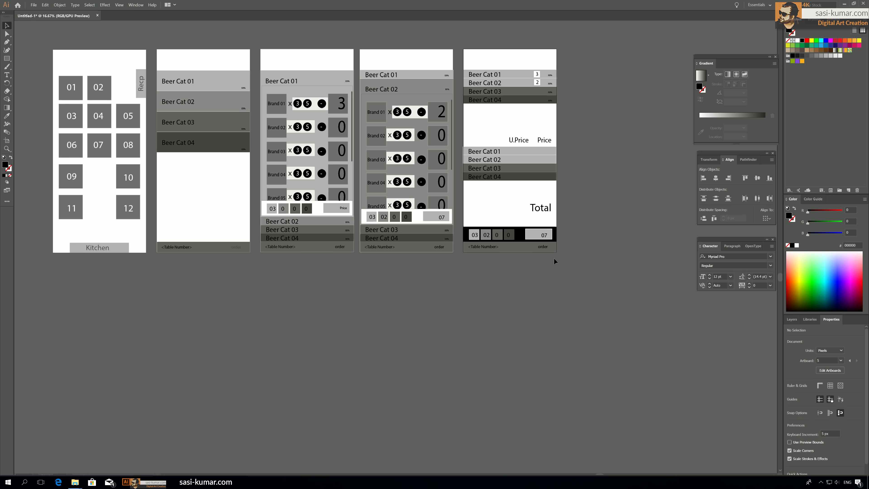
click(543, 248)
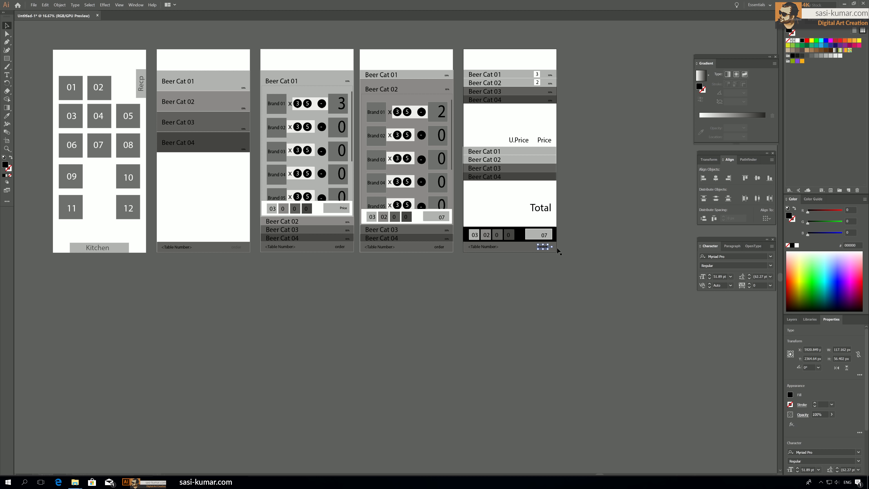
Step: Draw a rectangle about 1755 x 937 px below the summary screen and give it the light grey of the Beer Cat 01 bar
click(6, 59)
drag(573, 366, 573, 366)
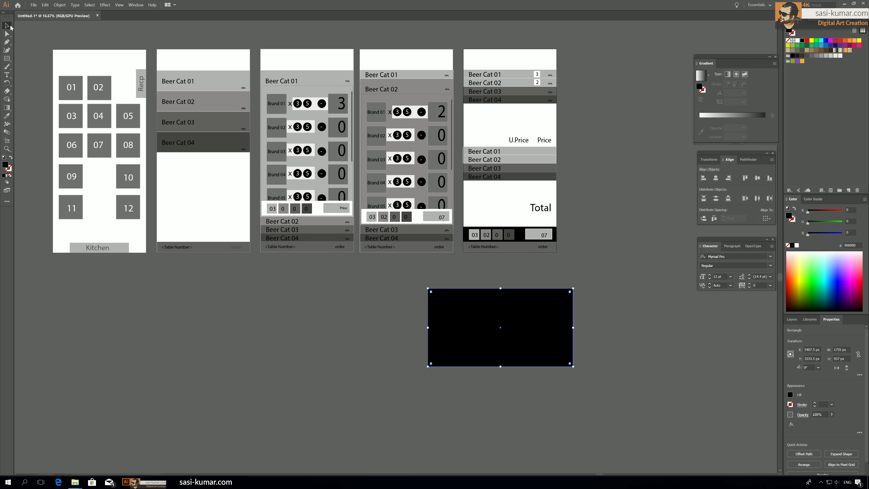
key(i)
click(111, 156)
click(227, 67)
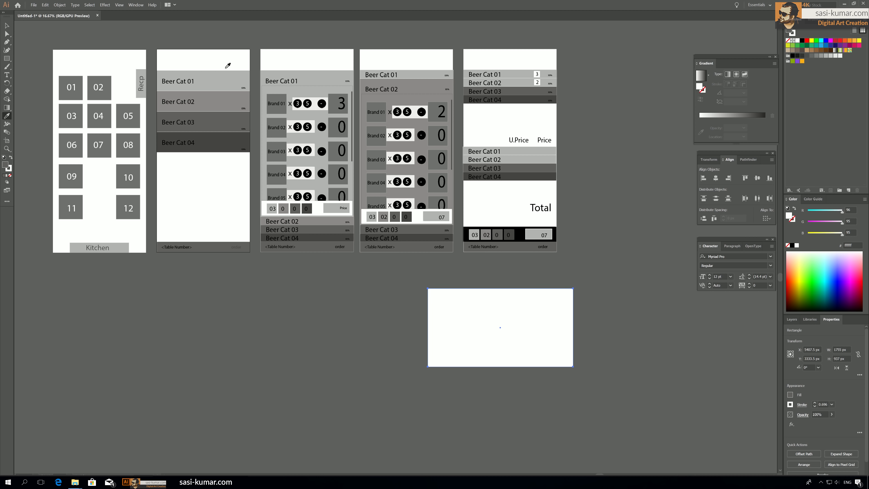
click(218, 85)
click(7, 26)
click(33, 41)
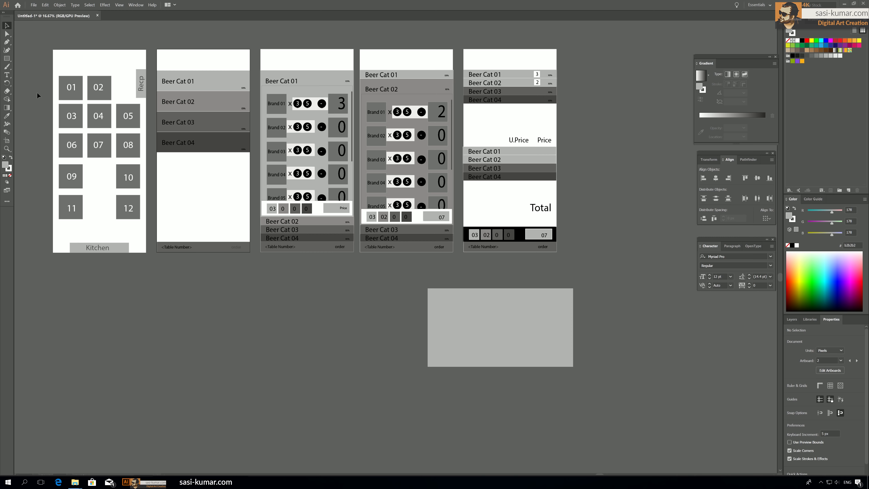
Step: Add the text Order Sucessfull on the grey rectangle and enlarge it to span about half the rectangle's width
key(t)
click(447, 321)
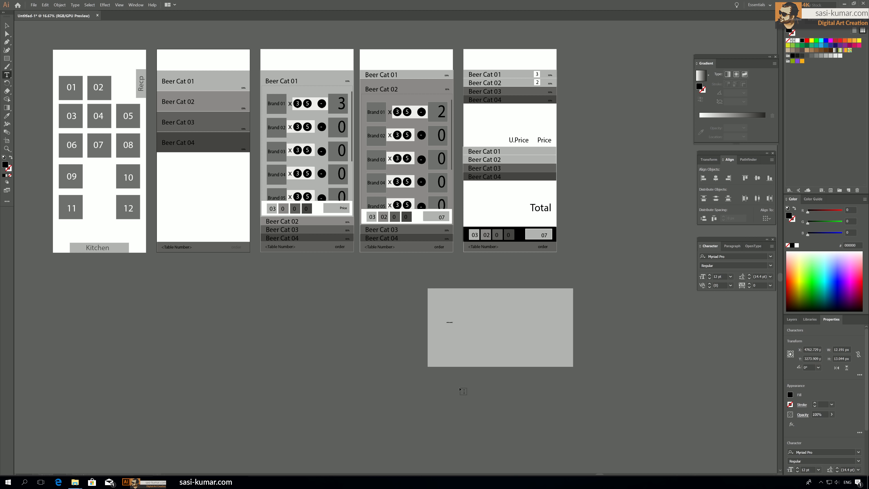
key(Escape)
drag(454, 325, 561, 352)
double_click(527, 337)
click(529, 334)
key(BackSpace)
key(BackSpace)
click(7, 26)
click(320, 327)
Step: Add an OK text below the Order Sucessfull message
click(601, 410)
text(t)
text(OK)
click(7, 25)
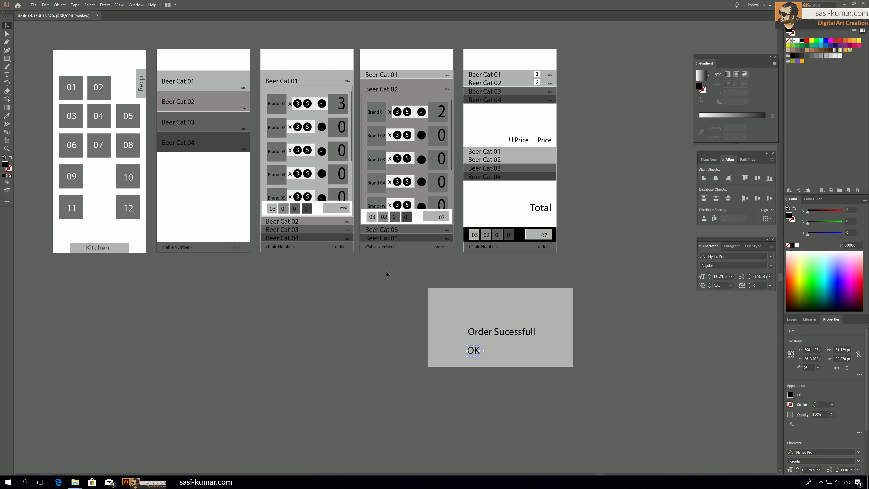
Step: Align the grey rectangle, message and OK text by their horizontal centres and shorten the rectangle to end at the OK text
drag(386, 274, 493, 351)
click(716, 178)
click(616, 291)
click(494, 362)
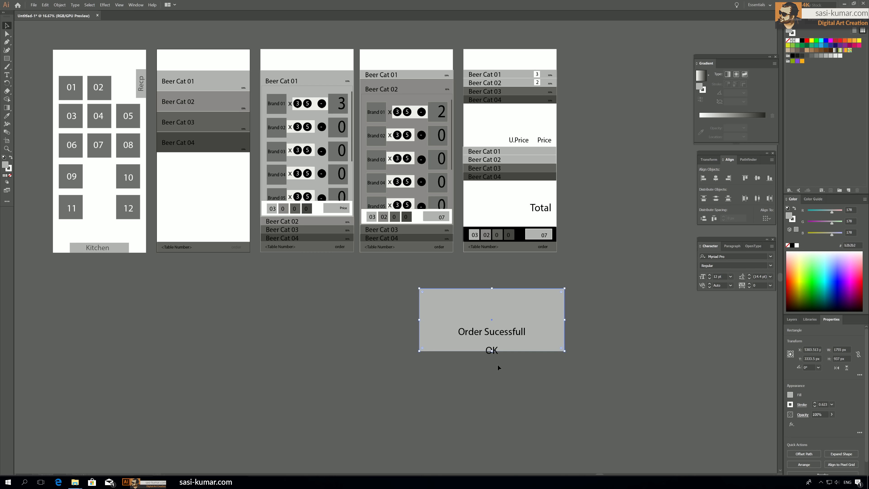
click(498, 364)
click(495, 351)
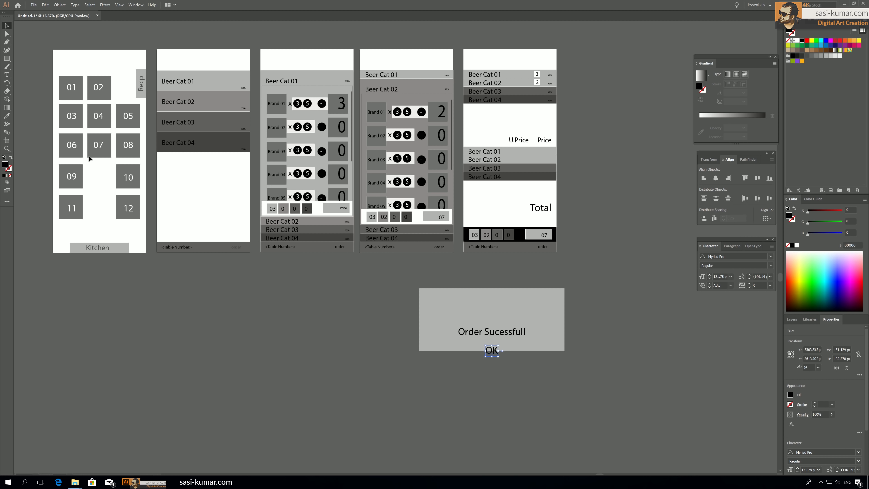
click(342, 331)
Step: Set up the Pen tool with no fill and a bright blue stroke
drag(375, 296, 389, 321)
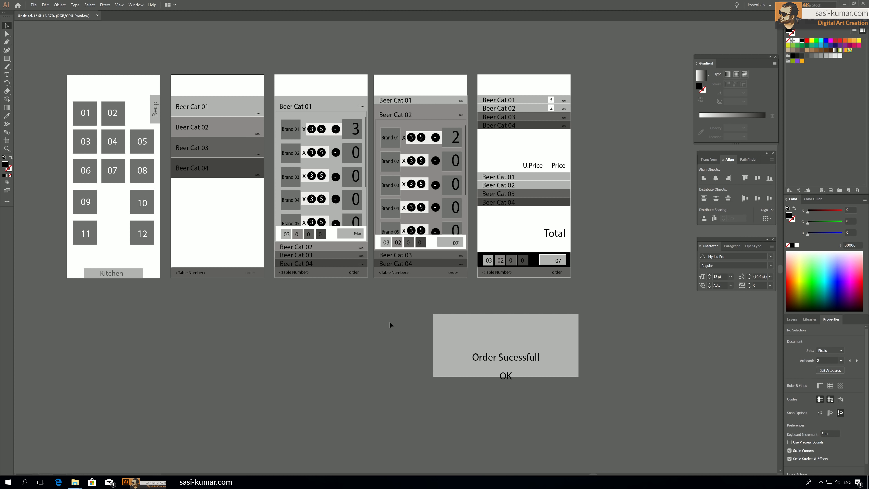
click(7, 42)
click(11, 159)
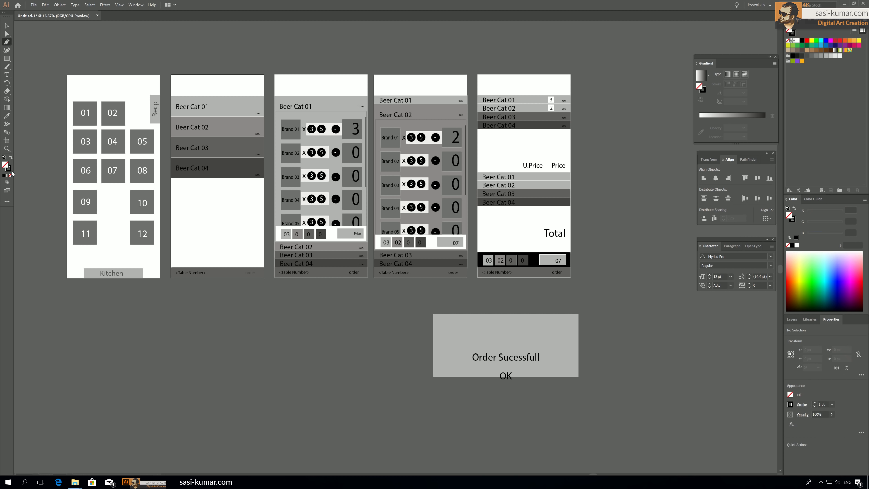
double_click(8, 167)
click(441, 165)
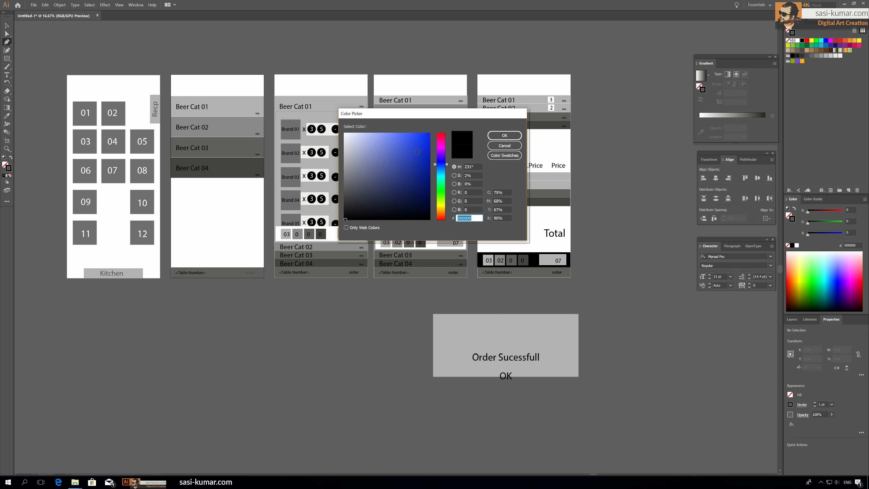
click(426, 137)
click(504, 135)
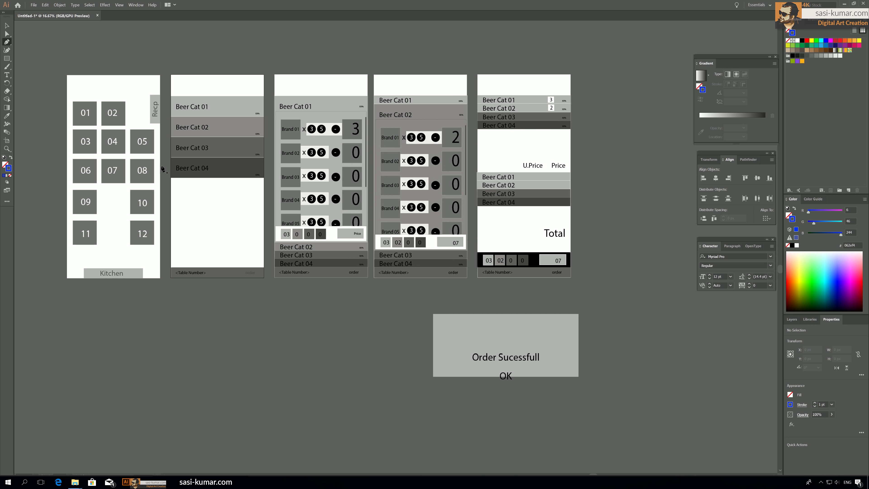
Step: Draw an angled connector from table 02 up over the artboards and down onto the beer category list screen
click(115, 105)
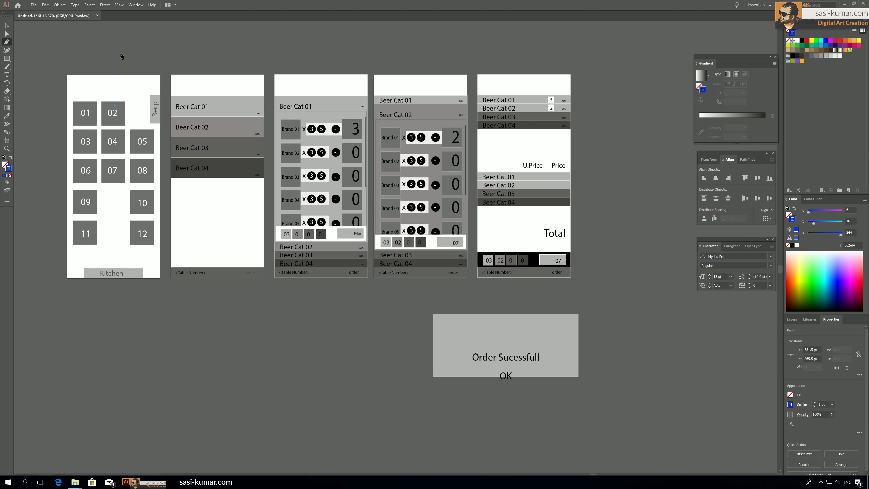
click(220, 53)
click(220, 79)
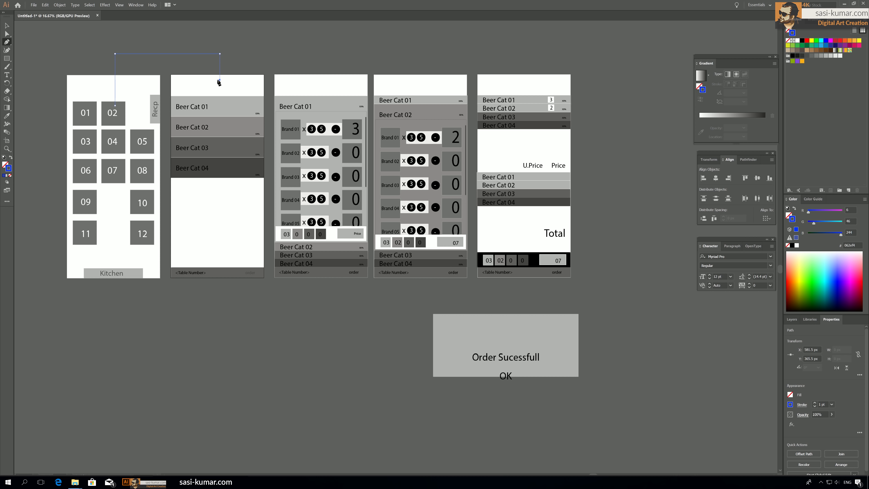
key(Escape)
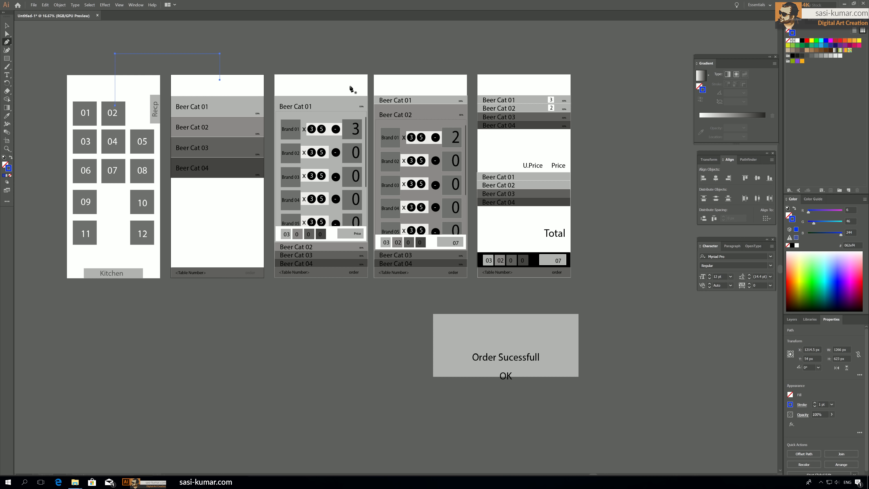
Step: Set the connector's stroke weight to 3 pt and add the Arrow 8 arrowhead to its end
click(824, 403)
text(3)
key(Return)
click(804, 406)
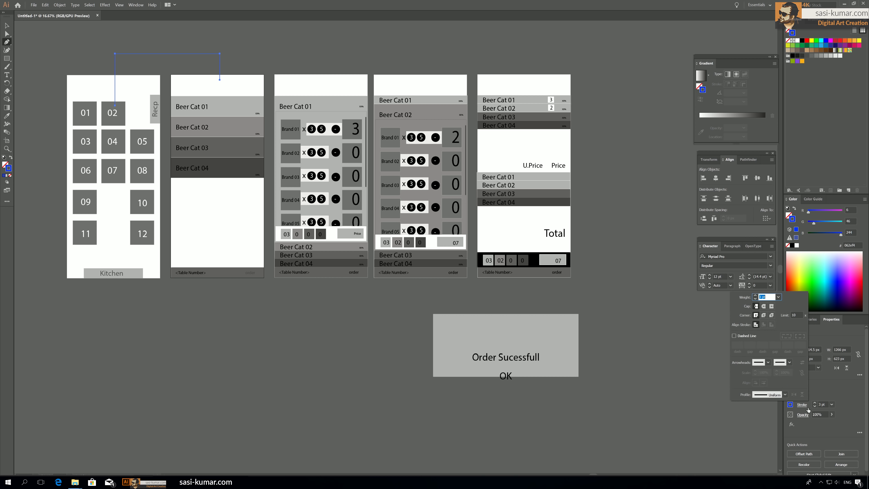
click(788, 365)
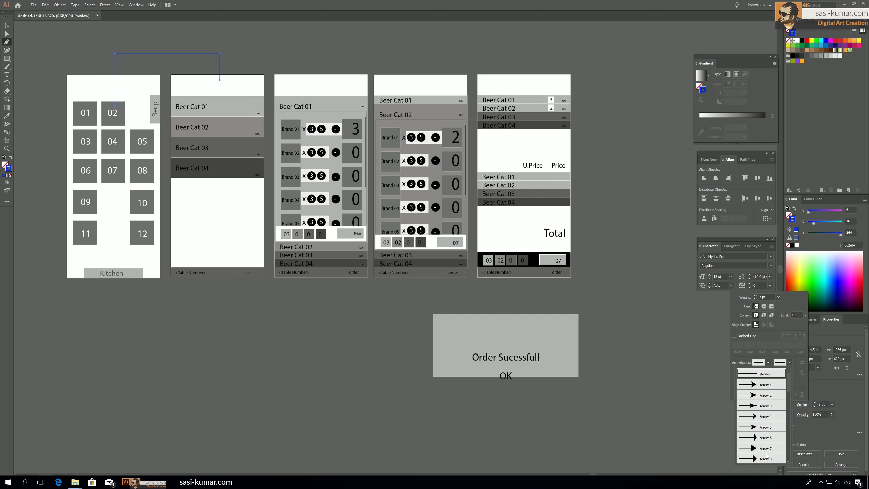
click(762, 459)
click(282, 360)
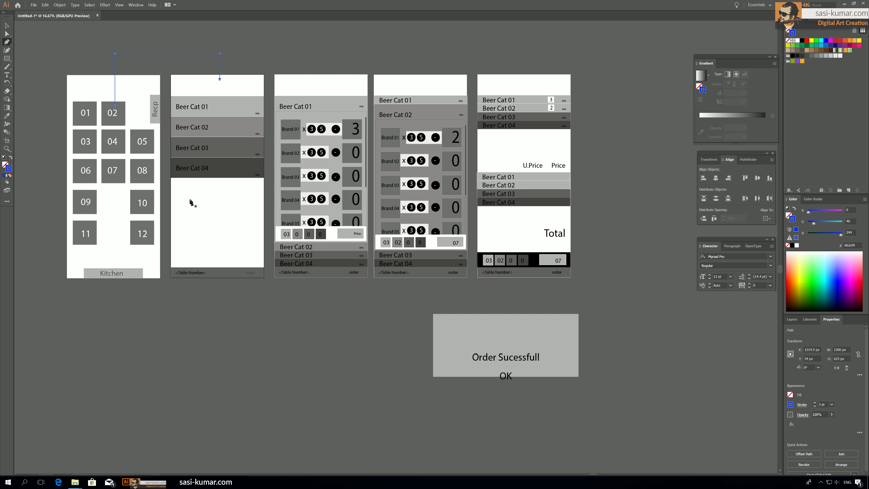
Step: Draw an angled connector from the list's Beer Cat 01 bar over to the expanded Beer Cat 01 screen, with an end arrowhead
click(244, 103)
click(244, 61)
click(313, 61)
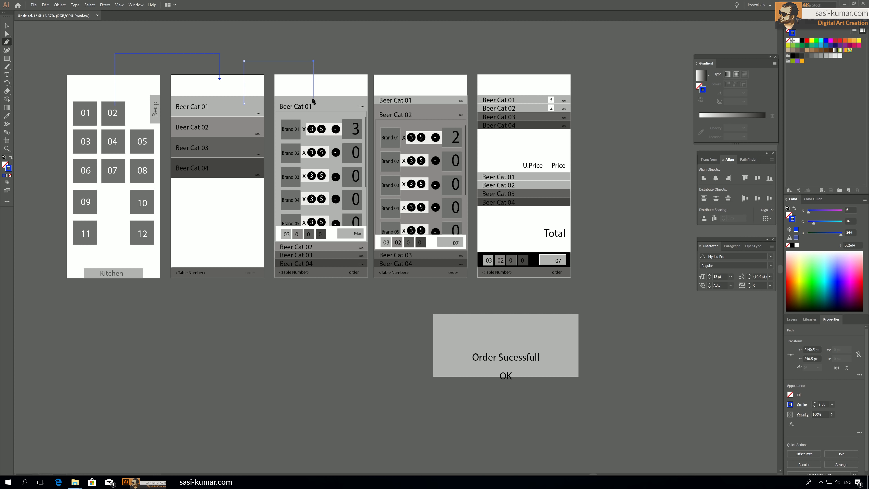
click(314, 98)
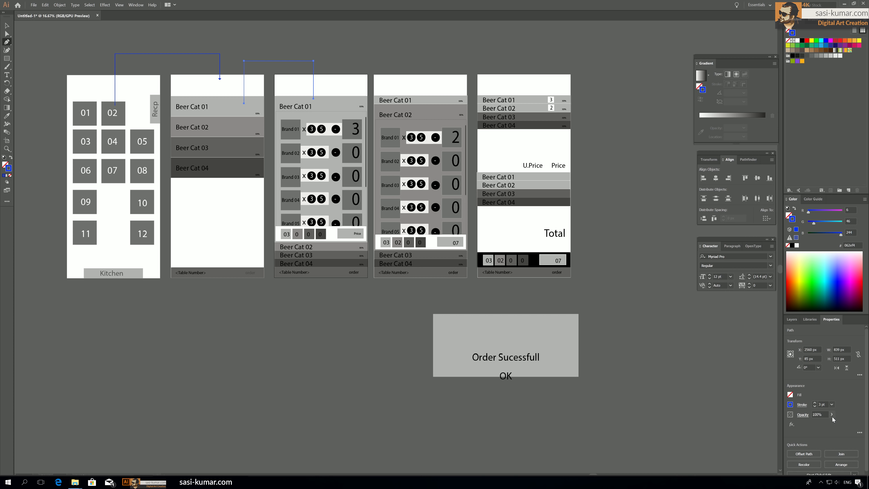
click(801, 405)
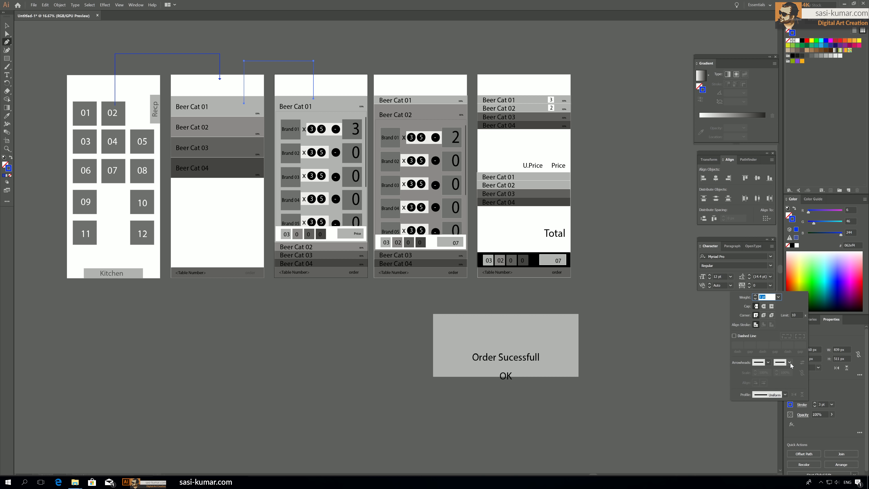
click(789, 362)
click(780, 466)
Step: Draw a connector from Beer Cat 02 on the first expanded screen, below the artboards and up into the second, with an end arrowhead
drag(329, 247, 328, 303)
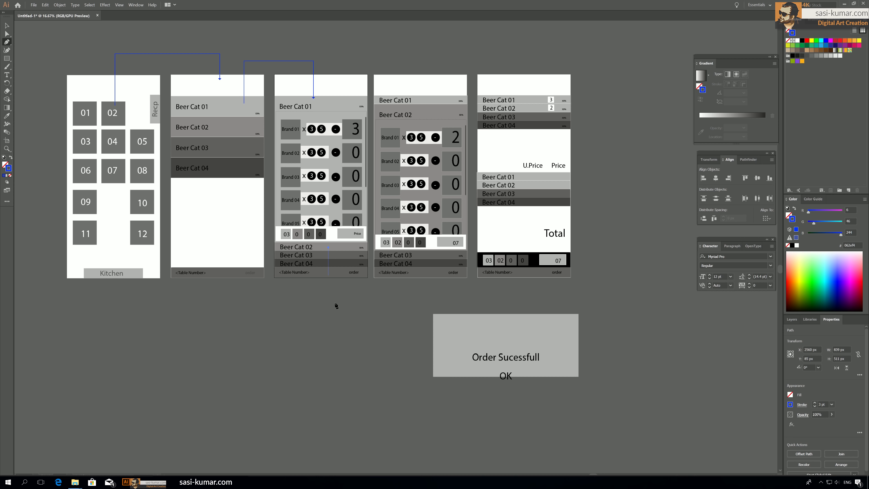
click(430, 303)
click(430, 198)
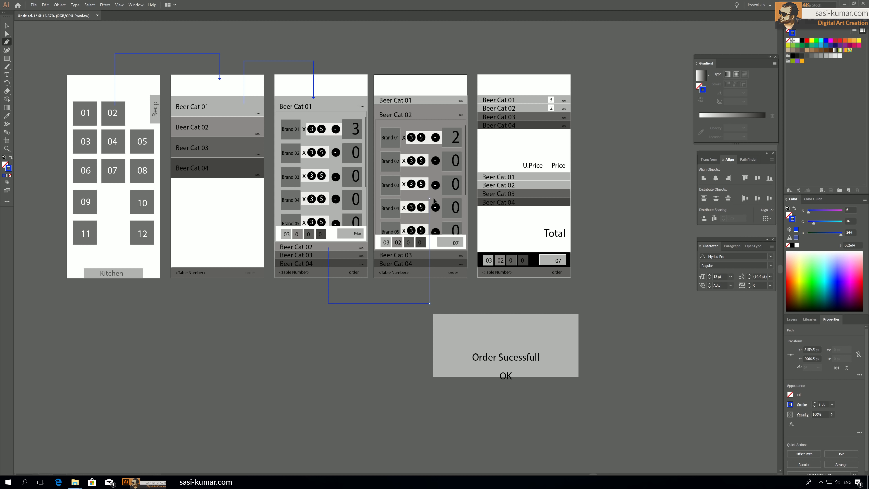
click(632, 212)
key(ctrl+z)
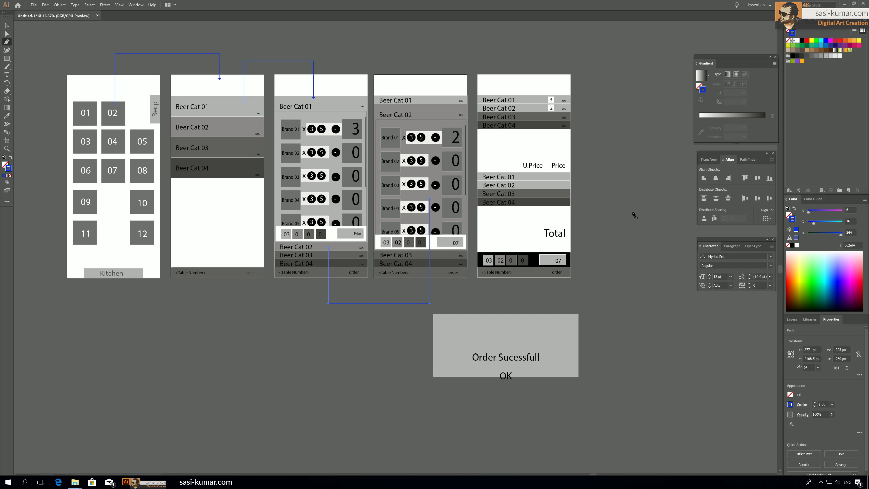
click(803, 405)
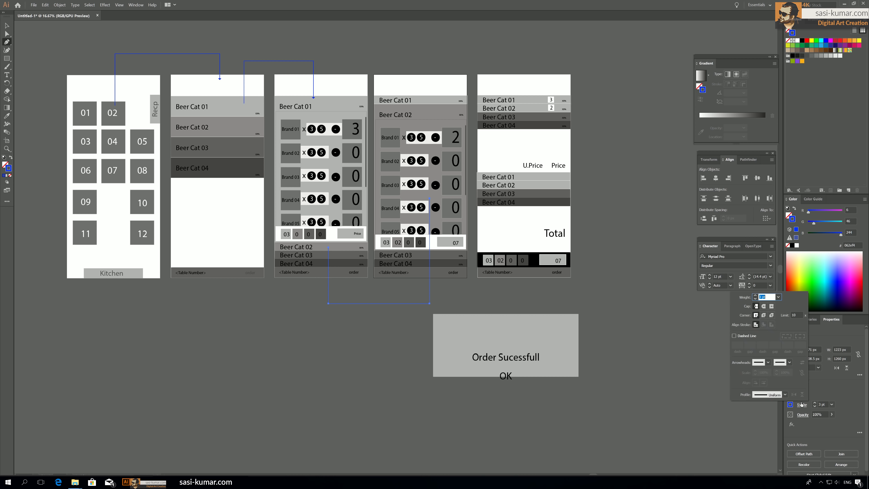
Step: Draw a connector from the second expanded screen's order label, below the artboards and up to the summary screen's footer, with an end arrowhead
click(453, 273)
click(453, 287)
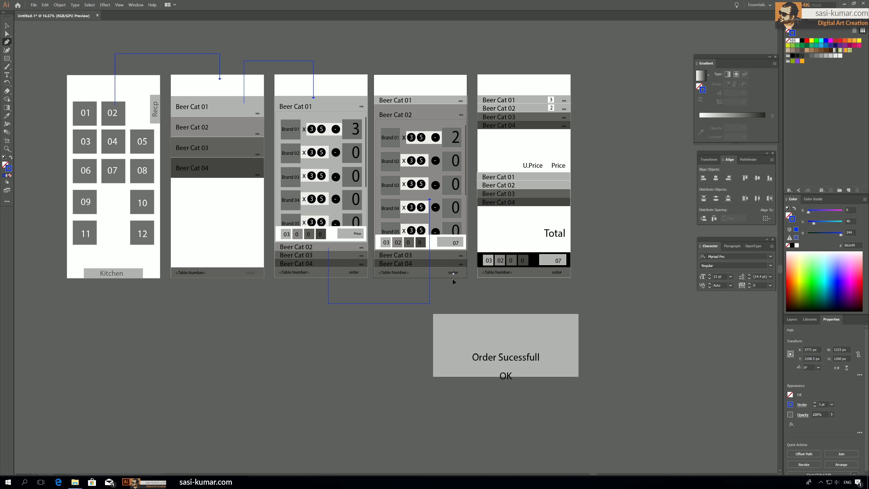
click(520, 286)
click(520, 275)
click(803, 405)
click(789, 362)
click(778, 456)
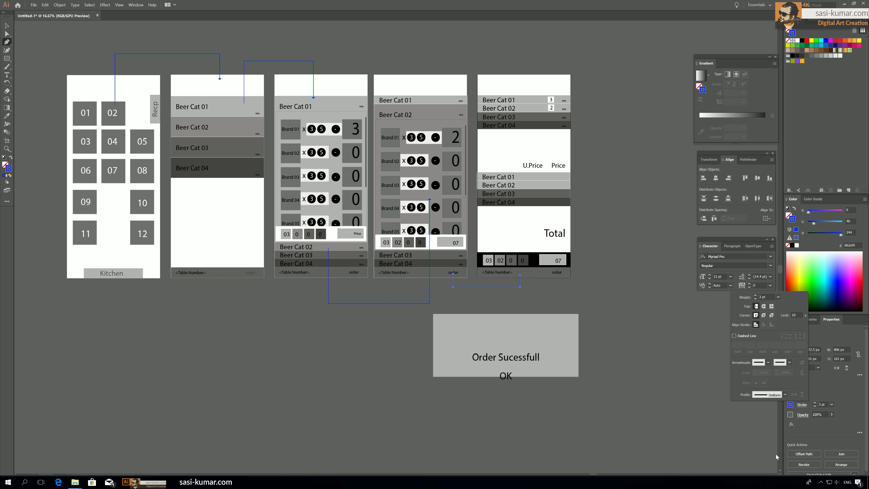
ctrl+click(142, 41)
Step: Draw an angled connector from the summary screen's order label around to the Order Sucessfull box, with the Arrow 8 arrowhead at its end
click(557, 273)
click(592, 273)
click(592, 332)
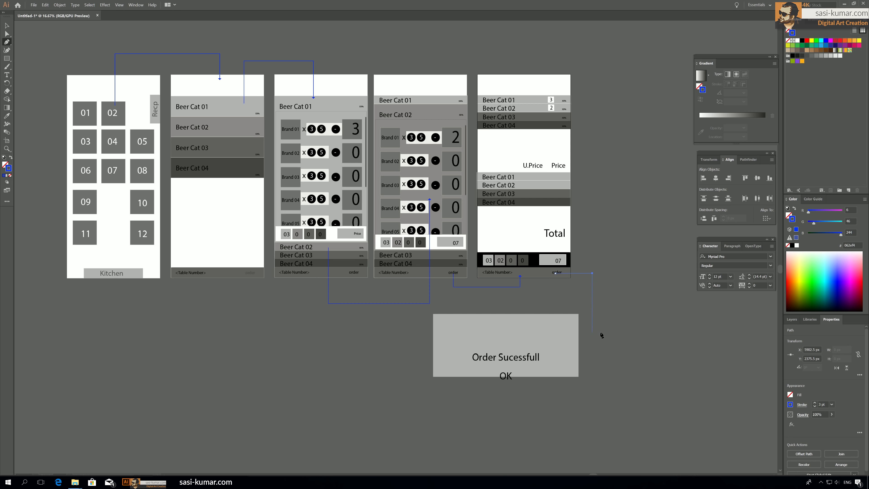
click(573, 332)
click(804, 406)
click(789, 362)
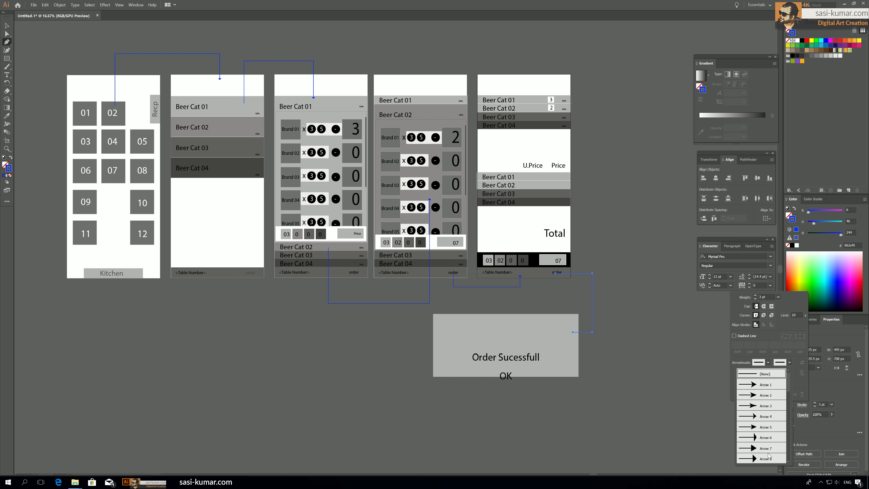
click(778, 456)
ctrl+click(498, 390)
Step: Draw a connector from the OK label, below the artboards and up to the table-selection screen's Kitchen area, with the Arrow 8 end arrowhead
click(509, 380)
shift+click(508, 398)
shift+click(93, 397)
shift+click(85, 263)
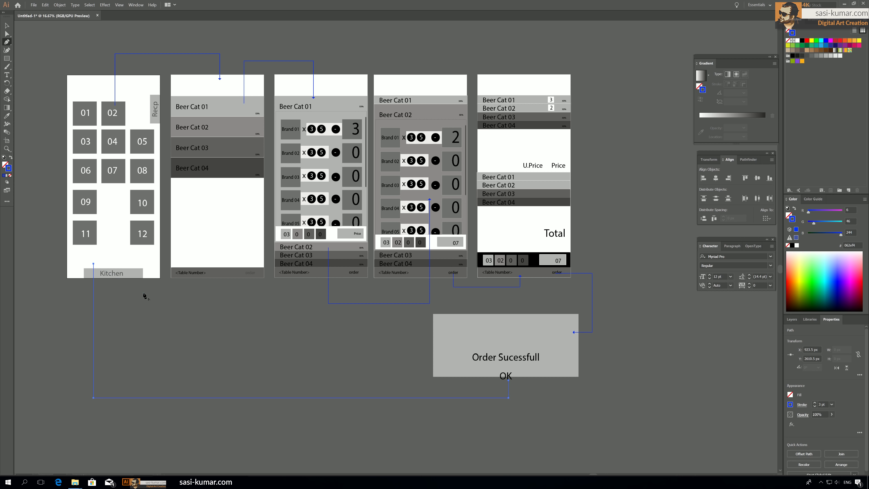
click(802, 404)
click(789, 362)
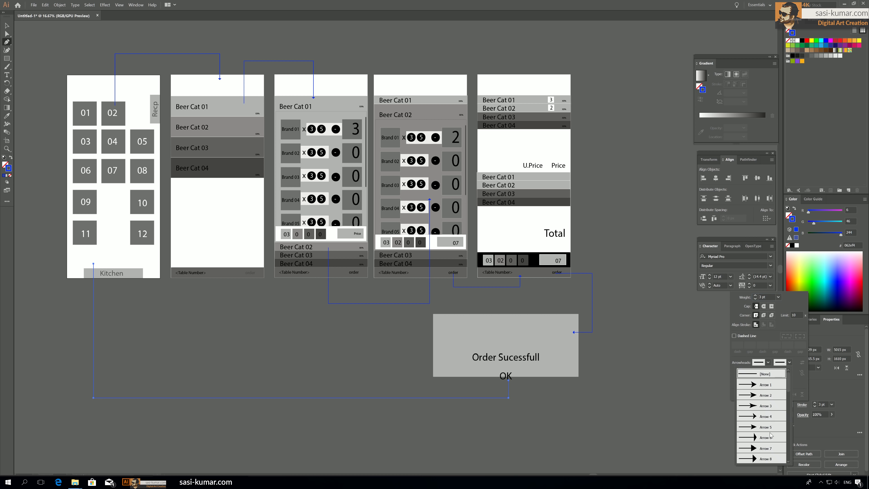
click(764, 462)
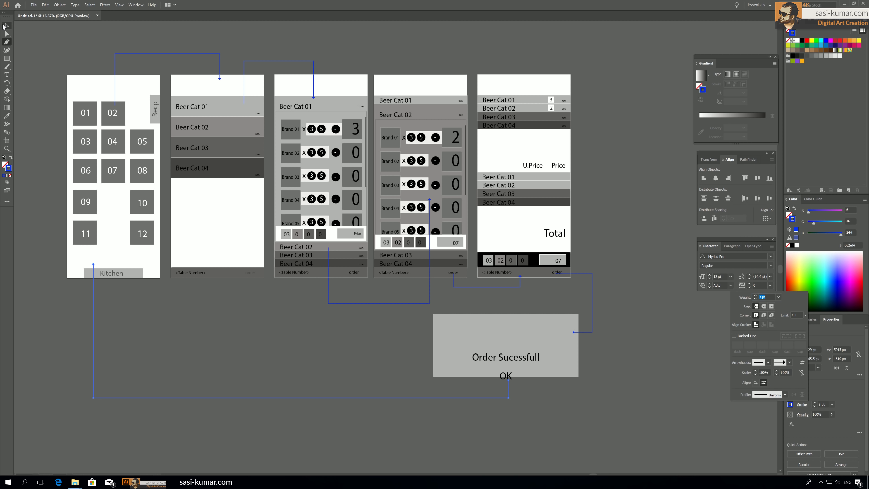
click(45, 47)
key(ctrl+minus)
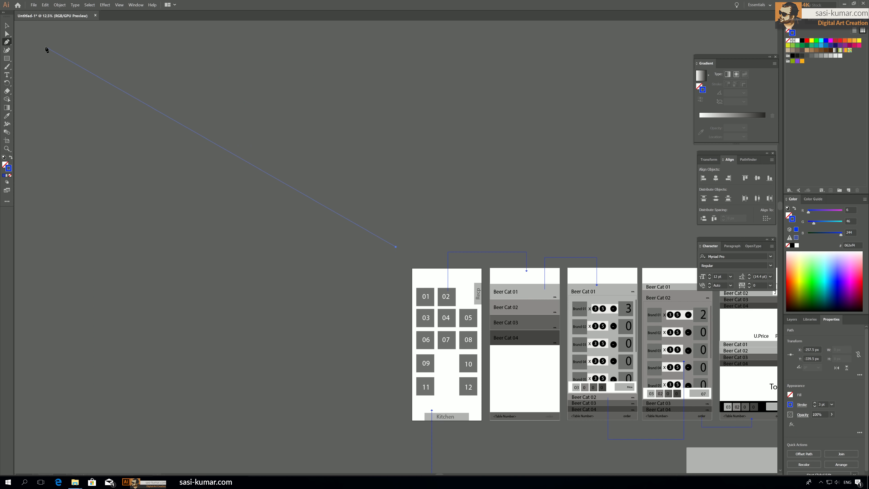
key(Delete)
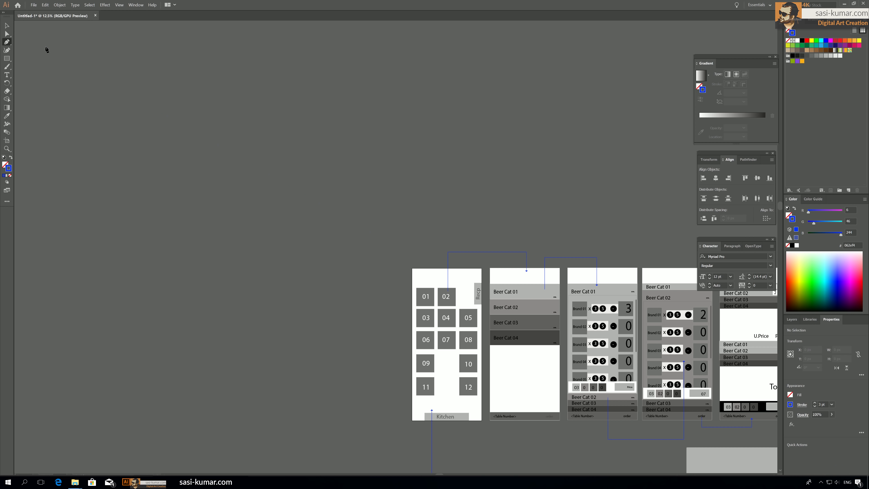
click(7, 27)
drag(338, 166, 48, 26)
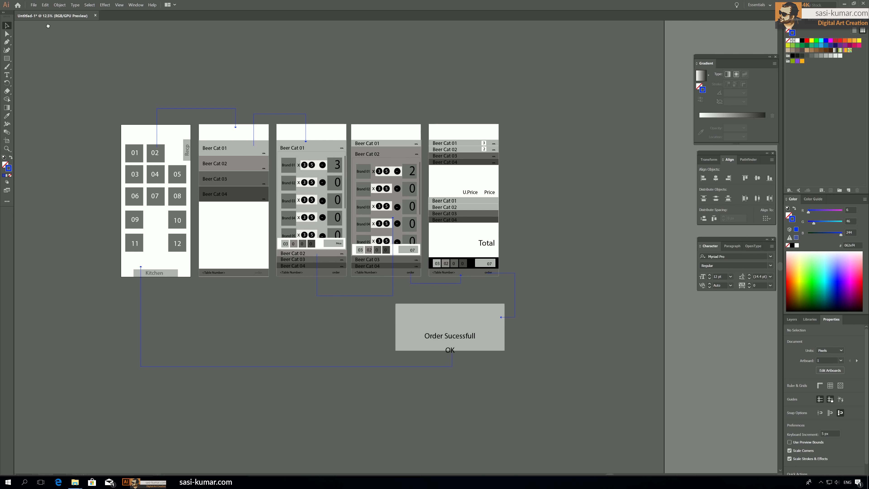
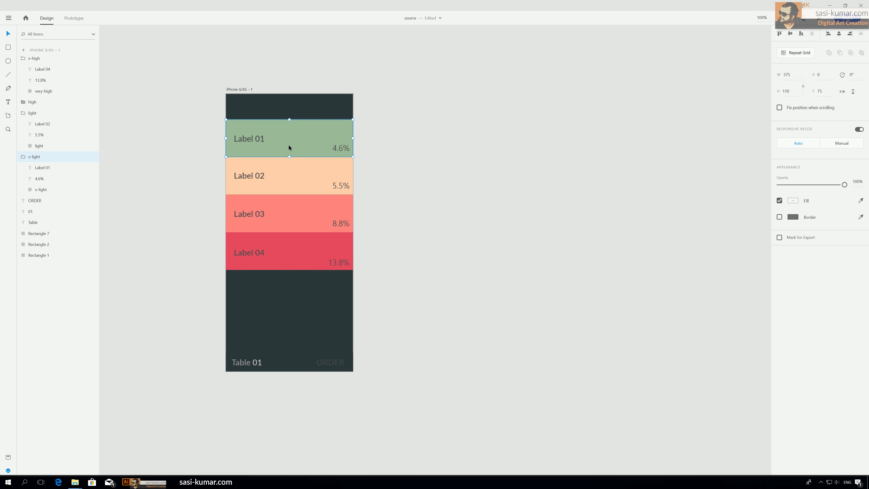
Step: Bring the Label 04 group to the front and turn on the shadow of its red background rectangle
click(513, 237)
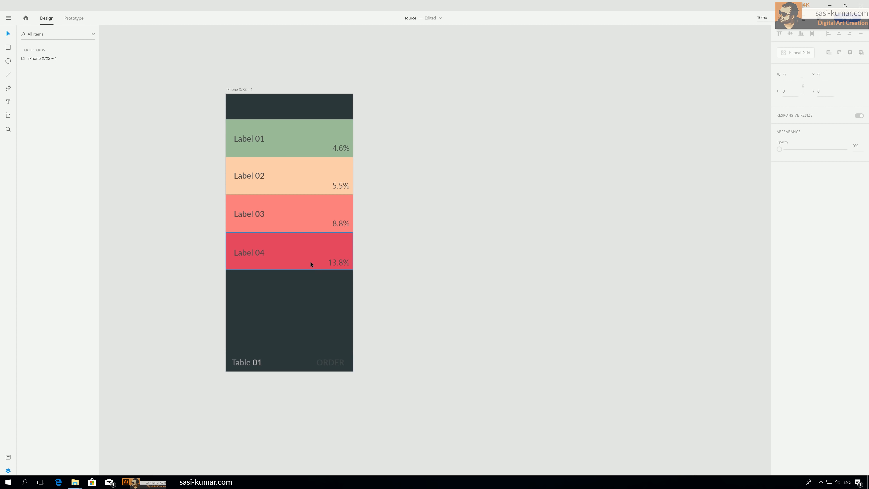
click(310, 262)
right_click(309, 262)
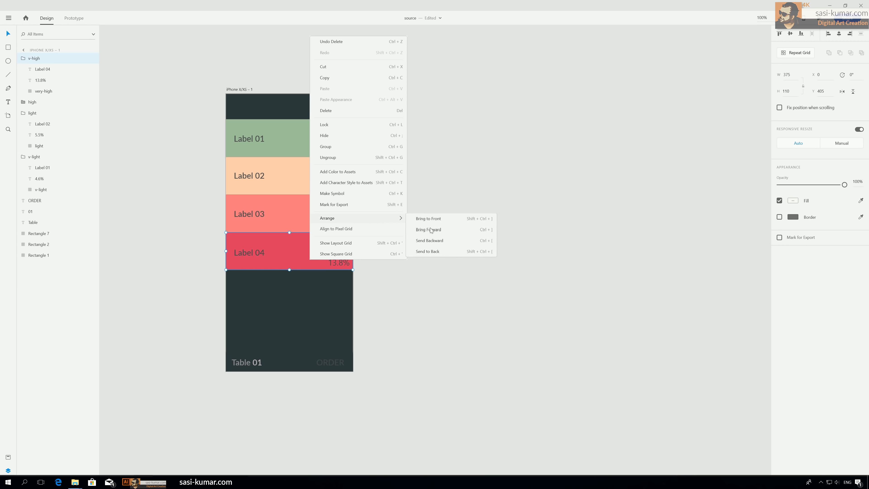
click(438, 220)
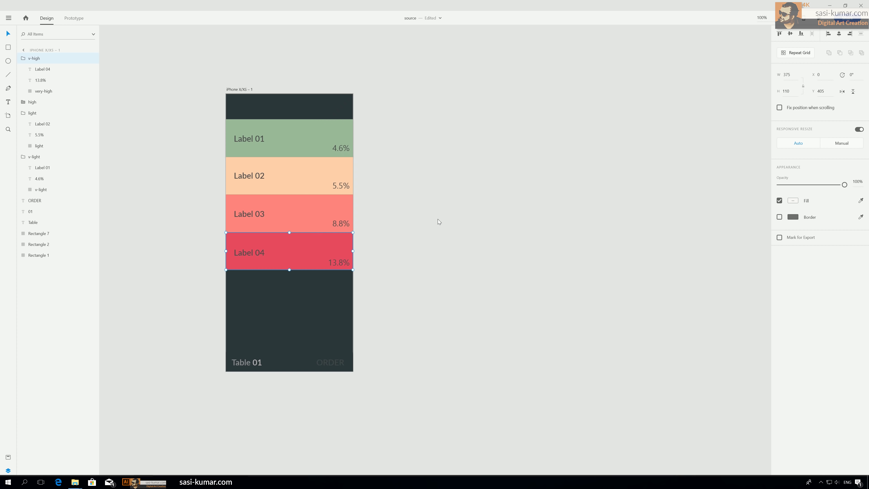
double_click(287, 249)
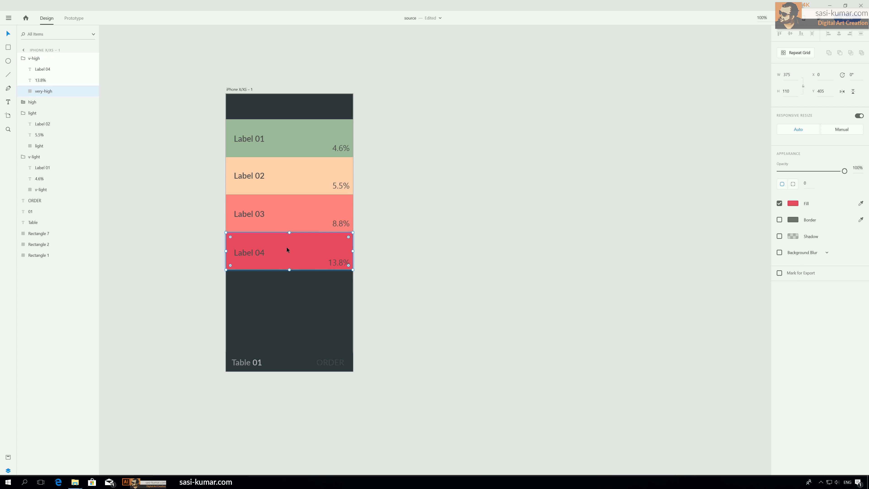
click(779, 237)
click(515, 248)
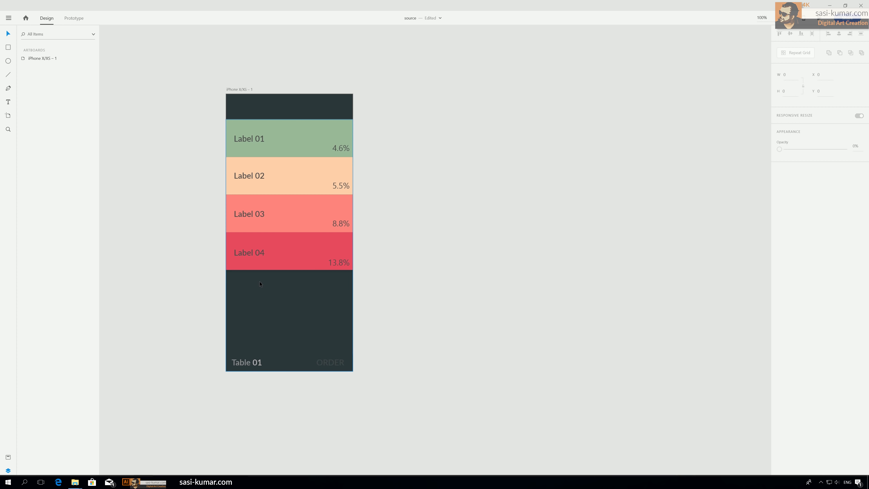
Step: Bring the Label 03 group to the front and turn on the shadow of its salmon background rectangle
click(305, 222)
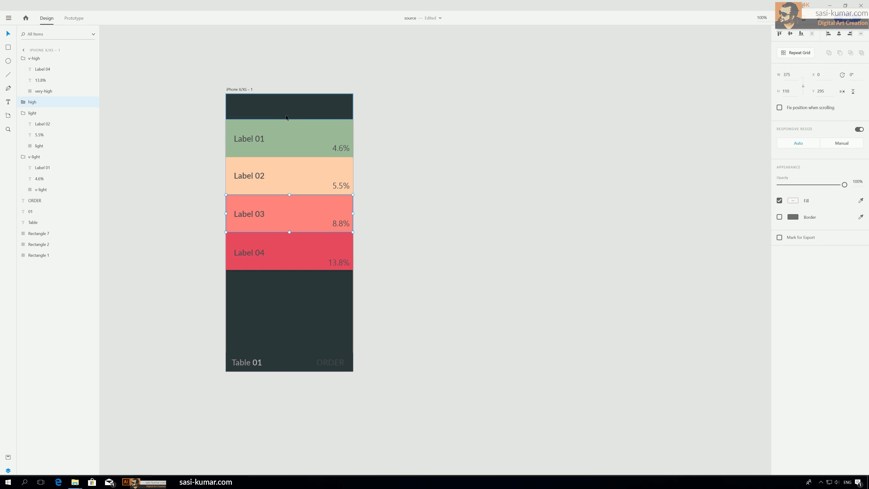
right_click(285, 215)
mouse_move(368, 397)
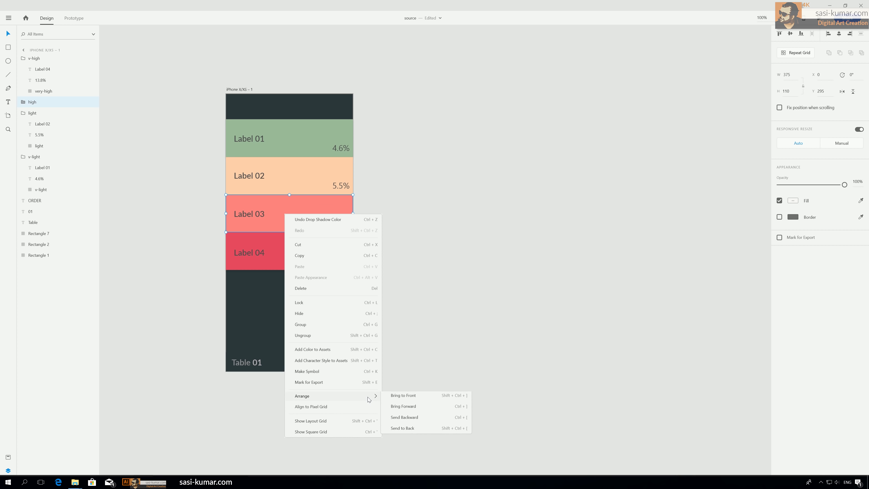
click(404, 395)
double_click(322, 219)
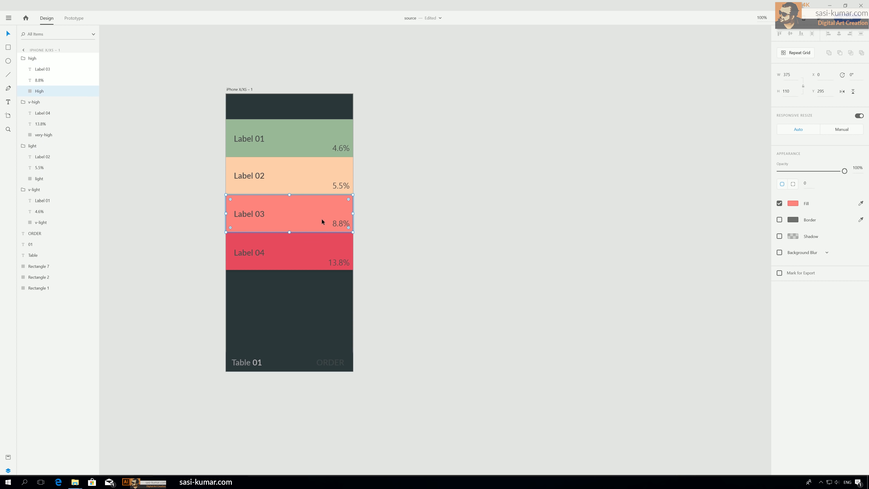
click(533, 230)
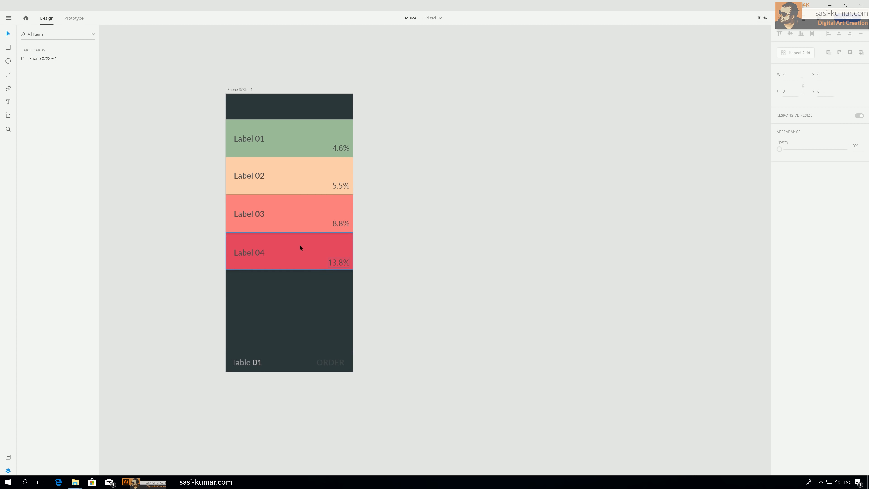
Step: Turn on the shadow of the Label 02 background rectangle and bring its group to the front
double_click(282, 174)
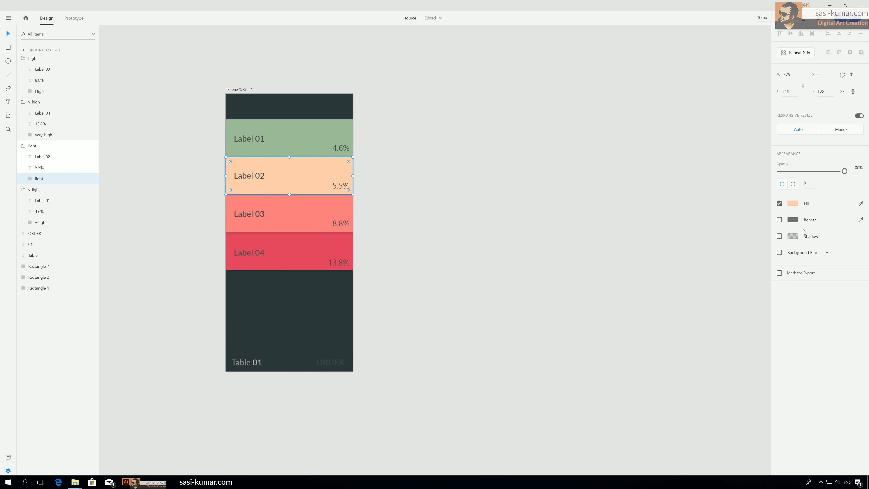
click(779, 236)
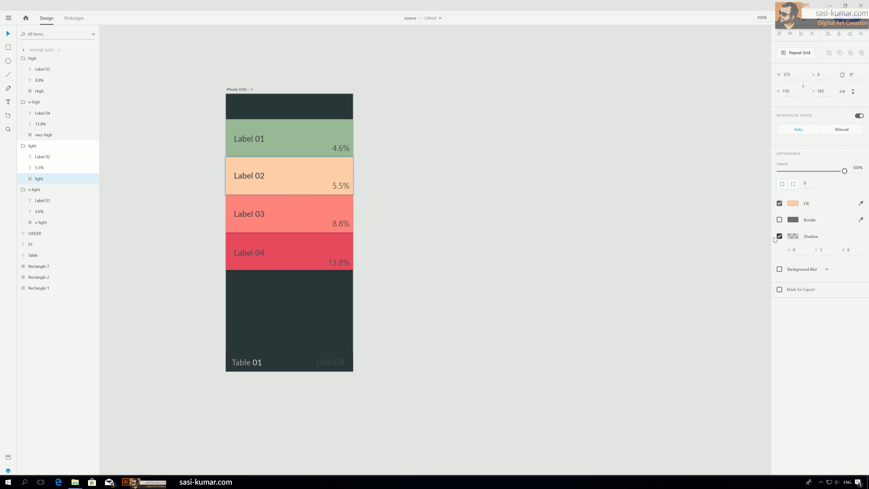
click(443, 206)
click(310, 177)
right_click(311, 178)
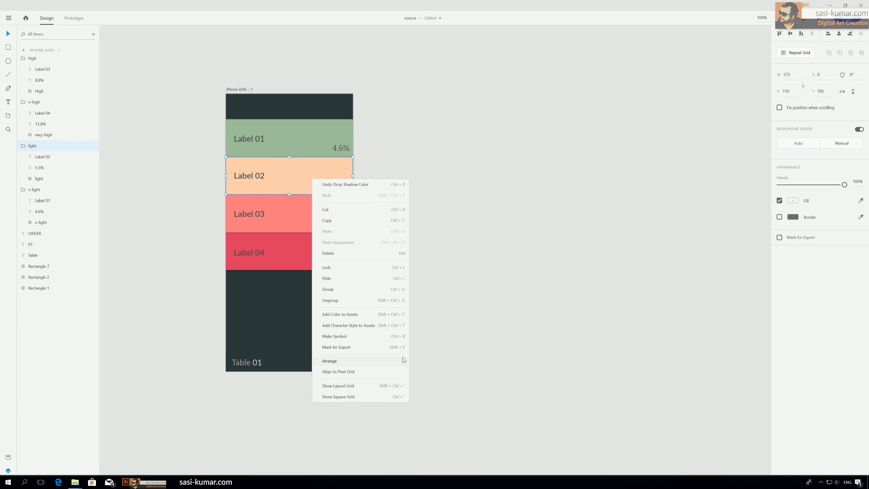
mouse_move(403, 361)
click(432, 362)
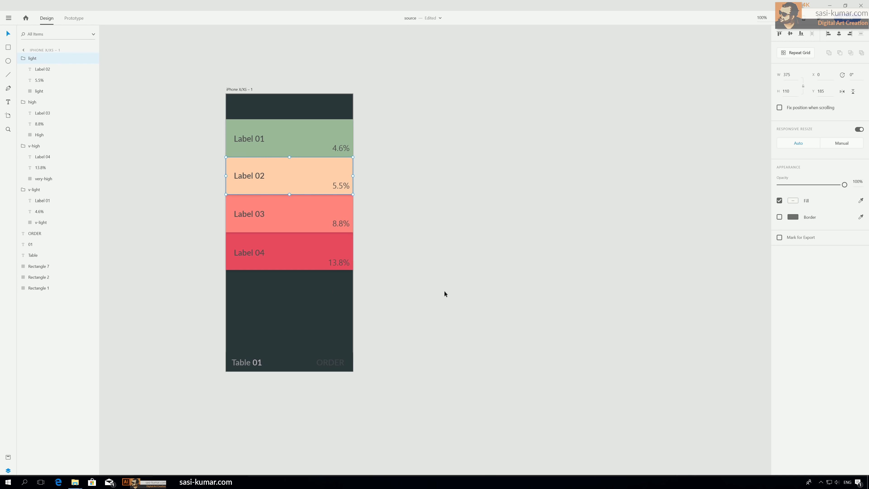
click(444, 293)
Step: Turn on the shadow of the Label 01 background rectangle and bring its group to the front
double_click(292, 140)
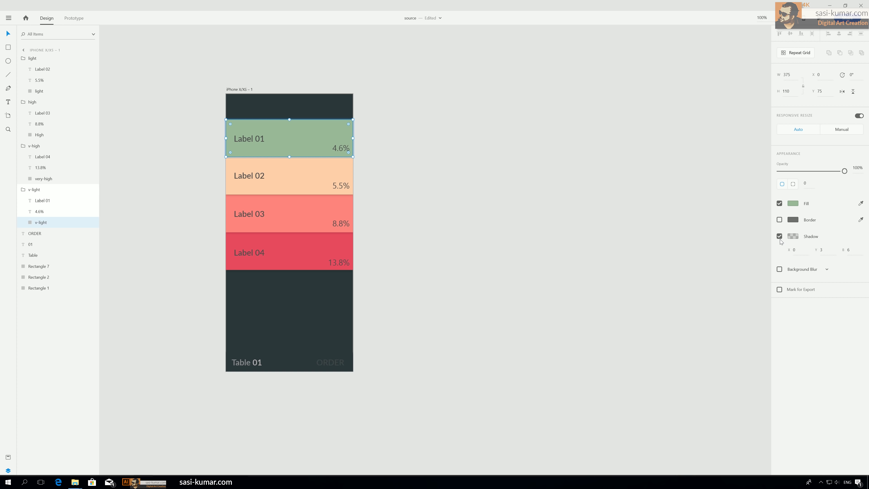
click(412, 171)
click(335, 132)
right_click(335, 132)
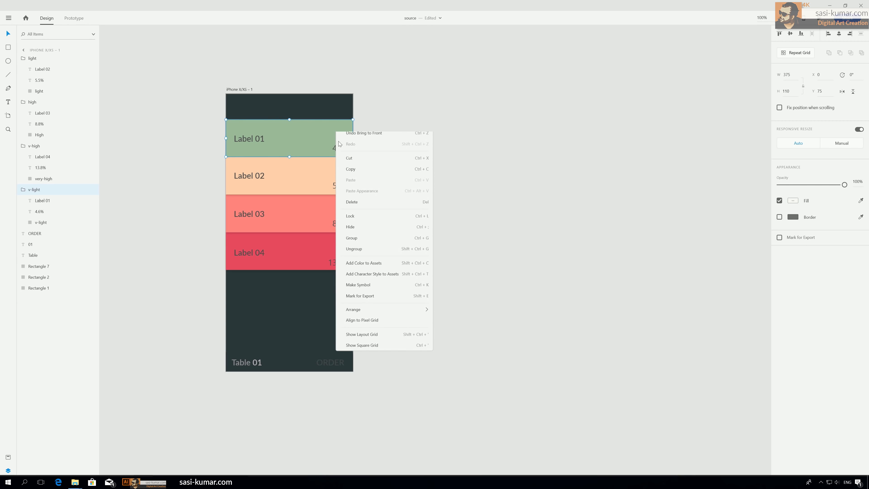
mouse_move(424, 317)
click(452, 315)
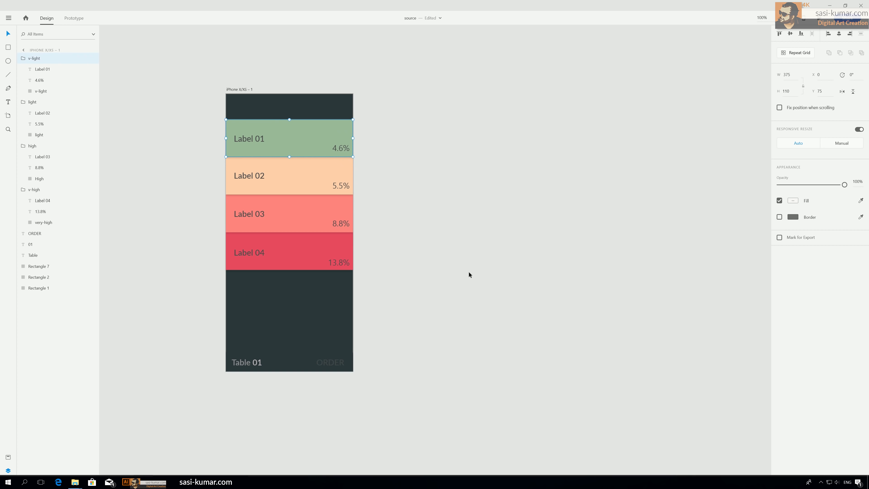
click(469, 271)
drag(462, 257, 455, 259)
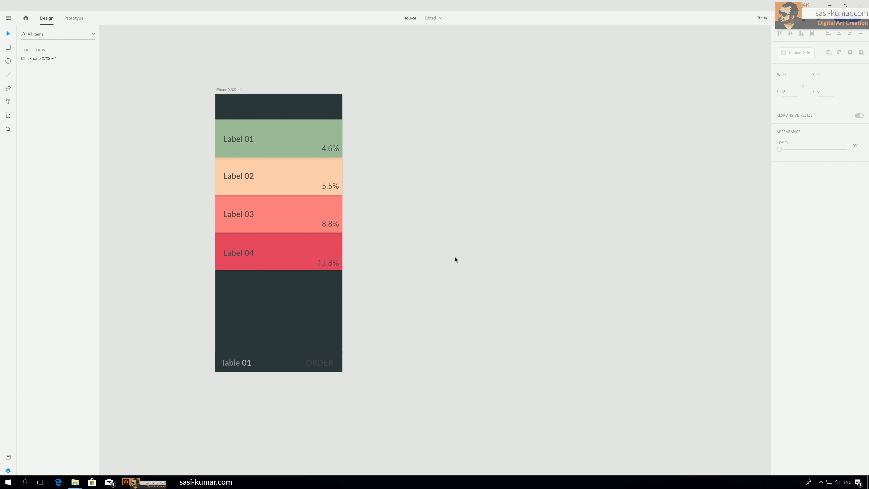
Step: Set the opacity of the ORDER text in the screen's footer to 9%
click(319, 365)
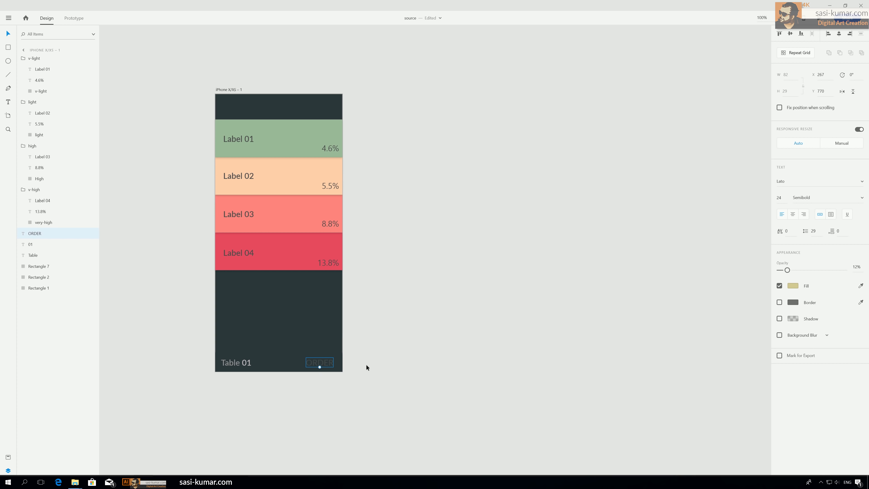
click(414, 352)
drag(414, 256, 407, 268)
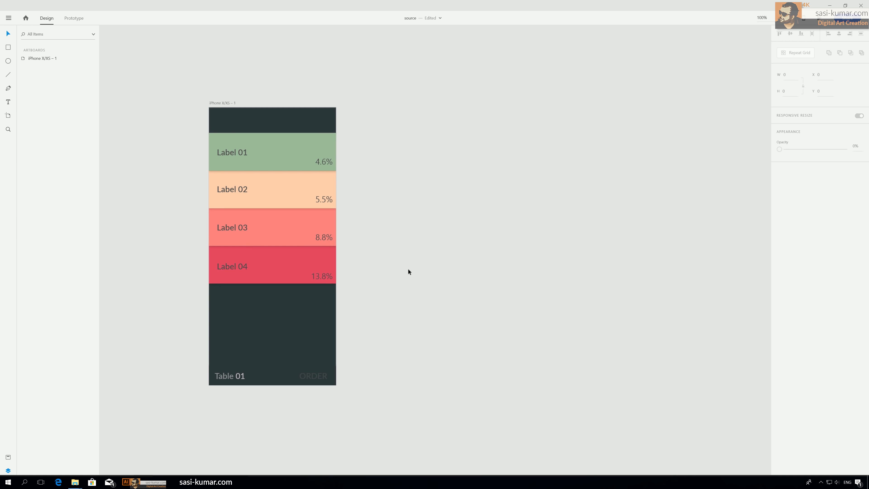
click(326, 371)
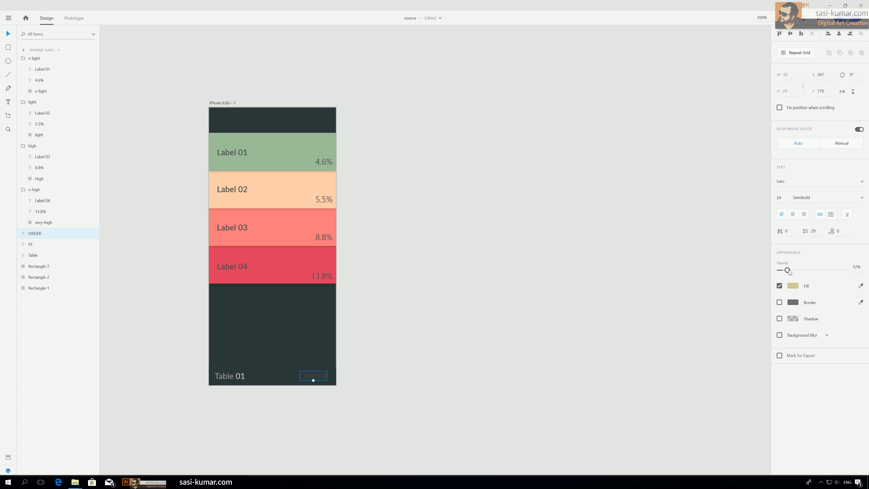
drag(788, 270, 786, 270)
key(ctrl+minus)
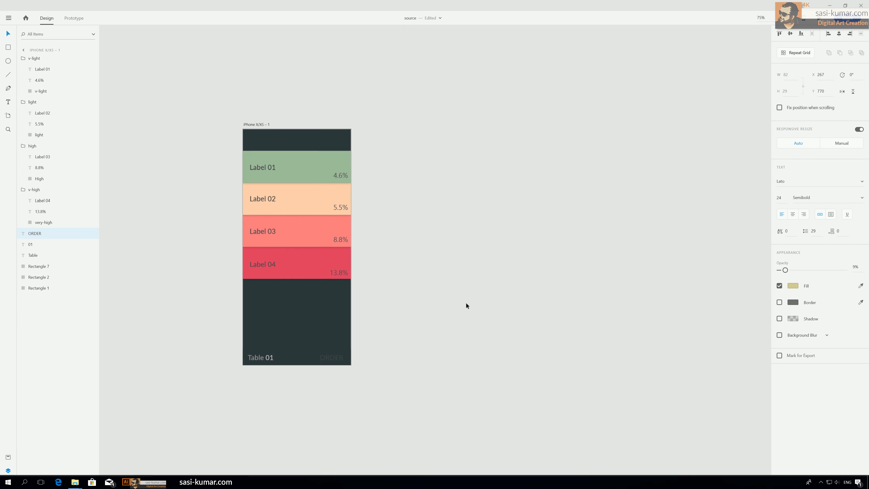
drag(465, 303, 411, 310)
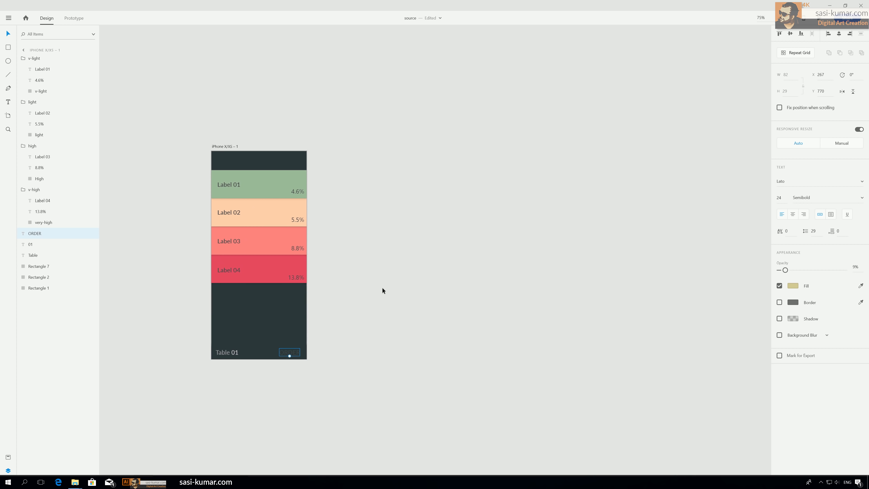
key(ctrl+minus)
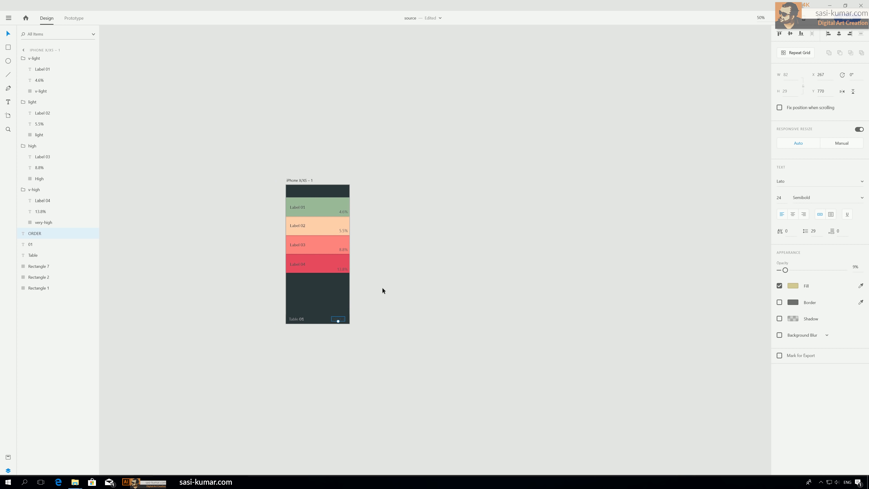
click(388, 288)
drag(472, 265, 377, 246)
click(238, 191)
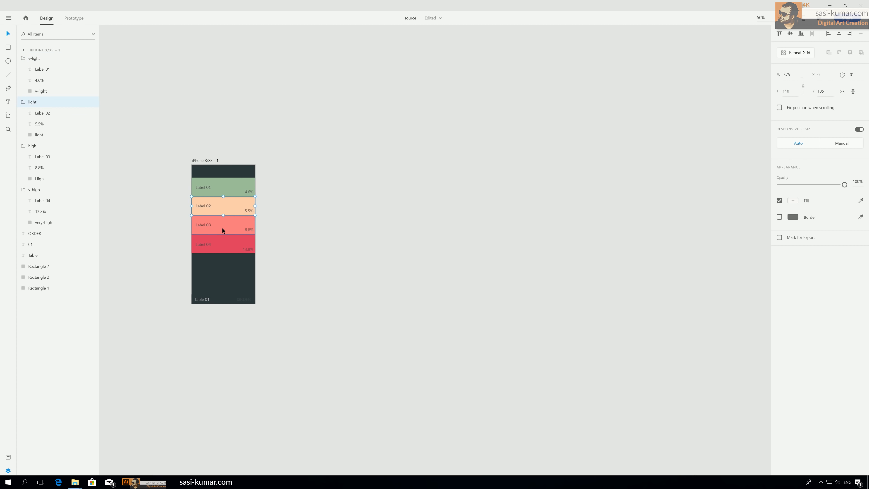
click(321, 242)
click(221, 186)
click(234, 226)
click(235, 247)
click(334, 230)
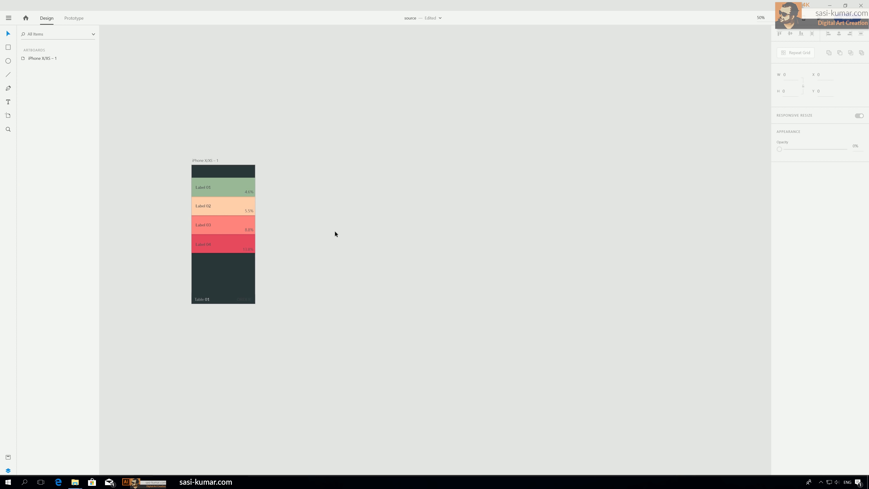
Step: Duplicate the iPhone X/XS – 1 artboard and place the copy beside the original, aligned at the same height
drag(315, 226, 326, 229)
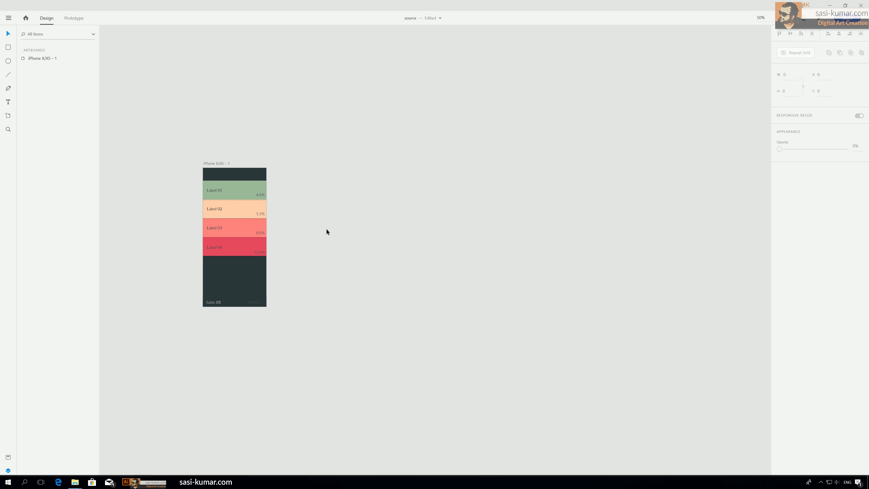
key(ctrl+equal)
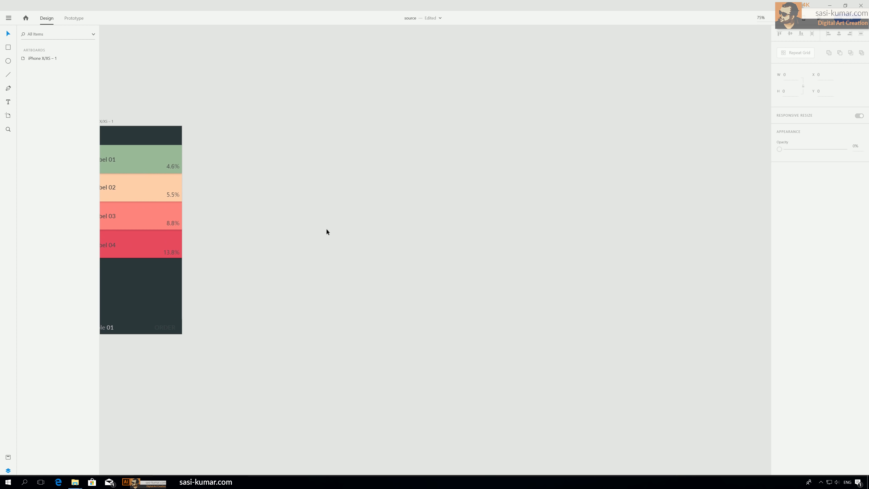
drag(295, 184, 396, 206)
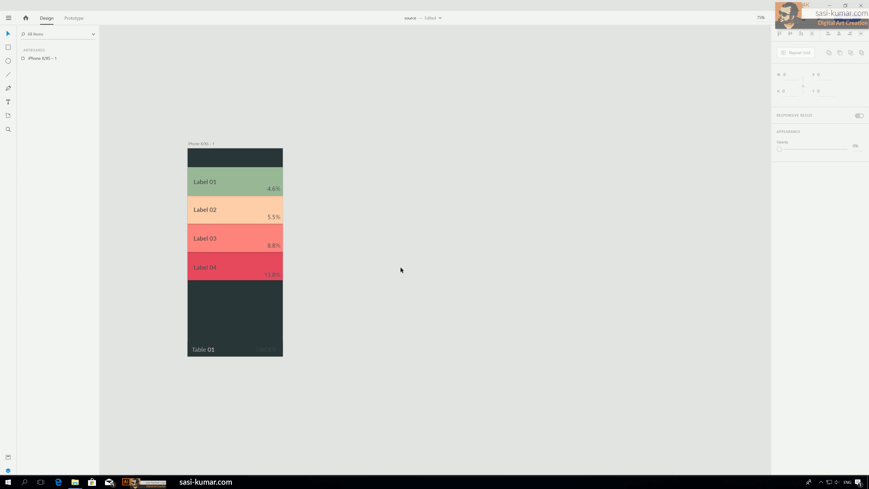
click(205, 144)
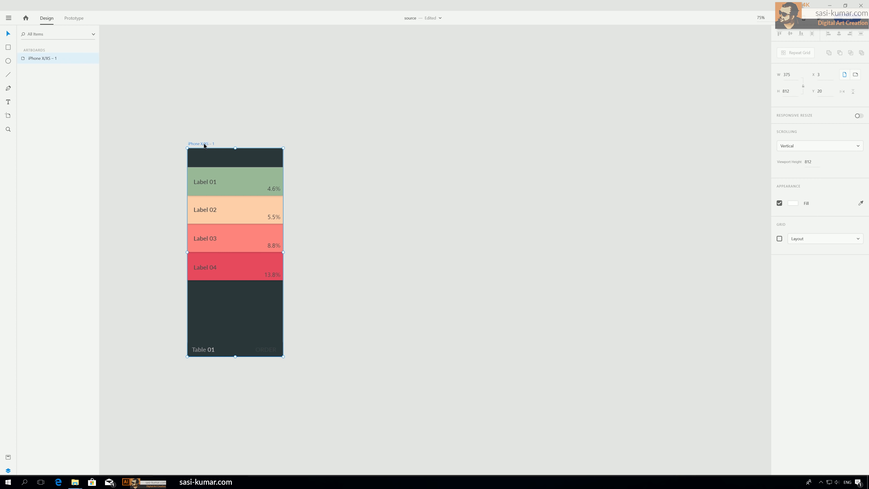
alt+drag(194, 144, 299, 145)
click(319, 112)
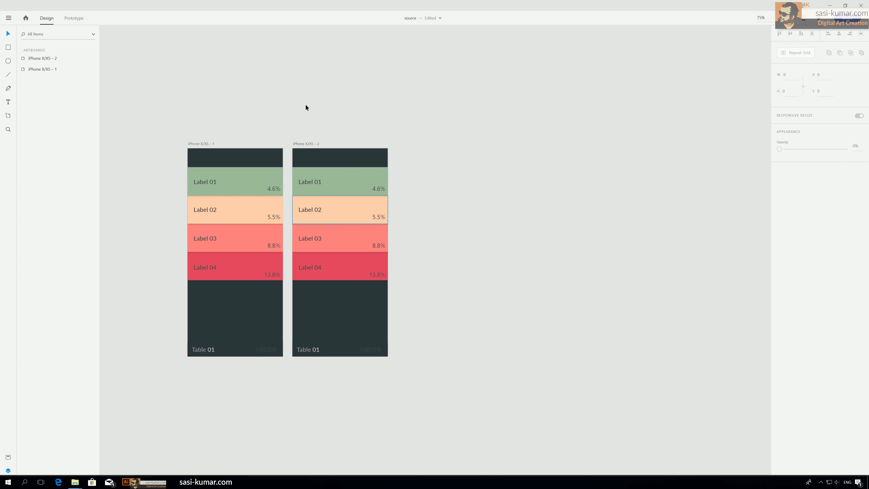
Step: Widen the gap between the two artboards by moving the iPhone X/XS – 2 artboard to X 426
click(333, 178)
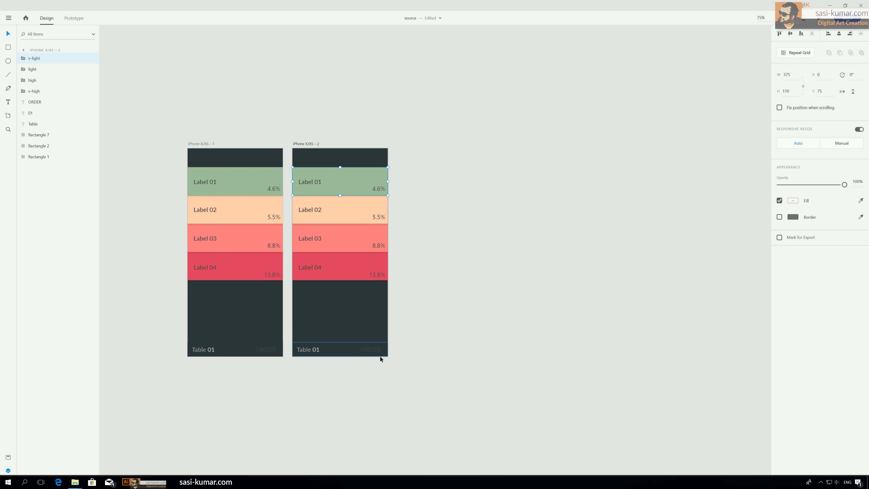
drag(430, 266, 402, 261)
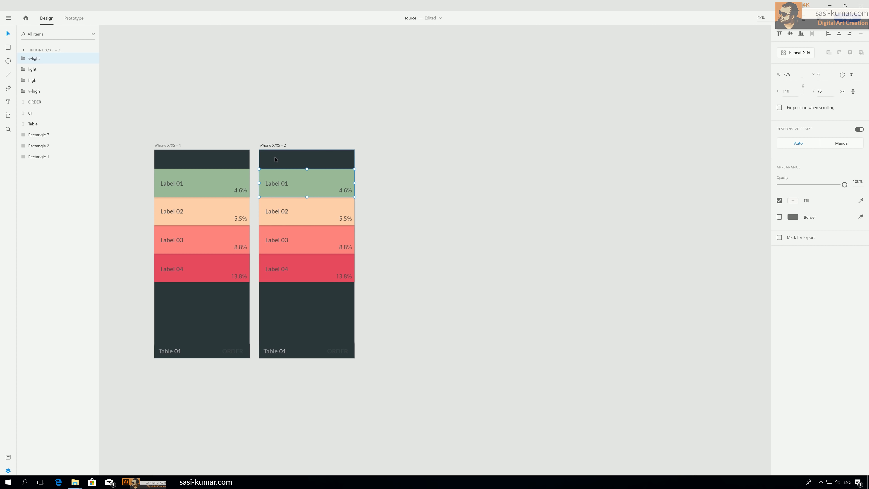
click(275, 146)
drag(273, 146, 277, 146)
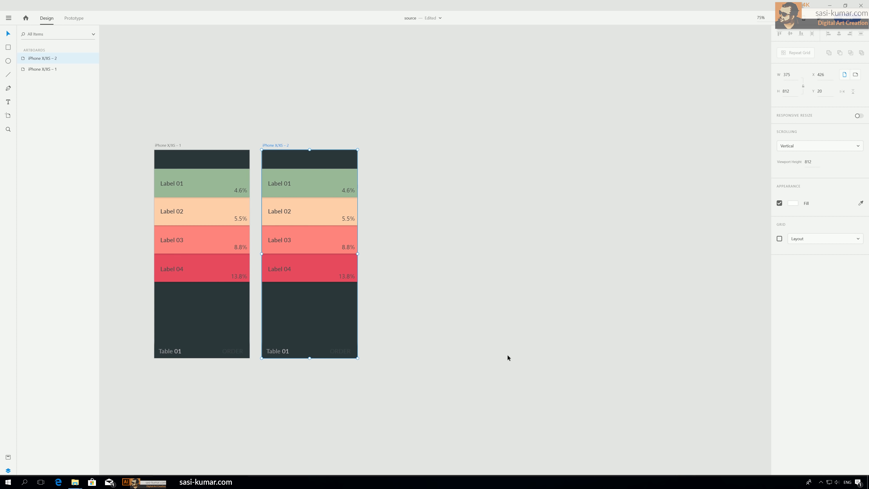
Step: Set the height of the Label 04 band on the second artboard to 42
click(319, 193)
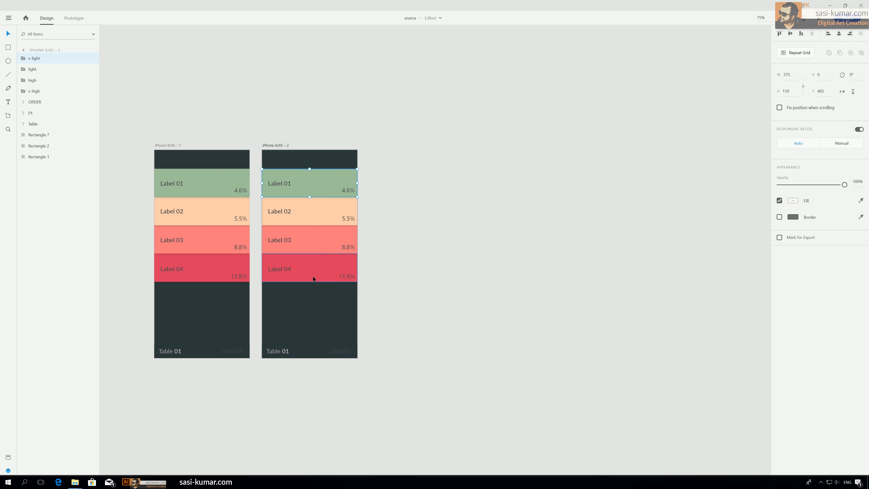
click(312, 243)
click(454, 237)
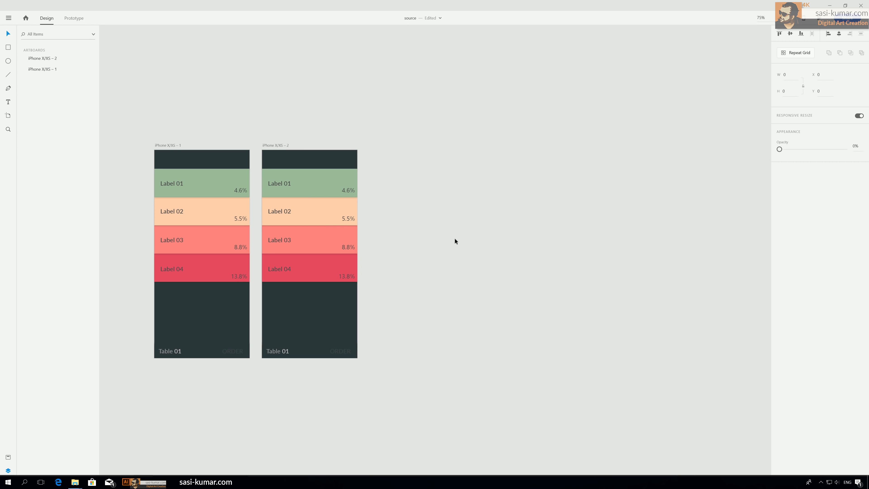
click(313, 275)
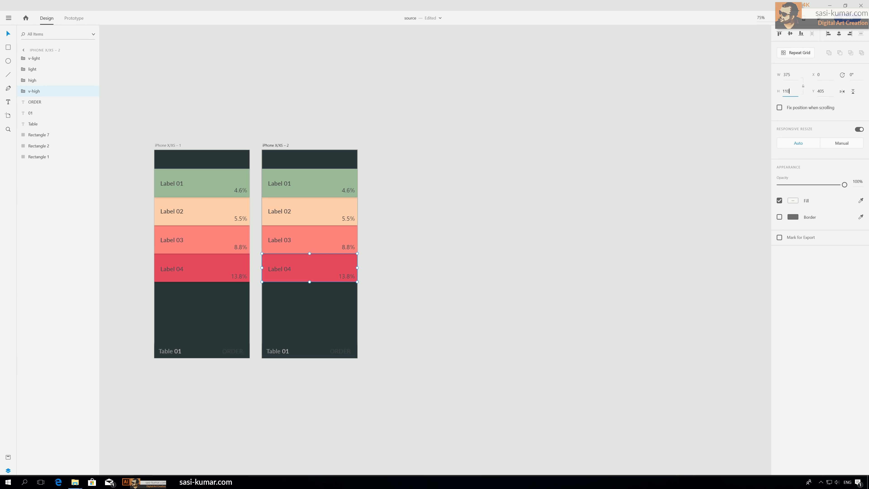
click(786, 91)
text(42)
key(Return)
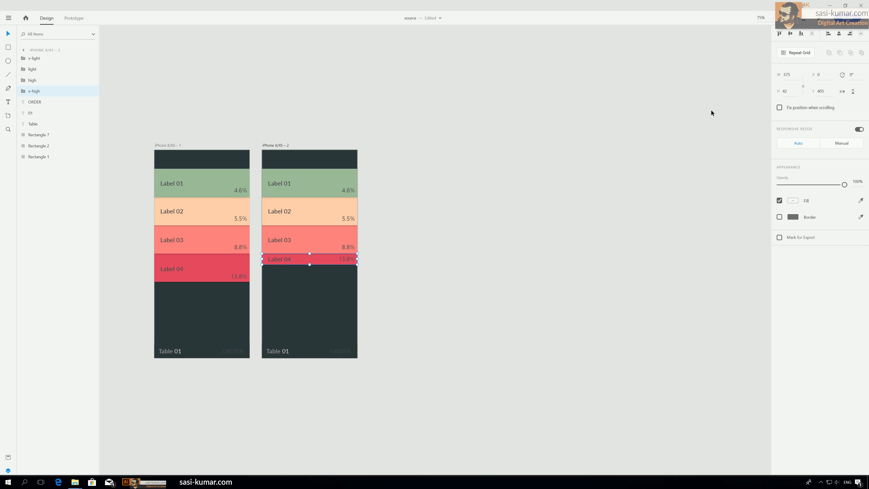
Step: Set the height of the Label 03 band on the second artboard to 42
click(306, 242)
drag(785, 91, 789, 91)
text(42)
key(Return)
drag(790, 91, 771, 90)
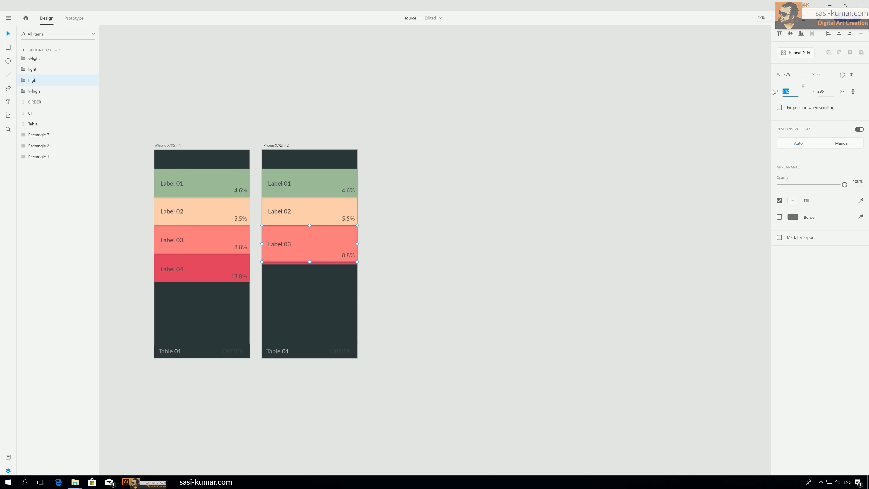
key(Return)
Step: Set the height of the Label 02 band on the second artboard to 42
click(293, 215)
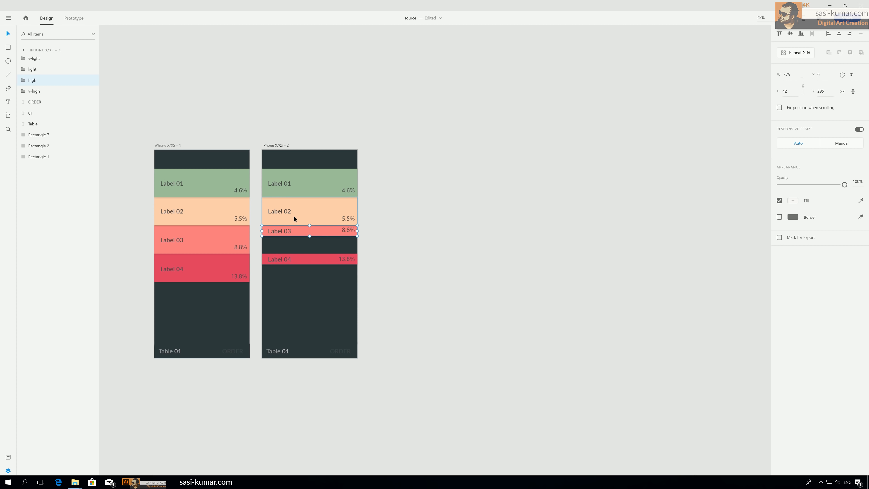
drag(787, 91, 776, 93)
text(42)
key(Return)
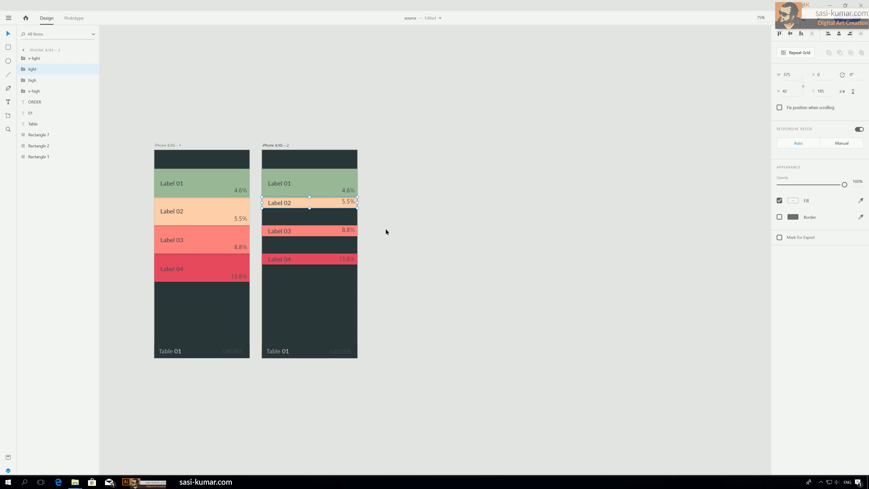
Step: Stack the second artboard's Label 04, Label 03 and Label 02 bands upward from the Table 01 footer without gaps
click(385, 229)
click(308, 264)
drag(307, 262, 307, 336)
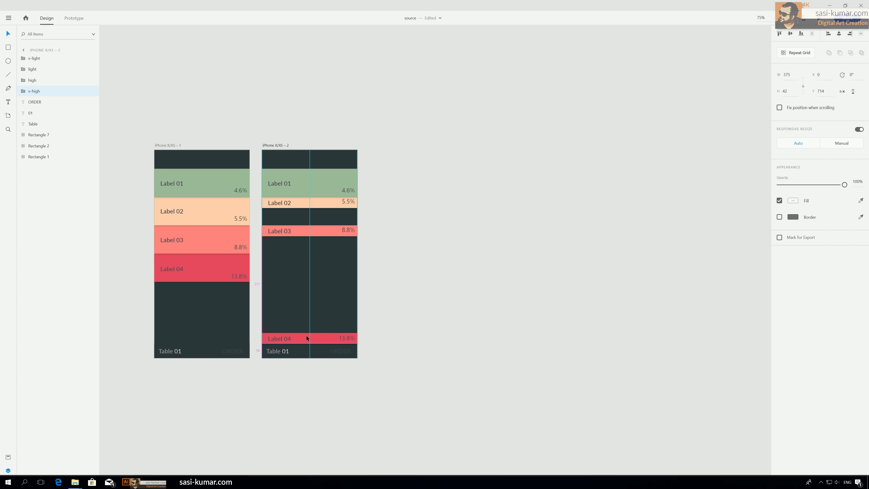
drag(325, 234, 325, 326)
drag(320, 203, 320, 313)
click(416, 295)
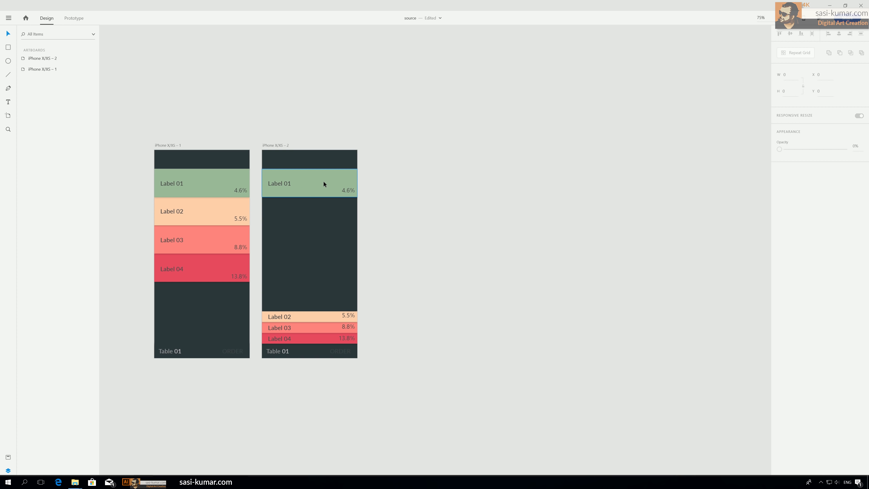
Step: Stretch the second artboard's Label 01 band down to meet the Label 02 band, making it 555 high
click(301, 188)
drag(310, 197, 311, 311)
click(429, 231)
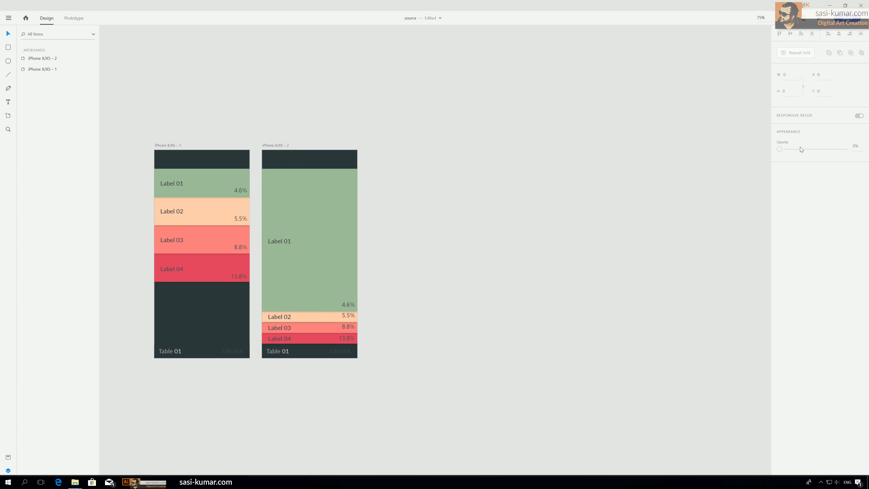
click(353, 245)
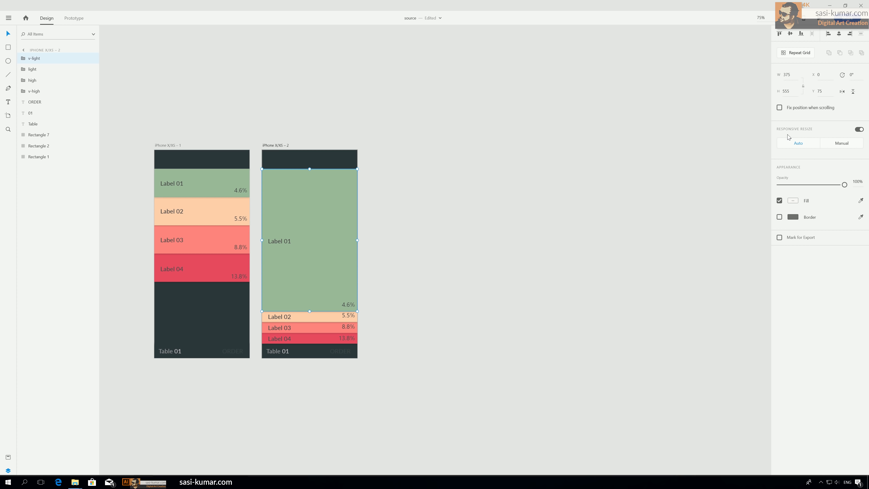
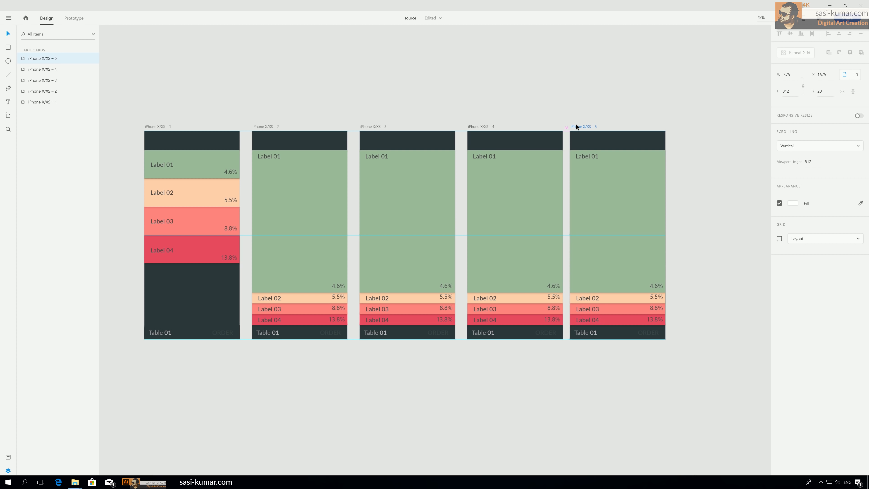
Step: Set the height of the Label 01 band on the iPhone X/XS – 3 artboard to 42
click(535, 95)
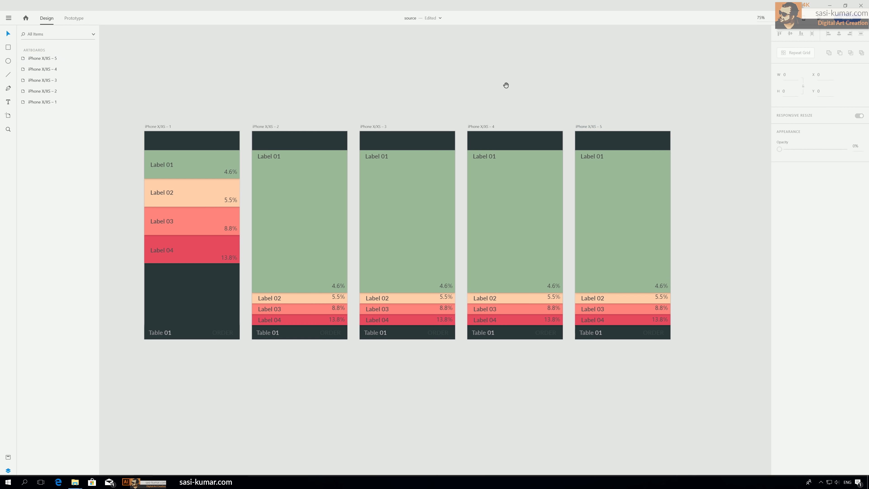
scroll(479, 84, right, 4)
click(253, 299)
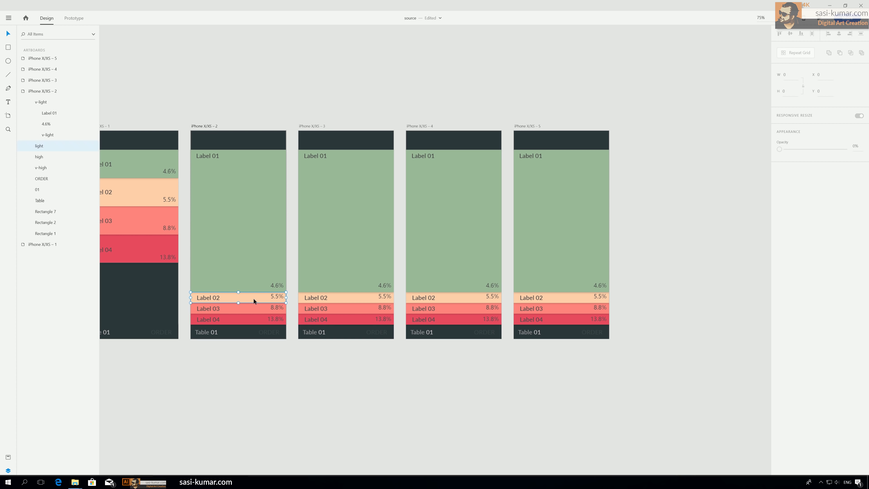
click(337, 244)
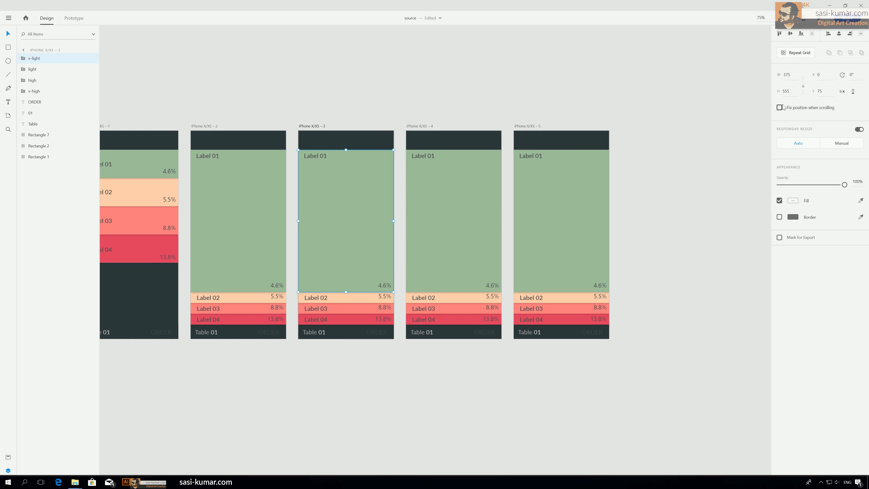
key(4)
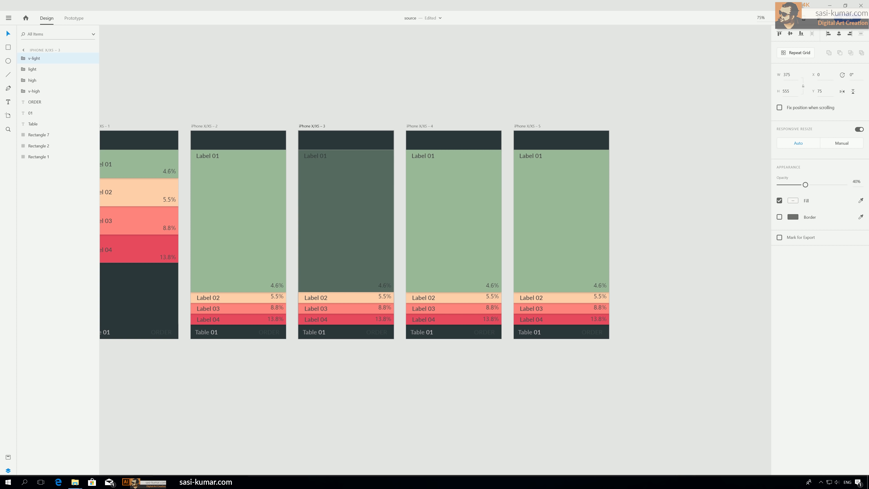
key(ctrl+z)
click(791, 91)
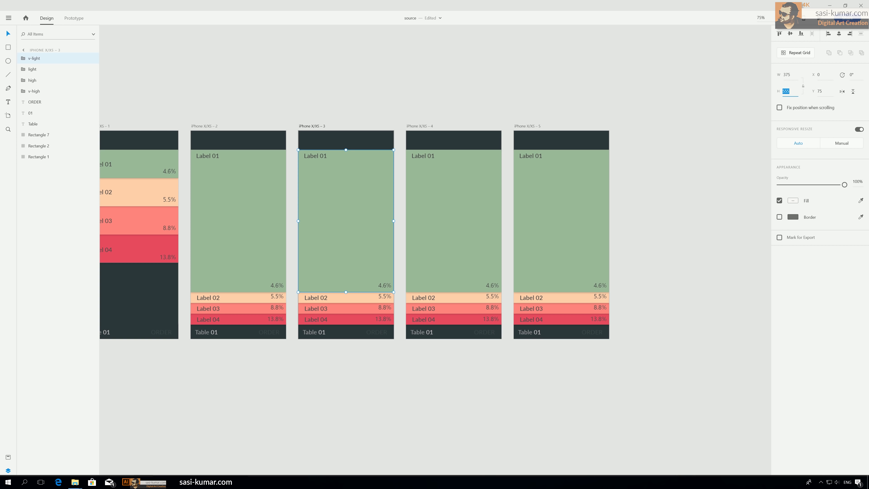
text(42)
key(Return)
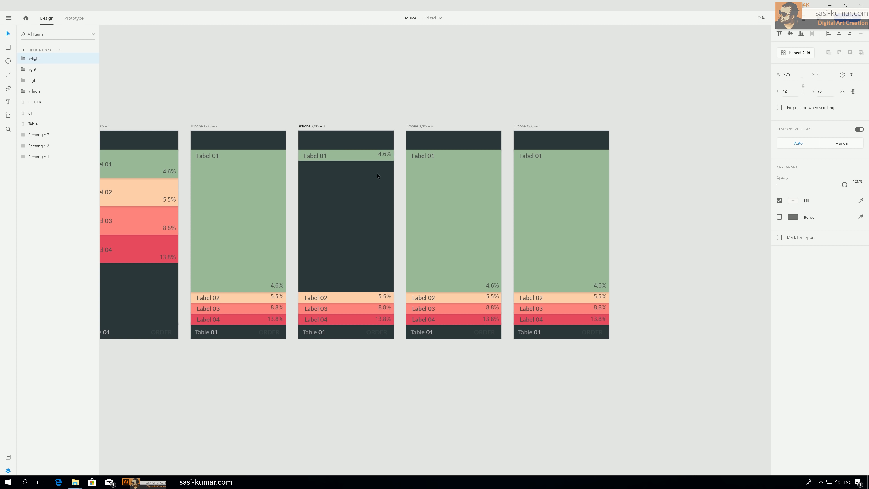
Step: Reduce the Label 01 bands on the iPhone X/XS – 4 and – 5 artboards to a height of 42
click(477, 230)
click(785, 91)
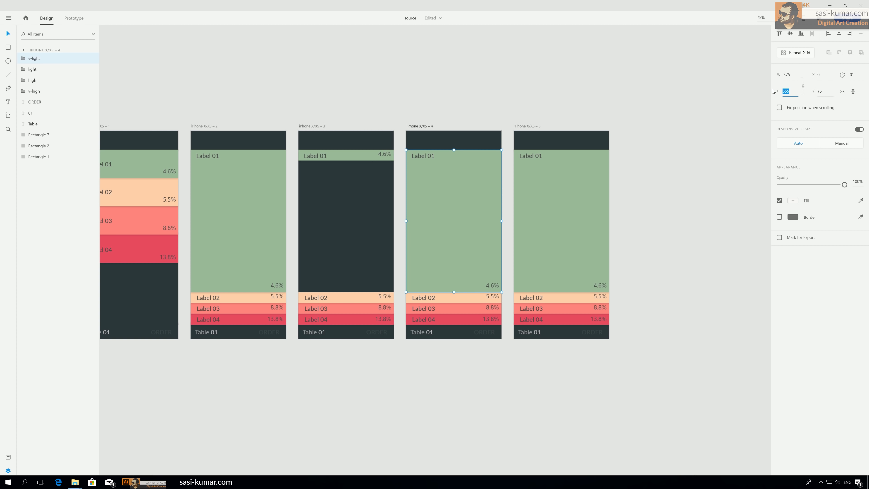
key(Return)
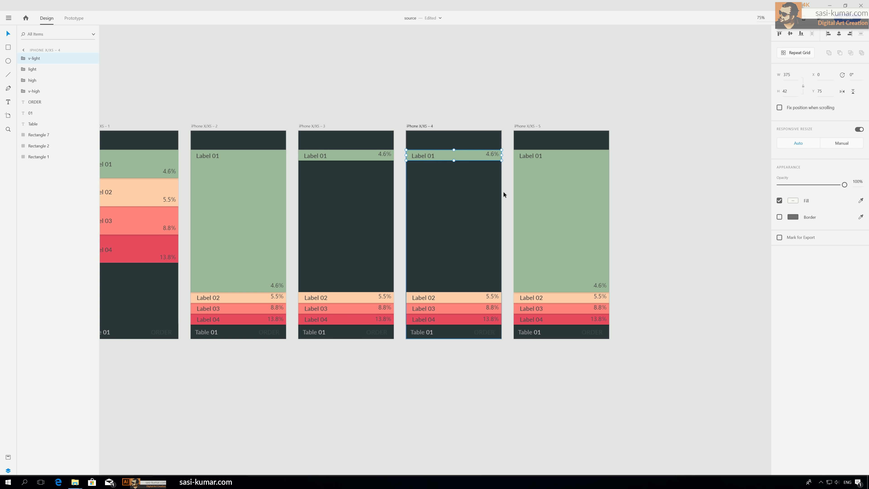
click(596, 206)
click(776, 91)
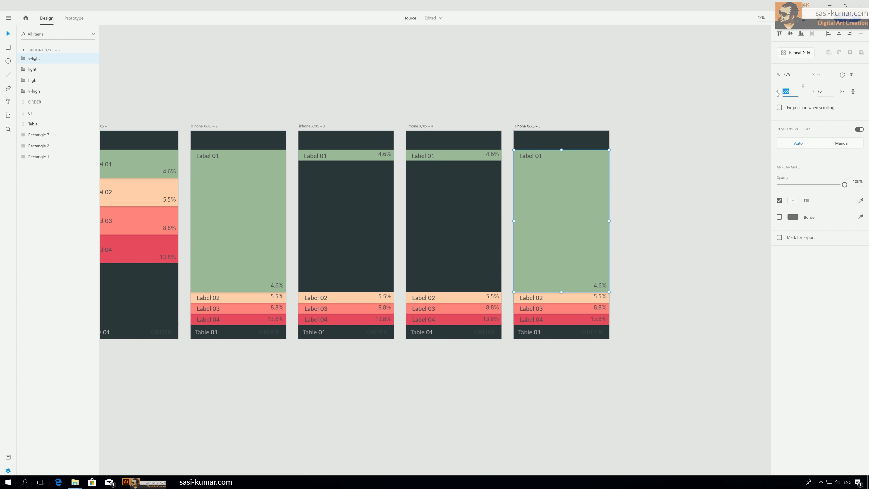
text(12)
key(Return)
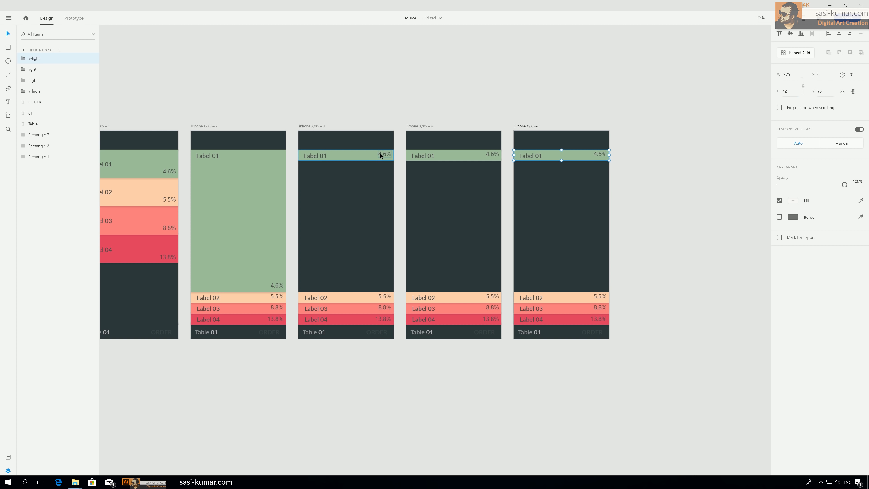
Step: Move the Label 01 text up to Y 76.25 inside its band on the iPhone X/XS – 3 and – 4 artboards
click(322, 159)
double_click(318, 158)
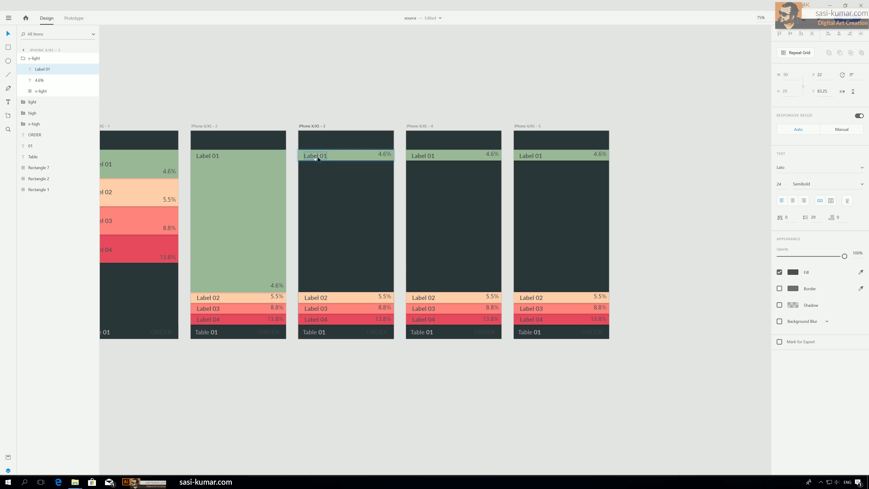
drag(320, 157, 320, 157)
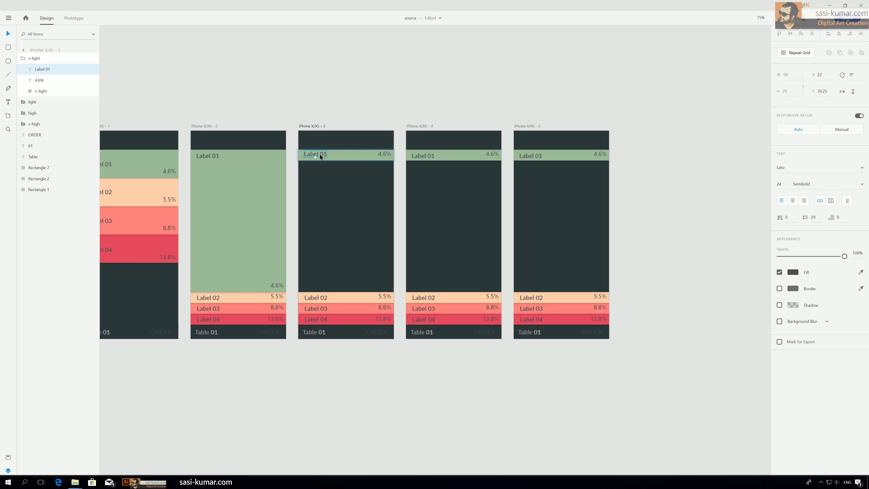
double_click(425, 156)
drag(424, 155, 424, 154)
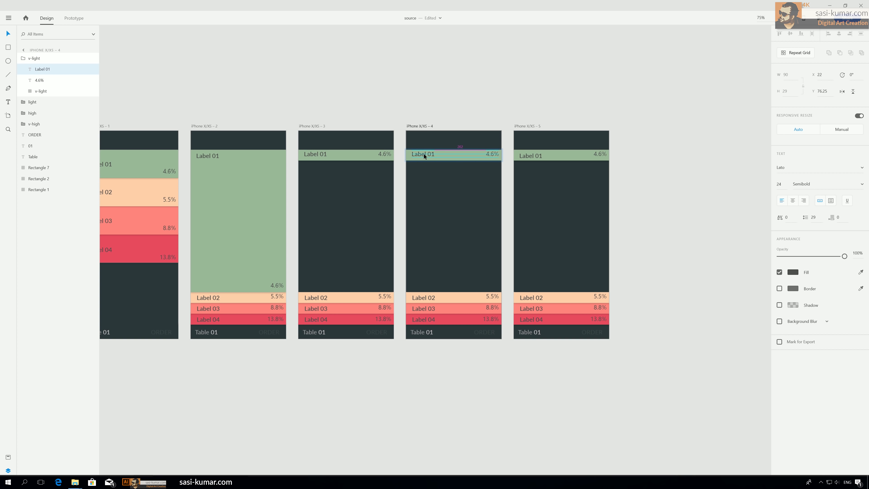
Step: Move the Label 01 text on the iPhone X/XS – 5 artboard up to line up with the 4.6% value
double_click(537, 157)
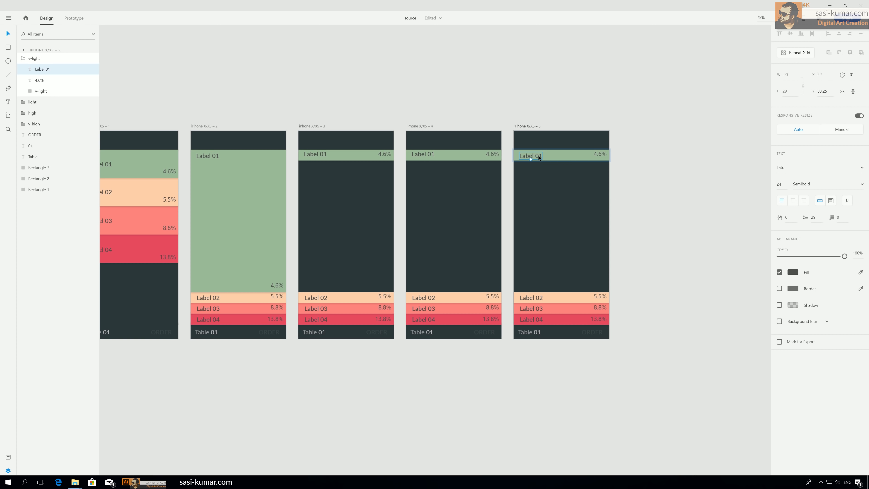
drag(538, 154, 539, 155)
click(671, 172)
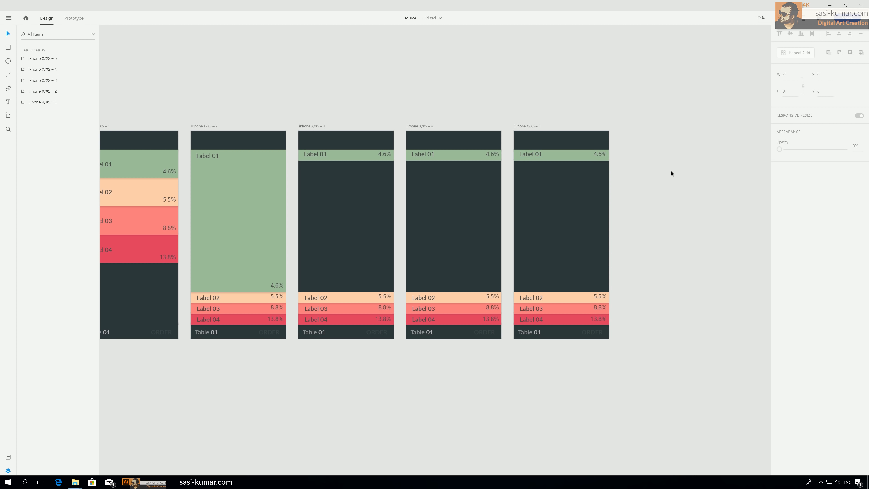
Step: Set the height of the Label 02 band on the iPhone X/XS – 3 artboard to 555
click(352, 297)
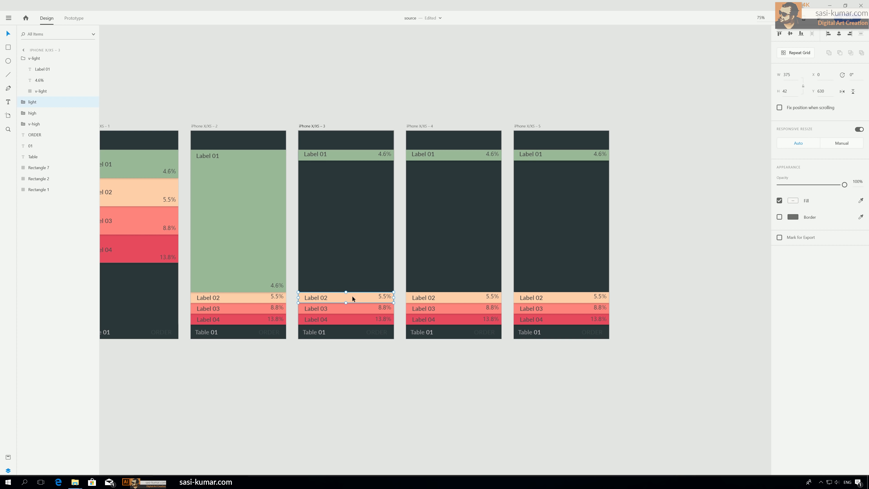
click(256, 256)
click(340, 296)
text(555)
key(Return)
click(535, 374)
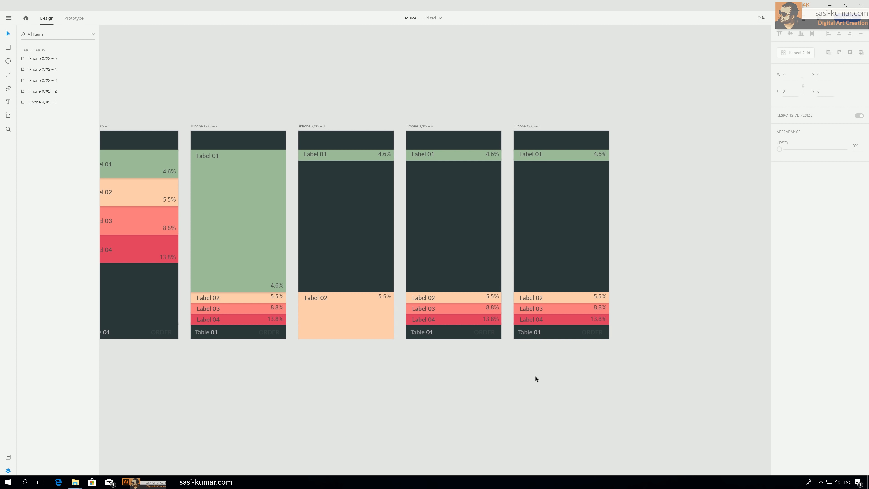
Step: Move the Label 02 bands on the iPhone X/XS – 3 and – 4 artboards up to Y 117, directly below Label 01
click(342, 312)
drag(321, 298, 322, 167)
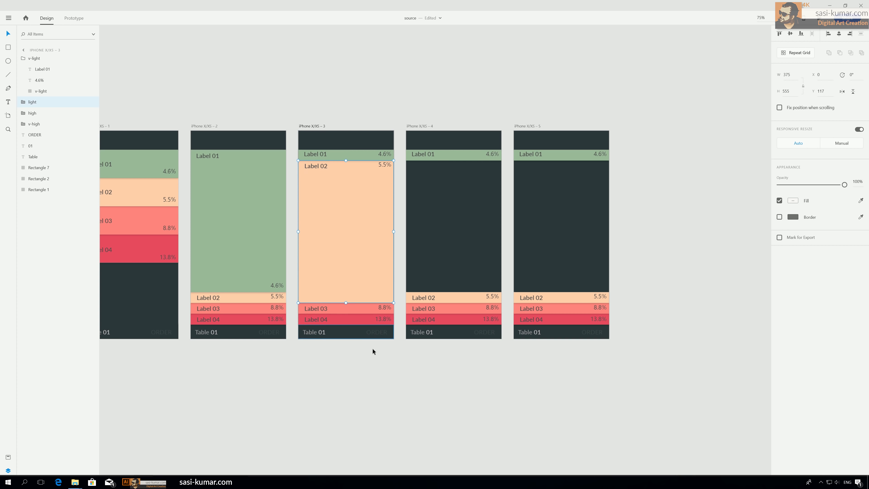
click(393, 410)
click(443, 298)
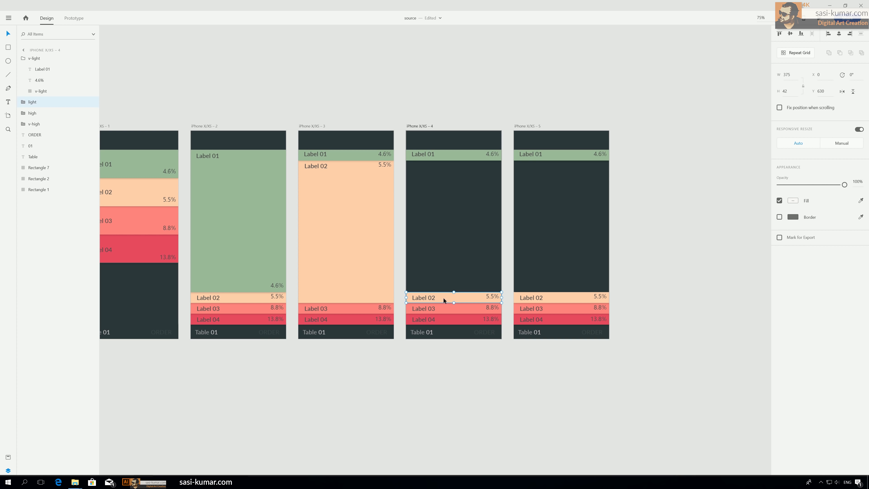
drag(443, 298, 444, 171)
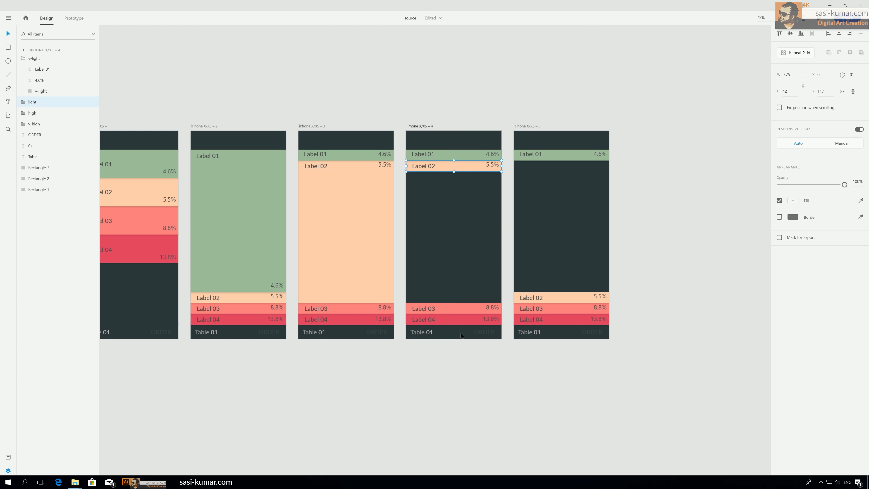
Step: Set the height of the Label 03 band on the iPhone X/XS – 4 artboard to 555, keeping its opacity at 100%
click(456, 311)
key(5)
key(5)
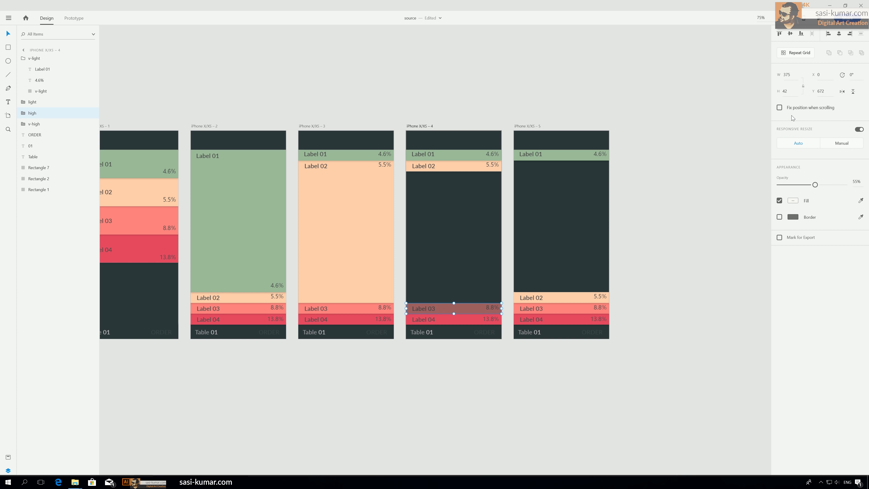
key(0)
click(786, 91)
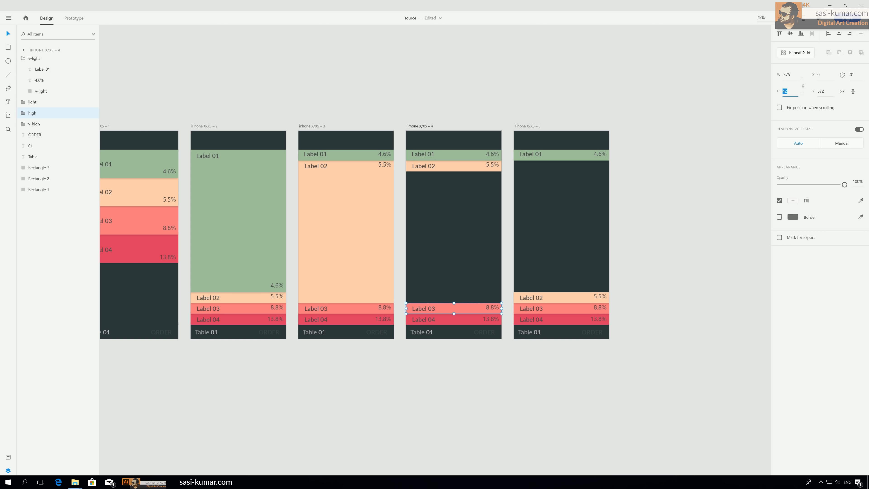
text(555)
key(Return)
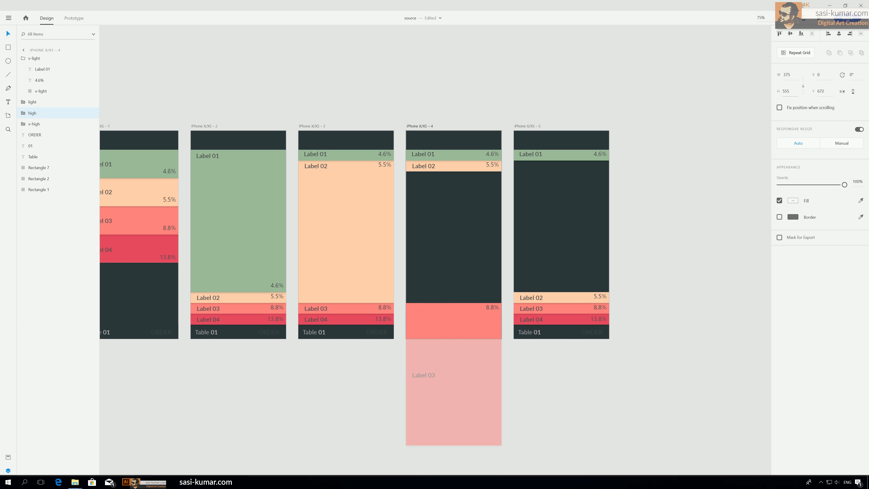
Step: Move the Label 03 band on the iPhone X/XS – 4 artboard up to Y 159 and its Label 03 text up to Y 161.25
click(472, 345)
click(442, 327)
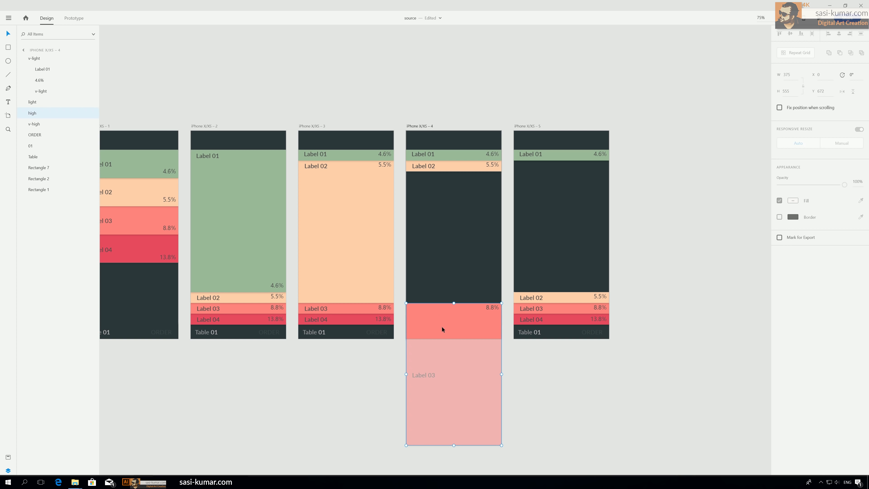
drag(442, 326, 433, 194)
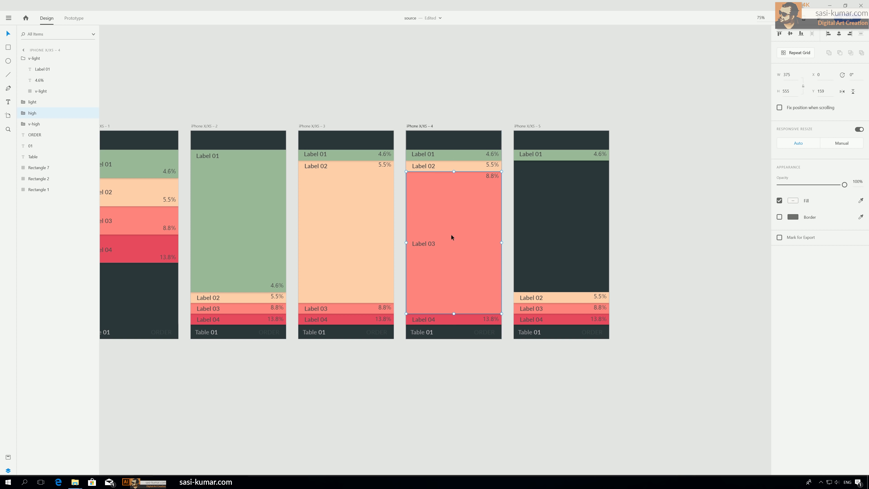
click(563, 404)
double_click(432, 245)
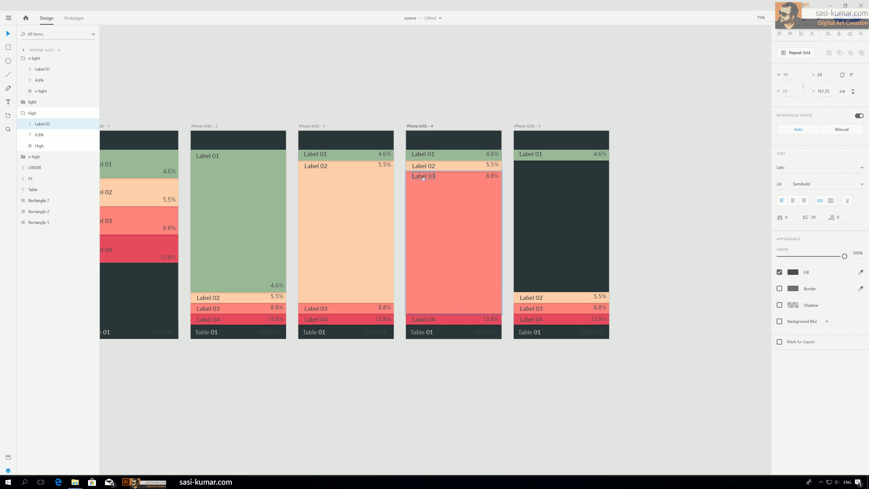
click(624, 407)
Step: Move the Label 02 and Label 03 bands on the iPhone X/XS – 5 artboard together up to Y 117, below Label 01
click(554, 295)
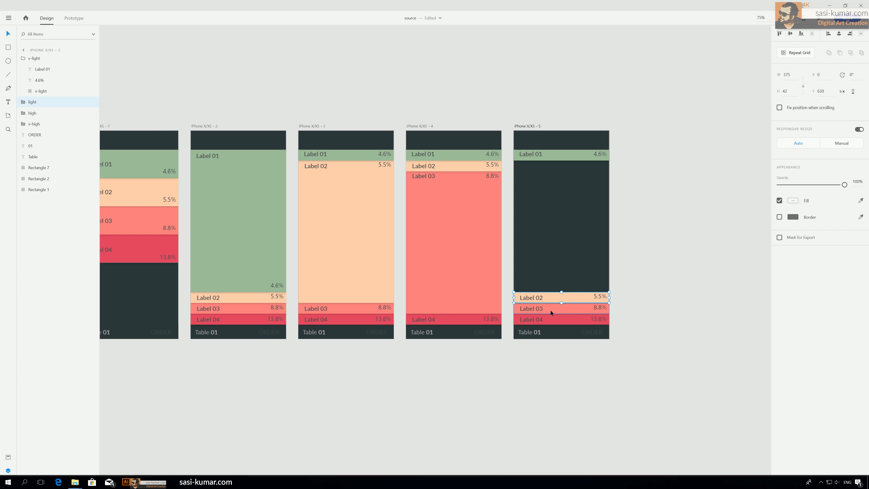
shift+click(550, 311)
drag(539, 299, 539, 166)
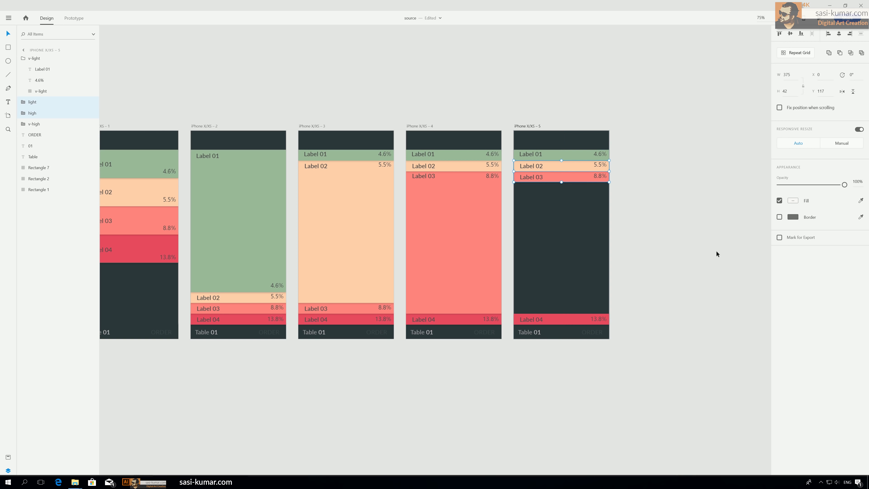
click(538, 342)
Step: Set the height of the Label 04 band on the iPhone X/XS – 5 artboard to 555 and move it up to Y 201
click(560, 319)
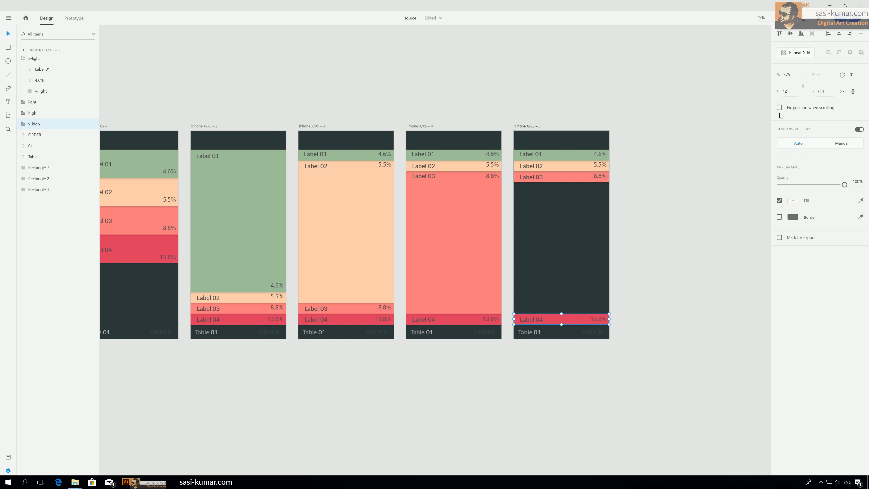
click(787, 92)
text(555)
key(Return)
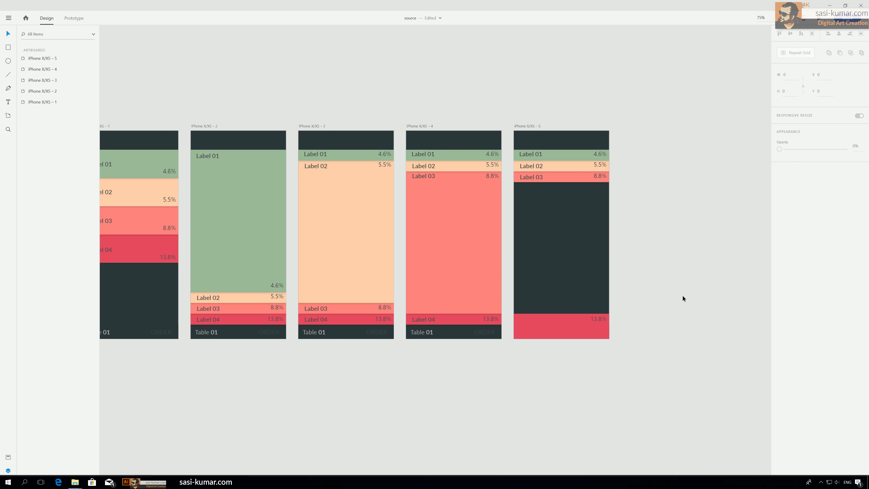
drag(587, 334, 573, 195)
click(702, 223)
Step: Move the Label 04 text to the top of its band on the iPhone X/XS – 5 artboard, level with the 13.8% value
click(536, 321)
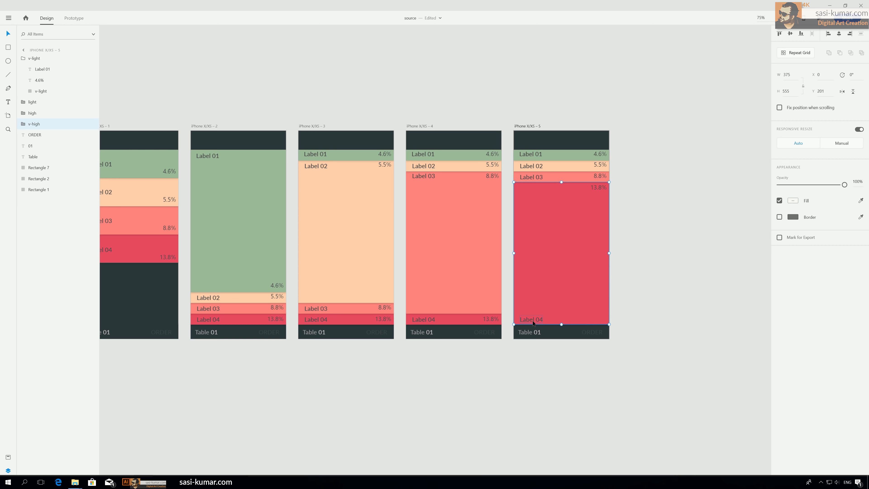
double_click(532, 320)
drag(533, 320, 531, 189)
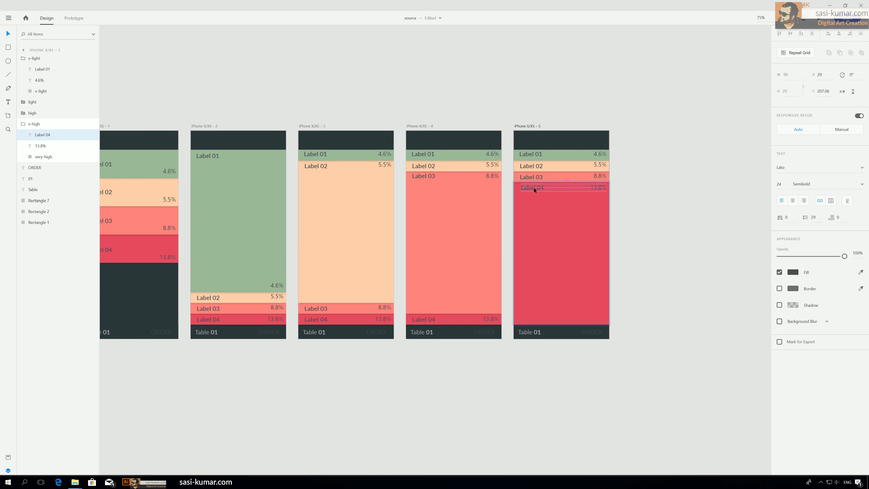
drag(532, 188, 533, 188)
click(661, 234)
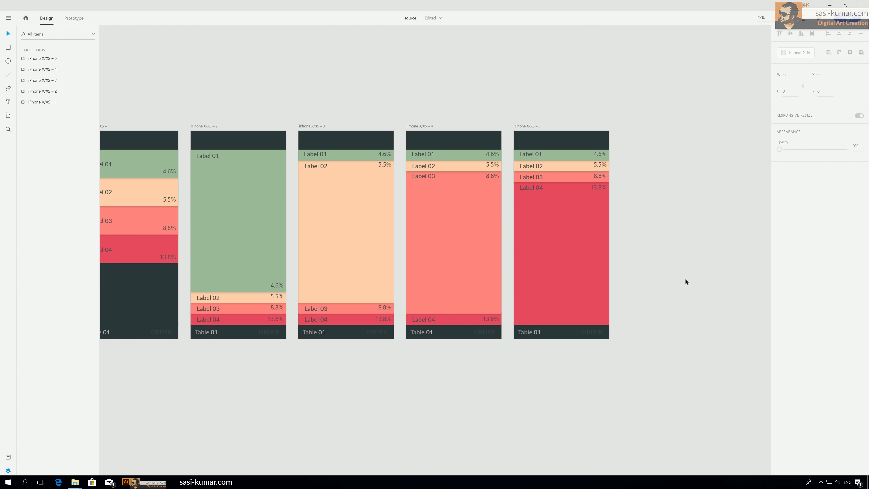
Step: Move the 4.6% text on the iPhone X/XS – 2 artboard to the top of its band, level with Label 01
double_click(276, 284)
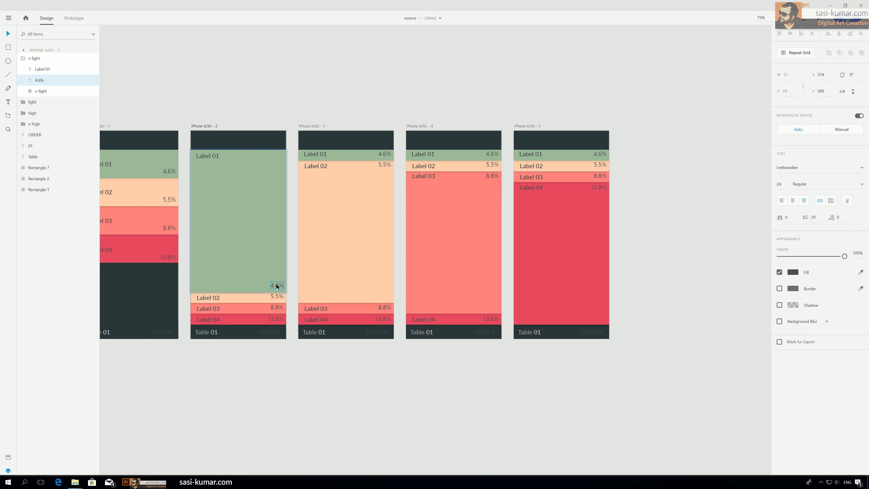
drag(276, 284, 274, 154)
click(288, 91)
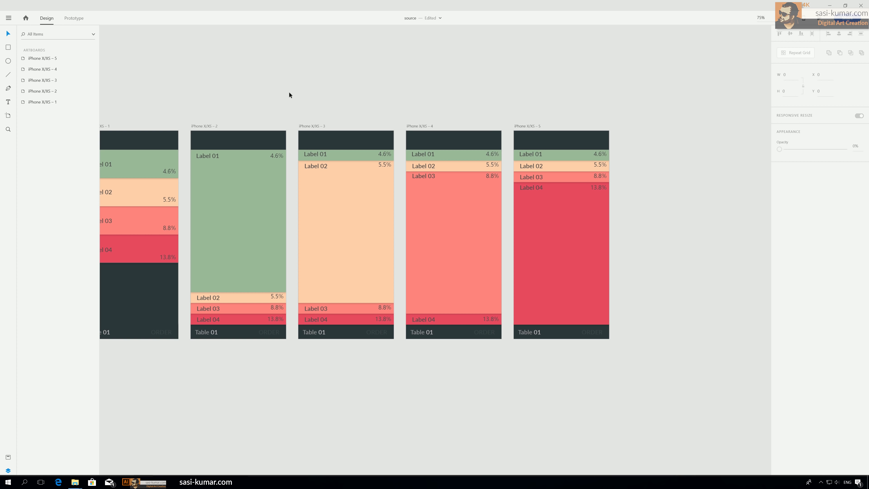
Step: Create a prototype link from the Label 01 band on iPhone X/XS – 1 to iPhone X/XS – 2 with Tap, Auto-Animate, Wind Up easing and 0.3 s
drag(251, 96, 324, 86)
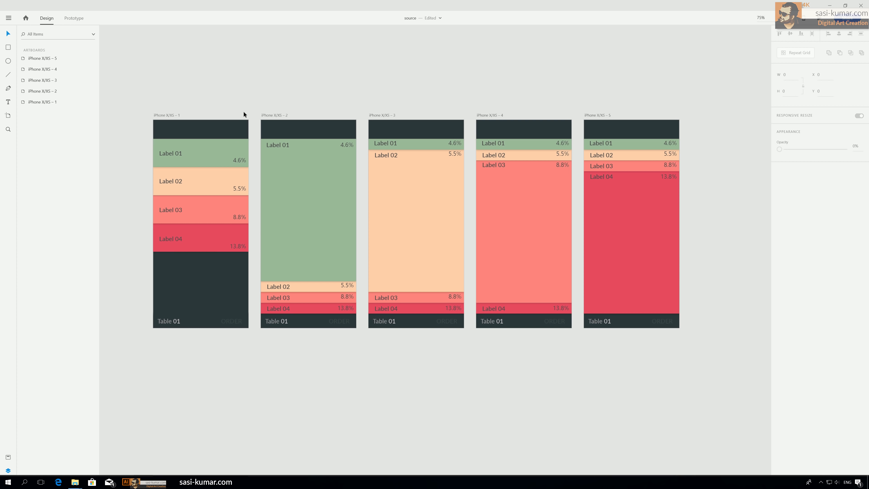
drag(304, 81, 304, 86)
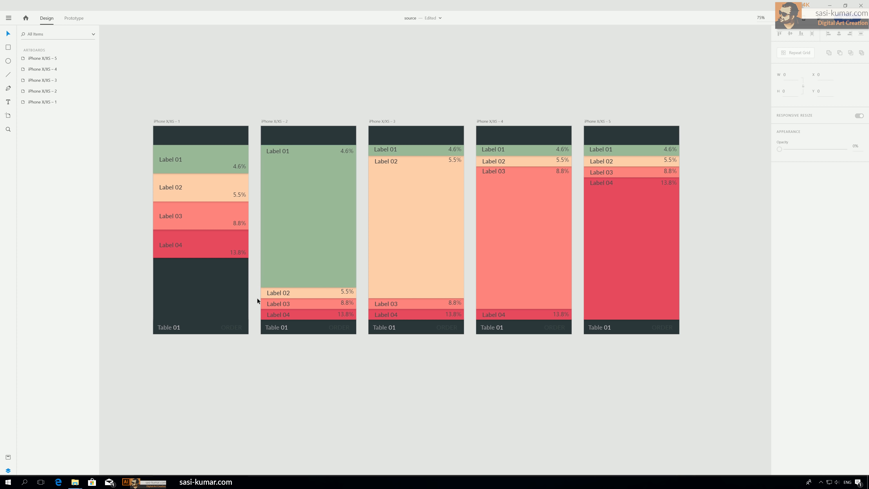
click(198, 161)
scroll(264, 92, left, 1)
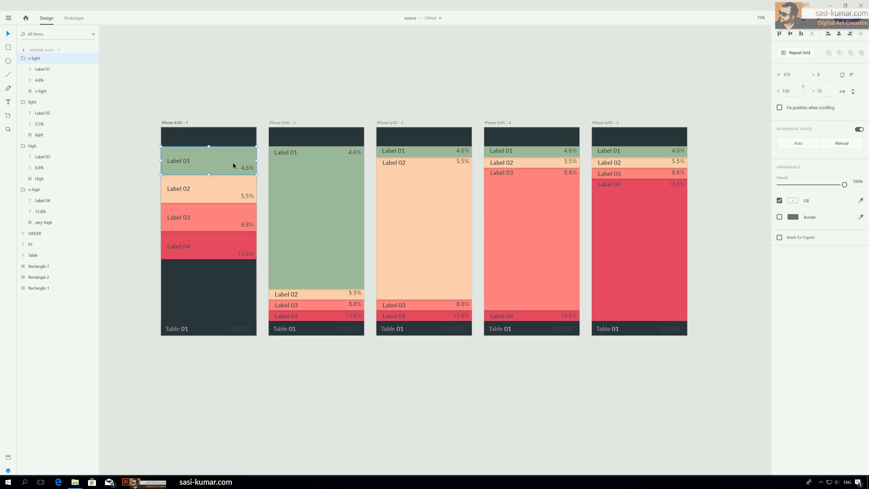
click(77, 21)
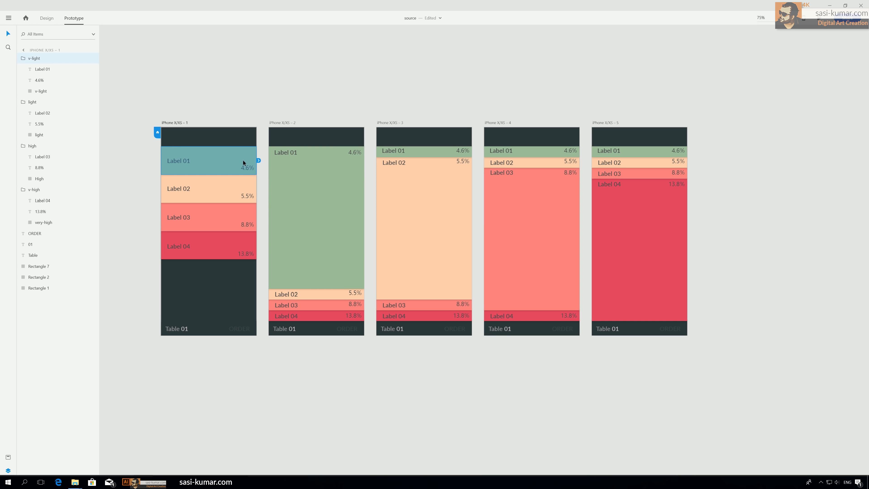
drag(258, 161, 312, 231)
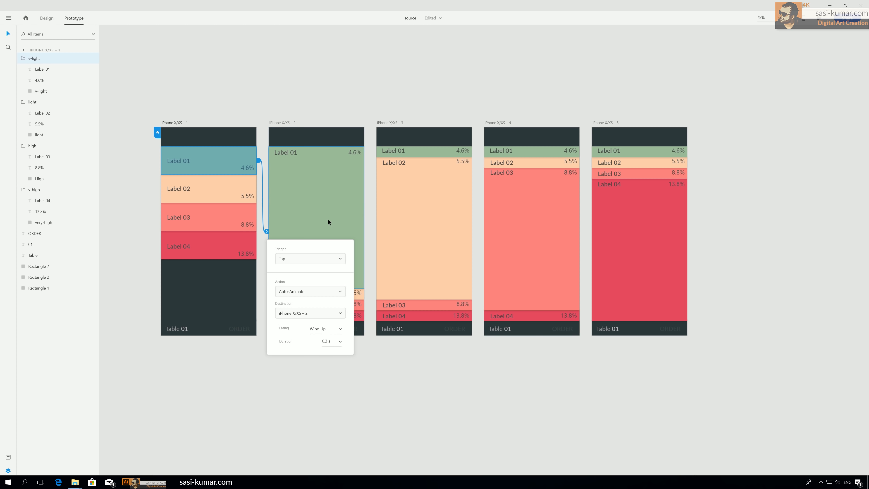
click(307, 262)
click(307, 262)
click(340, 332)
click(341, 331)
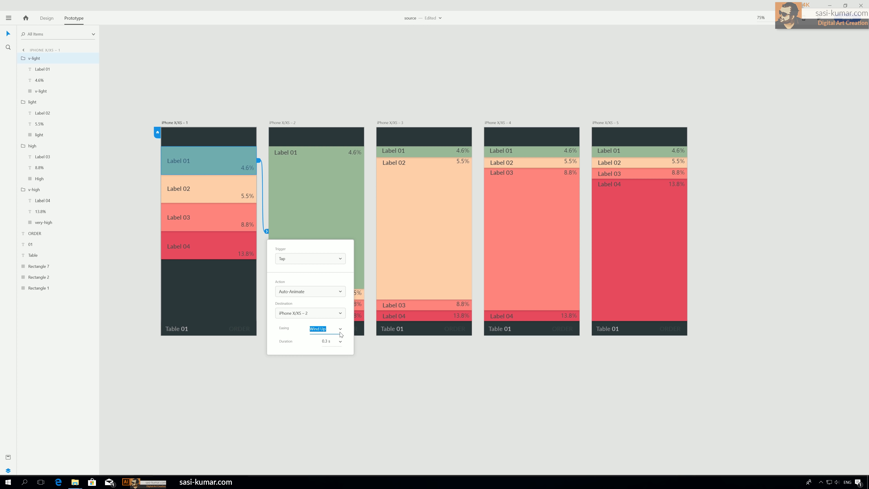
click(353, 365)
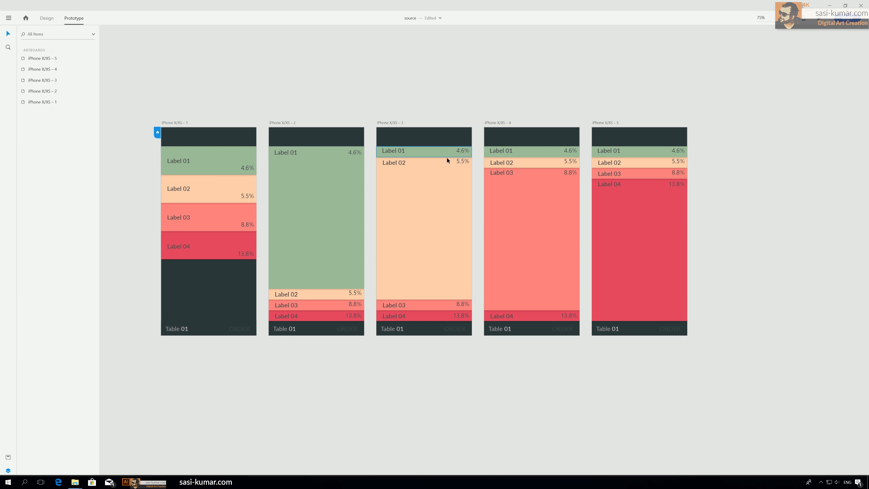
Step: Link the Label 01 bands on the iPhone X/XS – 3, – 4 and – 5 artboards to iPhone X/XS – 2
click(441, 153)
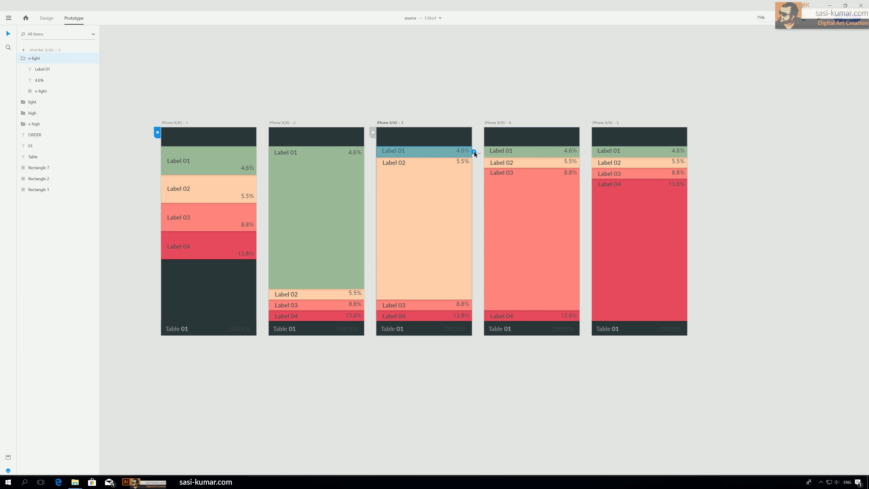
drag(474, 151, 322, 215)
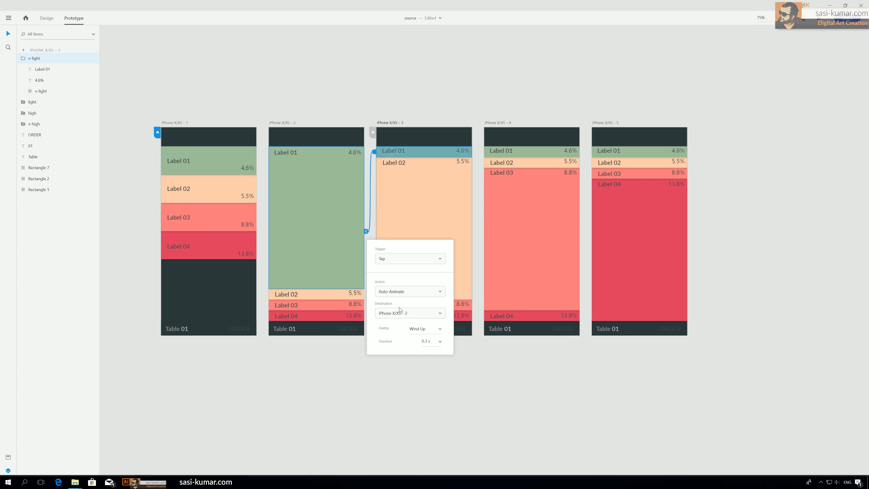
click(558, 153)
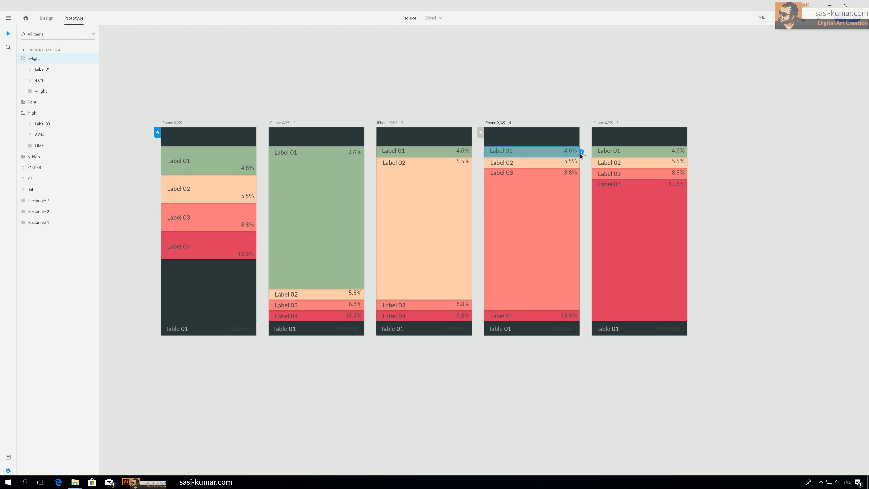
drag(580, 151, 331, 211)
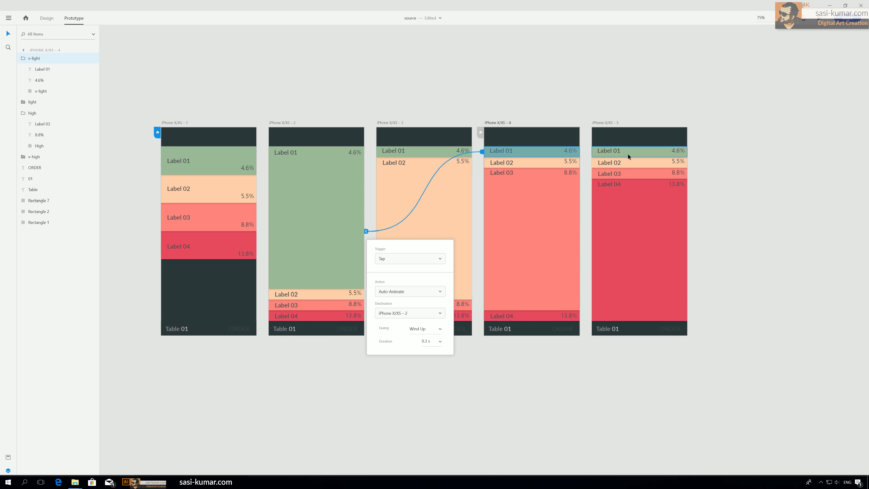
click(670, 152)
drag(688, 151, 337, 202)
Step: Link the Label 02 band on the iPhone X/XS – 1 artboard to iPhone X/XS – 3 with a Tap Auto-Animate transition
click(197, 193)
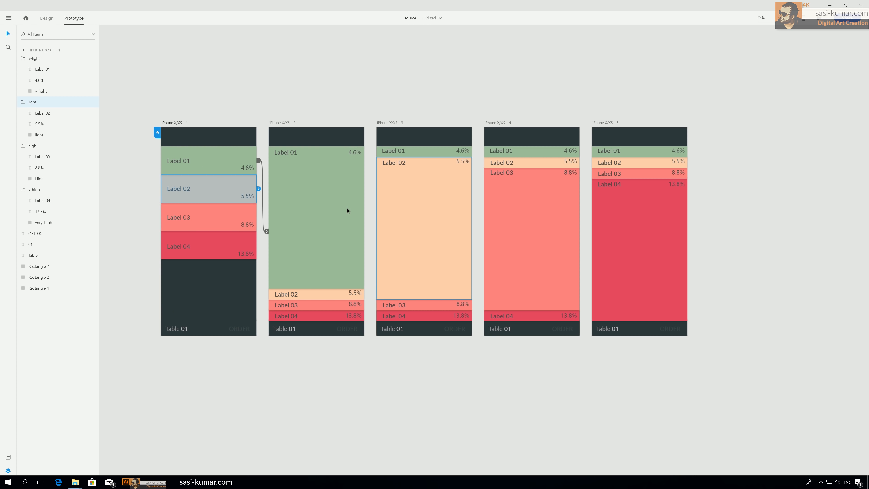
drag(257, 189, 431, 206)
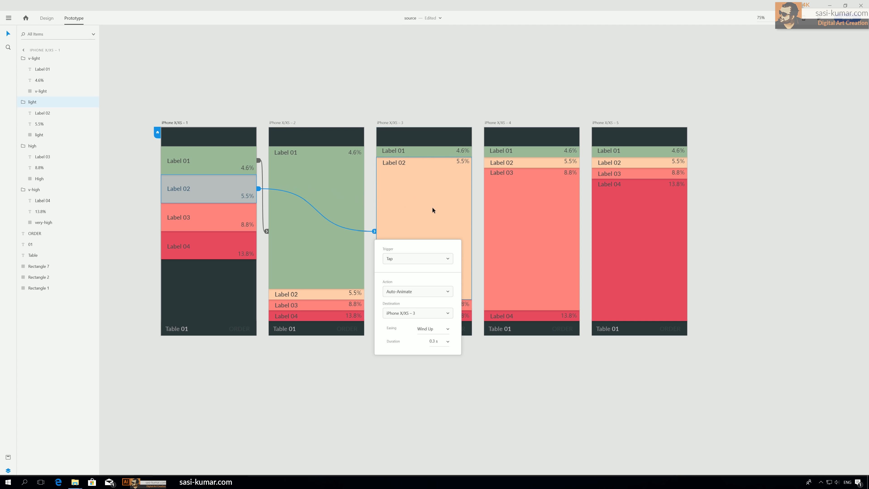
Step: Link the Label 02 bands on the iPhone X/XS – 2, – 4 and – 5 artboards to iPhone X/XS – 3 with Tap Auto-Animate
click(339, 290)
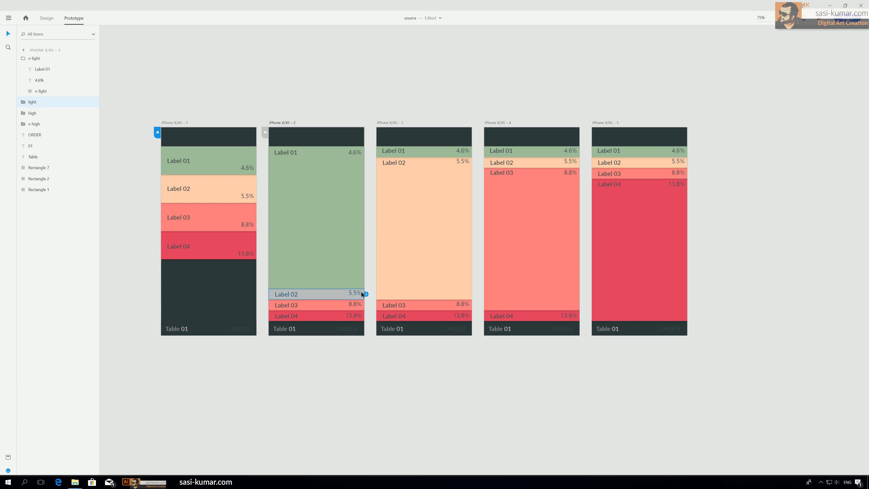
drag(366, 293, 412, 236)
click(561, 166)
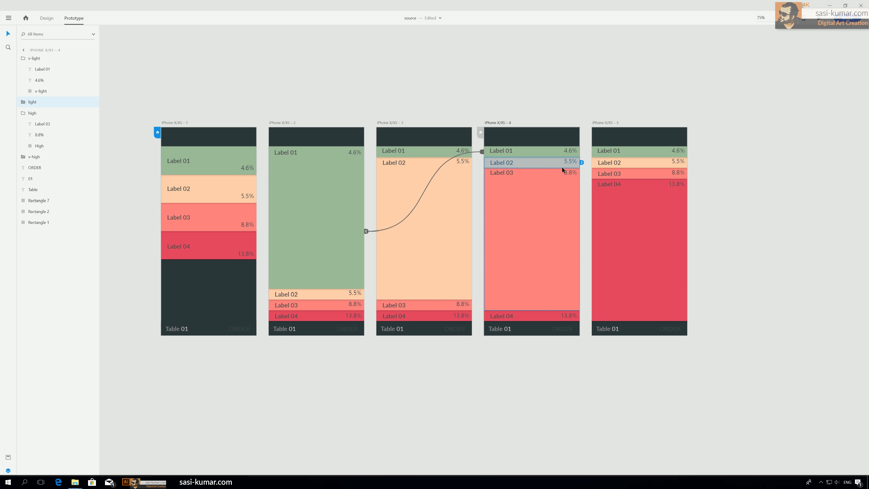
drag(581, 162, 433, 235)
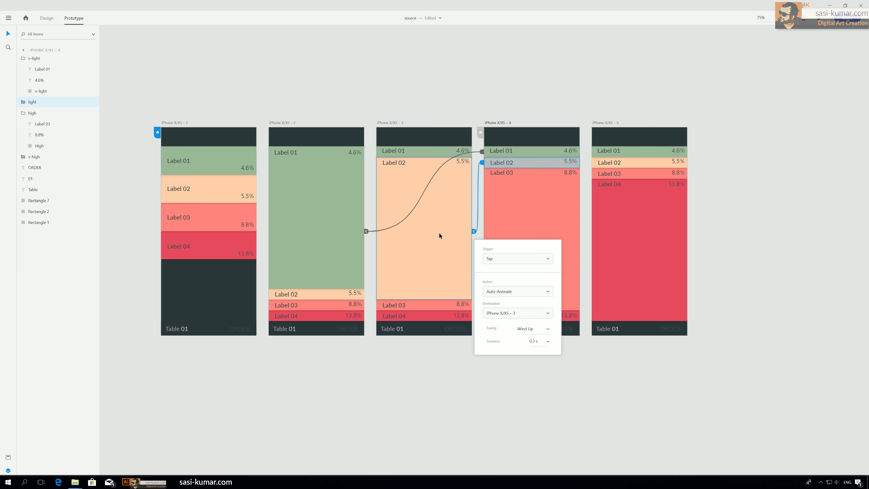
click(626, 166)
drag(689, 162, 435, 229)
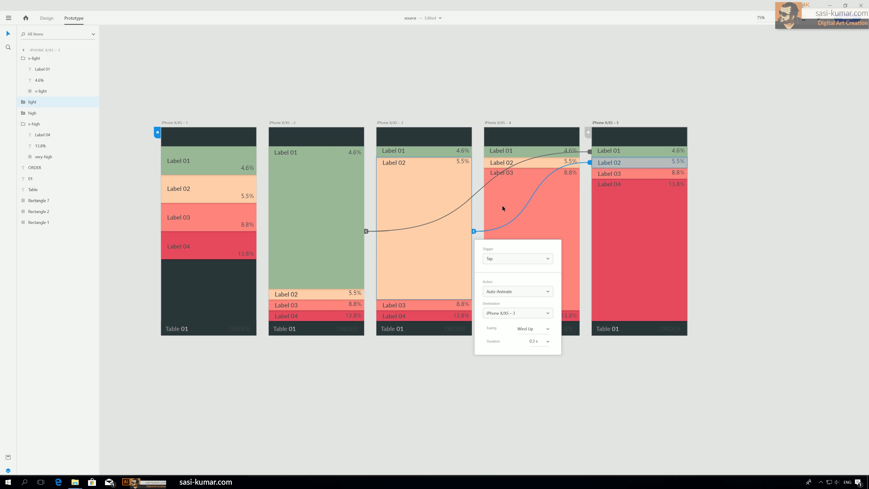
click(503, 165)
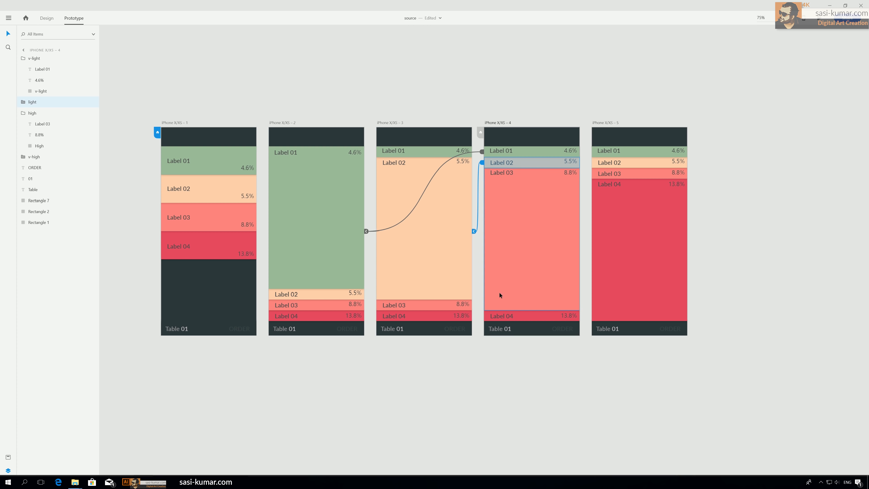
Step: Link the Label 03 bands on the iPhone X/XS – 1, – 2, – 3 and – 5 artboards to iPhone X/XS – 4 with Tap Auto-Animate
click(220, 224)
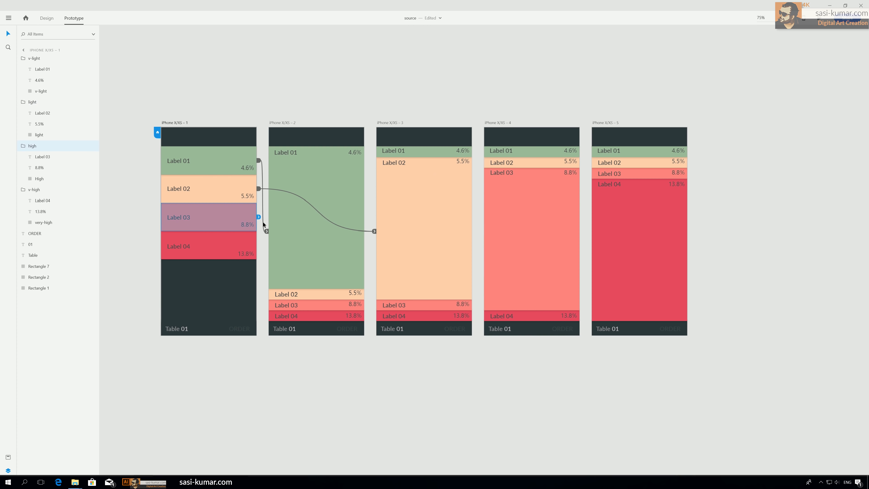
drag(259, 217, 544, 255)
click(356, 305)
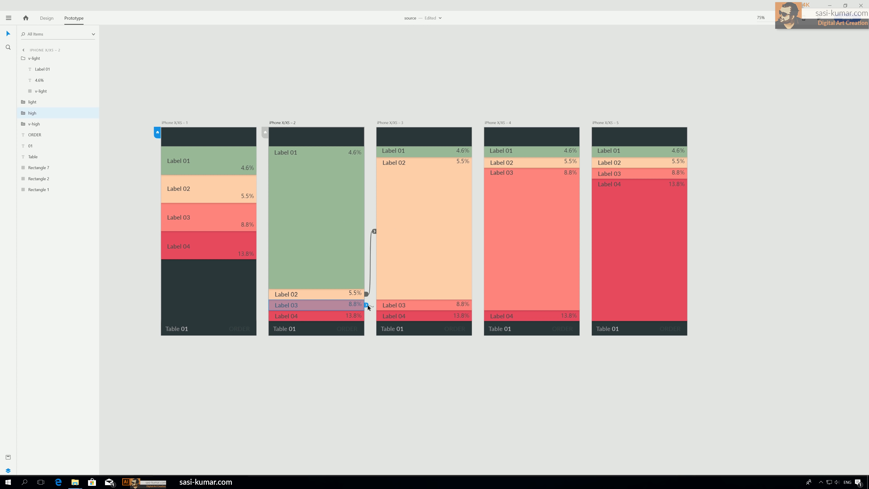
drag(366, 305, 513, 239)
click(463, 305)
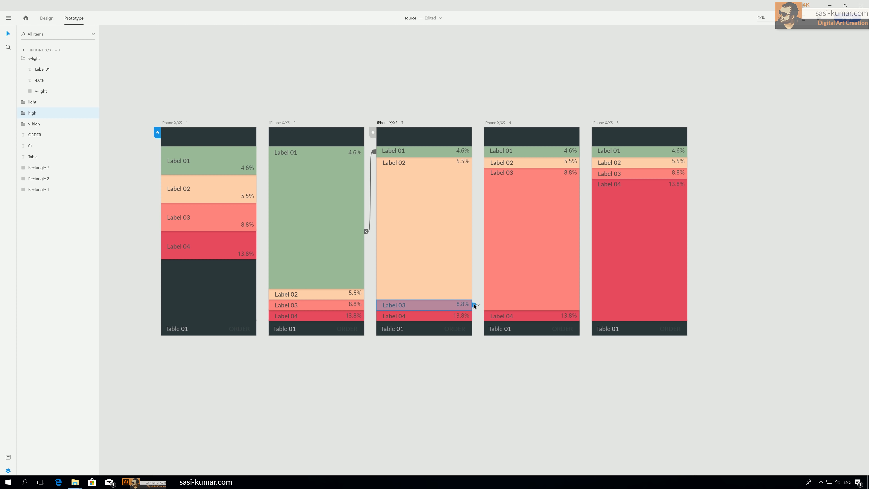
drag(473, 304, 520, 239)
click(680, 172)
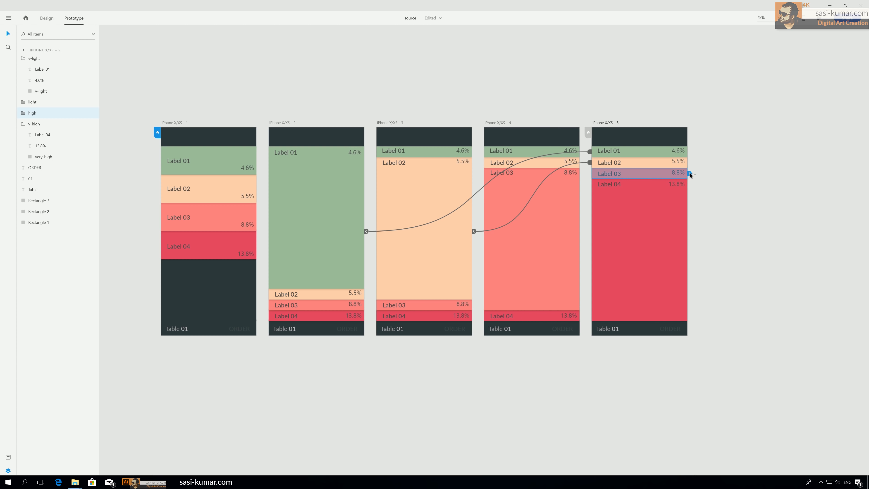
drag(689, 172, 557, 222)
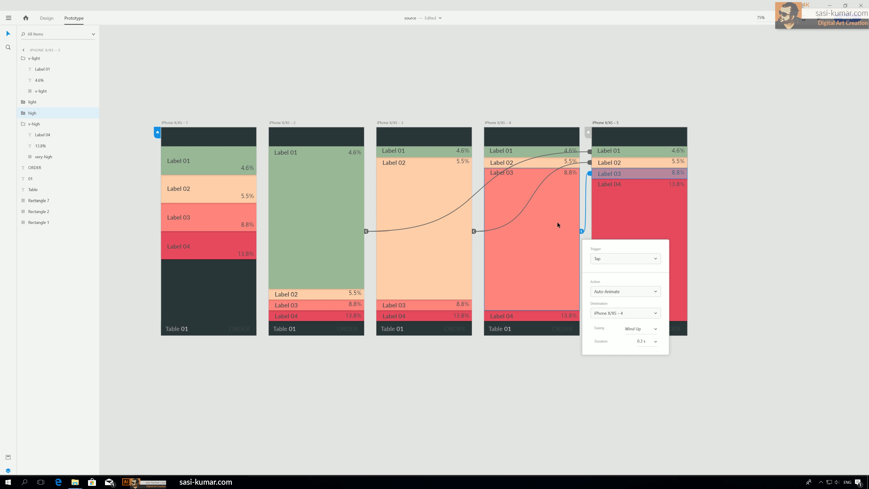
click(538, 386)
Step: Link the Label 04 bands on the iPhone X/XS – 1, – 2, – 3 and – 4 artboards to iPhone X/XS – 5 with Tap Auto-Animate
click(213, 256)
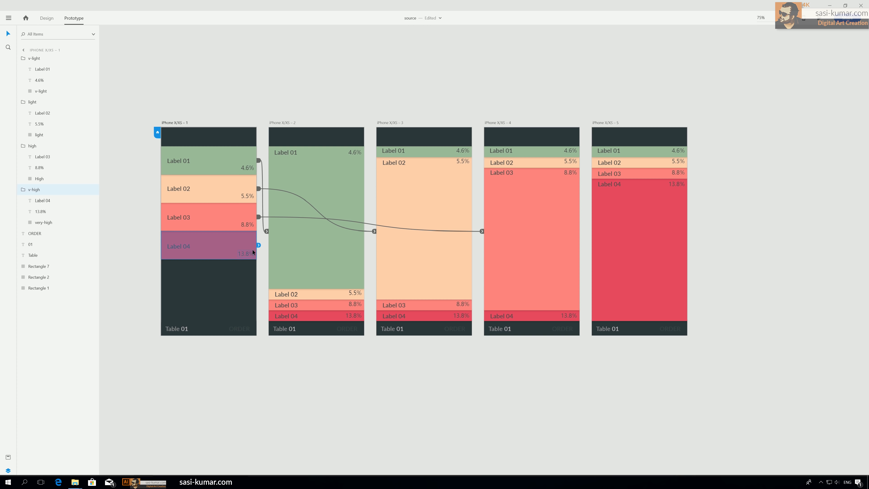
drag(259, 246, 638, 249)
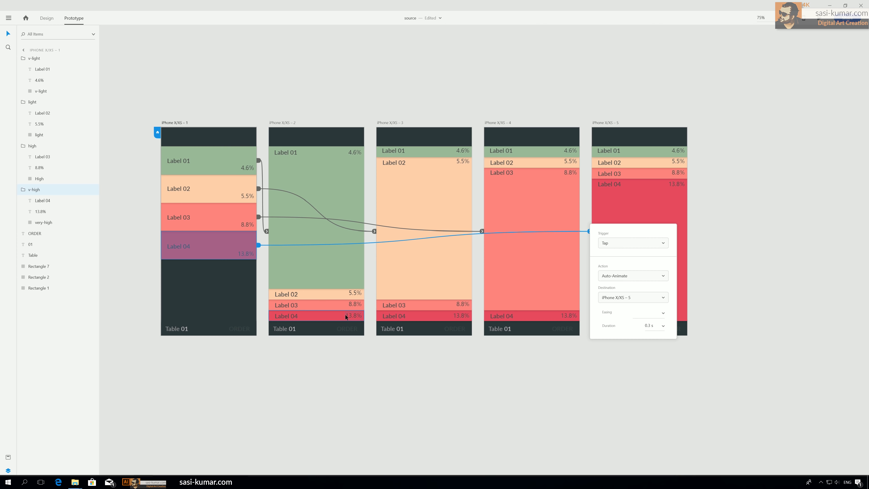
click(347, 317)
drag(367, 315, 633, 273)
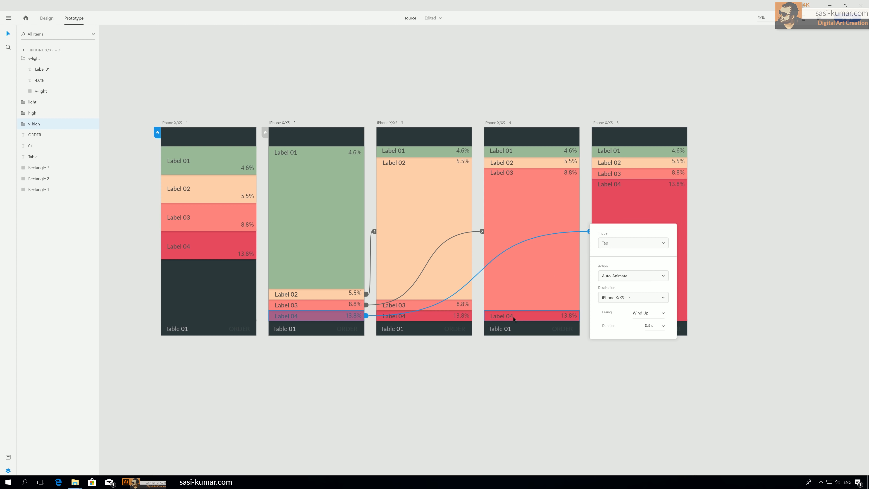
click(470, 317)
drag(474, 316, 640, 277)
click(577, 318)
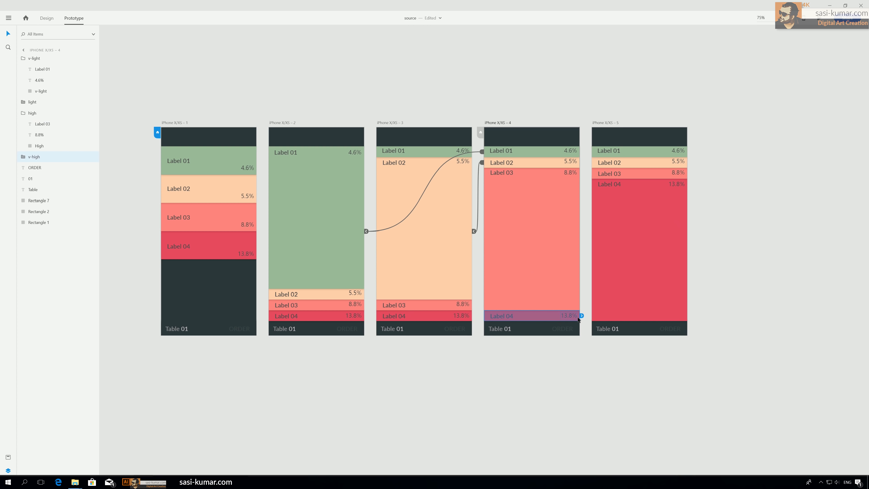
drag(581, 314, 640, 273)
click(774, 320)
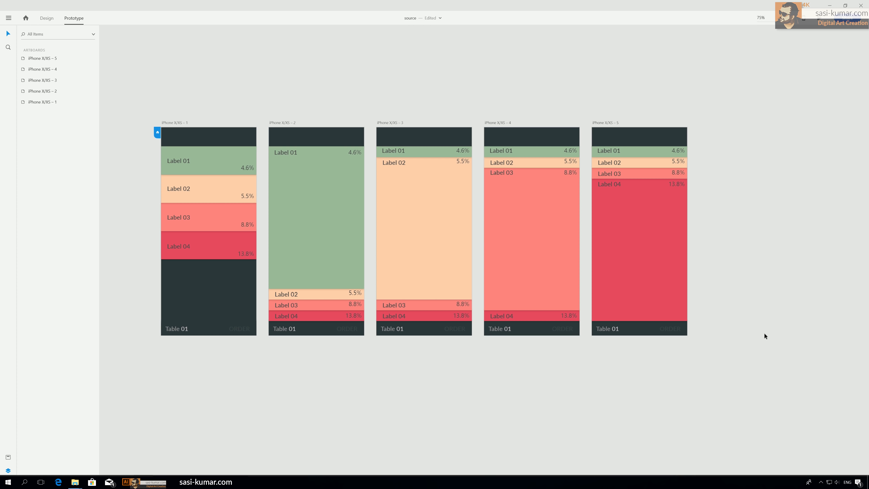
Step: Preview the prototype, test the accordion transitions by tapping through the Label 01 to Label 04 bands, and close the preview
click(819, 20)
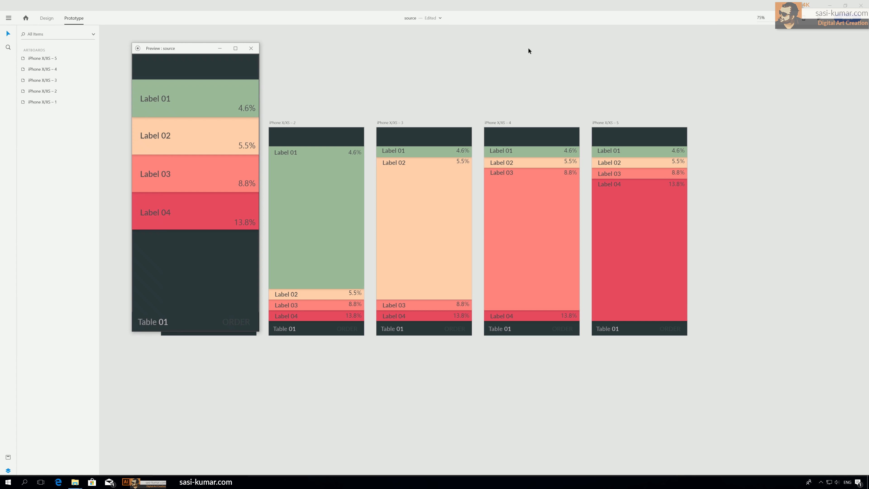
drag(187, 52, 320, 34)
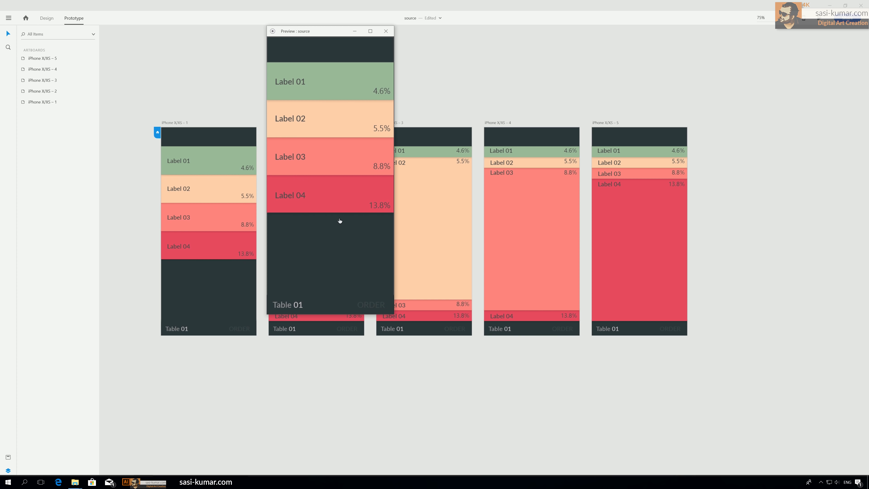
click(310, 84)
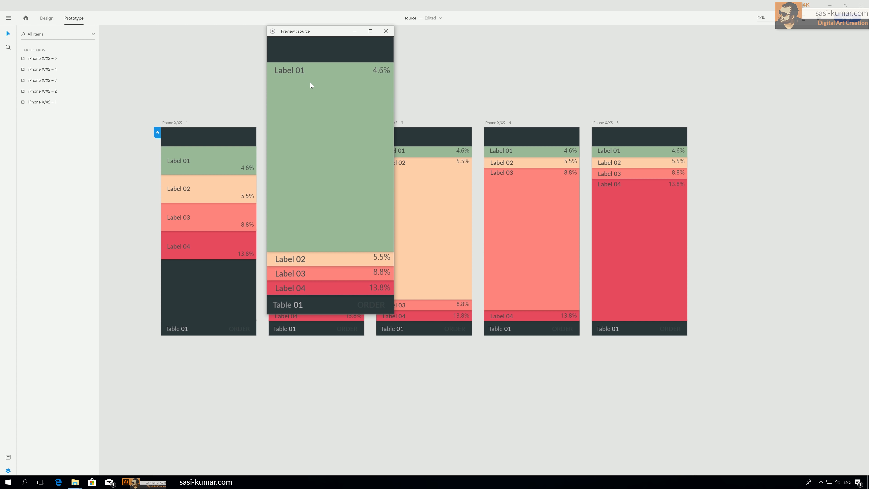
click(327, 271)
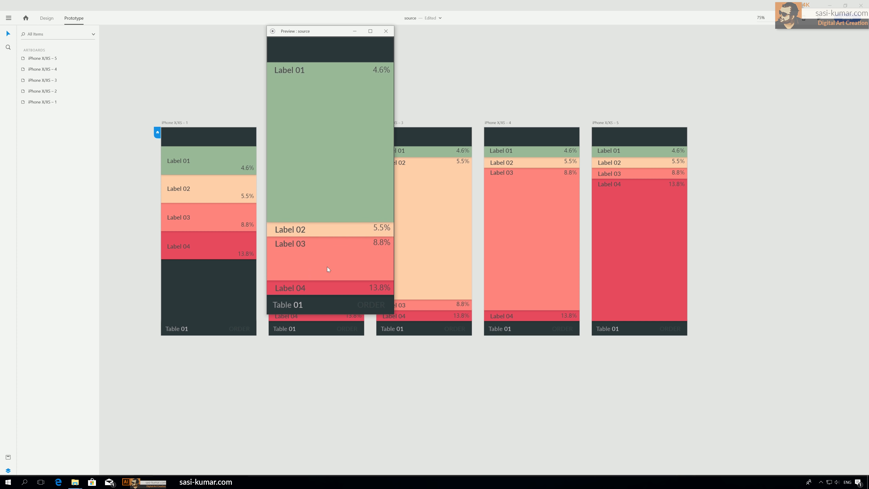
click(332, 89)
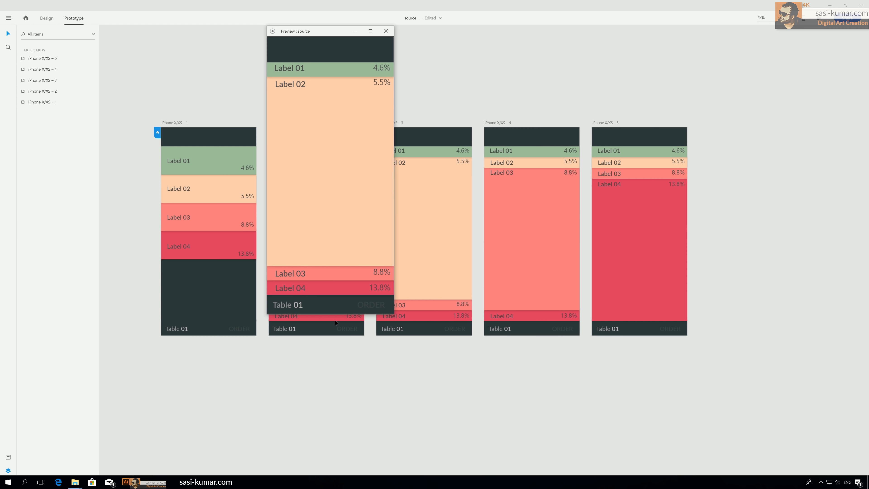
click(325, 288)
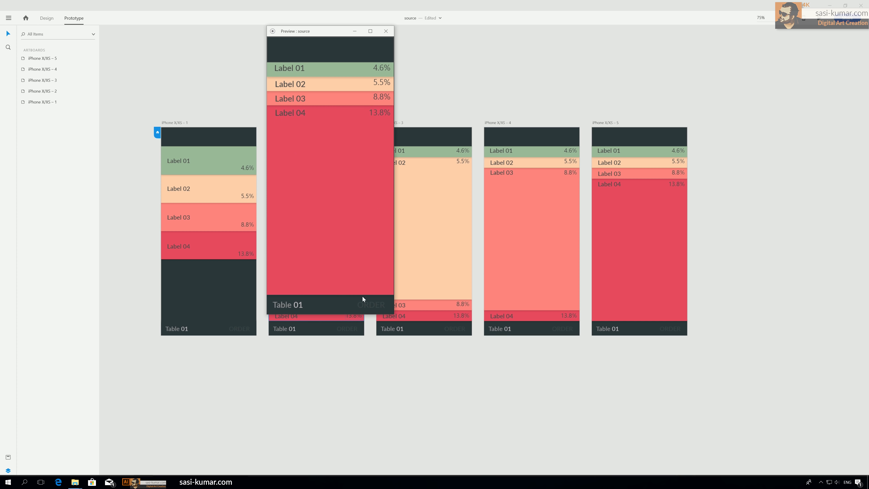
click(336, 86)
click(331, 69)
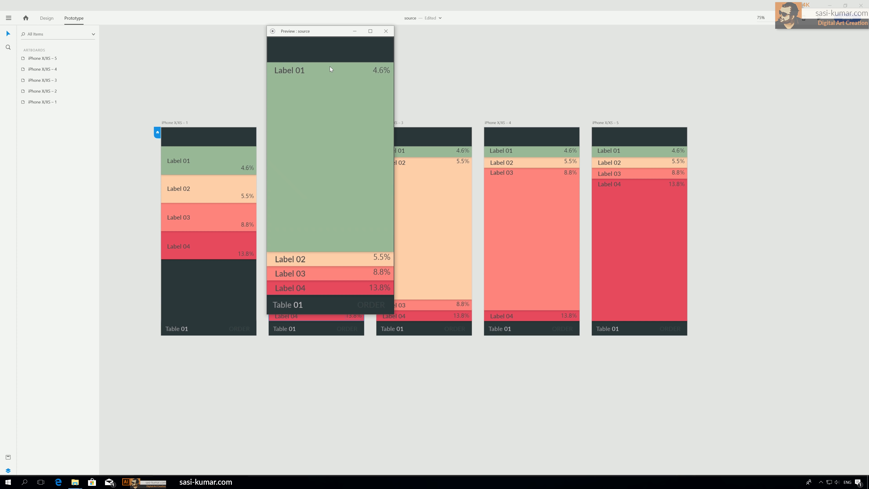
click(350, 276)
click(347, 278)
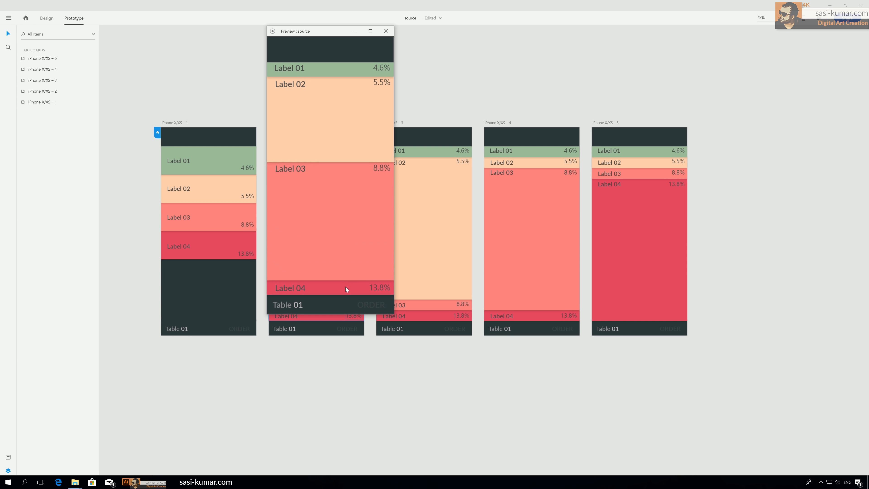
click(346, 288)
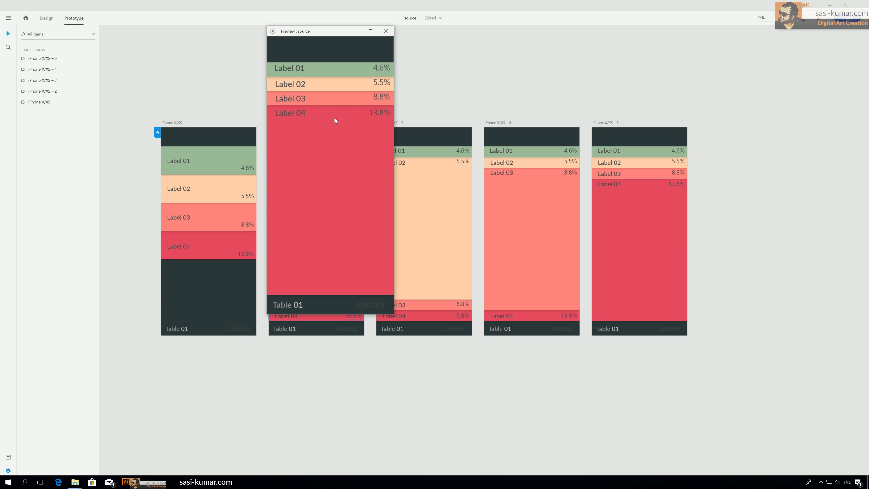
click(334, 98)
click(334, 84)
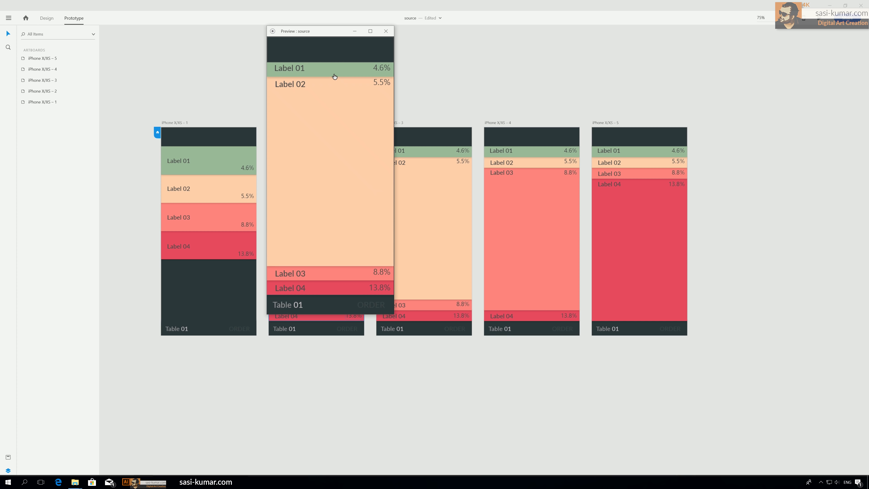
click(334, 75)
click(384, 31)
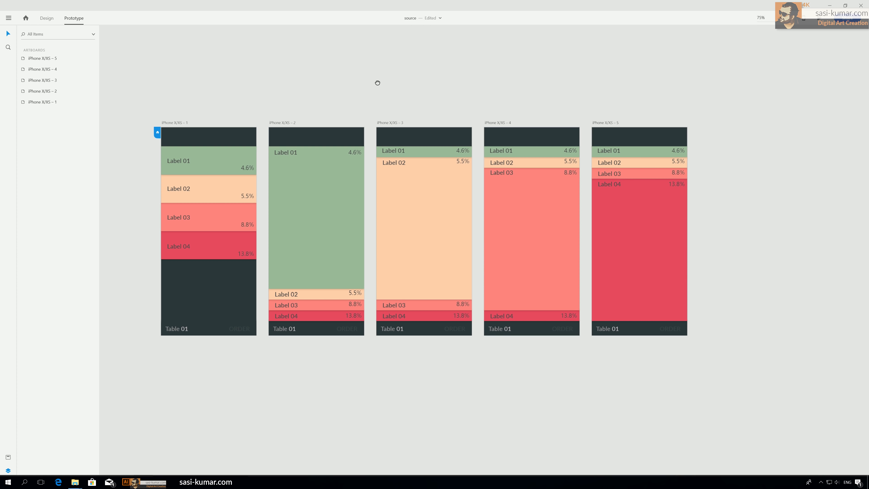
Step: Return to design mode and draw a 112 × 112 square in the expanded Label 01 band of iPhone X/XS – 2
drag(378, 82, 387, 112)
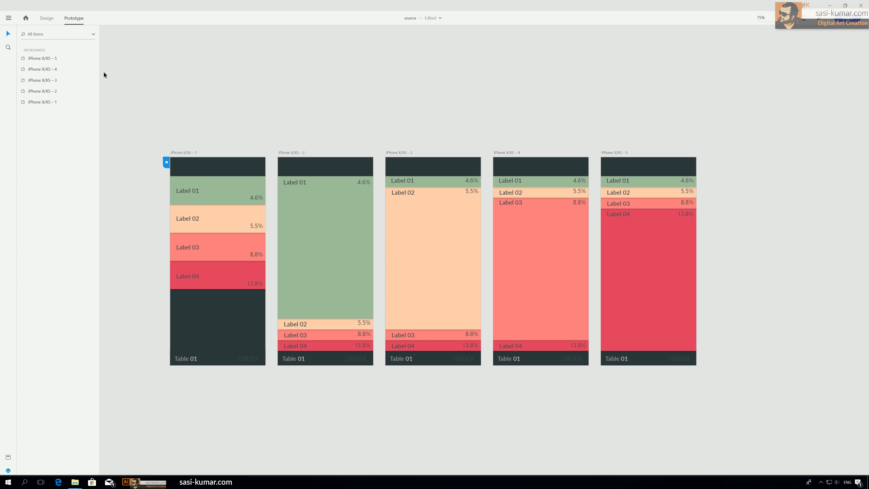
click(46, 18)
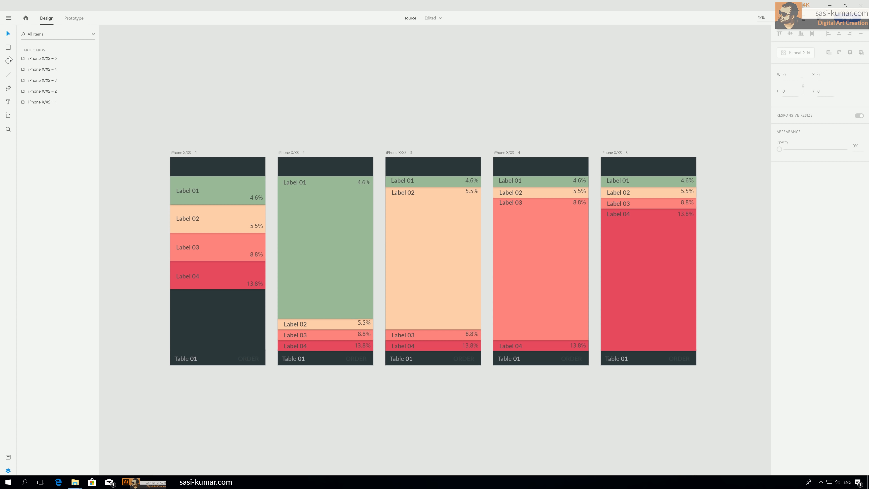
click(8, 48)
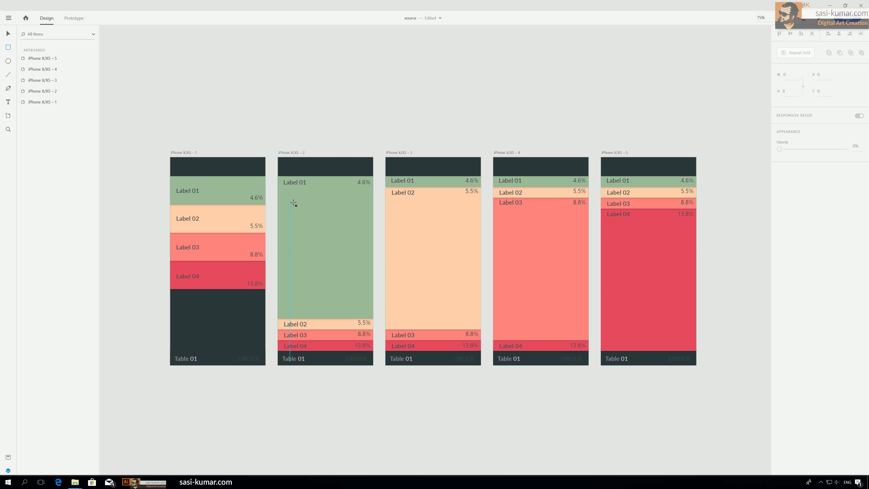
drag(290, 200, 318, 228)
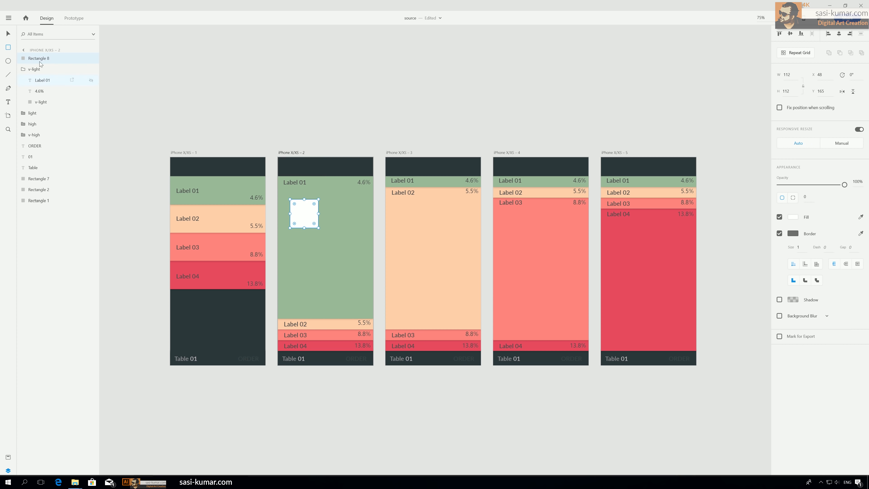
Step: Round the corners of the white square on iPhone X/XS – 2 to a radius of 29
click(8, 33)
click(308, 117)
click(302, 214)
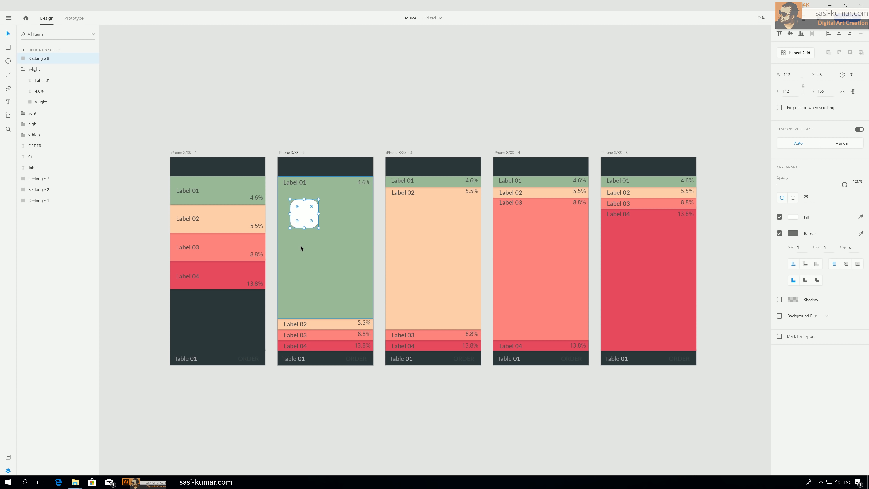
click(290, 111)
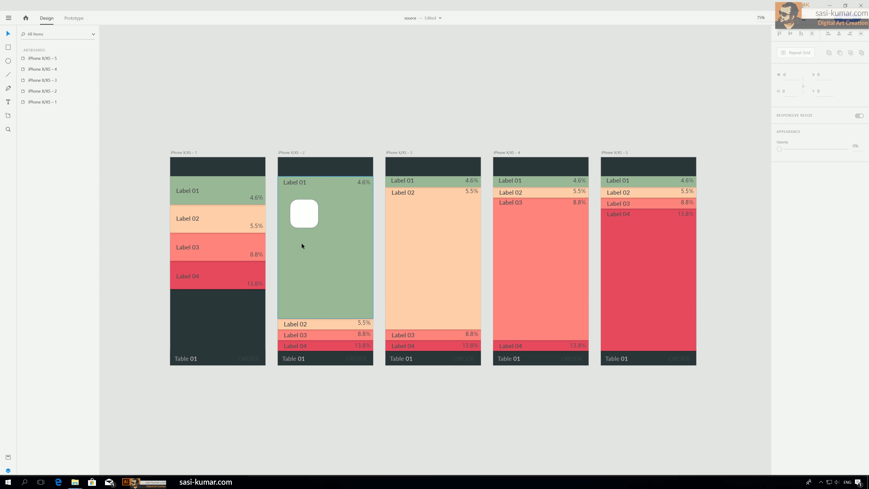
Step: Remove the border from the rounded white square on iPhone X/XS – 2 and turn on its shadow
click(302, 214)
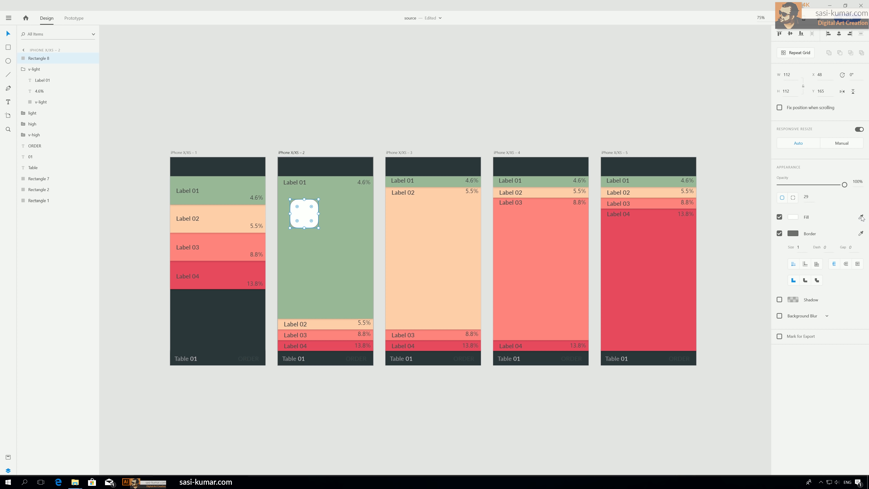
click(779, 233)
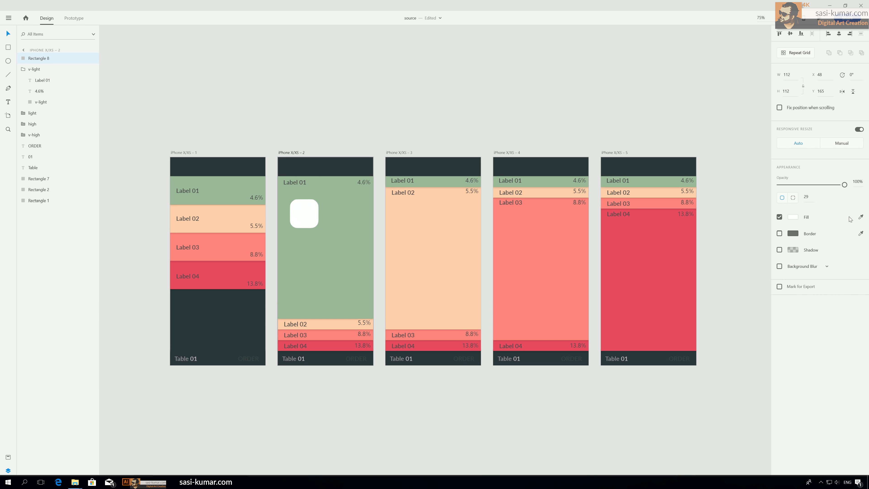
click(779, 250)
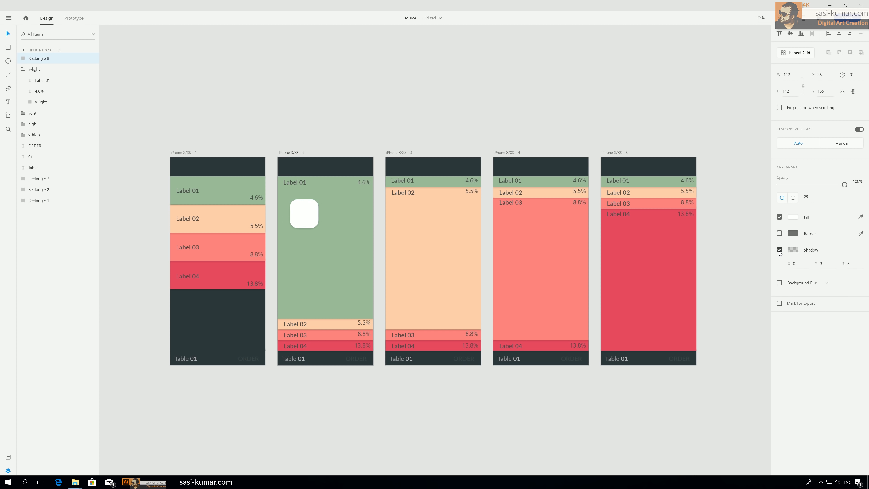
Step: Add the text "B1" in bold Lato 24 and centre it on the white rounded square of iPhone X/XS – 2
click(337, 122)
click(312, 223)
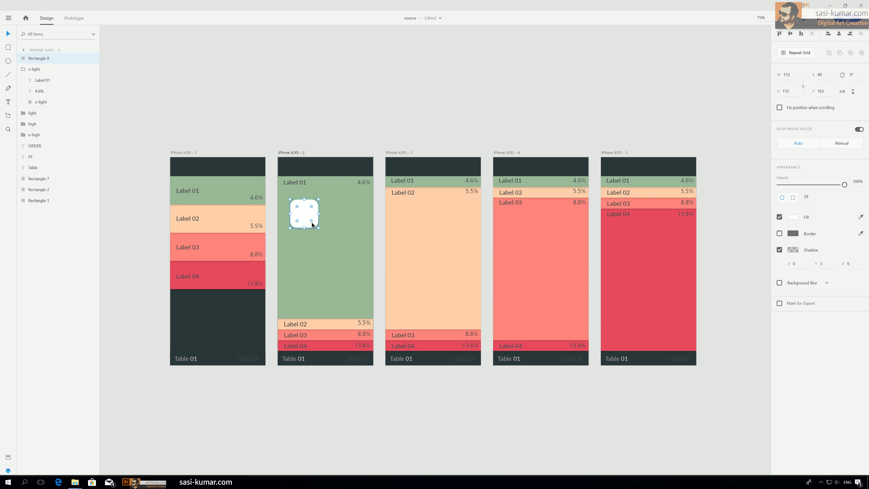
click(326, 129)
key(ctrl+equal)
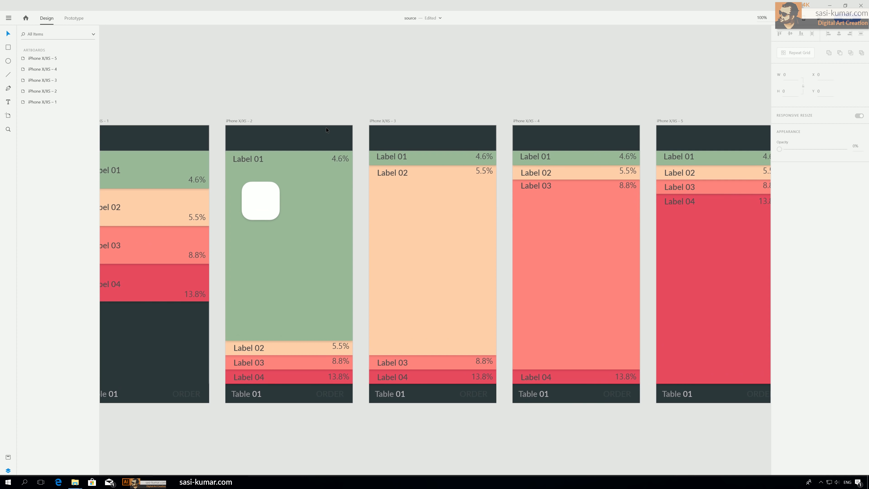
drag(331, 99, 370, 134)
key(ctrl+equal)
key(ctrl+equal)
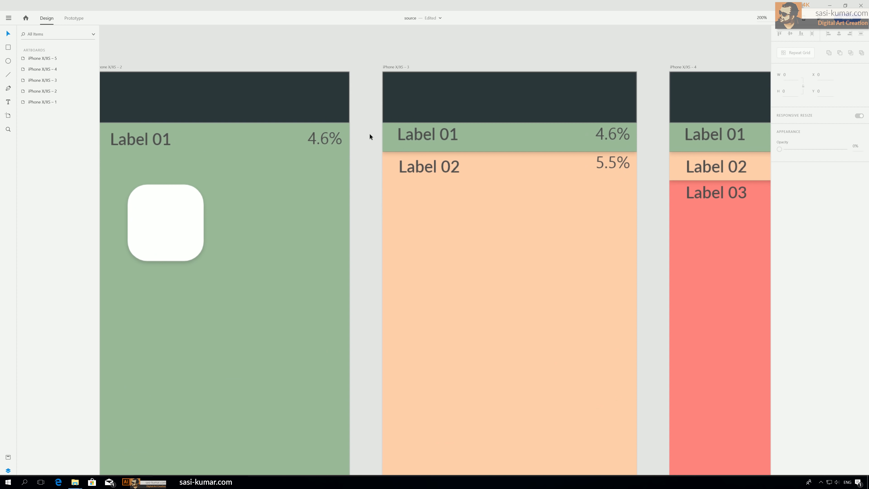
drag(291, 183, 363, 185)
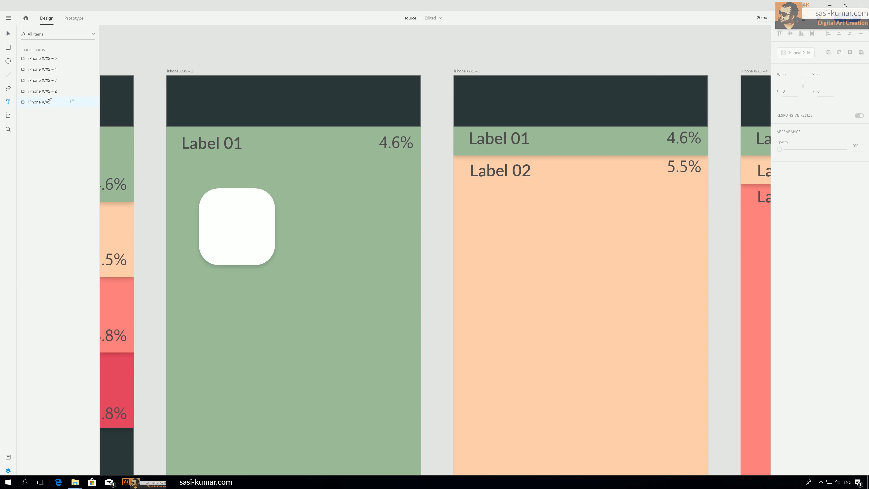
click(231, 59)
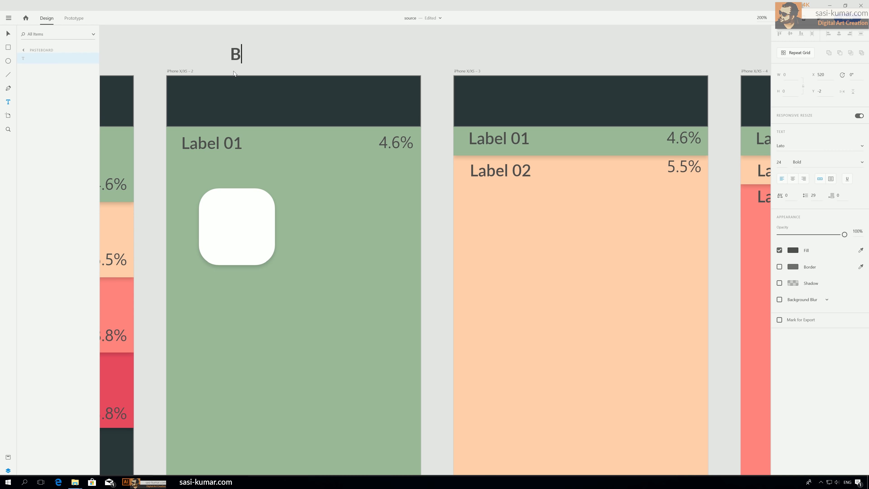
click(8, 33)
drag(233, 216, 236, 228)
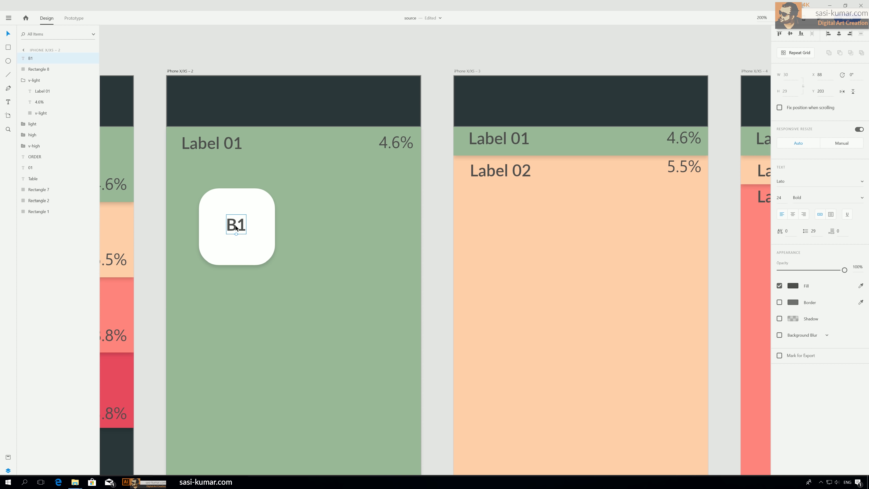
Step: Move the B1 card to X 37 and place two copies below it in the expanded Label 01 band
key(ctrl+minus)
key(ctrl+minus)
click(399, 113)
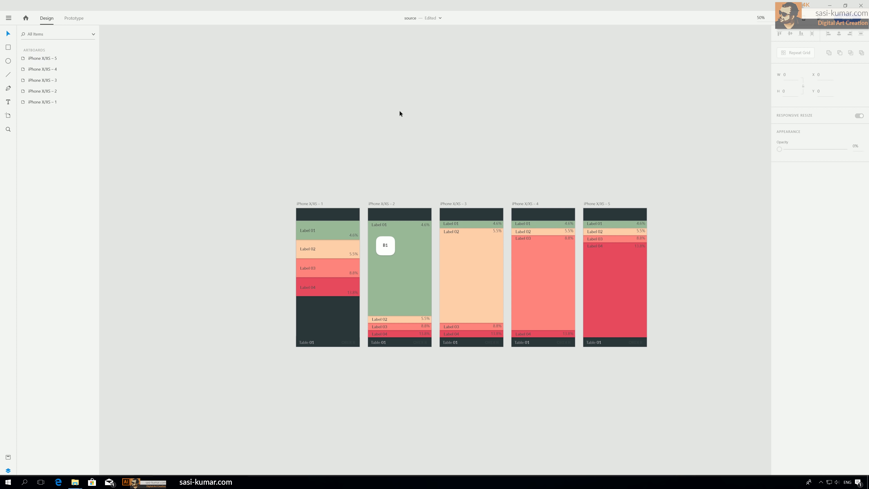
drag(399, 111, 359, 114)
key(ctrl+plus)
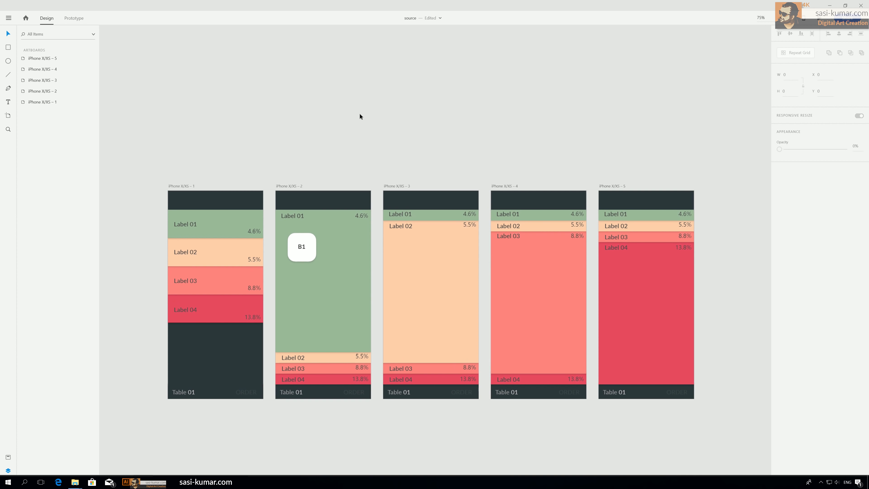
click(302, 248)
shift+click(309, 250)
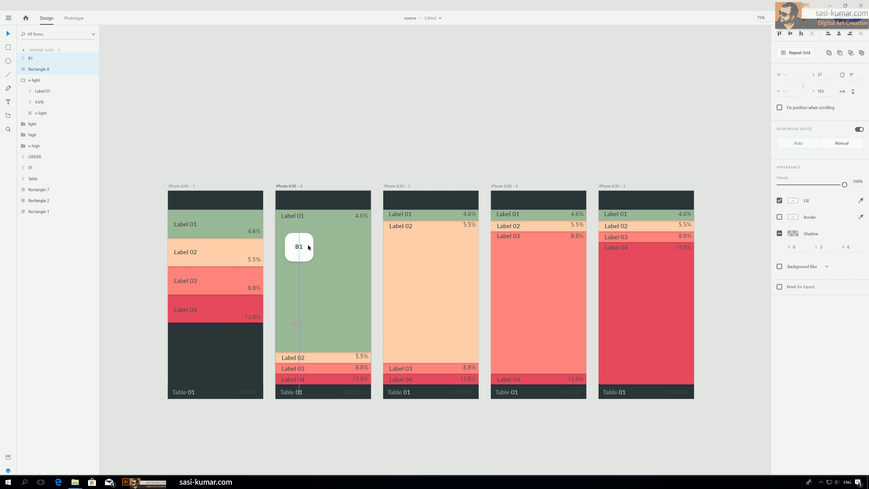
drag(306, 246, 306, 311)
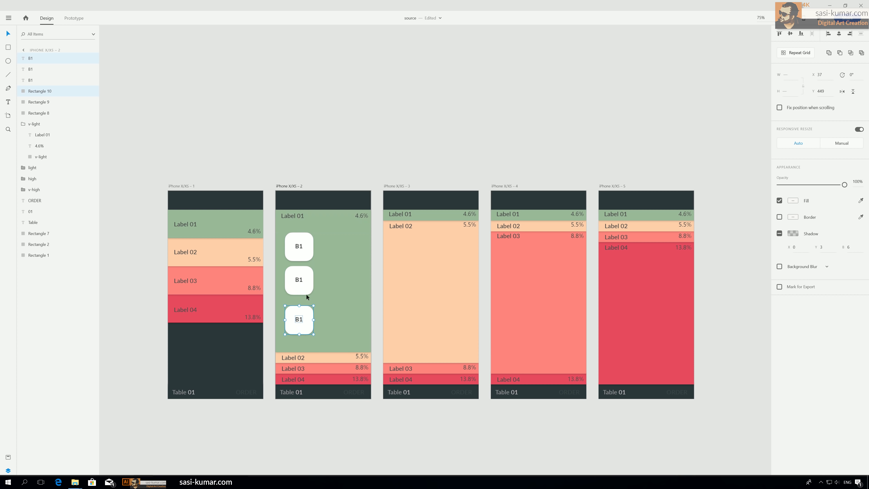
Step: Distribute the three white rounded squares on iPhone X/XS – 2 evenly in the vertical direction
click(307, 287)
shift+click(300, 252)
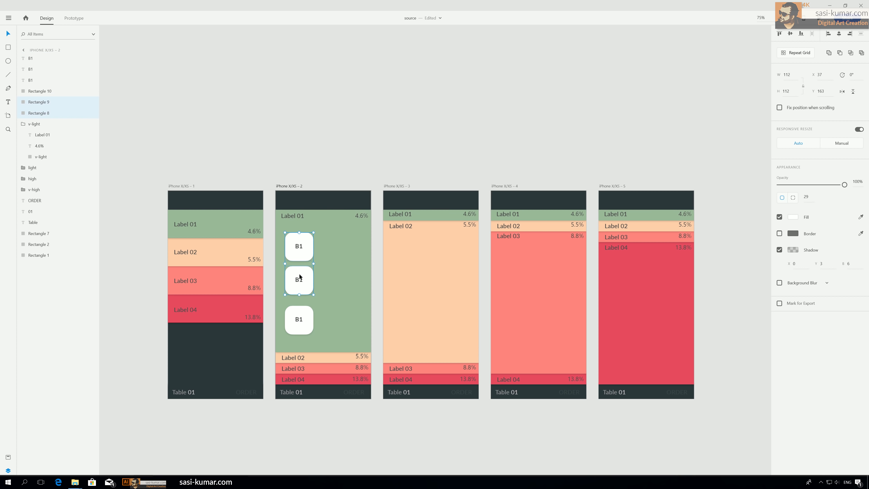
shift+click(307, 318)
click(860, 33)
click(300, 280)
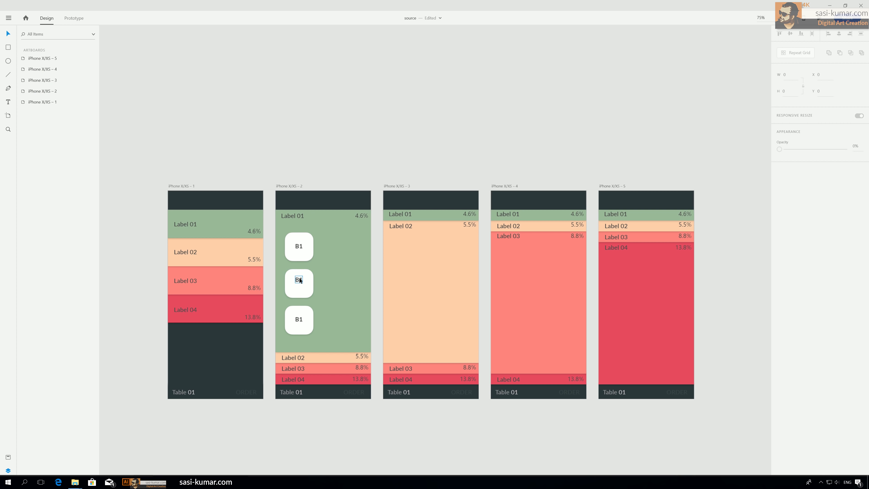
click(338, 124)
Step: Add the text "x" and place it just beside the first B1 card, vertically centred on the card
scroll(336, 131, down, 1)
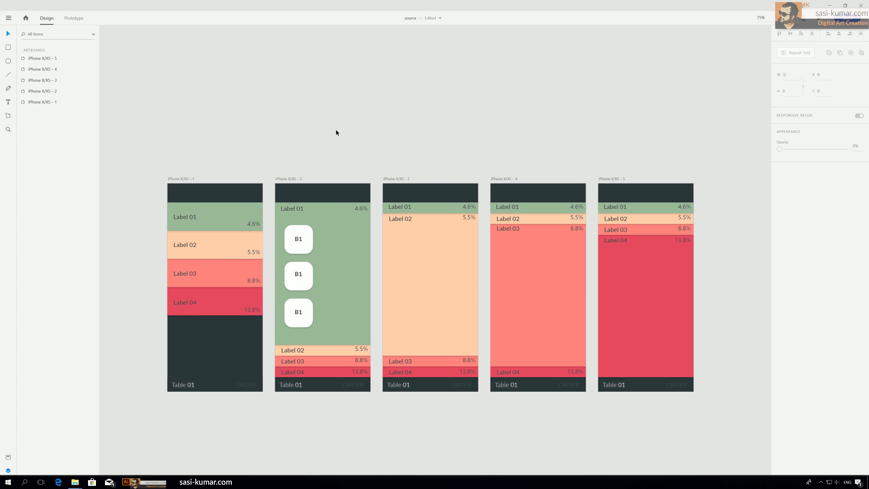
key(ctrl+plus)
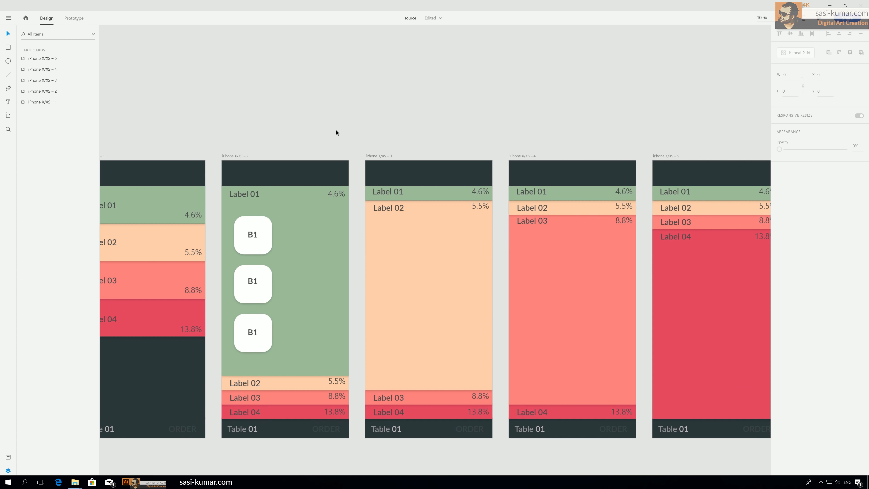
drag(253, 121, 264, 119)
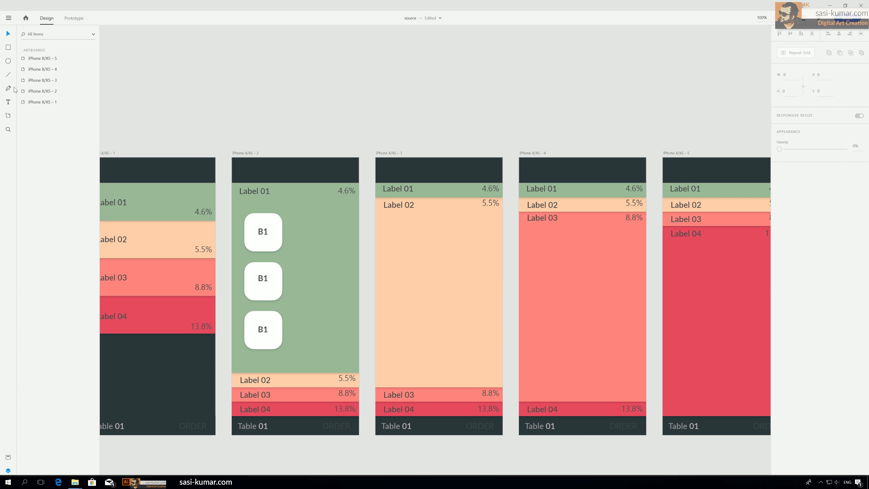
drag(268, 105, 280, 104)
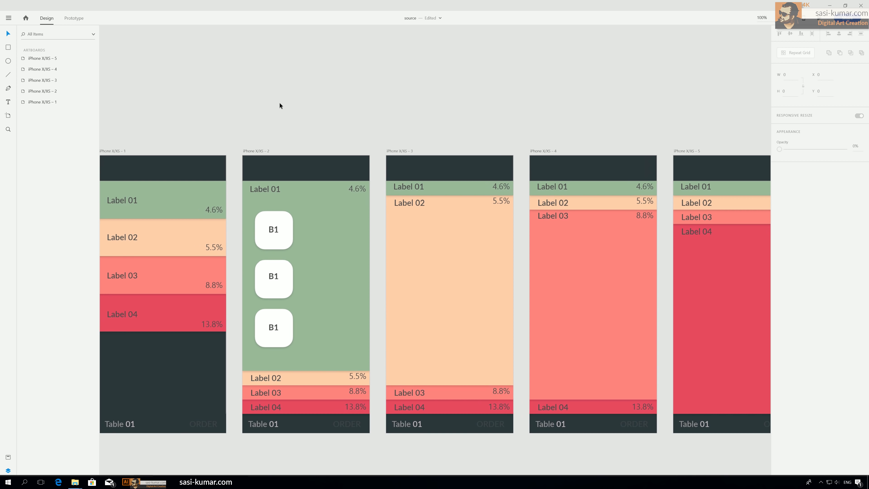
click(8, 104)
click(306, 118)
text(x)
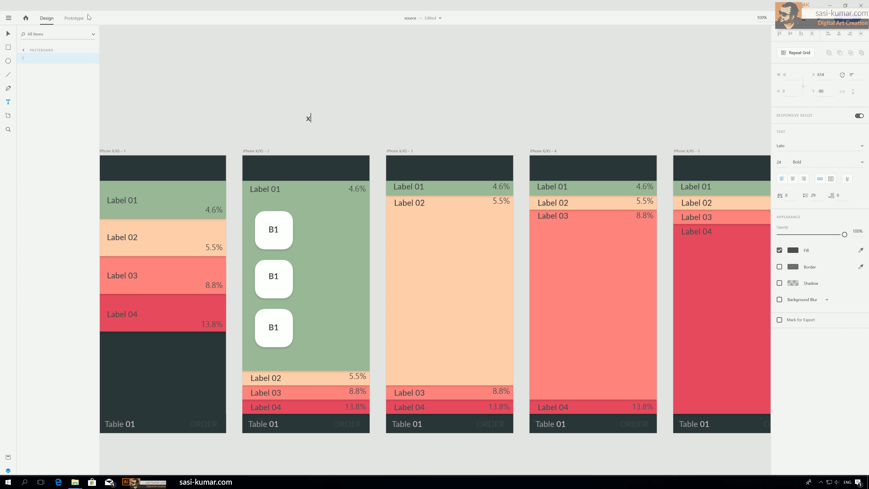
key(Escape)
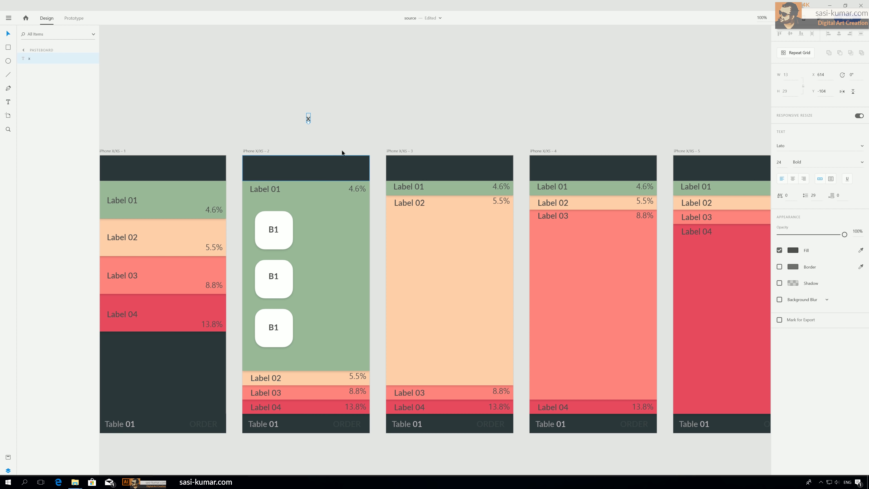
drag(309, 119, 306, 227)
drag(302, 227, 304, 229)
click(334, 87)
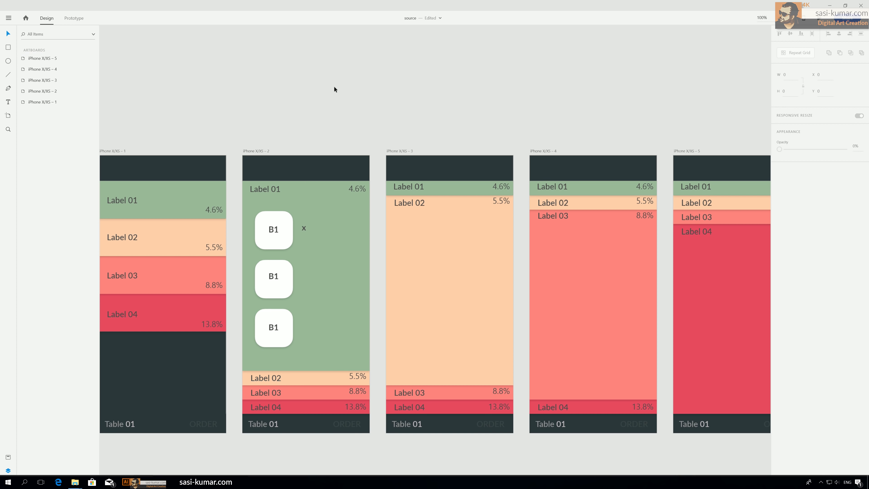
Step: Duplicate the "x" beside the second and third B1 cards, keeping the copies in one column
click(304, 229)
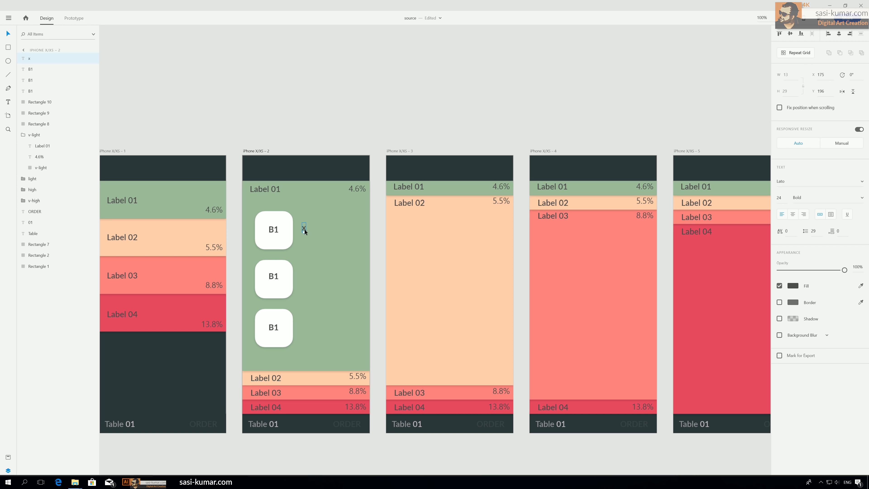
drag(304, 229, 302, 327)
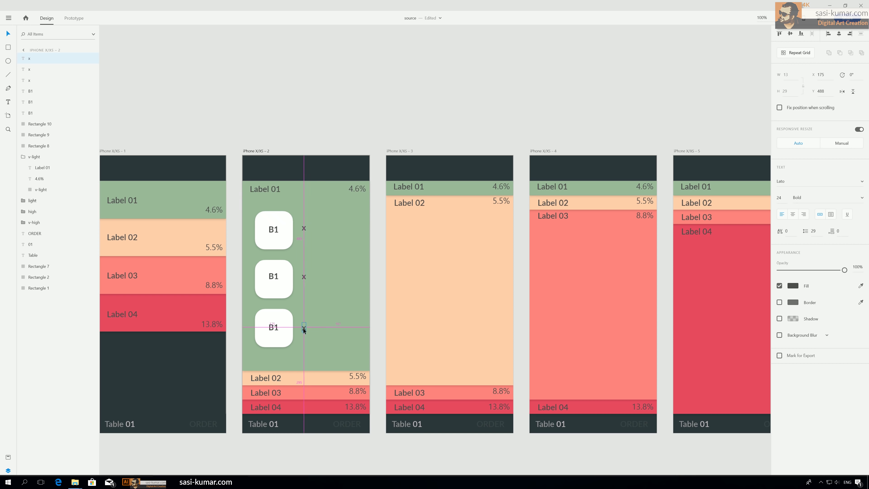
shift+click(304, 276)
shift+click(304, 229)
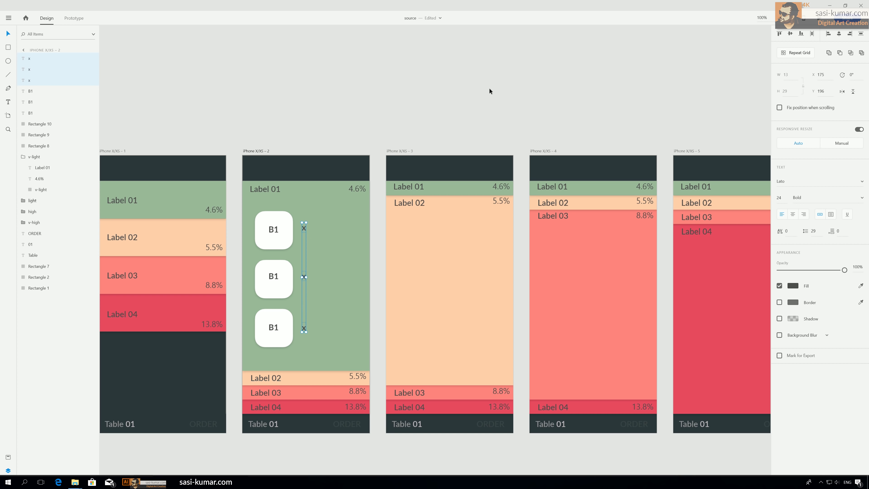
click(476, 89)
scroll(468, 77, down, 1)
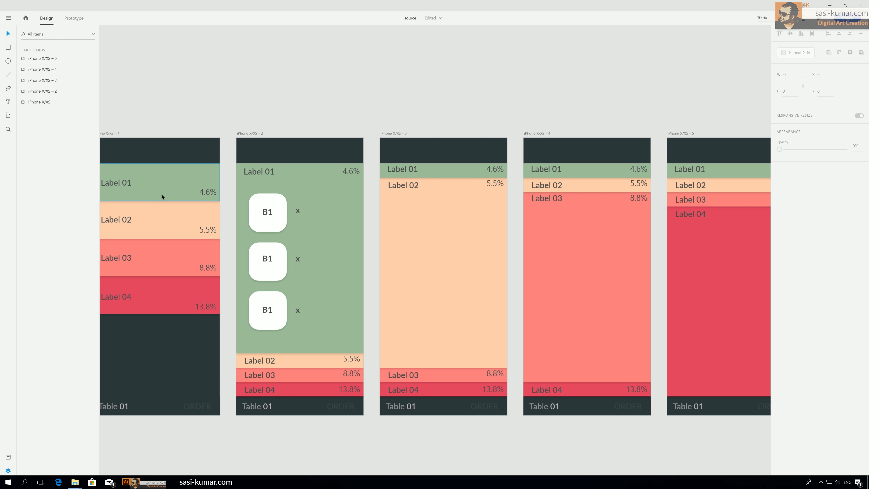
Step: Lower the middle card's B1 text and its "x" to the vertical centre of the card
click(269, 260)
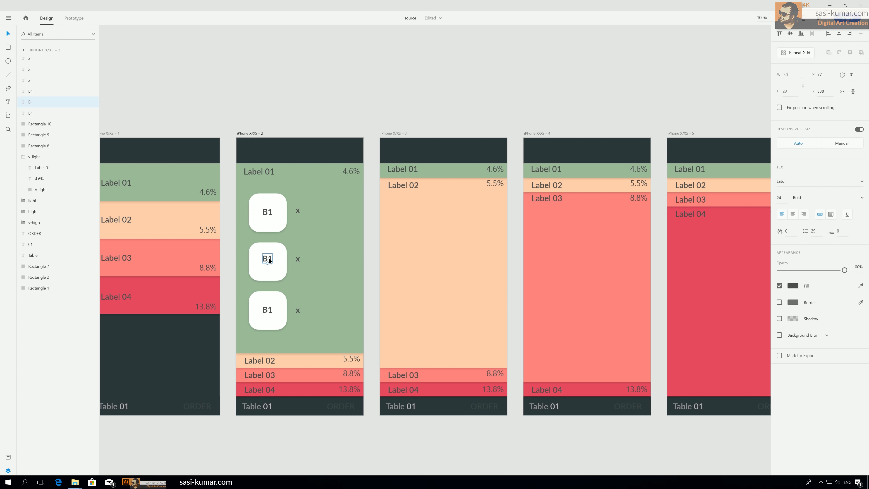
drag(269, 261, 299, 263)
click(353, 101)
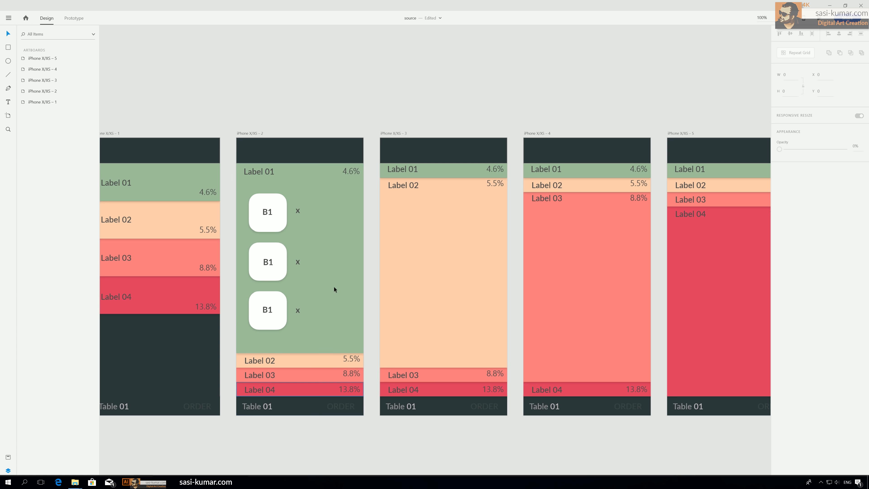
Step: Copy the first B1 card to the far side of its "x" and scale it down to a 47.5 × 47.5 badge
click(276, 217)
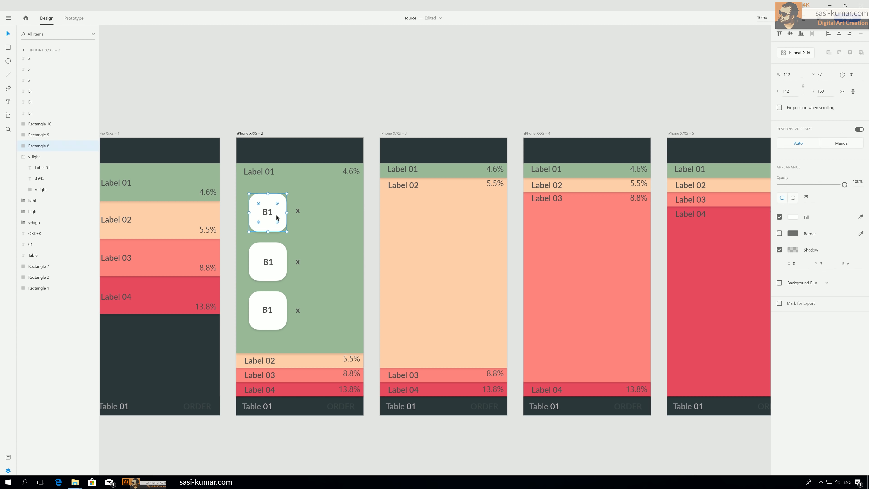
click(330, 91)
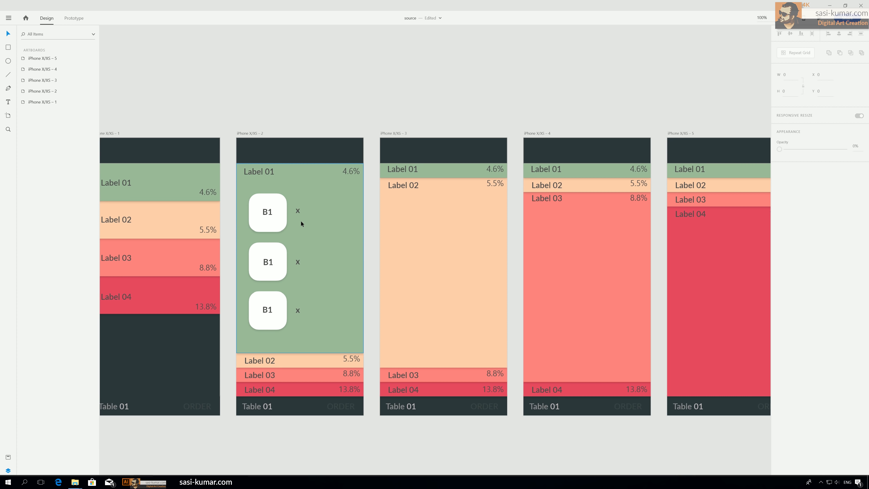
click(280, 217)
drag(278, 212, 331, 207)
click(337, 158)
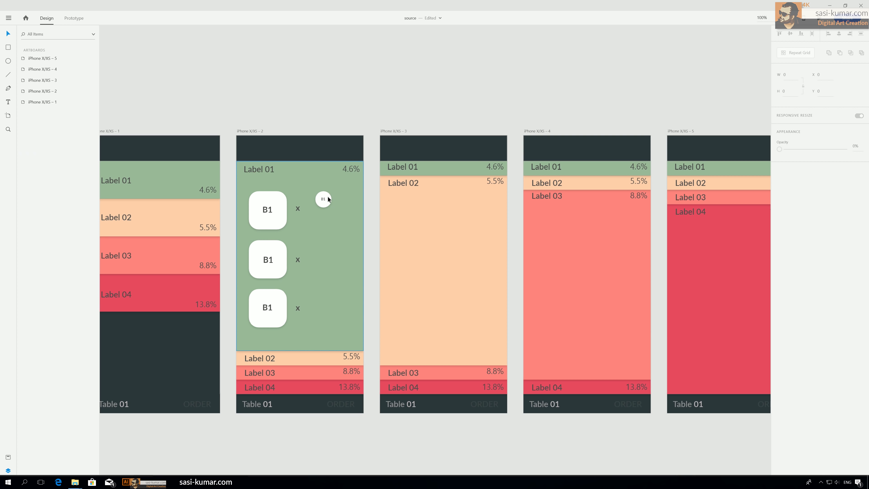
Step: Set the small badge's text to size 12 and change its wording to "1"
click(325, 201)
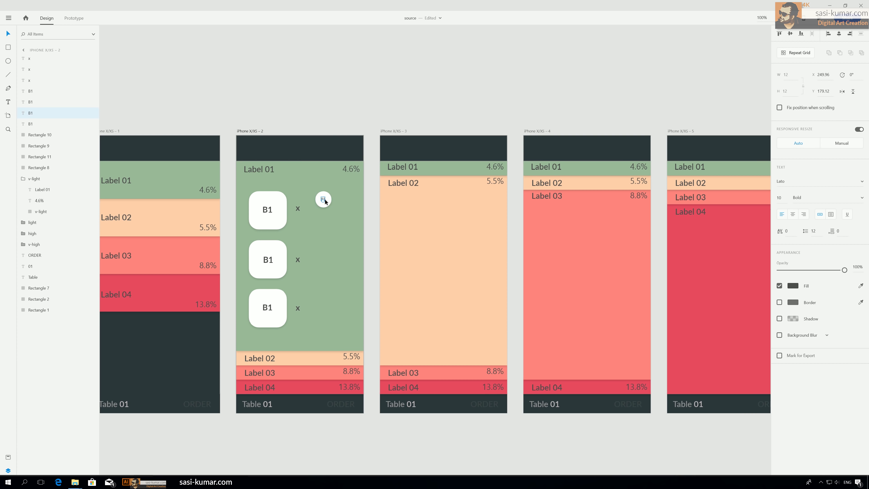
click(780, 201)
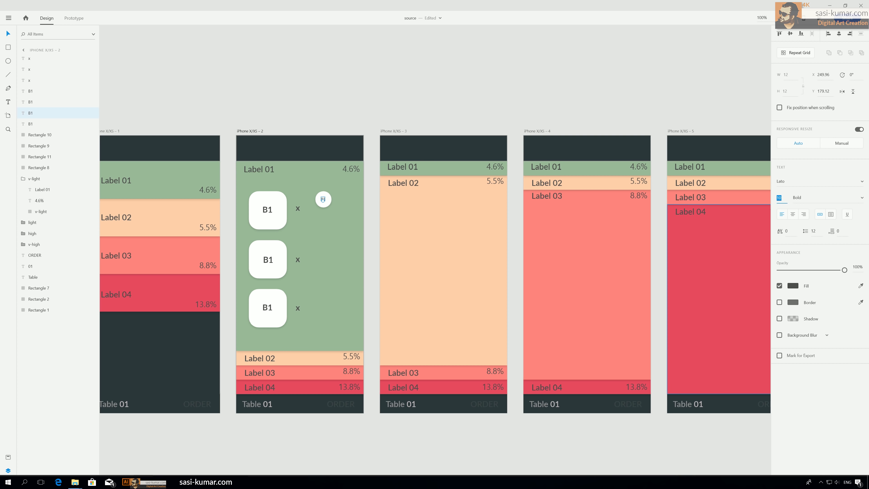
text(12)
key(Return)
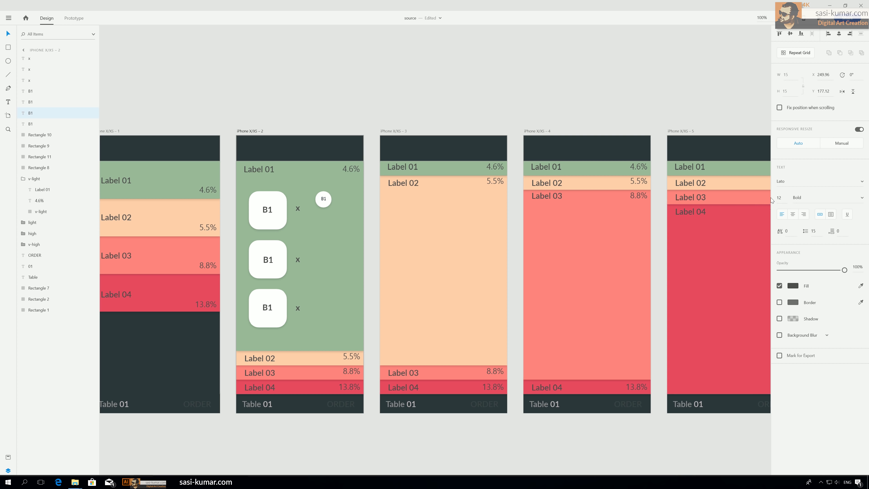
double_click(323, 198)
text(1)
click(338, 84)
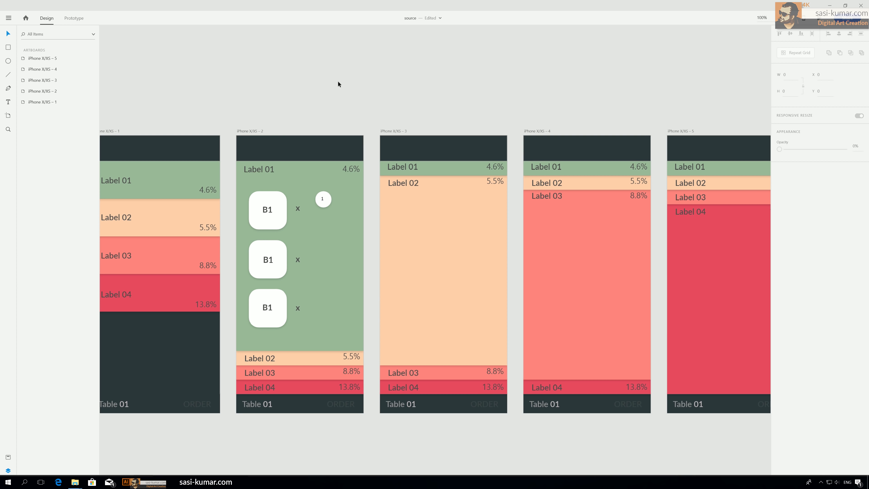
Step: Centre the "1" on its small badge with centre text alignment and set its font size to 16
key(ctrl+plus)
key(ctrl+plus)
drag(332, 218, 394, 217)
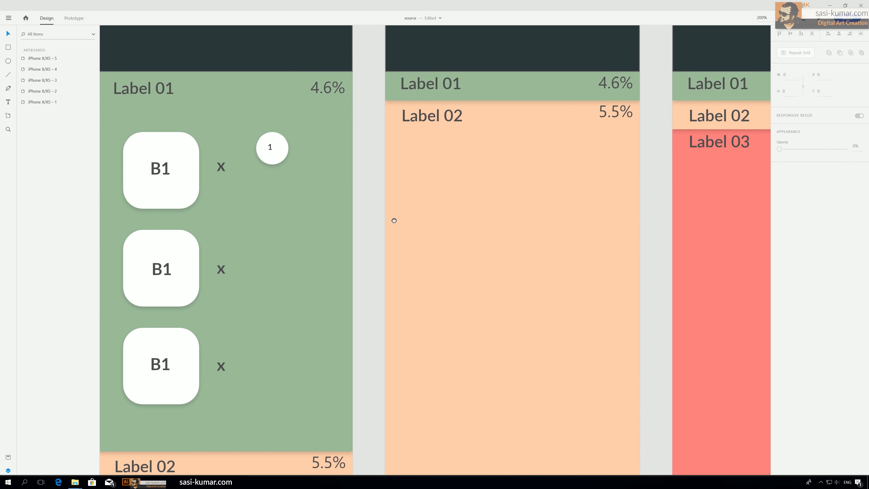
click(274, 156)
drag(273, 150, 274, 151)
click(793, 215)
drag(781, 197, 746, 197)
text(16)
key(Return)
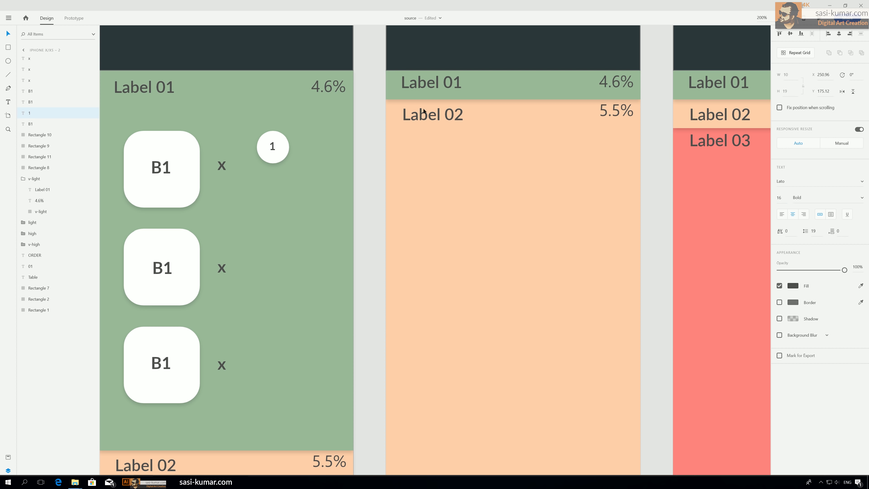
click(320, 169)
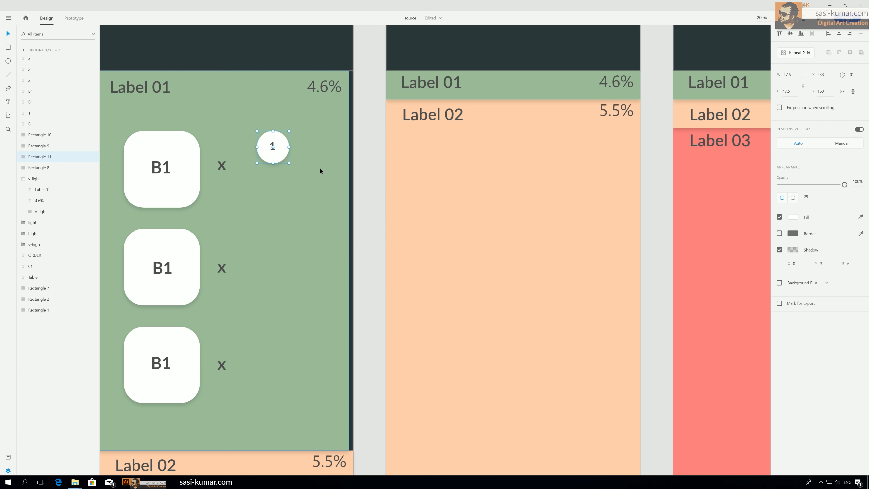
Step: Scale the small badge circle down to 41.5 × 41.5, recentre its "1" inside it, and group the two
click(282, 153)
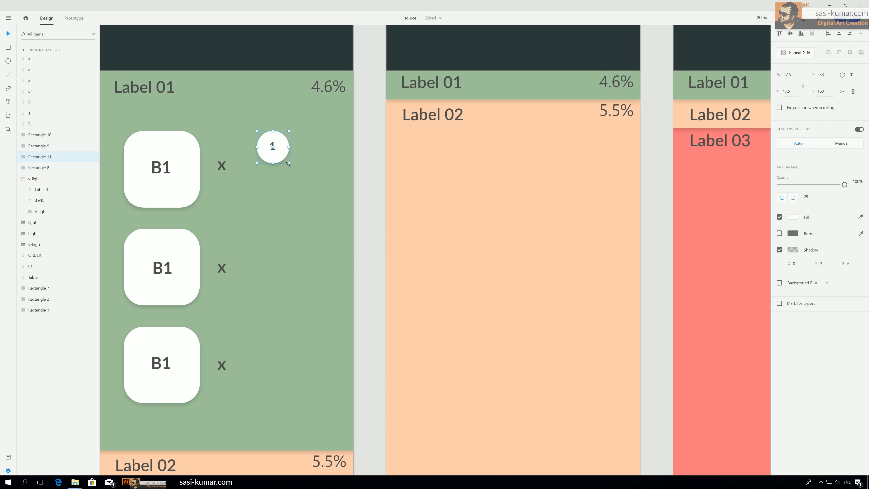
click(272, 148)
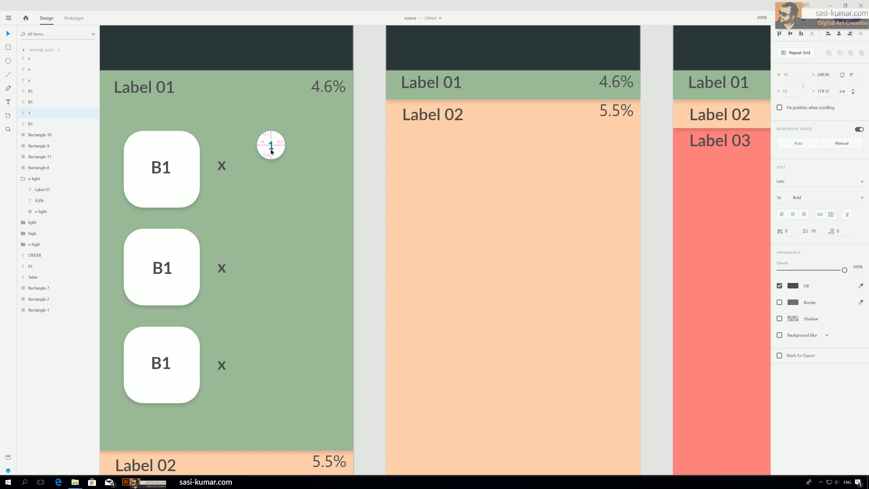
shift+click(278, 150)
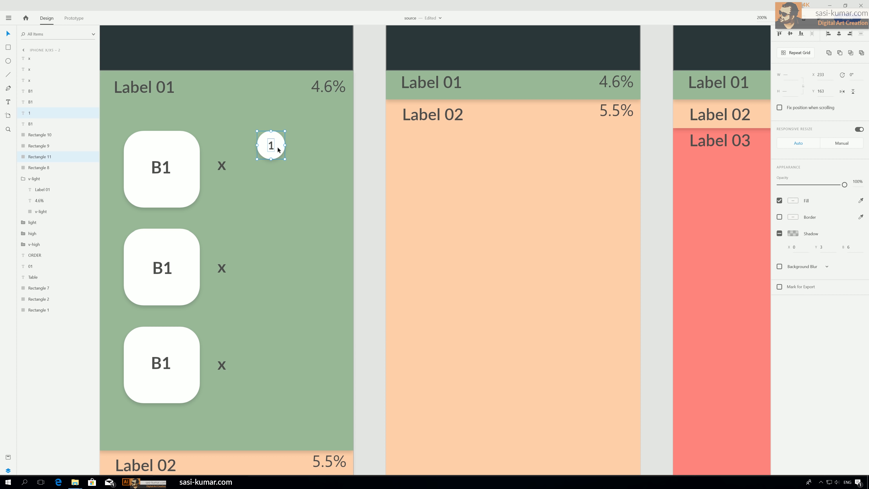
key(ctrl+g)
Step: Place the badge group beside the first "x", copy it to the other two rows, and align all three on their horizontal centres
drag(274, 147, 254, 362)
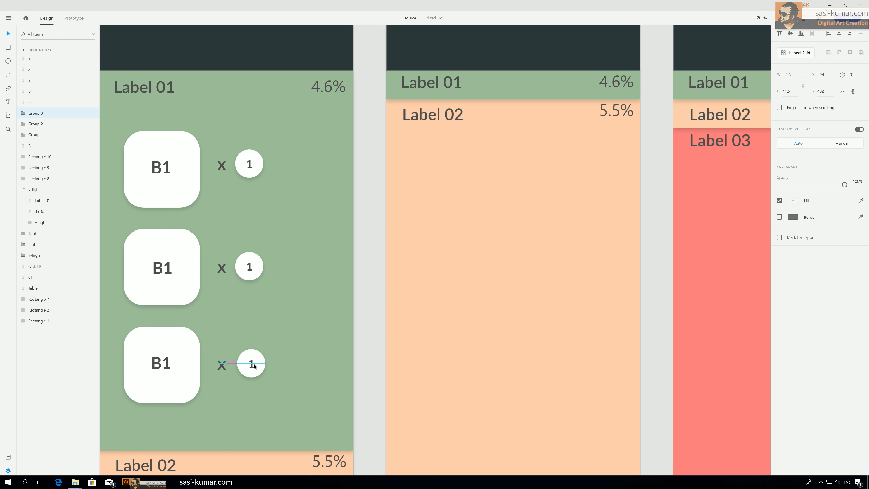
shift+click(253, 271)
shift+click(250, 168)
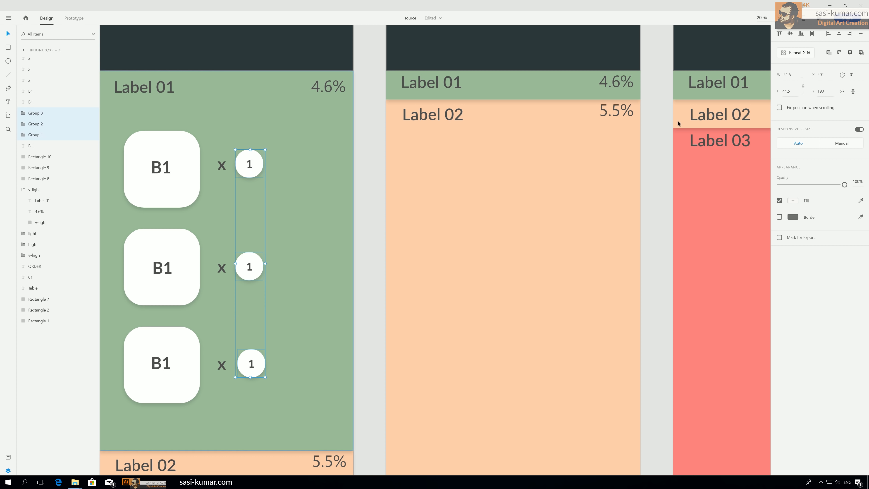
click(839, 33)
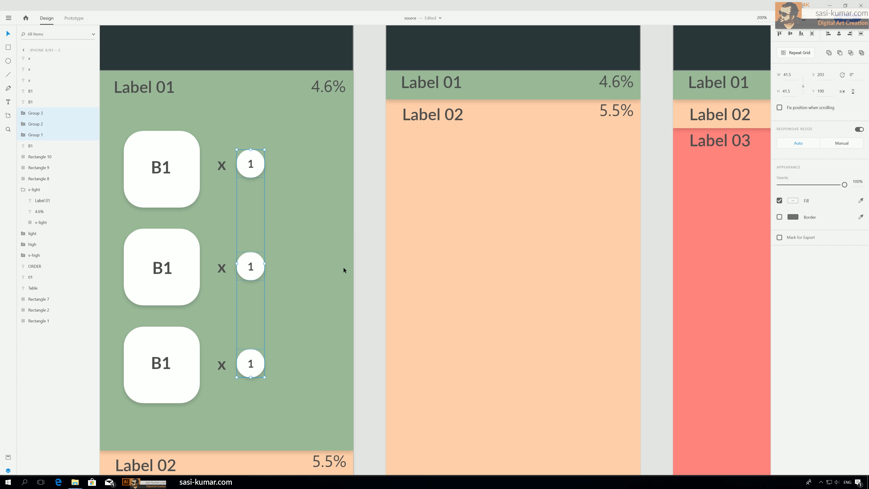
click(364, 232)
Step: Move the three white cards together with their B1 texts towards the artboard's near edge, to X 17
key(ctrl+0)
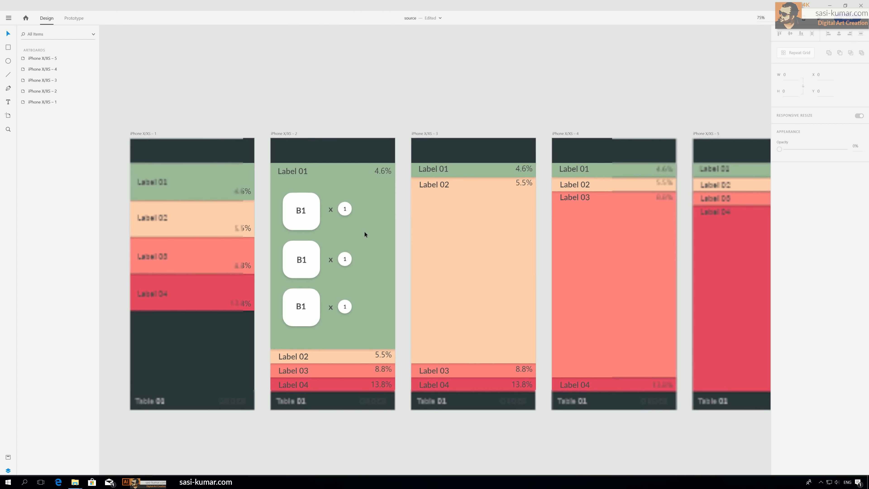
click(333, 265)
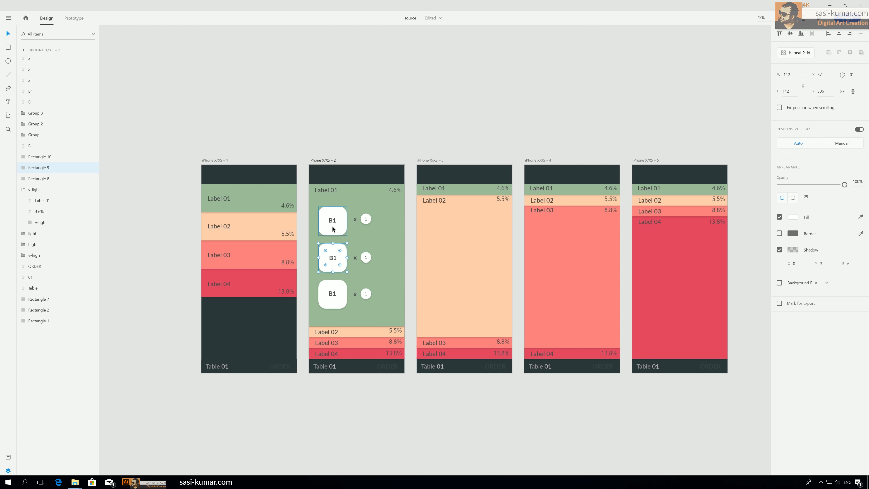
shift+click(331, 228)
shift+click(341, 297)
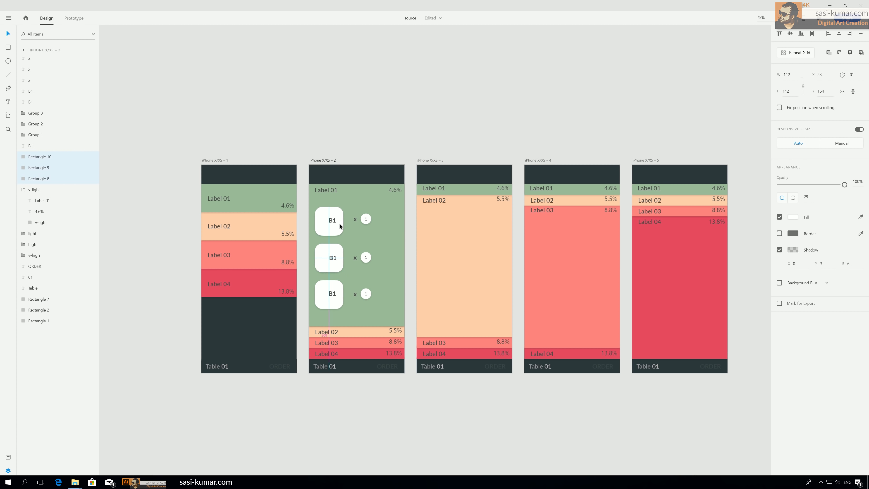
click(332, 222)
shift+click(341, 220)
shift+click(332, 264)
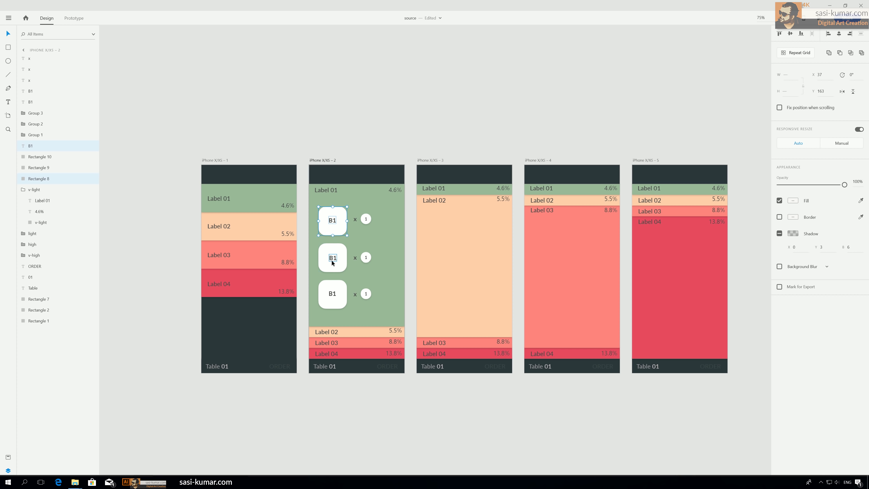
shift+click(331, 260)
drag(339, 227, 332, 225)
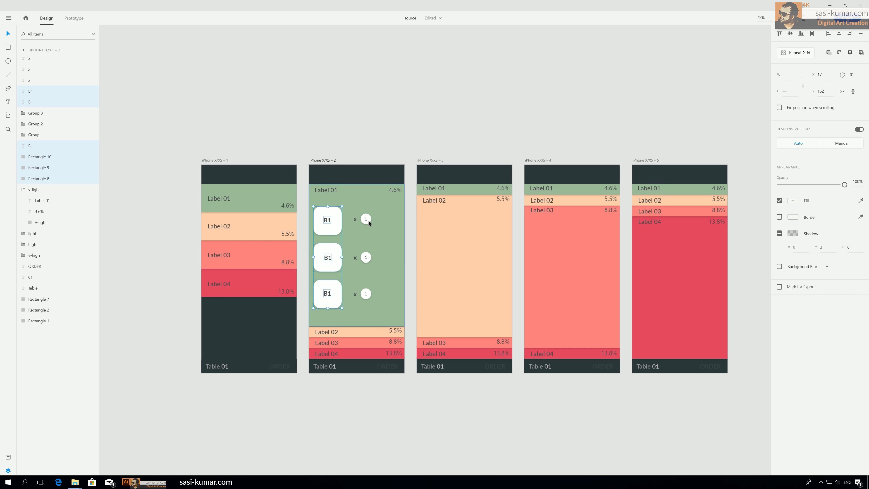
Step: Move the three "x" marks and their "1" badges together closer to the cards
click(355, 219)
shift+click(364, 219)
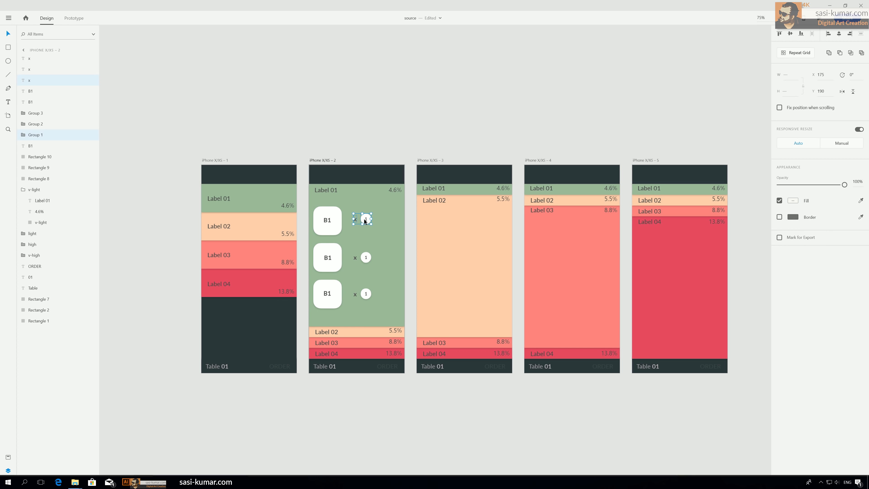
shift+click(356, 258)
shift+click(364, 257)
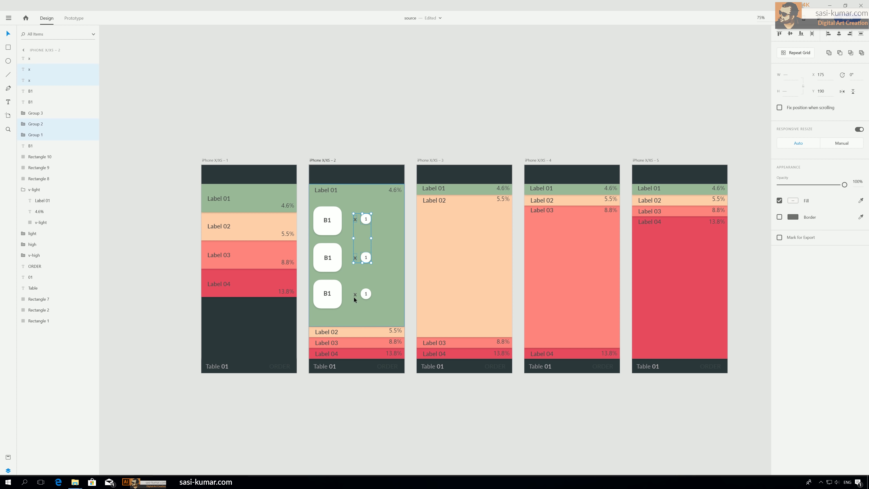
shift+click(354, 295)
shift+click(367, 295)
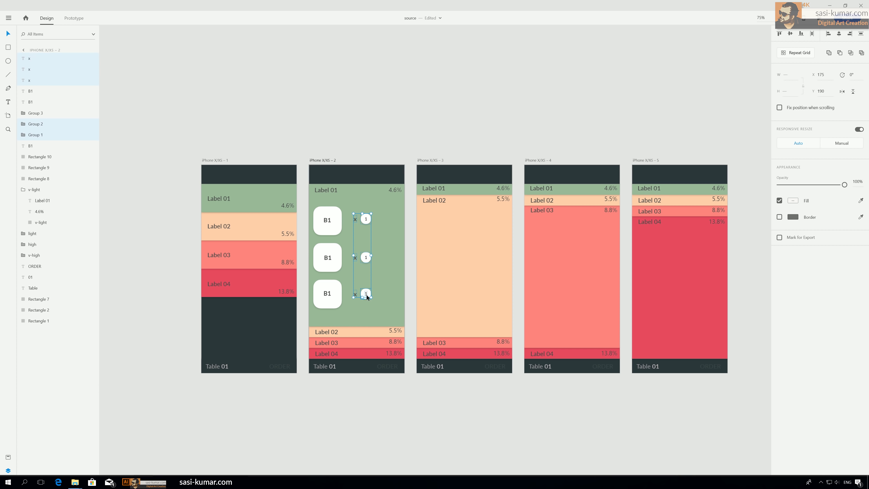
drag(367, 259, 357, 259)
click(382, 128)
scroll(376, 131, right, 1)
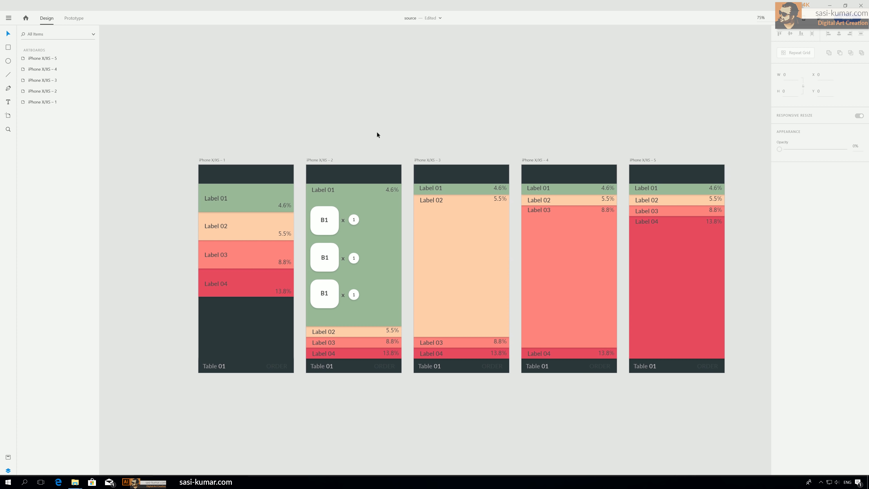
Step: Reword the middle card's text as "B2" and add a copied badge reading "3" beside the "1" badge in every row
key(ctrl+1)
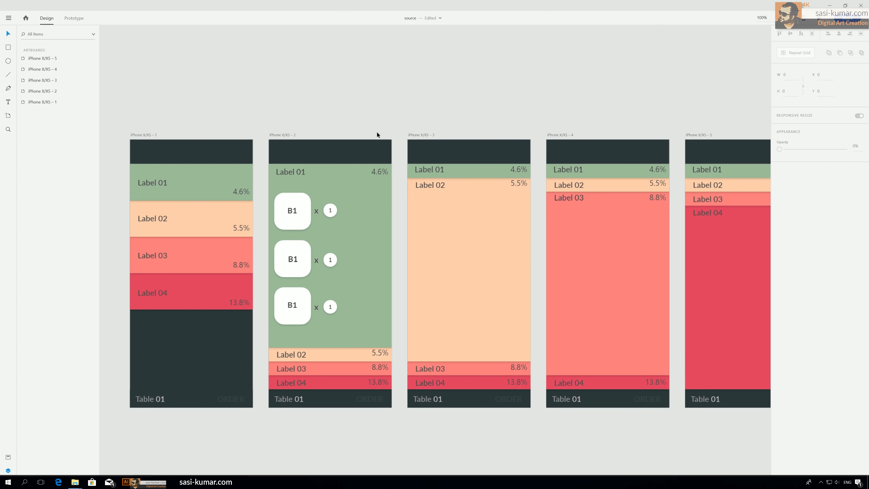
click(329, 213)
drag(330, 214, 328, 213)
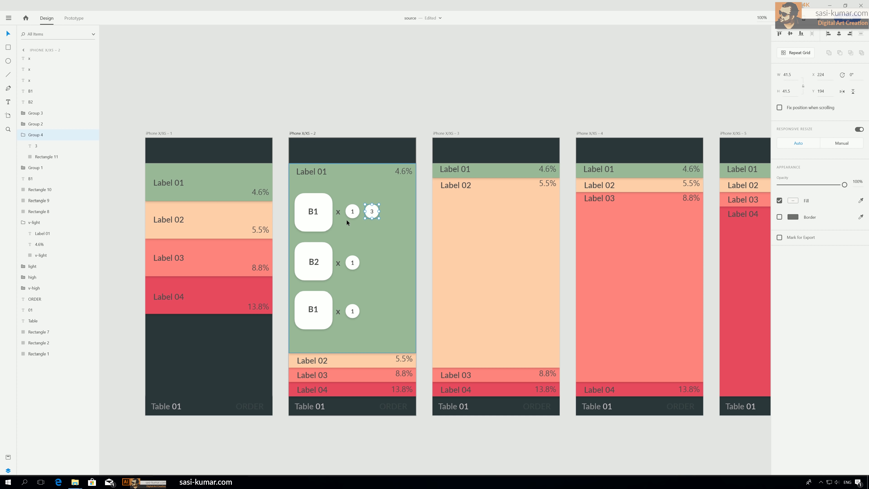
key(alt)
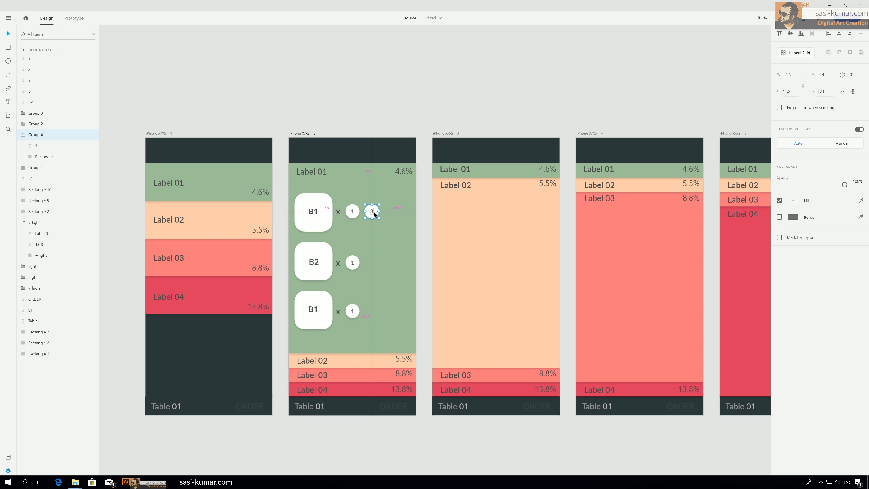
drag(374, 212, 375, 313)
Step: Align the first row's B1 text, "x" and both badges on their vertical middle
click(316, 213)
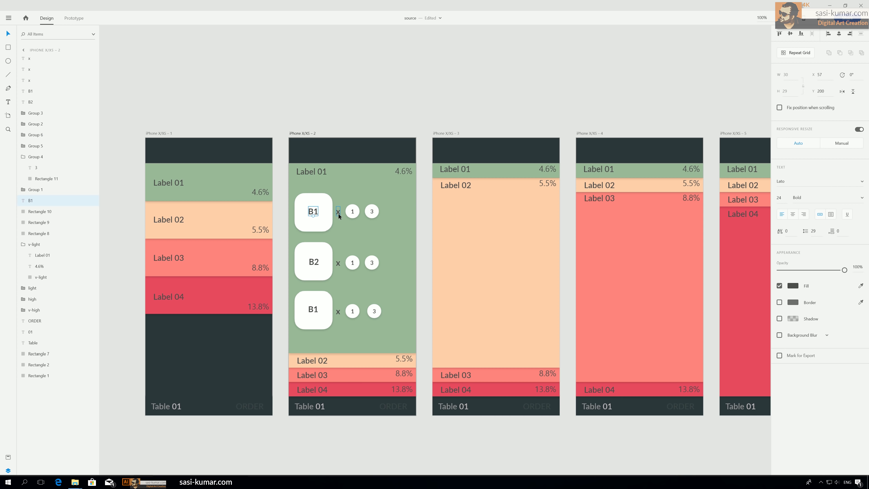
shift+click(338, 214)
shift+click(353, 211)
shift+click(377, 212)
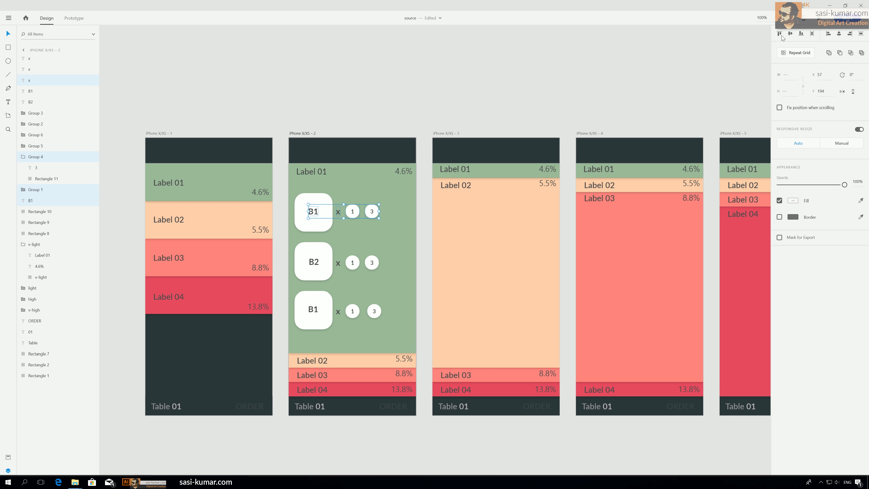
Step: Align the second row's B2 text, "x" and both badges on their vertical middle
click(315, 264)
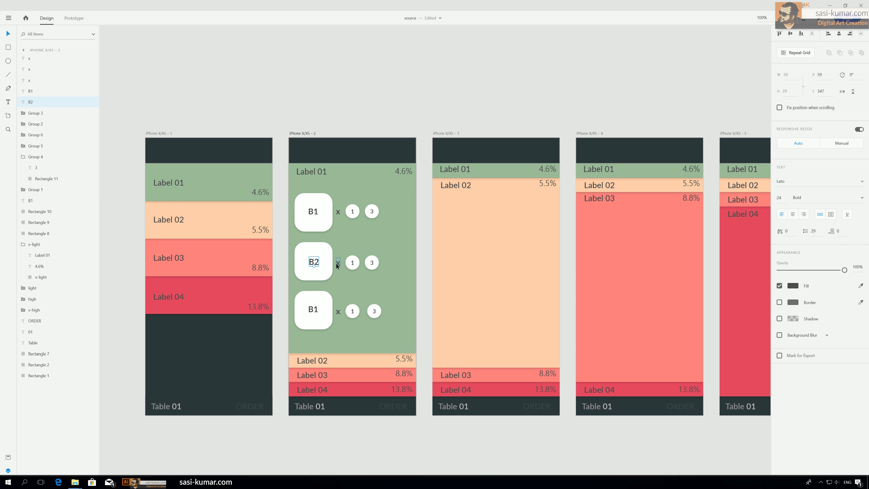
shift+click(338, 263)
shift+click(352, 262)
shift+click(374, 264)
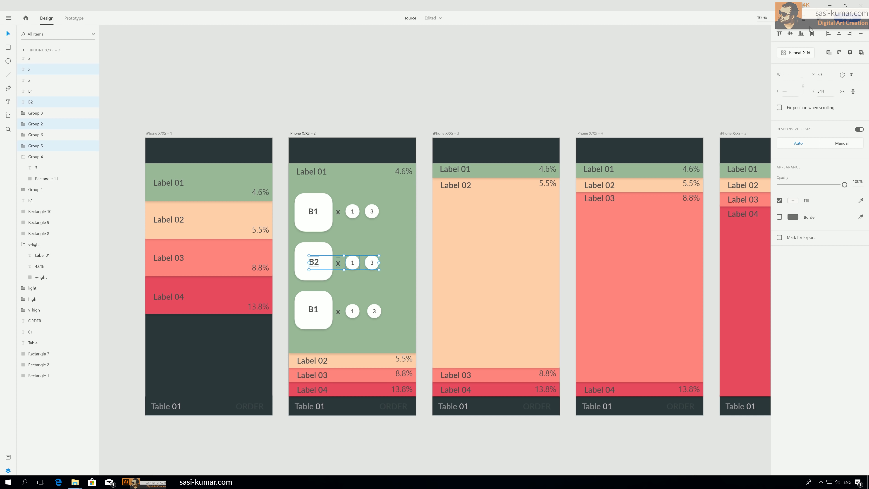
click(790, 33)
Step: Align the third row's B1 text with its two badges on their vertical middle
click(313, 309)
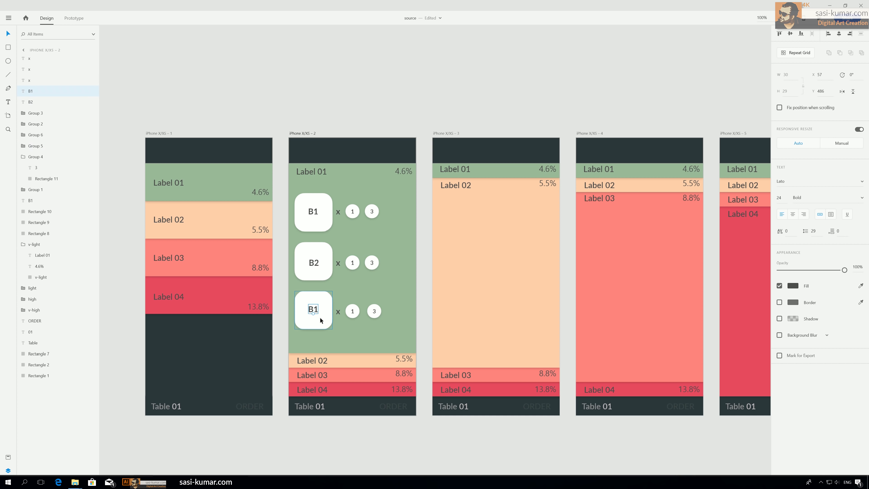
shift+click(353, 311)
shift+click(374, 311)
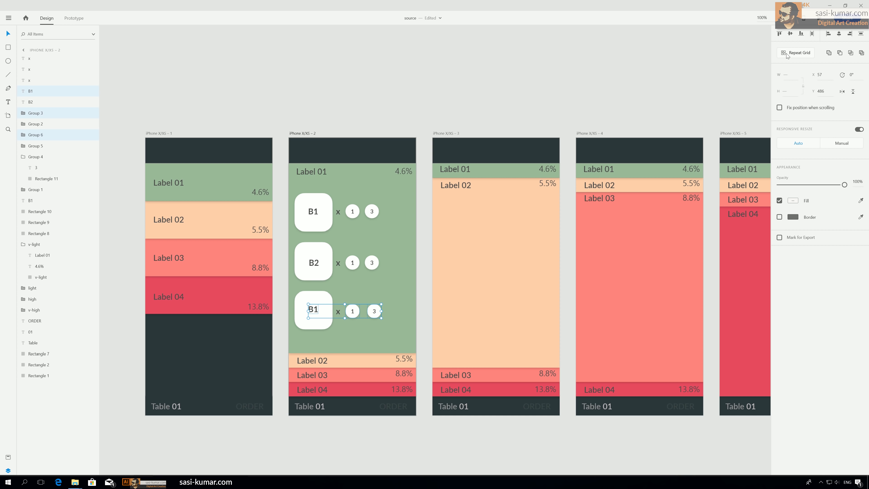
click(790, 33)
click(401, 88)
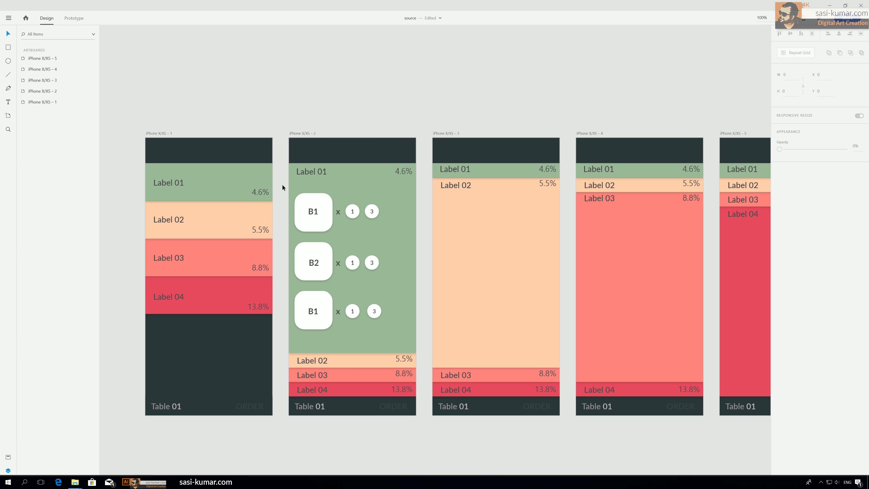
Step: Nudge the card texts, "x" marks, badges and the lower two cards up together to Y 180
drag(282, 185, 393, 339)
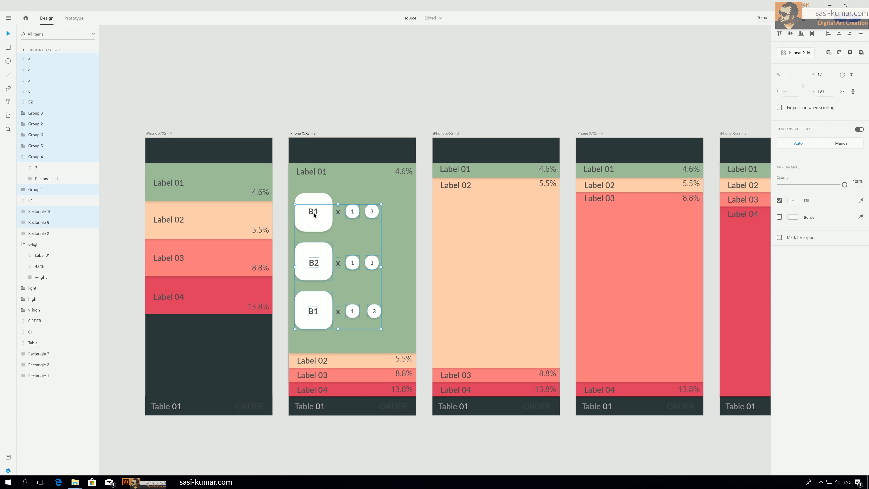
key(Up)
key(Up)
key(Up)
key(Up)
key(Up)
key(Up)
key(Up)
key(Up)
key(Up)
key(Up)
key(Up)
key(Up)
key(Up)
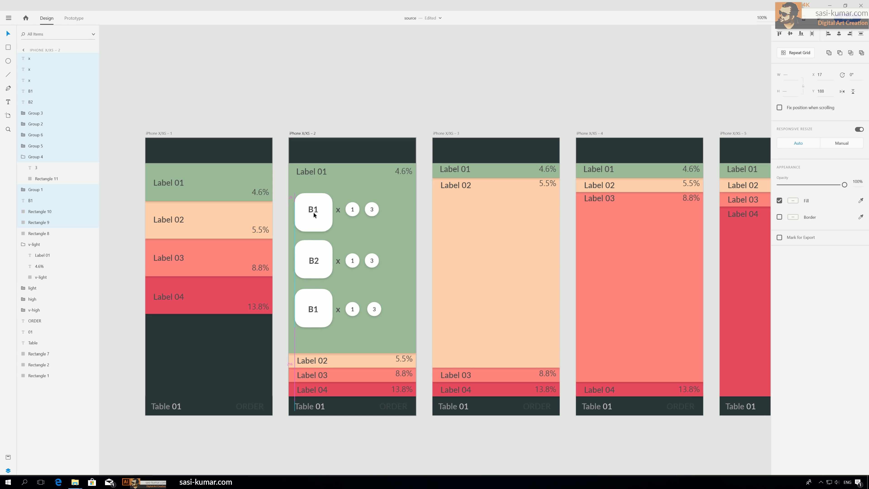
key(Up)
key(Up)
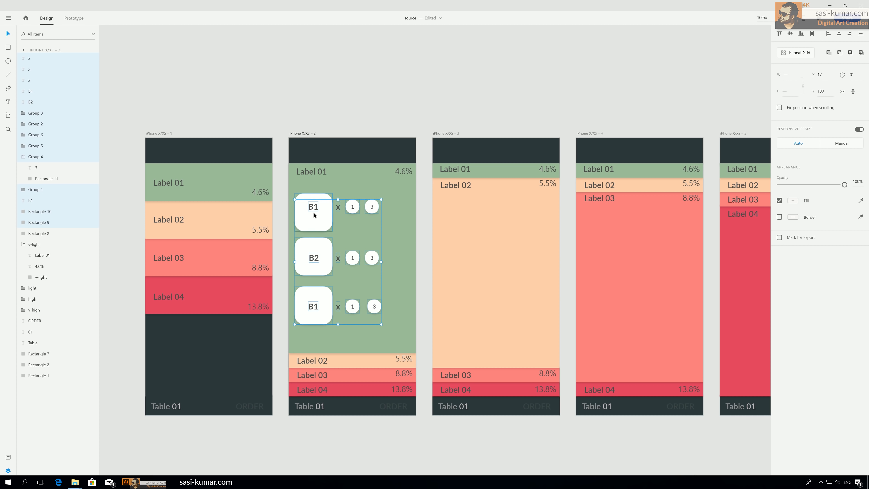
Step: Move the first row's white card up to X 18, Y 145 so it is centred behind its B1 text
click(318, 220)
drag(318, 219, 316, 214)
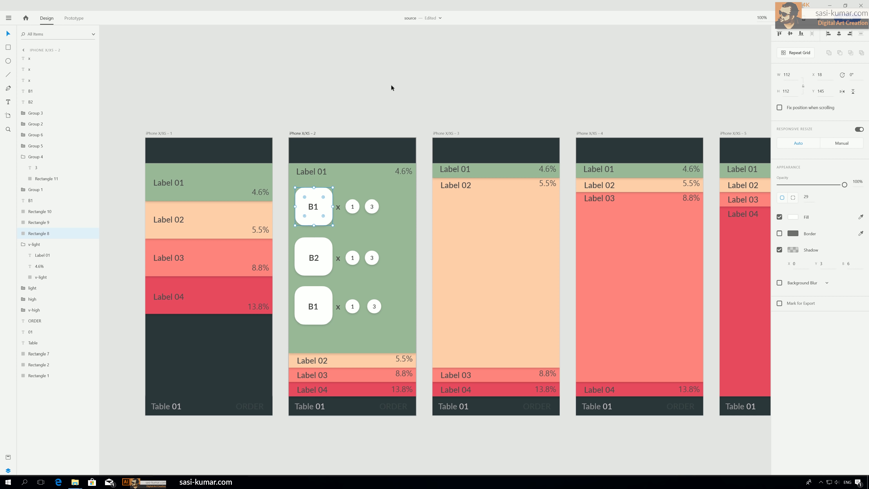
click(390, 86)
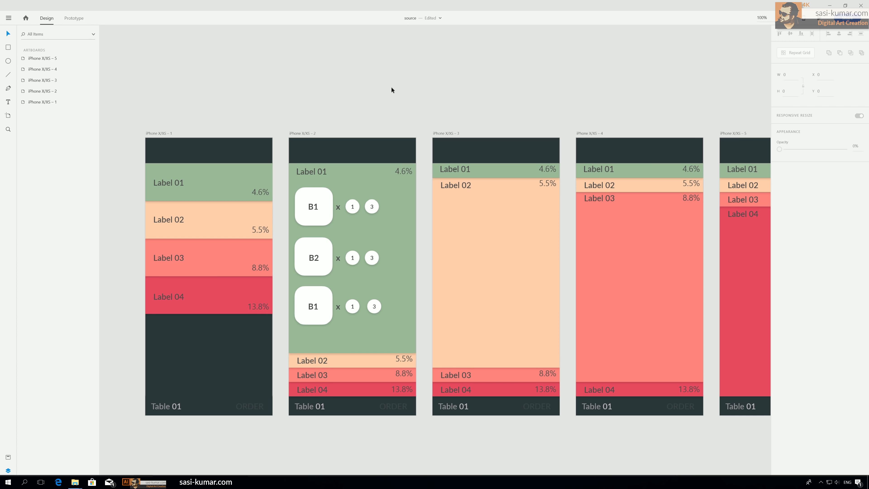
Step: Copy the first row's blank white card to the far end of the same row at X 267, Y 145
click(11, 48)
click(8, 34)
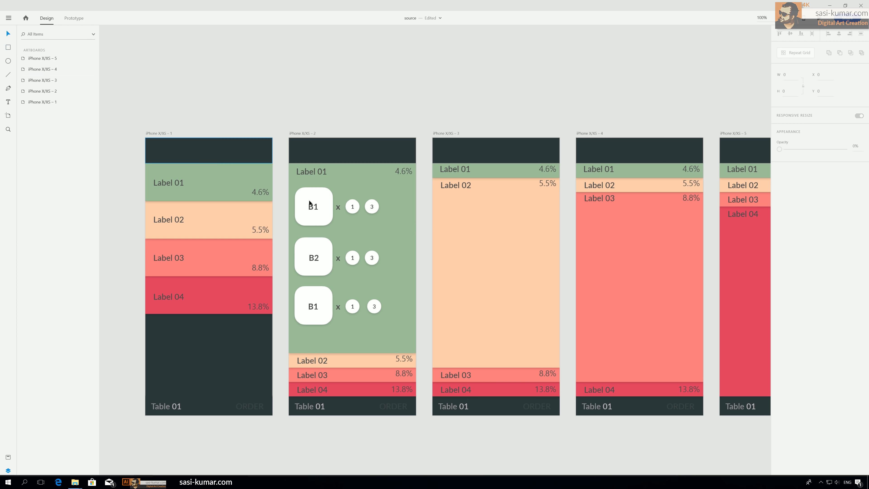
click(306, 194)
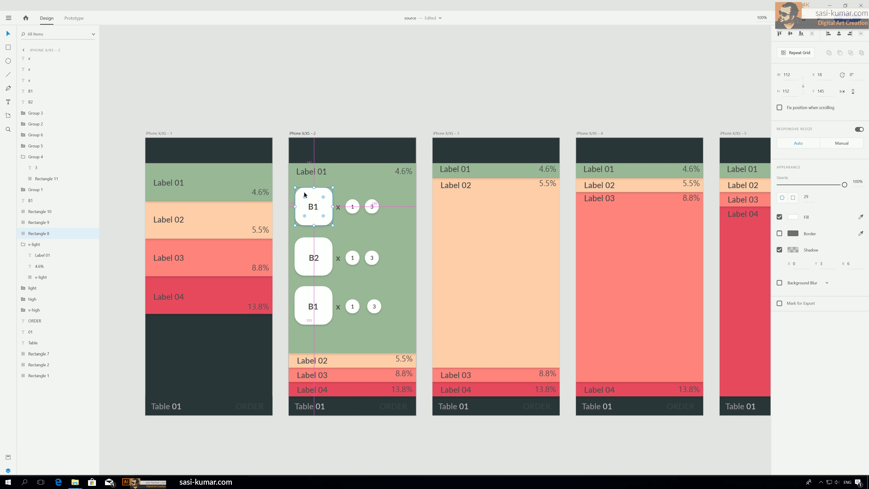
drag(309, 195, 389, 191)
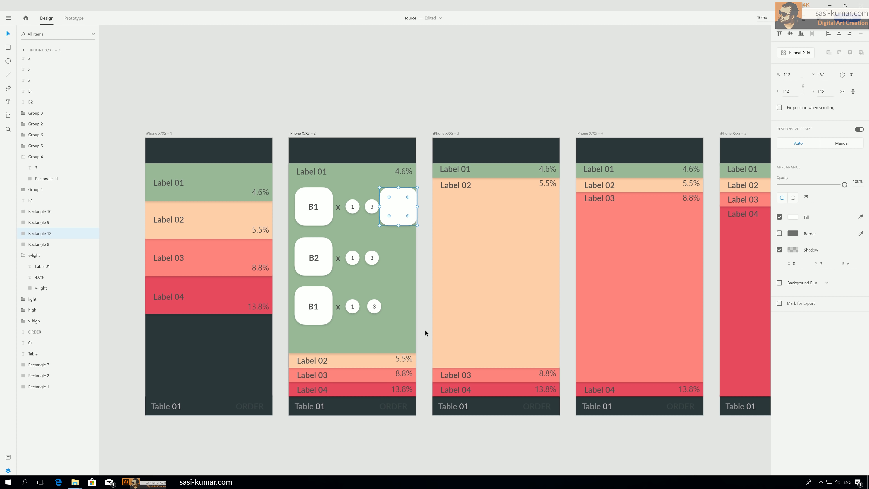
Step: Scale all three rows of cards, "x" marks and badges down together to about 94-wide cards, and move the blank card towards the band's far edge
drag(425, 334, 283, 190)
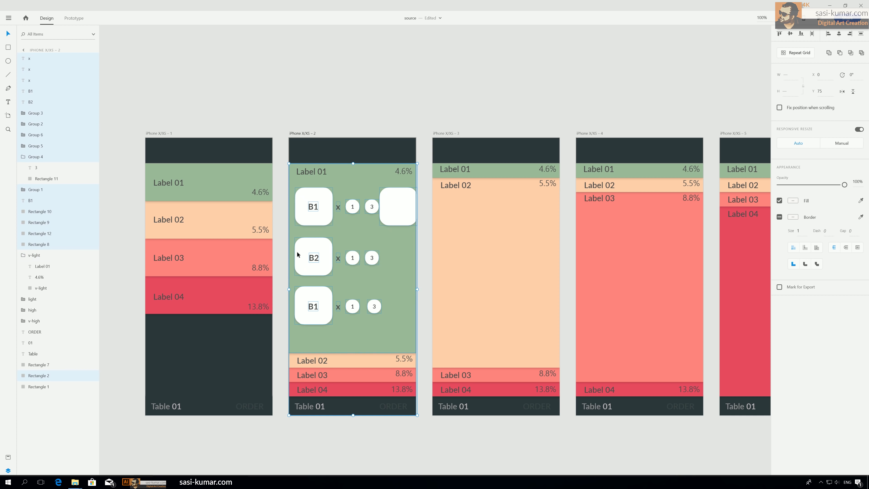
drag(425, 344, 401, 346)
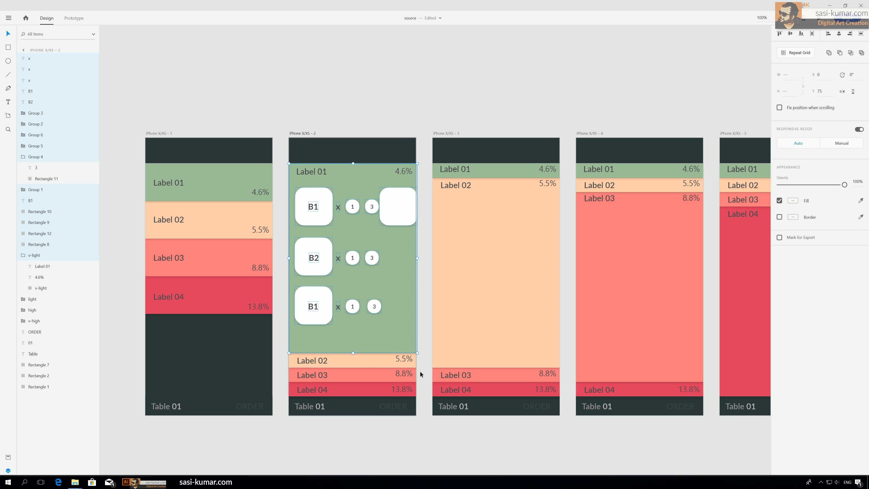
shift+click(405, 342)
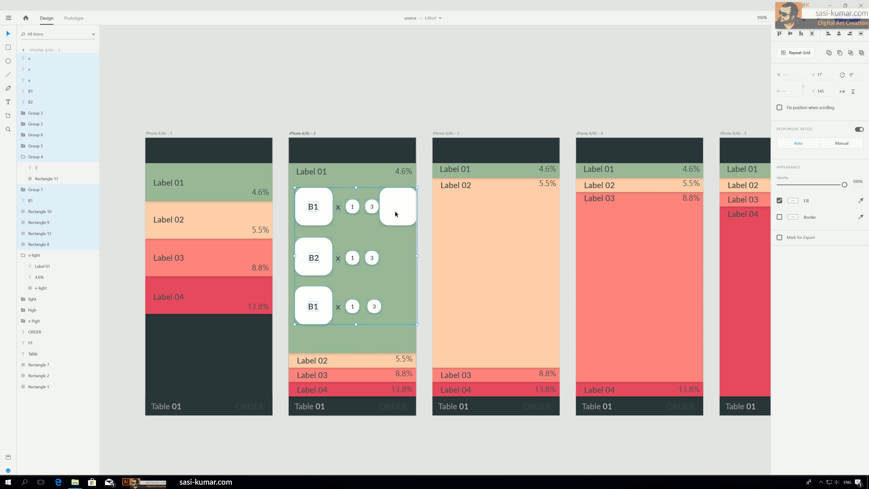
drag(396, 210, 392, 210)
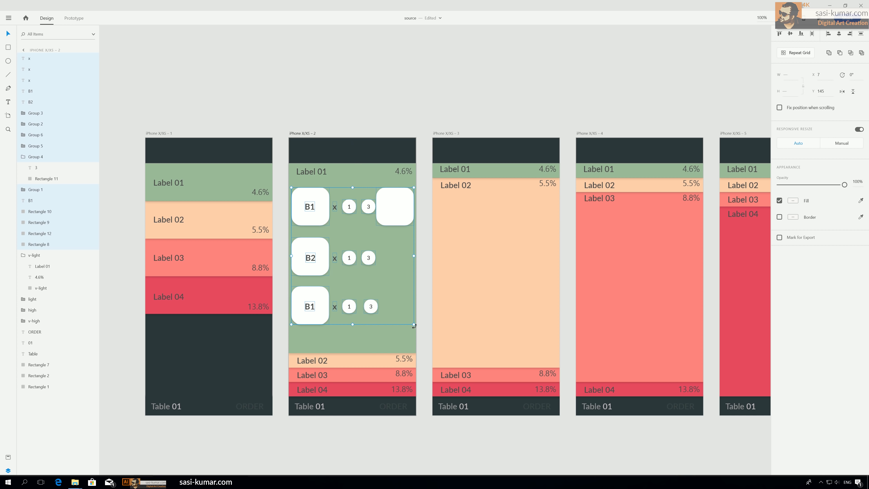
drag(414, 324, 402, 311)
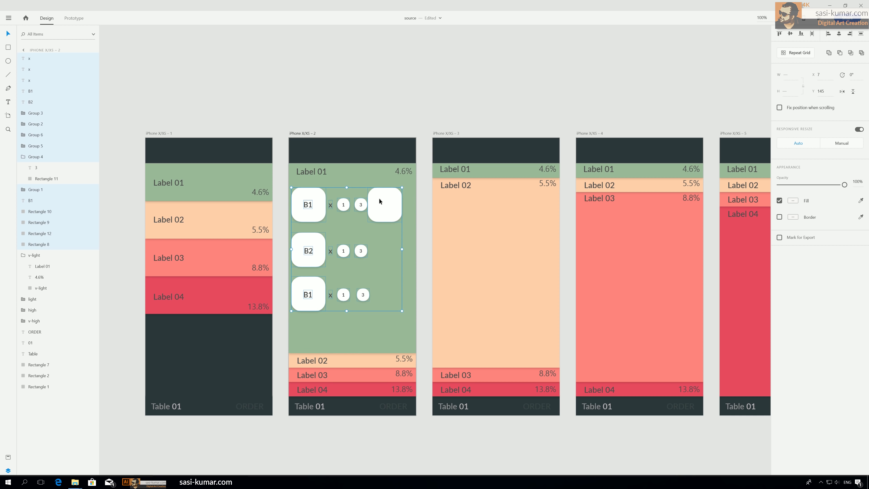
drag(378, 198, 382, 198)
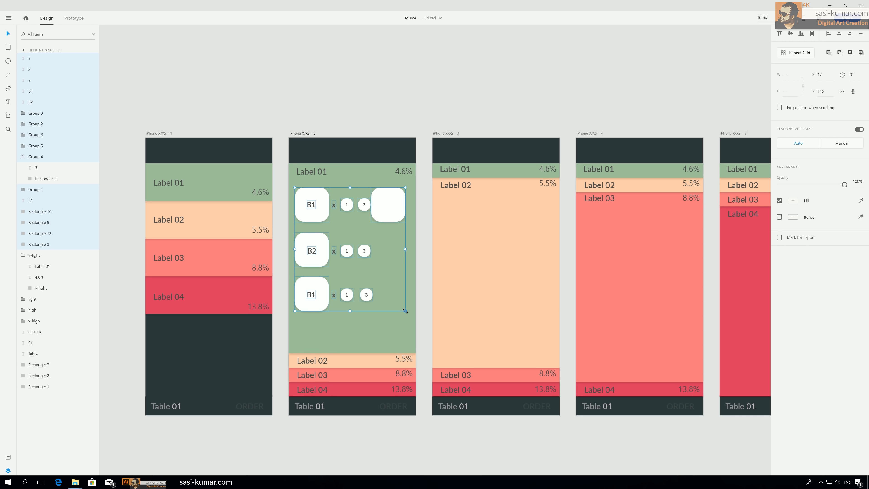
drag(403, 309, 397, 303)
drag(388, 207, 400, 203)
Step: Set the font size of the first row's 3 and 1 badge digits to 12
click(342, 203)
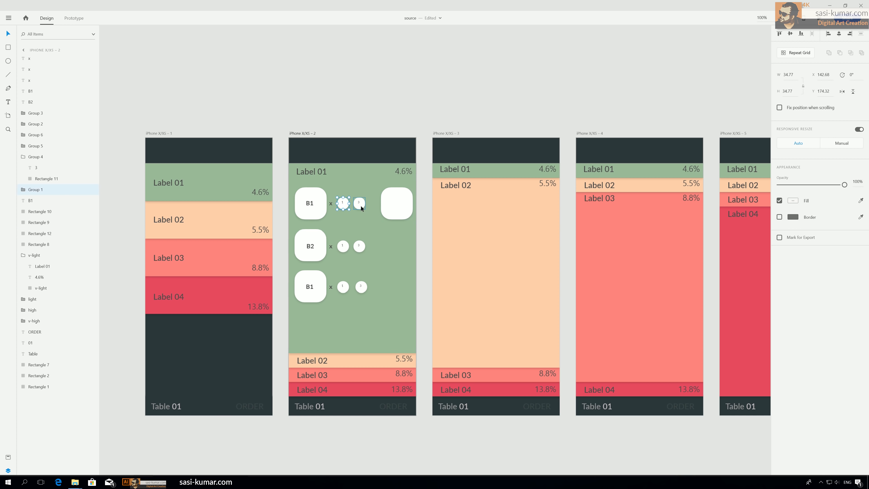
click(374, 93)
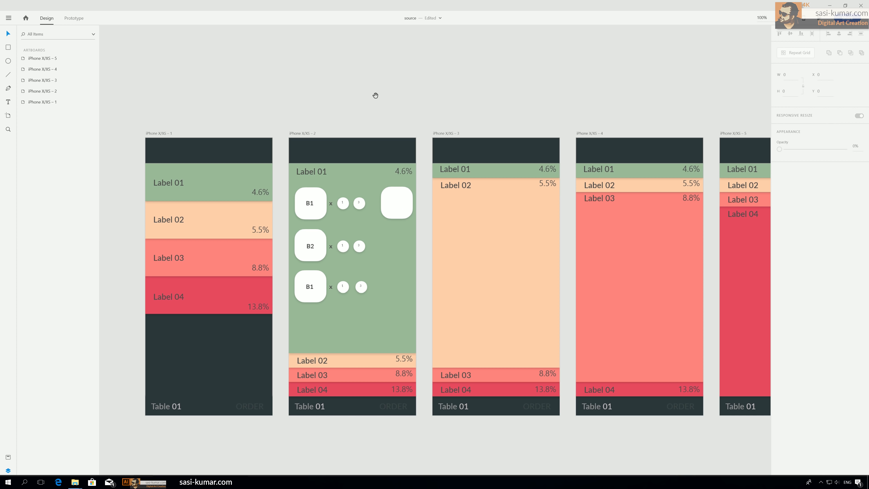
scroll(374, 103, up, 1)
key(ctrl+2)
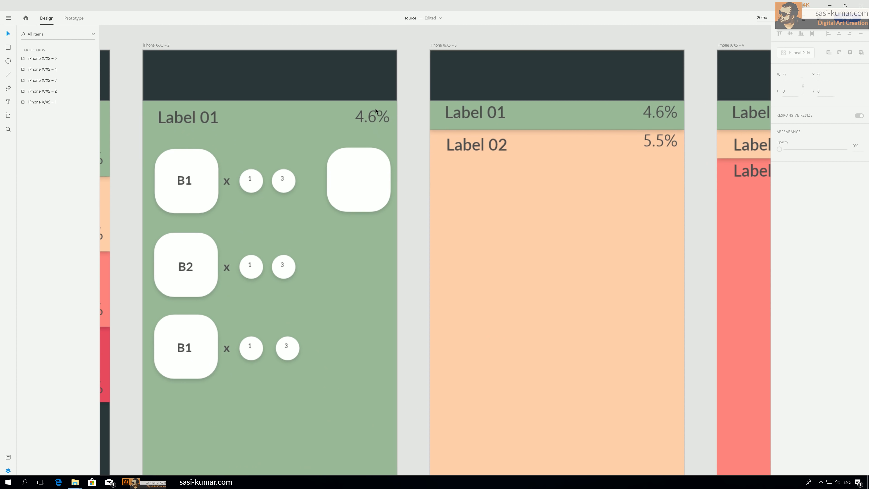
scroll(416, 158, left, 1)
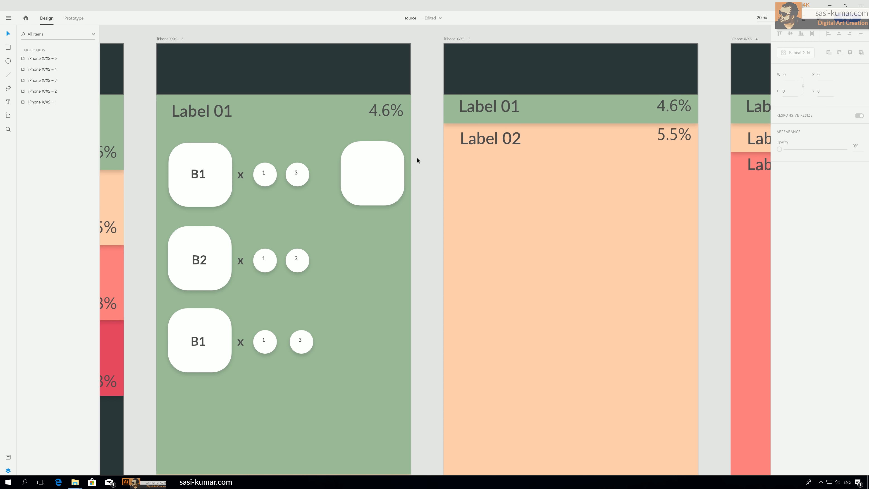
double_click(263, 172)
double_click(296, 173)
text(12)
key(Return)
drag(783, 185, 770, 185)
double_click(263, 173)
text(12)
key(Return)
Step: Set the second row's 1 badge digit to font size 12 and centre it in its circle
double_click(264, 259)
text(12)
key(Return)
drag(263, 258, 264, 262)
Step: Set the second row's 3 badge digit to font size 14 and centre it in its circle
double_click(297, 260)
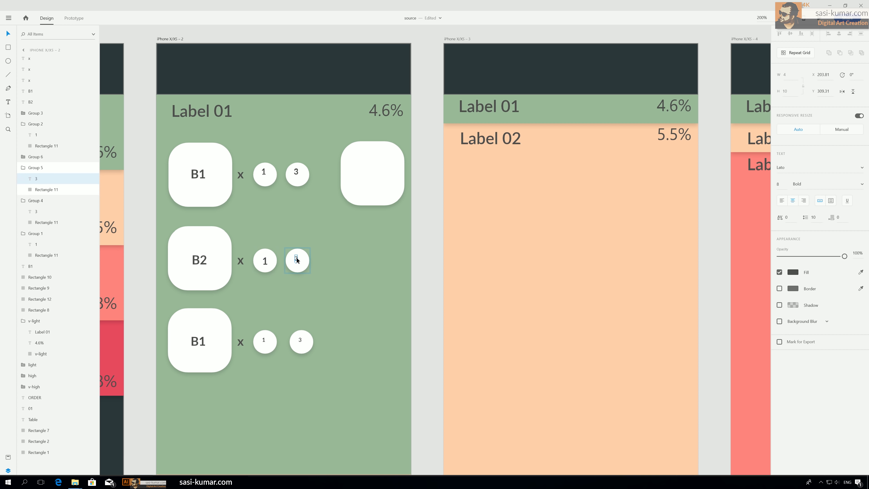
double_click(296, 258)
drag(782, 184, 770, 185)
text(14)
key(Return)
click(8, 34)
drag(296, 255, 297, 259)
click(427, 256)
Step: Delete both number badges from the first row and from the third row
scroll(426, 257, down, 5)
click(374, 224)
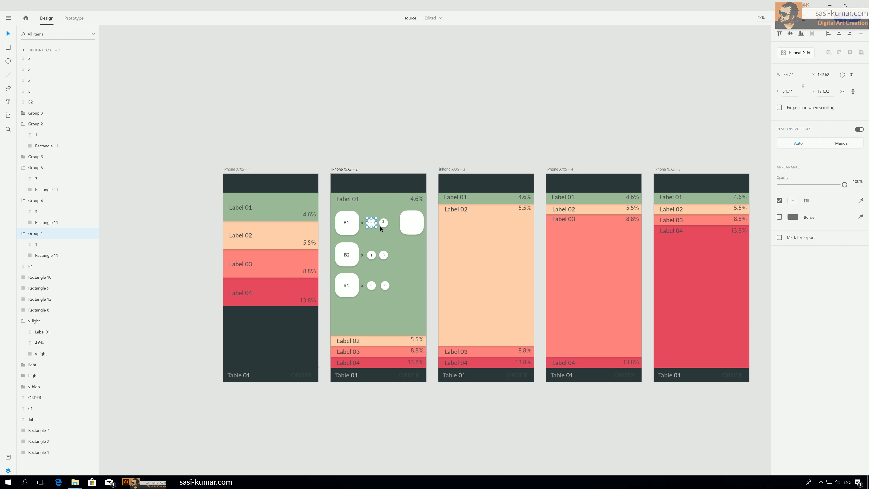
shift+click(383, 224)
key(Delete)
click(371, 286)
shift+click(384, 286)
key(Delete)
Step: Copy the second row's 1 and 3 badges into the first and third rows, in line with their cards
key(ctrl+plus)
drag(367, 257, 363, 300)
click(389, 79)
drag(389, 79, 401, 79)
click(330, 213)
shift+click(360, 213)
shift+click(377, 212)
Step: Copy the blank white card down to the second and third rows and remove the shadow from the first and third blank cards
click(430, 108)
drag(411, 217, 414, 298)
click(420, 217)
click(779, 251)
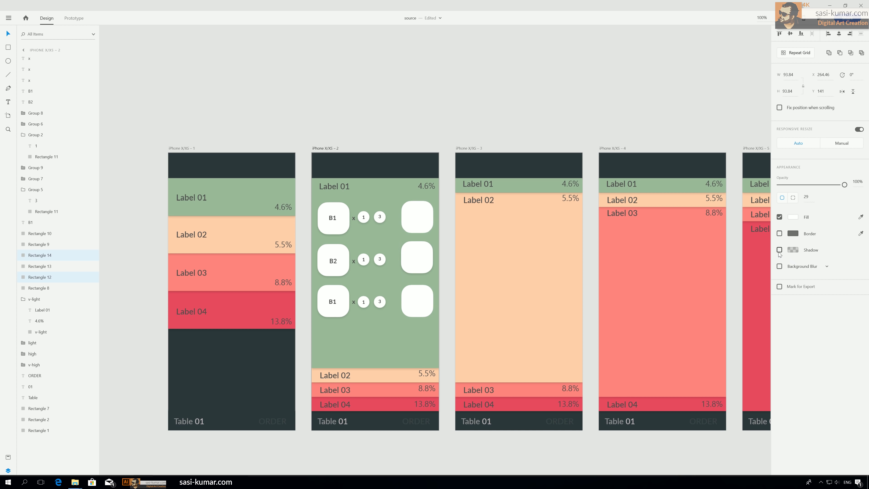
click(489, 116)
scroll(478, 121, right, 1)
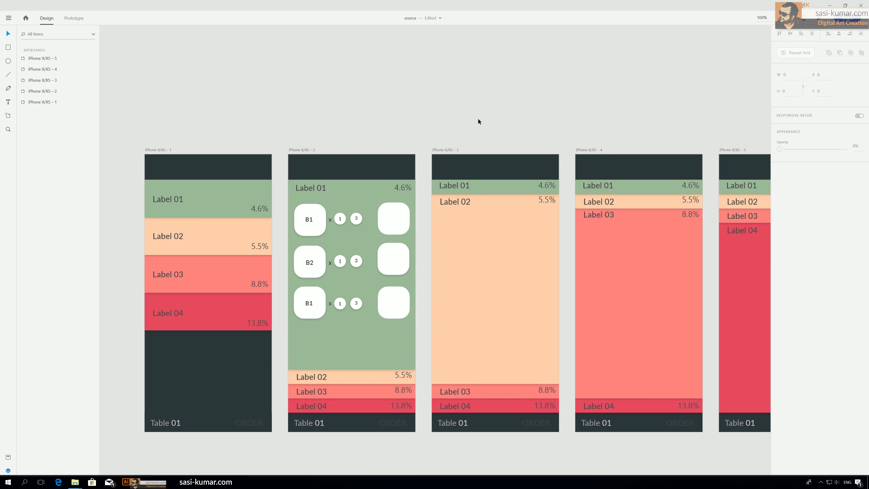
Step: Give the three blank cards the artboard header's dark colour, trying it as a border before applying it as the fill only
click(394, 219)
shift+click(403, 267)
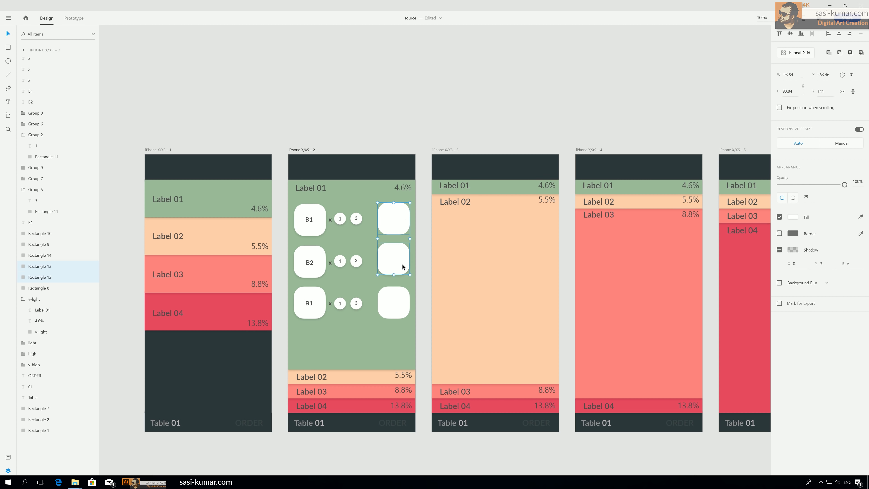
shift+click(393, 297)
click(860, 234)
click(540, 166)
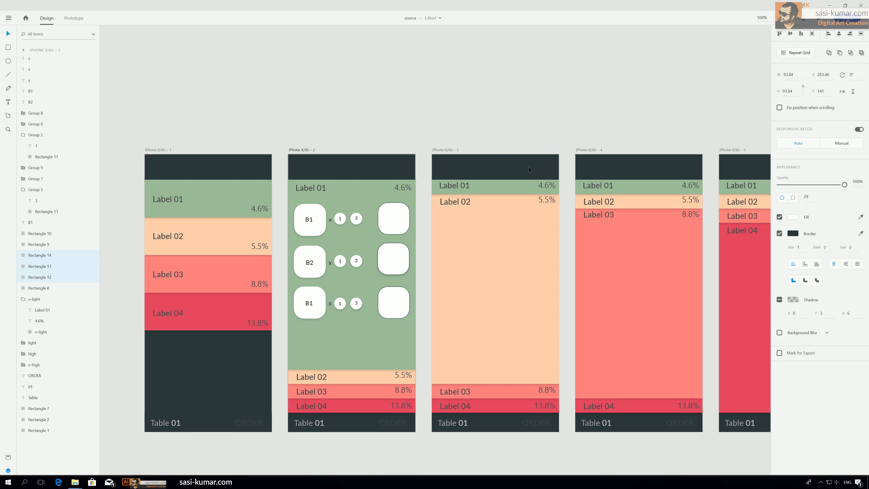
click(779, 233)
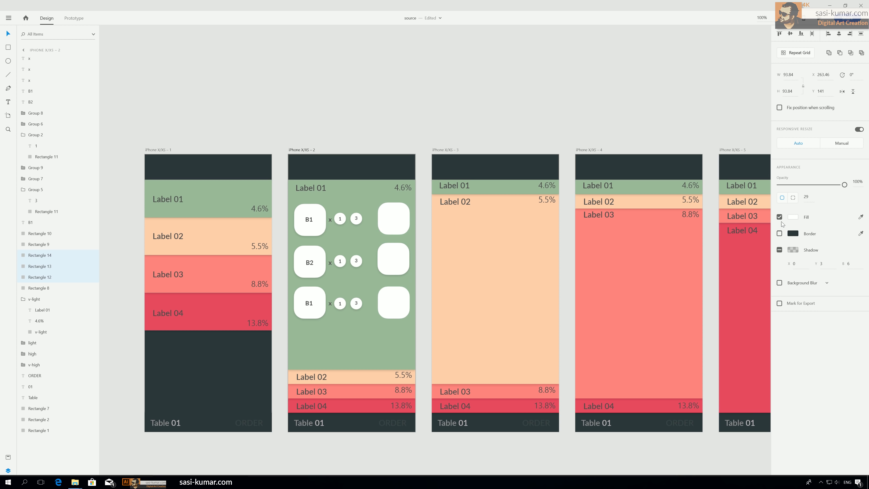
click(860, 216)
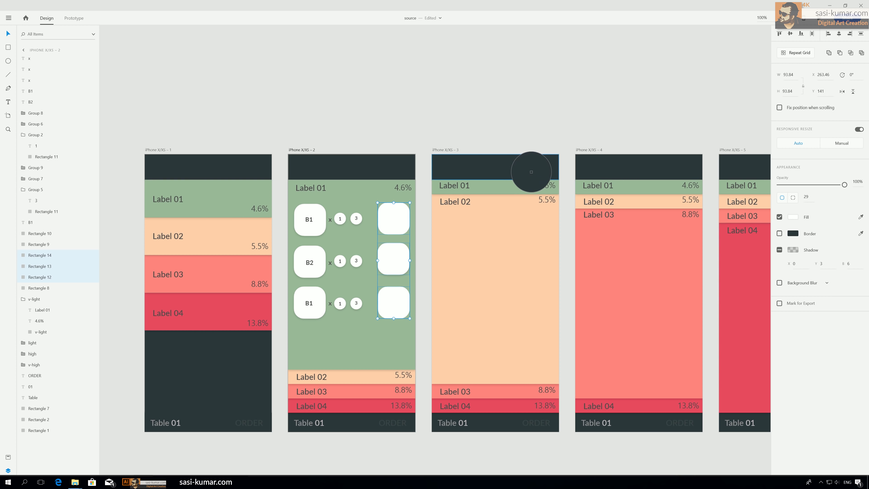
click(531, 171)
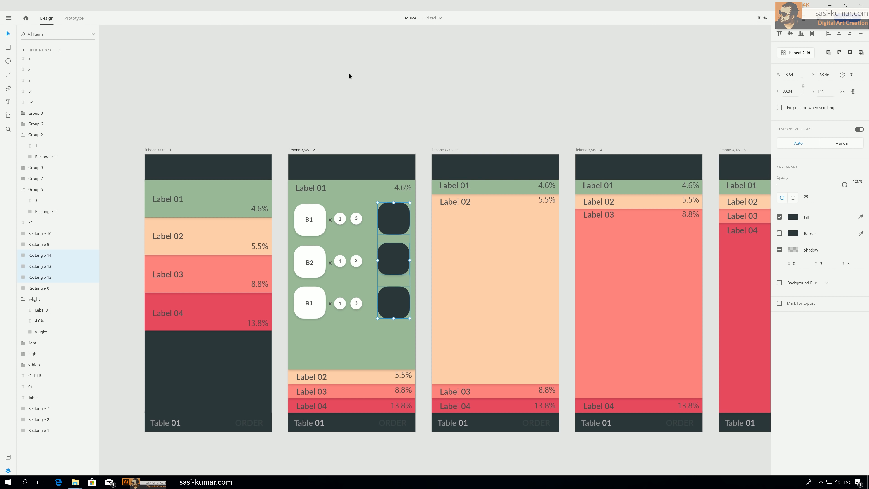
click(356, 73)
Step: Add a bold "7" to the first row's dark card and enlarge its text to size 30, finally to 42
key(ctrl+equal)
key(ctrl+equal)
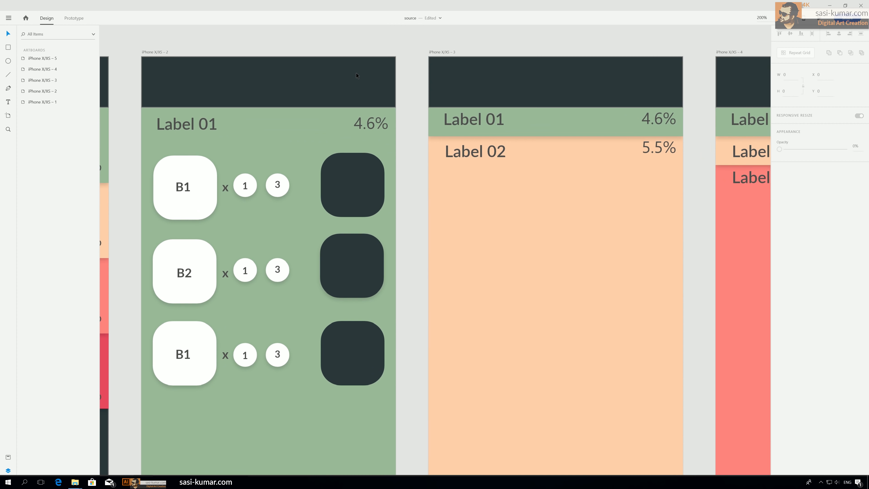
key(t)
click(360, 183)
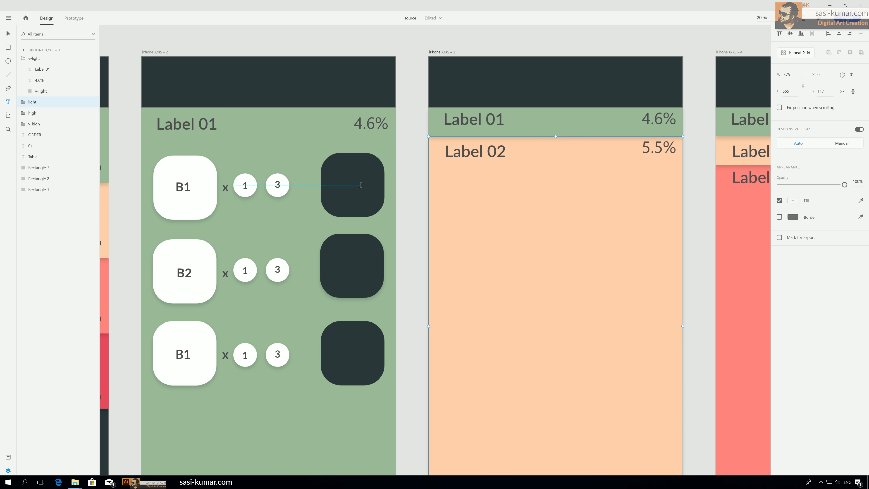
text(7)
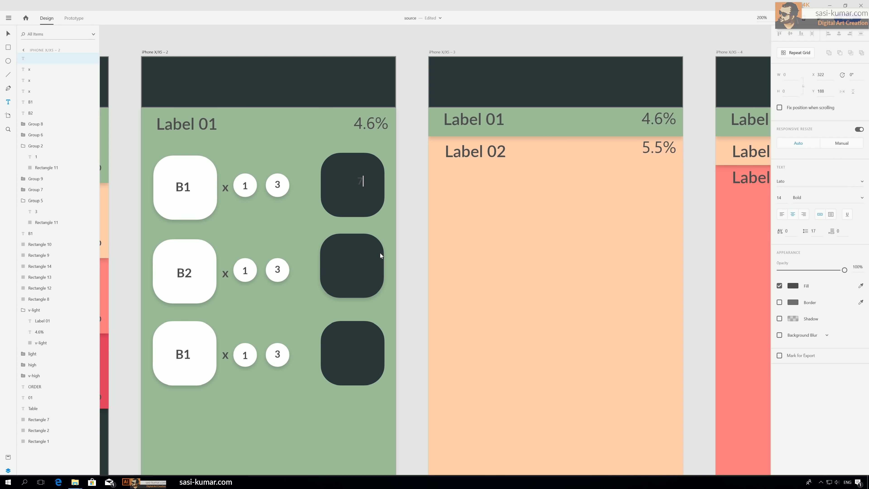
click(7, 35)
click(780, 197)
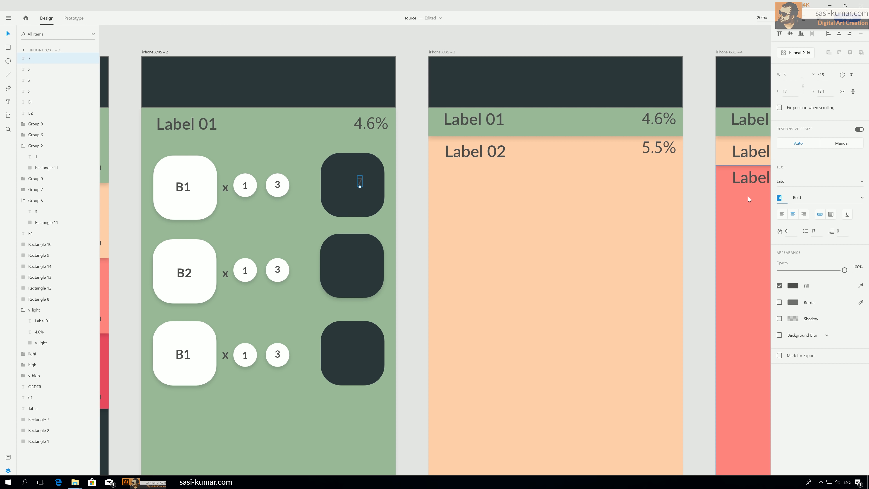
text(30)
key(Return)
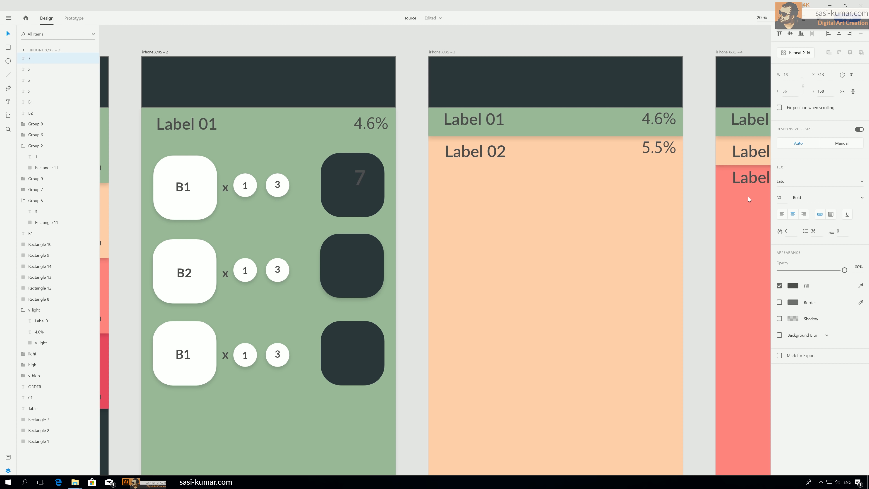
click(780, 197)
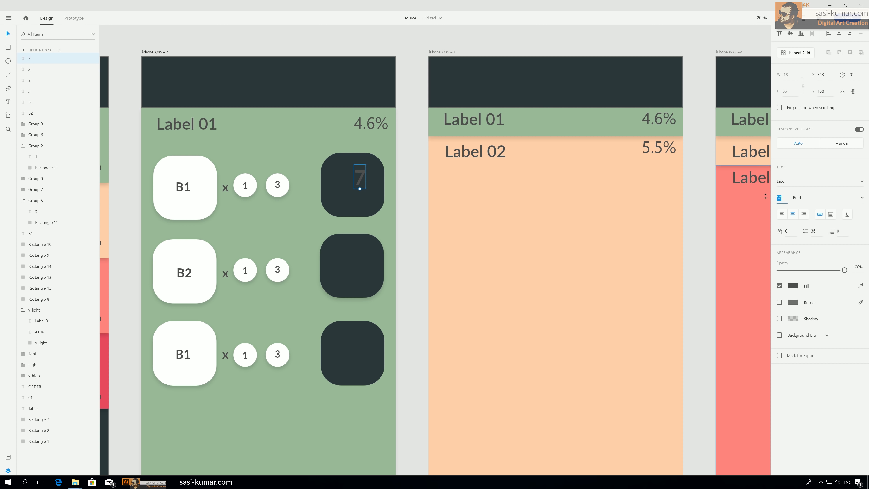
text(42)
key(Return)
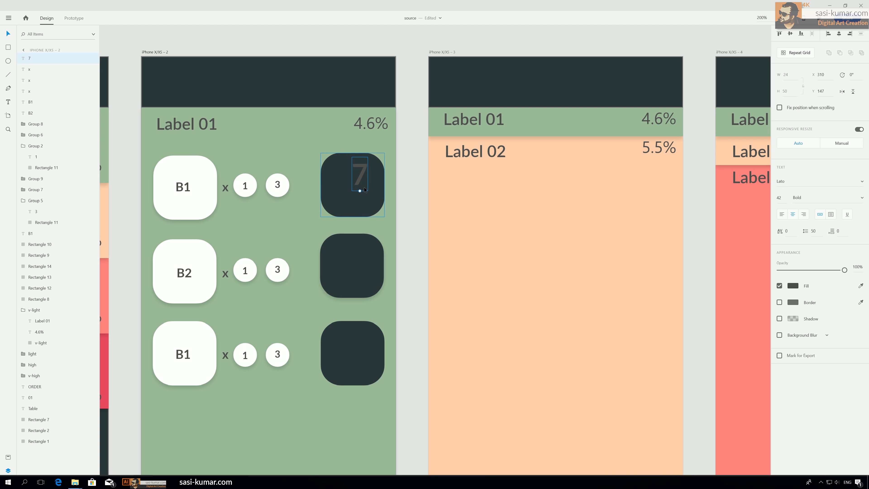
Step: Lower the 7 to Y 159 and recolour it with the green sampled from the Label 01 band
drag(362, 172, 362, 181)
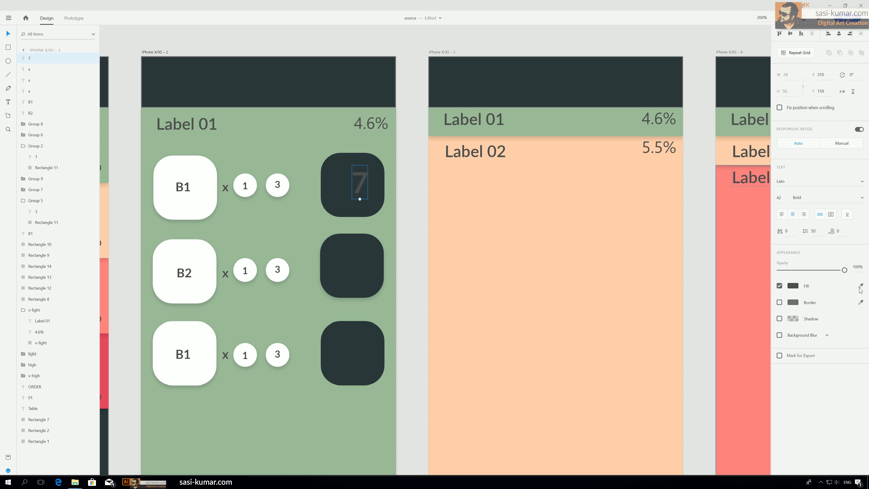
click(315, 203)
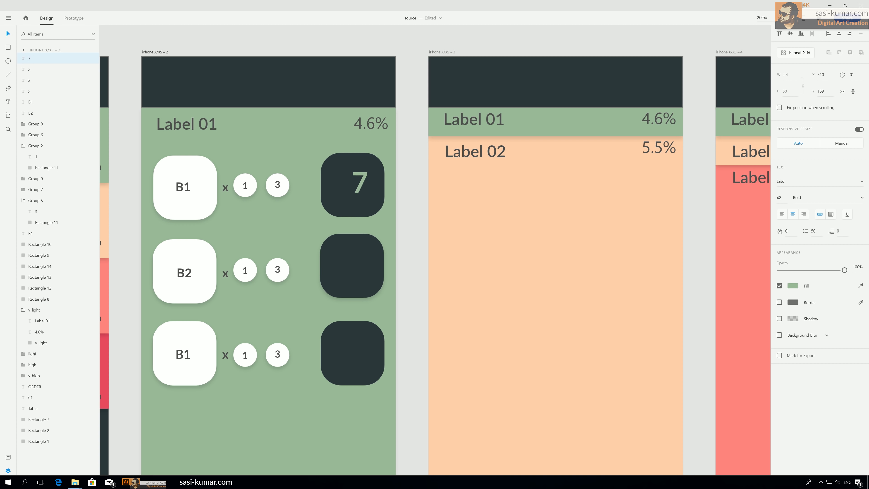
click(407, 68)
Step: Copy the green 7 onto the second row's dark card and change the copy to "0"
click(362, 183)
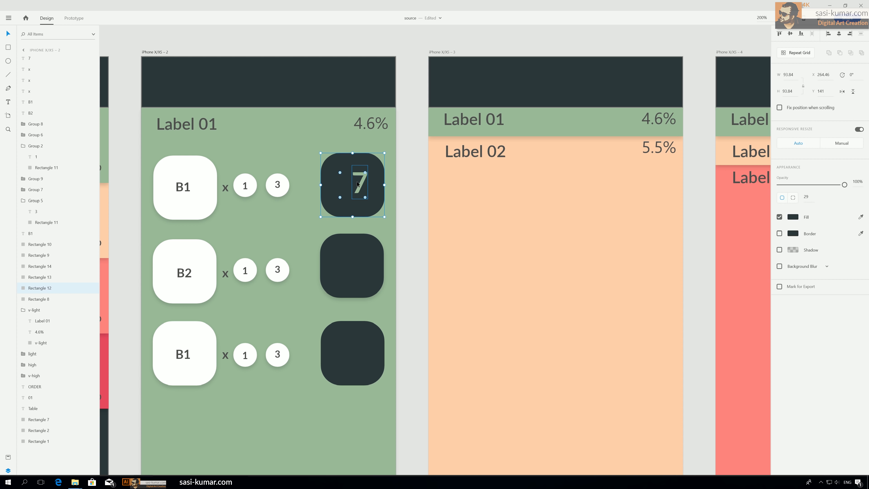
drag(362, 183, 363, 267)
double_click(364, 267)
text(0)
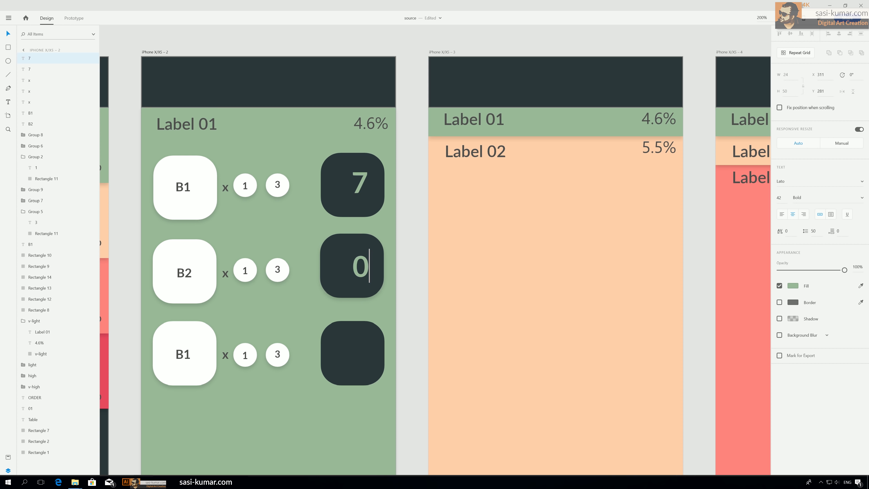
click(8, 34)
Step: Copy the green 0 onto the third row's dark card and change the copy to "1"
drag(363, 272, 368, 362)
double_click(368, 362)
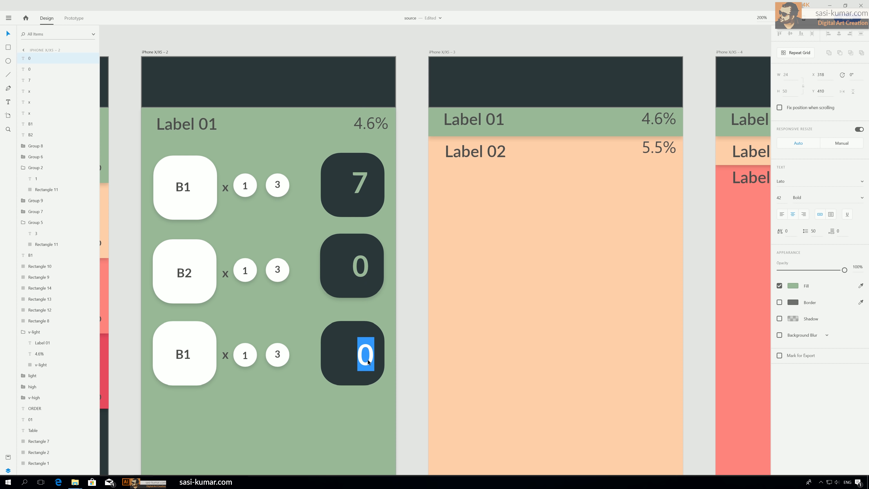
text(1)
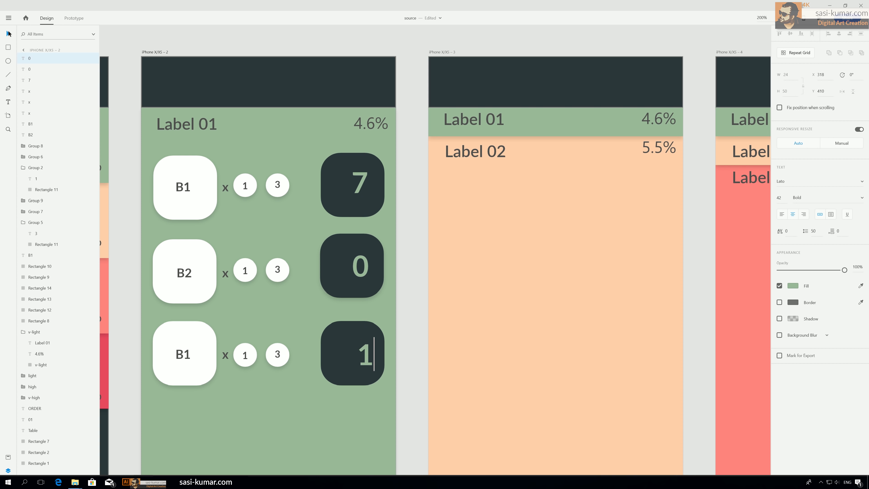
key(Escape)
Step: Align the 7, 0 and 1 in the dark cards on their common horizontal centre
shift+click(364, 275)
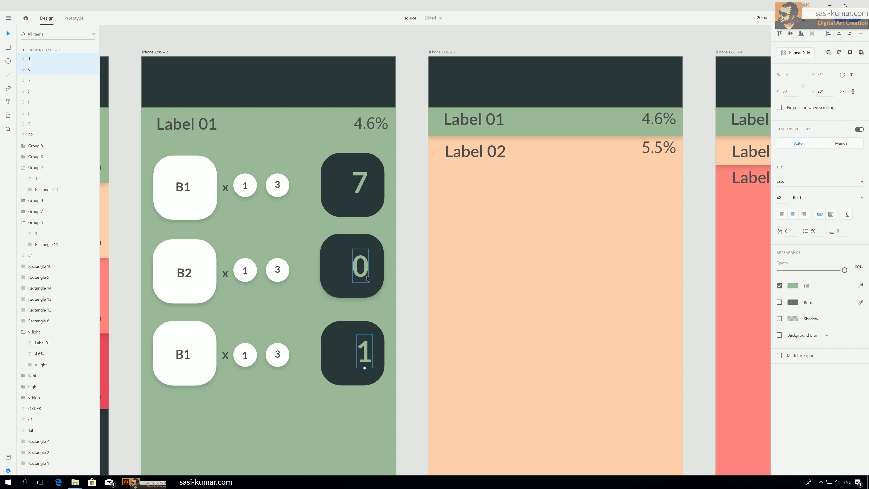
shift+click(361, 183)
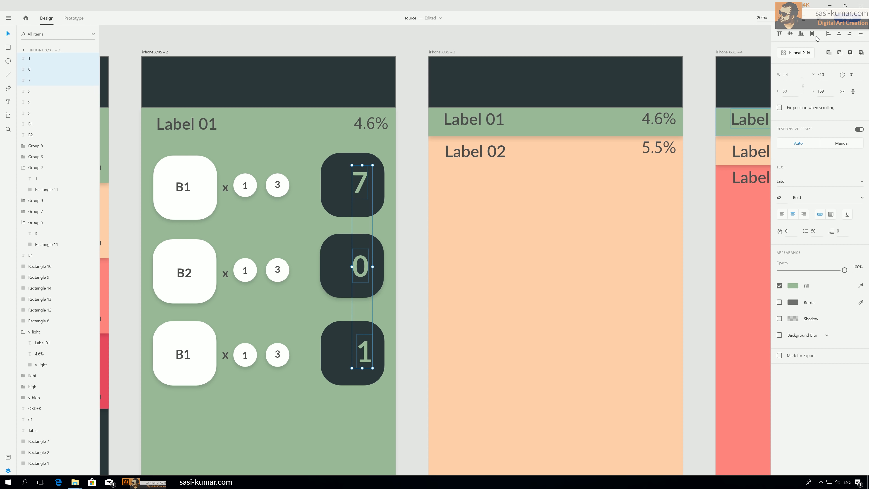
key(Right)
key(Right)
key(Right)
key(Right)
click(427, 188)
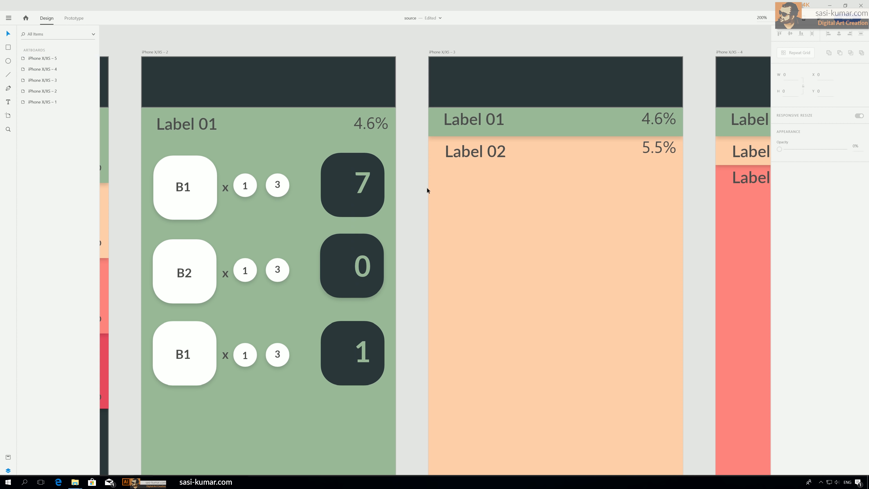
key(ctrl+0)
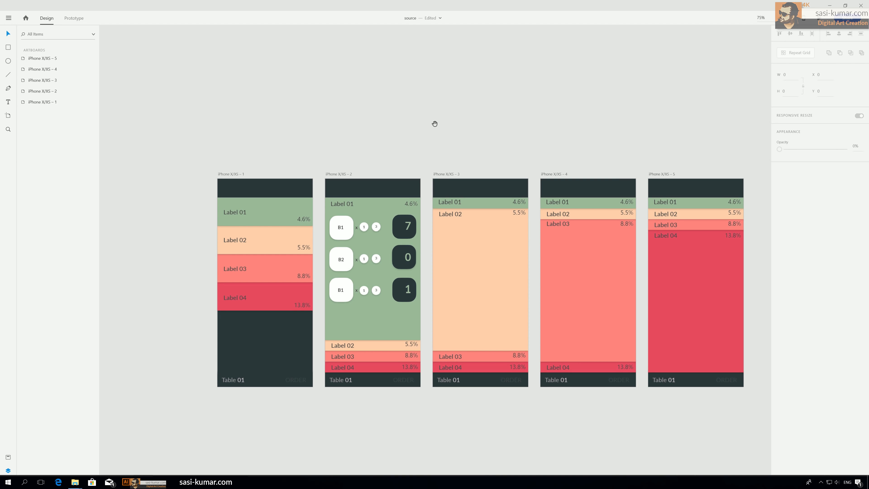
drag(435, 120, 410, 114)
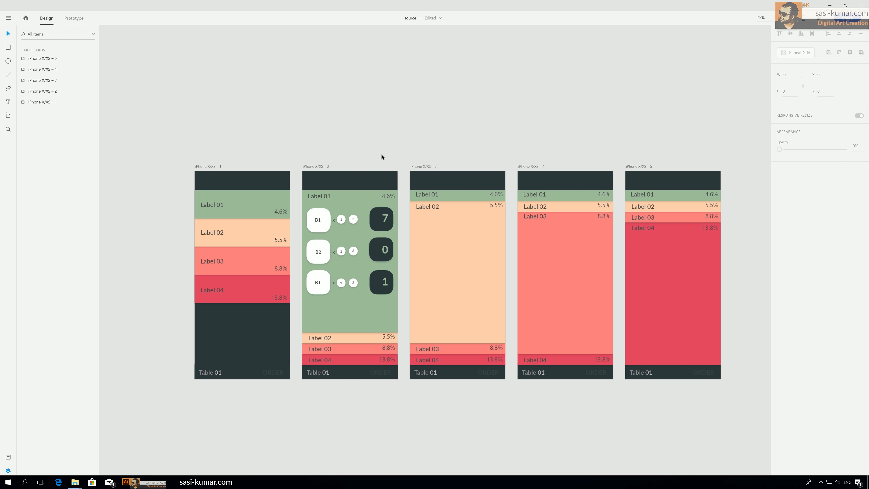
key(ctrl+1)
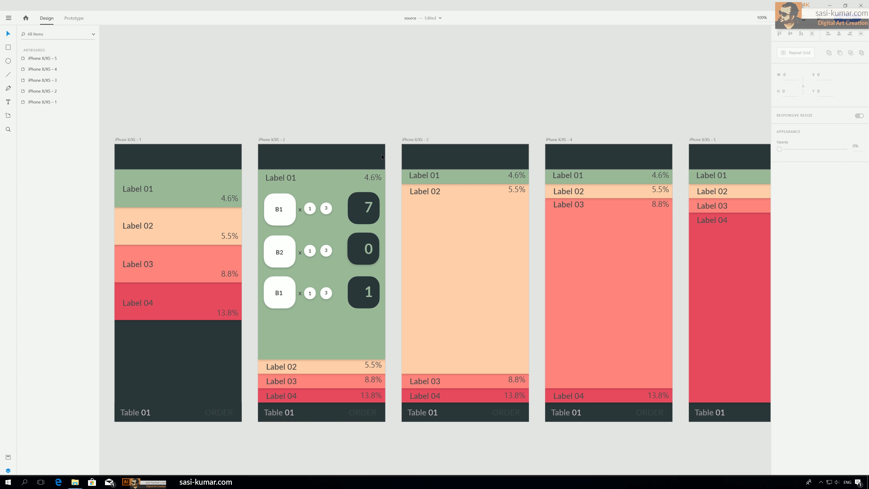
key(ctrl+2)
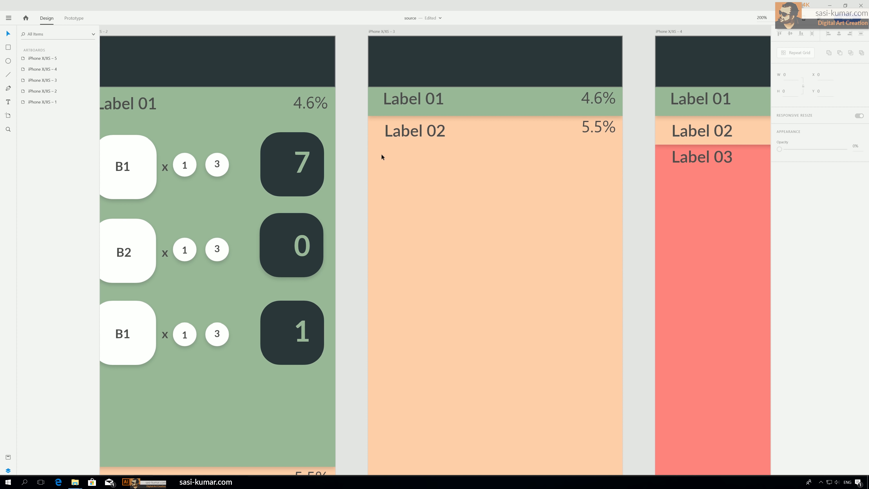
key(ctrl+1)
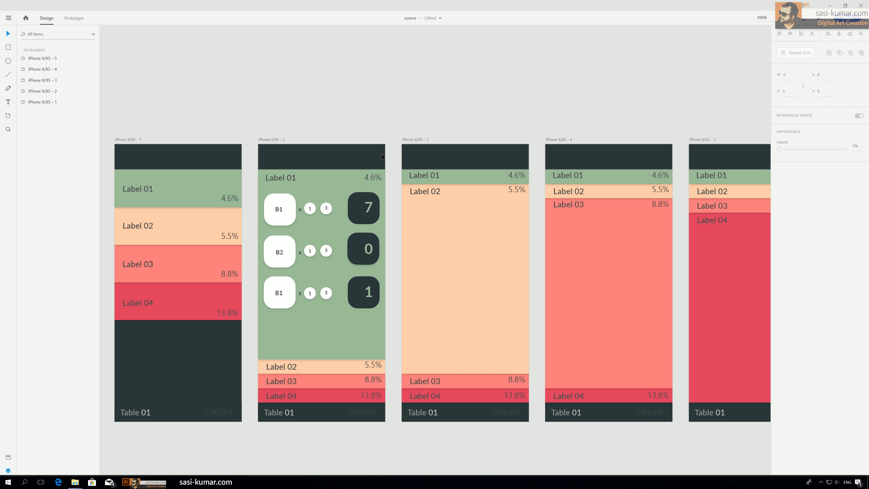
Step: Copy the first row's "3" badge to just before the dark total card and change the copy's text to "-"
key(ctrl+2)
drag(380, 154, 478, 189)
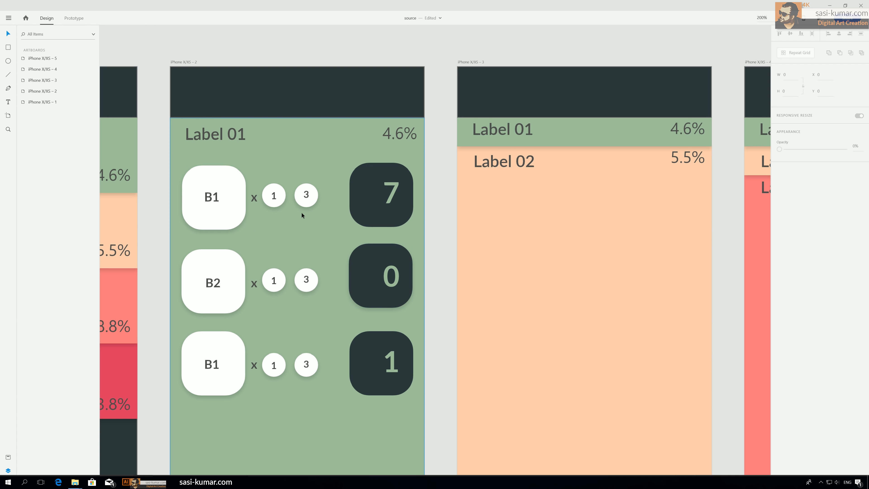
click(310, 198)
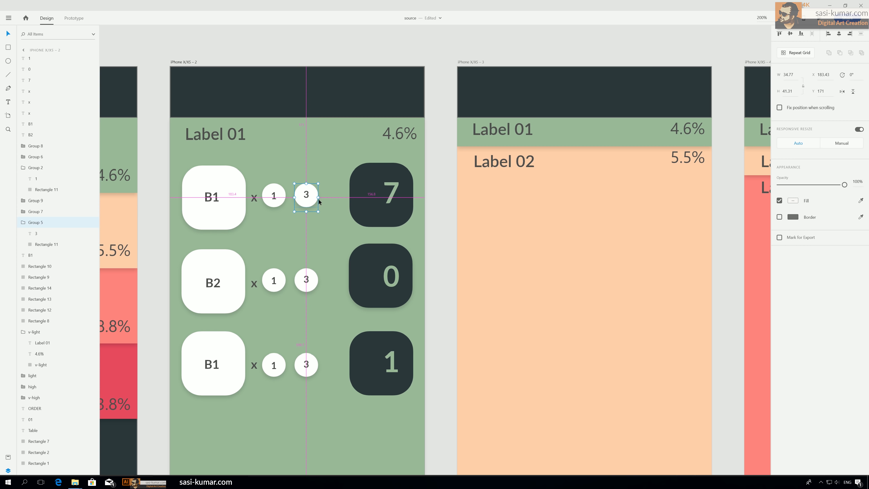
drag(318, 201, 341, 199)
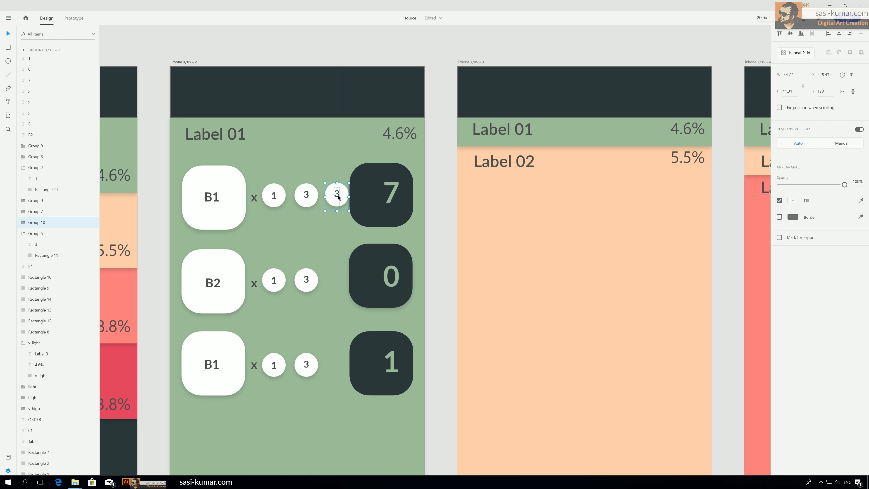
double_click(338, 196)
double_click(338, 197)
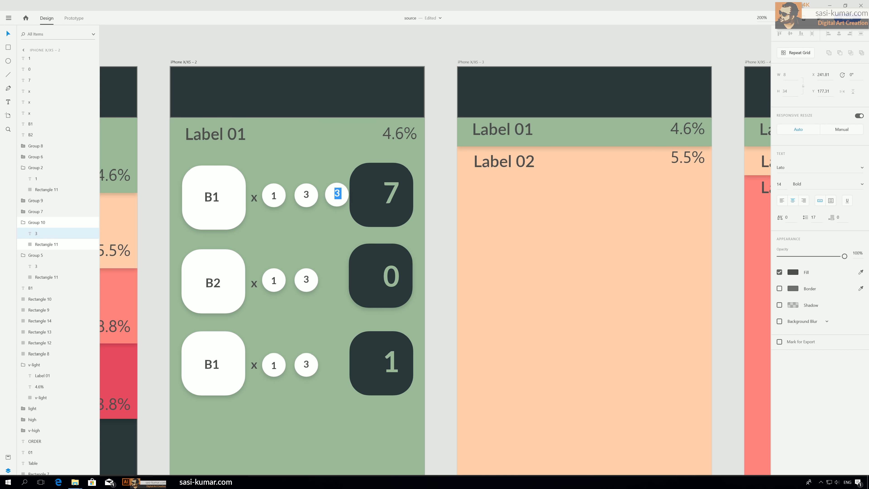
text(-)
click(317, 64)
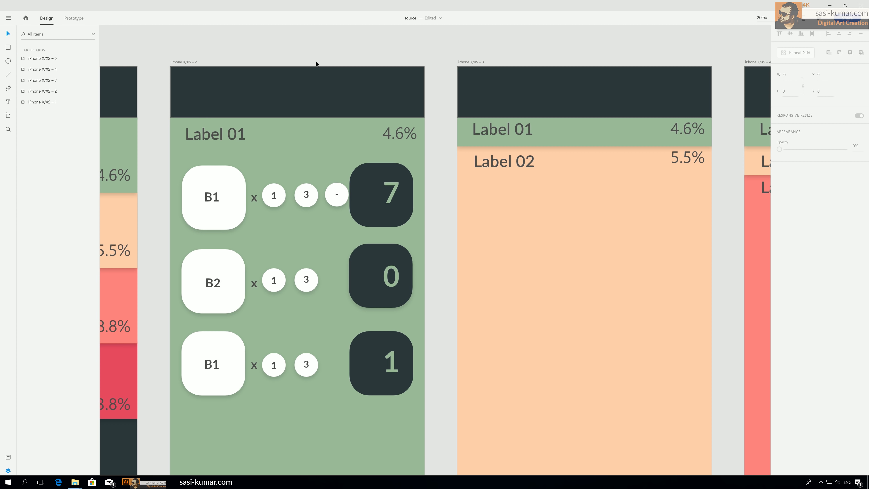
Step: Copy the minus badge onto the second and third rows and align all three on their common horizontal centre
key(ctrl+1)
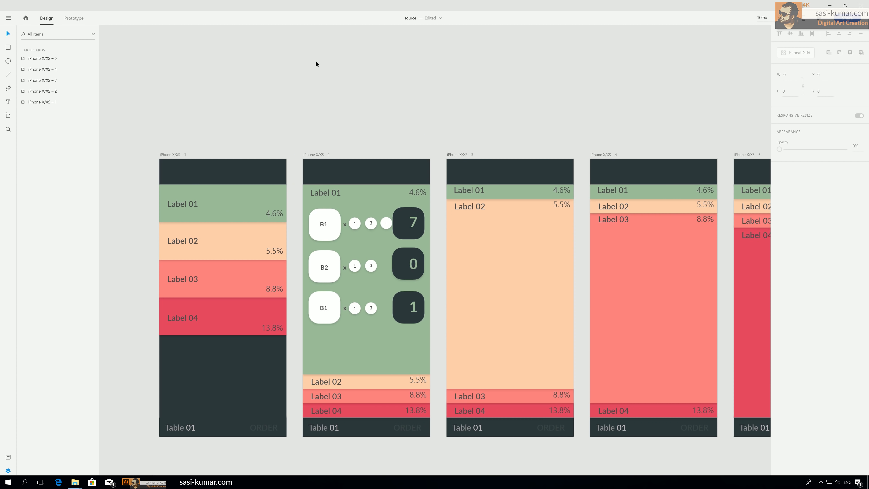
click(386, 225)
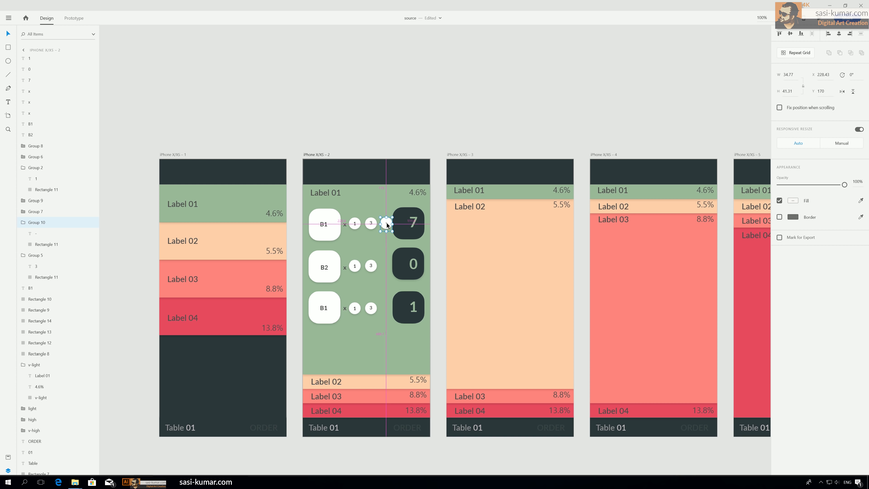
drag(388, 225, 385, 307)
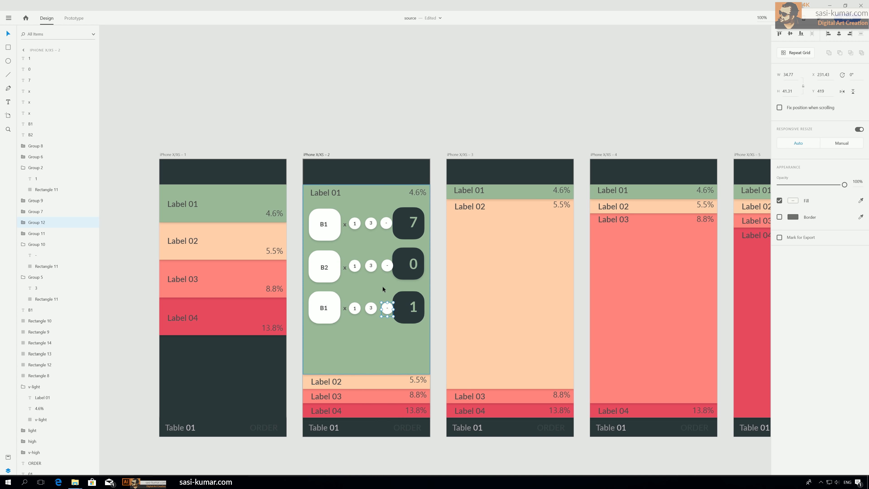
click(386, 225)
shift+click(386, 265)
shift+click(387, 308)
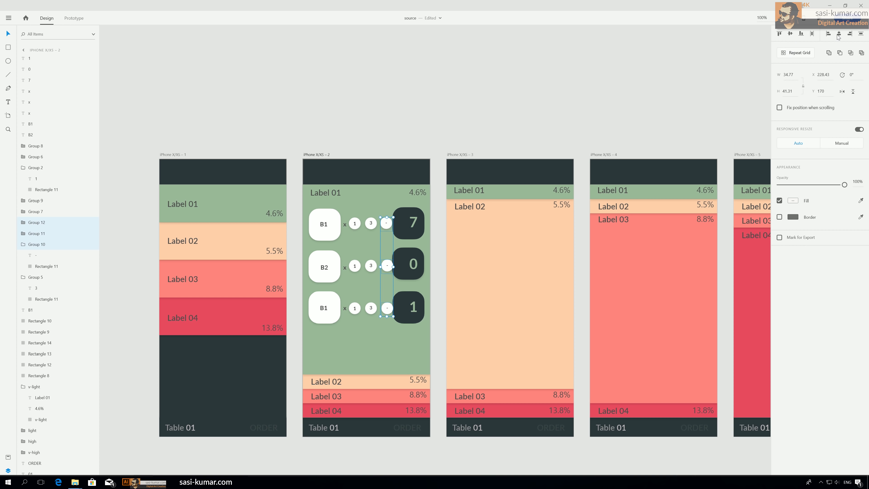
click(412, 100)
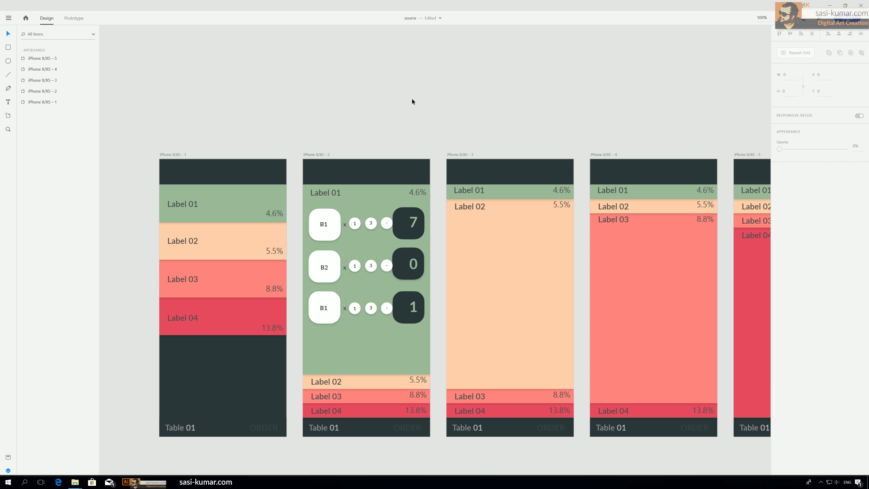
Step: Nudge the three minus badges together 2 px to the left, away from the dark cards
click(387, 308)
shift+click(386, 265)
shift+click(386, 223)
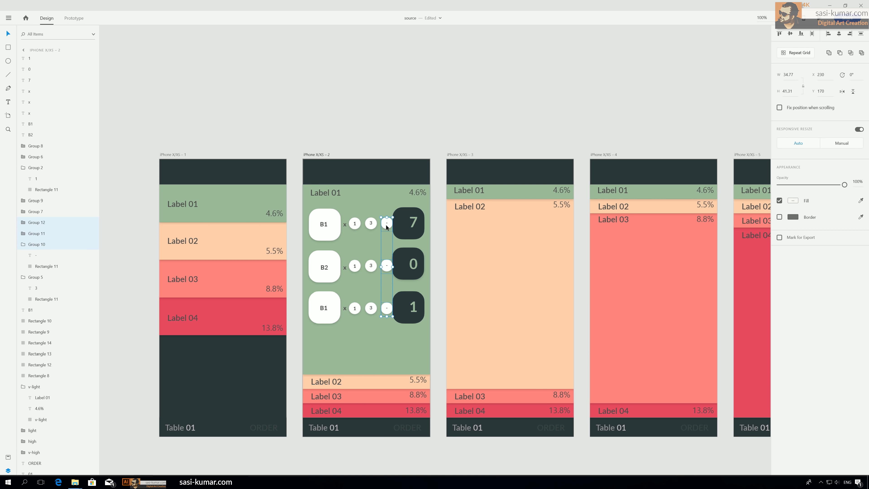
key(Left)
key(Left)
click(382, 133)
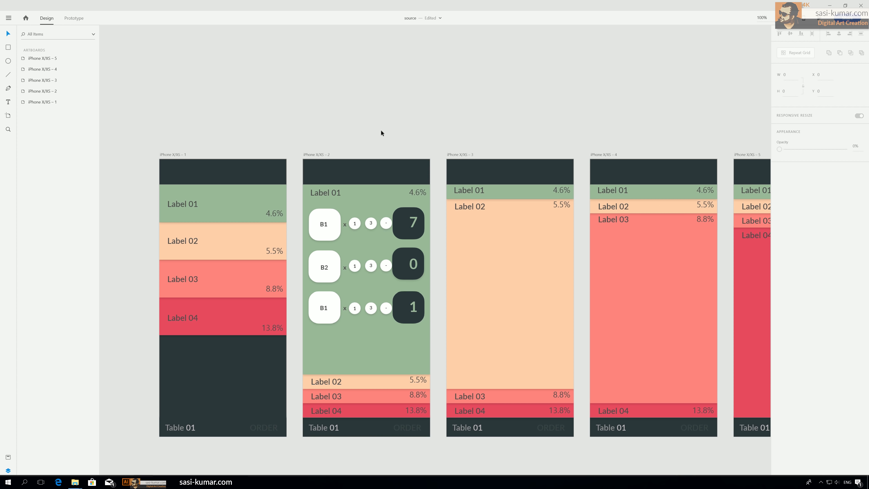
Step: Draw a white rectangle about 149 by 54 over the first row's badges, with corner radius 25 and no border
drag(385, 148, 355, 110)
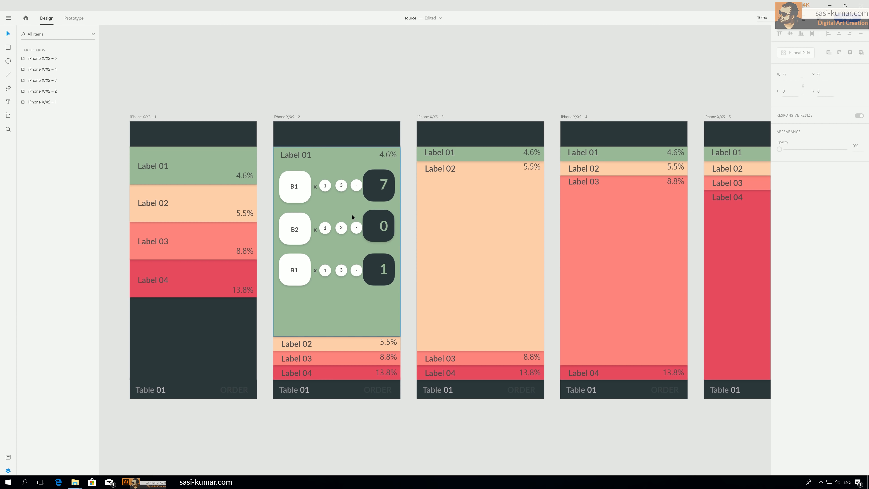
click(9, 48)
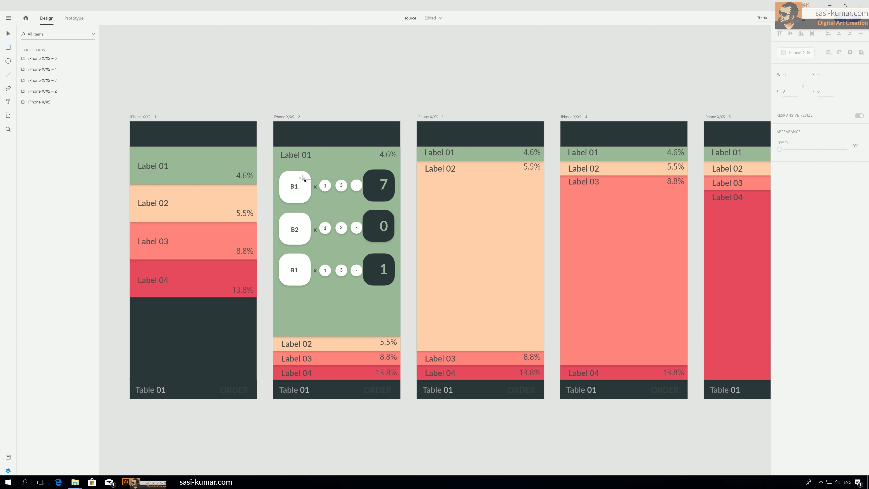
drag(300, 178, 350, 196)
key(v)
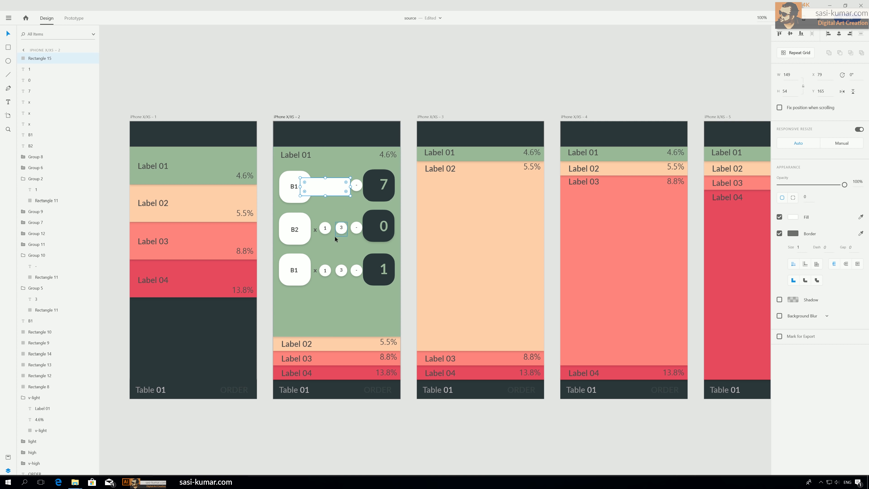
drag(345, 182, 341, 181)
click(779, 233)
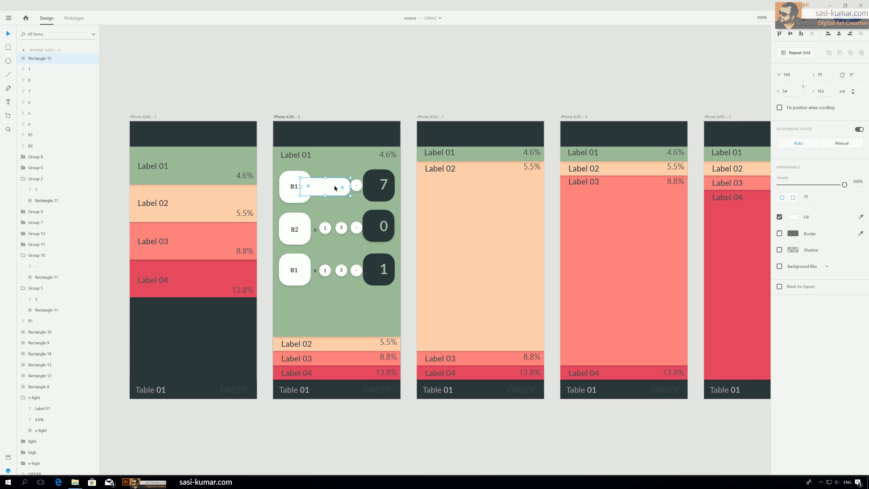
Step: Send the white rounded rectangle backward behind the x, the badges and the B1 card, stacking it directly above the v-light group
key(ctrl+equal)
key(ctrl+minus)
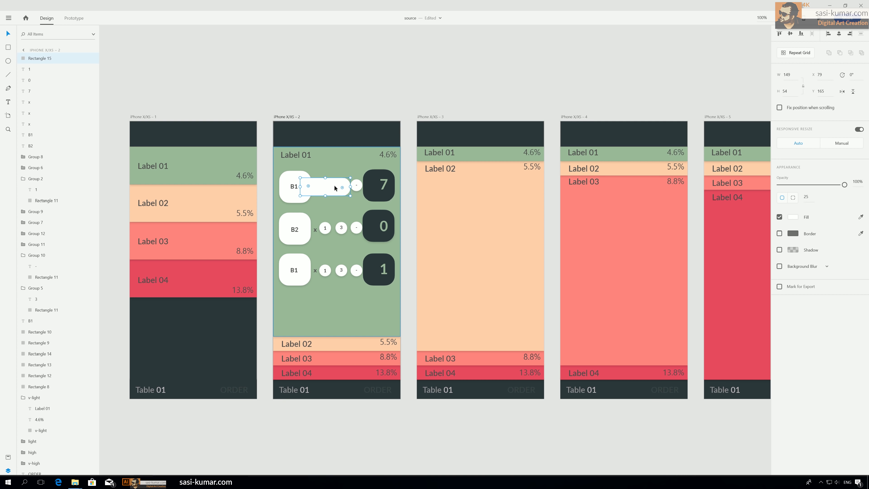
key(ctrl+minus)
key(ctrl+equal)
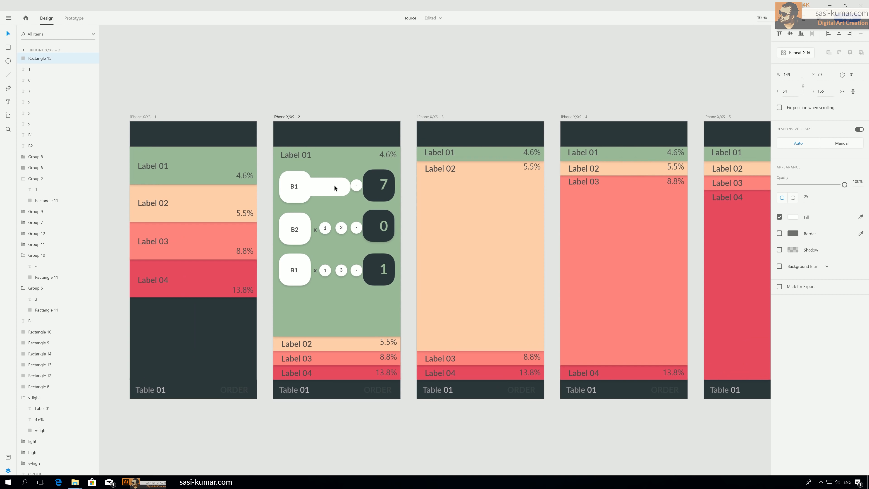
key(ctrl+bracketleft)
key(ctrl+bracketleft)
key(ctrl+bracketleft)
key(ctrl+bracketleft)
key(ctrl+bracketleft)
key(ctrl+bracketleft)
key(ctrl+bracketleft)
key(ctrl+bracketleft)
key(ctrl+bracketleft)
key(ctrl+bracketleft)
key(ctrl+bracketleft)
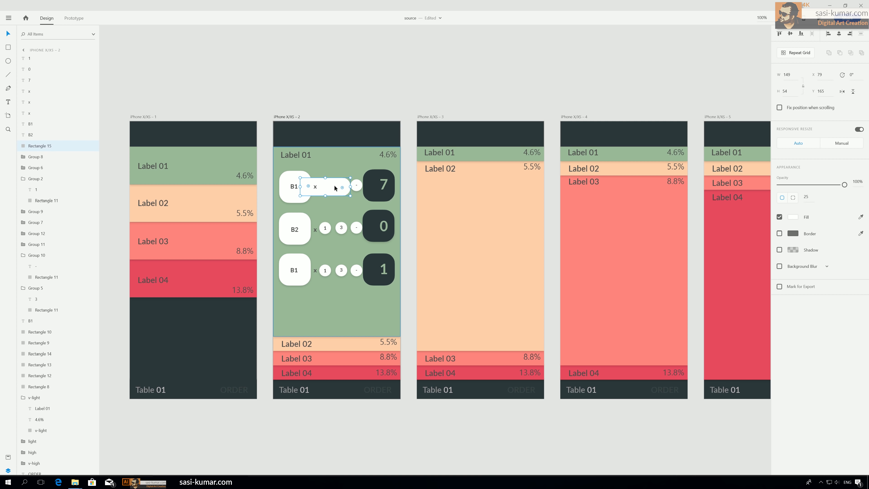
key(ctrl+bracketleft)
key(ctrl+bracketleft)
key(ctrl+bracketleft)
key(ctrl+bracketleft)
key(ctrl+bracketleft)
key(ctrl+bracketleft)
key(ctrl+bracketleft)
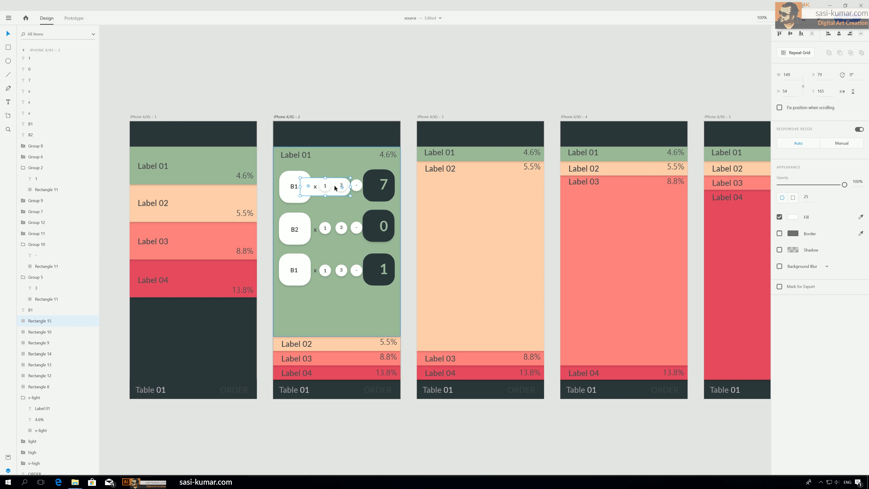
key(ctrl+bracketleft)
key(ctrl+bracketleft)
key(ctrl+bracketleft)
key(ctrl+bracketleft)
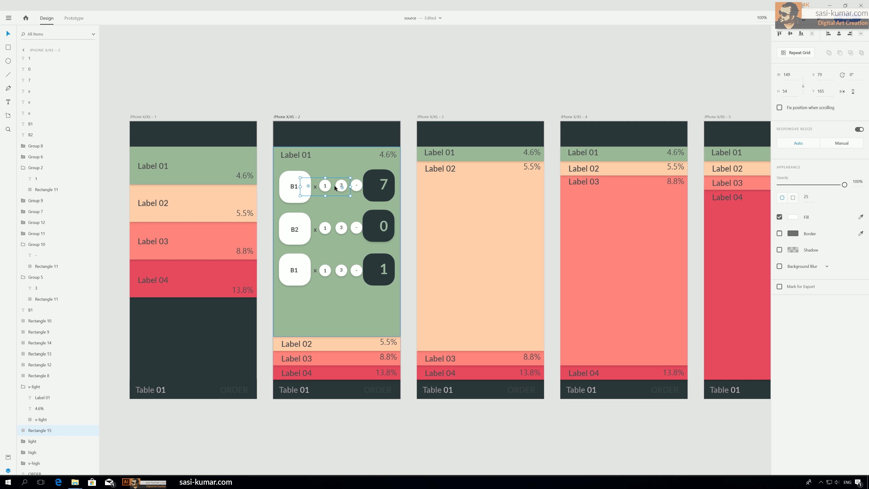
key(ctrl+bracketright)
click(375, 100)
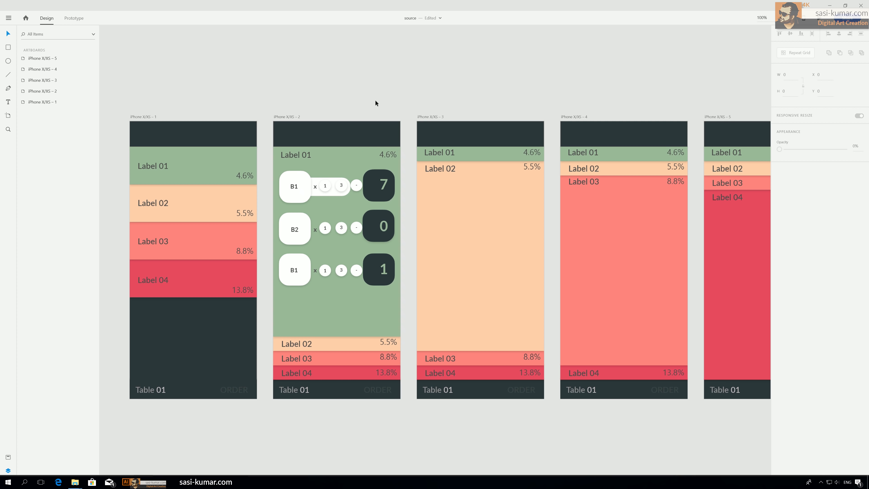
Step: Lower the white rounded strip's opacity to 47% and copy it behind the badges of the second and third rows
click(334, 193)
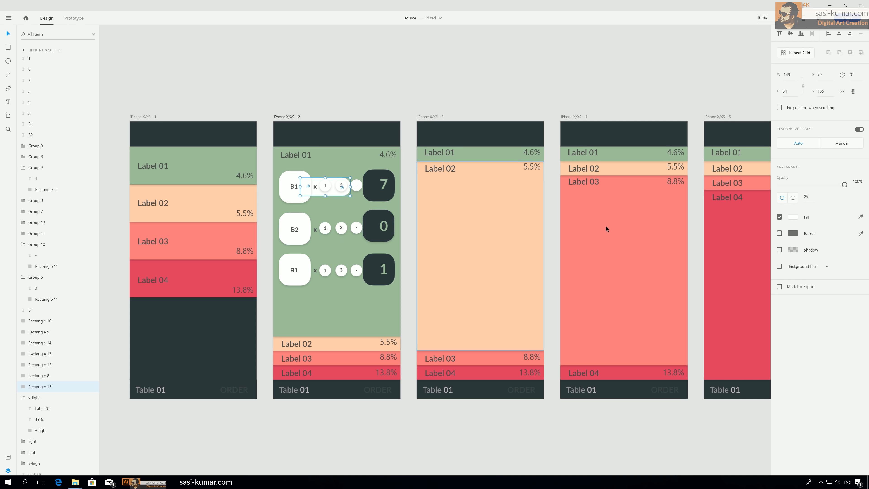
drag(844, 184, 822, 187)
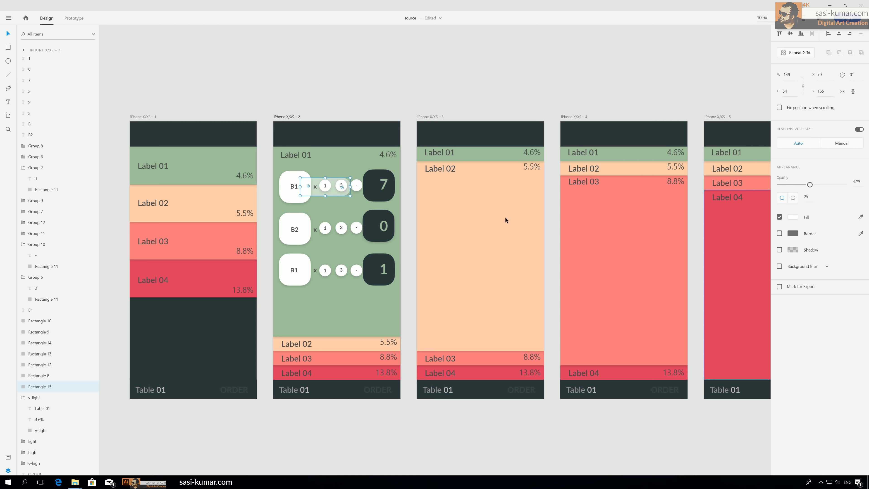
click(340, 70)
click(322, 194)
drag(321, 194, 321, 271)
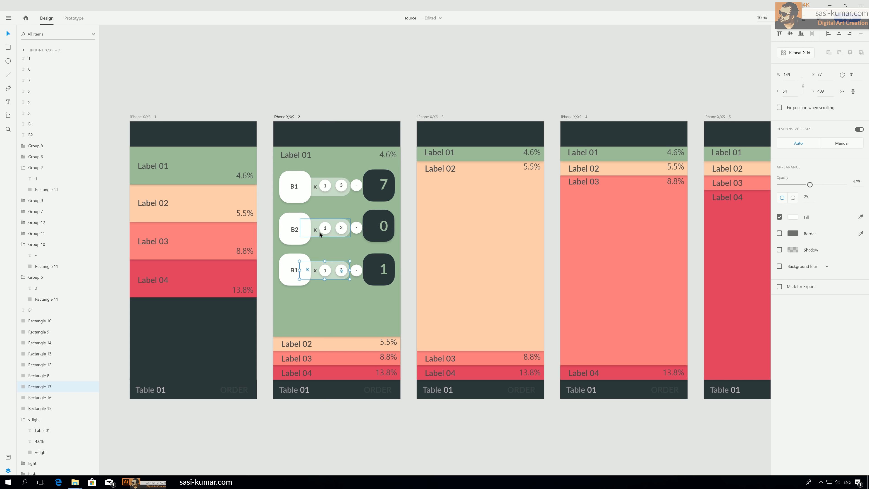
Step: Distribute the three translucent strips evenly in the vertical direction and shift them right to X 79
shift+click(317, 223)
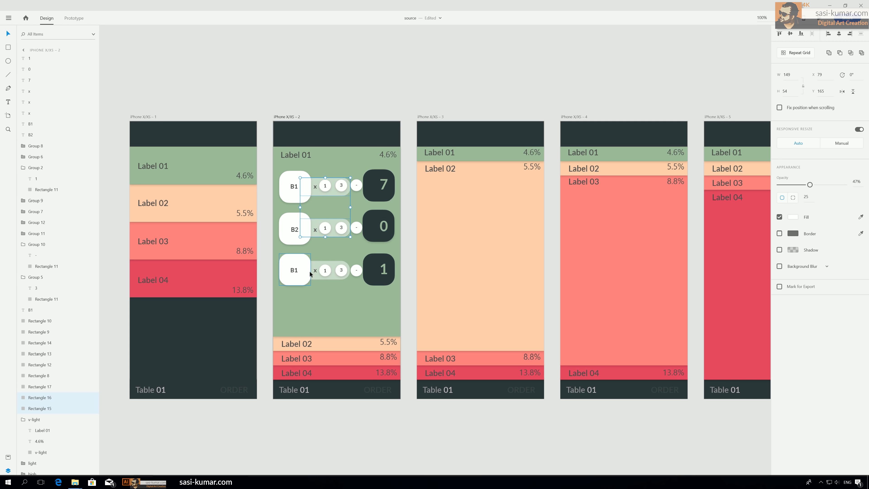
shift+click(315, 276)
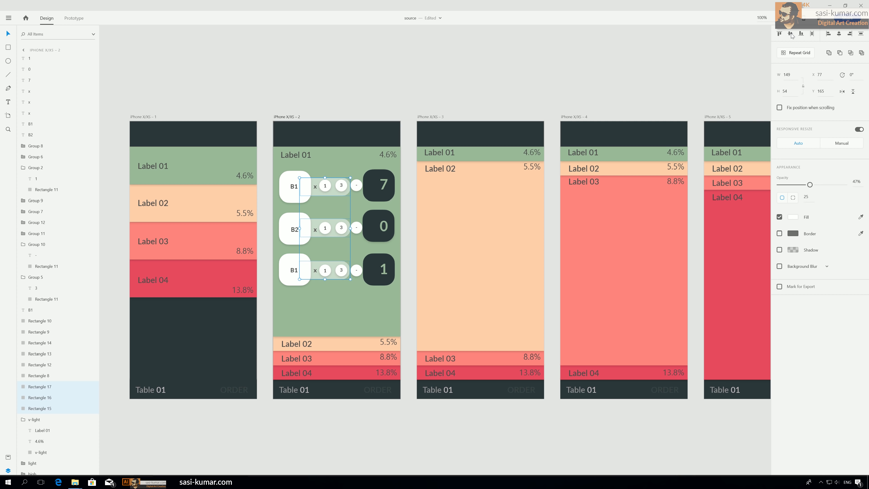
click(861, 34)
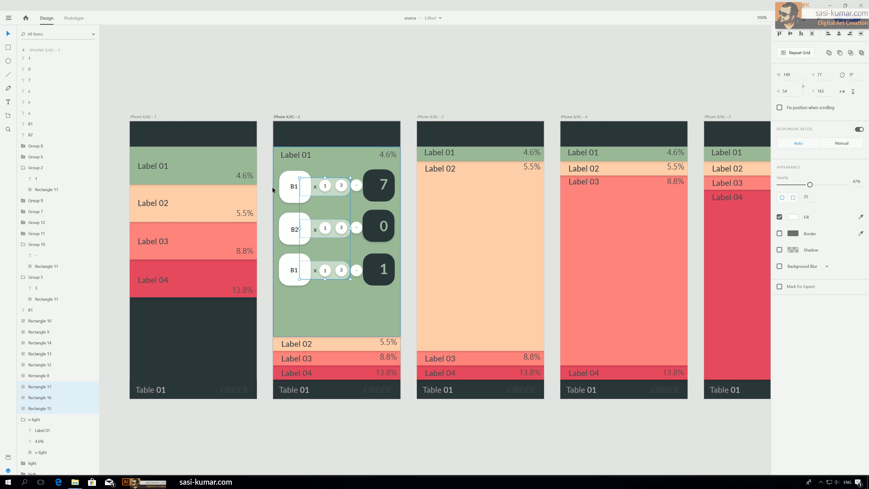
key(Right)
key(Right)
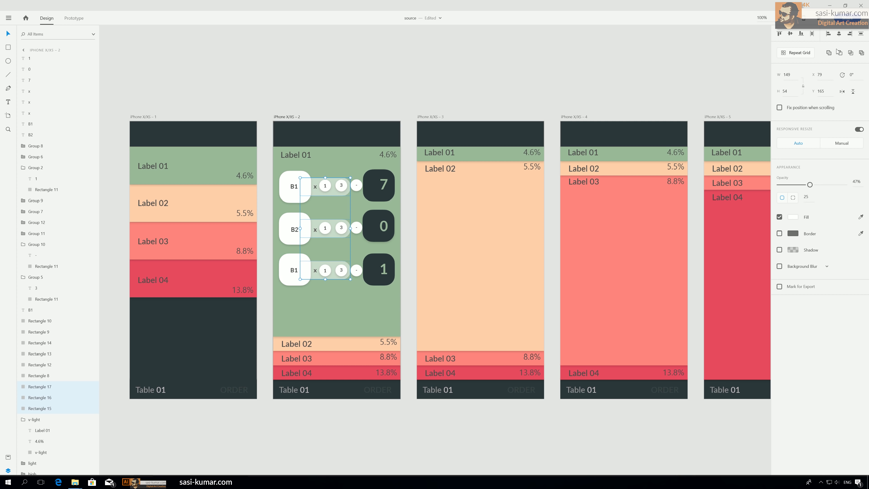
click(528, 69)
scroll(514, 83, down, 2)
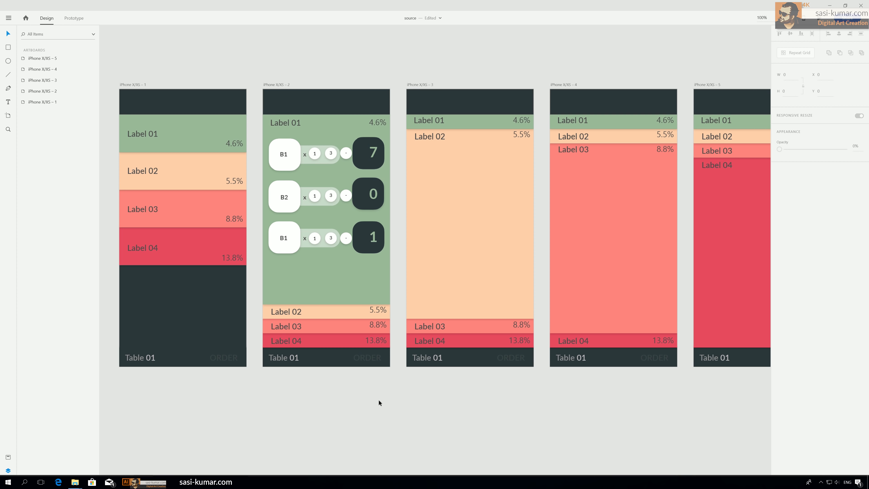
Step: Duplicate the iPhone X/XS – 2 artboard and place the copy directly below the original
key(ctrl+minus)
drag(396, 406, 367, 379)
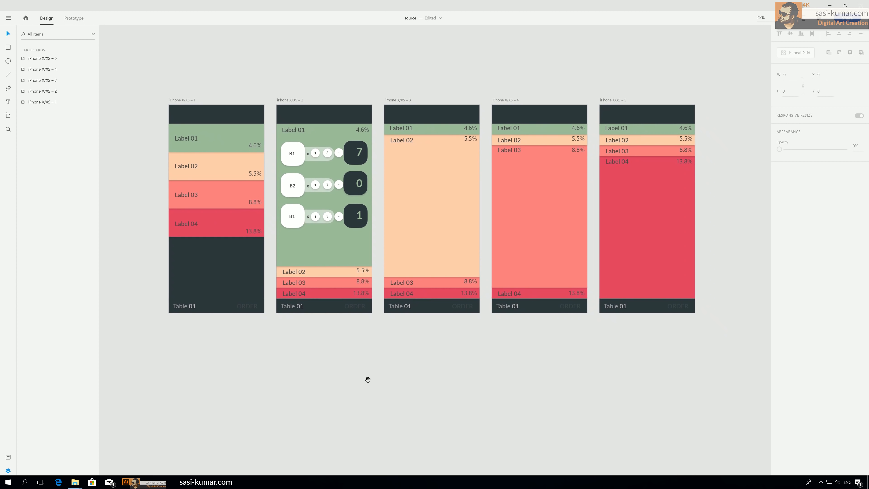
click(292, 101)
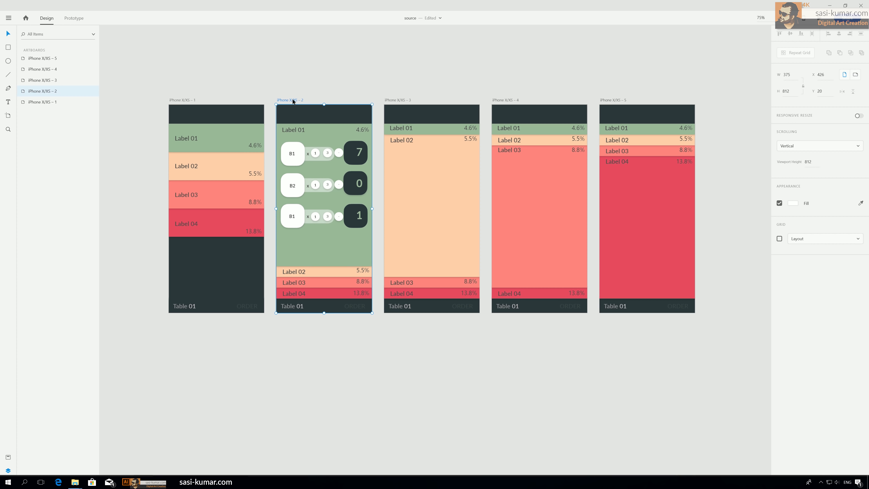
click(73, 19)
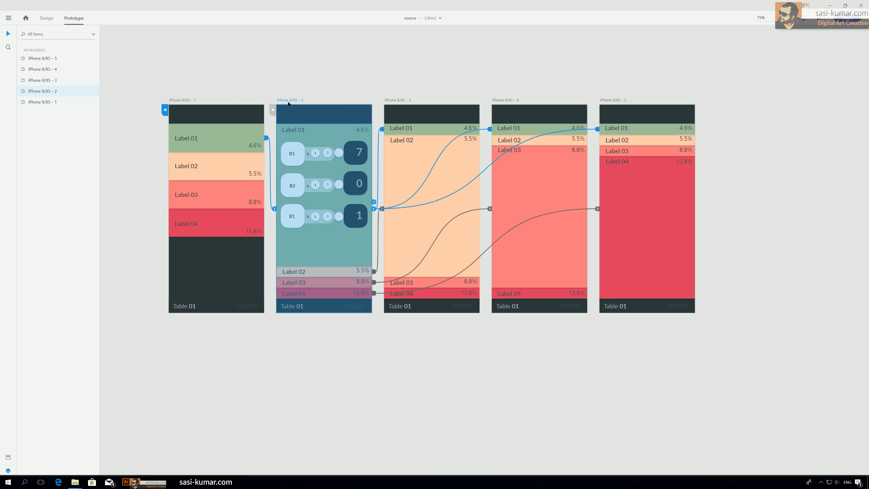
drag(306, 86, 267, 300)
click(547, 365)
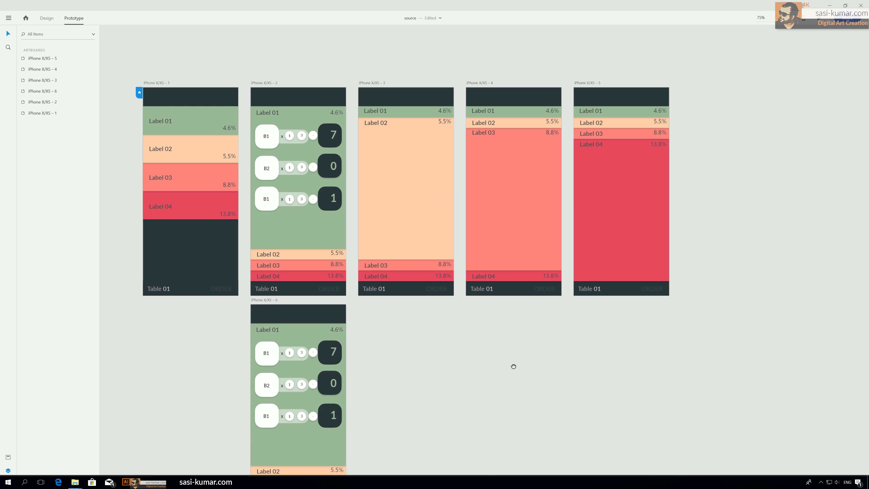
scroll(517, 301, down, 4)
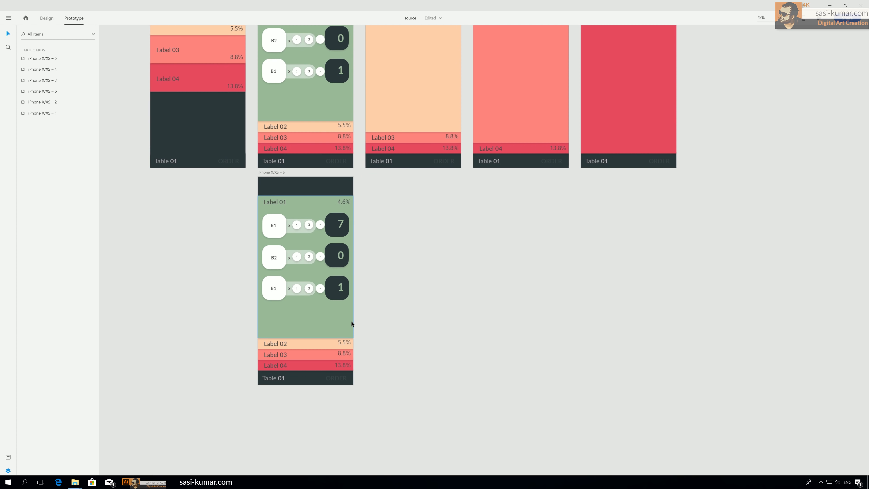
Step: On the duplicated artboard, shift the first row's translucent strip to X 128, Y 161 and widen it to 159
key(ctrl+=)
drag(352, 309, 389, 442)
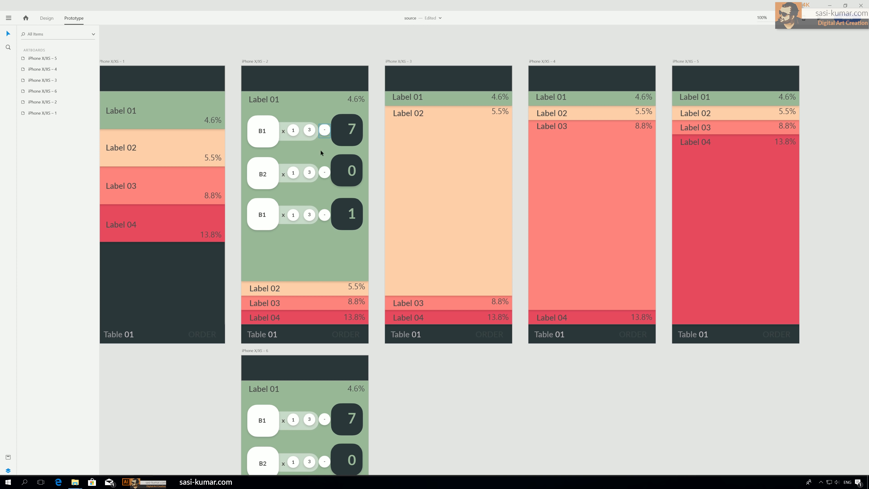
drag(451, 410, 441, 259)
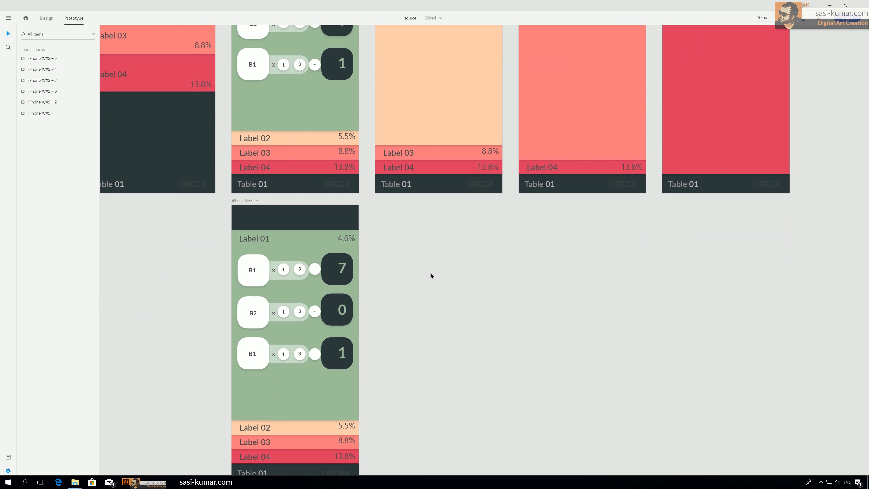
click(284, 278)
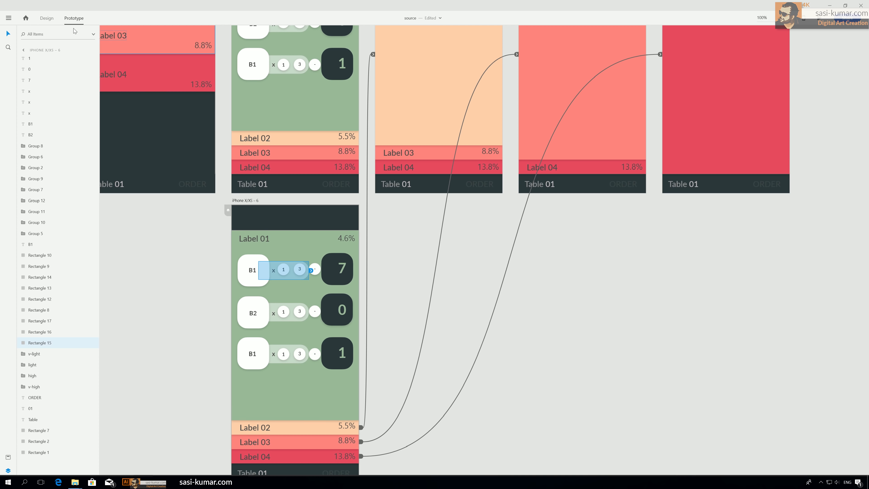
click(44, 19)
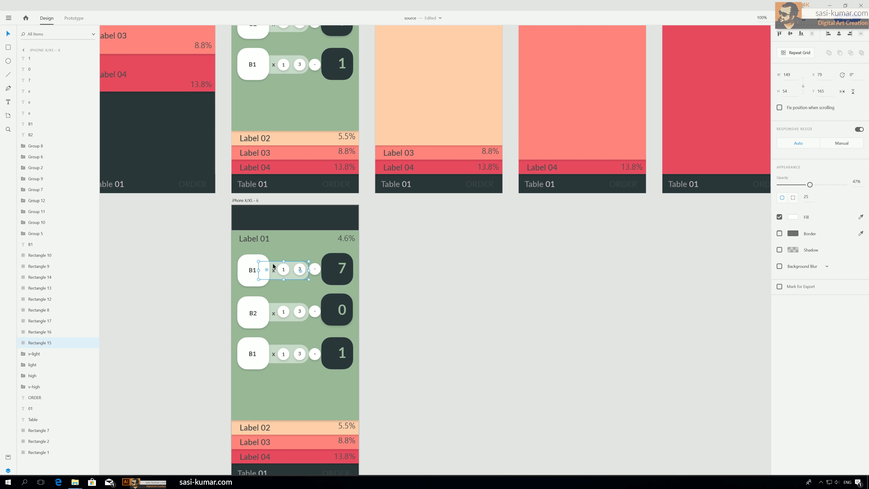
drag(273, 264, 290, 261)
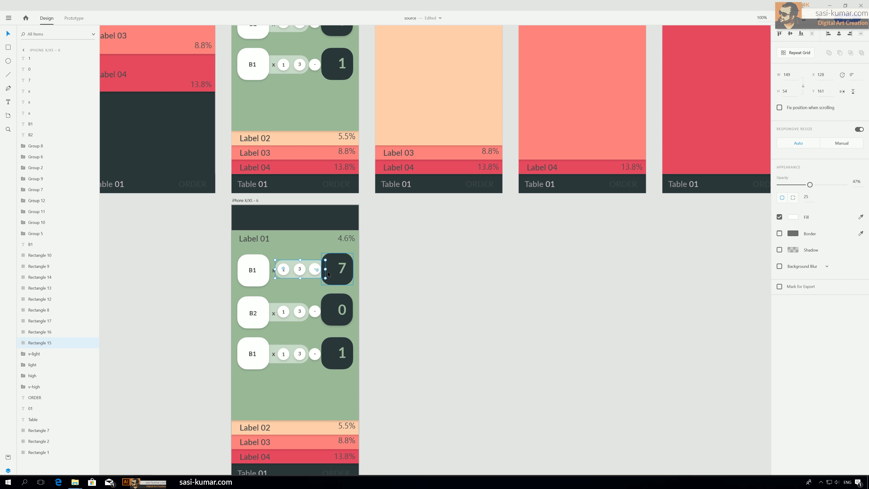
drag(325, 269, 329, 269)
Step: Fill the first row's strip with the dark colour sampled from a total card
click(861, 217)
click(331, 57)
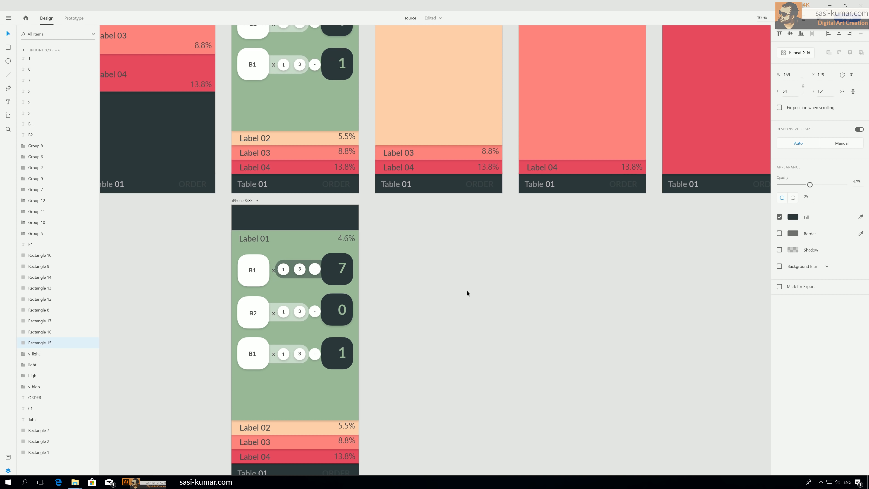
click(467, 291)
scroll(467, 291, up, 2)
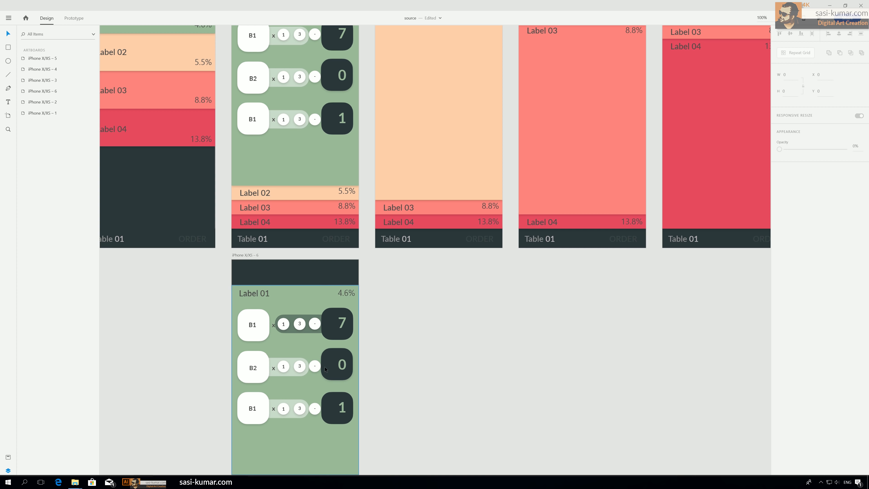
scroll(359, 389, down, 3)
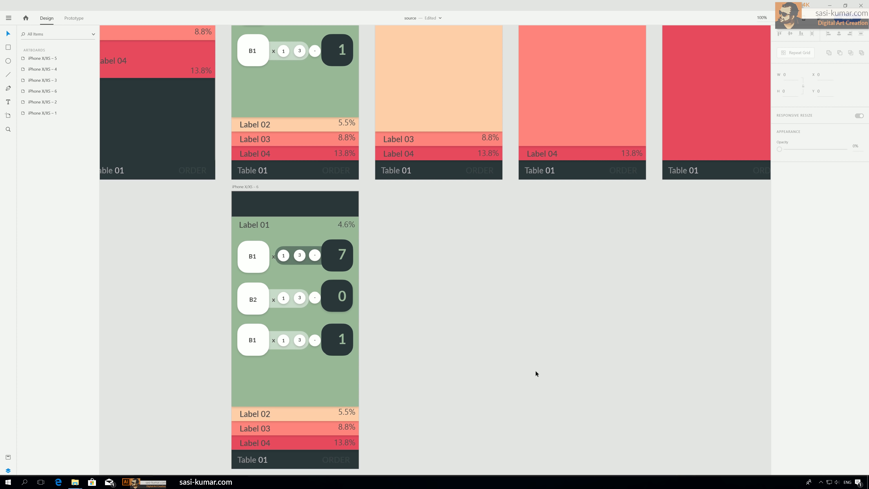
key(ctrl+minus)
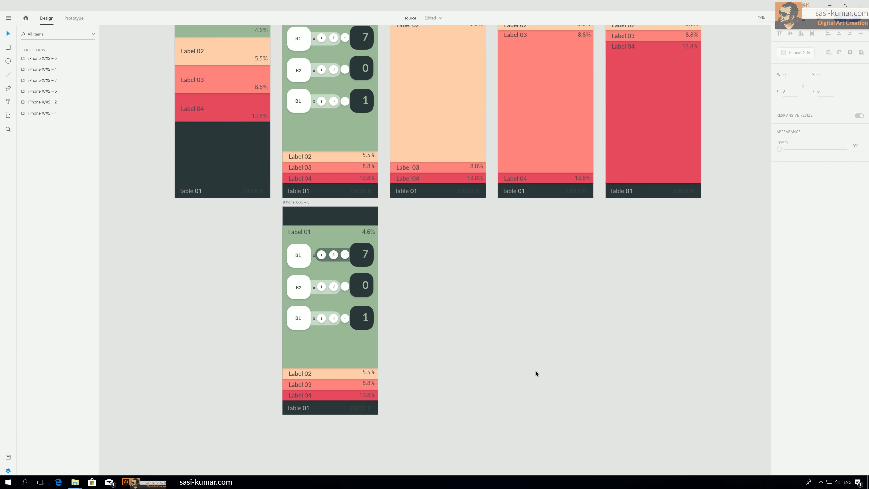
scroll(486, 322, up, 3)
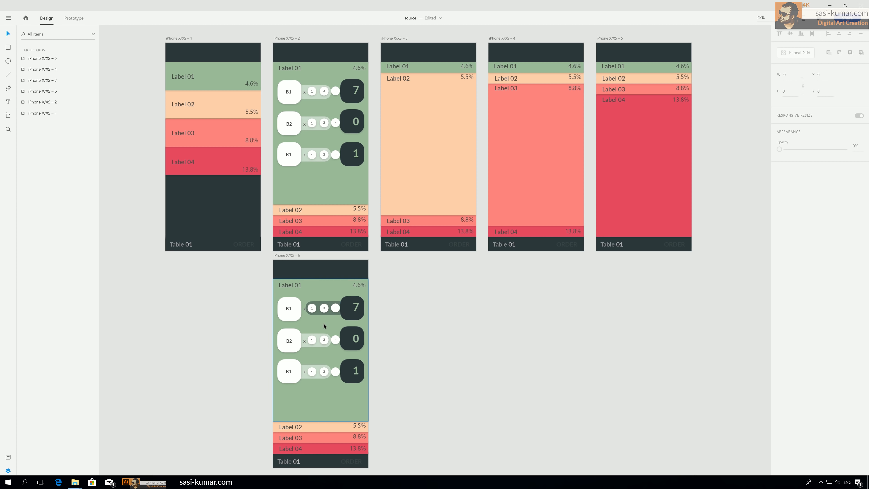
double_click(336, 308)
key(Escape)
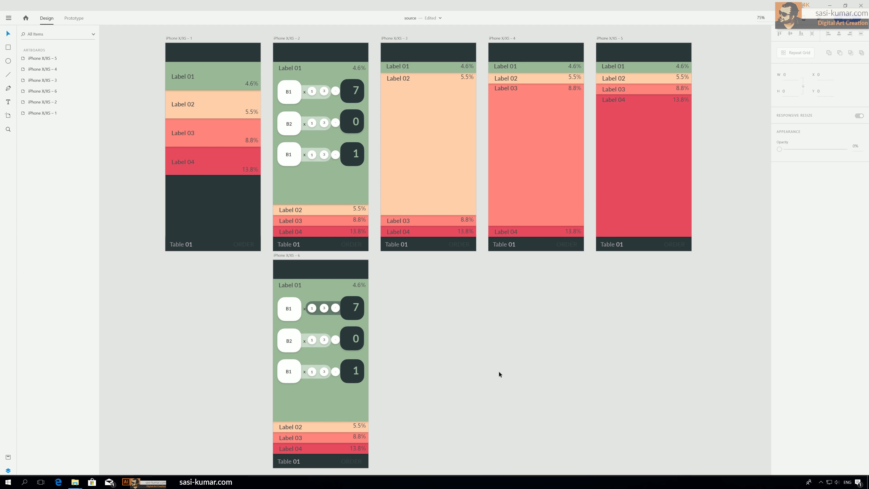
scroll(479, 368, down, 1)
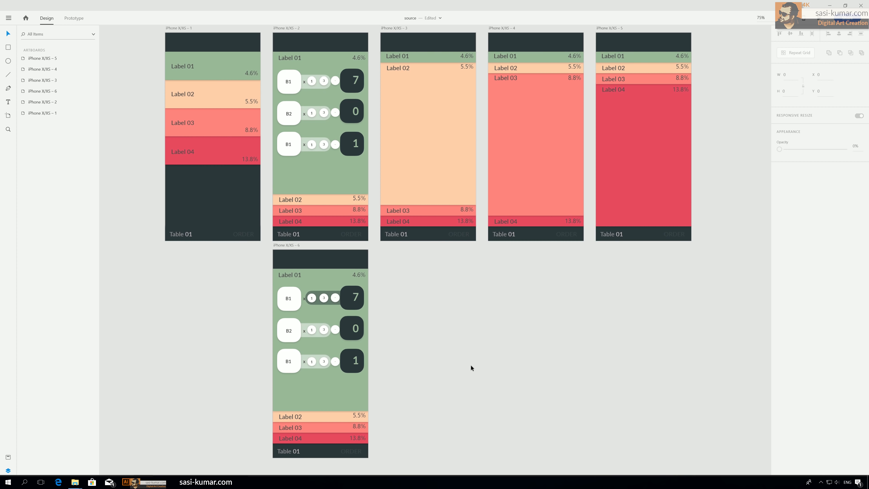
key(ctrl+1)
drag(397, 369, 527, 255)
key(ctrl+2)
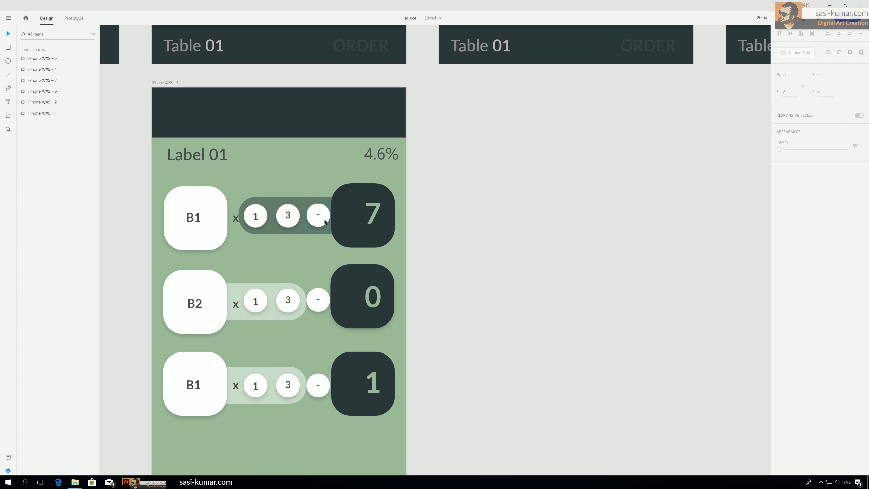
click(235, 291)
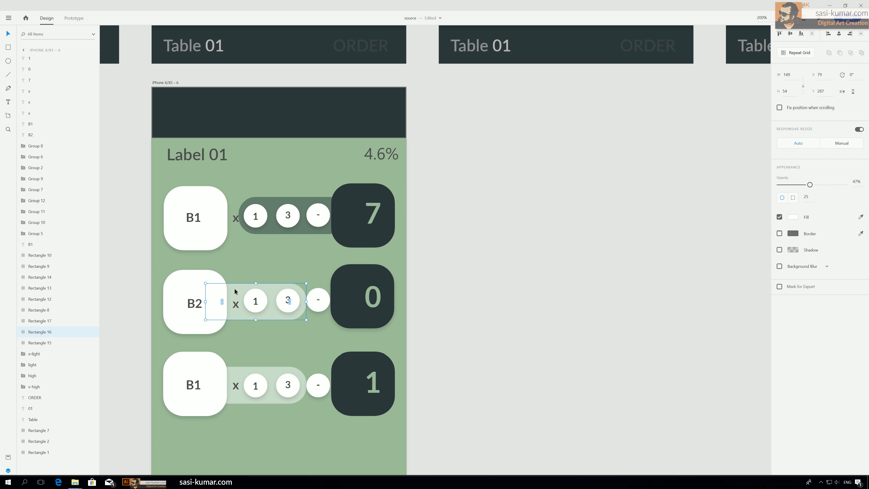
drag(235, 291, 323, 293)
key(Delete)
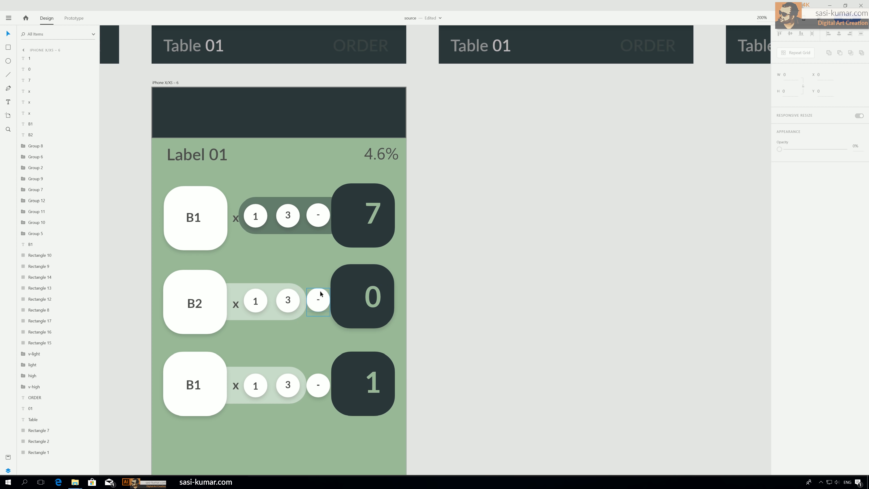
Step: Replace the light strips in the second and third rows of iPhone X/XS – 6 with copies of the first row's dark strip
click(305, 202)
drag(304, 202, 305, 373)
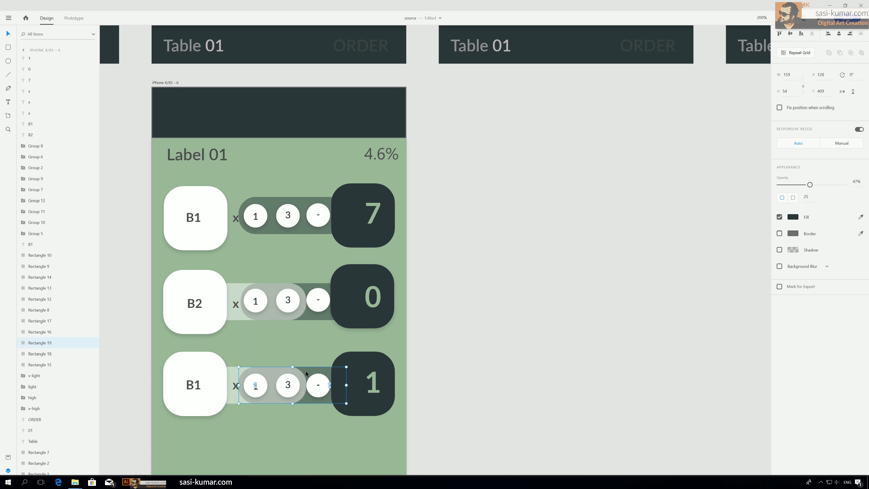
click(230, 372)
key(Delete)
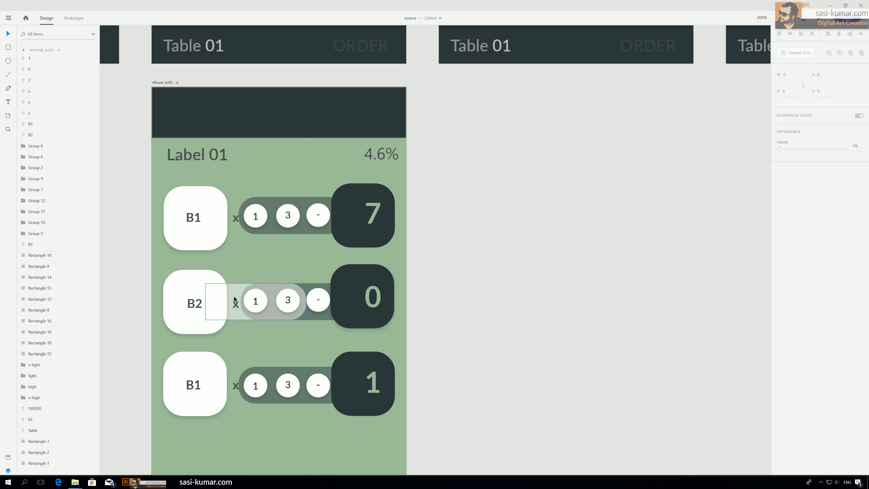
click(234, 288)
key(Delete)
click(535, 339)
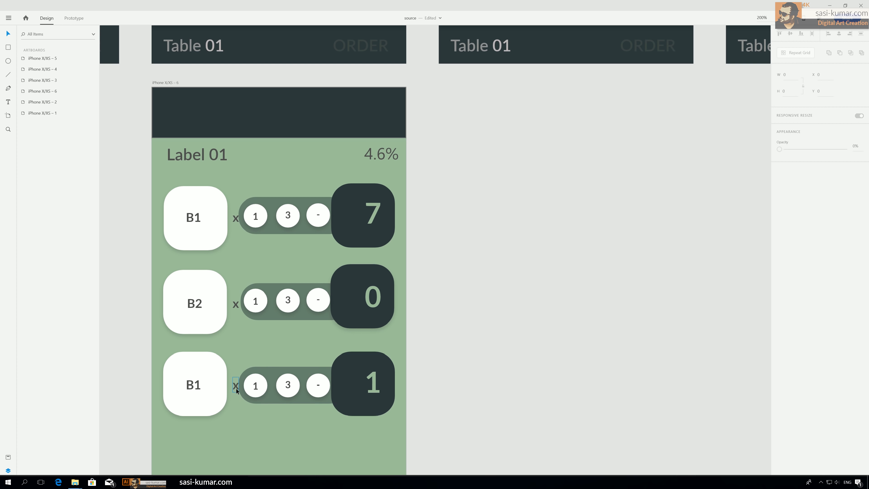
Step: Nudge the three x marks on iPhone X/XS – 6 left by 4, away from the dark strips
click(236, 386)
shift+click(235, 303)
shift+click(234, 223)
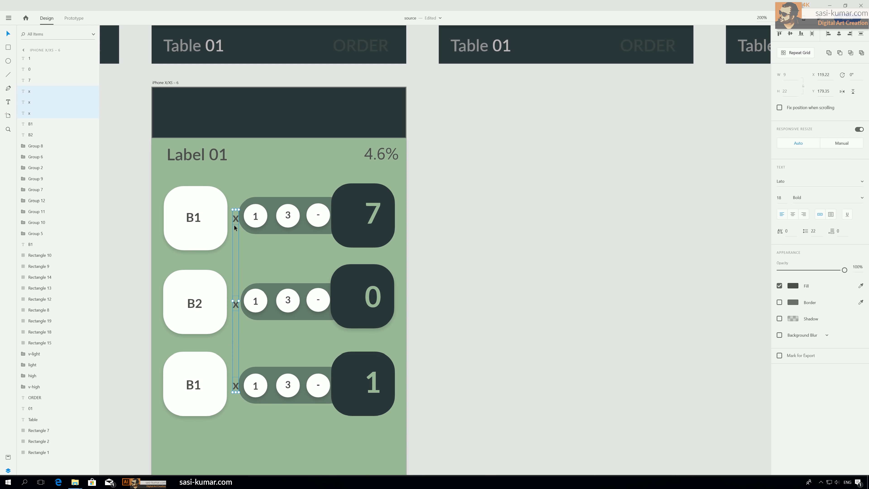
key(Left)
key(Left)
key(Left)
key(Left)
key(Left)
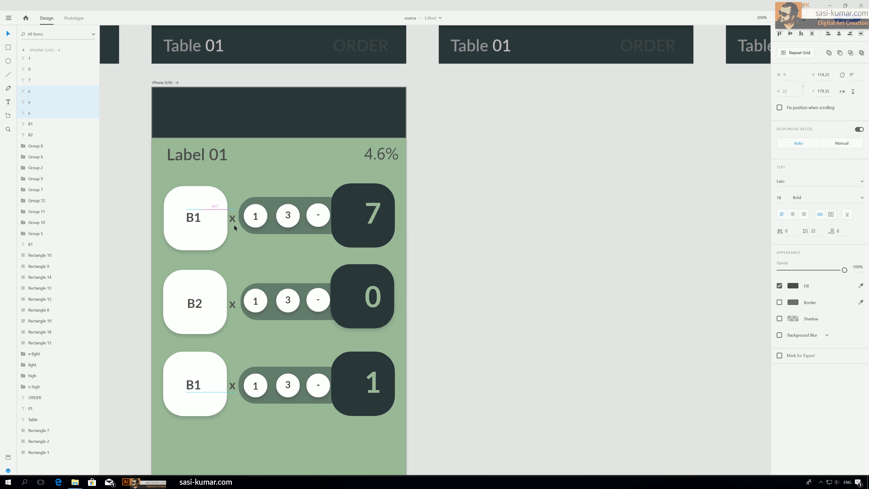
key(Right)
click(649, 233)
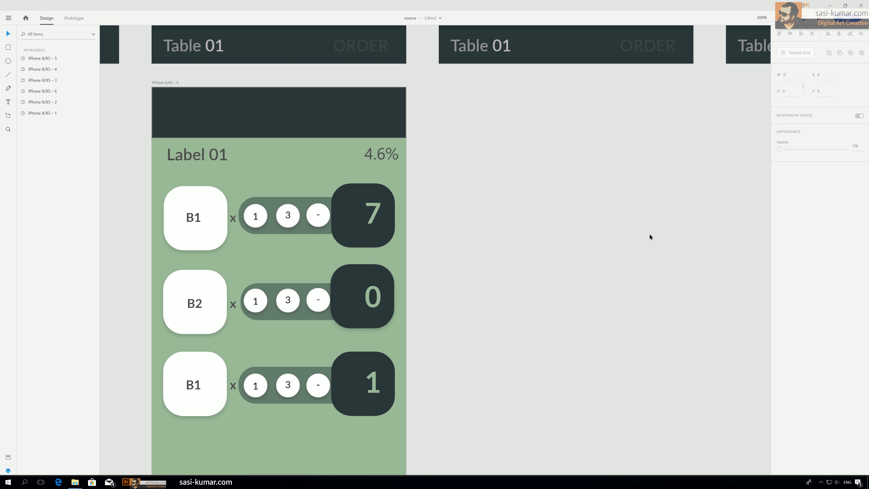
Step: Link the minus badges of all three rows on iPhone X/XS – 2 to the iPhone X/XS – 6 artboard in the prototype
key(ctrl+0)
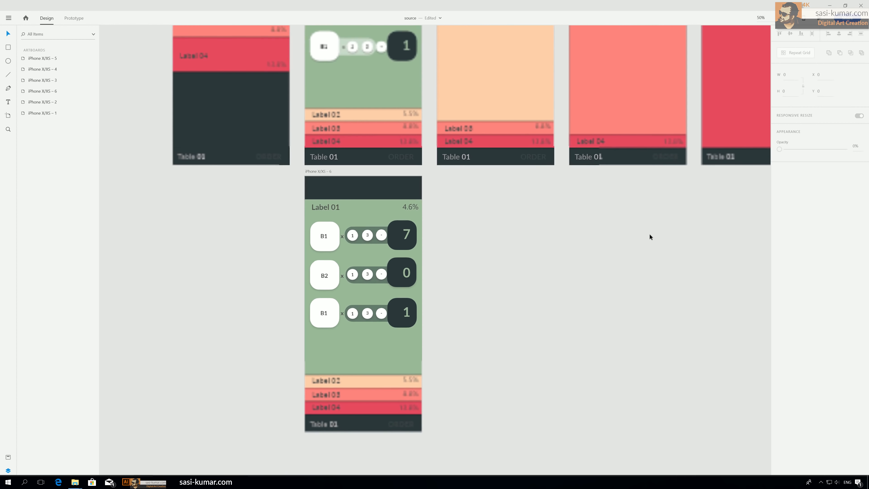
drag(547, 293, 523, 301)
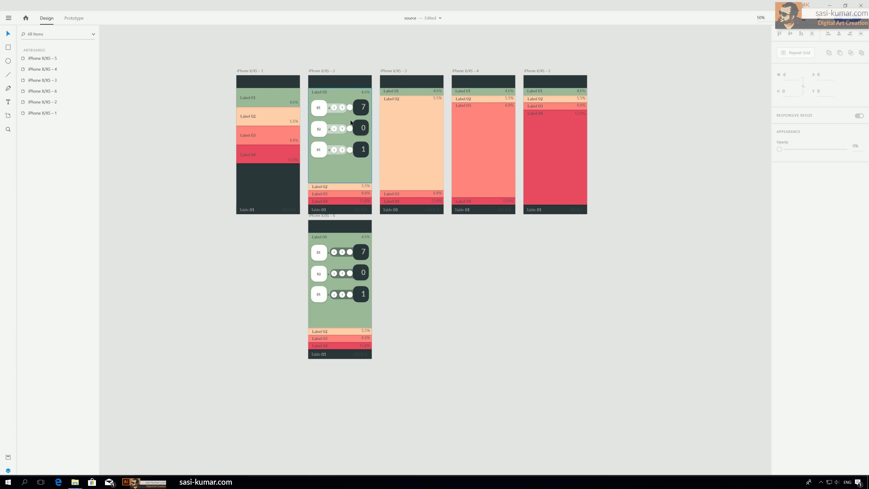
key(ctrl+equal)
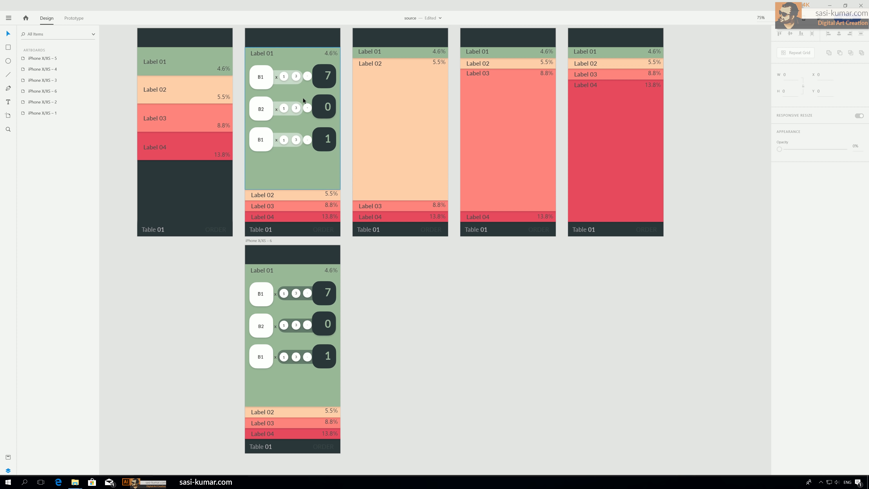
click(305, 77)
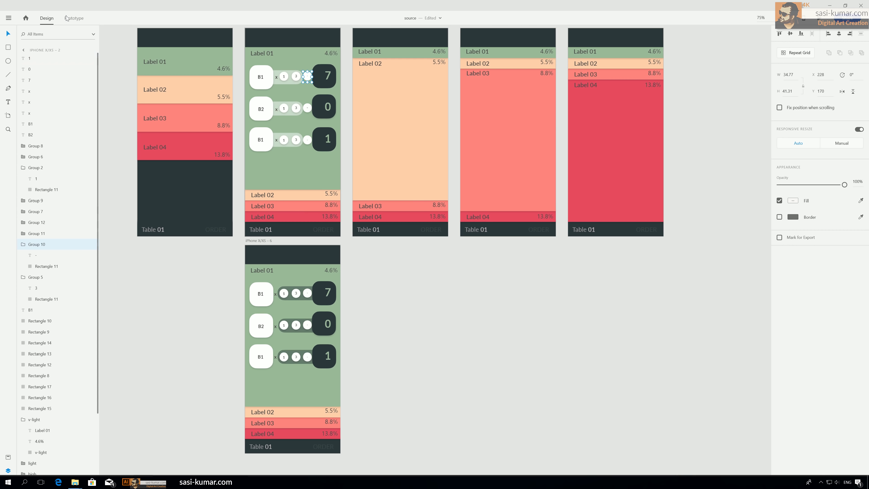
key(ctrl+Tab)
drag(314, 77, 294, 301)
click(308, 108)
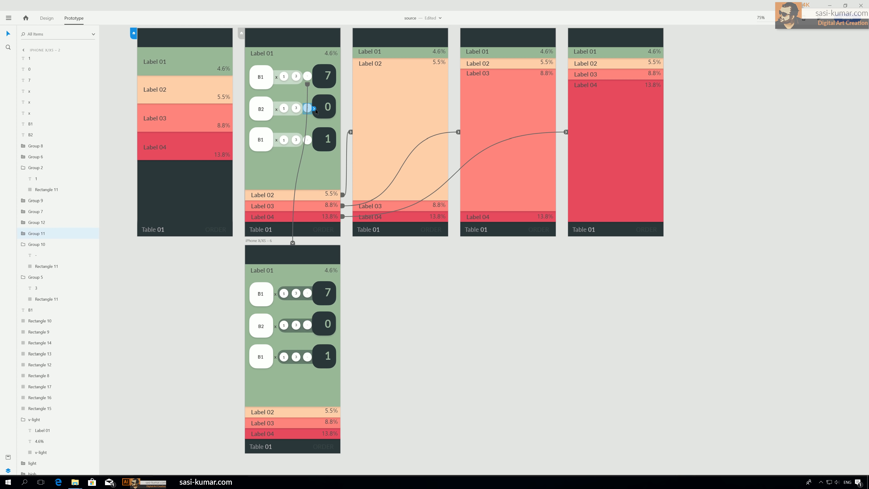
drag(314, 109, 300, 267)
click(307, 140)
drag(314, 141, 306, 265)
click(428, 321)
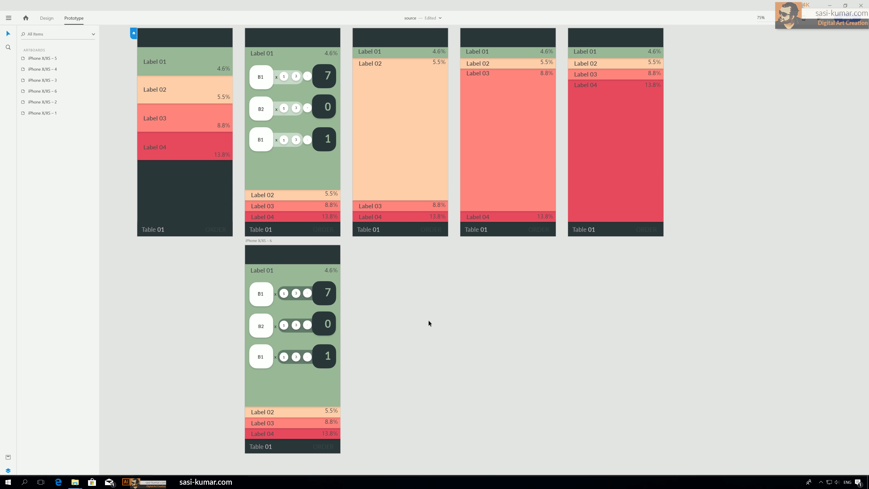
Step: Copy the third row's B1 text into the empty green area above Label 02 on iPhone X/XS – 6 and change it to Back
key(ctrl+=)
drag(378, 326, 501, 219)
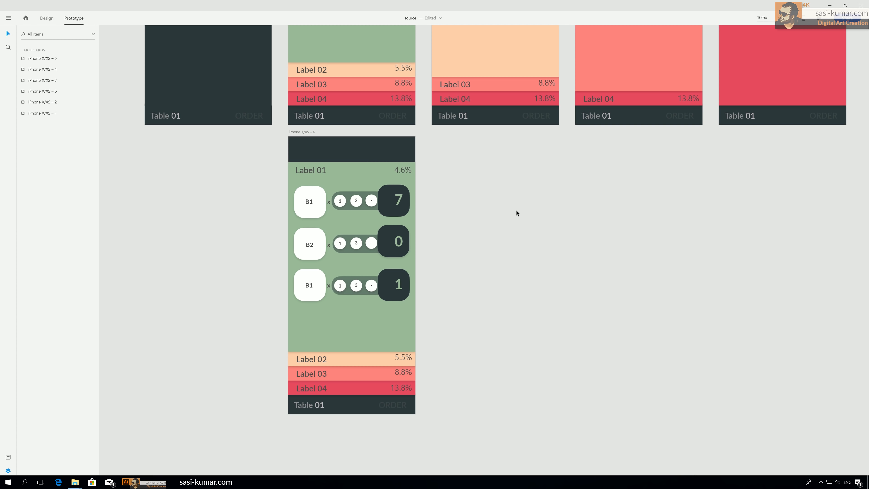
click(400, 405)
key(ctrl+Tab)
click(309, 285)
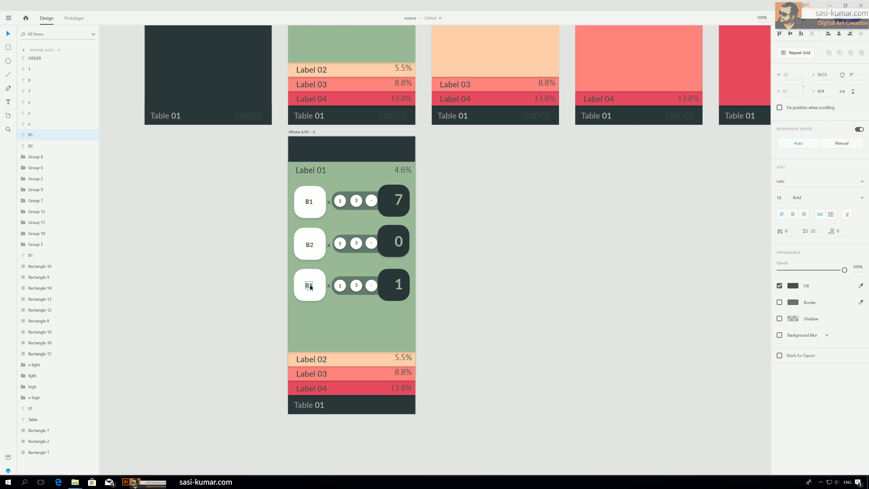
drag(310, 283, 304, 340)
double_click(303, 341)
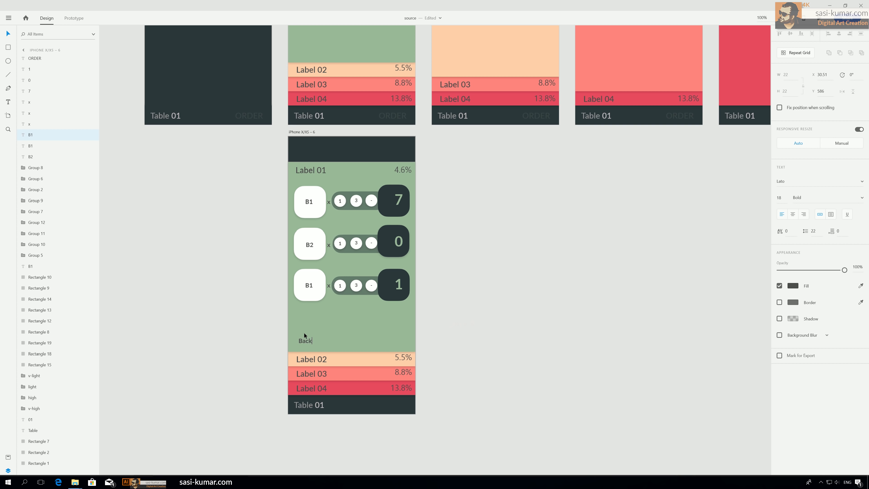
Step: Move the Back label slightly down to X 28.51, Y 593, just above Label 02 on iPhone X/XS – 6
click(9, 34)
drag(309, 341, 309, 343)
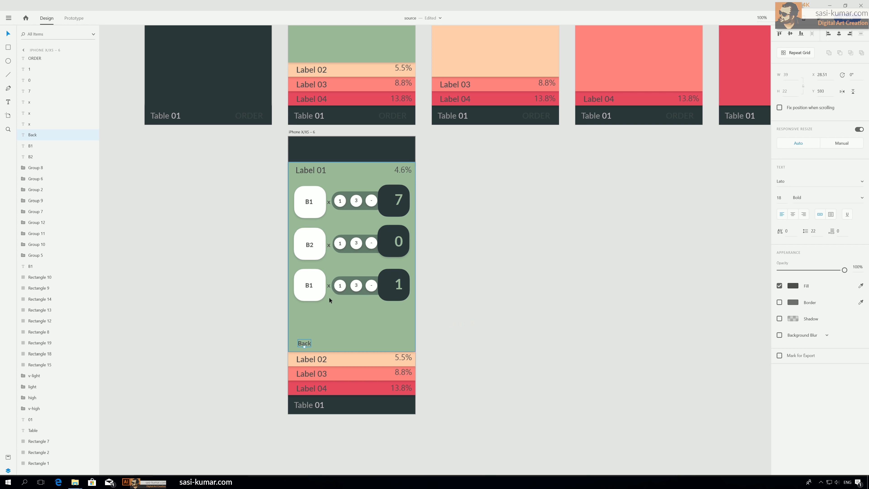
click(560, 335)
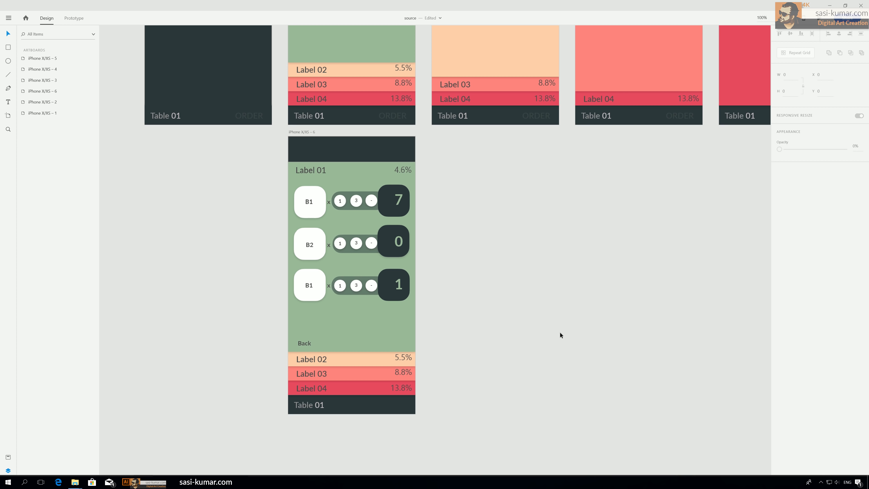
Step: Link the Back label on iPhone X/XS – 6 to iPhone X/XS – 2 with a Tap trigger, Auto-Animate, Wind Up easing and 0.3 s duration
key(ctrl+minus)
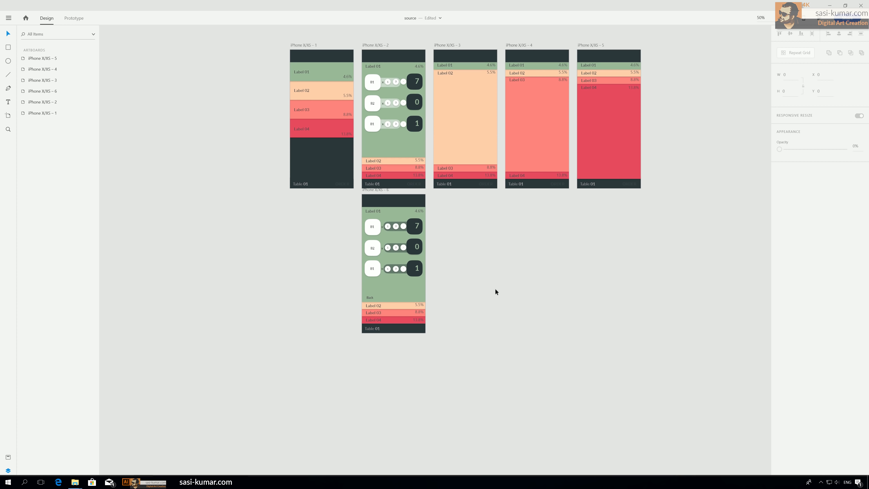
drag(495, 288, 460, 289)
click(339, 338)
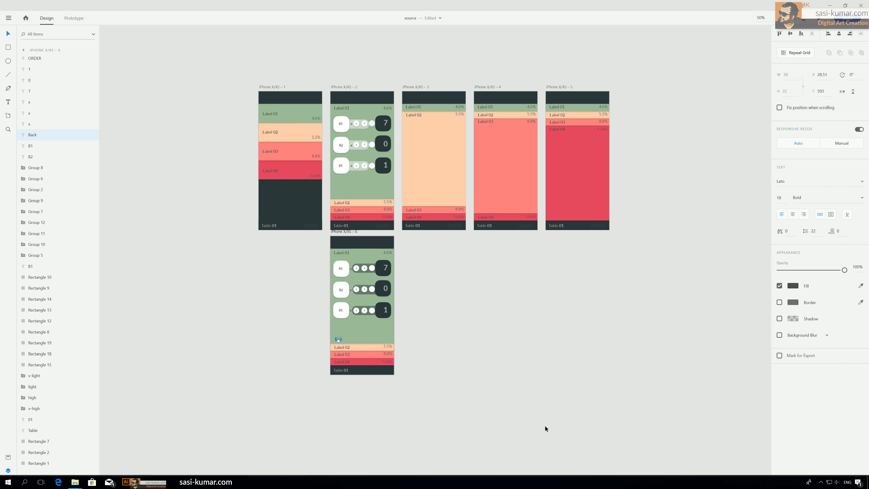
click(74, 19)
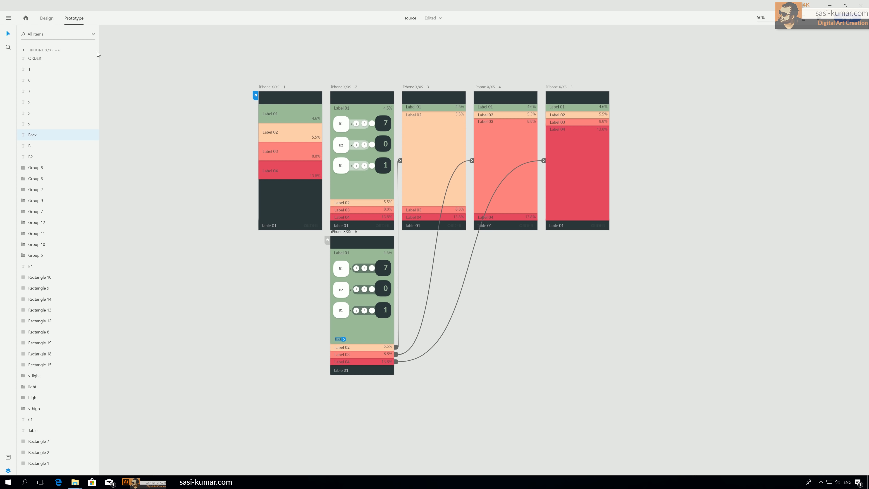
drag(355, 191, 356, 190)
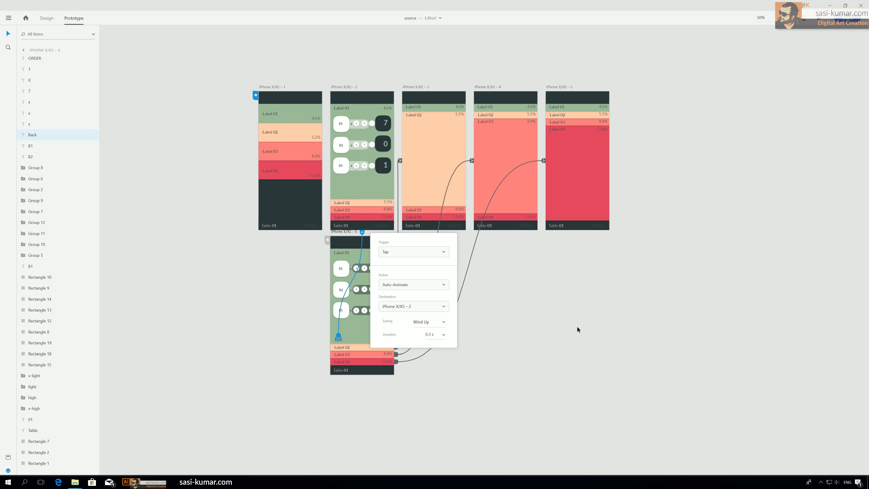
click(577, 328)
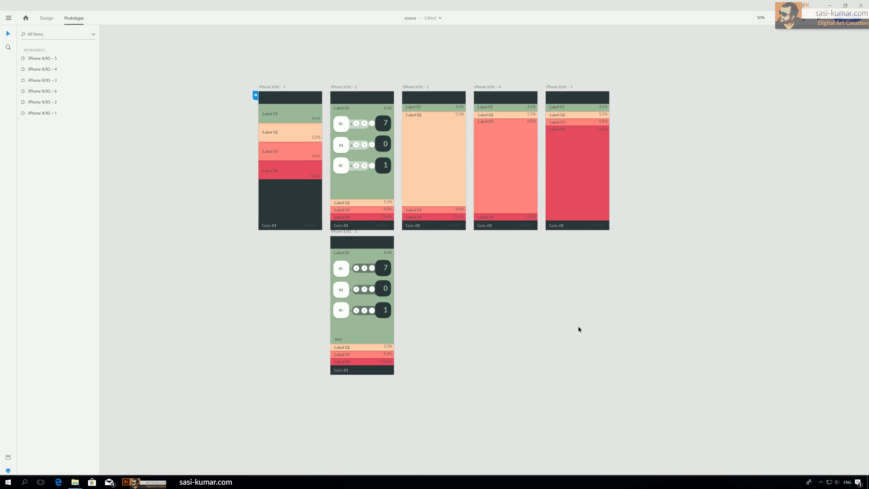
Step: Preview the prototype by opening Label 01 and tapping the first row's minus badge, and close the preview
click(820, 19)
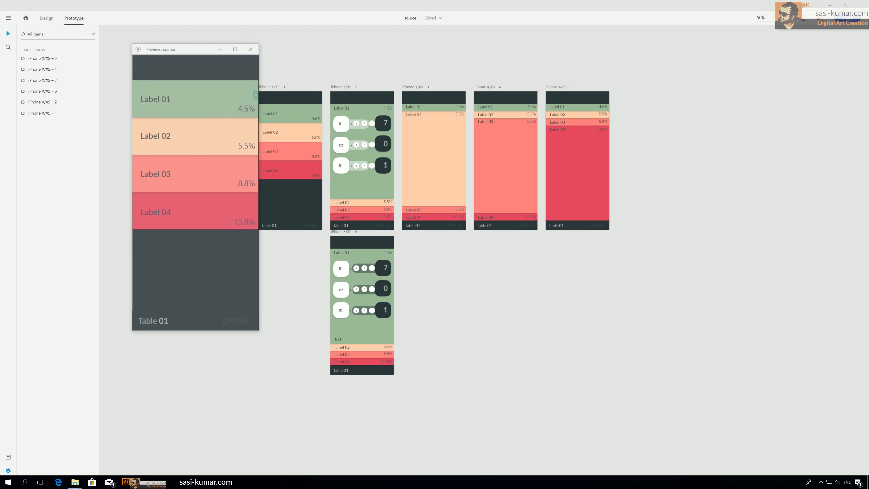
click(216, 105)
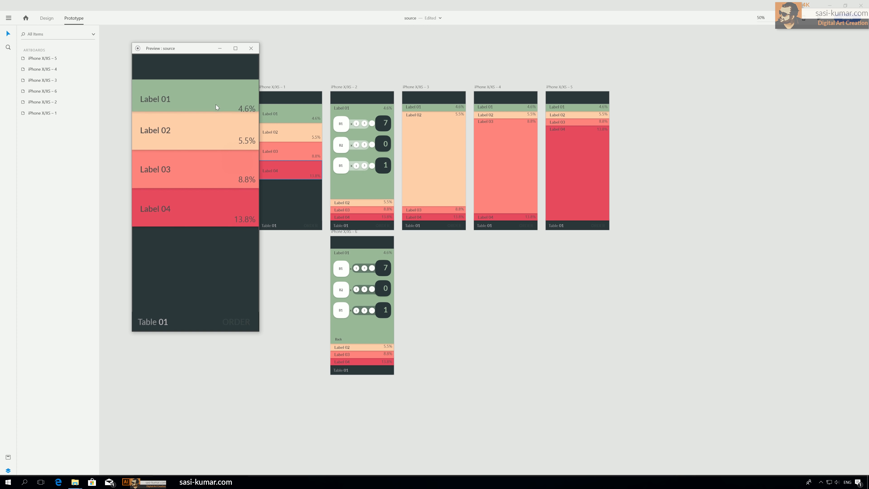
drag(209, 48, 228, 44)
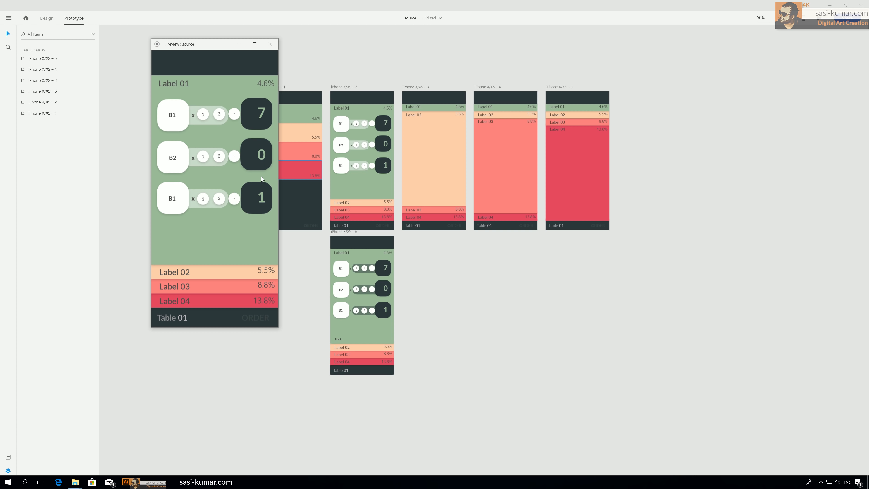
click(236, 115)
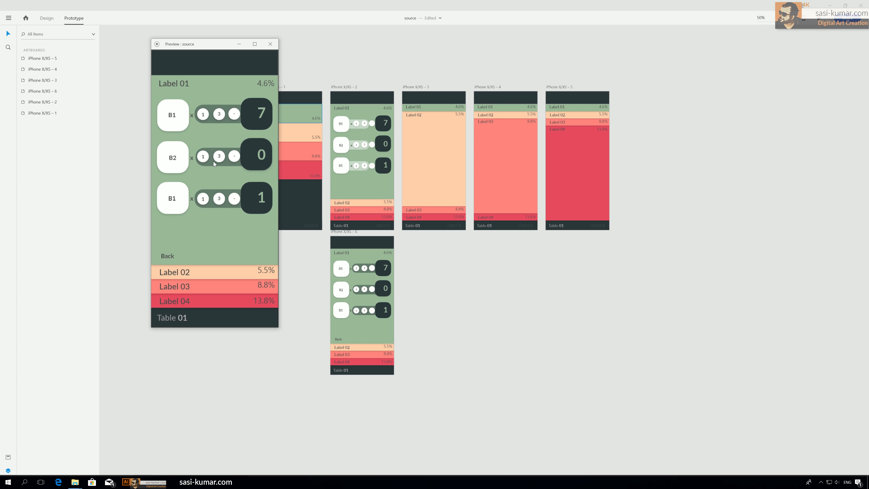
click(270, 45)
Step: Copy the first row's light strip from iPhone X/XS – 2 and paste it onto the iPhone X/XS – 6 artboard
key(ctrl+plus)
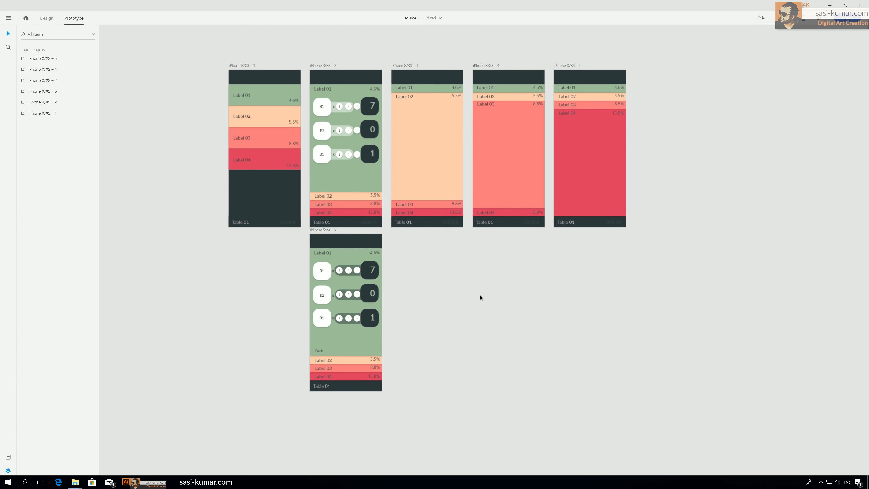
drag(250, 156, 327, 259)
click(303, 99)
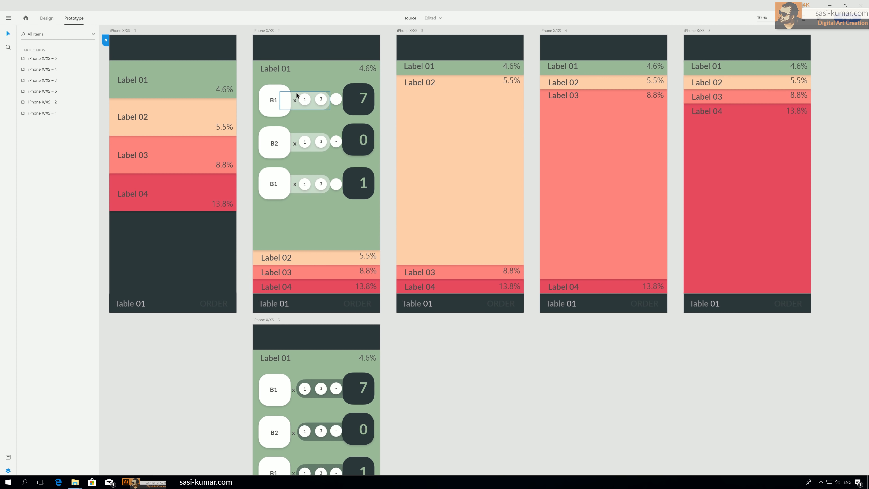
key(ctrl+Tab)
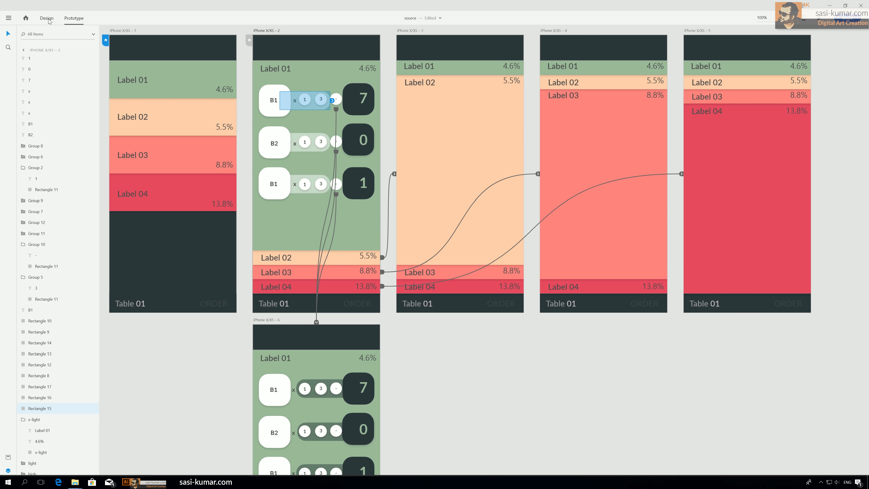
scroll(302, 232, down, 4)
click(336, 260)
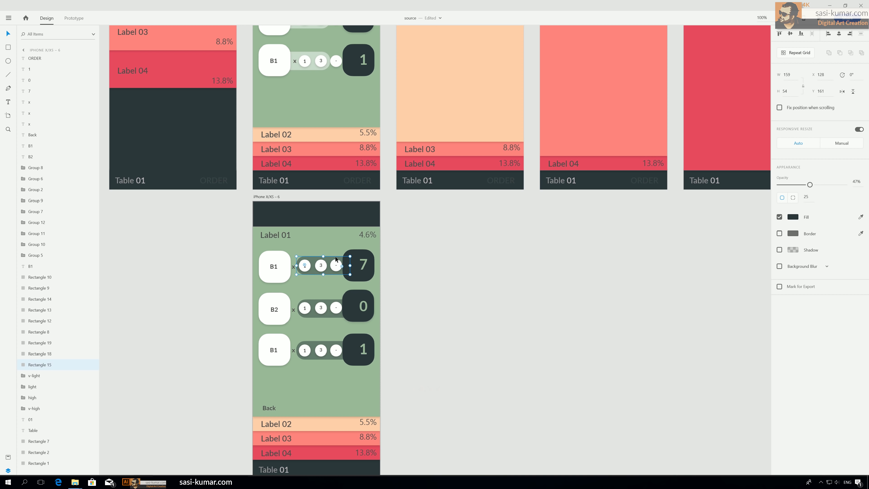
key(ctrl+v)
click(399, 276)
Step: Select the pasted light strip overlapping the first row's dark strip on iPhone X/XS – 6
click(340, 258)
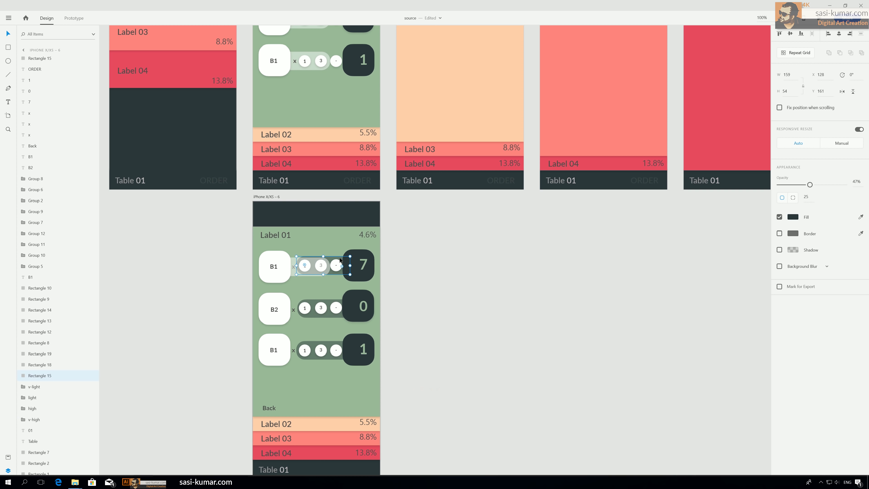
drag(340, 258, 339, 259)
click(334, 252)
click(298, 273)
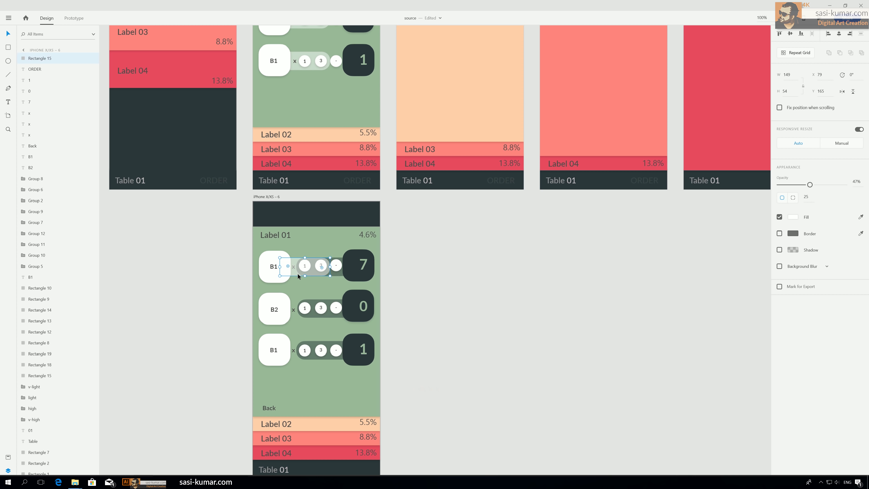
Step: On the iPhone X/XS – 6 artboard, delete the translucent rectangle over the first row and align that row's white and dark squares to their vertical middle
key(Delete)
scroll(414, 239, down, 1)
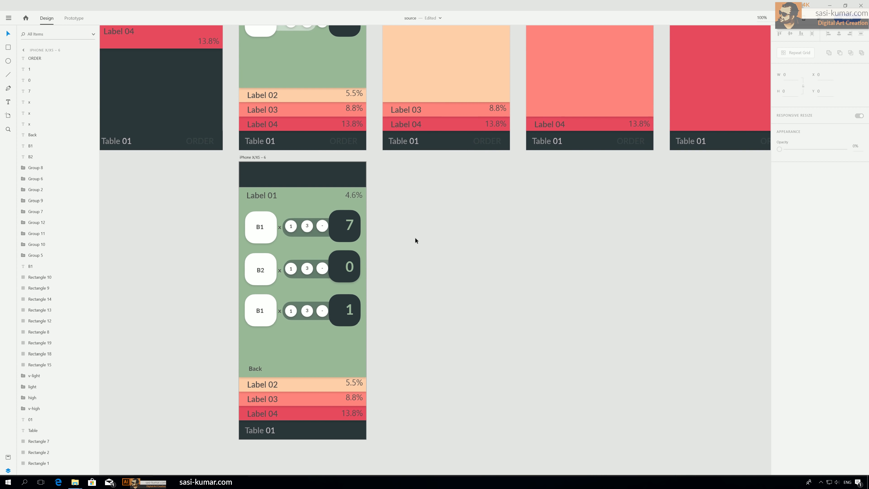
key(ctrl+plus)
key(ctrl+plus)
drag(415, 238, 527, 170)
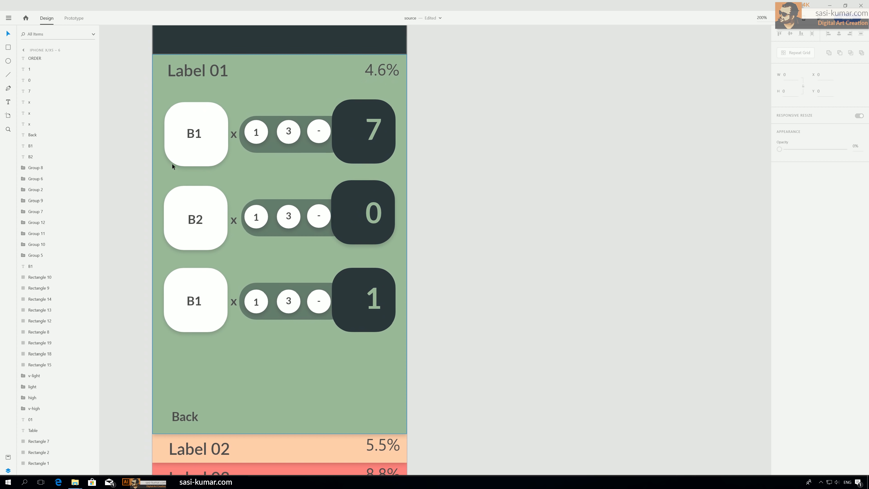
click(190, 135)
shift+click(380, 151)
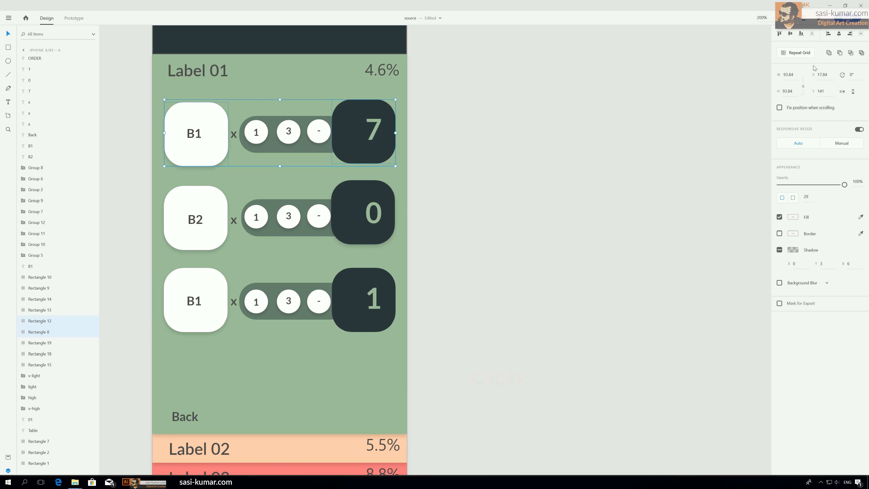
Step: Align the white and dark squares to their vertical middle in the second and third rows of the iPhone X/XS – 6 artboard
click(207, 221)
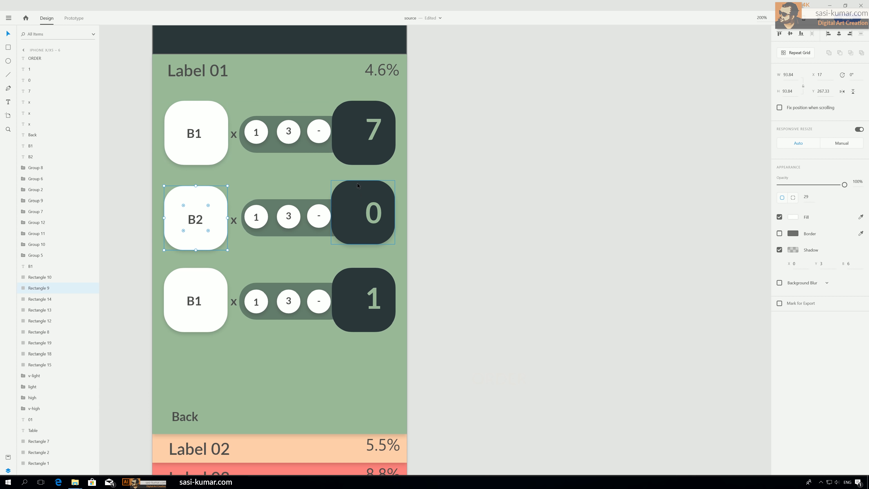
shift+click(358, 186)
key(shift+m)
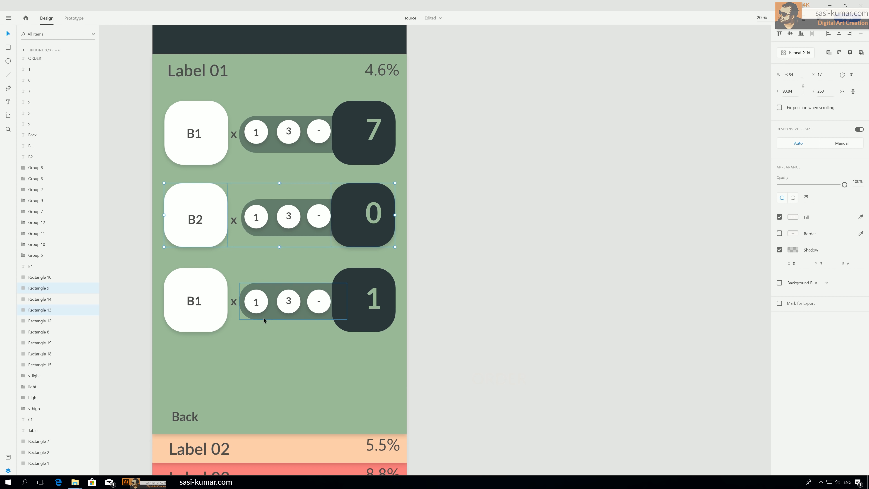
click(219, 315)
shift+click(376, 297)
click(424, 257)
click(384, 318)
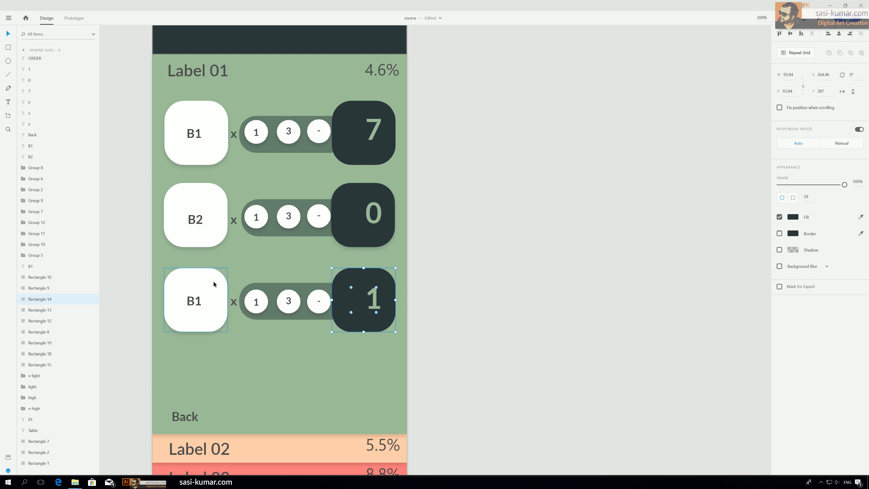
shift+click(213, 284)
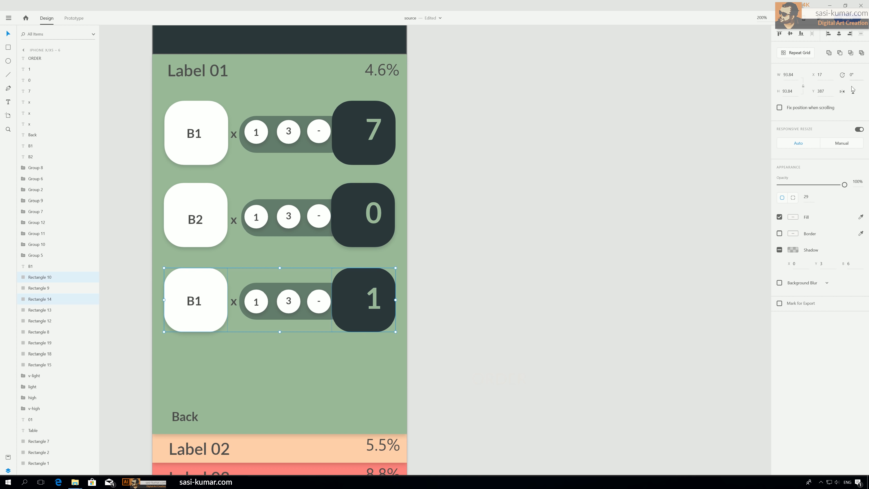
click(646, 186)
Step: On the iPhone X/XS – 2 artboard, align the white and dark squares to their vertical middle within each of the three rows
key(ctrl+minus)
key(ctrl+minus)
key(ctrl+minus)
scroll(646, 189, up, 5)
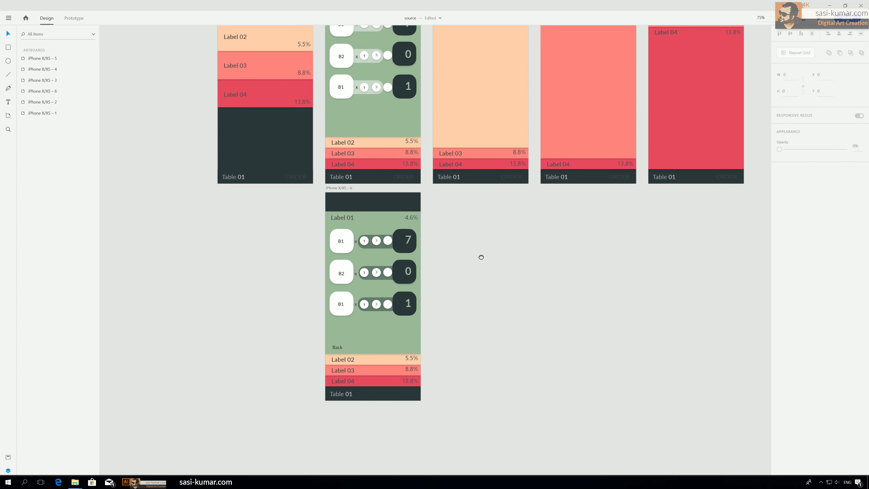
click(321, 154)
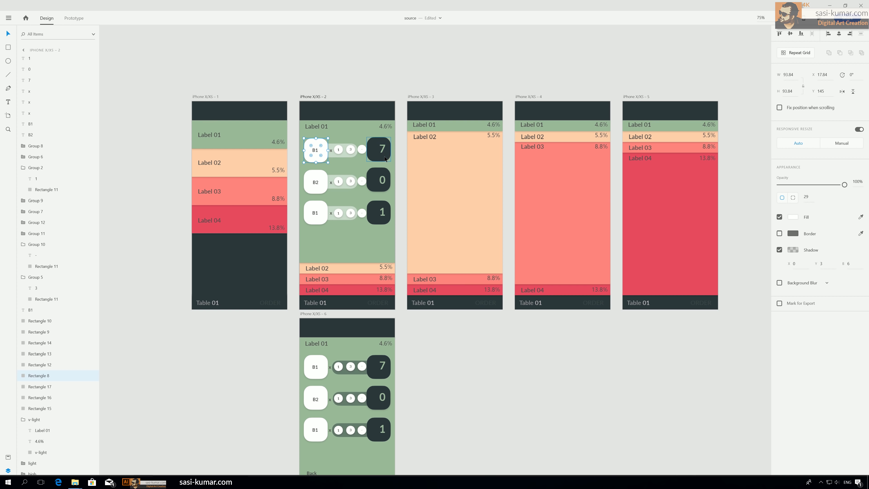
shift+click(383, 156)
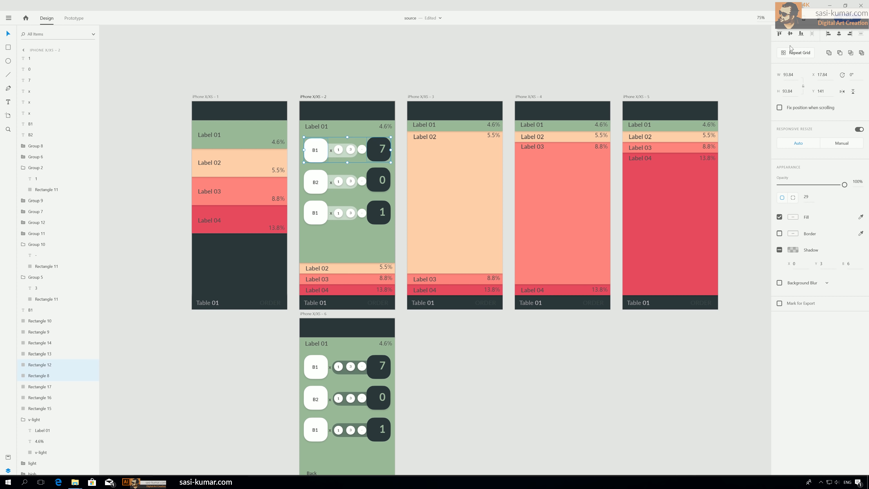
click(318, 188)
shift+click(384, 187)
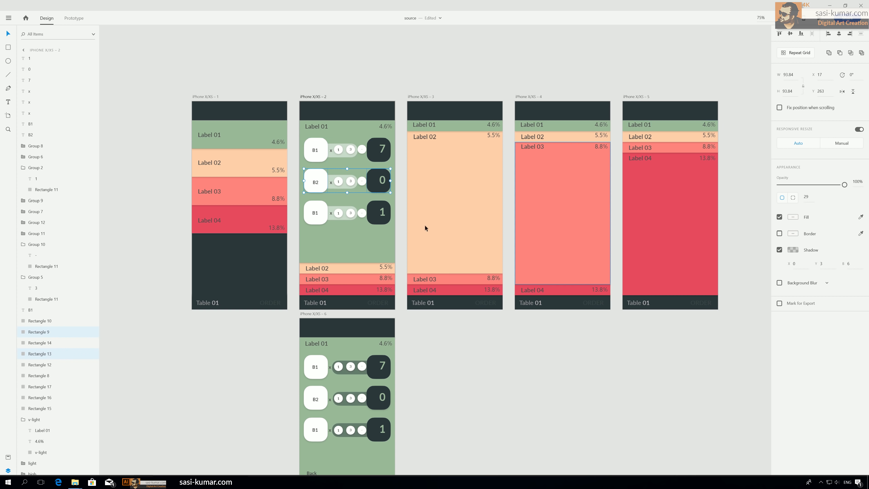
click(322, 221)
shift+click(373, 219)
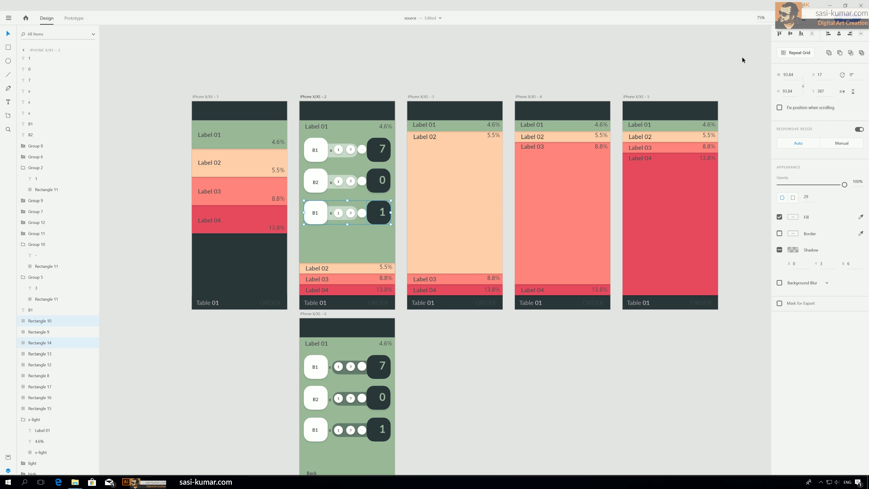
click(493, 77)
Step: On the iPhone X/XS – 6 artboard, fade the second row's 3 button and the third row's 1 and 3 buttons to about 10% opacity
drag(538, 87, 532, 66)
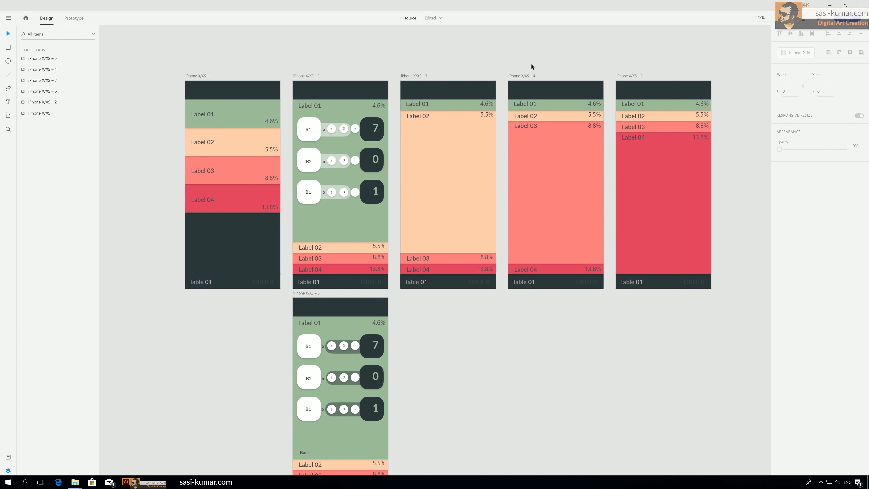
scroll(479, 311, down, 5)
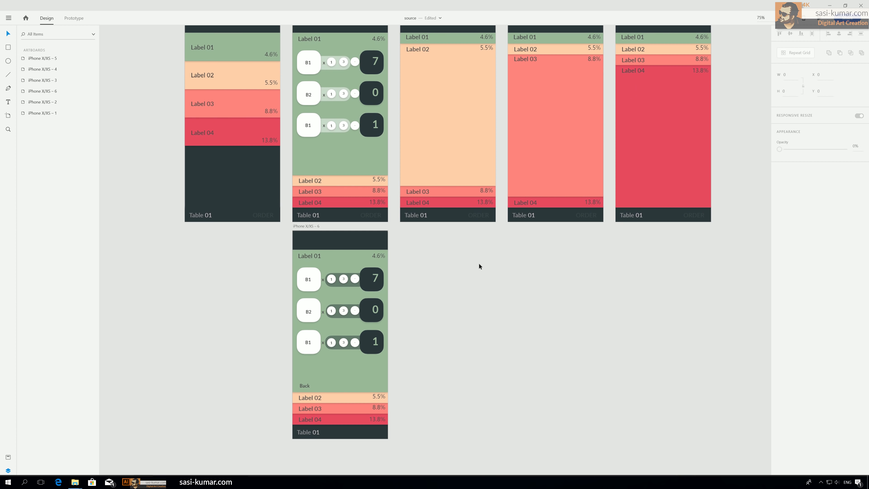
scroll(479, 263, up, 1)
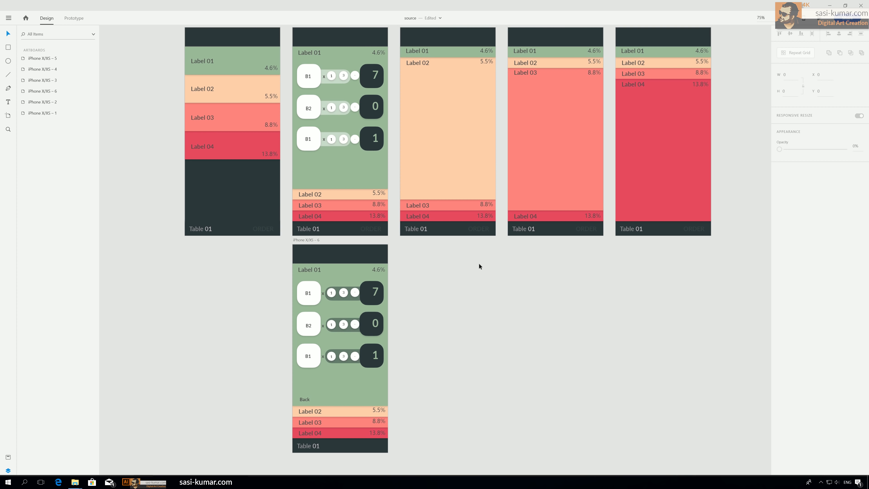
click(343, 324)
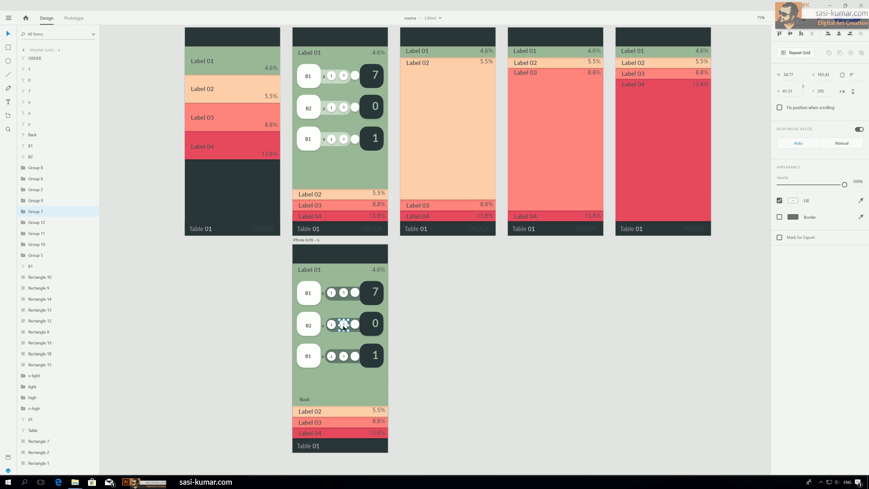
click(785, 187)
click(331, 356)
click(786, 185)
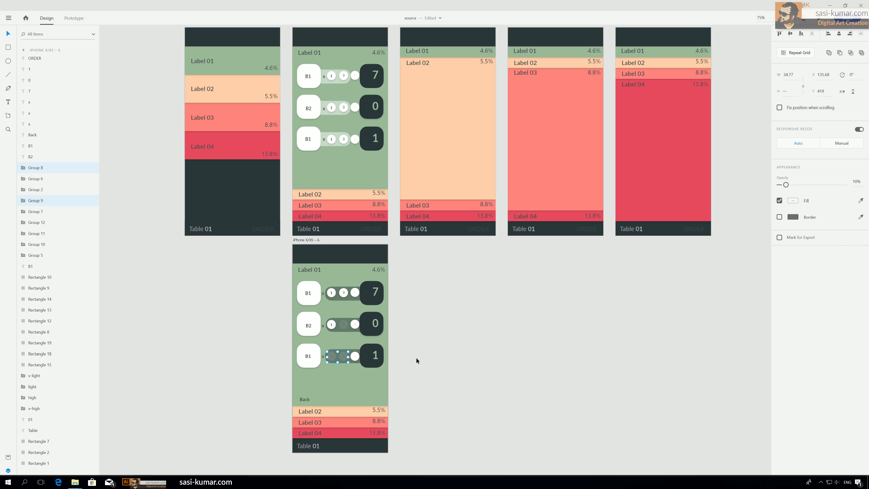
click(343, 326)
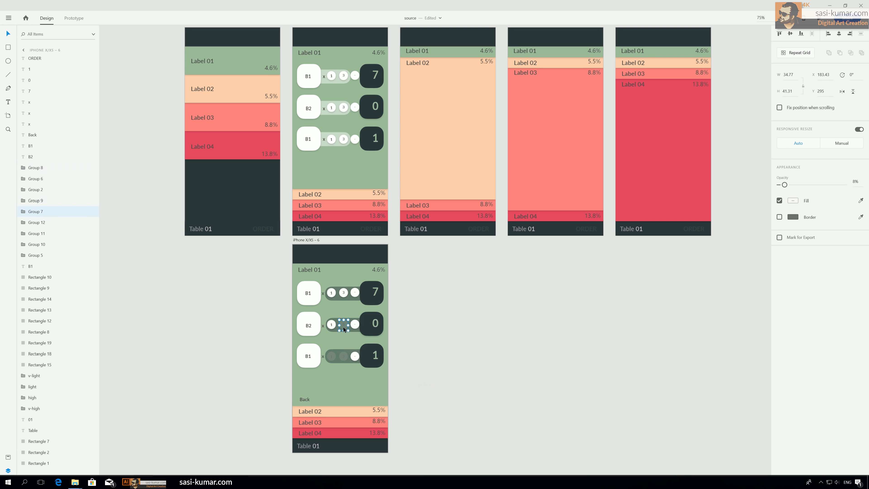
click(854, 185)
click(656, 306)
Step: Preview the prototype by opening Label 01 and triggering the first row's minus button, and close the preview
drag(525, 360, 494, 408)
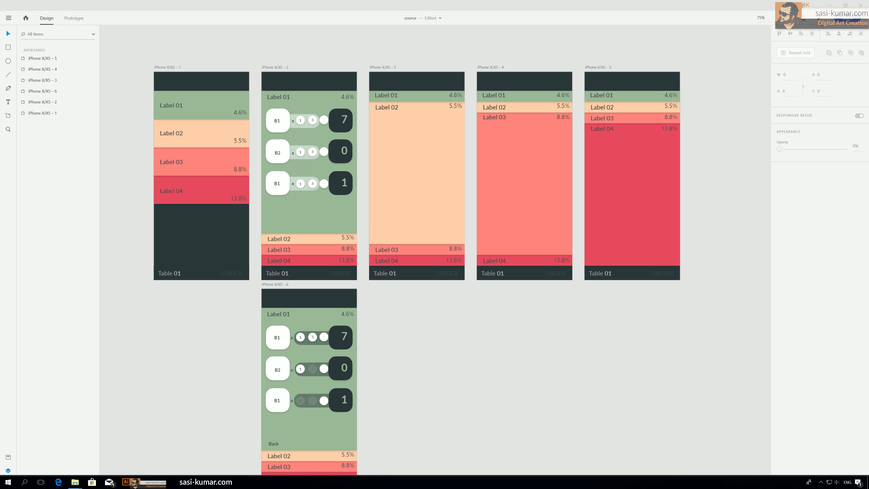
key(ctrl+Return)
click(203, 101)
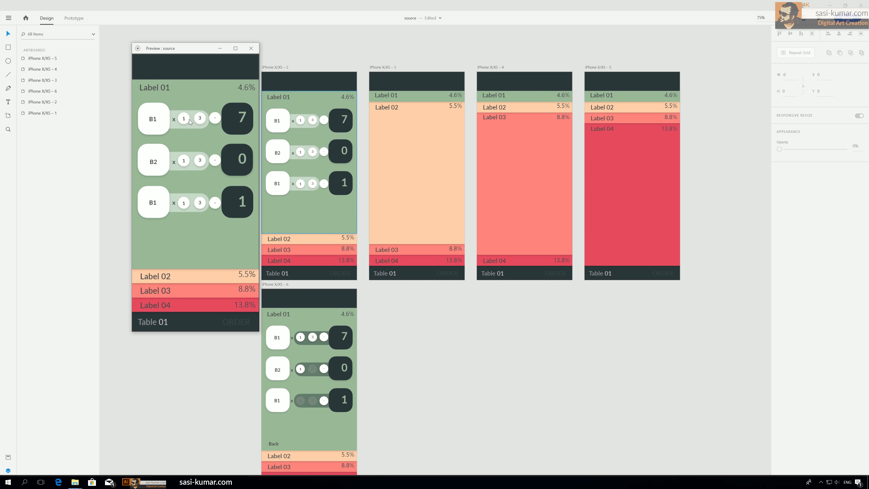
click(215, 119)
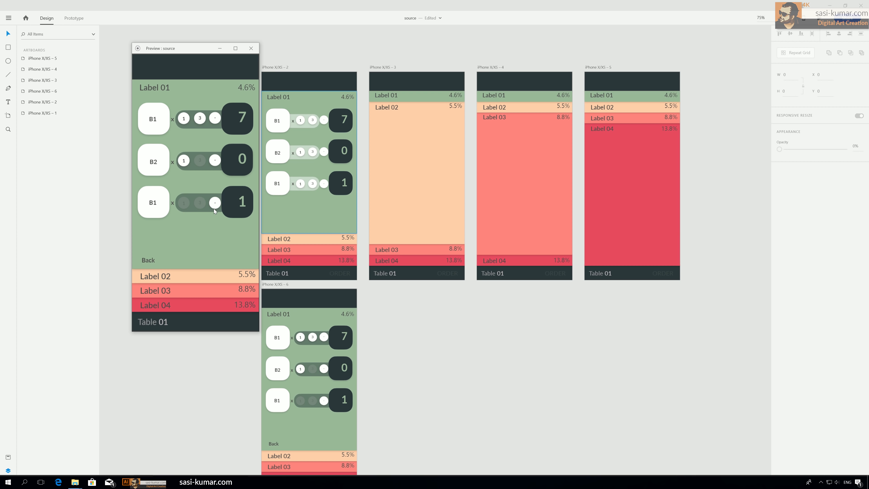
click(251, 48)
Step: Set the second row's 1 button to 10% opacity and restore the third row's 1 button to full opacity on the iPhone X/XS – 6 artboard
scroll(418, 383, down, 3)
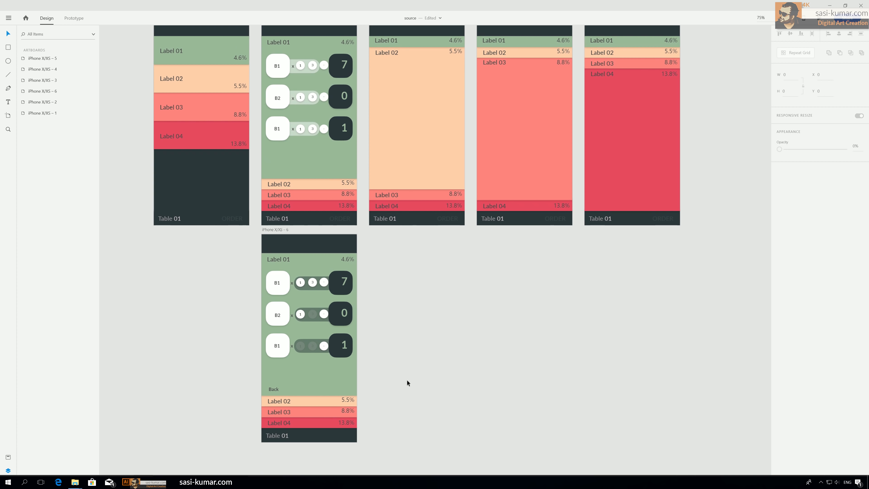
scroll(406, 383, down, 3)
double_click(300, 259)
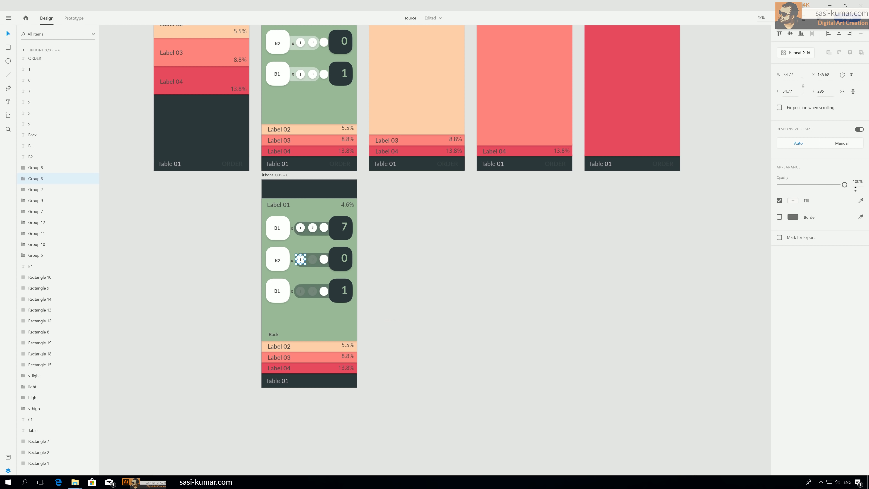
click(855, 186)
text(10)
key(Return)
click(301, 291)
drag(804, 187, 867, 188)
click(439, 266)
Step: Raise the opacity of the ORDER text in the iPhone X/XS – 2 footer to 100%
drag(439, 267, 454, 362)
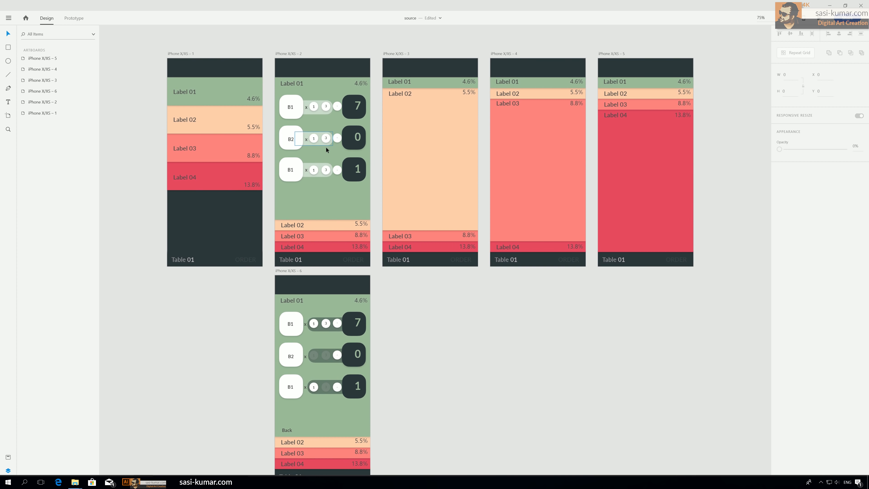
scroll(458, 340, up, 1)
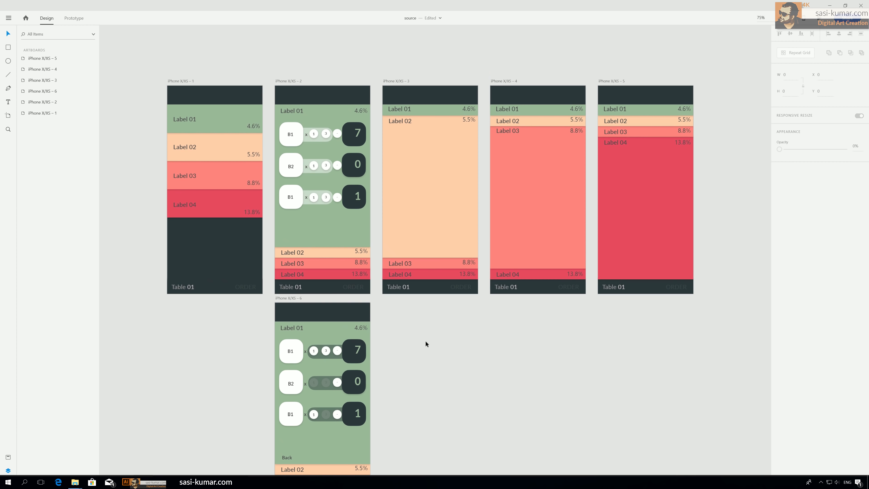
scroll(425, 338, down, 1)
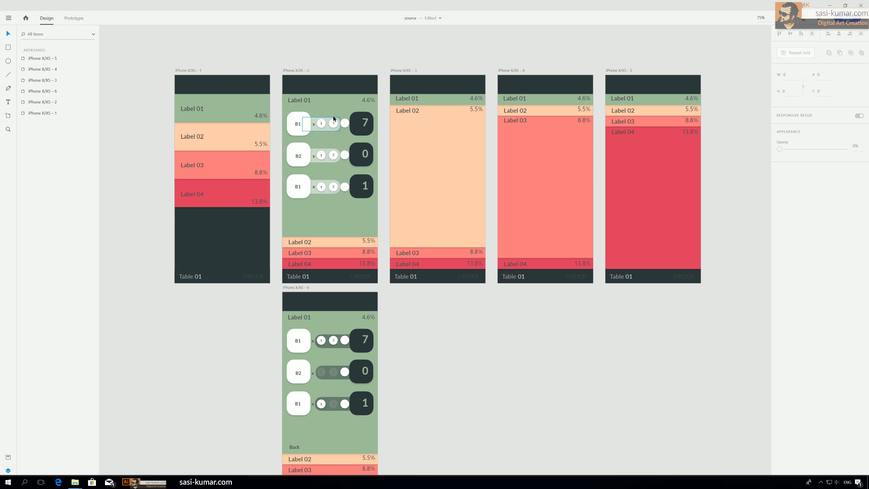
click(358, 277)
scroll(359, 280, down, 3)
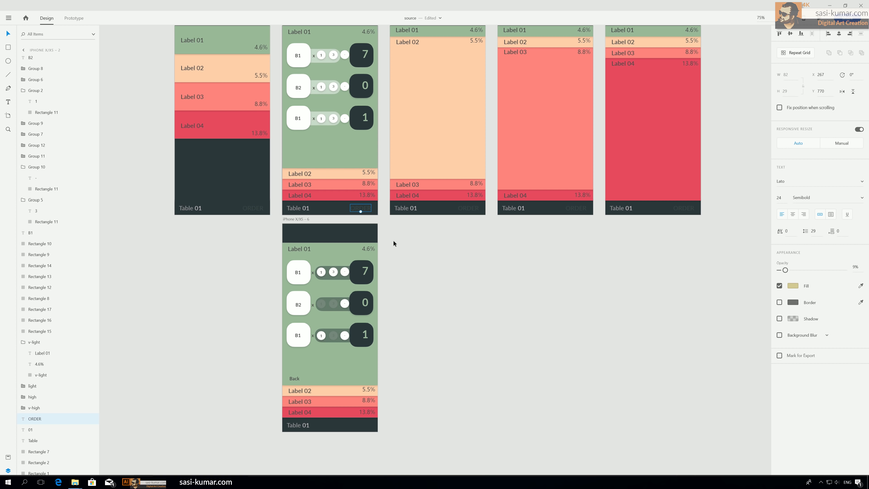
drag(800, 270, 846, 270)
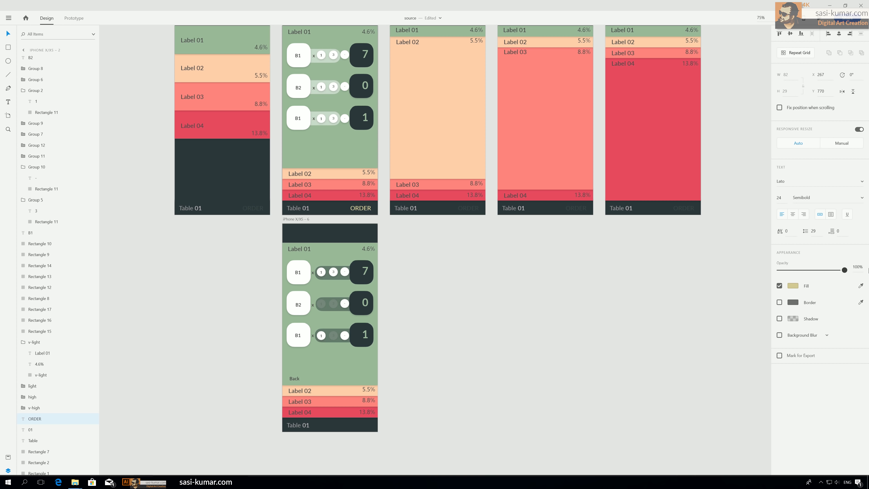
Step: Copy the bright ORDER text and paste it into the footer of the iPhone X/XS – 6 artboard
key(ctrl+c)
click(398, 304)
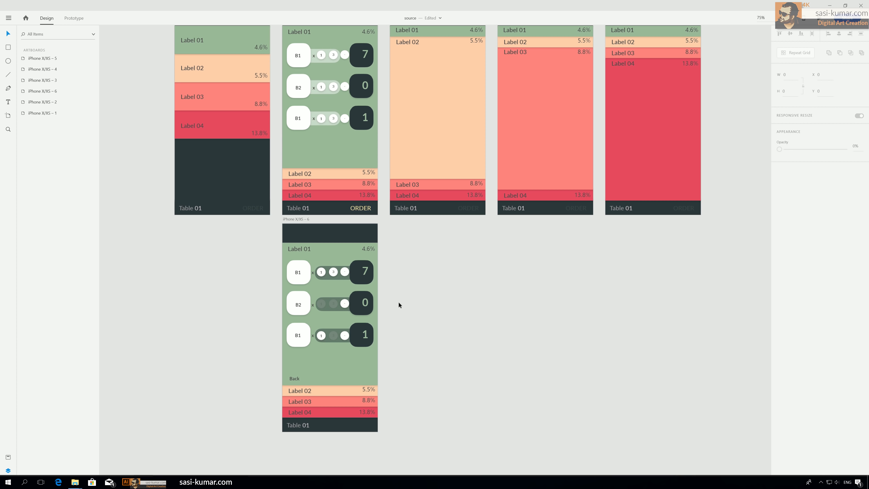
click(354, 423)
key(ctrl+v)
click(451, 413)
Step: Draw a full-width rectangle of 375 × 61 px just above the Label 02 bar on the iPhone X/XS – 2 artboard
scroll(450, 409, up, 3)
drag(438, 371, 430, 350)
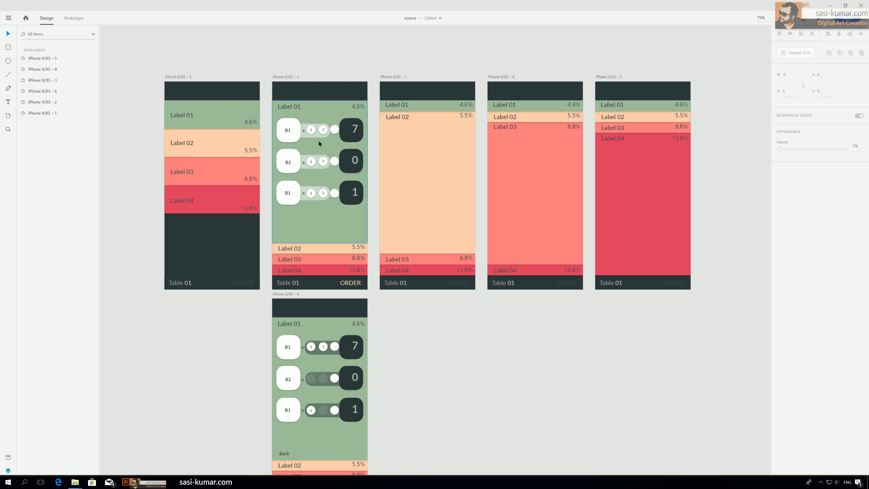
drag(326, 58, 344, 81)
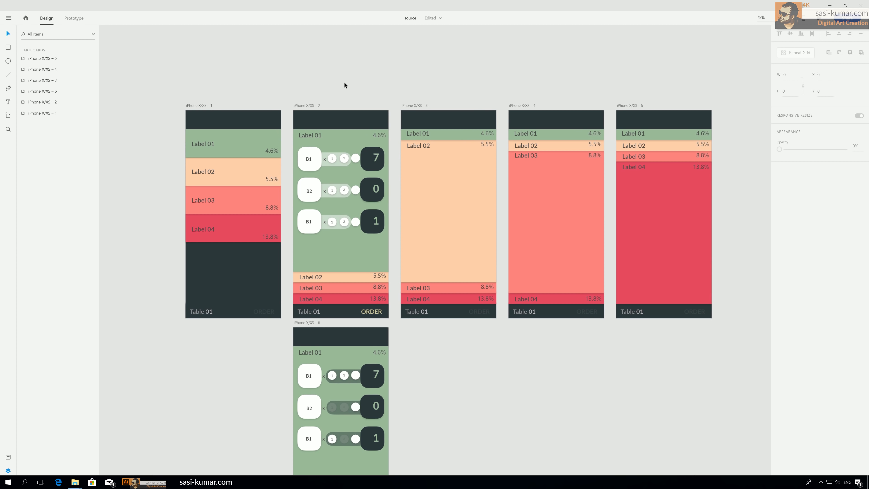
key(ctrl+1)
key(r)
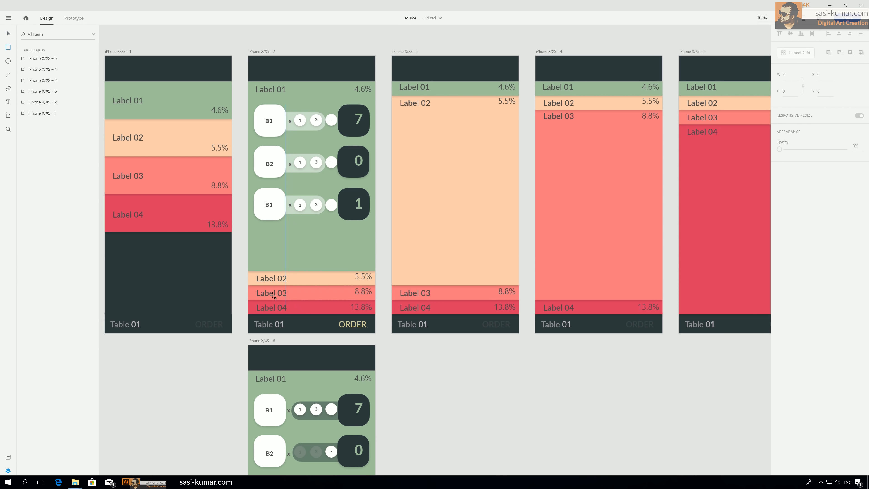
mouse_move(248, 250)
mouse_down()
mouse_move(300, 271)
mouse_move(375, 272)
mouse_up()
key(v)
key(Escape)
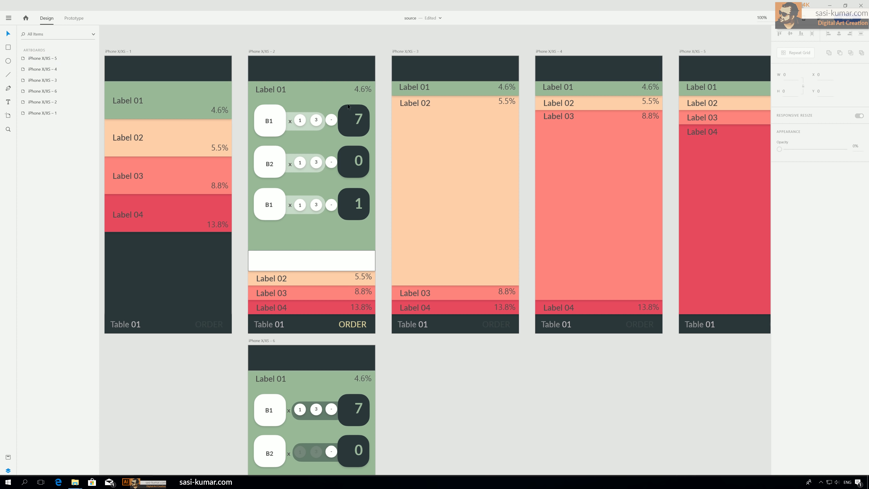
Step: Remove the new rectangle's border and fill it with the green sampled from the artboard's background
click(315, 260)
click(779, 233)
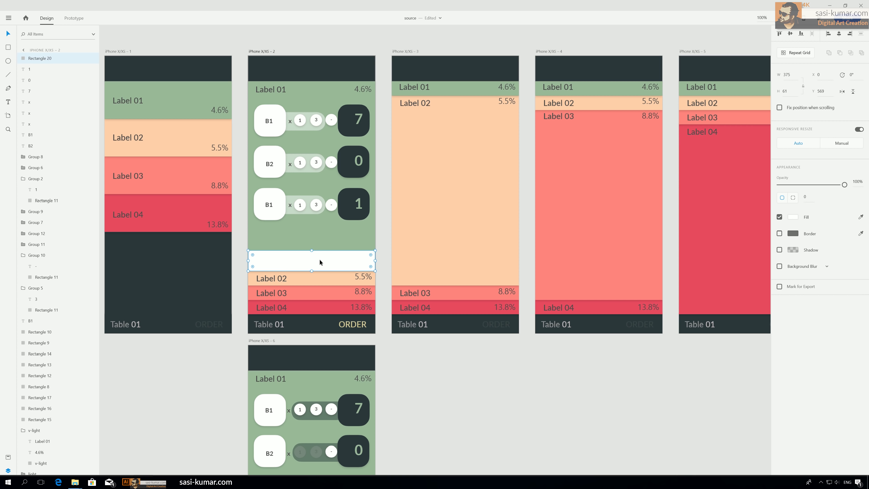
click(861, 217)
click(333, 233)
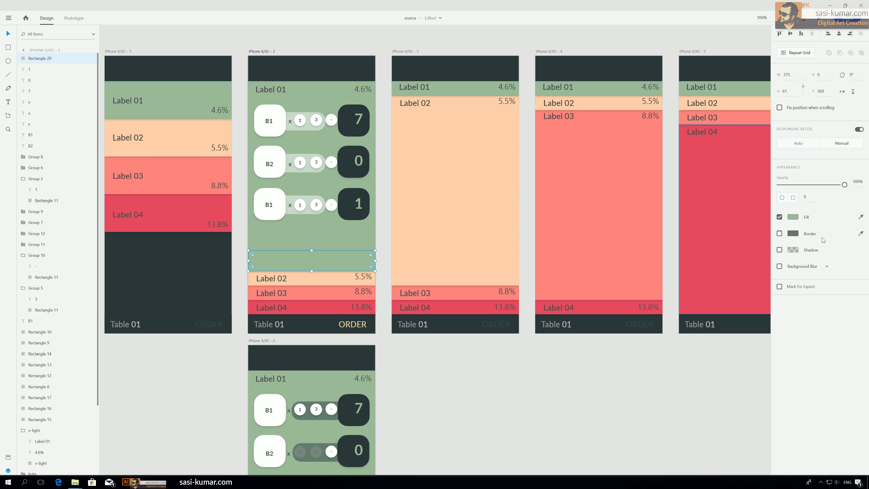
Step: Darken the fill of the bar above Label 02 on iPhone X/XS – 2 to a deeper shade of green
click(861, 217)
click(790, 217)
drag(701, 195, 701, 201)
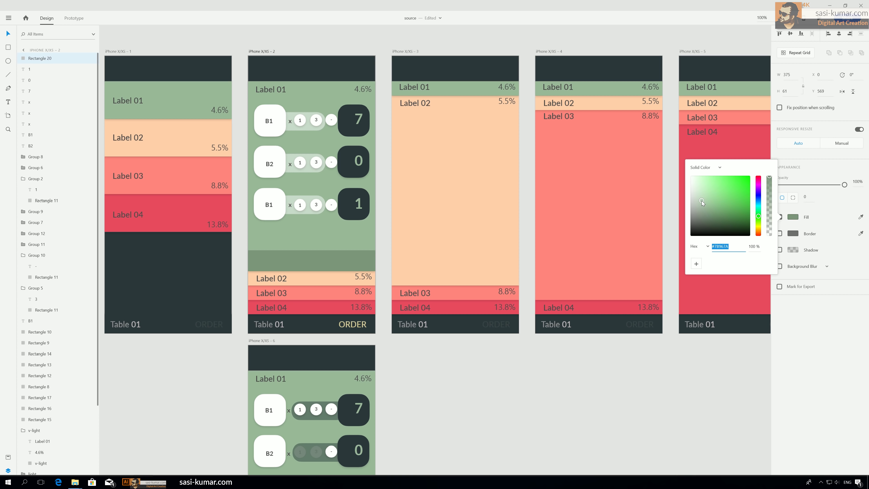
click(432, 408)
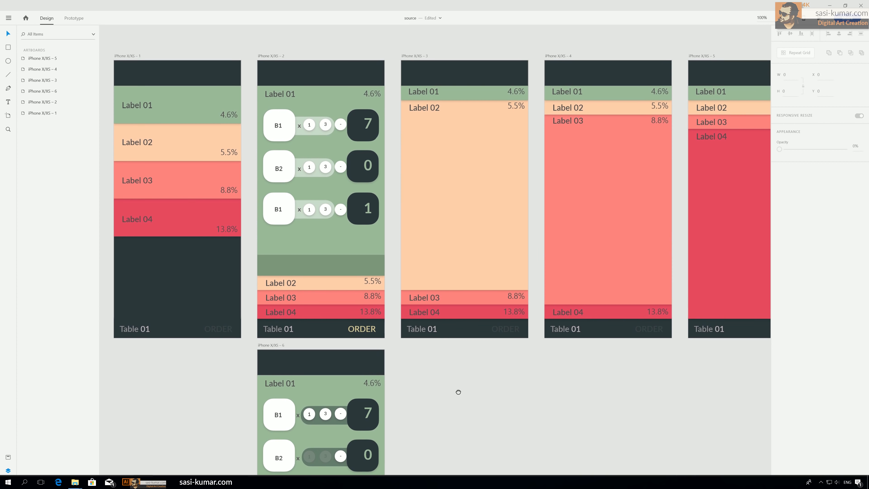
Step: Draw a small square of about 23 × 23 px near the left end of the dark green bar
scroll(445, 383, up, 1)
key(ctrl+equal)
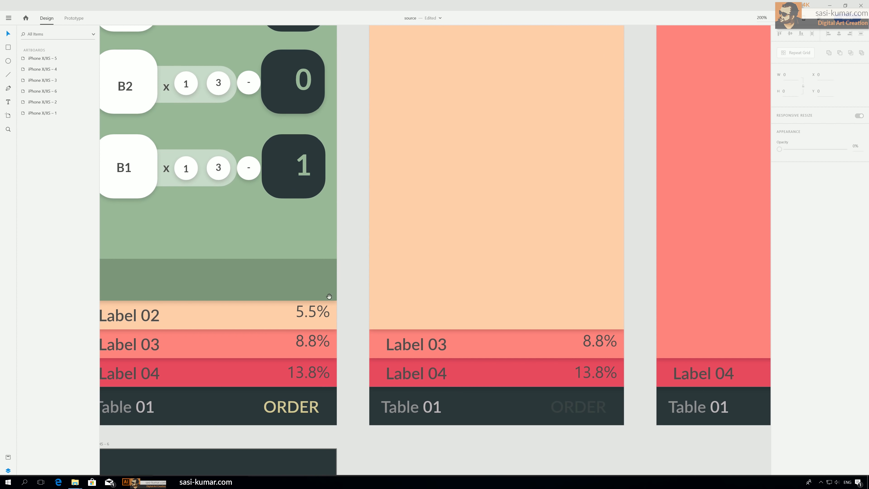
drag(317, 258, 508, 211)
click(8, 48)
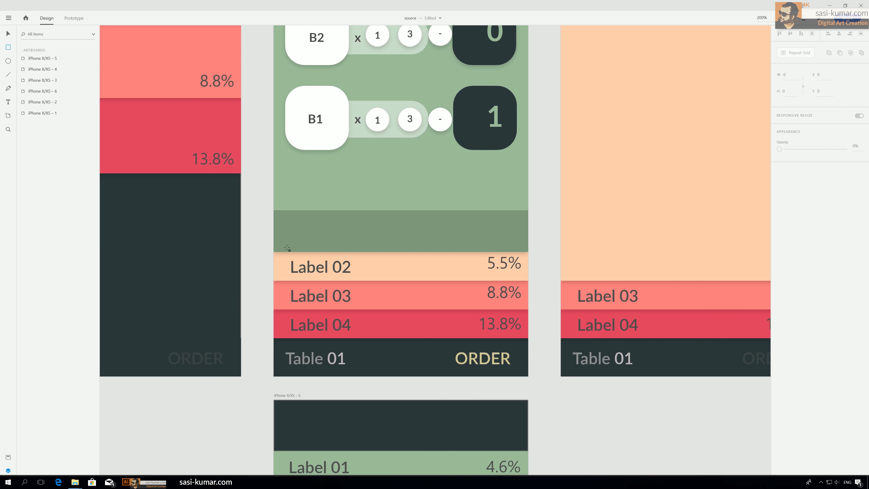
drag(285, 221, 300, 235)
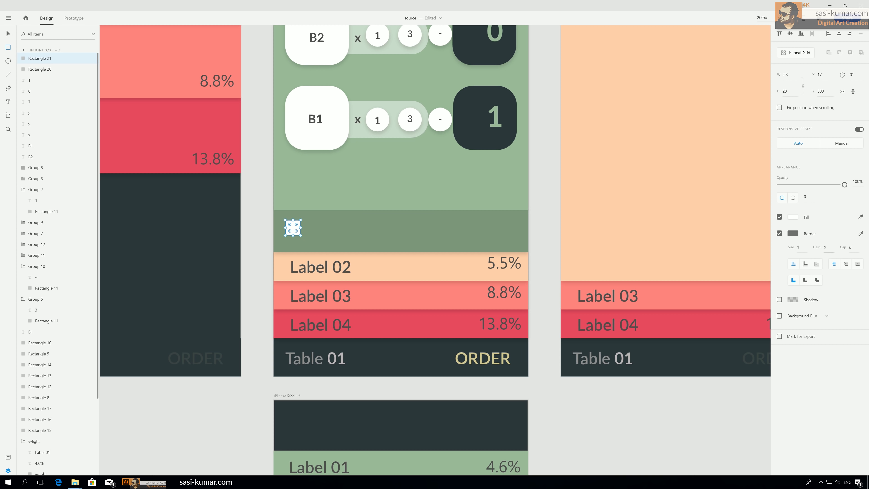
Step: Fill the small square with the light green sampled from the artboard and remove its border
click(861, 217)
click(431, 192)
click(8, 33)
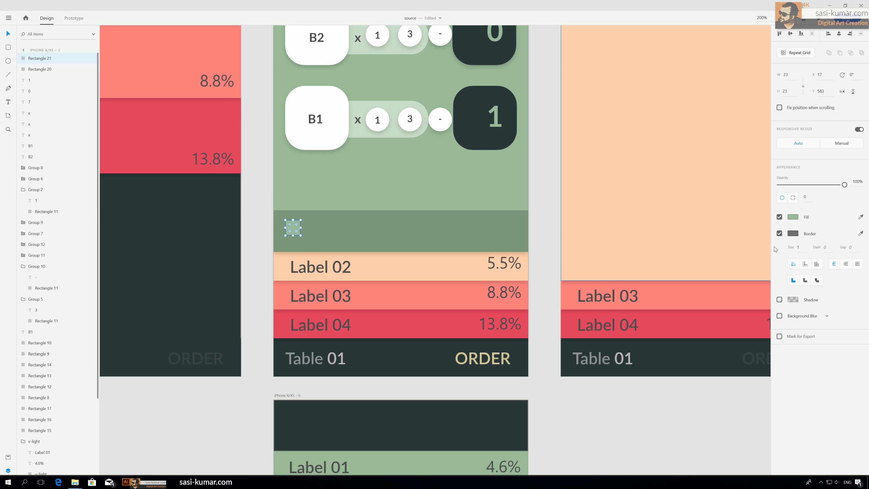
click(779, 233)
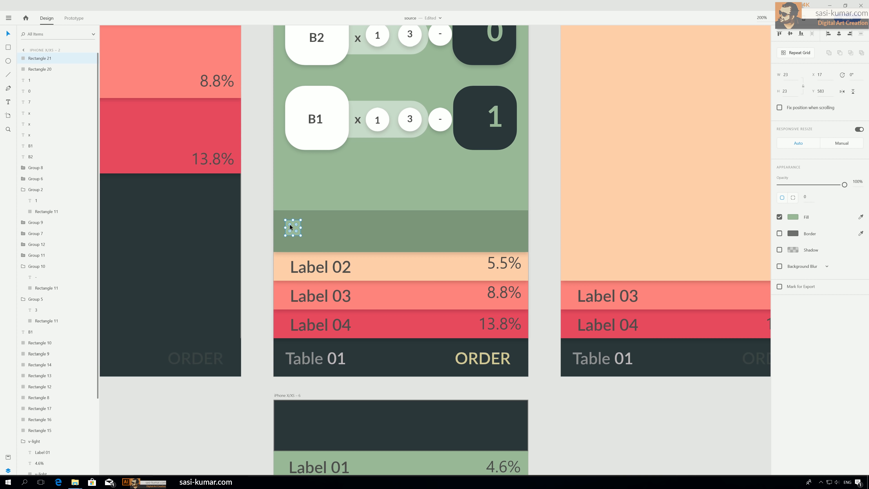
Step: Duplicate the small square three times along the bar and distribute the four squares evenly in the horizontal direction
drag(291, 223, 364, 227)
drag(364, 228, 403, 227)
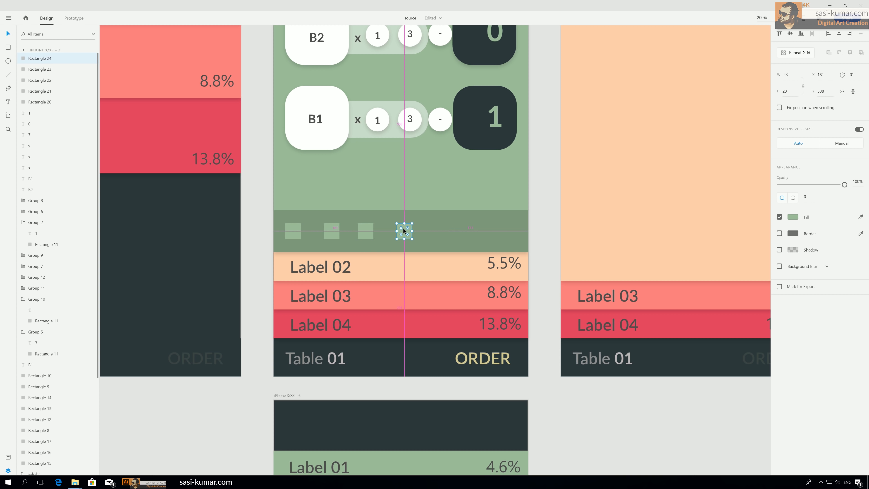
click(296, 235)
shift+click(336, 236)
shift+click(365, 231)
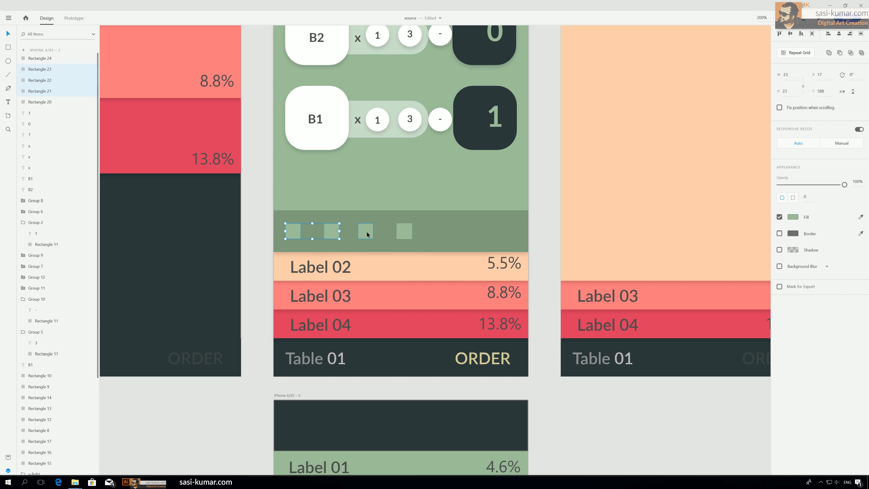
shift+click(404, 231)
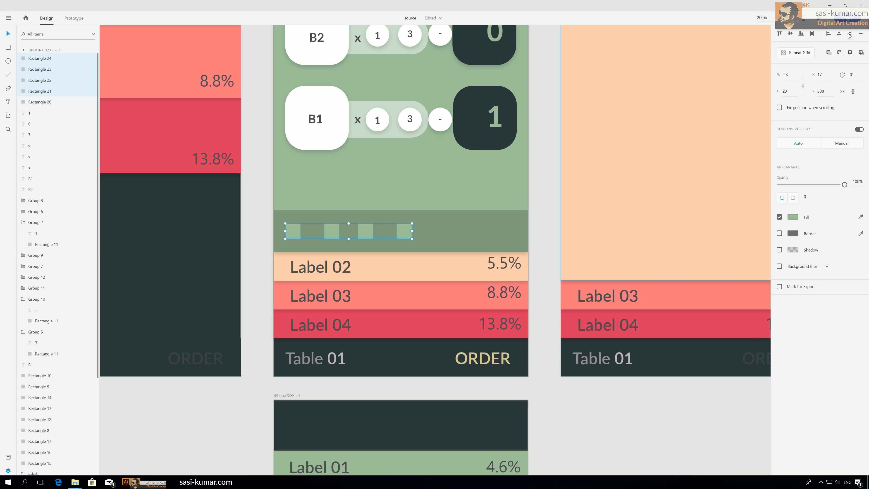
click(811, 34)
click(548, 265)
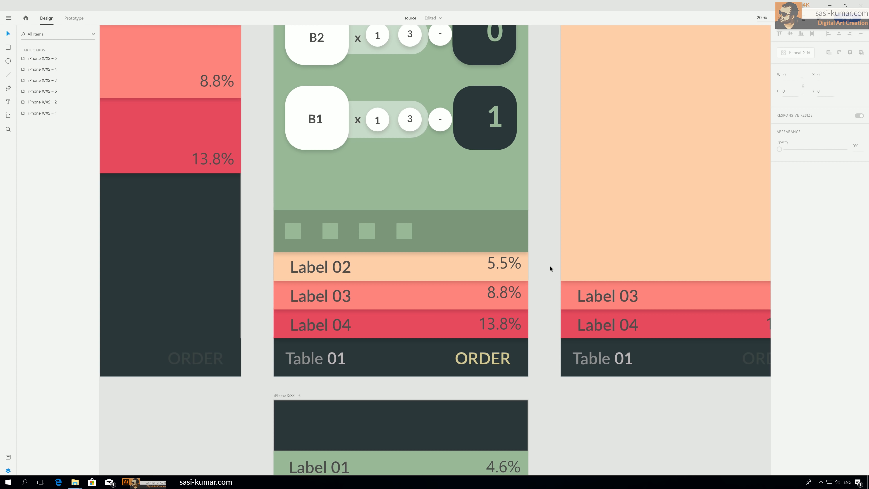
Step: Copy the footer's Table text into the green bar, right of the squares, and change its wording to Total
click(287, 359)
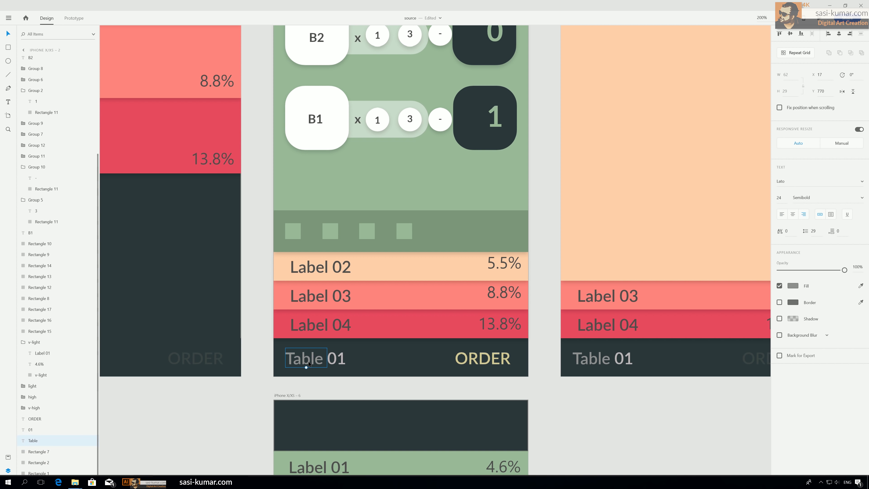
drag(425, 268, 452, 234)
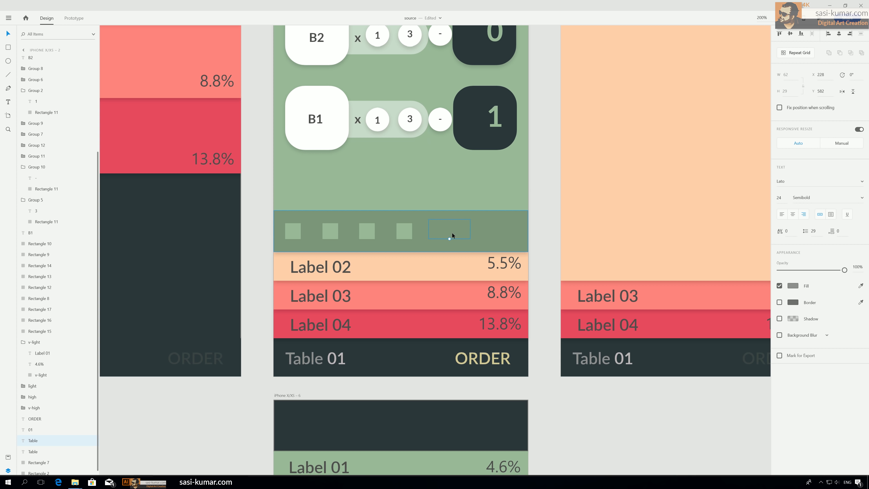
key(ctrl+z)
key(ctrl+v)
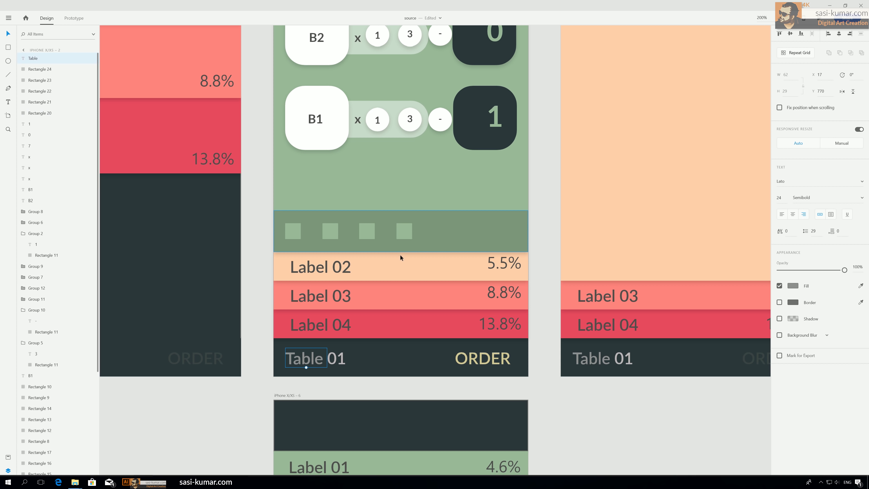
drag(305, 358, 474, 235)
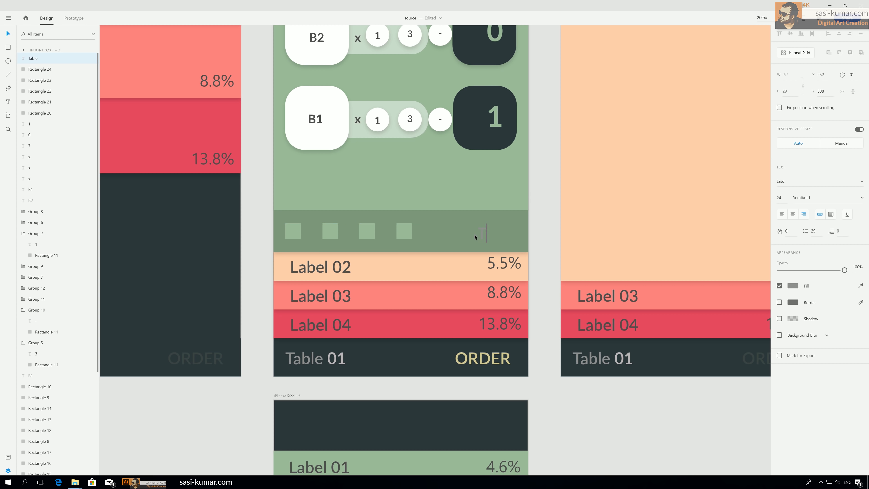
click(5, 34)
drag(480, 235, 482, 234)
Step: Fill the Total text with the dark colour sampled from the footer and align it vertically with the squares
click(860, 286)
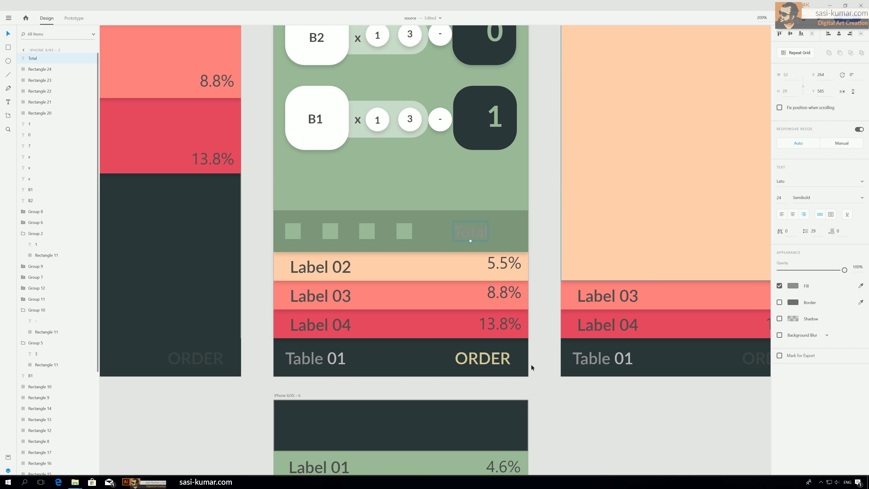
click(520, 352)
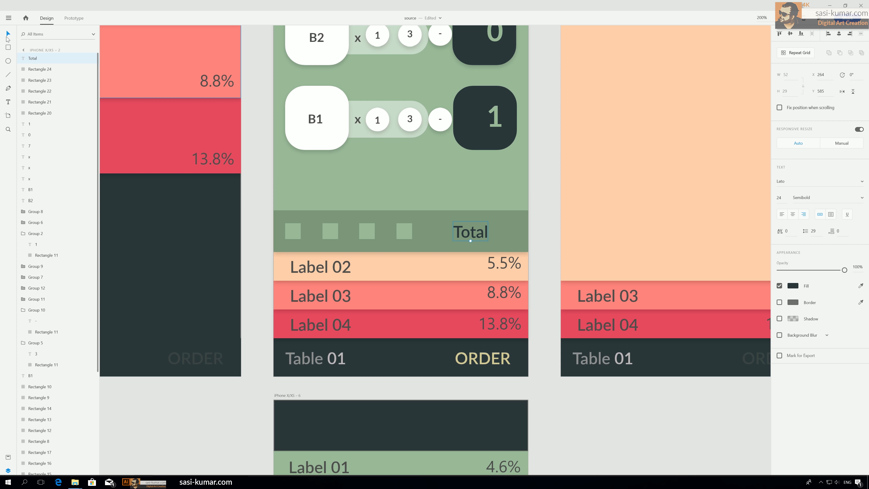
drag(472, 231, 469, 234)
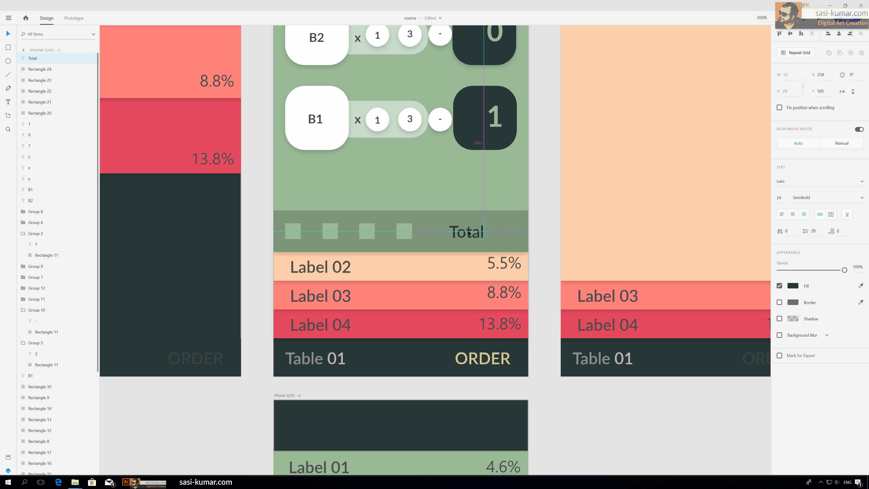
Step: Fill the second, third and fourth squares with the colours sampled from the Label 02, Label 03 and Label 04 bars
click(330, 231)
click(861, 217)
click(424, 269)
click(367, 232)
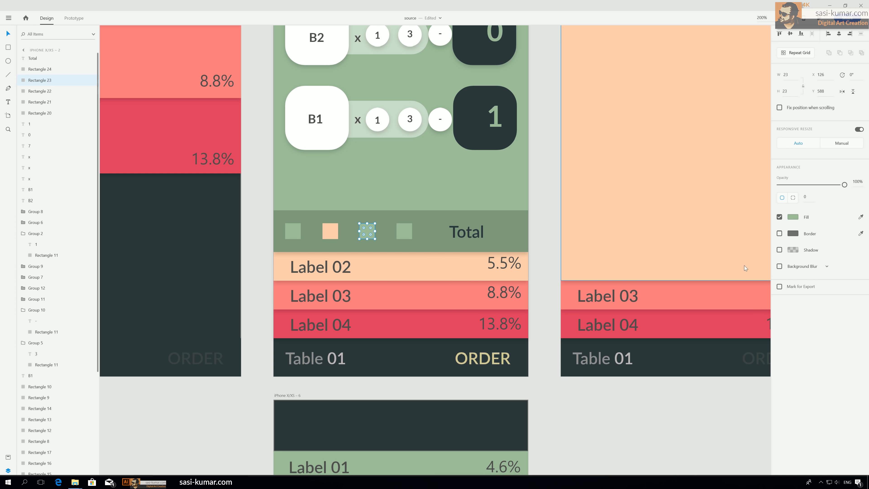
click(861, 217)
click(441, 297)
click(404, 232)
click(861, 217)
click(454, 328)
Step: Create the text 8 and place it on the first, green square in the bar
key(t)
click(258, 184)
text(8)
key(Escape)
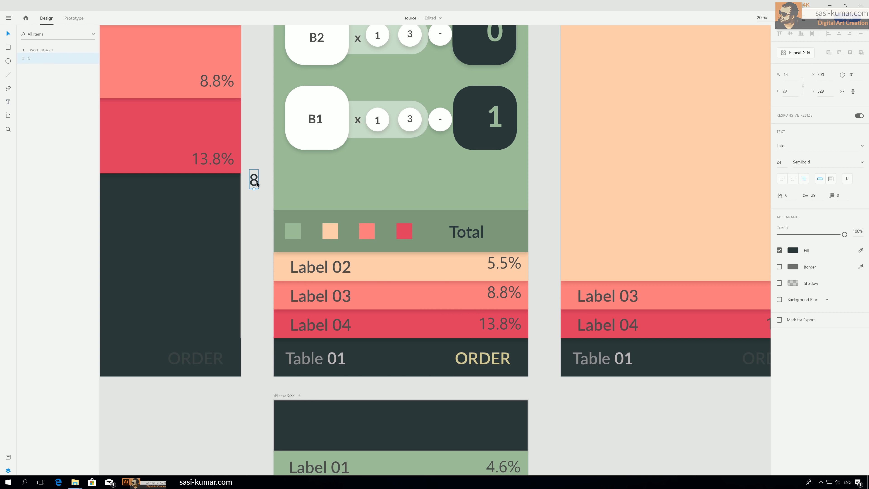
drag(254, 181, 294, 232)
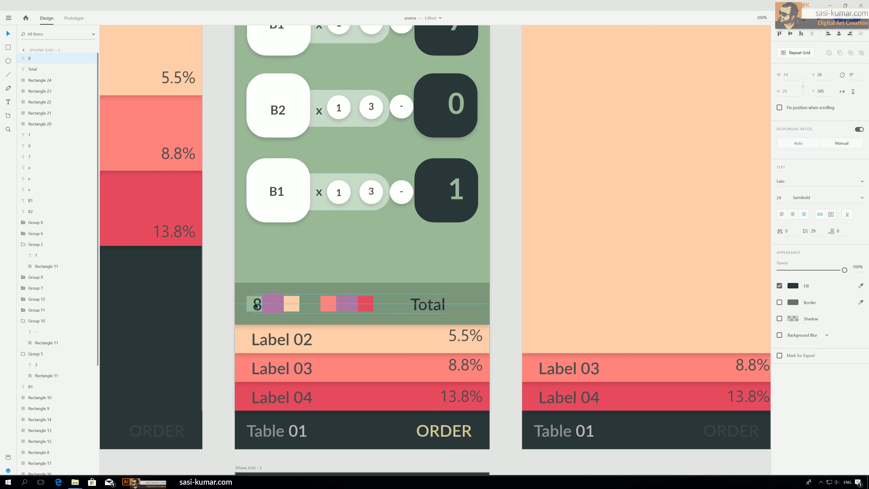
Step: Copy the 8 onto the peach, coral and red squares of the bar
drag(257, 304, 330, 304)
drag(330, 304, 365, 306)
click(258, 304)
shift+click(294, 305)
shift+click(331, 304)
shift+click(367, 304)
shift+click(427, 304)
Step: Change the numbers on the peach, coral and red squares to 0
double_click(294, 305)
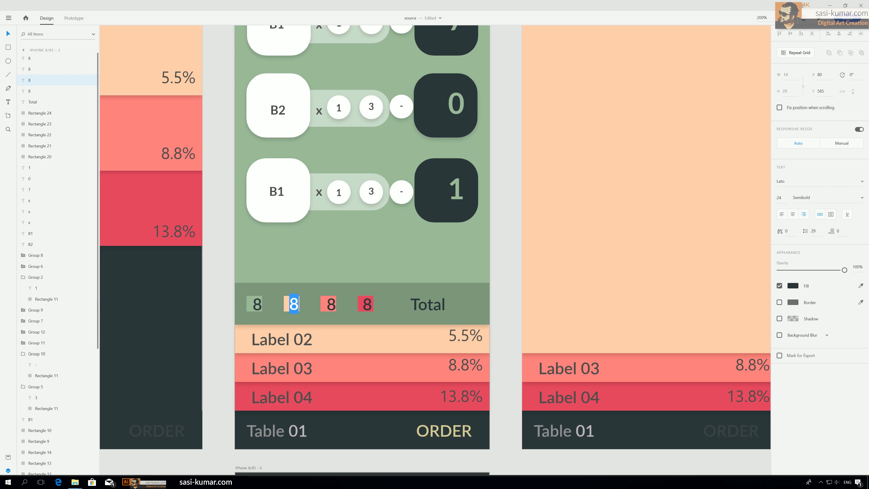
text(0)
double_click(331, 305)
text(0)
double_click(365, 305)
text(0)
Step: Copy the 8 from the green square to the right of Total and set its font size to 30
drag(258, 305, 439, 333)
click(779, 198)
text(30)
key(Return)
click(504, 318)
Step: Fill the numbers on the four coloured squares with sampled white
key(ctrl+minus)
key(ctrl+minus)
key(ctrl+equal)
click(330, 281)
shift+click(349, 281)
shift+click(367, 281)
shift+click(386, 281)
click(860, 286)
click(350, 229)
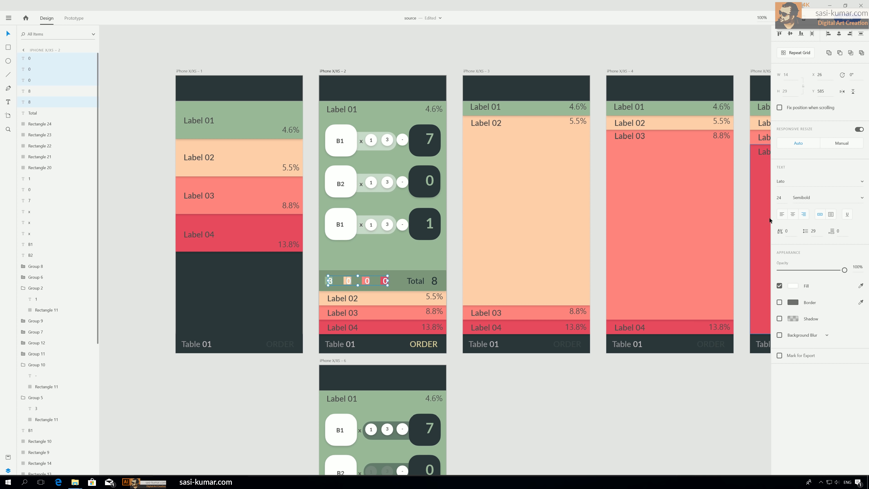
Step: Set the four square numbers to font size 20 and centre them on their squares
click(779, 198)
text(20)
key(ctrl+equal)
key(ctrl+equal)
key(Up)
key(Up)
drag(250, 289, 410, 221)
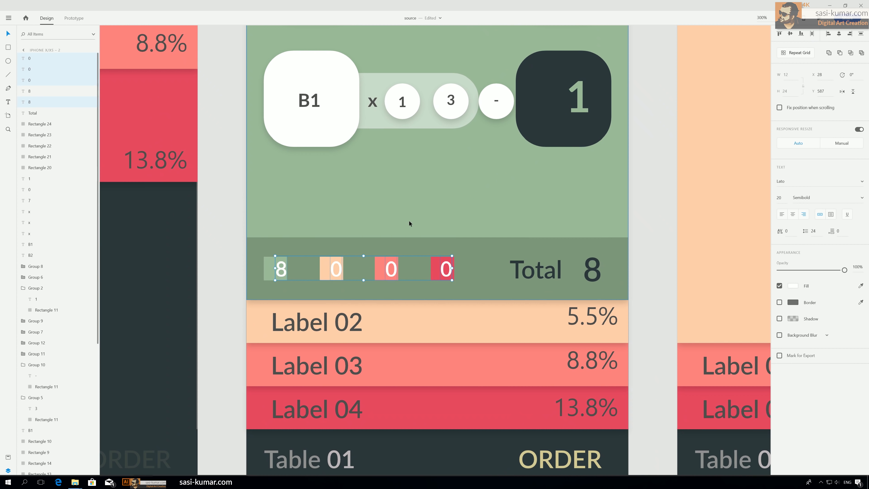
click(224, 253)
drag(281, 274, 281, 274)
click(238, 268)
Step: Copy the three B1, B2 and B1 ordering rows from iPhone X/XS – 2 and paste them into iPhone X/XS – 3
key(ctrl+minus)
key(ctrl+minus)
key(ctrl+minus)
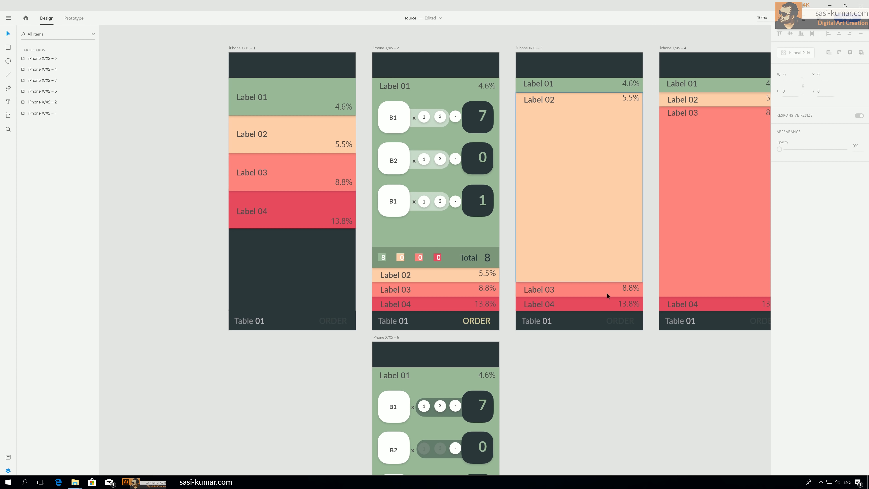
drag(660, 329, 626, 330)
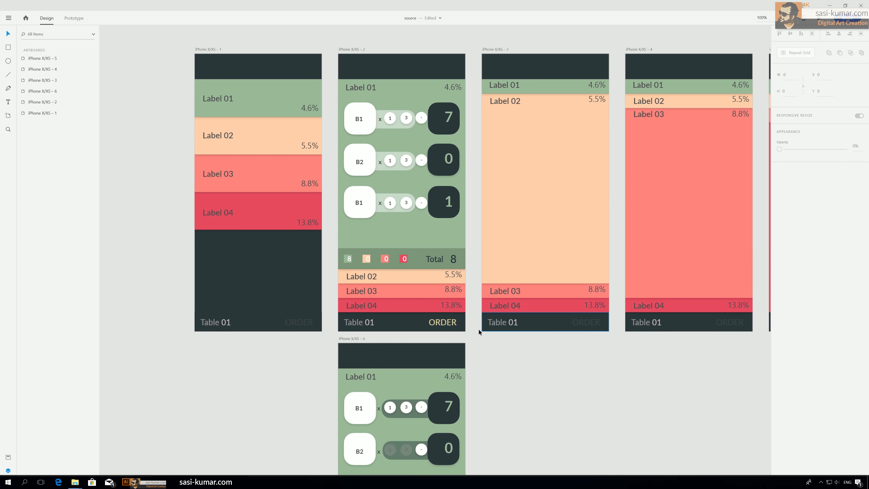
scroll(527, 374, right, 3)
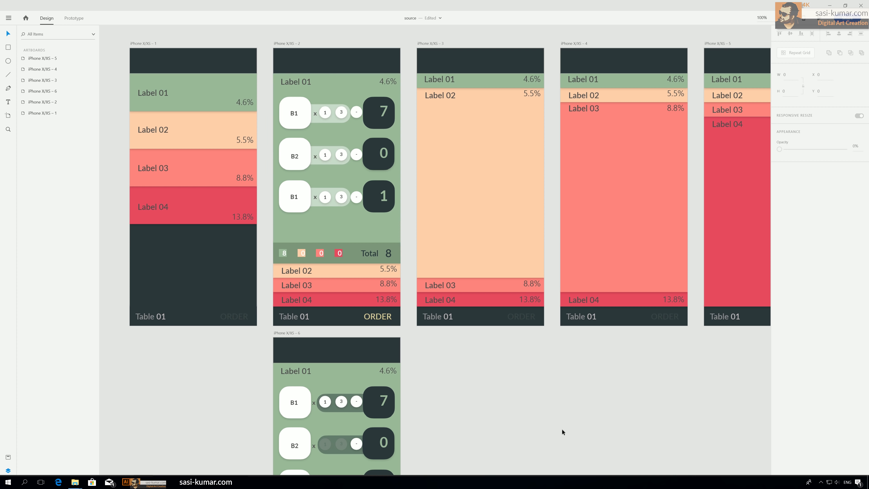
key(ctrl+minus)
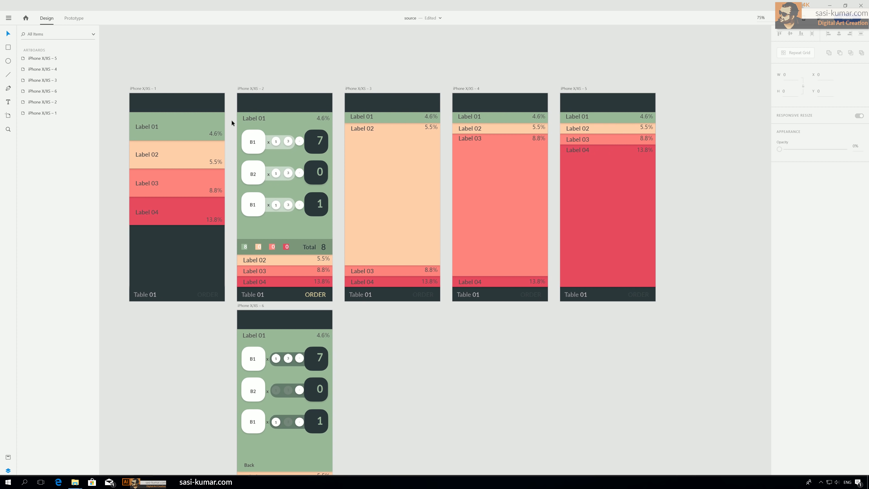
drag(230, 114, 331, 250)
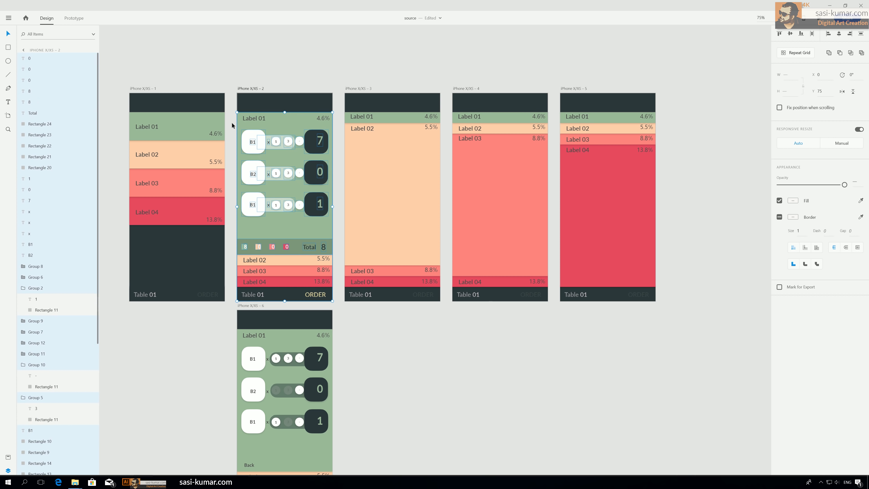
drag(232, 124, 240, 124)
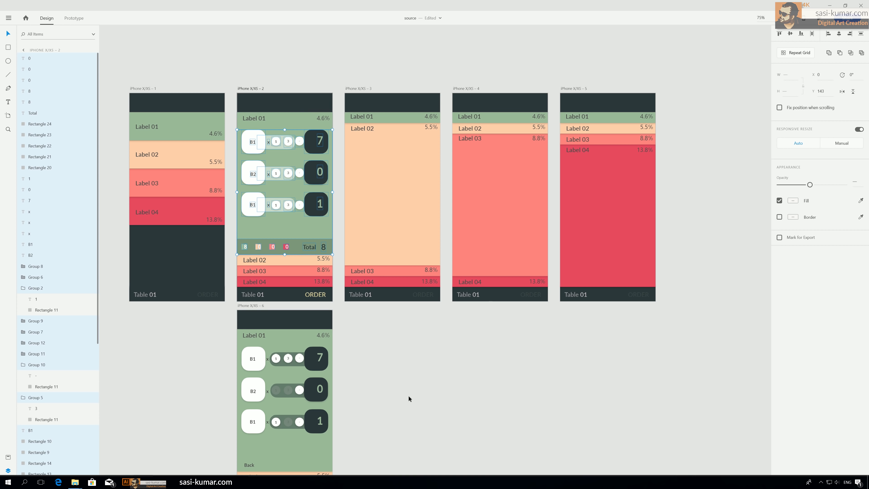
click(394, 201)
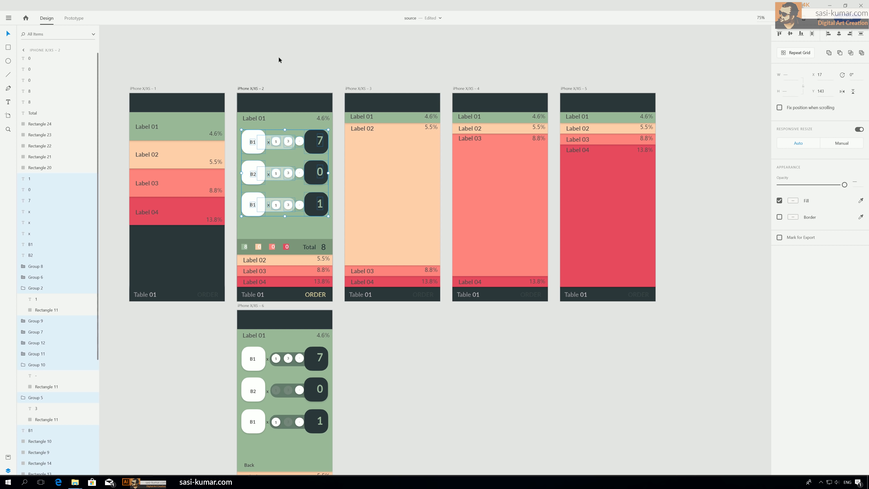
click(408, 190)
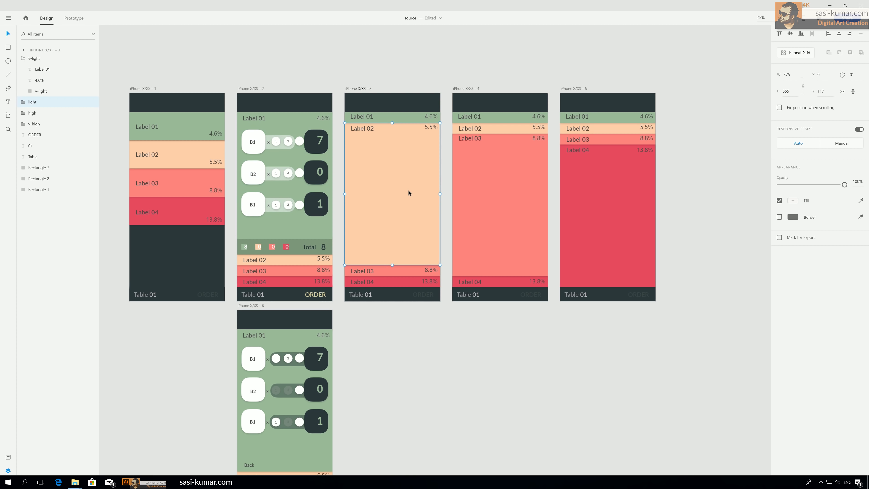
key(ctrl+v)
Step: Move the pasted ordering rows on iPhone X/XS – 3 down to Y 181, clear of the Label 02 heading
key(Down)
key(Down)
key(Down)
key(Down)
key(Down)
key(Down)
key(Down)
key(Down)
key(Down)
key(Down)
key(Down)
key(Down)
key(Down)
key(Down)
key(Down)
key(Down)
key(Down)
key(Down)
key(Down)
key(Down)
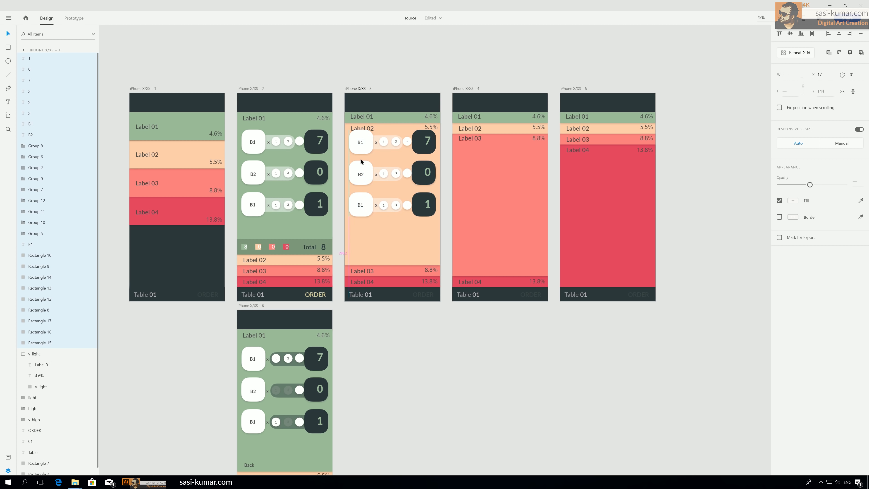
key(Down)
key(Down)
key(Down)
key(Down)
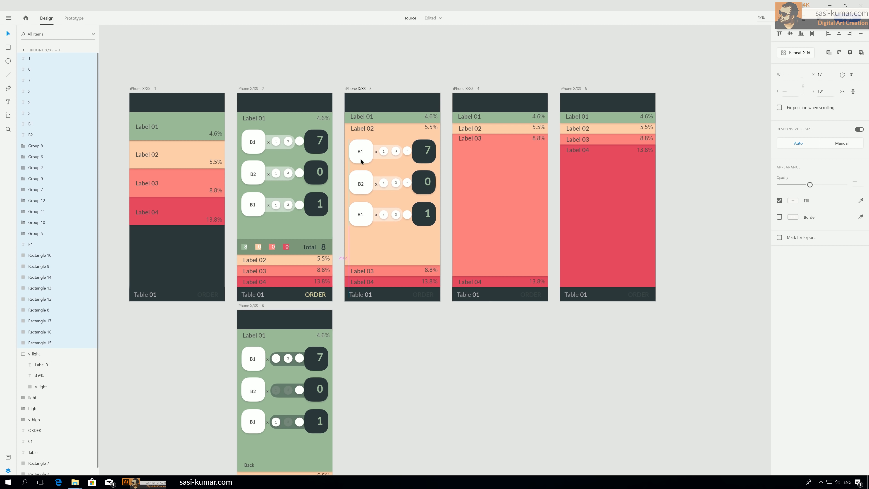
click(449, 79)
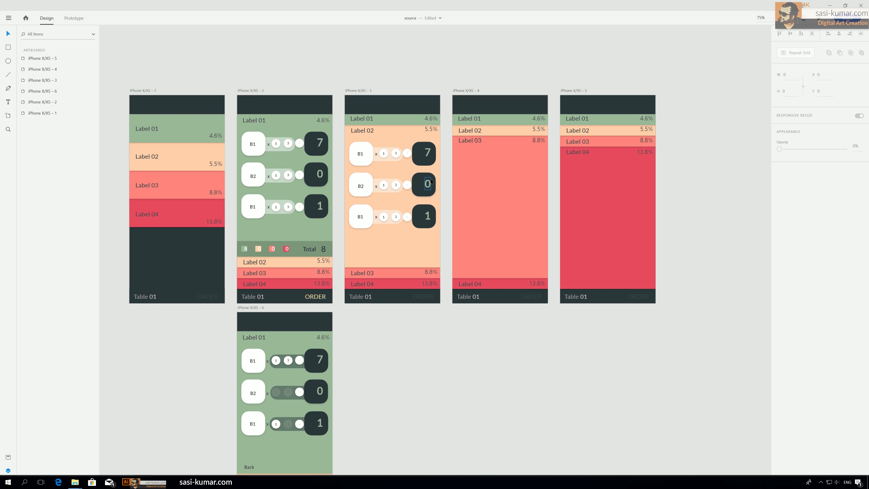
Step: Fill the three quantity numbers on iPhone X/XS – 3 with the peach colour sampled from its background
click(427, 153)
shift+click(426, 186)
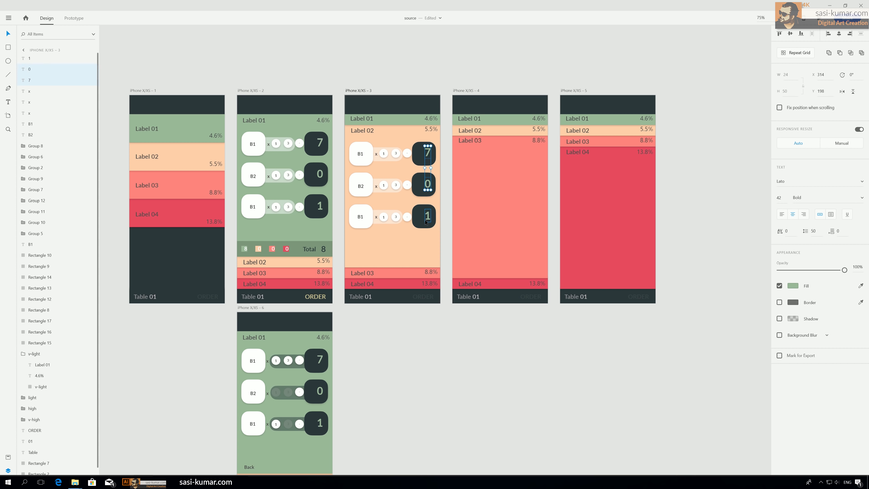
shift+click(427, 222)
key(i)
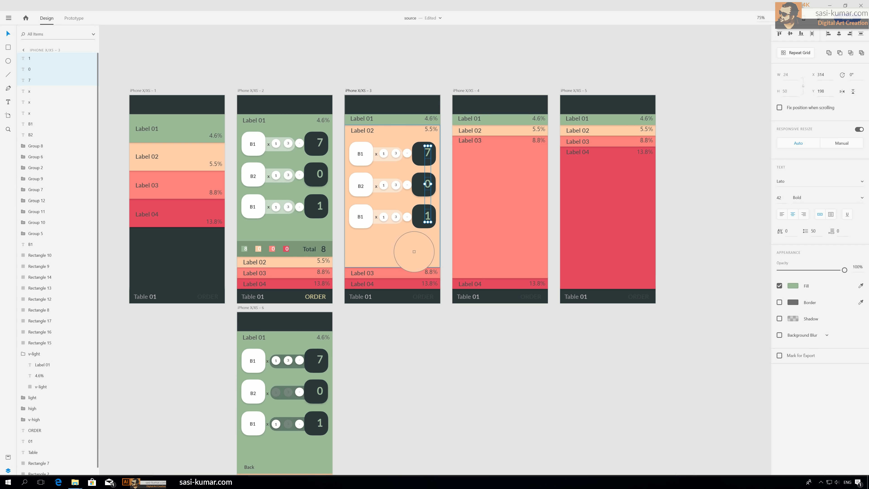
click(413, 252)
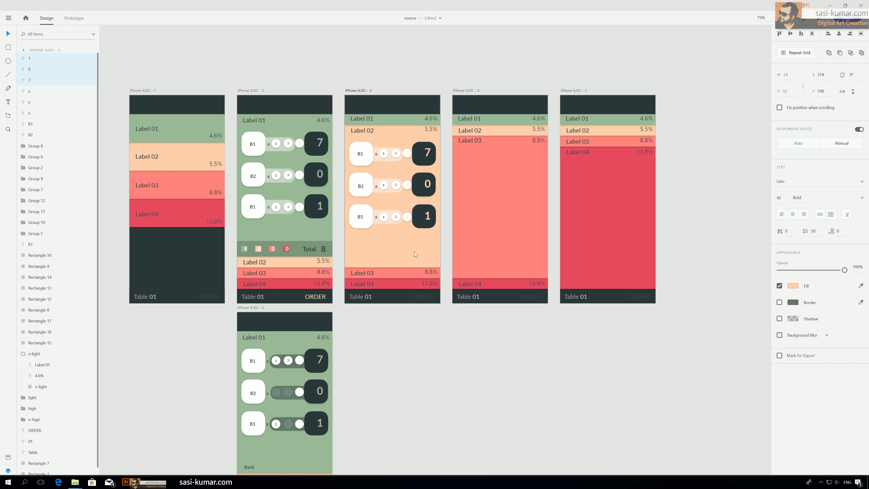
Step: Copy the totals bar from iPhone X/XS – 2 into iPhone X/XS – 3 and move it down to sit directly above Label 03
click(245, 249)
click(240, 248)
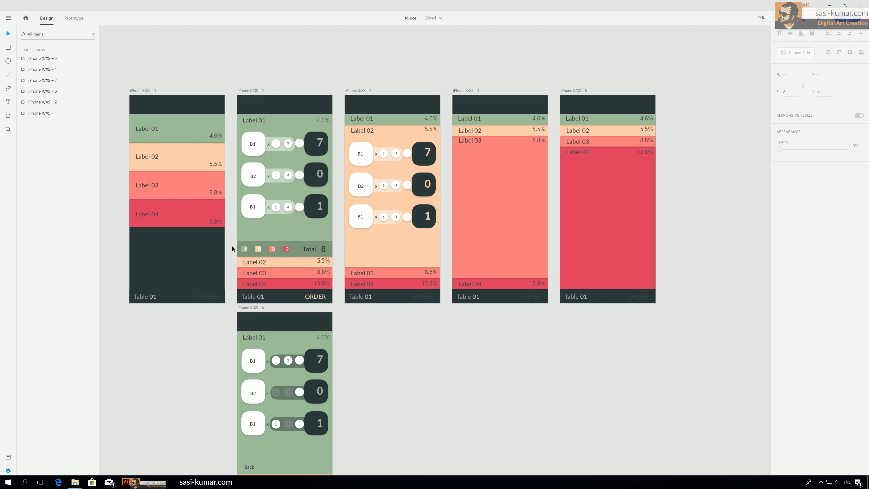
drag(233, 246, 327, 255)
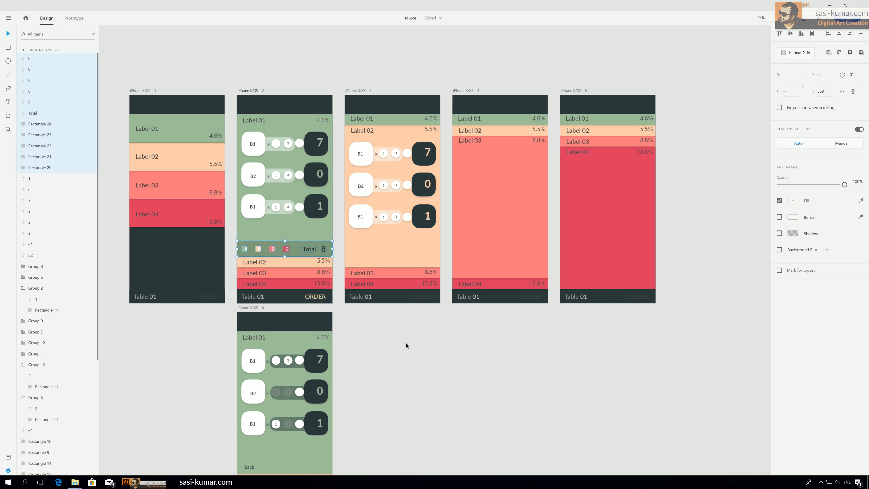
click(403, 257)
key(ctrl+v)
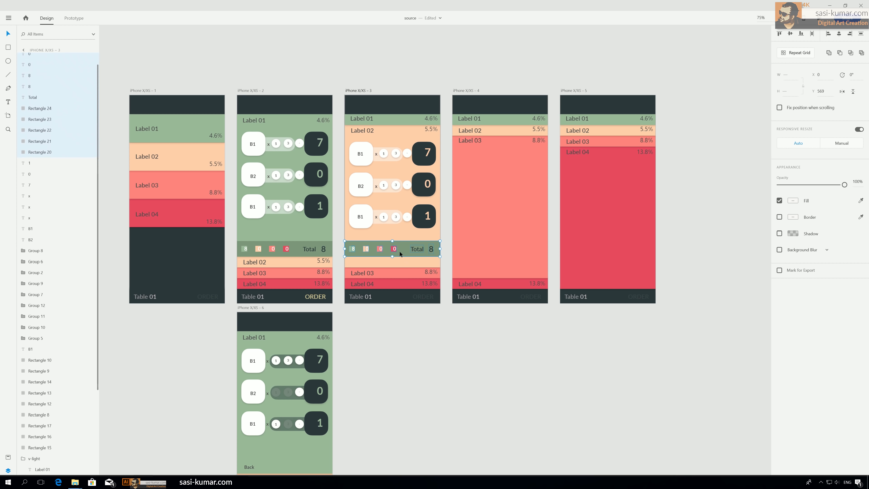
drag(398, 245, 398, 257)
click(437, 320)
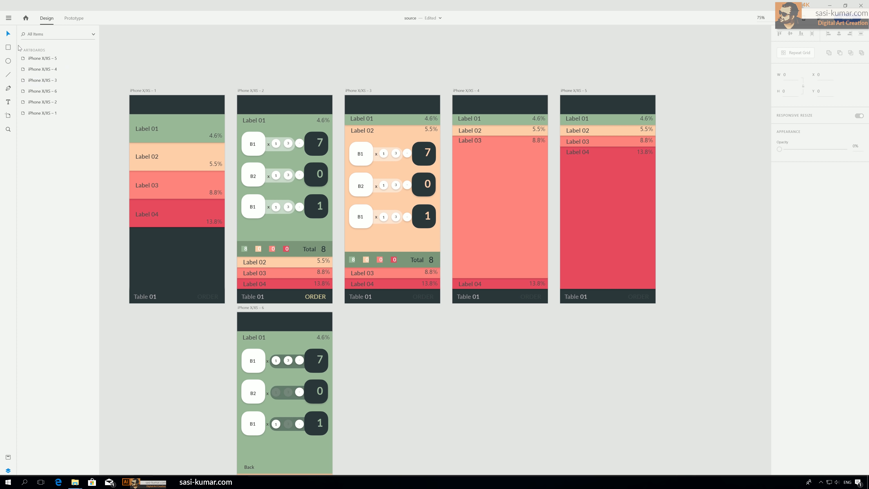
Step: Fill the totals bar background on iPhone X/XS – 3 with a slightly darker shade of the sampled peach
click(404, 256)
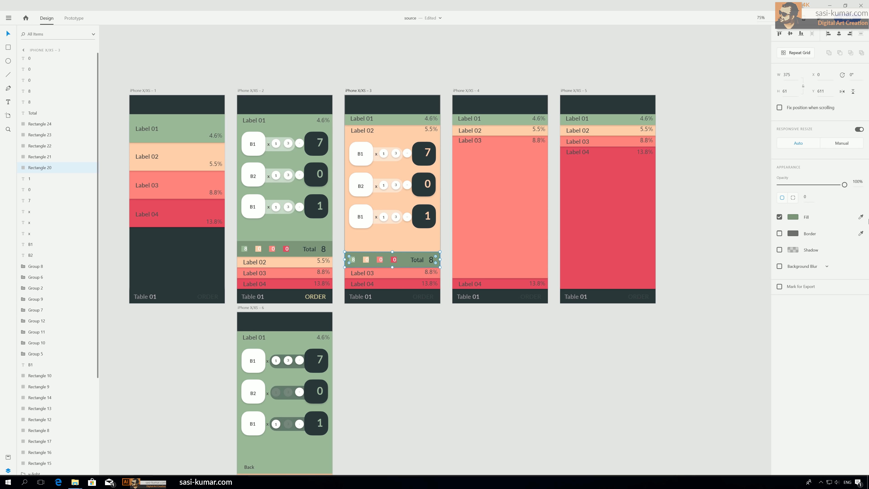
click(860, 218)
click(405, 239)
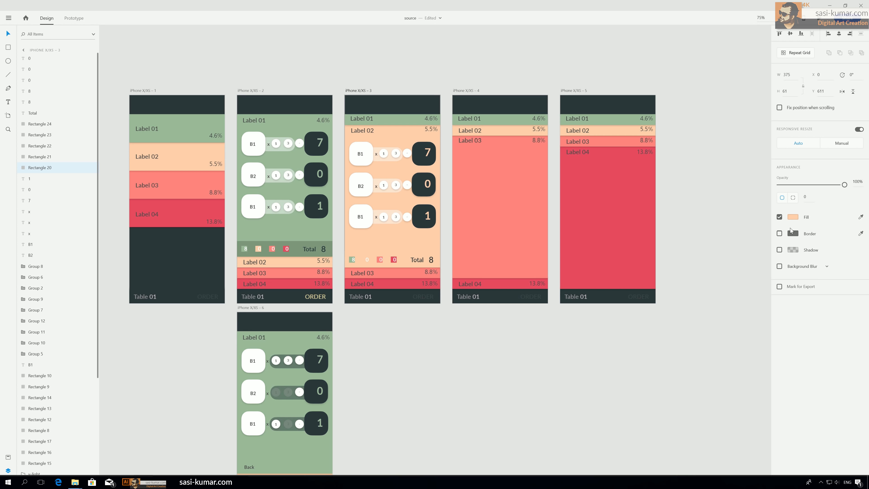
click(793, 217)
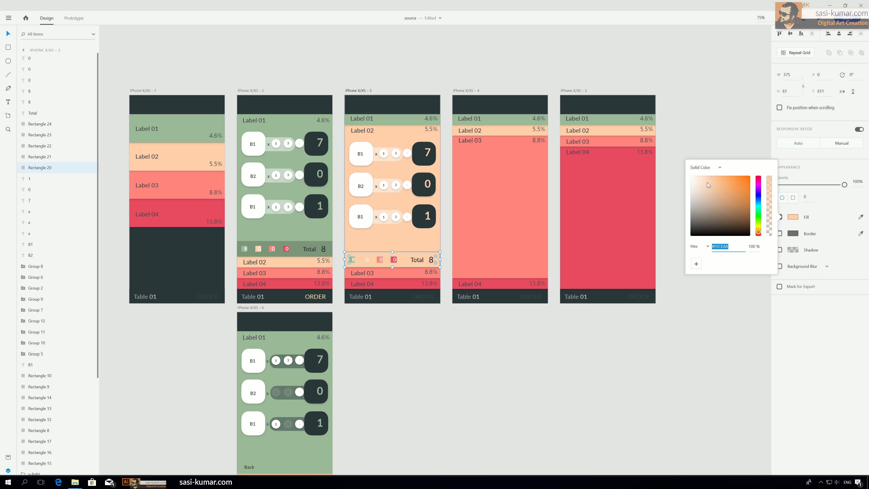
drag(712, 178, 713, 182)
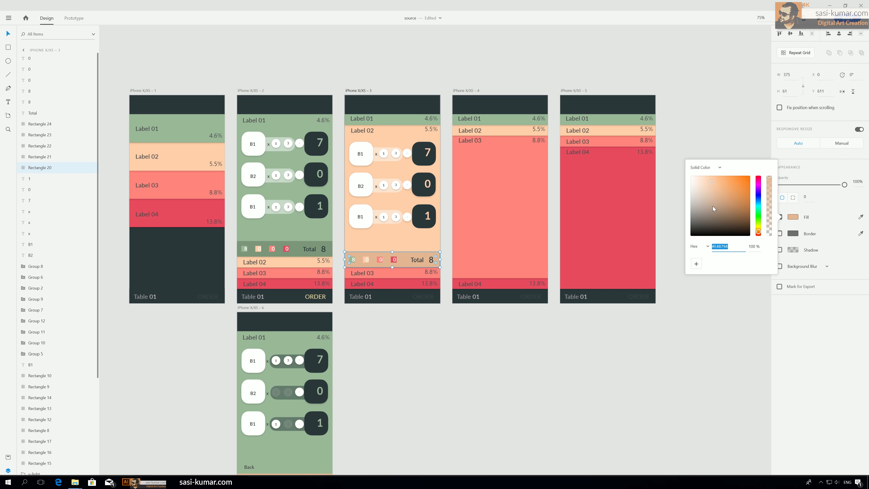
click(707, 140)
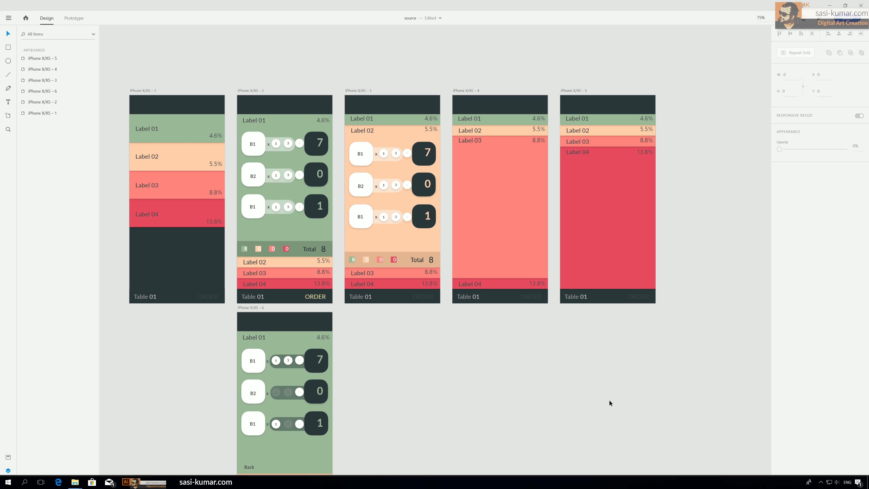
Step: Update iPhone X/XS – 3 to quantities 1, 0 and 0, peach square count 1 and total 9, fading the unused multipliers
double_click(427, 153)
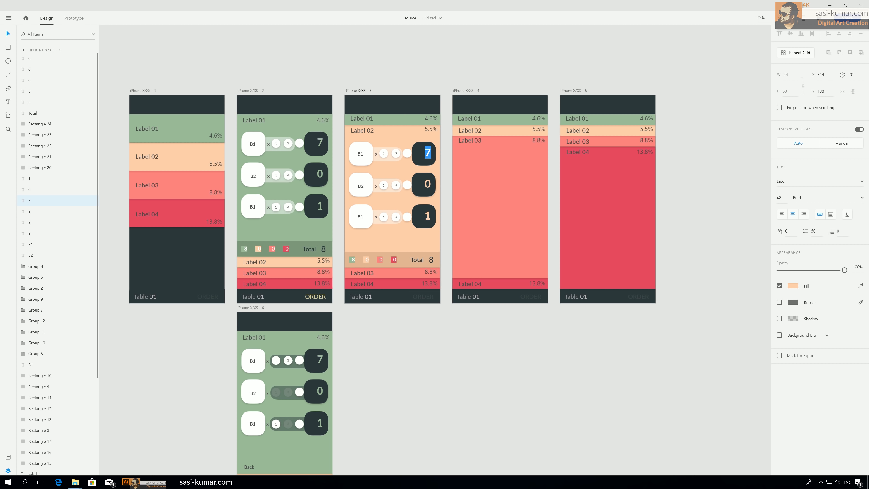
text(1)
double_click(423, 221)
text(0)
click(12, 36)
click(471, 76)
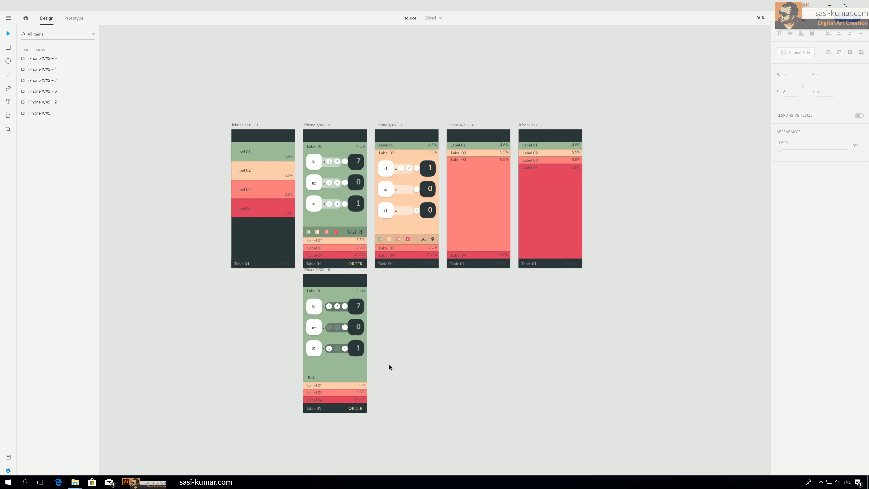
Step: Copy the ordering rows and totals bar from iPhone X/XS – 3 into iPhone X/XS – 4 and move them down between Label 03 and Label 04
key(ctrl+equal)
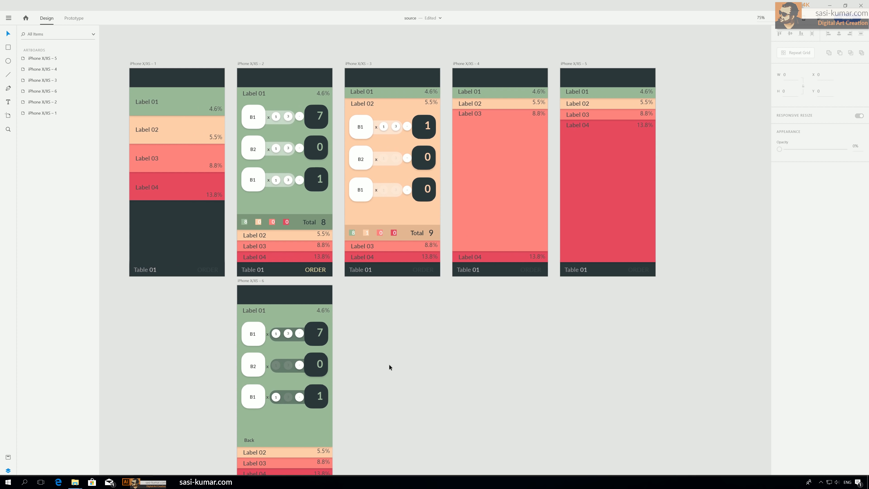
drag(430, 352, 425, 369)
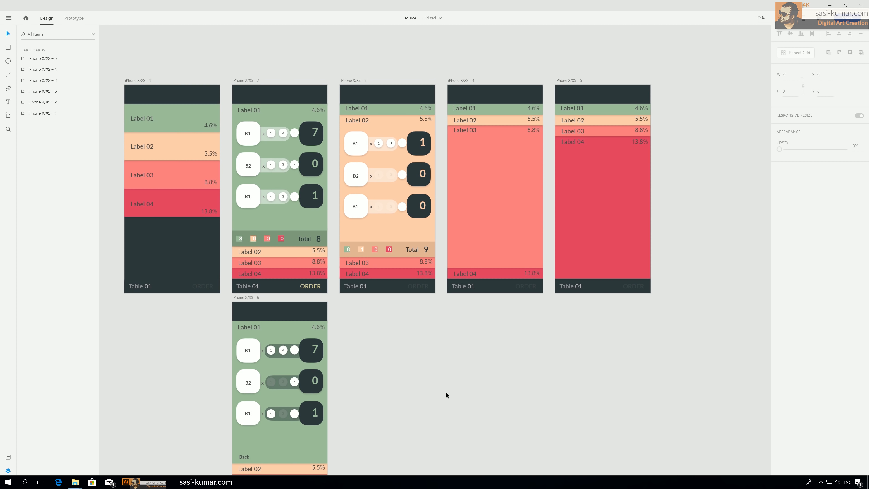
drag(334, 130, 430, 254)
drag(332, 227, 344, 232)
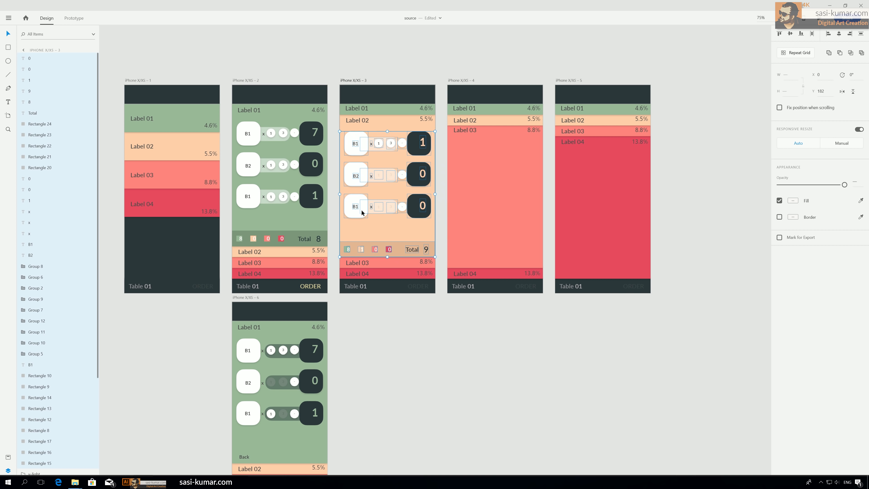
scroll(415, 261, right, 5)
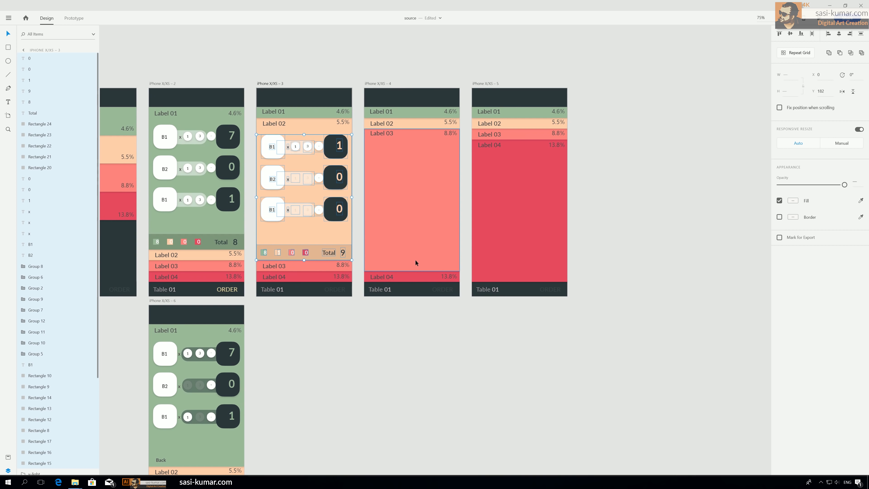
click(424, 239)
key(ctrl+v)
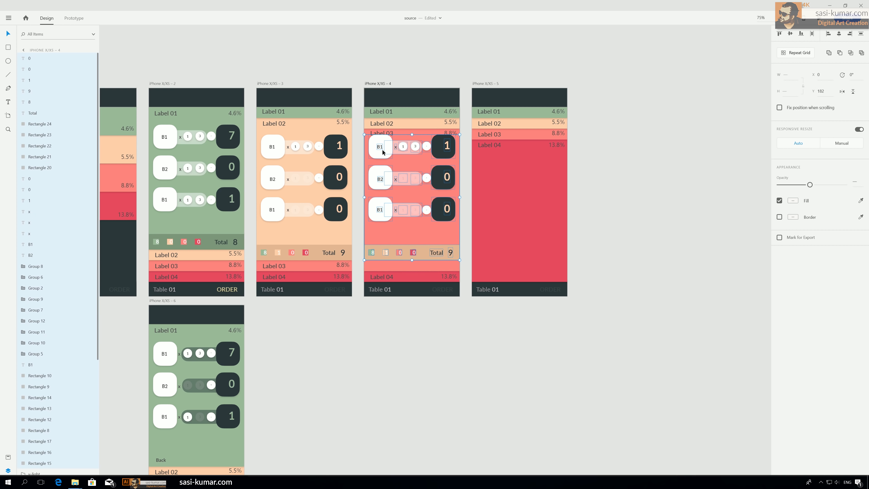
drag(382, 150, 382, 160)
Step: Paste the ordering rows and totals bar into iPhone X/XS – 5 and move them down so the bar rests on the Table 01 footer
click(513, 247)
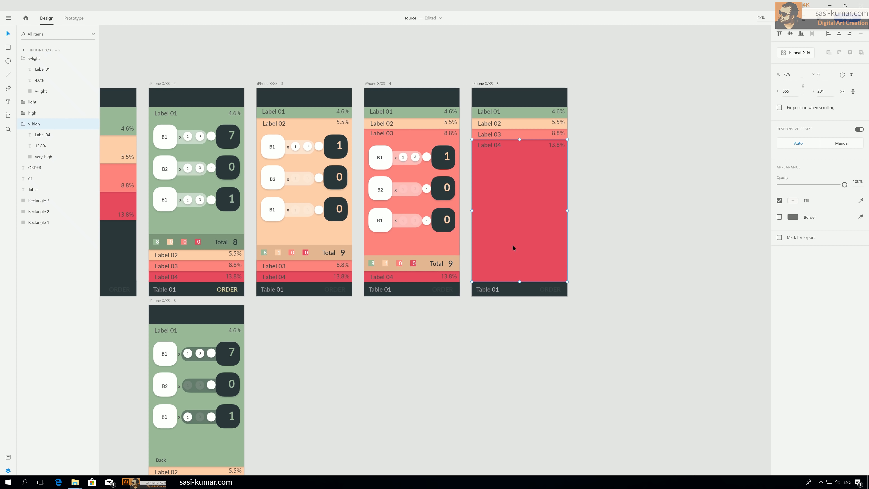
key(ctrl+v)
drag(488, 157, 489, 167)
click(639, 215)
Step: Fill the totals bar background on iPhone X/XS – 4 with a stronger shade of the sampled coral
scroll(581, 233, right, 5)
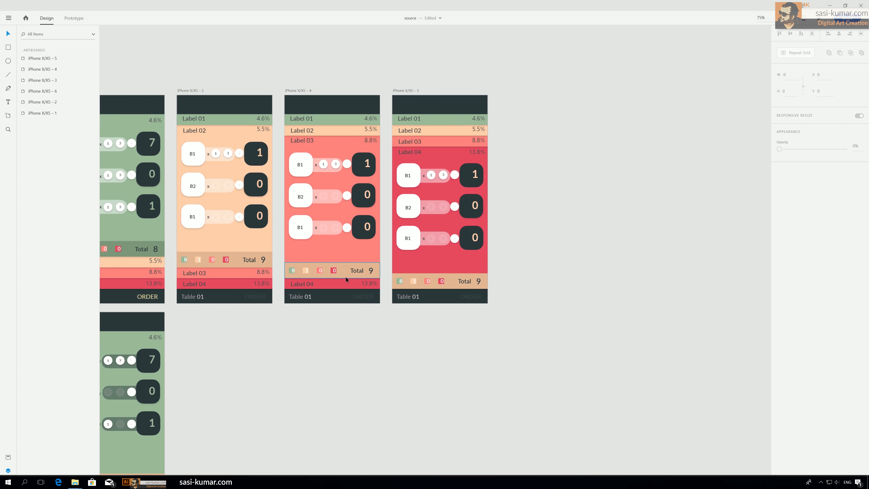
click(345, 275)
click(860, 217)
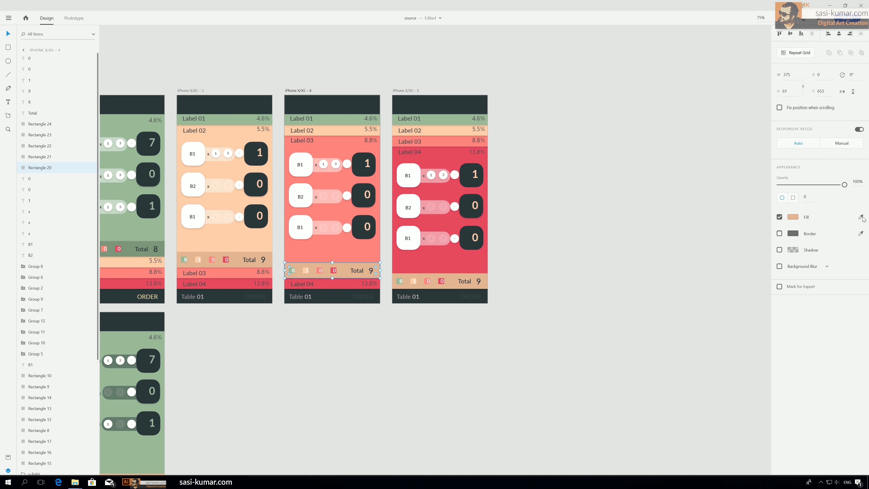
click(374, 255)
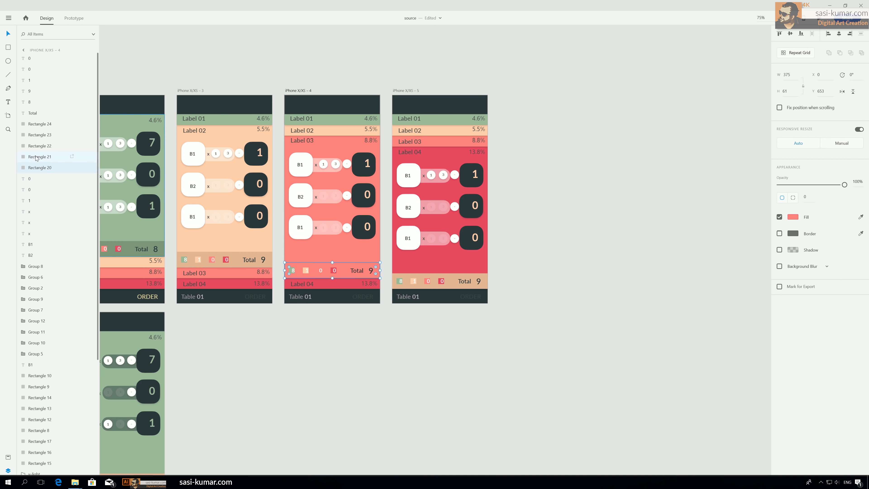
key(Escape)
click(343, 263)
click(790, 217)
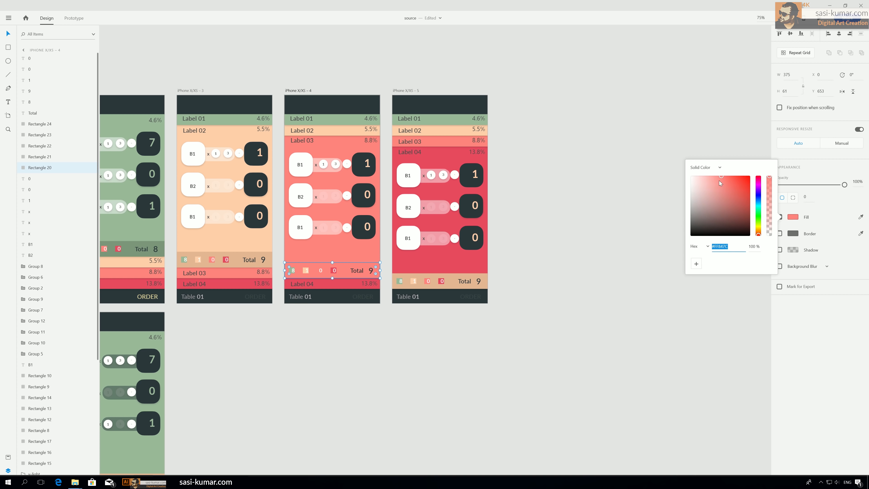
mouse_move(728, 184)
mouse_down()
mouse_move(733, 177)
mouse_move(725, 177)
mouse_up()
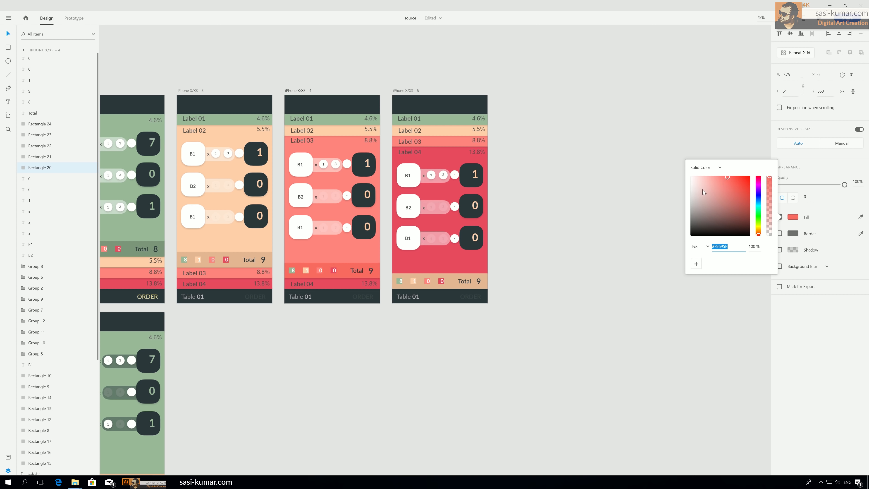
click(580, 215)
Step: Fill the four totals bar backgrounds on iPhone X/XS – 2 to 5 with the sampled dark footer colour at 40% opacity
drag(517, 260, 652, 253)
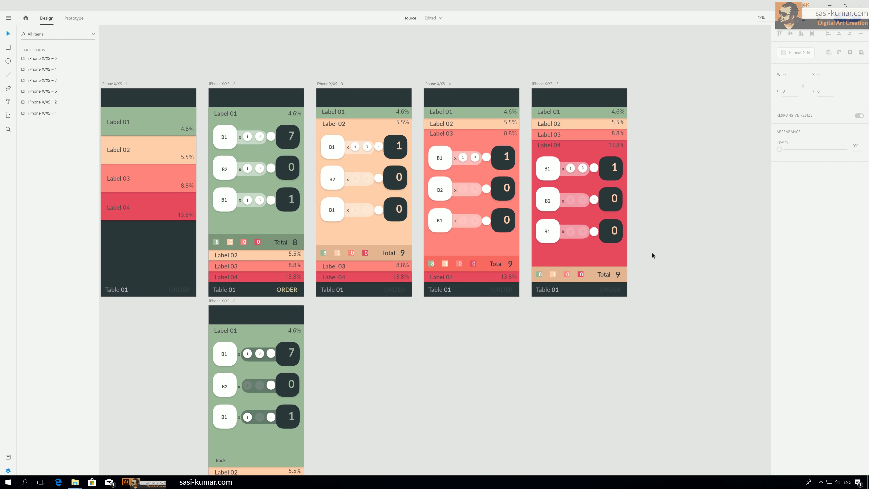
click(267, 240)
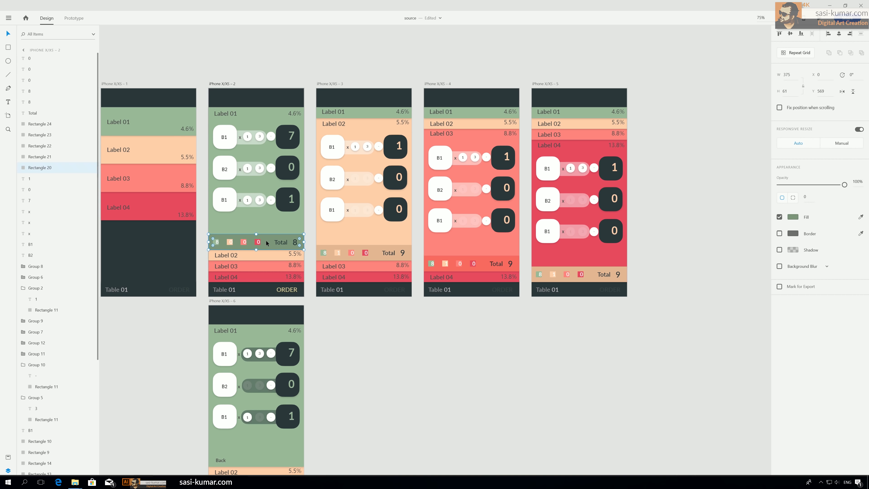
shift+click(330, 252)
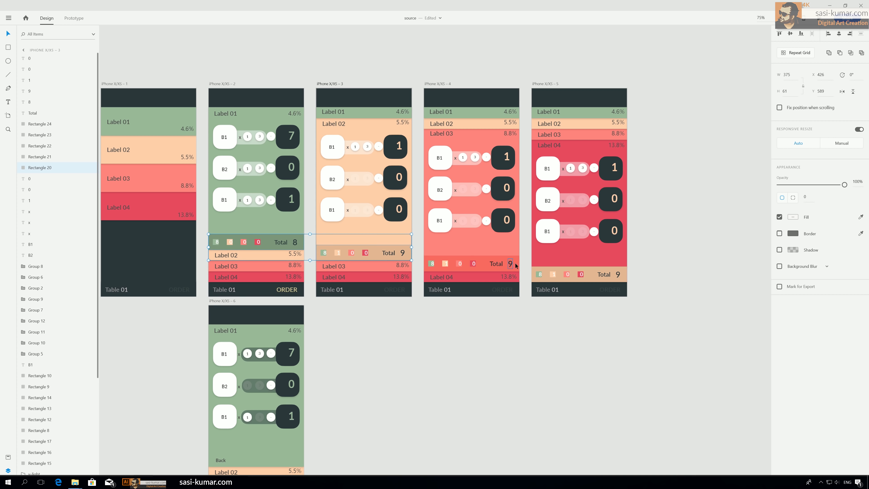
shift+click(515, 263)
shift+click(546, 271)
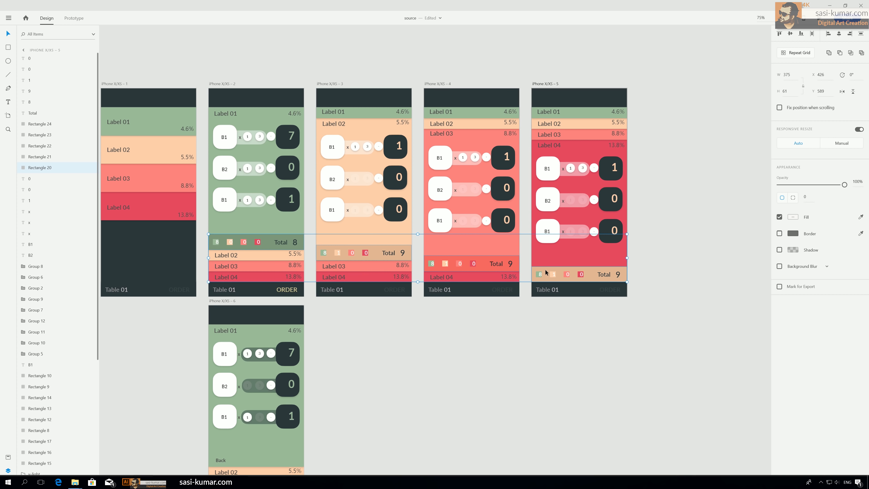
key(i)
click(468, 288)
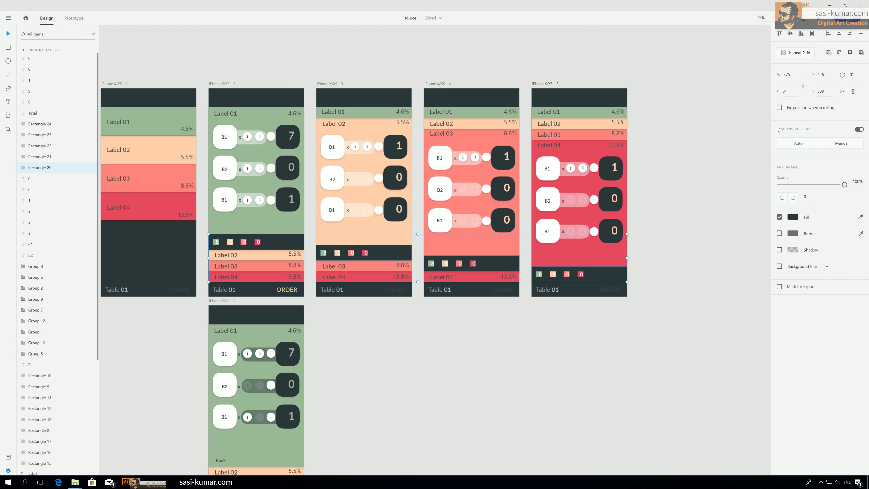
drag(801, 185, 806, 186)
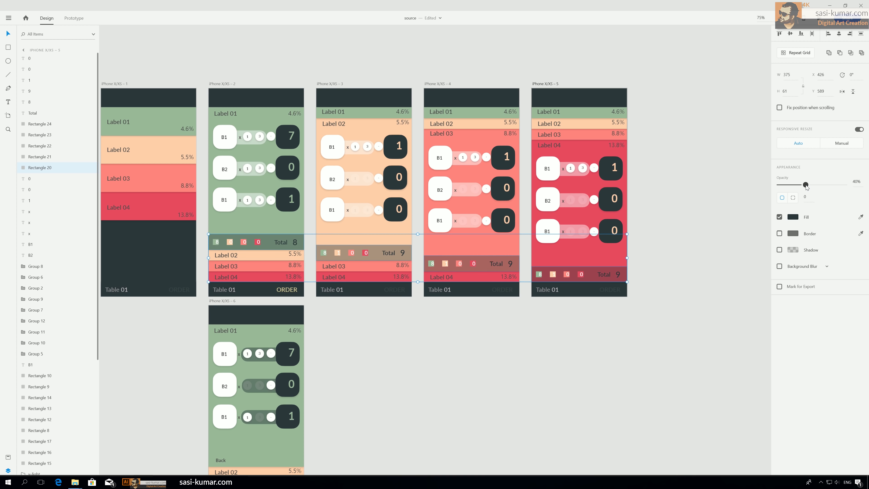
click(672, 195)
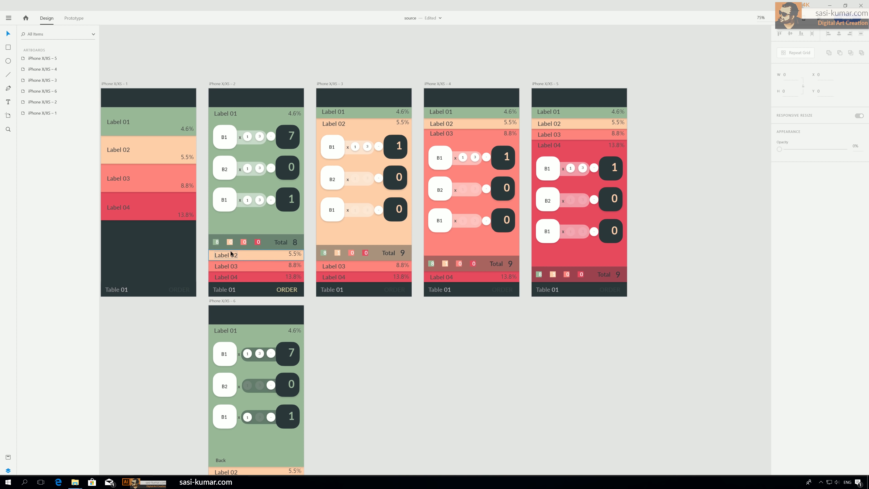
Step: Fill the category count numbers in the totals bars on iPhone X/XS – 2 to 5 with the sampled dark footer colour
click(216, 244)
shift+click(230, 243)
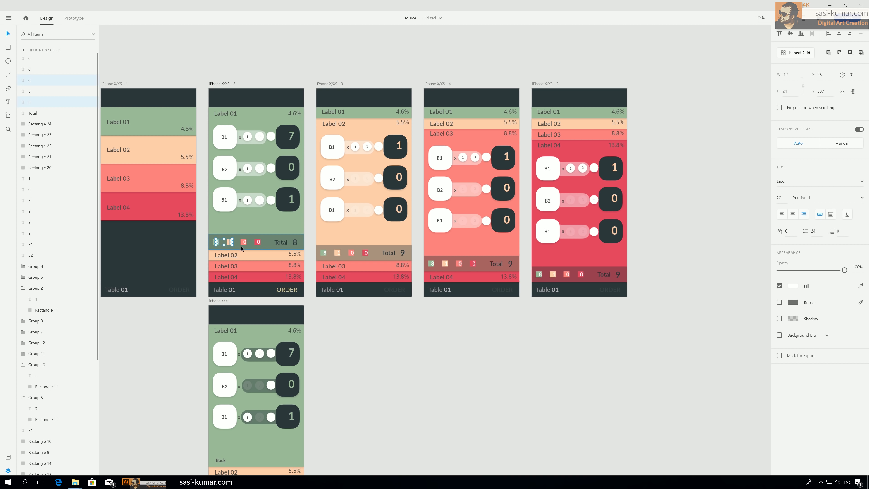
shift+click(245, 243)
shift+click(259, 243)
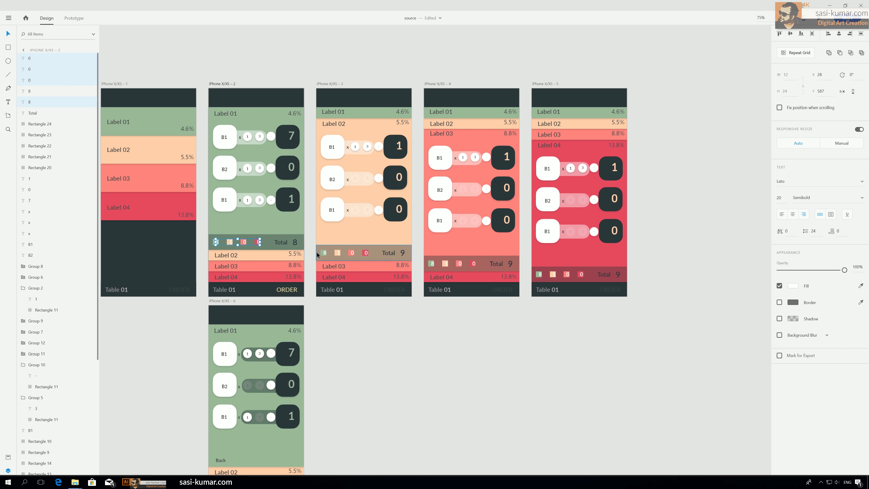
shift+click(324, 253)
shift+click(339, 253)
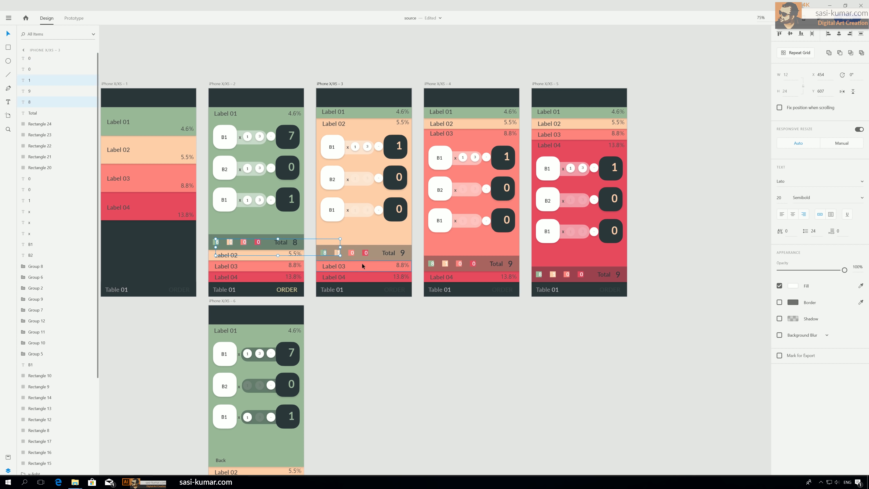
shift+click(352, 254)
shift+click(365, 254)
shift+click(433, 264)
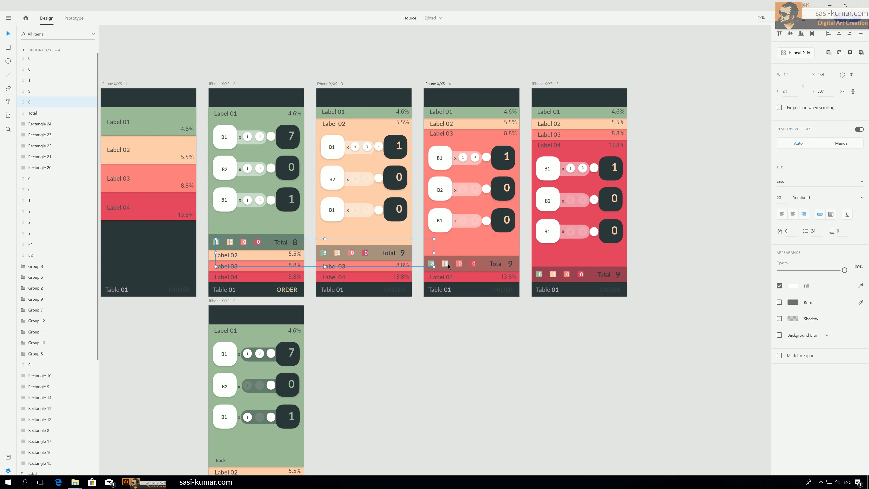
shift+click(474, 264)
shift+click(539, 274)
shift+click(554, 275)
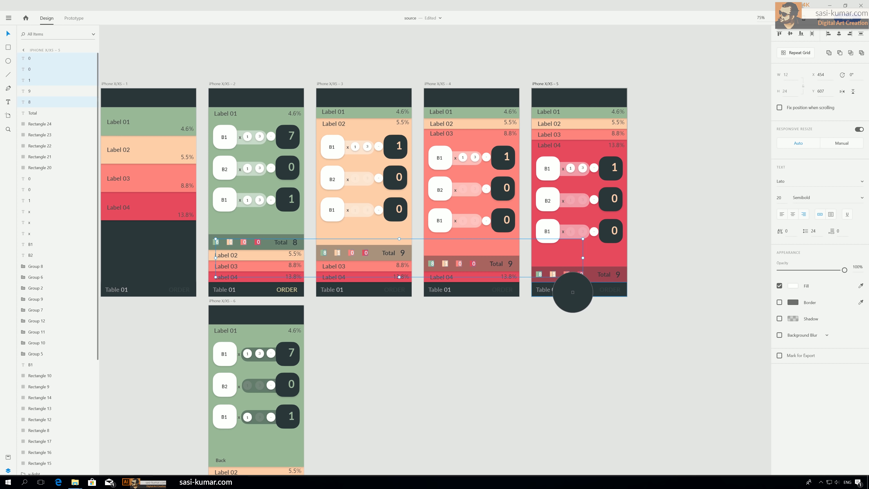
click(608, 363)
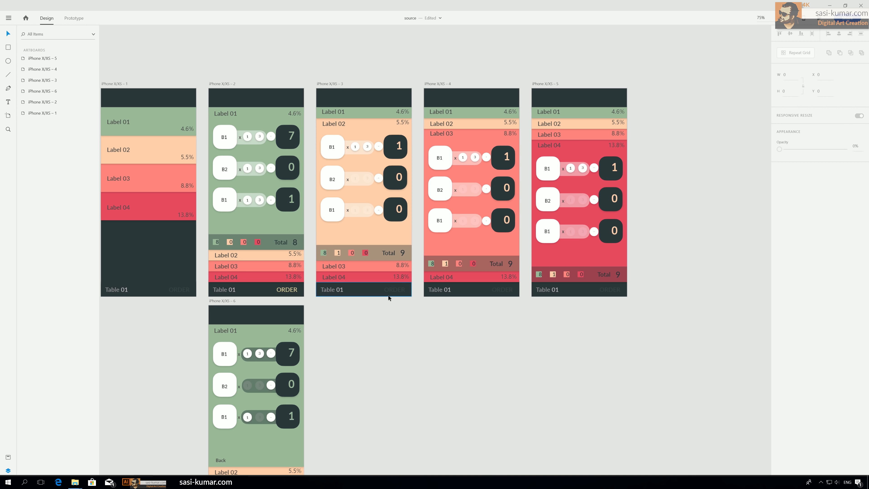
Step: Set the footer ORDER texts on iPhone X/XS – 3, 4 and 5 to 100% opacity
click(394, 290)
shift+click(501, 290)
shift+click(609, 291)
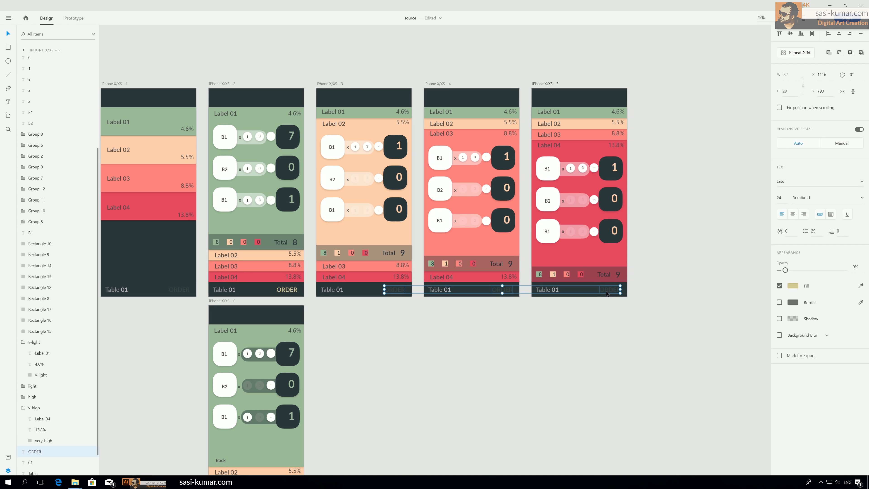
drag(785, 270, 850, 270)
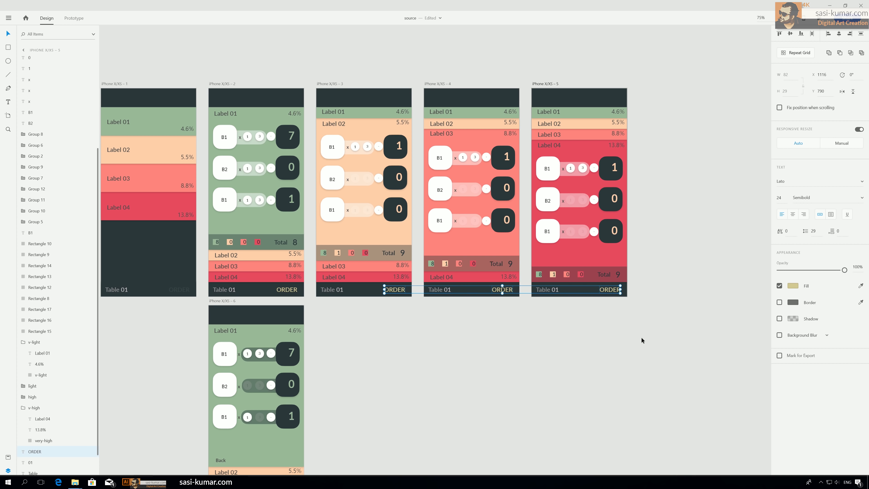
click(645, 340)
Step: Duplicate the iPhone X/XS – 5 artboard to its right and name the copy order
drag(657, 353, 659, 359)
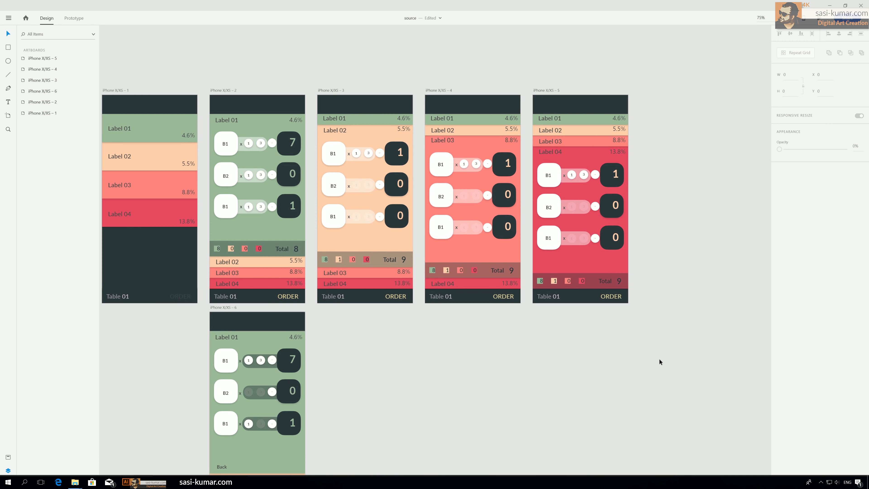
key(ctrl+minus)
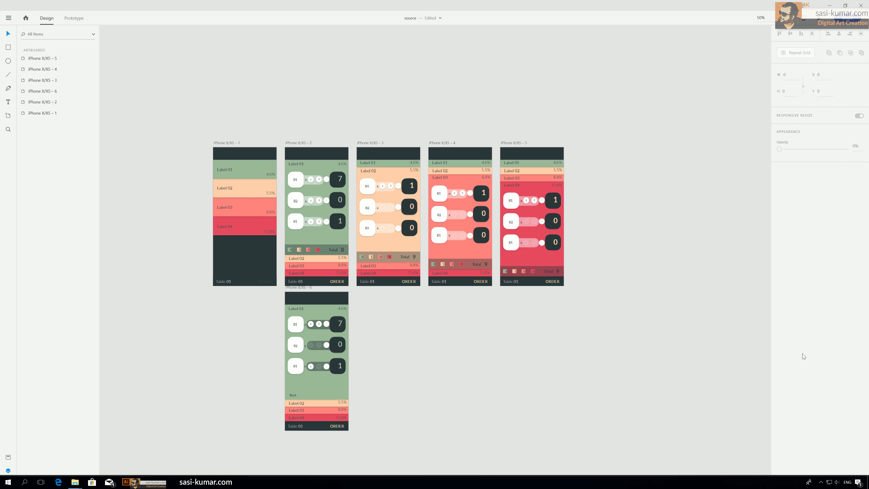
key(ctrl+equal)
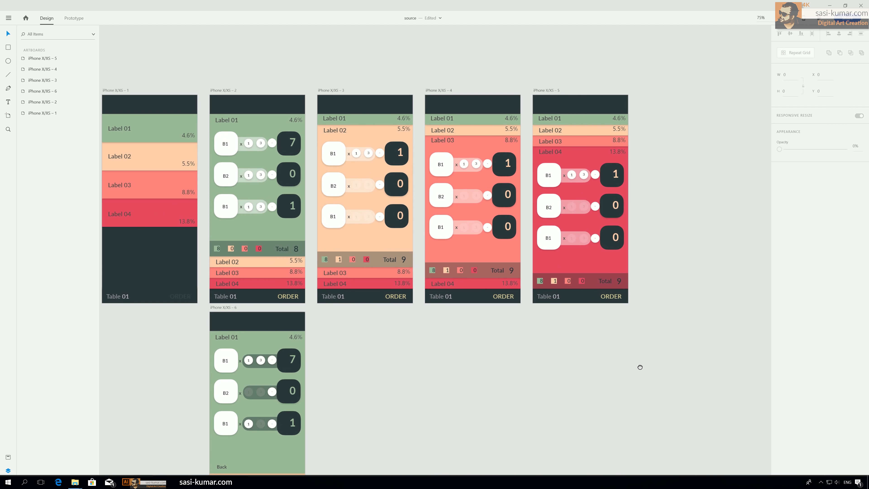
drag(640, 367, 601, 349)
key(ctrl+minus)
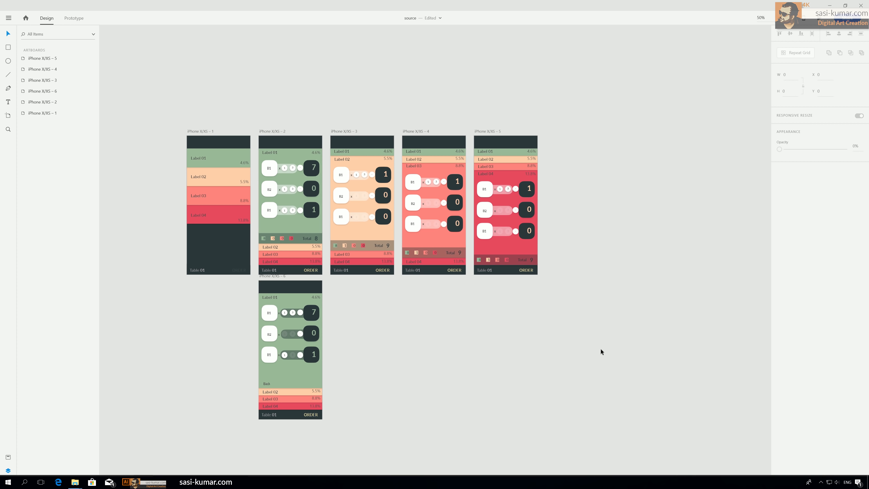
click(383, 270)
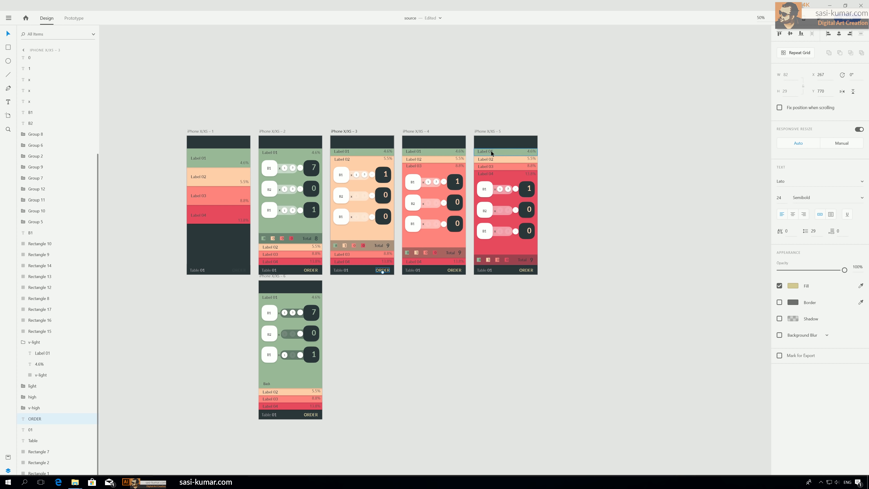
click(488, 131)
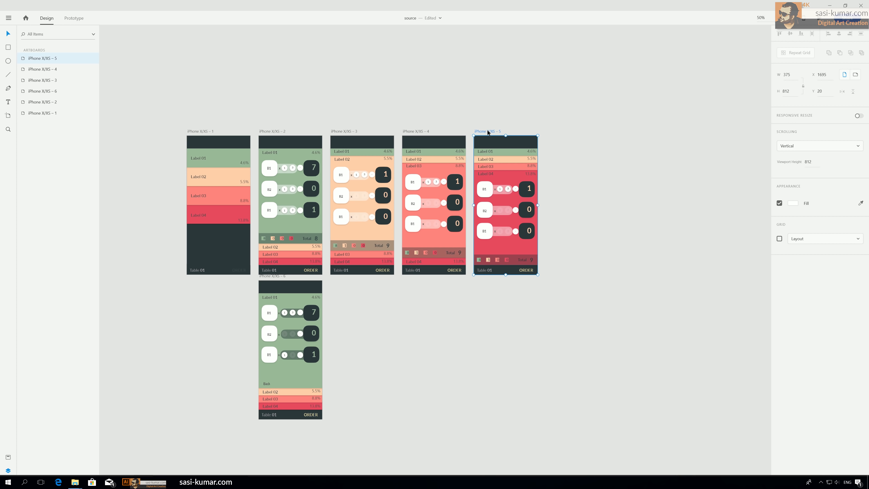
drag(487, 132, 574, 133)
double_click(573, 132)
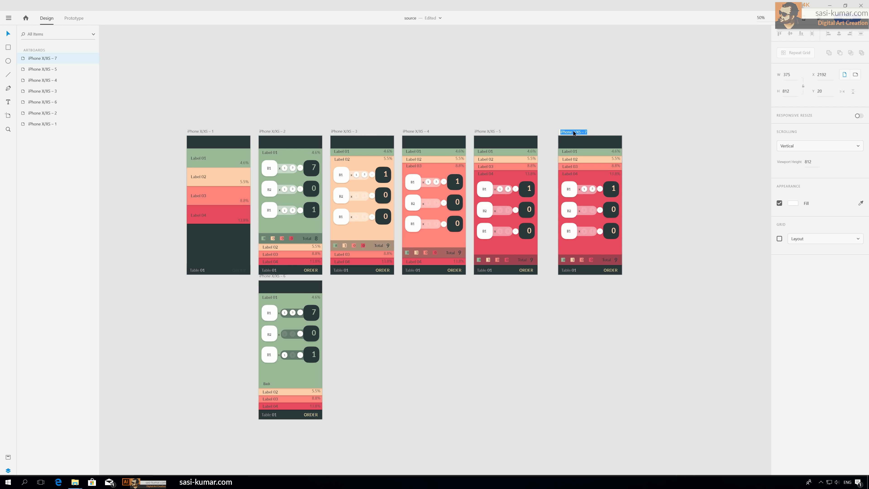
text(order)
key(Return)
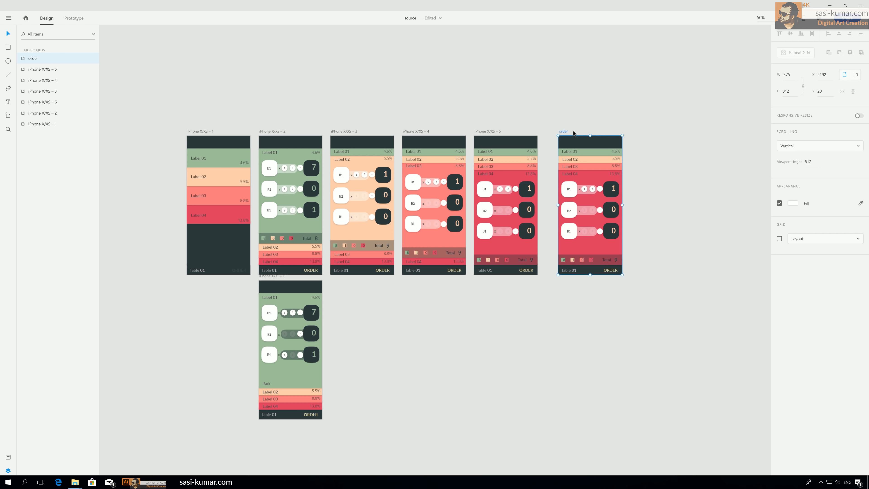
Step: Move the three ordering rows off the order artboard onto the empty pasteboard to its right, leaving the Label 04 block in place
click(577, 103)
drag(622, 100, 581, 101)
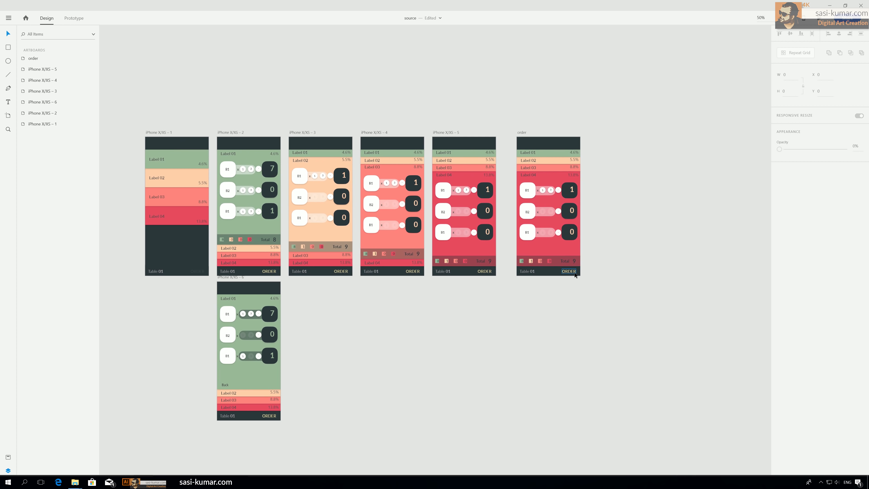
click(528, 190)
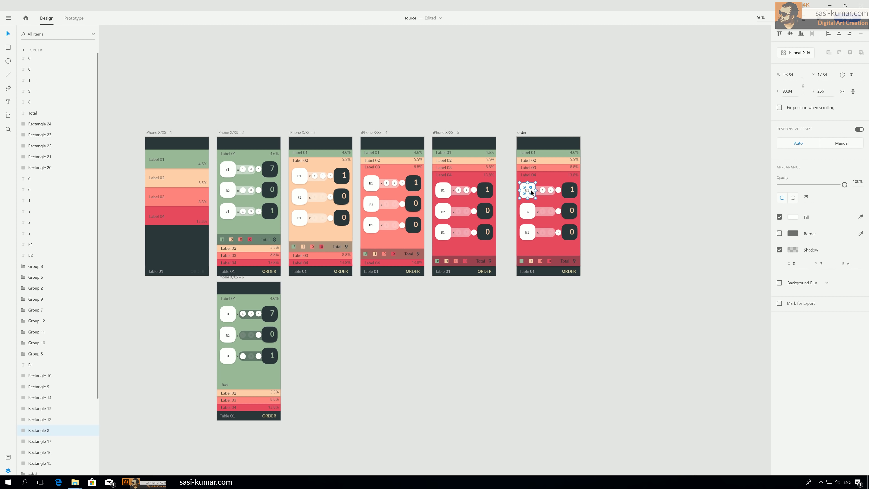
click(609, 258)
drag(607, 246, 507, 186)
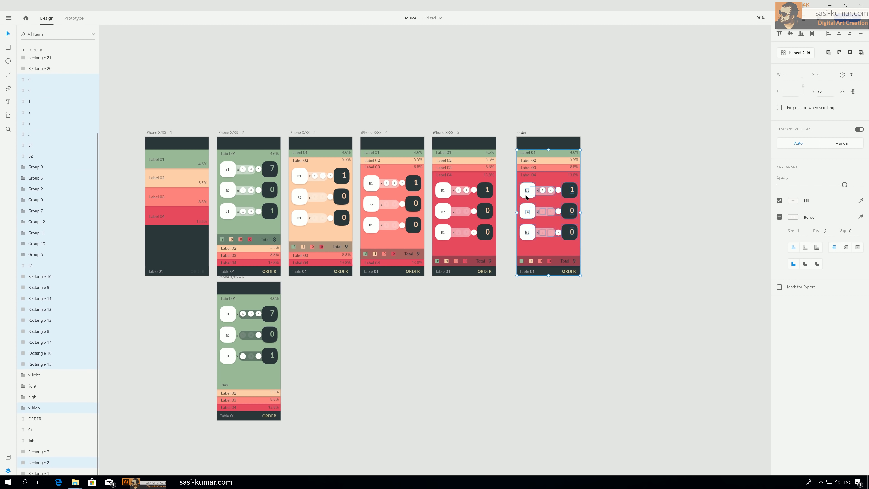
drag(582, 188, 724, 174)
key(ctrl+z)
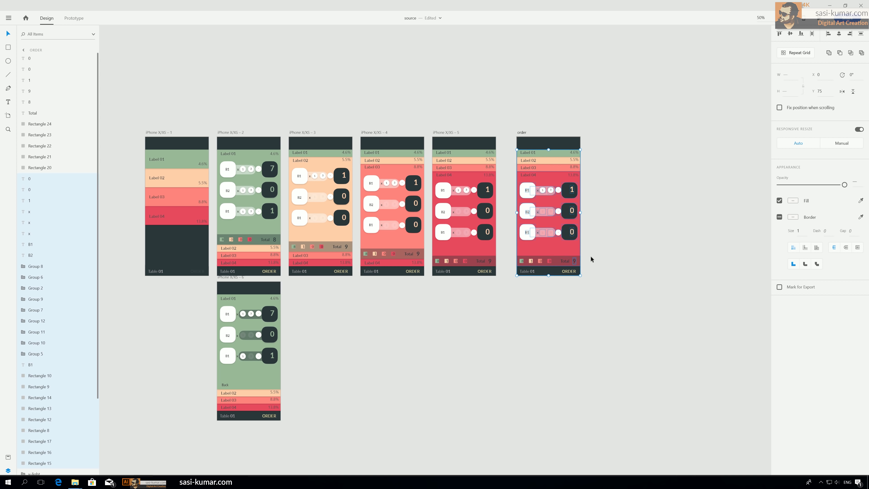
shift+click(573, 249)
drag(525, 193, 618, 184)
click(604, 278)
Step: Set the height of the Label 04 block on the order artboard to 42
drag(612, 253, 580, 271)
key(ctrl+equal)
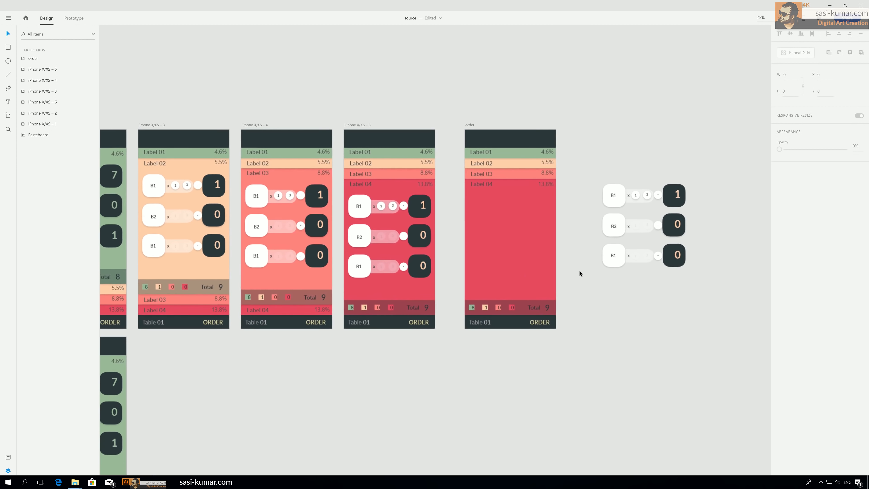
click(491, 309)
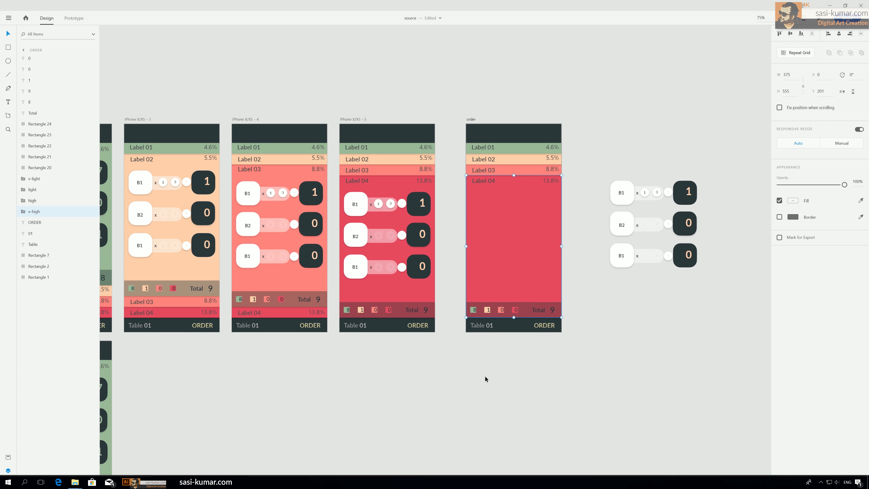
click(515, 173)
click(525, 243)
click(788, 92)
text(42)
key(Return)
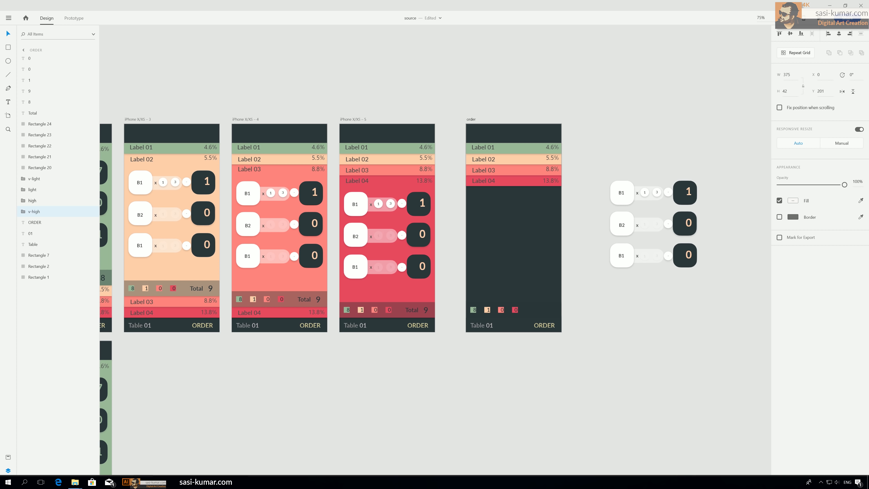
click(620, 137)
Step: Add the text Price below the Label 04 band on the order artboard and fill it with a sampled light grey
scroll(623, 142, right, 2)
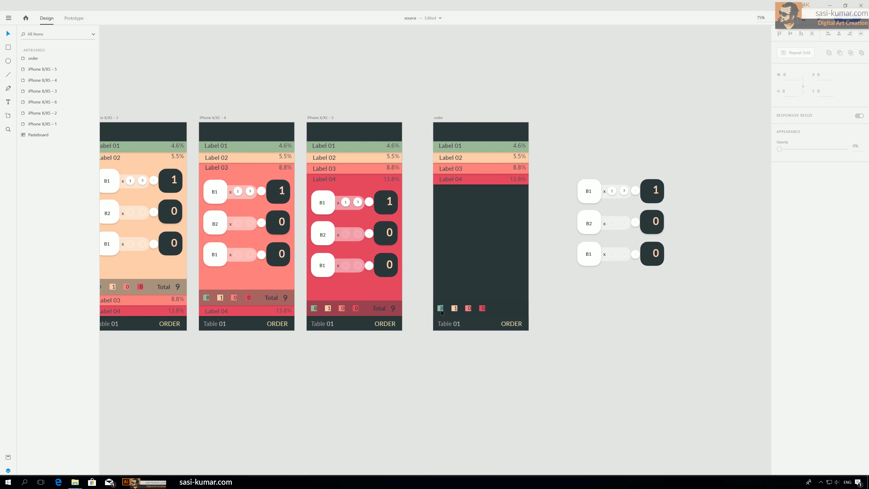
click(498, 303)
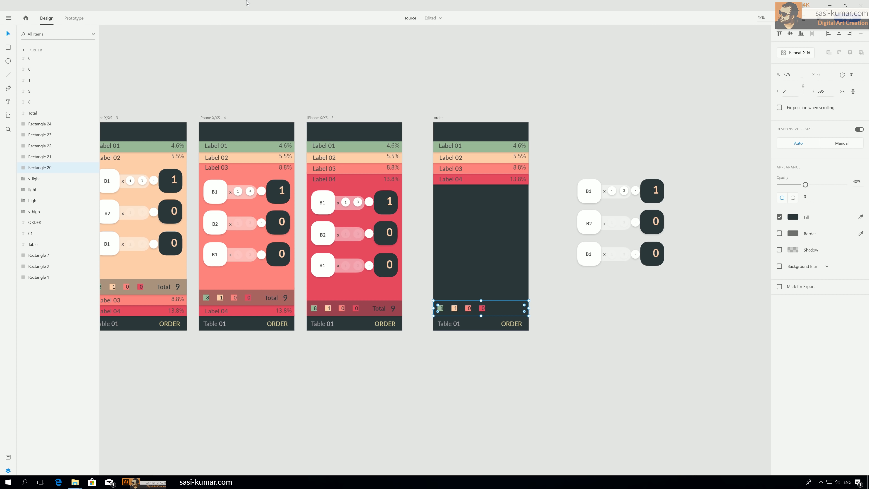
click(8, 102)
click(438, 200)
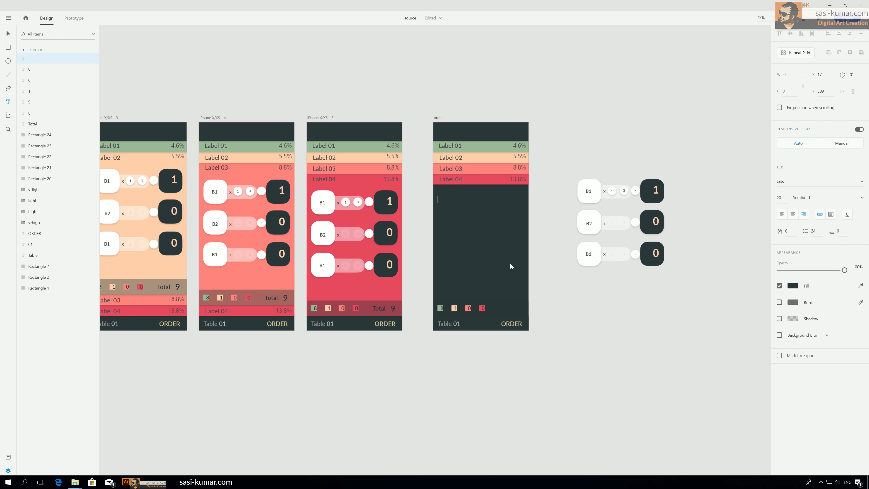
text(Price)
key(Escape)
drag(430, 200, 450, 200)
click(598, 260)
click(550, 245)
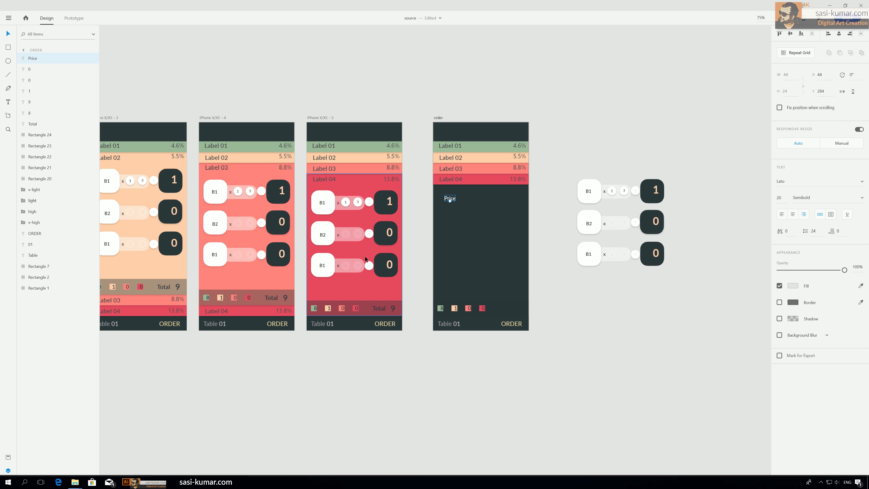
Step: Fill the totals bar background on the order artboard with a light grey sampled from the ordering rows
click(506, 310)
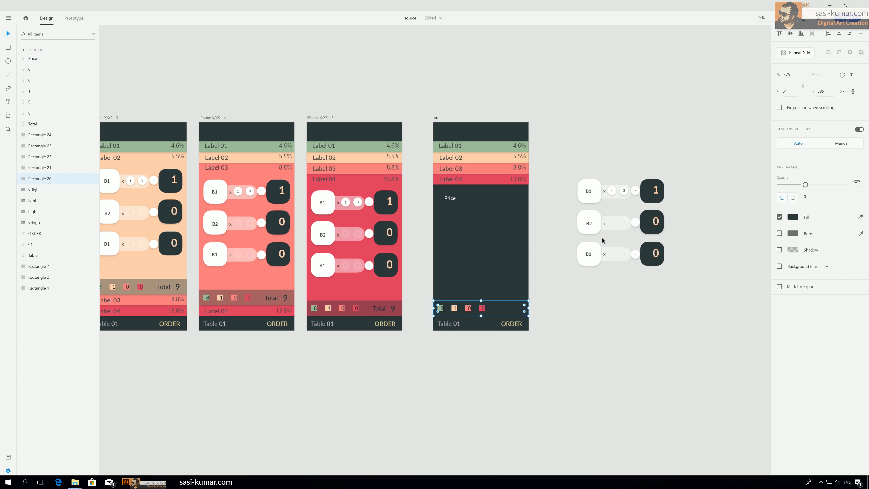
click(860, 217)
click(616, 226)
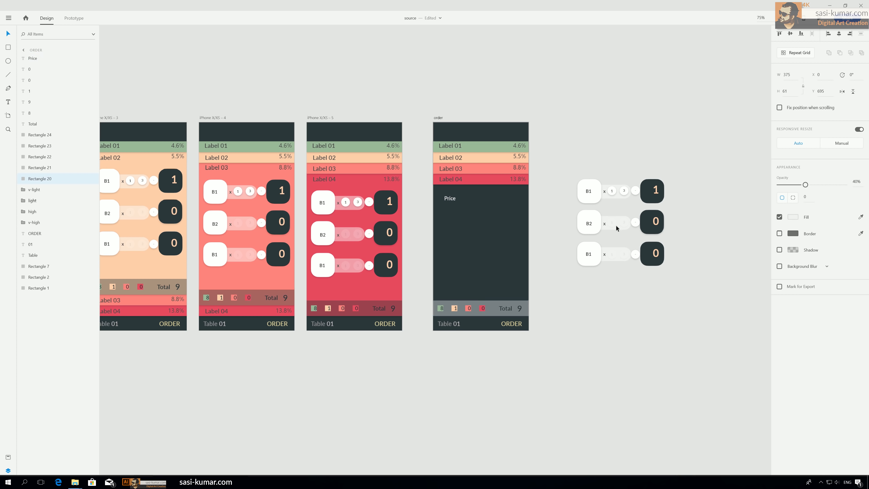
click(562, 164)
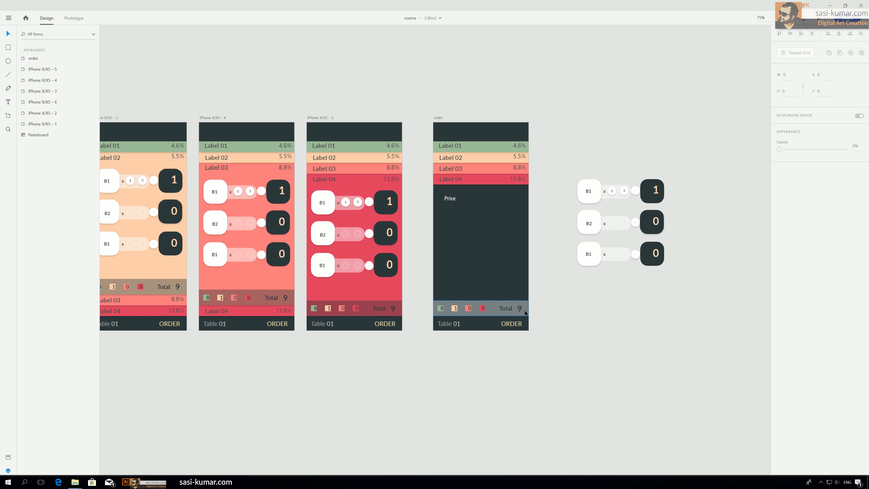
Step: Duplicate the Price text and place the two copies side by side below Label 04 on the order artboard
click(450, 198)
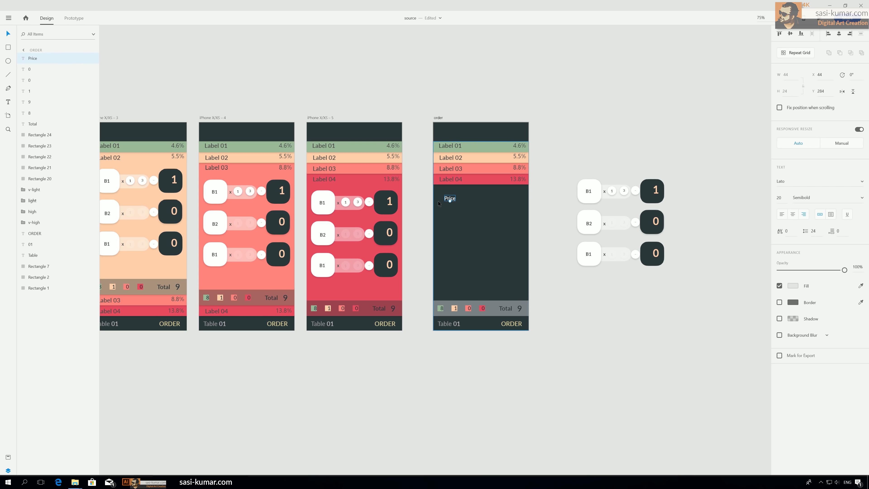
key(ctrl+1)
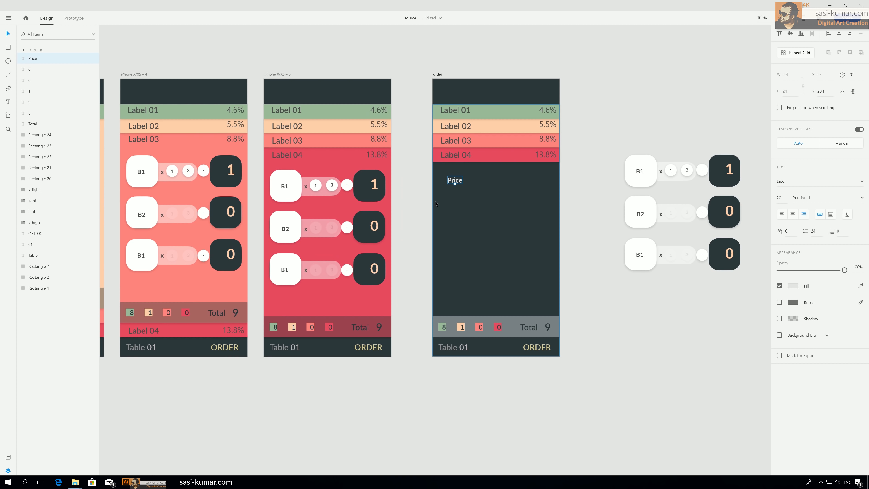
drag(455, 184, 576, 169)
drag(590, 255, 528, 186)
Step: Change the left Price text to U.Price and position the two headings toward the right edge of the order artboard
double_click(491, 186)
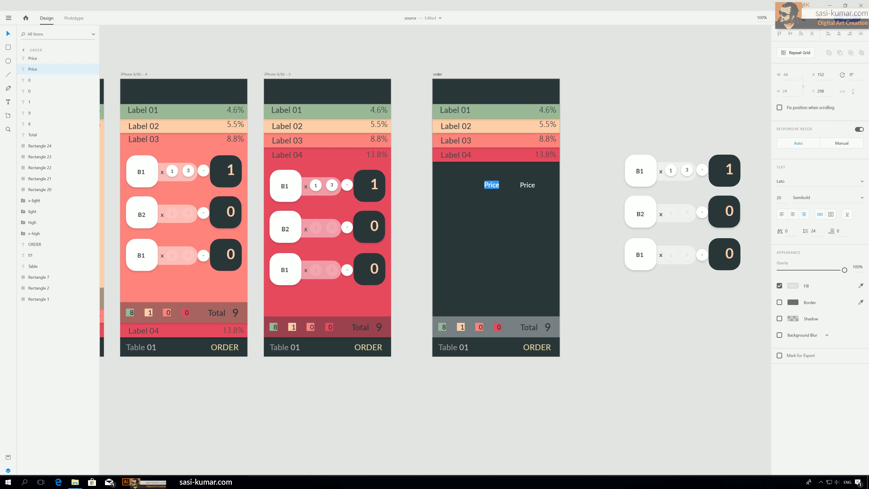
click(485, 185)
text(U.)
key(Escape)
mouse_move(527, 185)
mouse_down()
mouse_move(545, 185)
mouse_move(515, 188)
mouse_up()
click(595, 198)
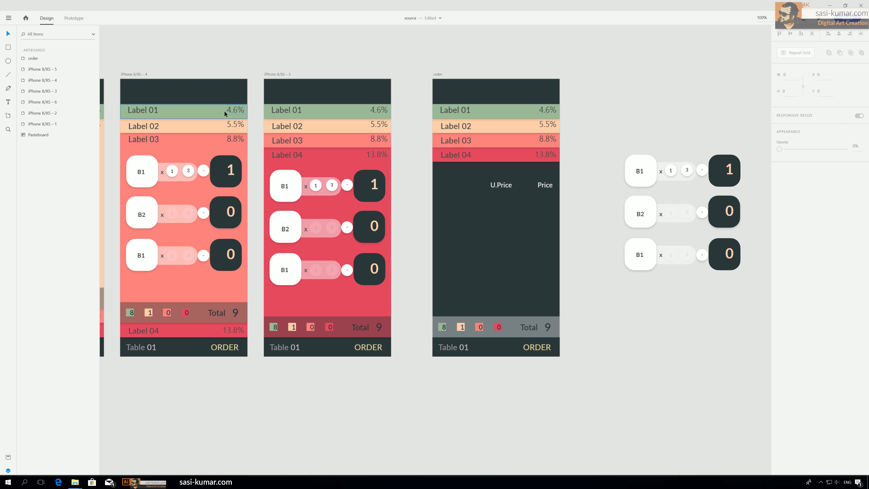
Step: Draw a full-width rectangle, 375 by about 47, just below the U.Price and Price headings on the order artboard
click(8, 47)
drag(433, 195, 559, 211)
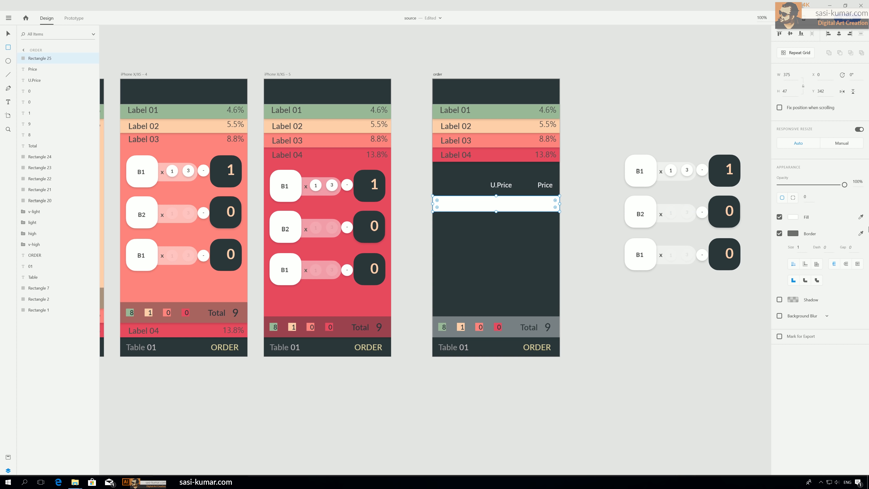
Step: Fill the new rectangle with green sampled from the Label 01 row and build a stack of four borderless rows from it
click(861, 217)
click(513, 108)
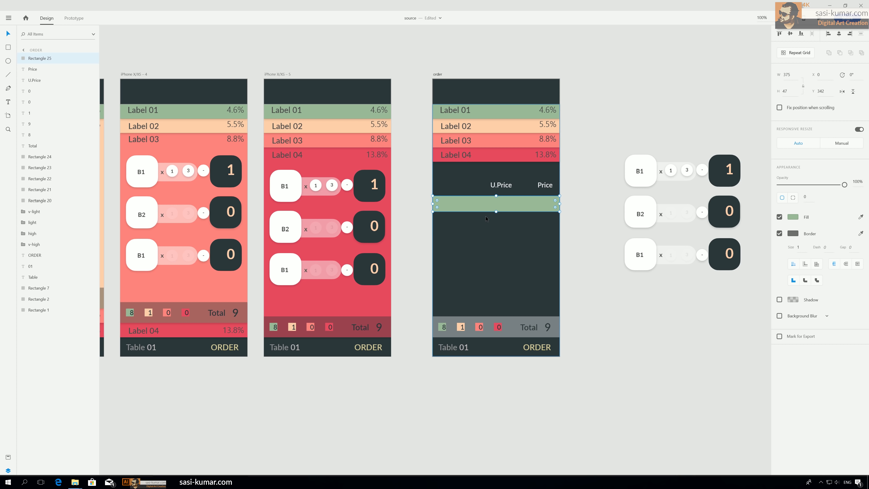
drag(500, 209, 508, 246)
drag(564, 260, 535, 206)
click(779, 234)
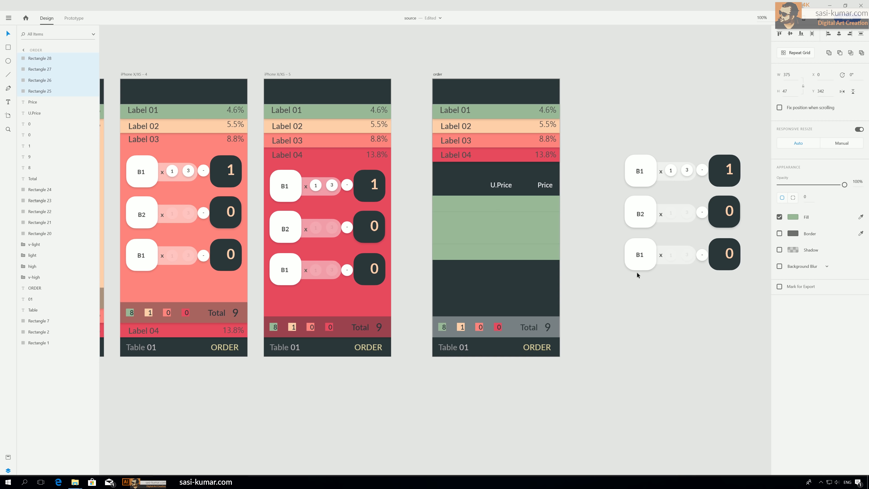
Step: Recolour the three lower rows of the stack with peach, salmon and red sampled from the Label 02, Label 03 and Label 04 rows
click(521, 216)
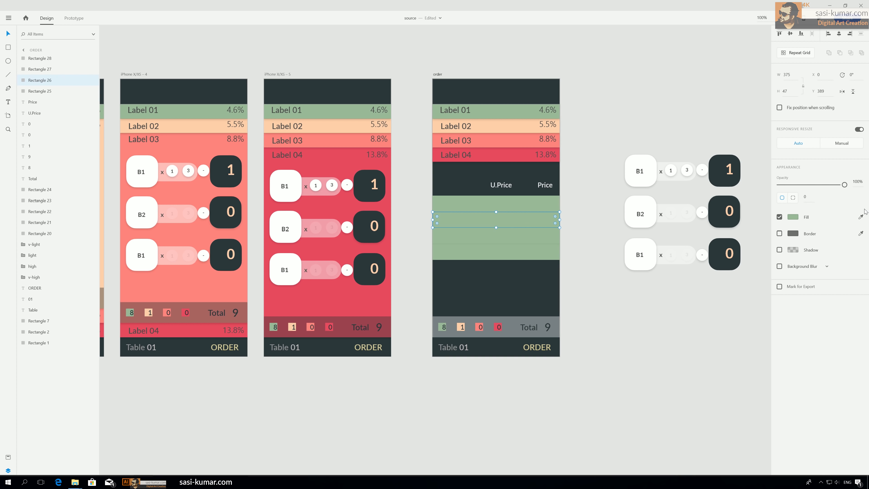
click(861, 216)
click(517, 133)
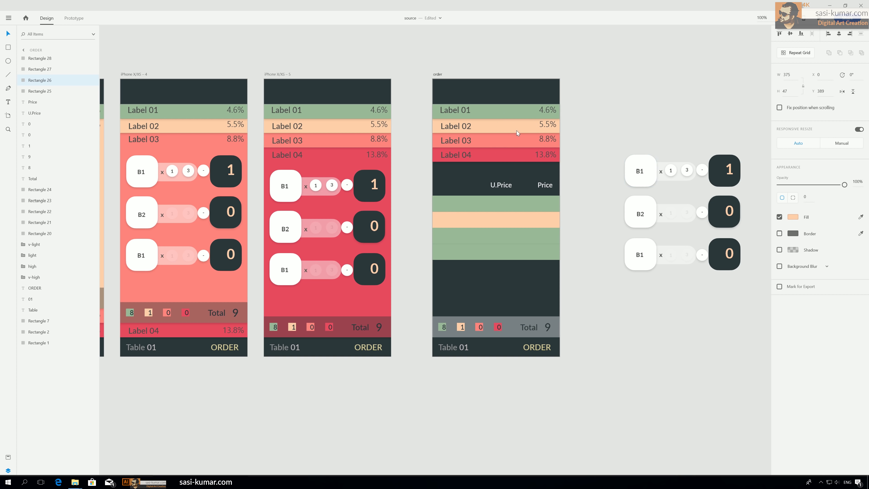
click(521, 239)
click(861, 216)
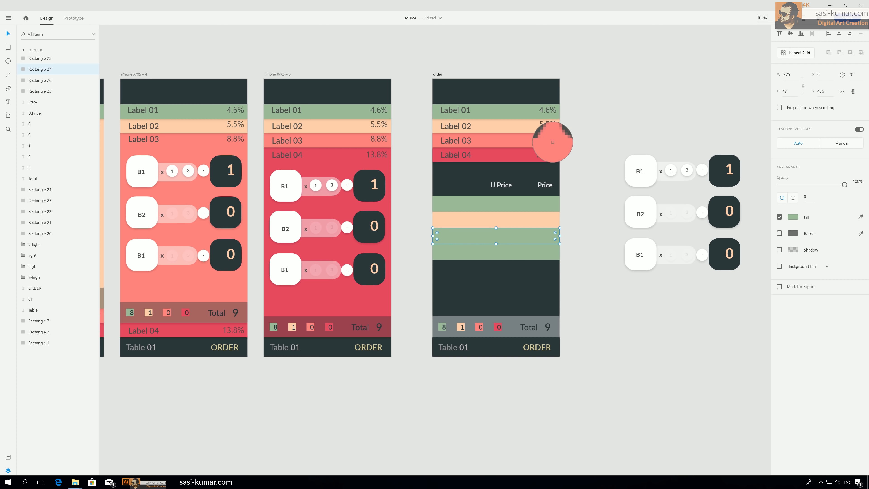
click(526, 144)
click(521, 252)
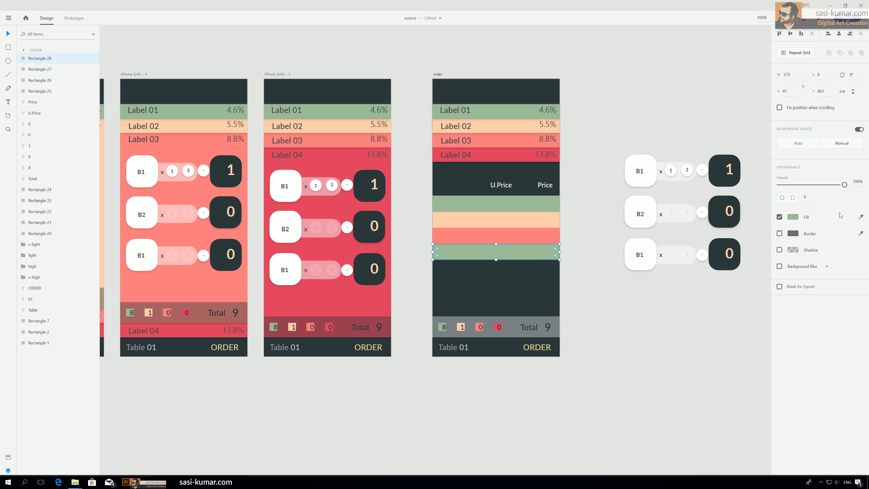
click(861, 216)
click(519, 156)
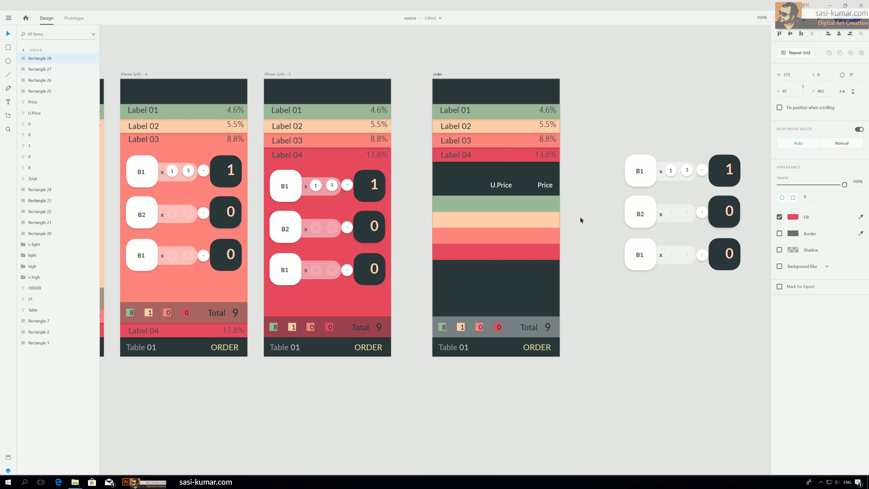
click(595, 274)
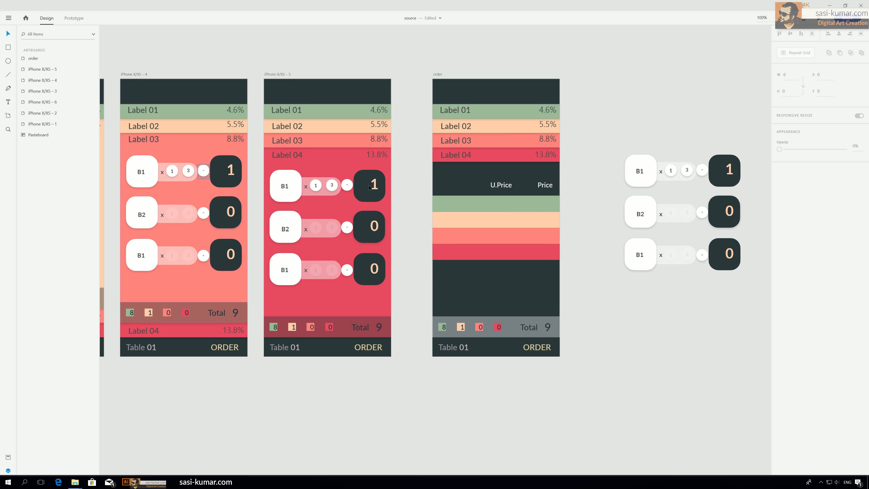
click(544, 185)
shift+click(500, 185)
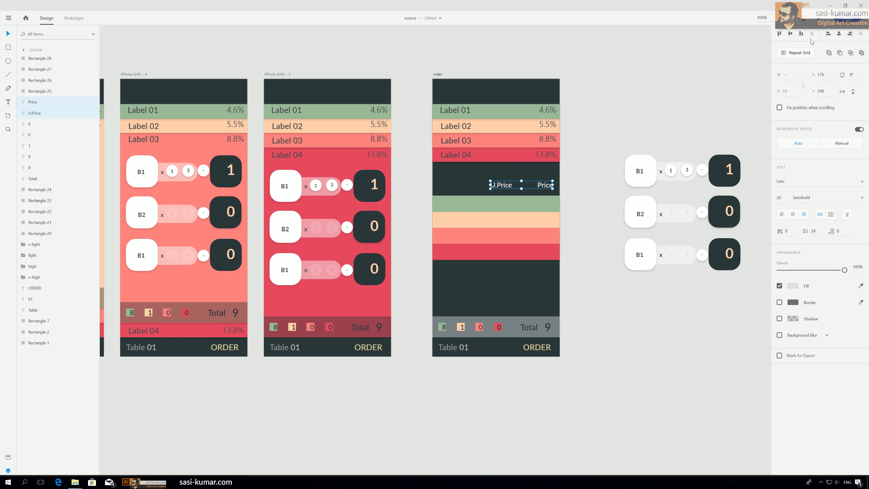
click(412, 267)
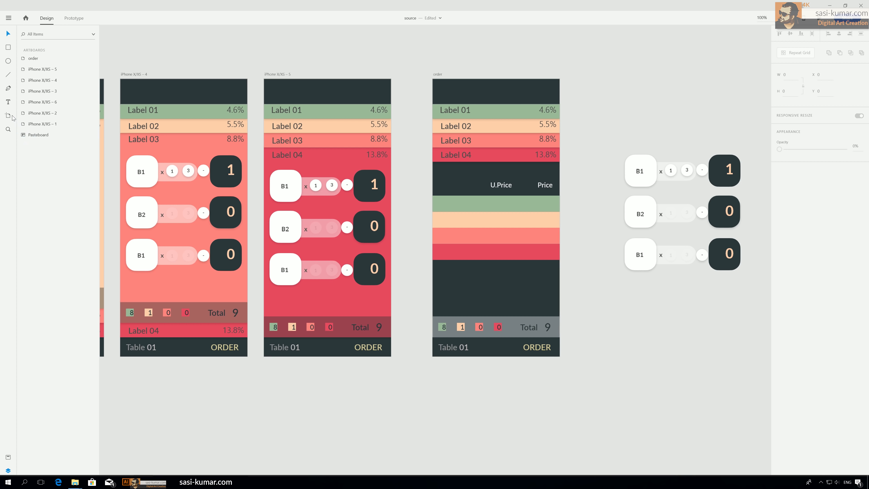
Step: Add the text 8 near the start of the green row on the order artboard
click(10, 102)
click(451, 205)
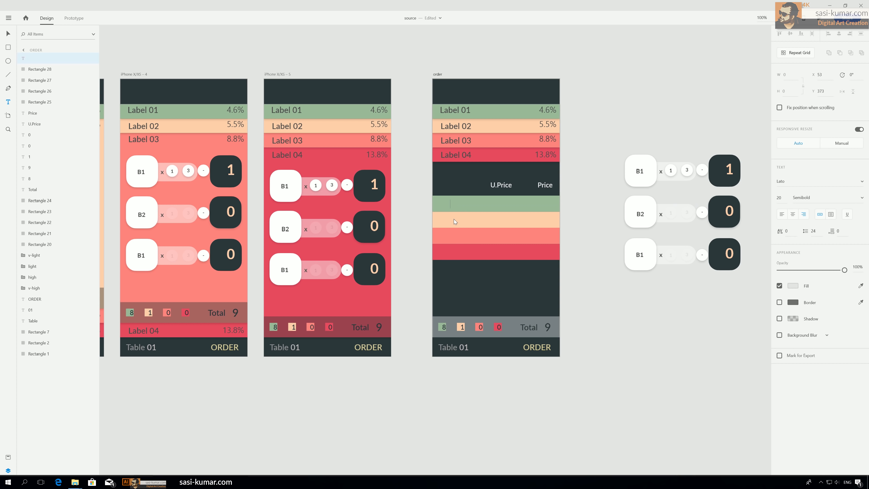
text(8)
click(9, 35)
click(594, 266)
click(448, 205)
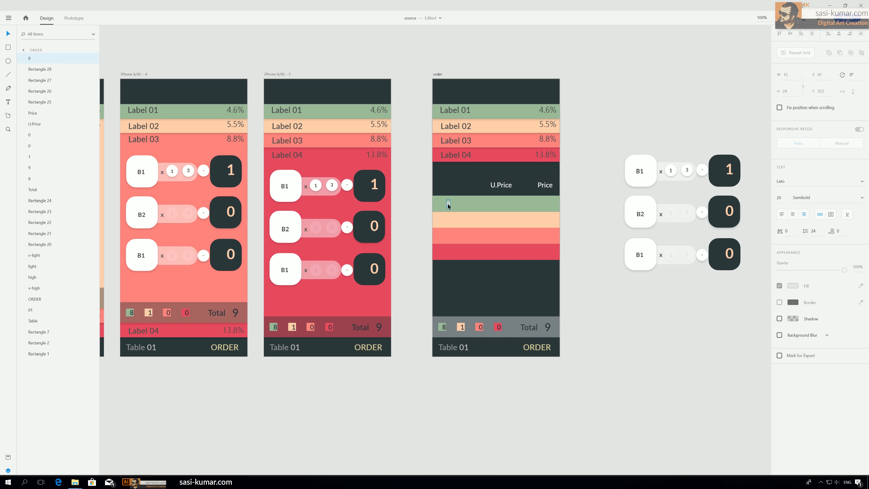
Step: Duplicate the 8 onto the peach row, change the copy to 1 and line it up beneath the original
drag(448, 205, 450, 217)
double_click(450, 218)
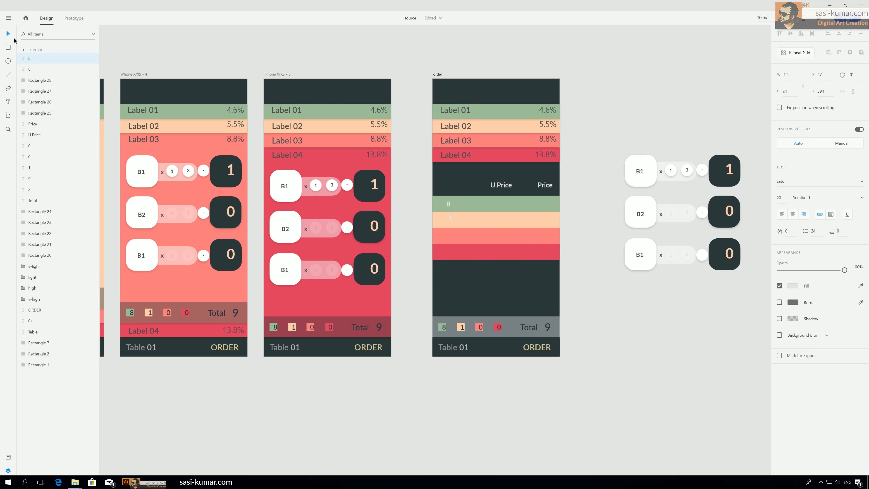
key(Escape)
click(586, 213)
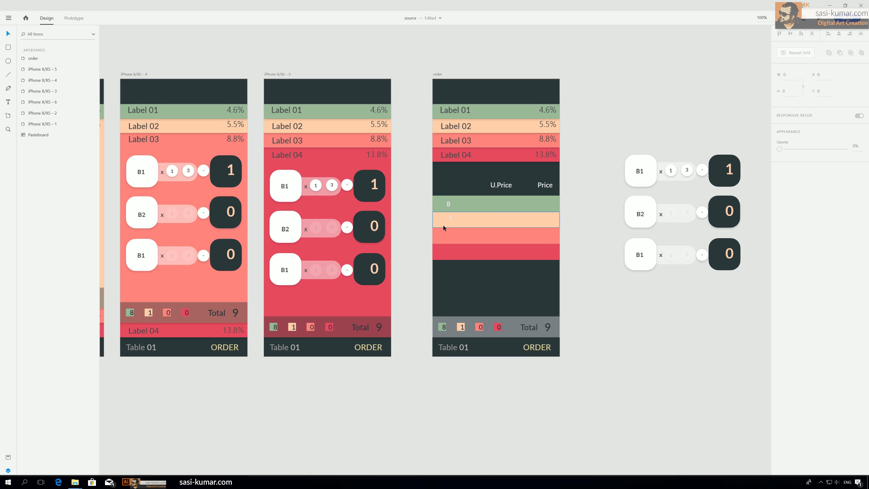
click(451, 216)
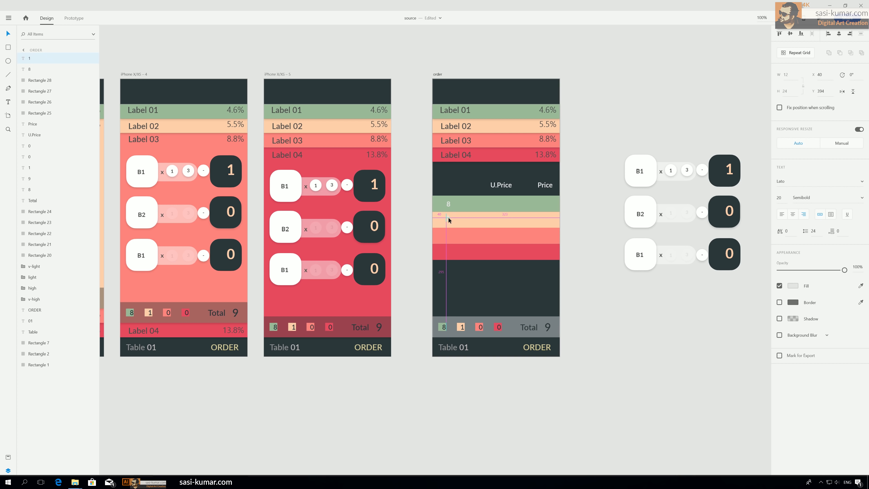
click(577, 222)
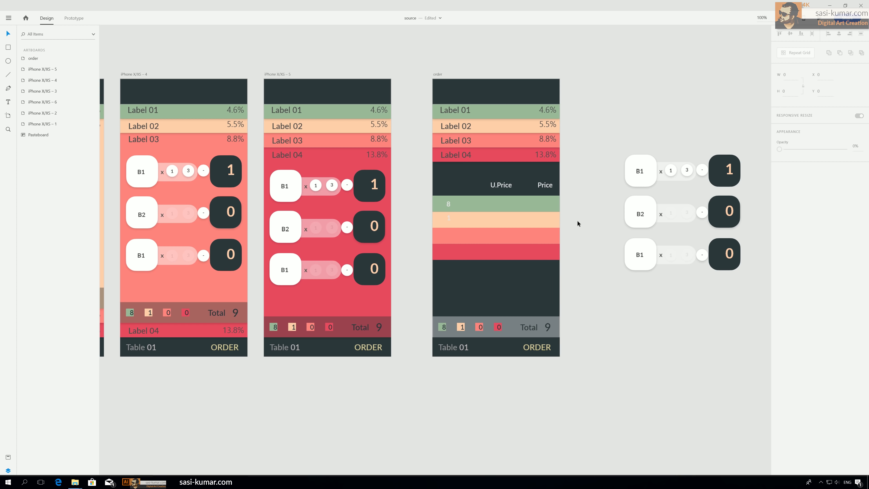
Step: Change the third item's label to B3 on the iPhone X/XS – 2 artboard
drag(577, 223, 702, 236)
key(ctrl+minus)
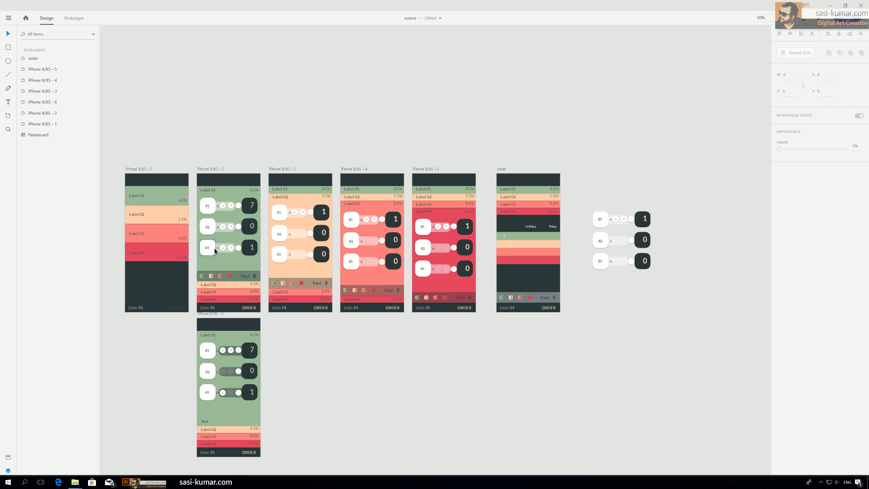
key(ctrl+1)
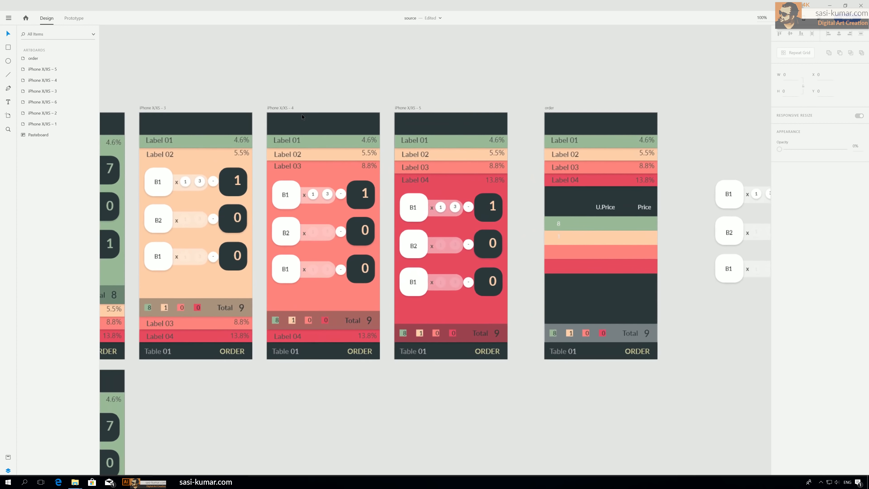
drag(293, 207, 583, 203)
drag(347, 320, 466, 313)
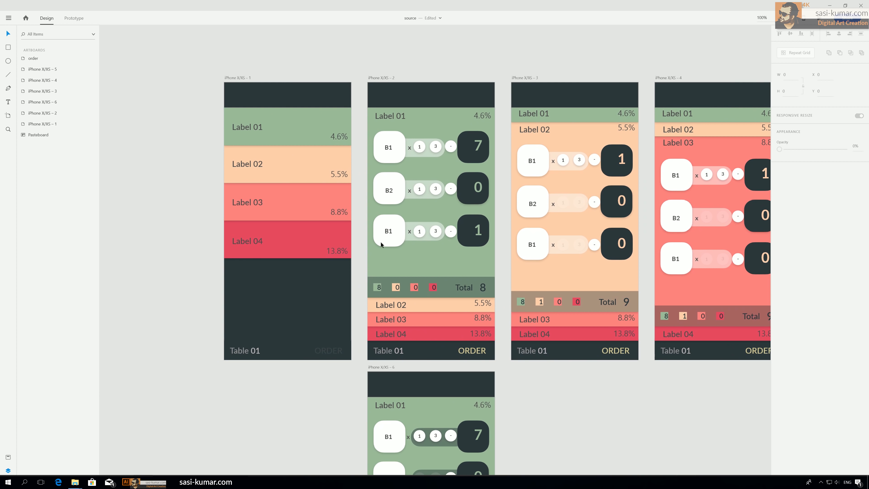
double_click(388, 233)
click(388, 231)
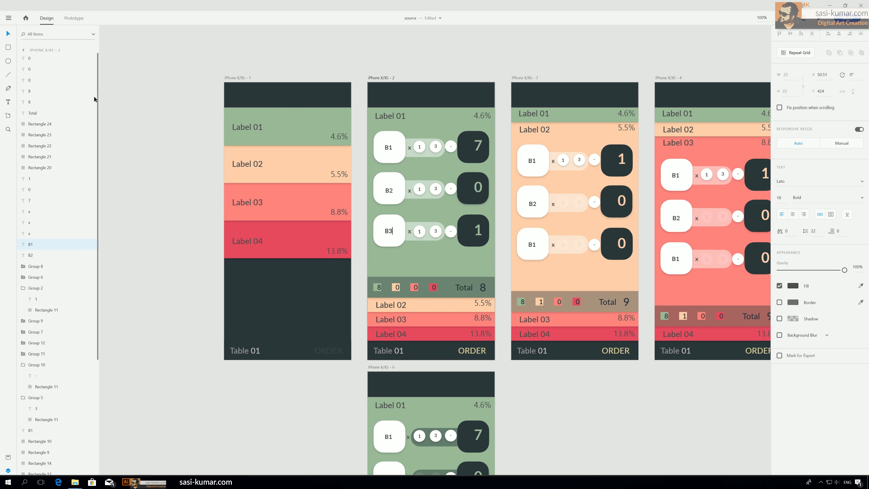
text(3)
click(191, 110)
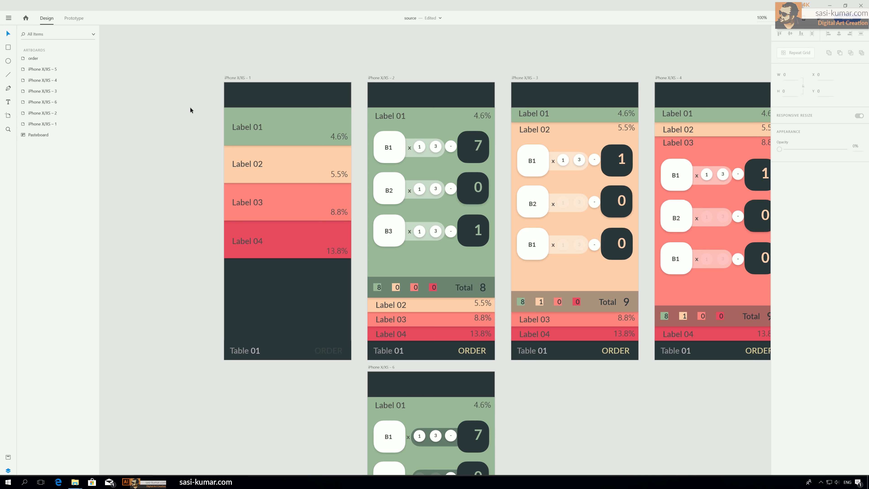
Step: Change the 8 on the order artboard's green row to B1 and delete the 1 from the peach row
key(ctrl+minus)
drag(615, 181, 413, 200)
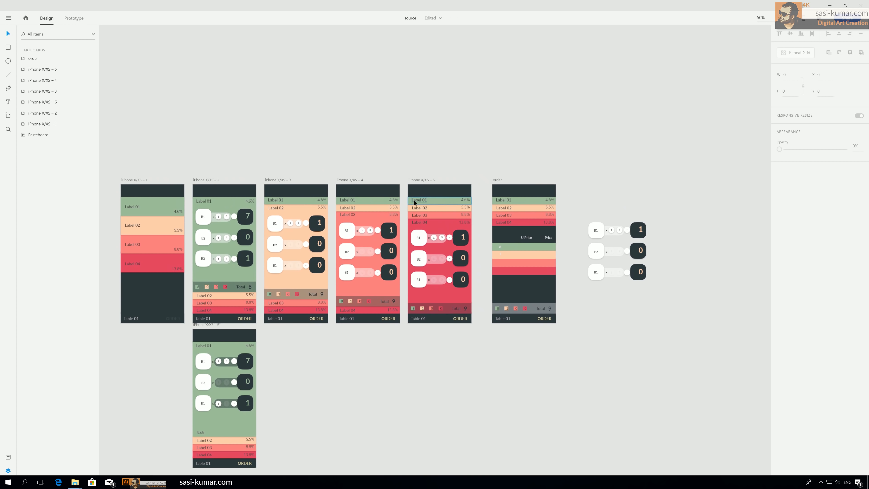
key(ctrl+plus)
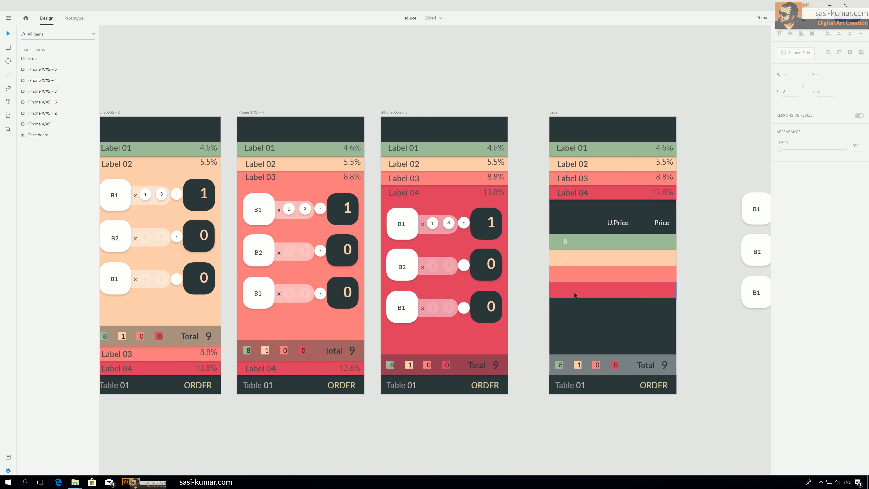
double_click(566, 245)
double_click(566, 241)
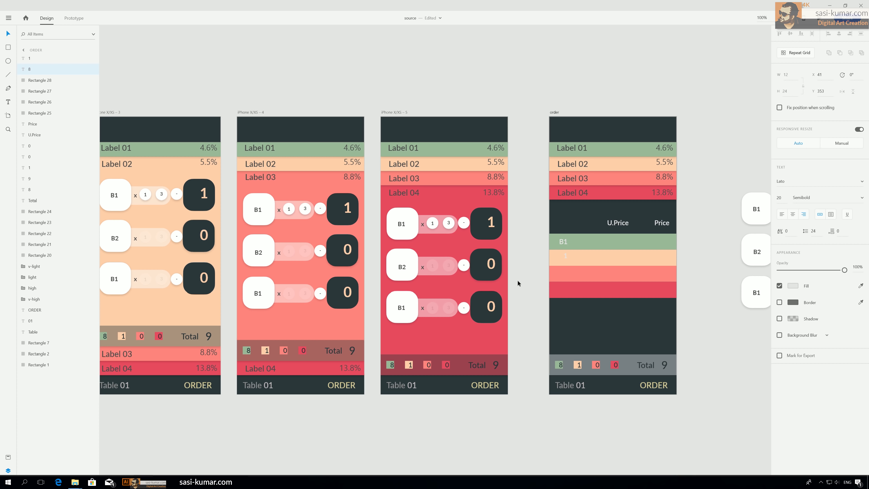
click(9, 34)
key(Delete)
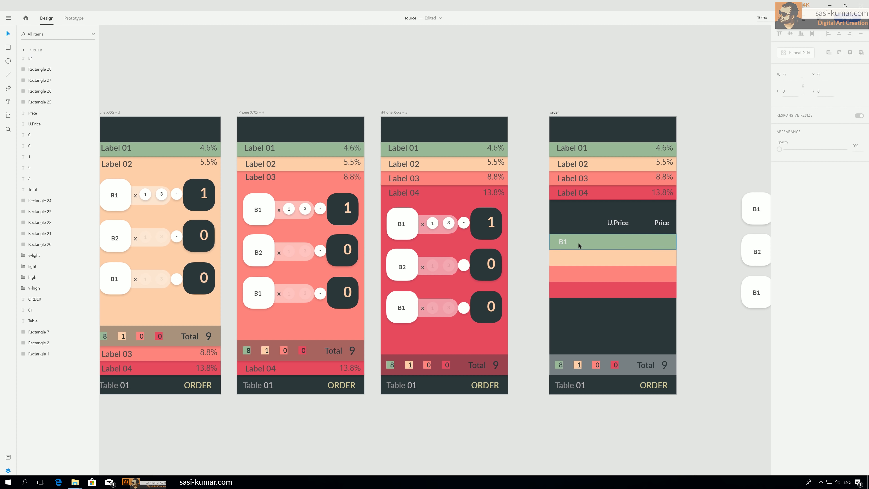
Step: Move the peach, salmon and red rows down together and stretch the green row to a height of about 88
click(579, 243)
click(577, 257)
shift+click(580, 279)
shift+click(579, 289)
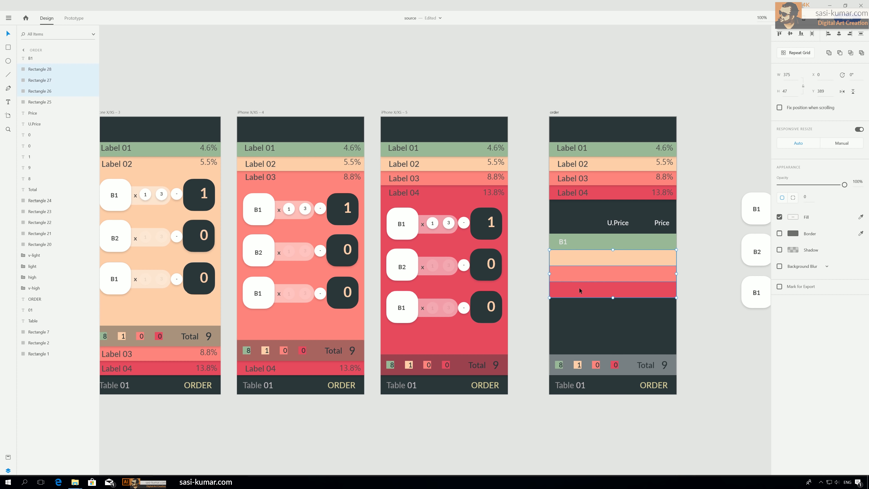
drag(580, 256, 613, 263)
click(587, 243)
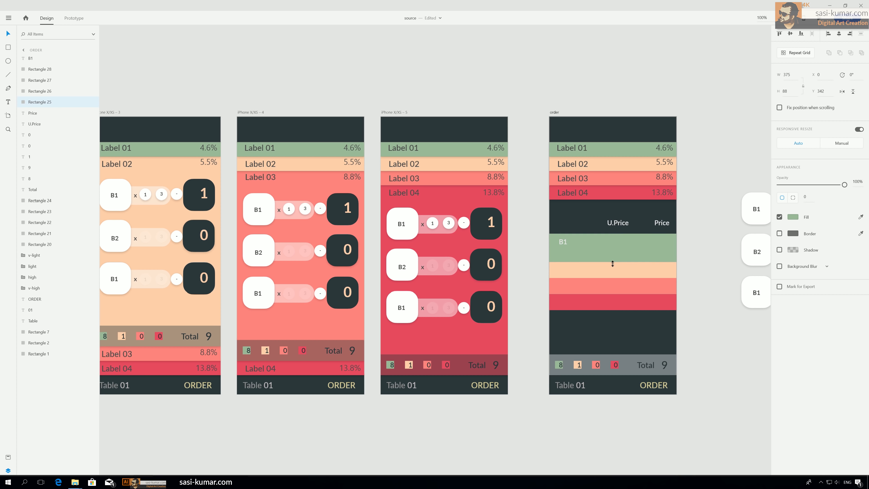
Step: Duplicate the B1 text just below itself in the green row and change the copy to B3
click(563, 242)
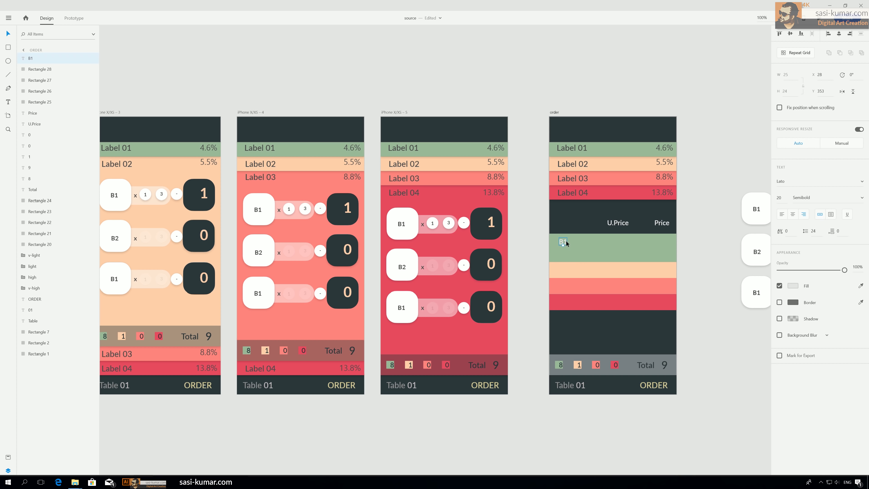
drag(565, 242, 564, 252)
double_click(563, 253)
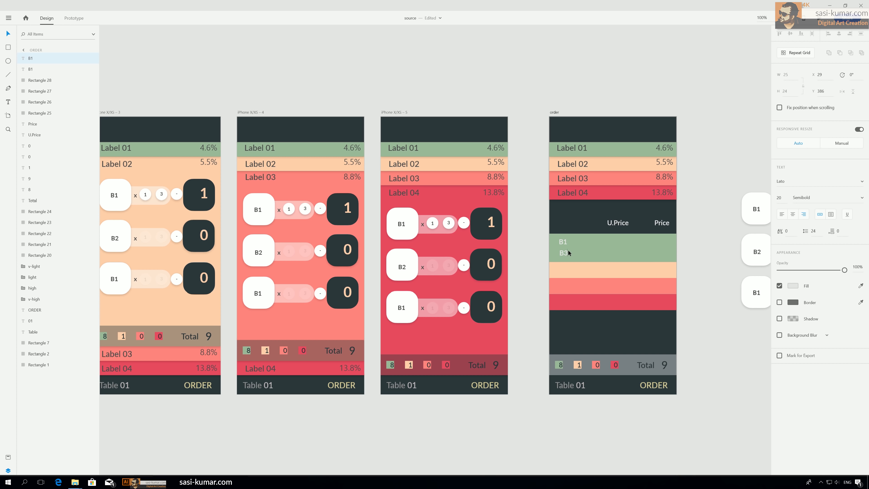
click(139, 52)
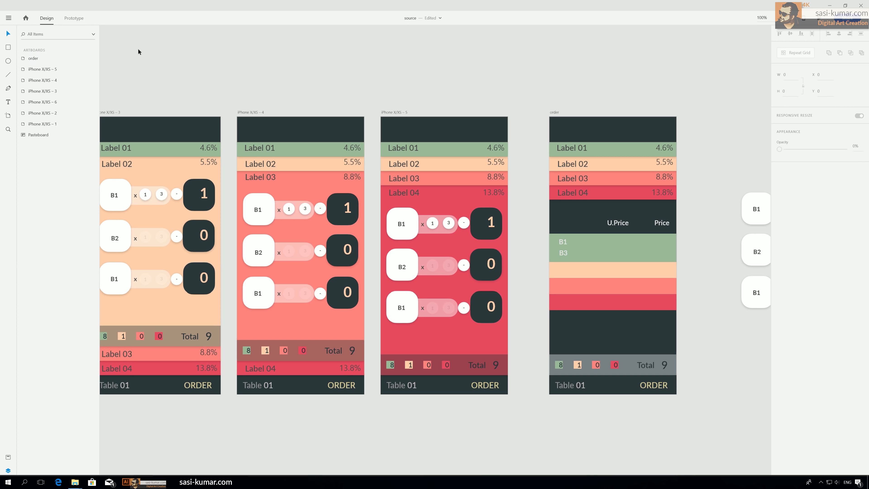
Step: Duplicate the B3 text onto the peach row of the order artboard and change the copy to B1
key(ctrl+minus)
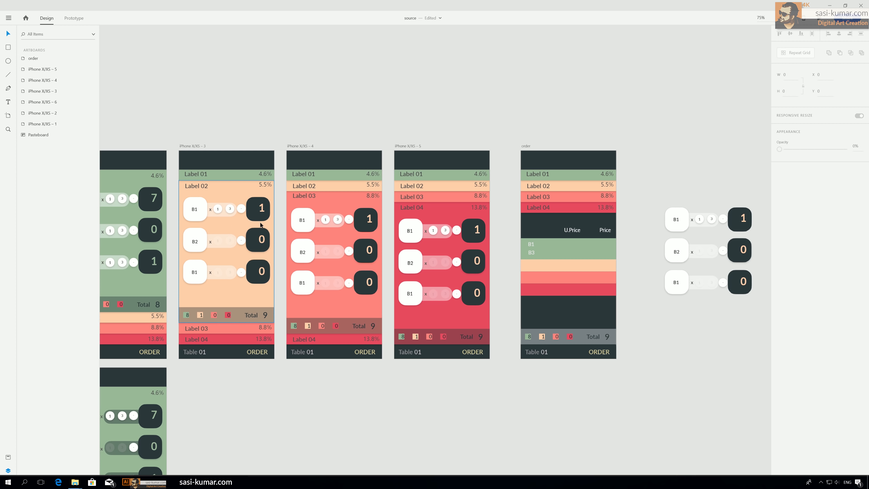
click(534, 253)
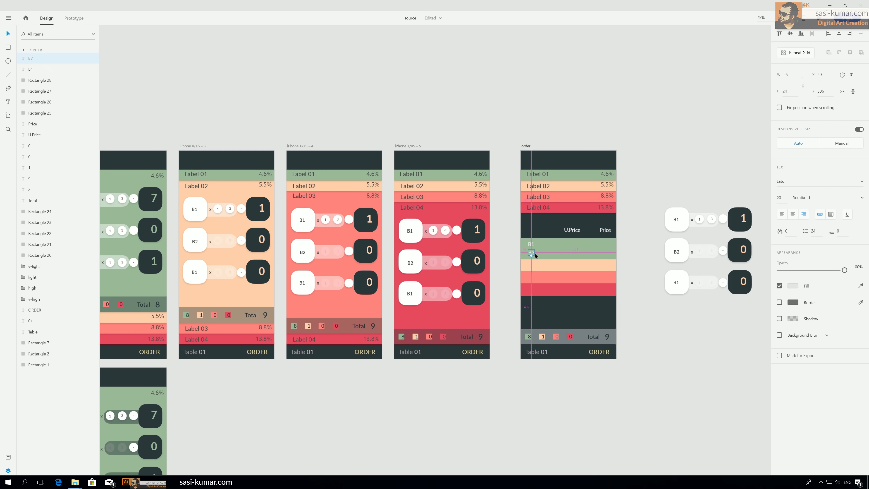
drag(534, 253, 534, 263)
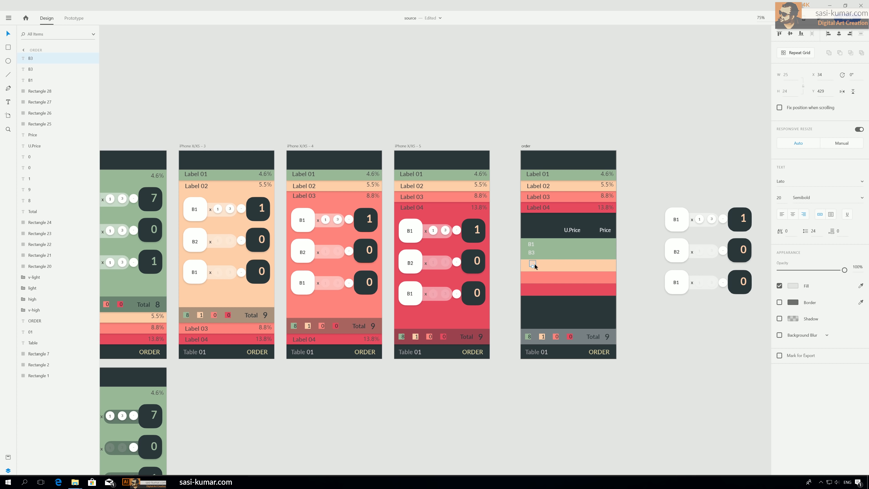
double_click(533, 263)
click(532, 263)
click(466, 93)
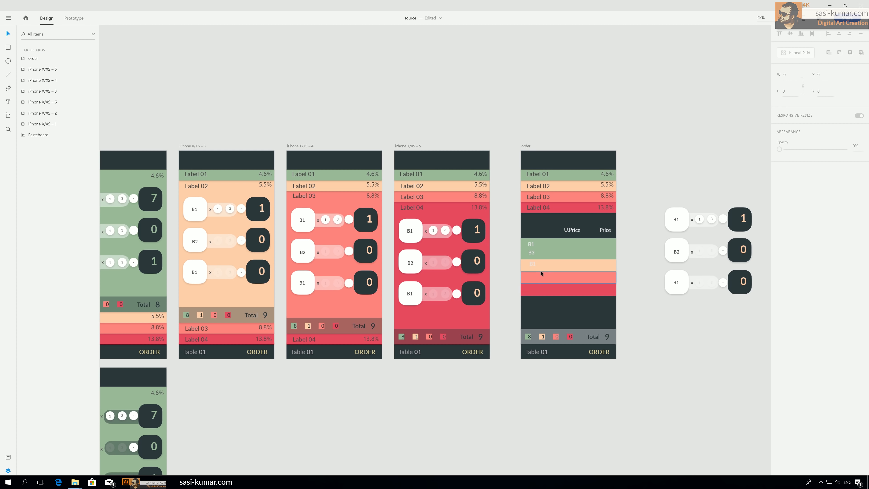
click(531, 263)
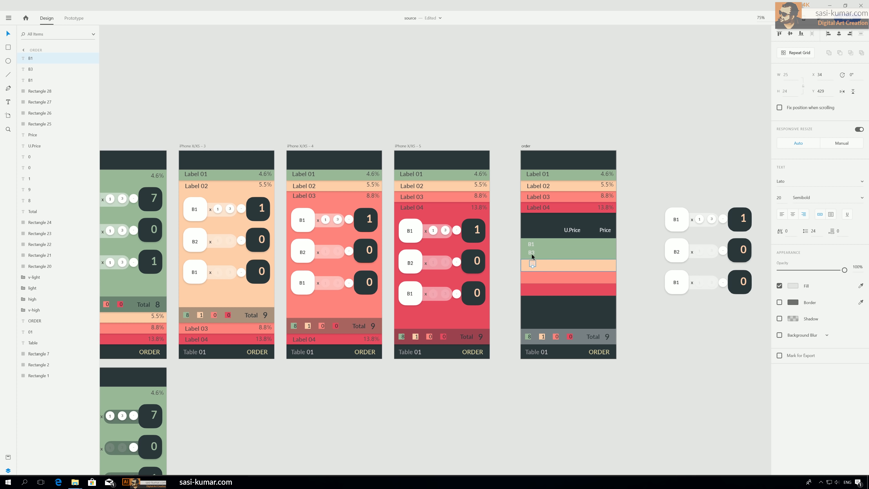
Step: Left-align the B1, B3 and B1 item labels in the order artboard's green and peach rows
shift+click(531, 253)
shift+click(530, 244)
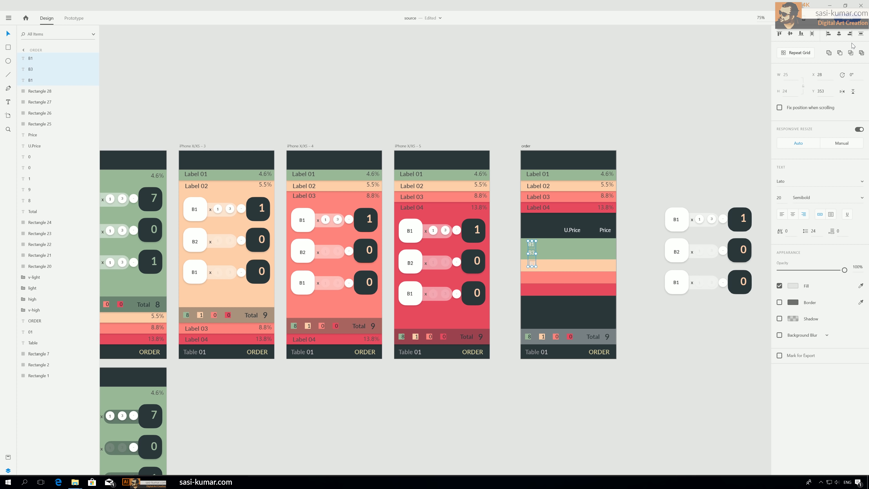
click(828, 34)
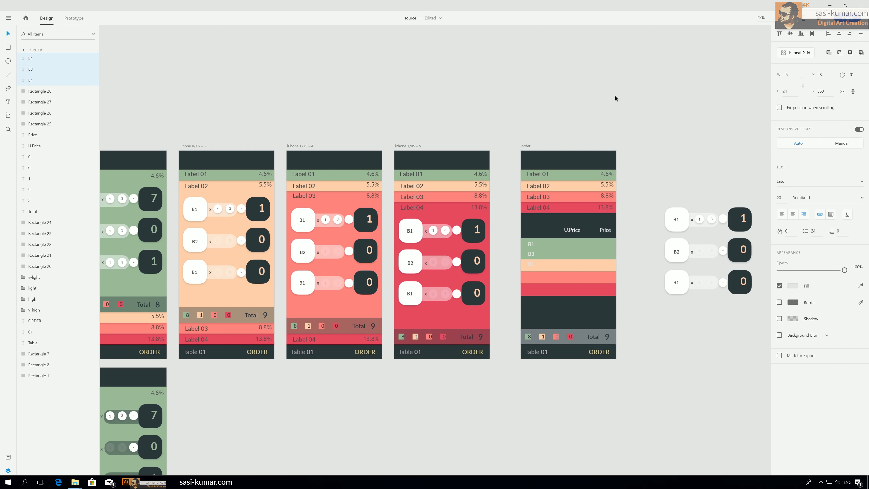
click(594, 121)
Step: Recolour the three item labels with the dark colour sampled from the order artboard's background
click(531, 264)
shift+click(531, 253)
shift+click(531, 244)
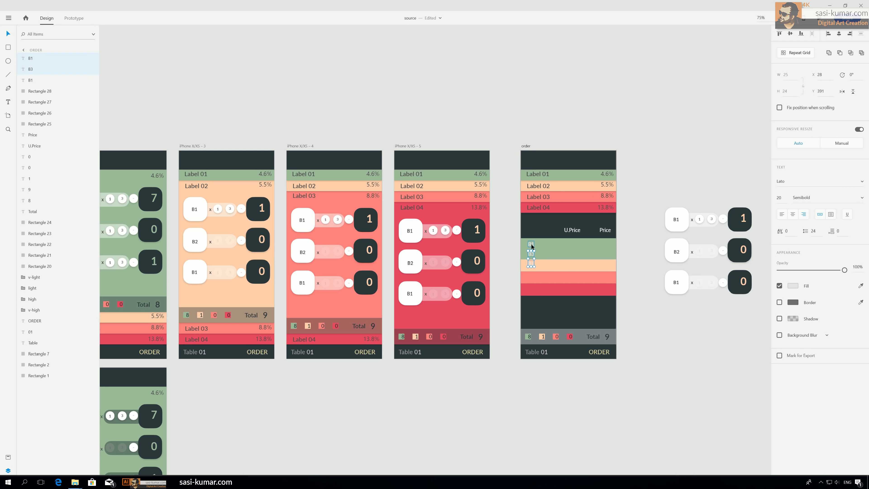
click(860, 285)
click(593, 318)
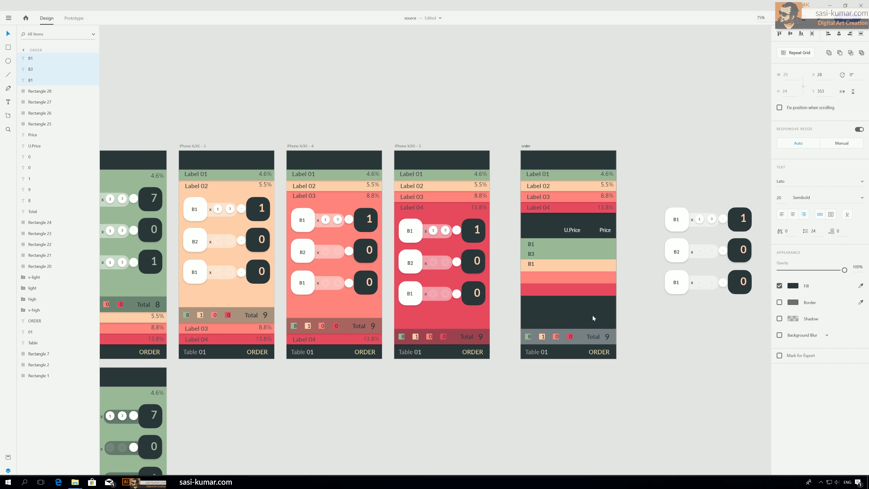
click(402, 75)
Step: Duplicate the column of three item labels under both the U.Price and Price headings of the order artboard
key(ctrl+plus)
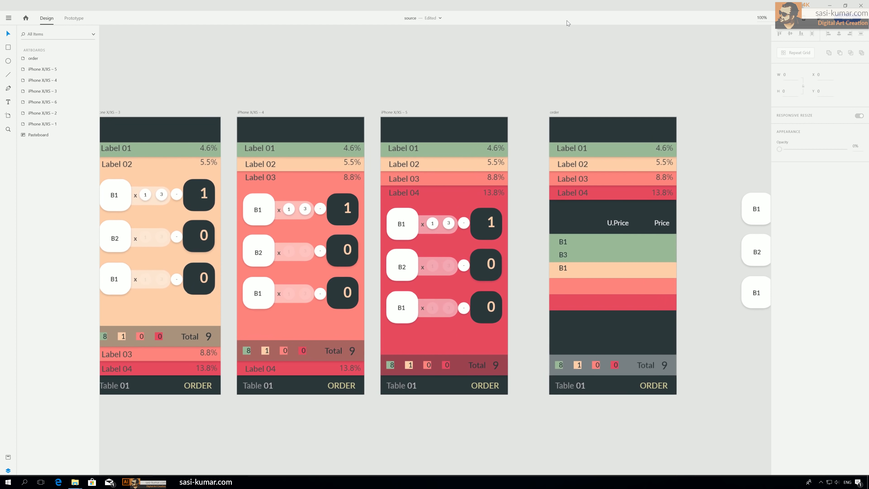
drag(565, 128, 415, 116)
click(412, 233)
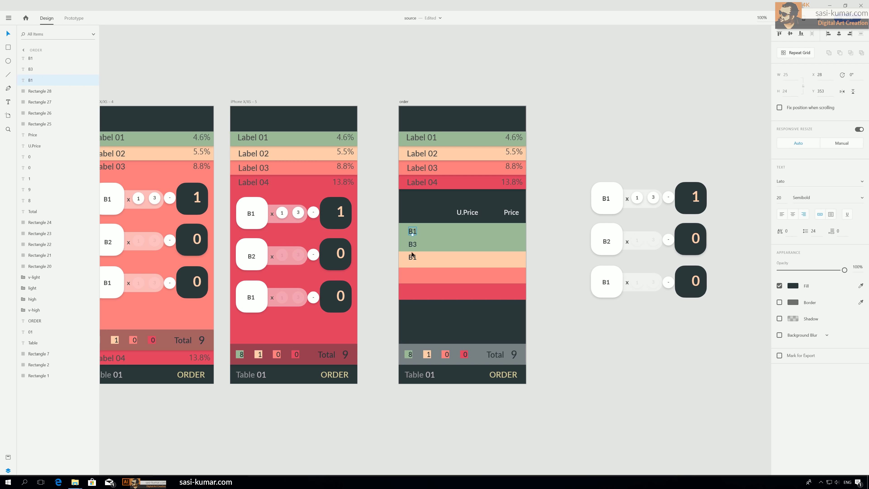
shift+click(413, 246)
shift+click(413, 259)
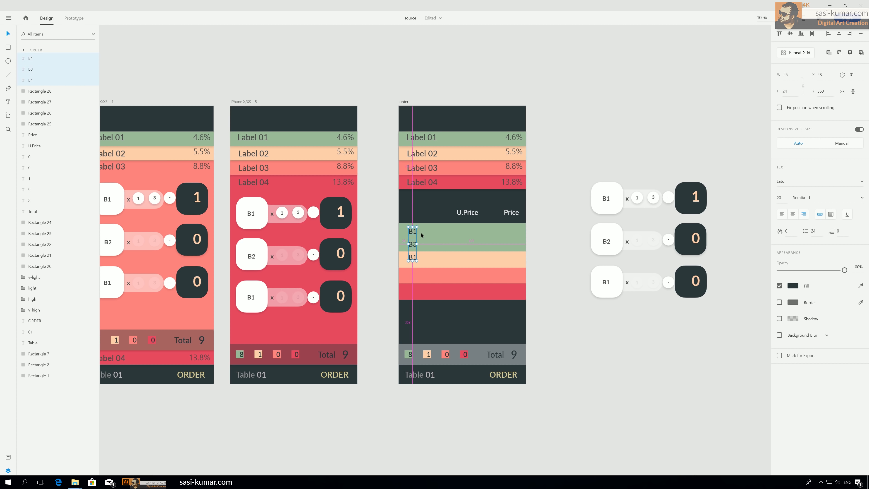
drag(412, 234, 515, 233)
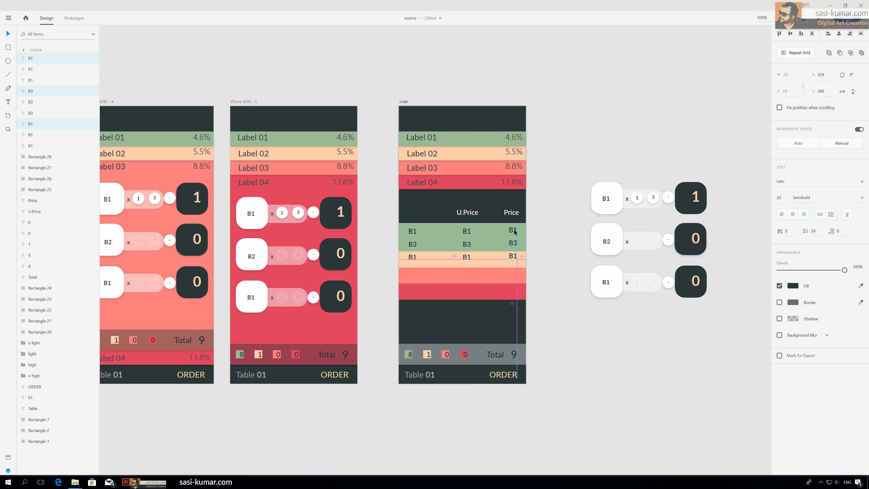
click(587, 229)
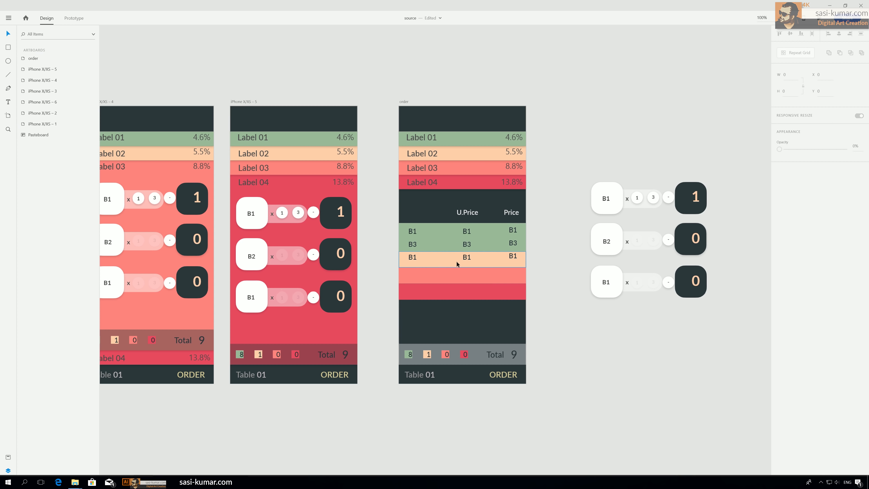
Step: Bottom-align the three B1 texts in the peach row, and likewise the three B3 texts in the green row
click(412, 257)
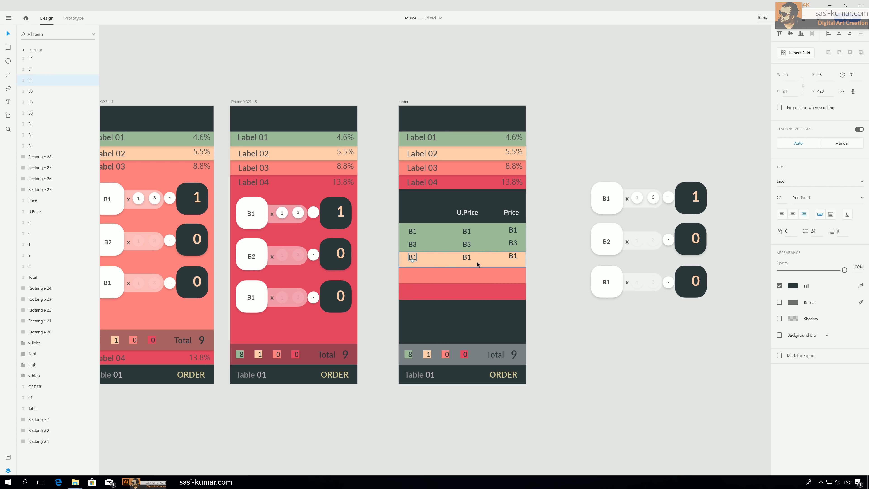
shift+click(467, 256)
shift+click(512, 256)
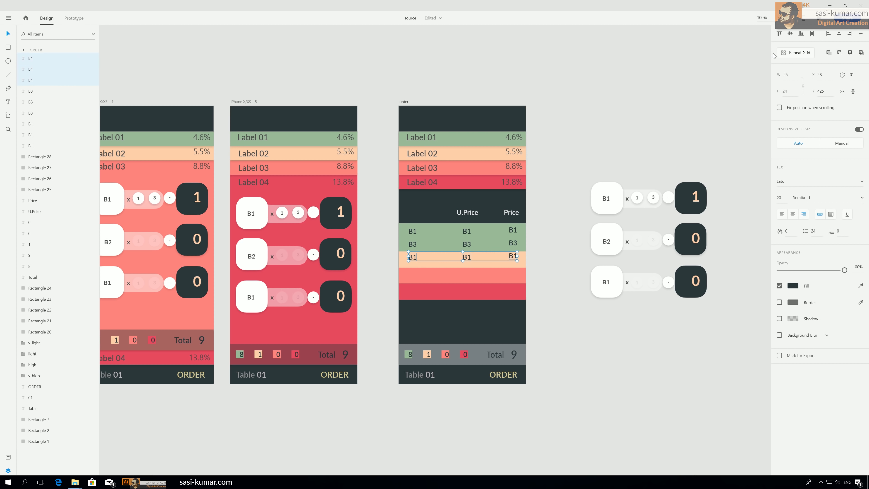
click(801, 34)
click(413, 244)
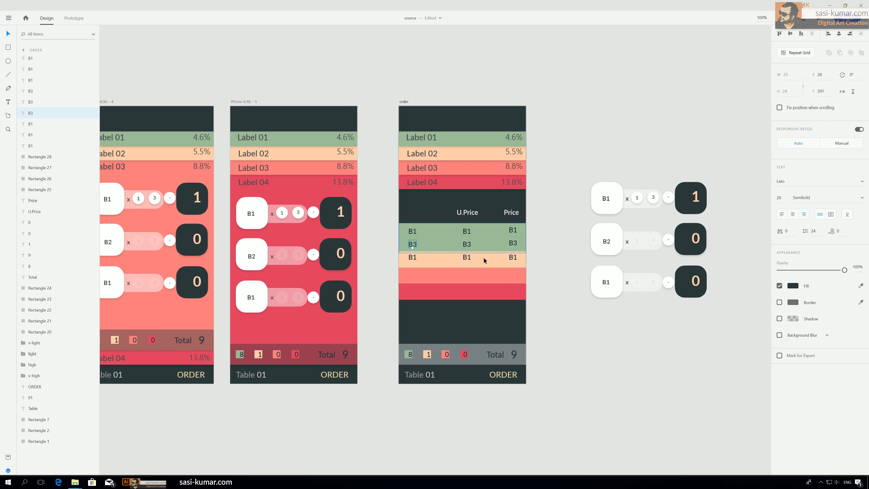
shift+click(466, 244)
shift+click(512, 243)
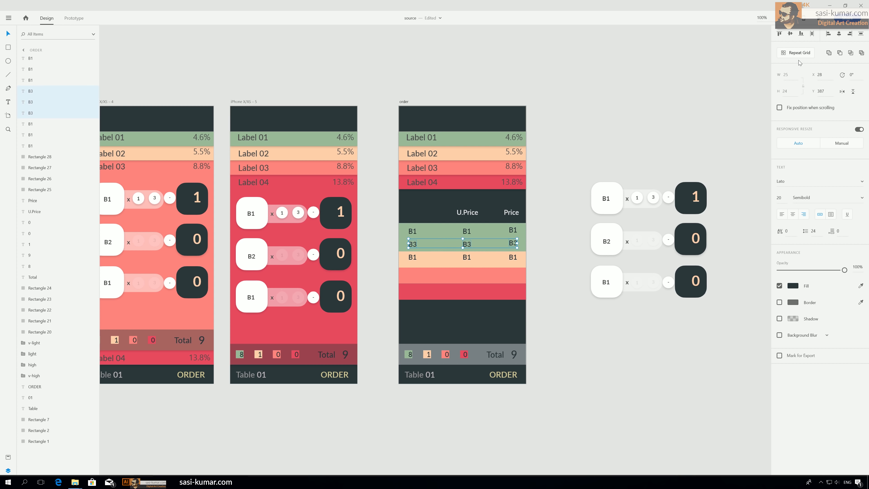
click(801, 34)
Step: Bottom-align the three B1 texts on the first line of the green row
click(412, 231)
shift+click(467, 231)
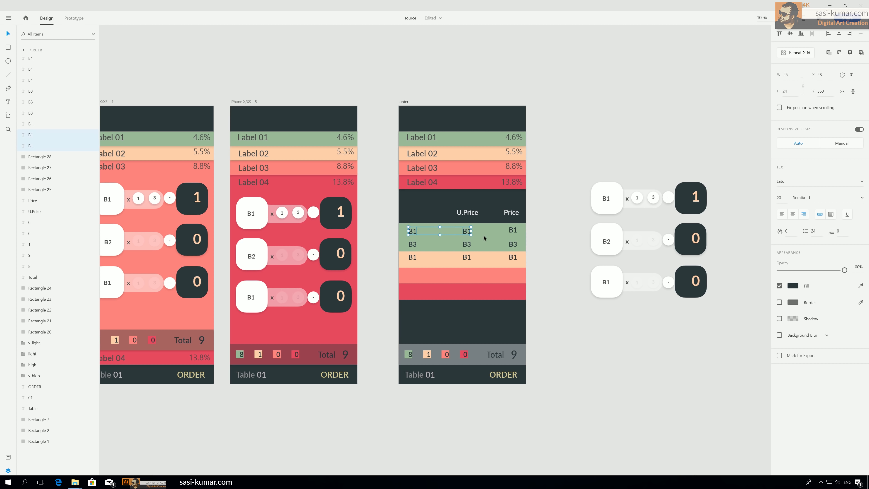
shift+click(512, 229)
click(801, 34)
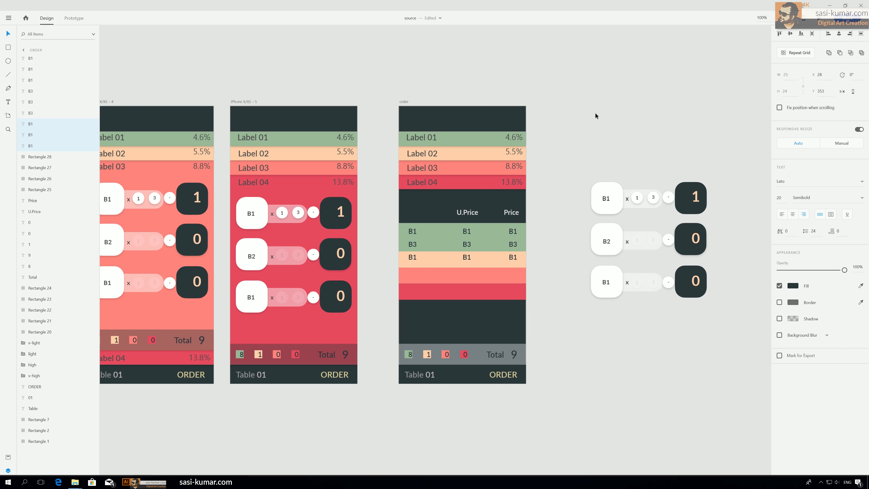
click(595, 113)
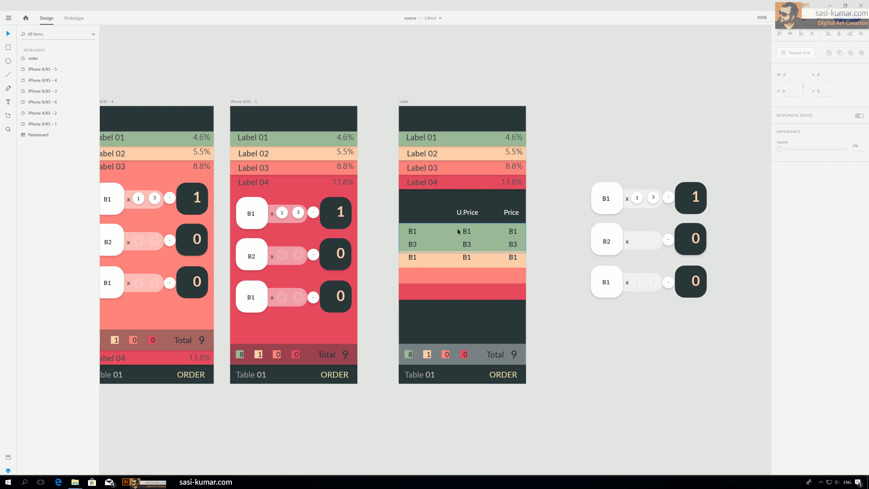
Step: Replace the three placeholder texts in the U.Price column with 4.00, 4.50 and 5.50 from first to last line
double_click(466, 231)
double_click(467, 231)
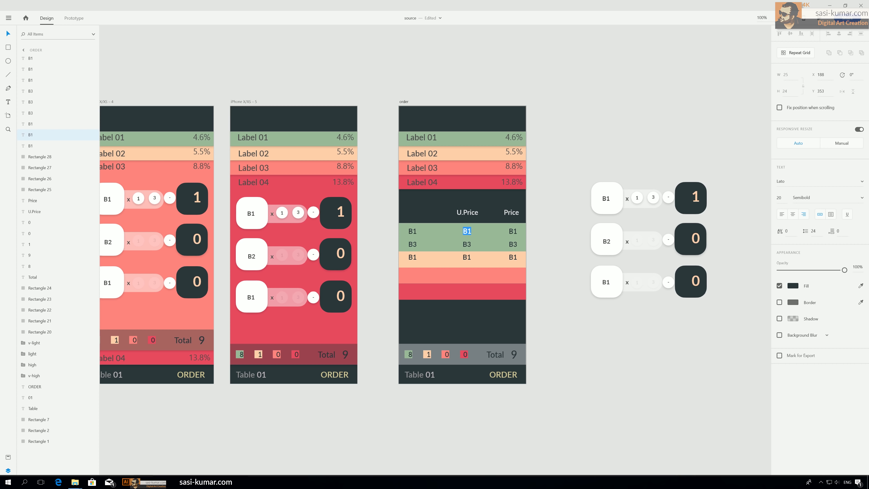
text(4.00)
double_click(468, 243)
text(4.50)
double_click(467, 257)
double_click(467, 257)
text(550)
key(BackSpace)
key(BackSpace)
text(.50)
key(Escape)
click(161, 71)
Step: Change the first Price text in the order artboard's green row to 42.00
key(ctrl+minus)
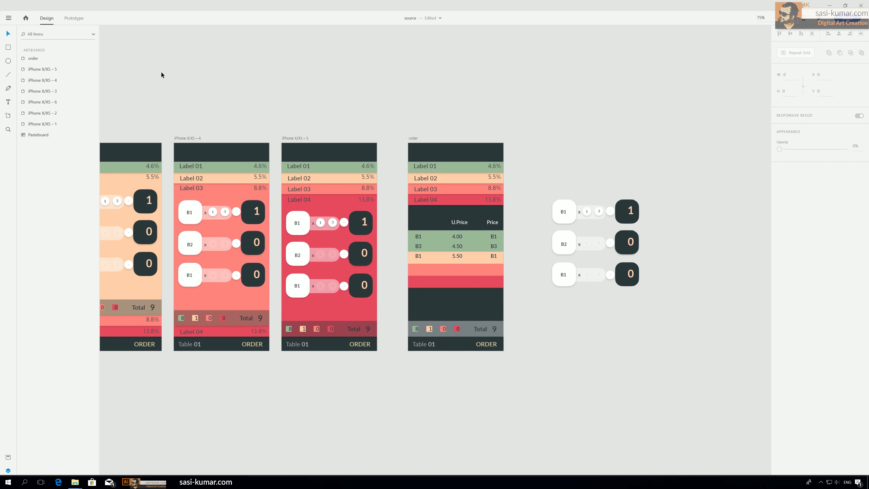
drag(160, 72, 367, 130)
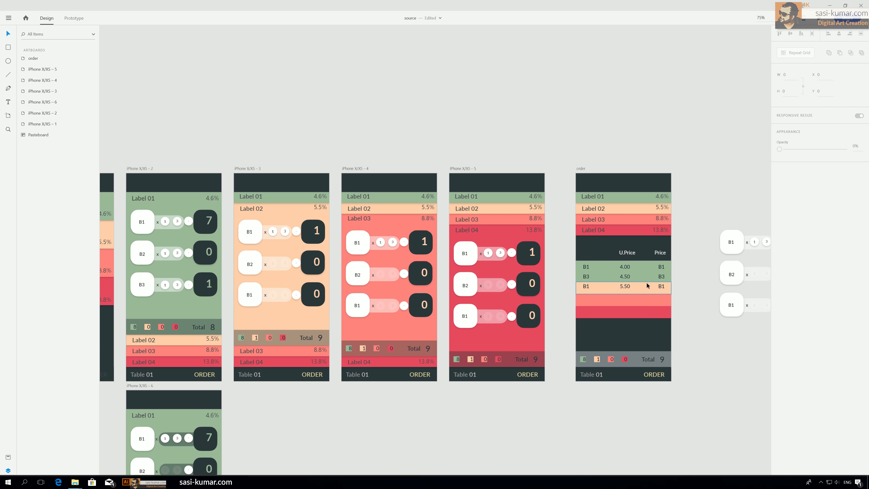
double_click(661, 266)
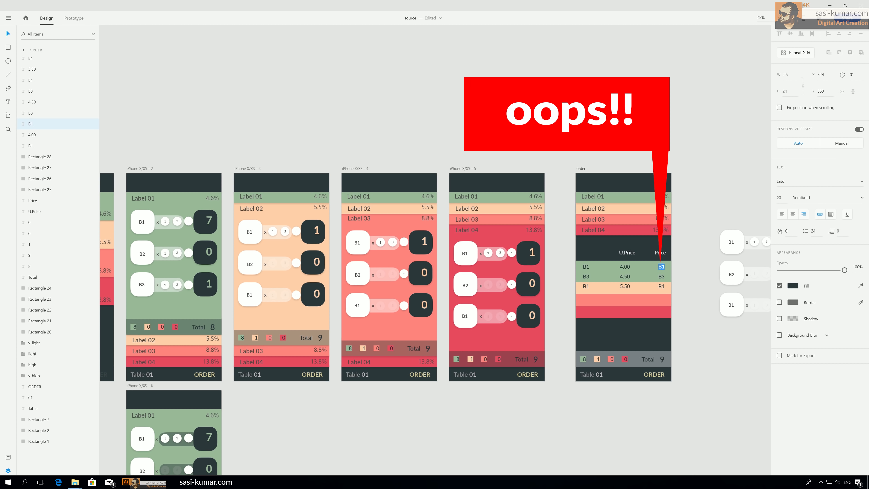
text(42.00)
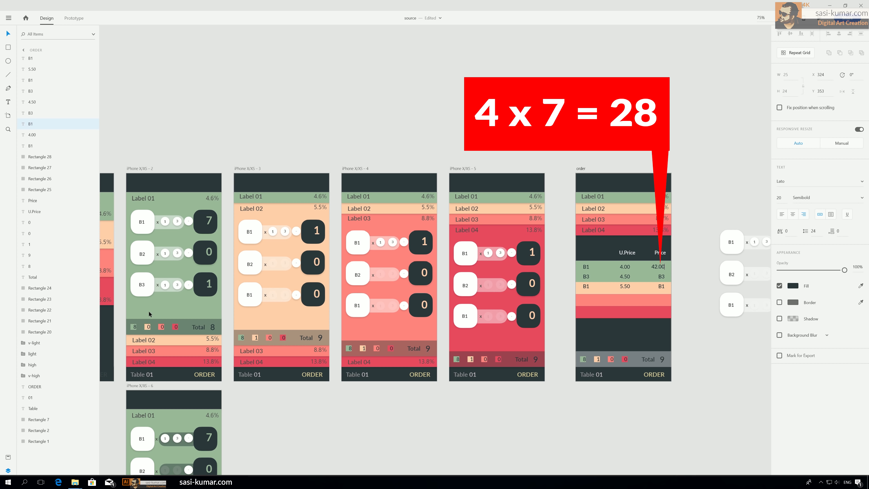
Step: Change the remaining Price texts to 4.50 for B3 and 5.50 for the peach row's B1
double_click(661, 277)
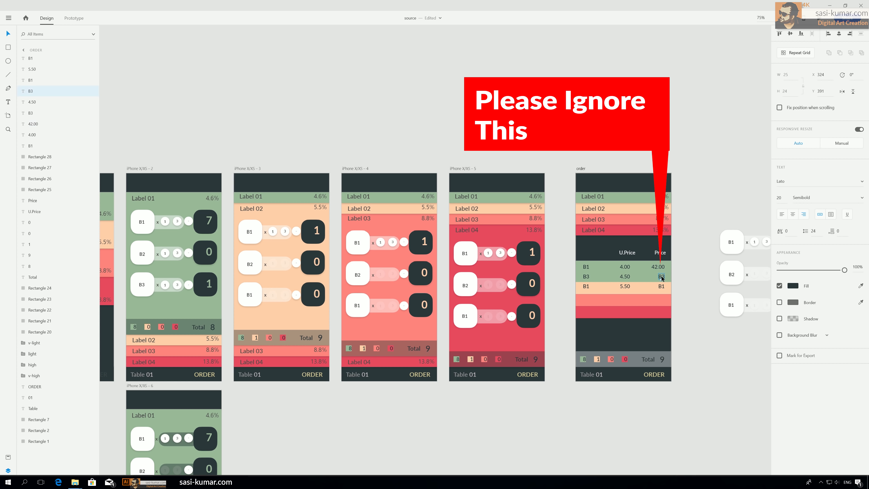
double_click(661, 276)
text(4.450)
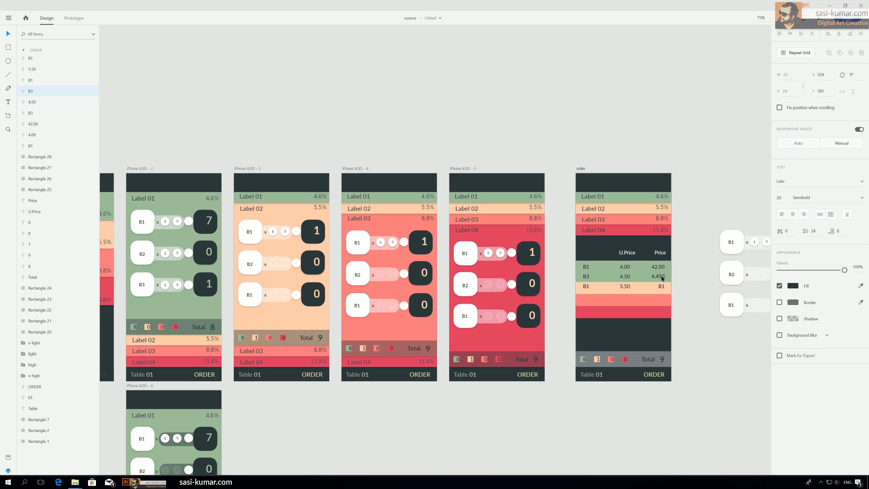
key(BackSpace)
key(BackSpace)
key(BackSpace)
text(50)
key(Escape)
double_click(661, 286)
key(Escape)
click(183, 82)
Step: Add a new text reading 52.00 and place it in the order artboard's dark area below the red row
drag(437, 106, 392, 78)
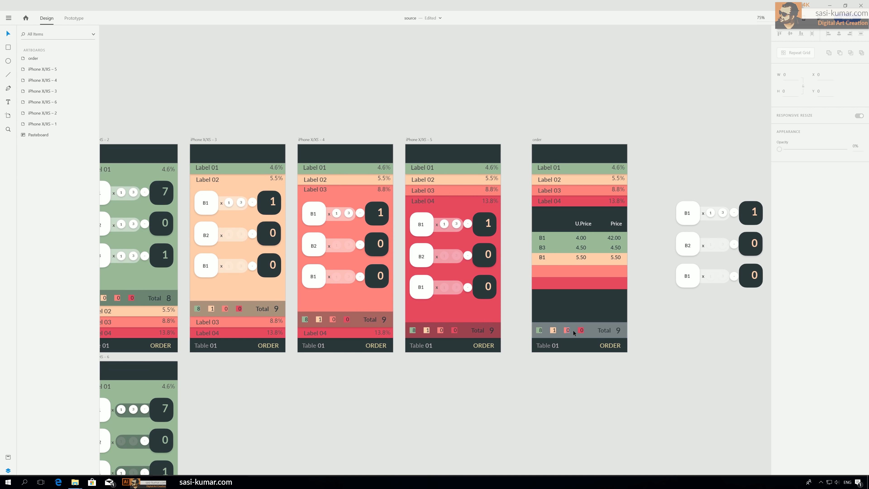
click(487, 400)
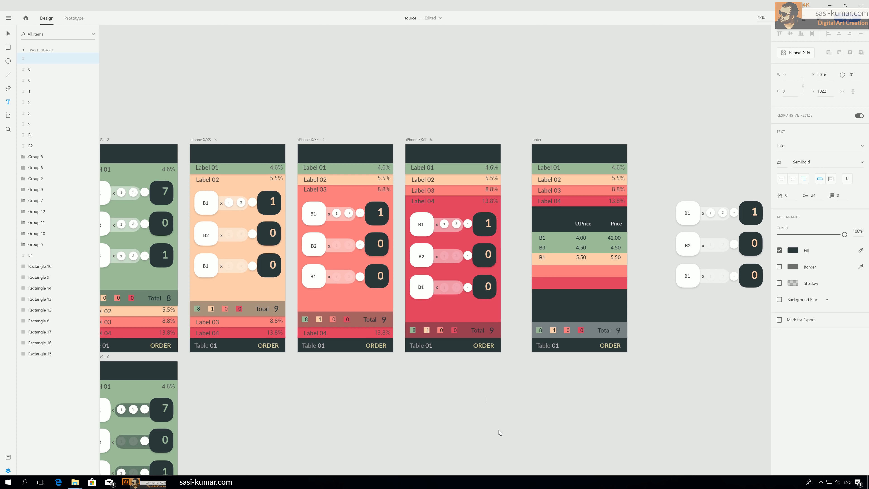
text(52.00)
key(Escape)
drag(600, 301, 599, 300)
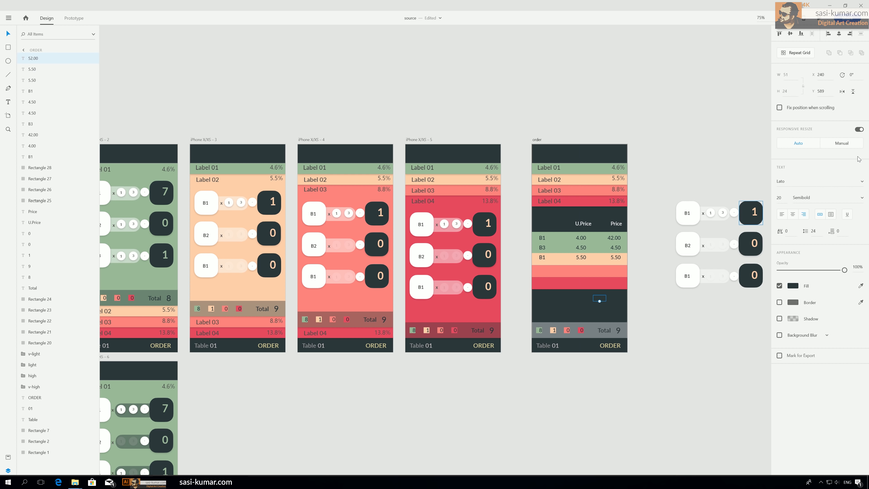
Step: Make the 52.00 total white at font size 45 and position it beneath the Price column
click(860, 285)
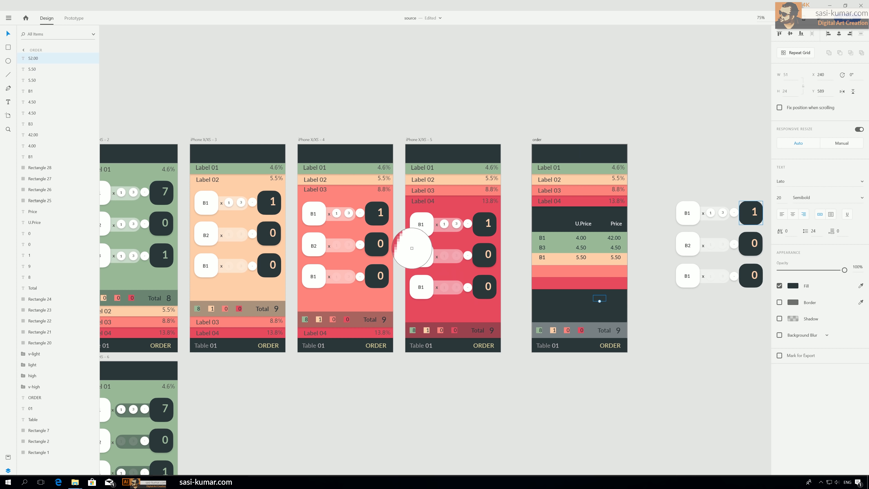
click(424, 255)
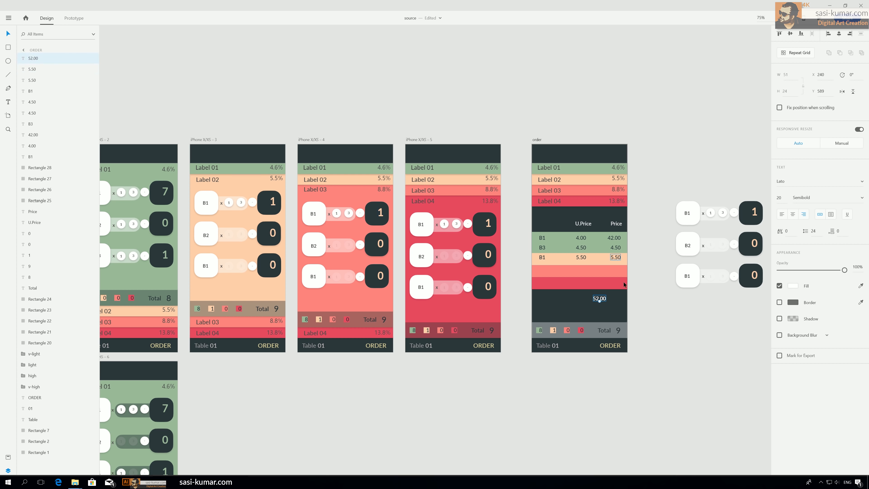
click(779, 197)
text(45)
key(Return)
mouse_move(595, 296)
mouse_down()
mouse_move(566, 296)
mouse_move(612, 301)
mouse_up()
click(689, 315)
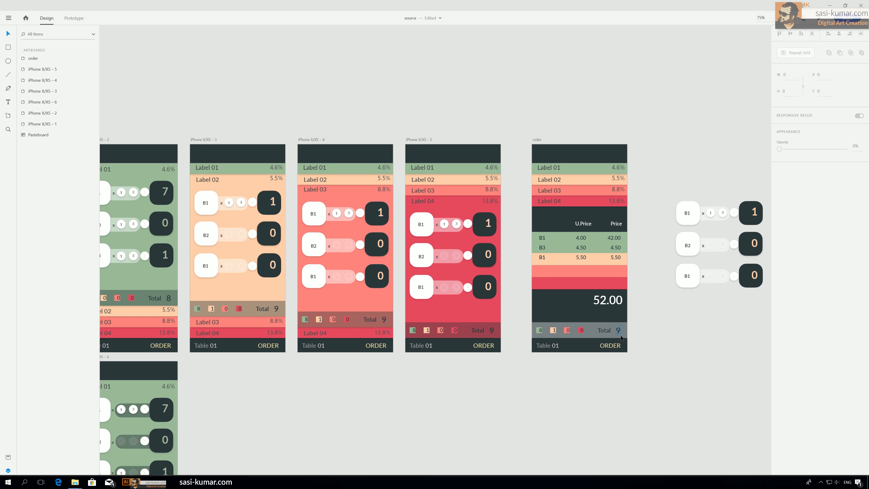
Step: Change the order artboard's ORDER text to PlACE ORDER and shift it left to fit within the footer bar
click(614, 345)
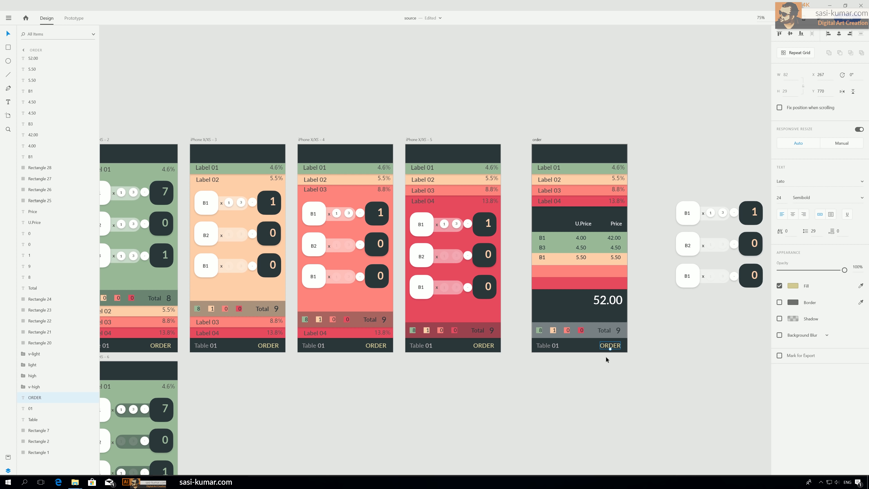
double_click(607, 349)
key(Left)
text(Plac)
click(3, 35)
drag(613, 347, 598, 346)
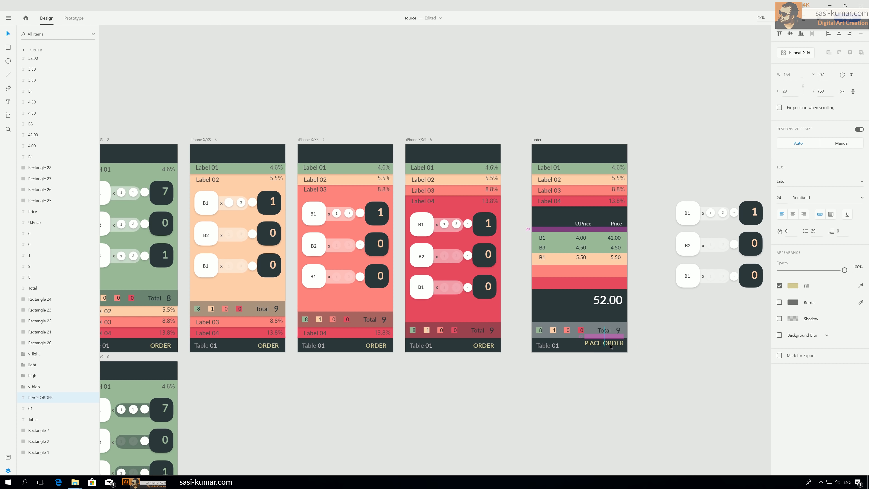
click(692, 352)
Step: Delete the leftover item rows with their counters from the pasteboard beside the order artboard
drag(692, 351, 653, 324)
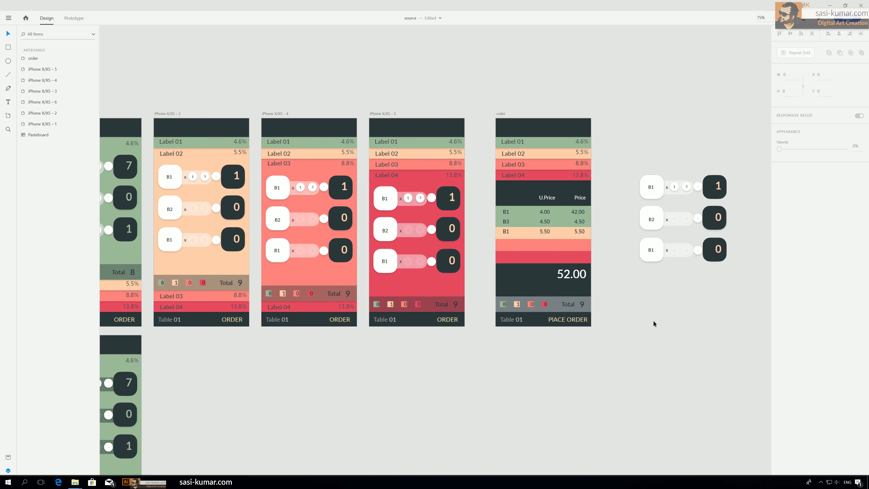
key(ctrl+minus)
key(ctrl+minus)
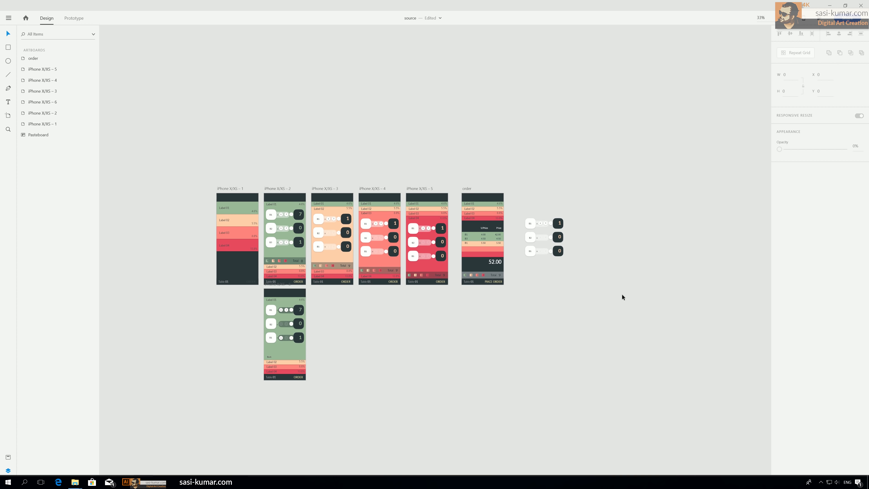
drag(621, 294, 515, 196)
key(Delete)
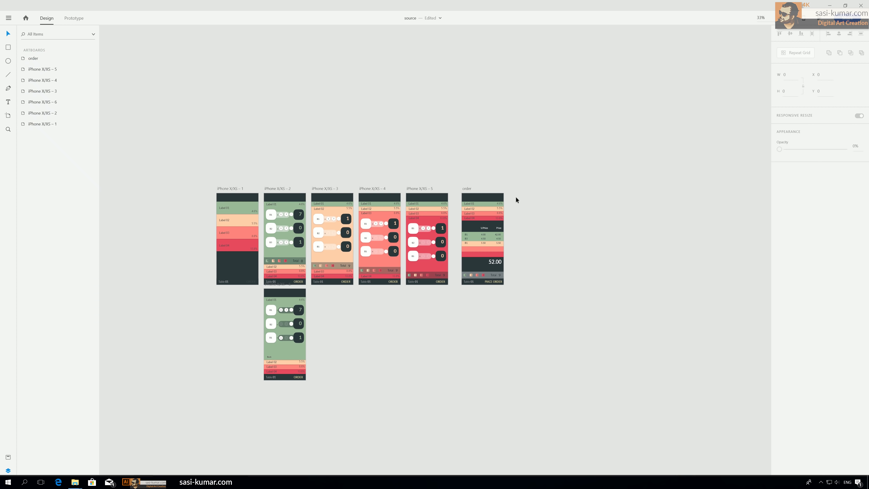
key(ctrl+plus)
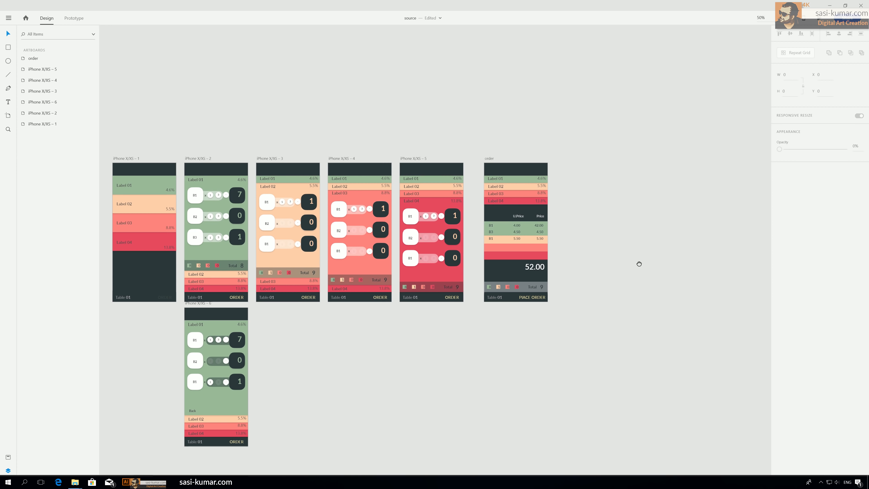
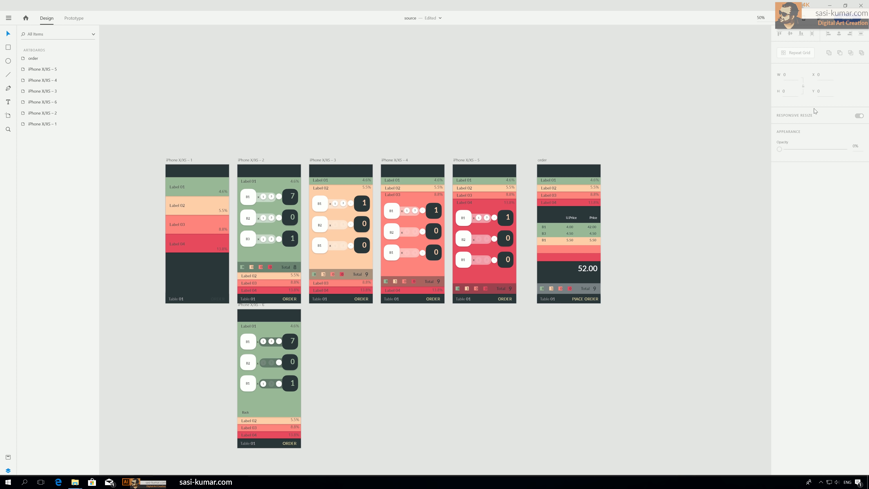
Step: Preview the prototype, open the Label 01 and Label 03 screens, and close the preview
click(819, 20)
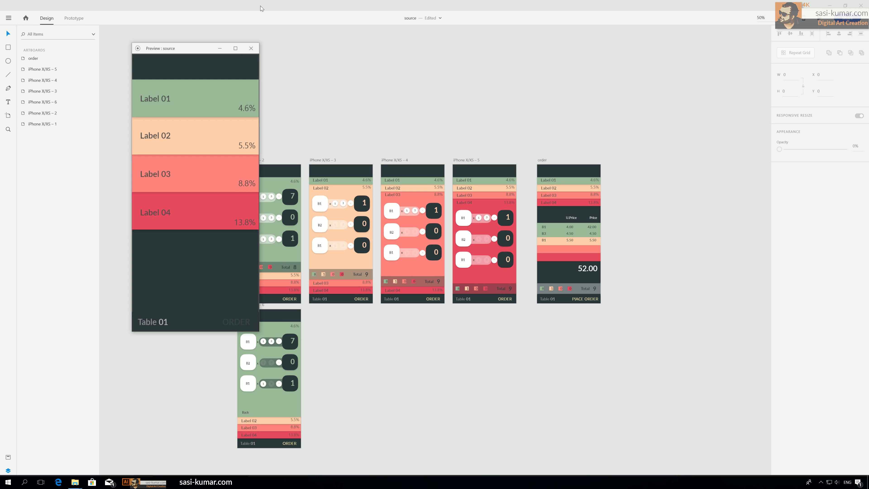
drag(195, 46, 218, 49)
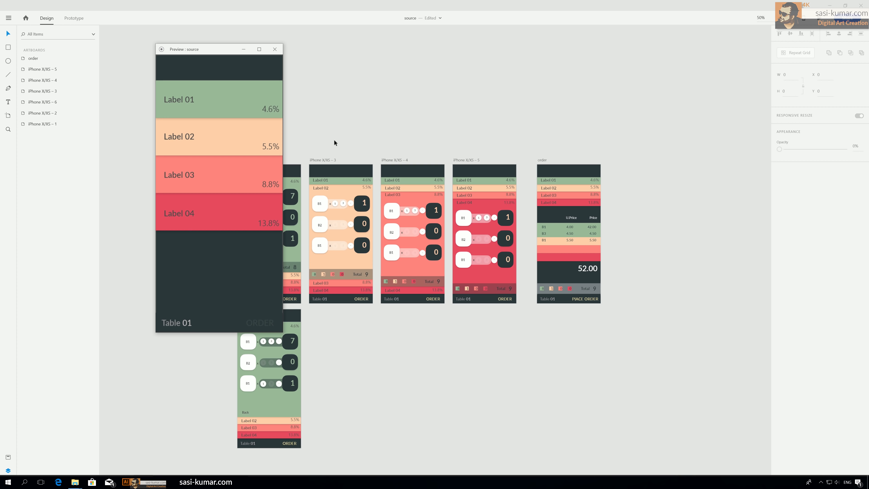
click(232, 110)
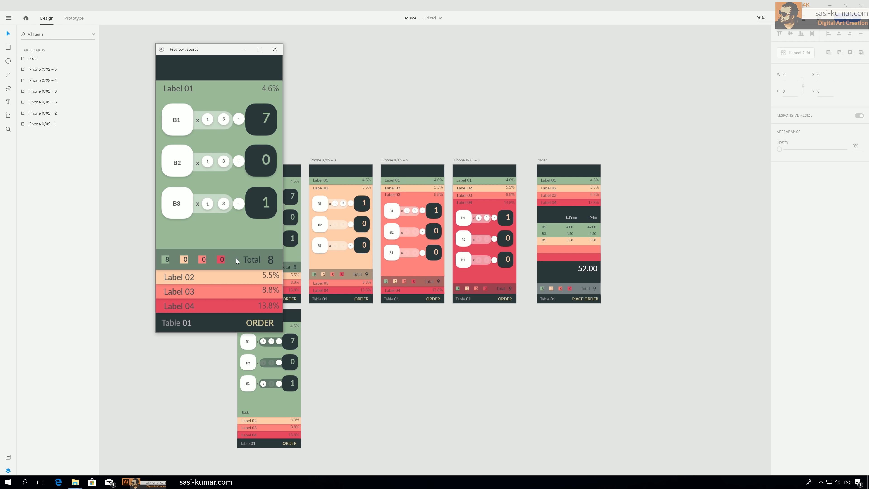
click(212, 295)
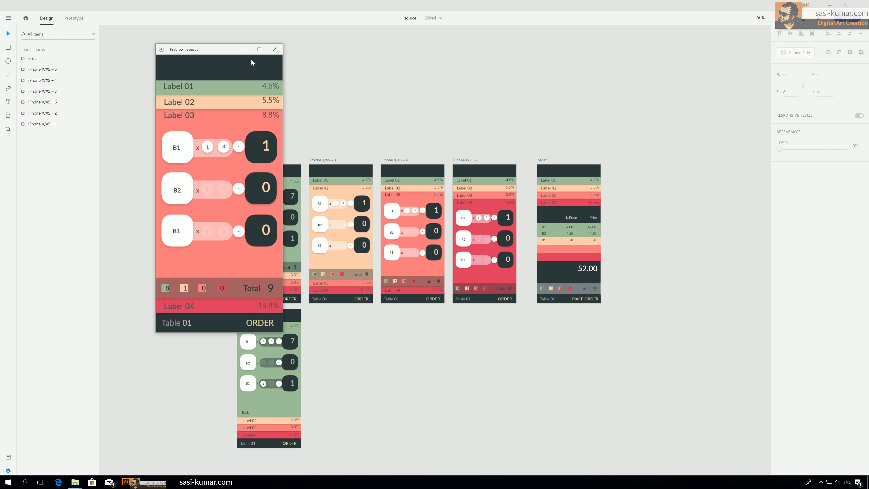
click(275, 49)
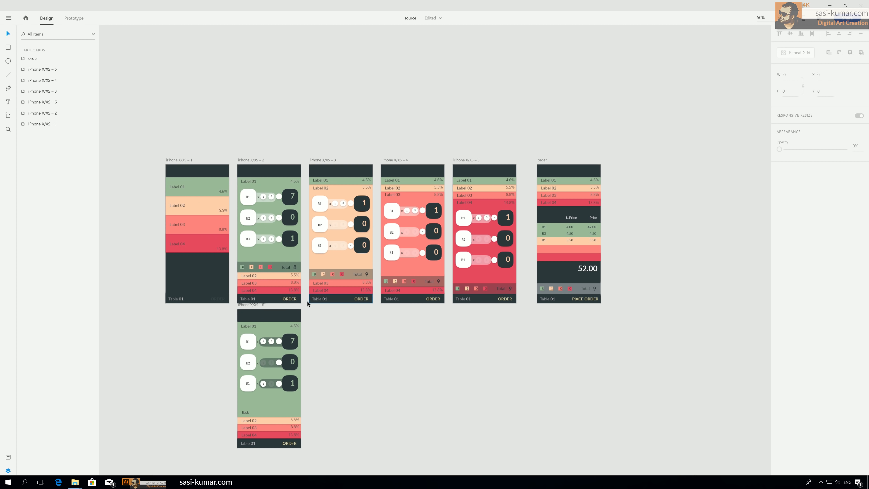
Step: Link the ORDER texts of artboards iPhone X/XS – 2 and iPhone X/XS – 3 to the order artboard in Prototype mode
click(290, 298)
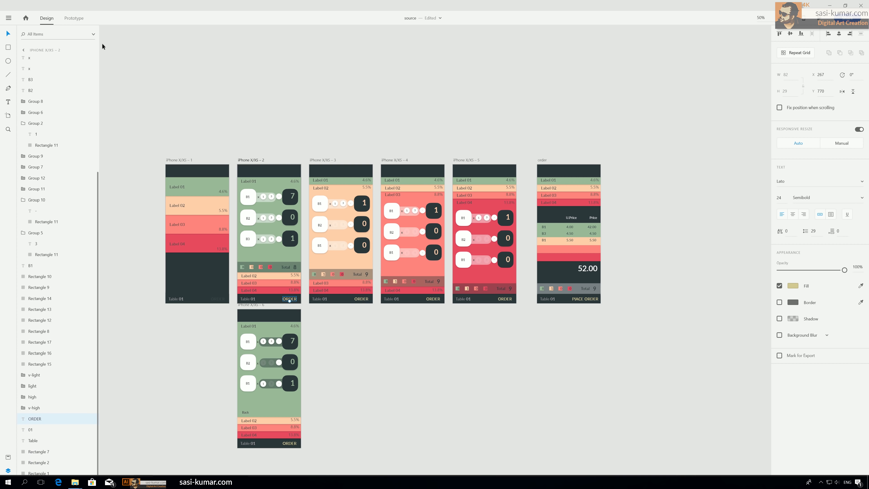
click(78, 21)
drag(299, 299, 600, 297)
click(364, 302)
click(363, 299)
drag(371, 299, 561, 296)
Step: Link the footer bar of iPhone X/XS – 4 and the ORDER texts of iPhone X/XS – 5 and 6 to the order artboard
click(441, 301)
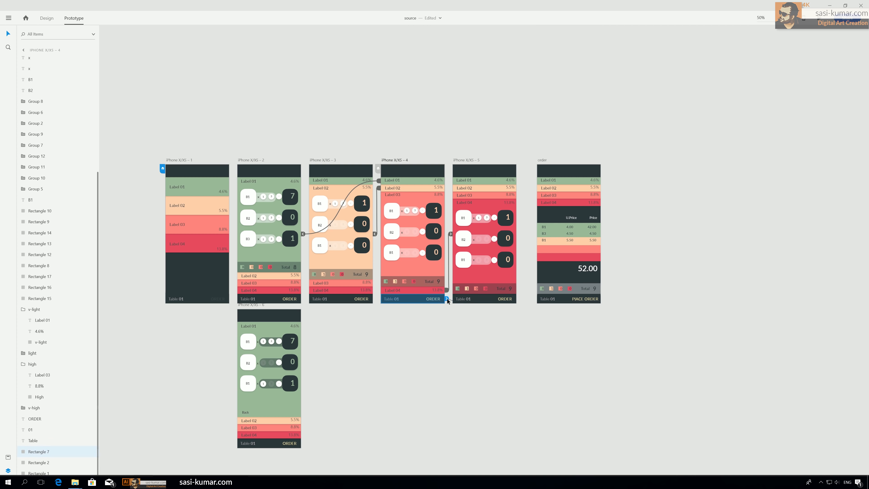
drag(446, 299, 544, 294)
click(509, 300)
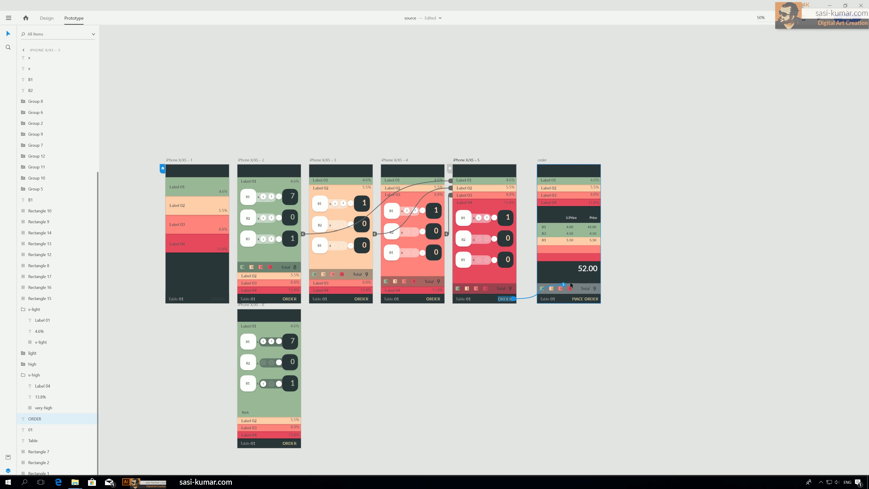
click(290, 443)
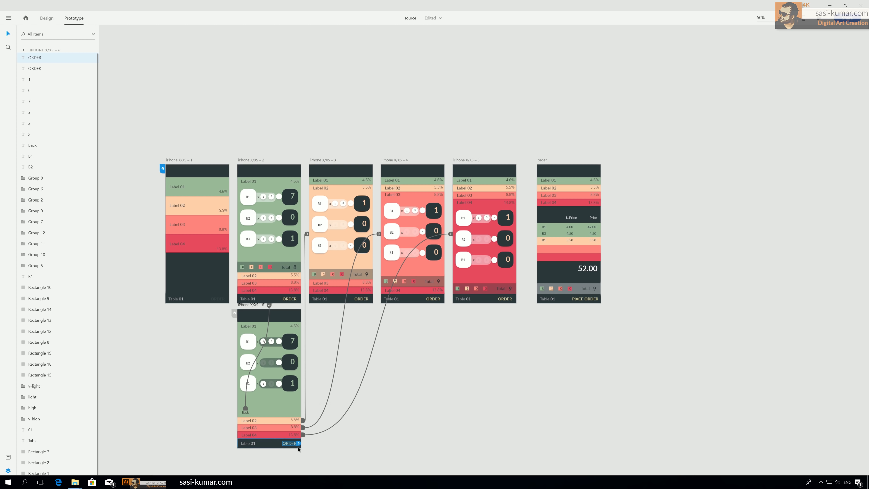
drag(299, 442, 569, 296)
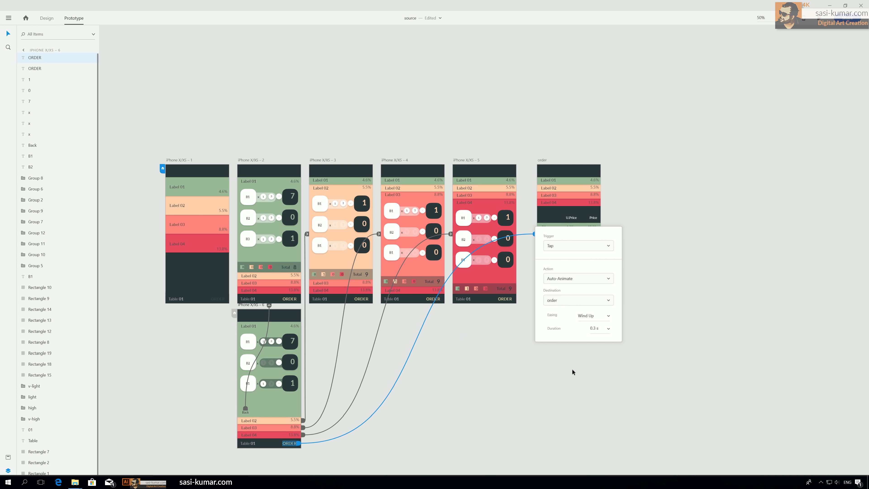
click(572, 368)
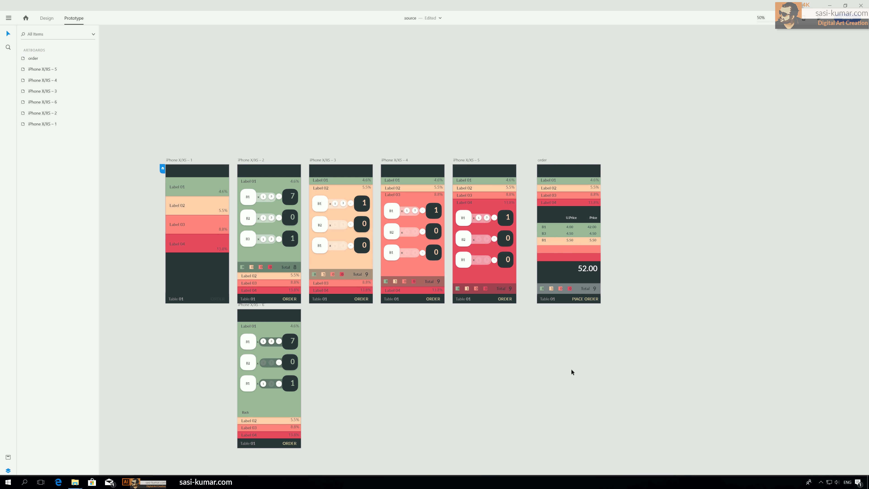
Step: Check the prototype link of the ORDER text on each item artboard, iPhone X/XS – 2 through 6
click(289, 299)
click(362, 299)
click(433, 299)
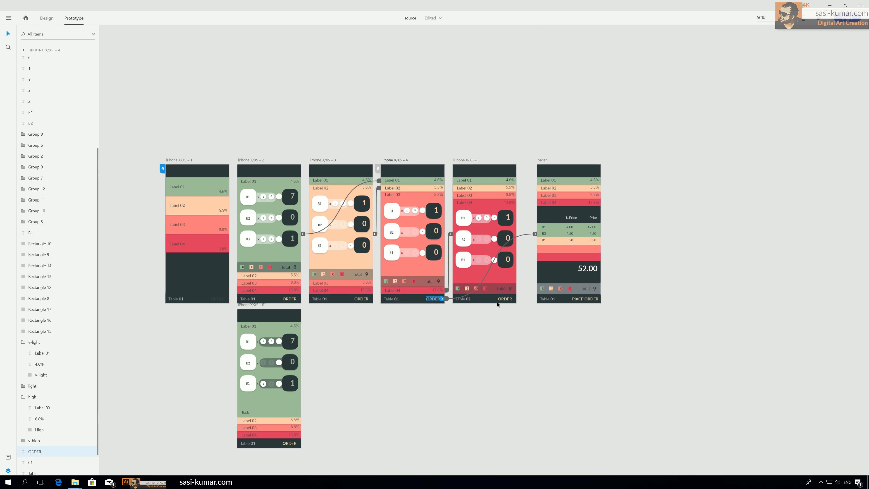
click(505, 299)
click(290, 442)
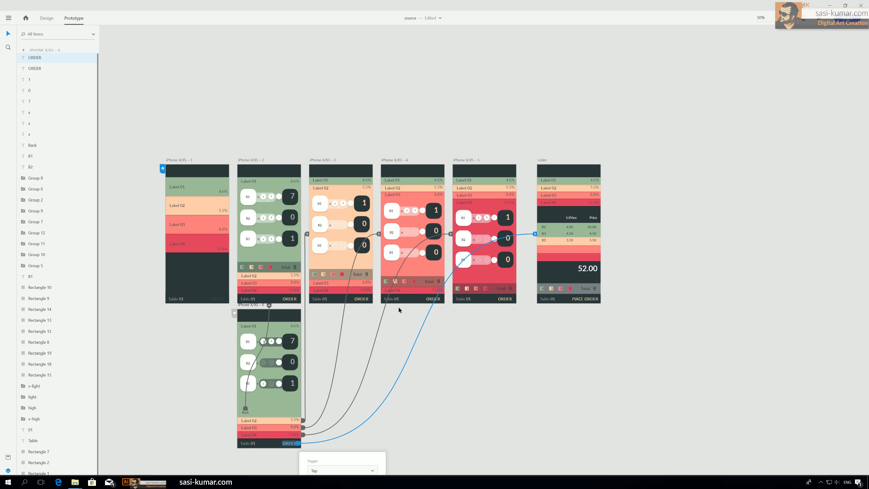
click(519, 377)
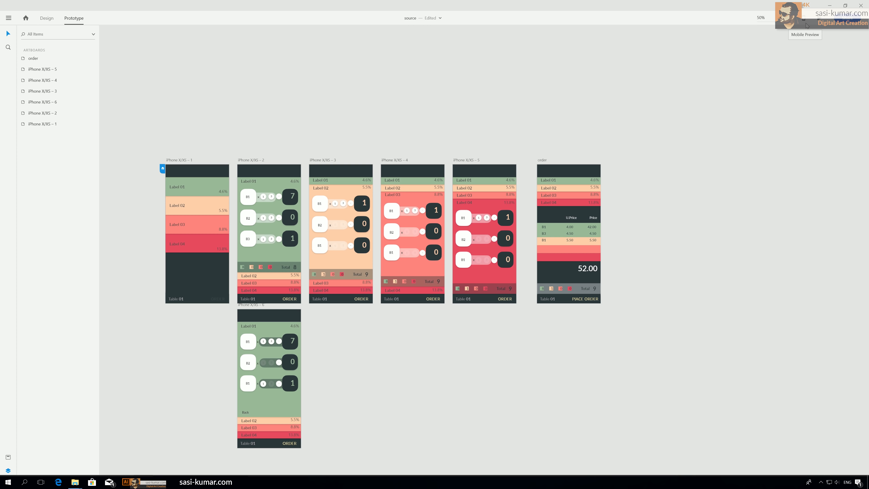
Step: Preview the prototype's Label 01 screen, testing its B1 counter control and the Back link
click(820, 18)
drag(188, 47, 399, 44)
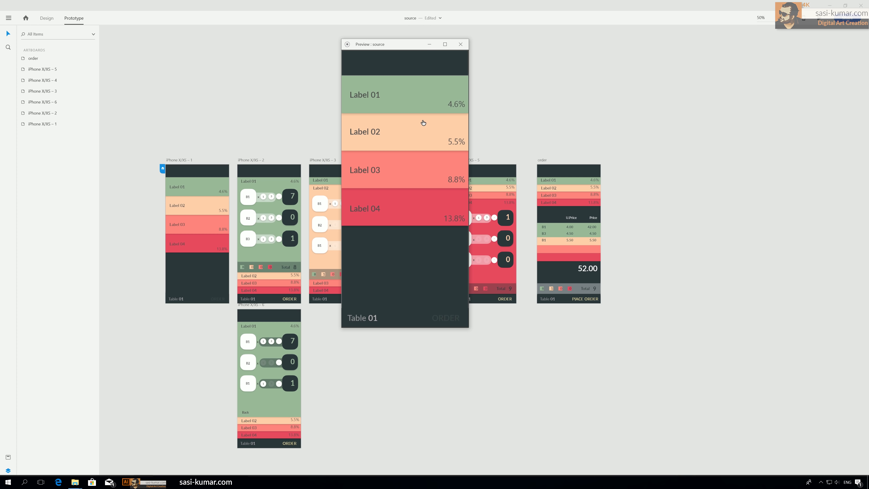
click(415, 86)
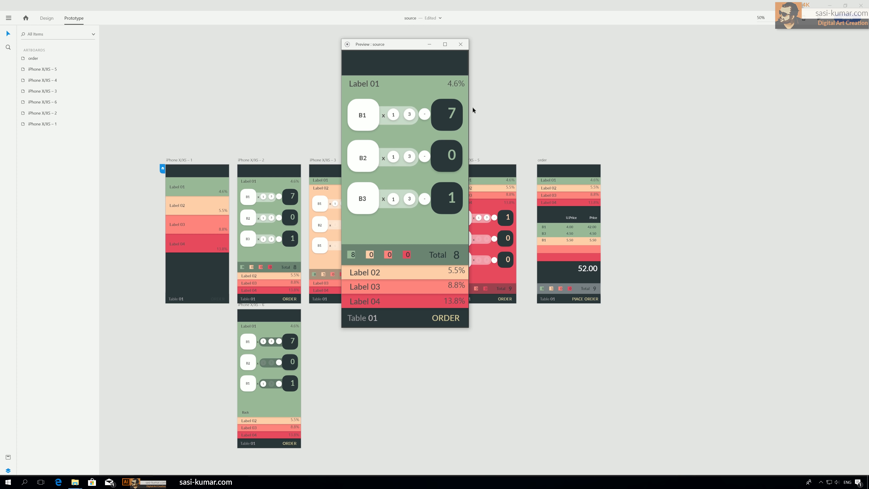
click(423, 114)
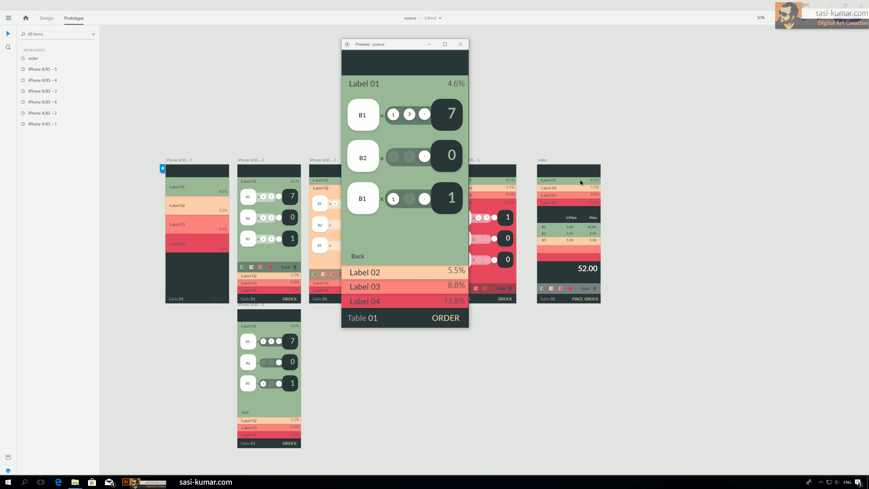
click(355, 255)
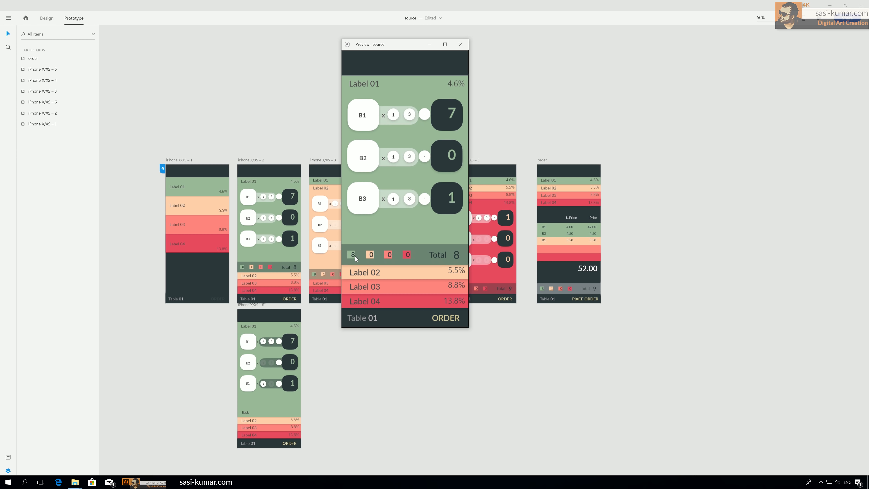
Step: Step through the Label 02, 03 and 04 screens in the preview and open the order summary from ORDER
click(383, 275)
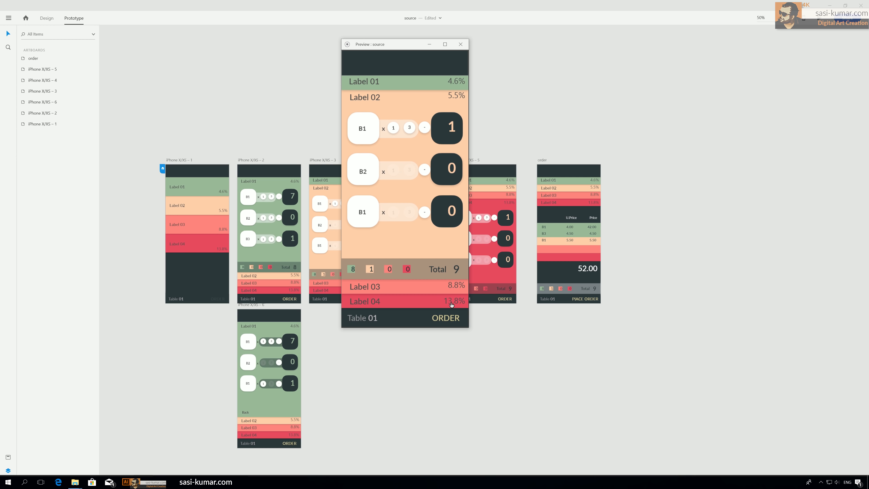
click(448, 287)
click(445, 302)
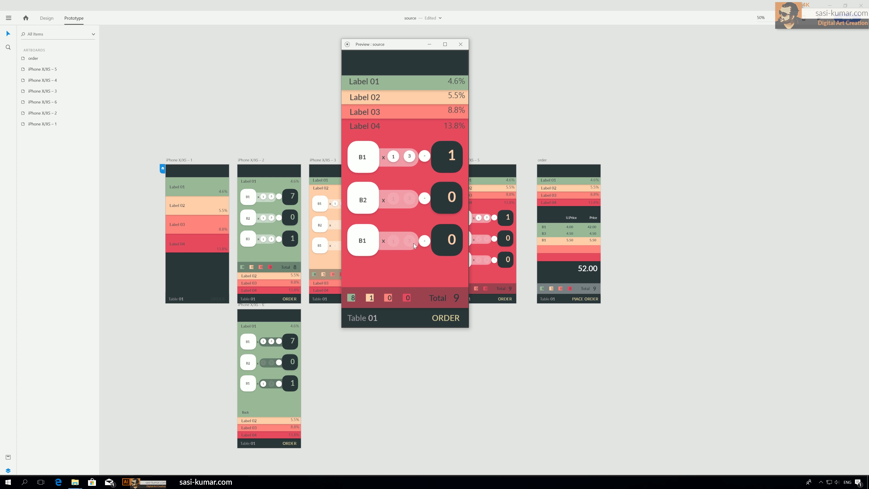
click(440, 324)
drag(401, 44, 425, 38)
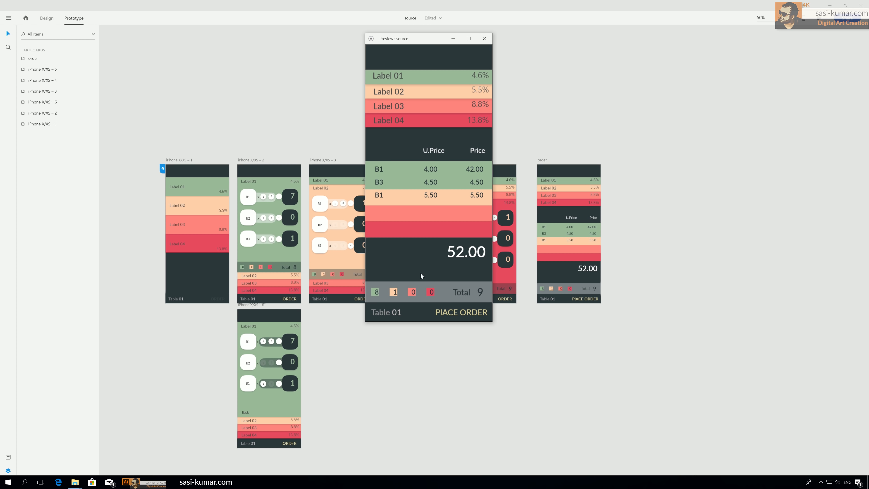
click(144, 210)
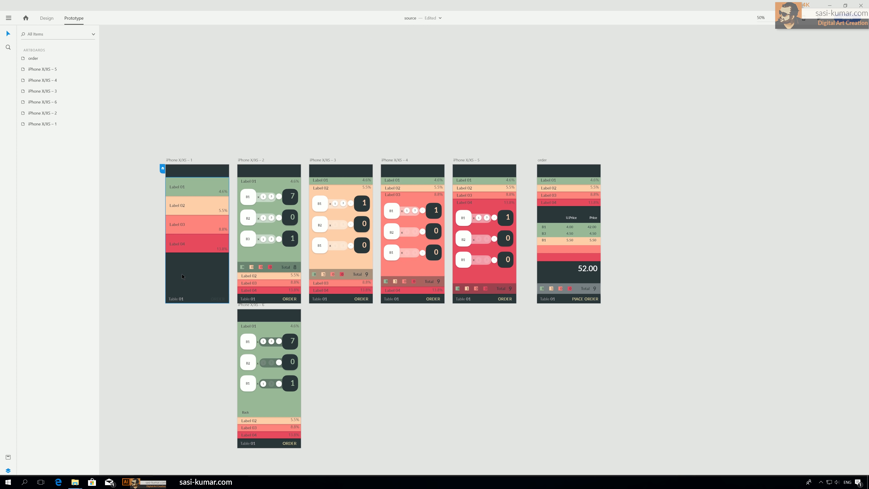
Step: Duplicate the order artboard and place the copy directly below the original
scroll(537, 380, down, 2)
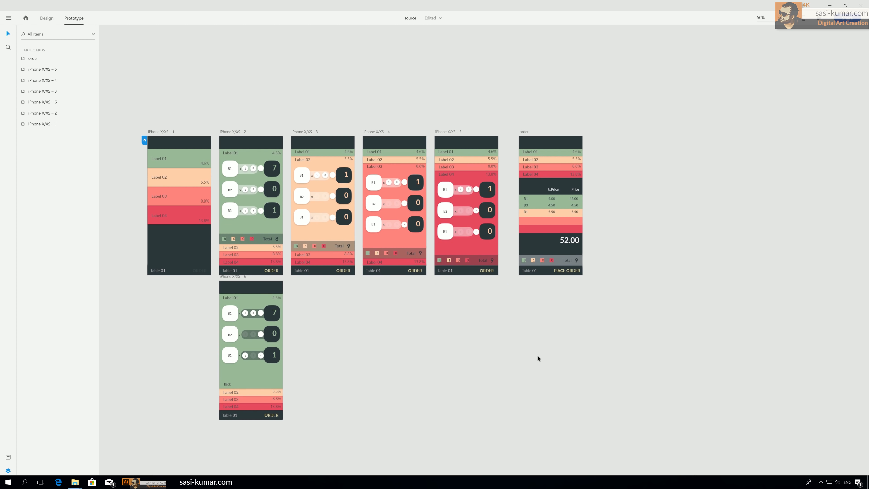
key(ctrl+minus)
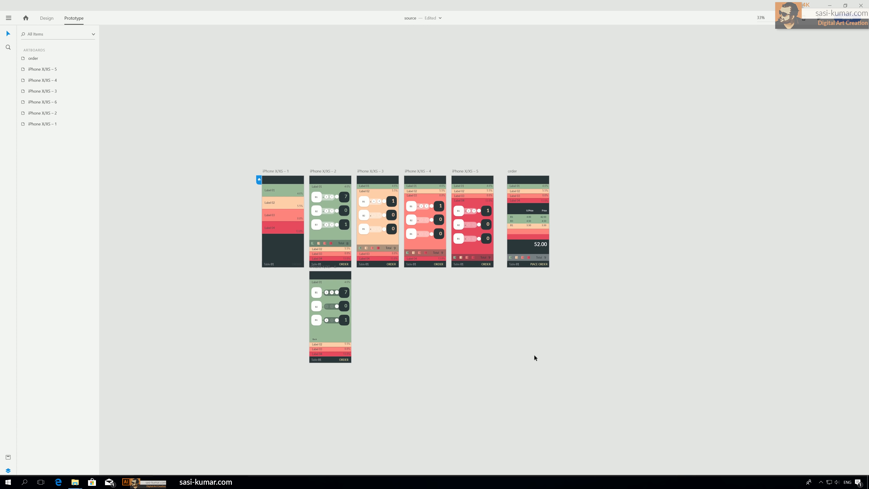
click(512, 171)
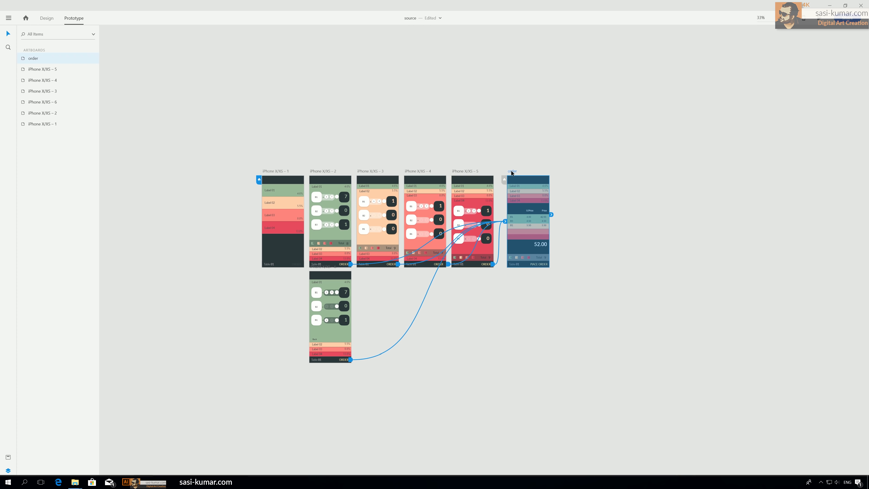
drag(512, 173, 512, 270)
click(624, 310)
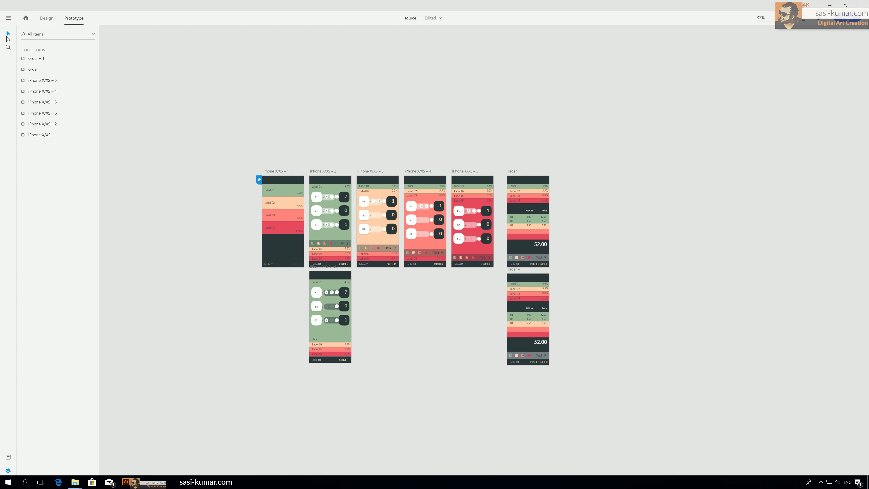
Step: Delete everything between the header and footer bars of the duplicated order artboard
drag(571, 352, 492, 283)
click(492, 282)
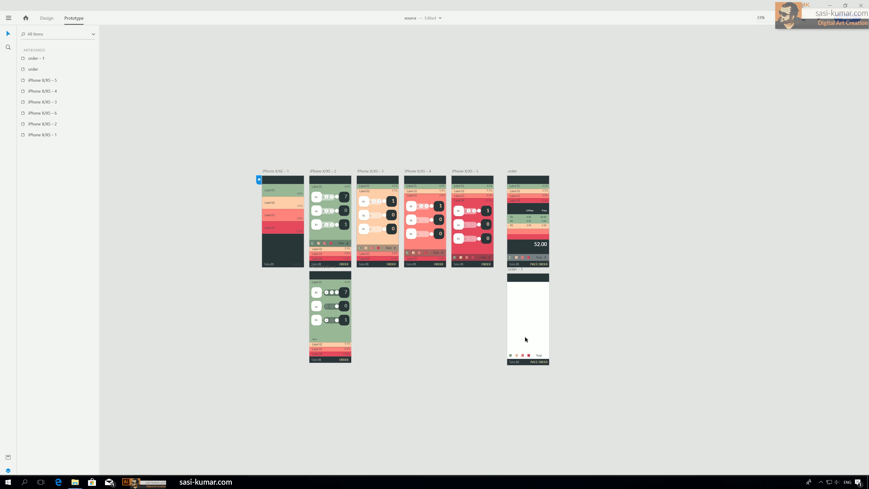
drag(556, 358, 504, 357)
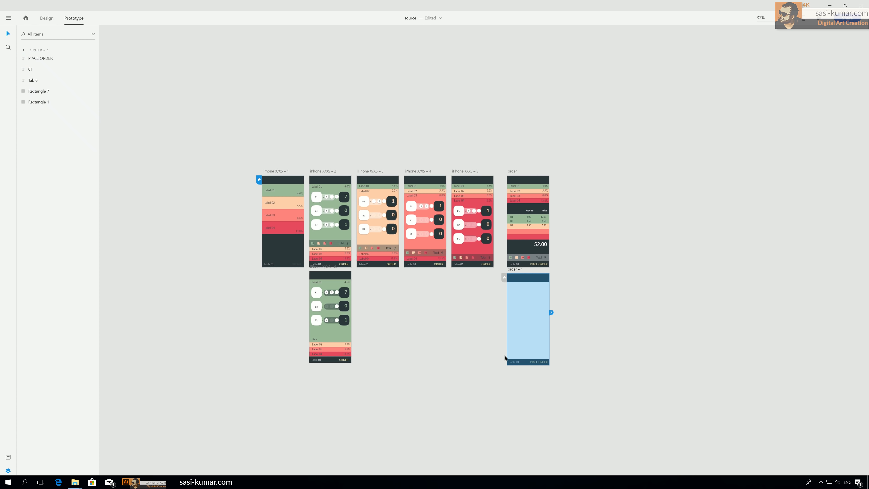
Step: Copy the order artboard's dark background rectangle into the order – 1 artboard and send it to the back
key(ctrl+plus)
key(ctrl+plus)
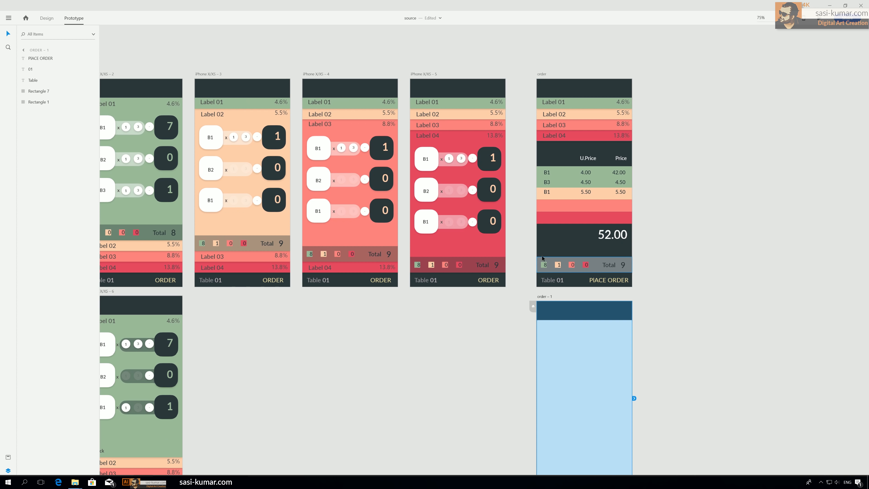
click(544, 248)
click(46, 17)
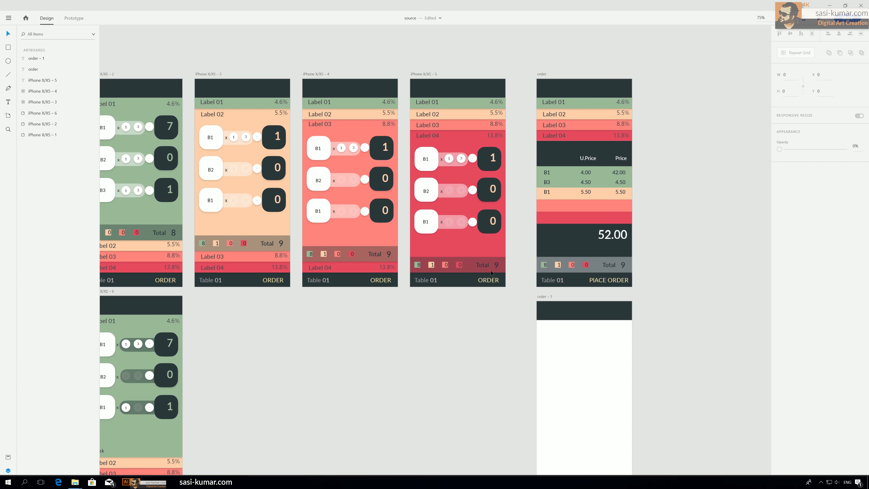
key(ctrl+c)
scroll(452, 327, down, 5)
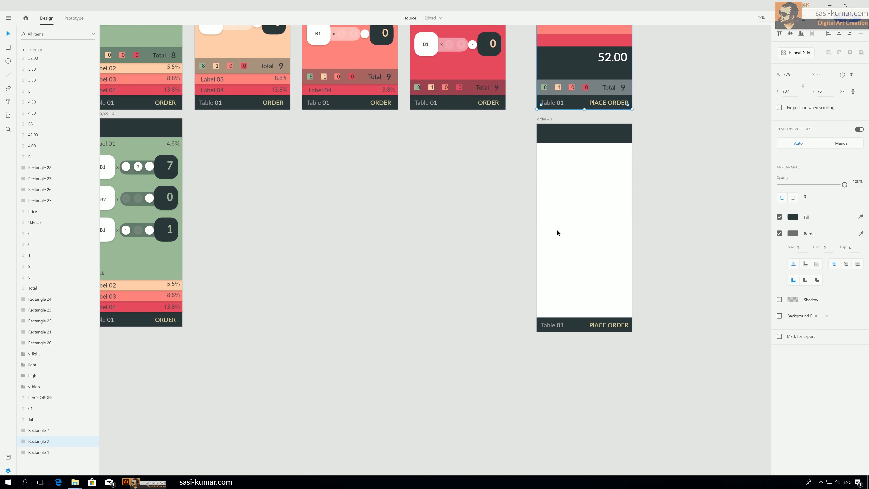
click(556, 230)
key(ctrl+v)
right_click(574, 225)
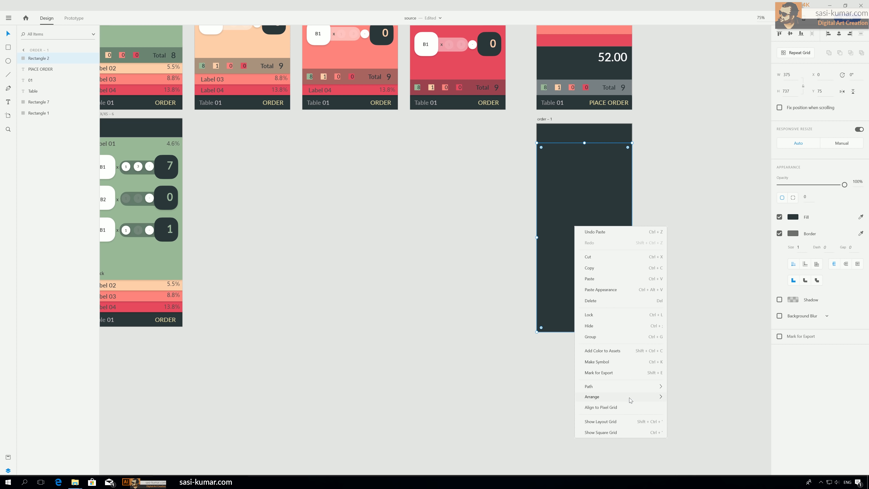
mouse_move(660, 397)
click(688, 429)
click(702, 344)
Step: Add a white text reading "ORDER Success Full" on the order – 1 artboard
scroll(650, 325, up, 1)
scroll(649, 325, right, 2)
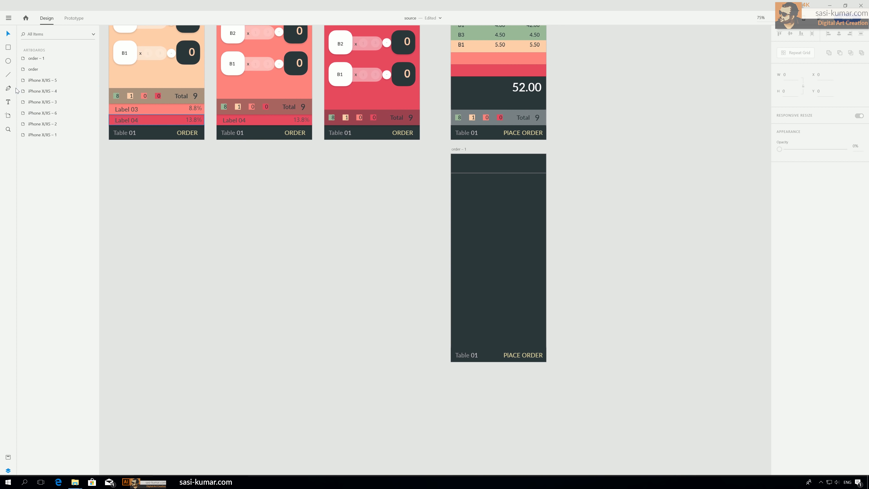
click(7, 102)
click(478, 227)
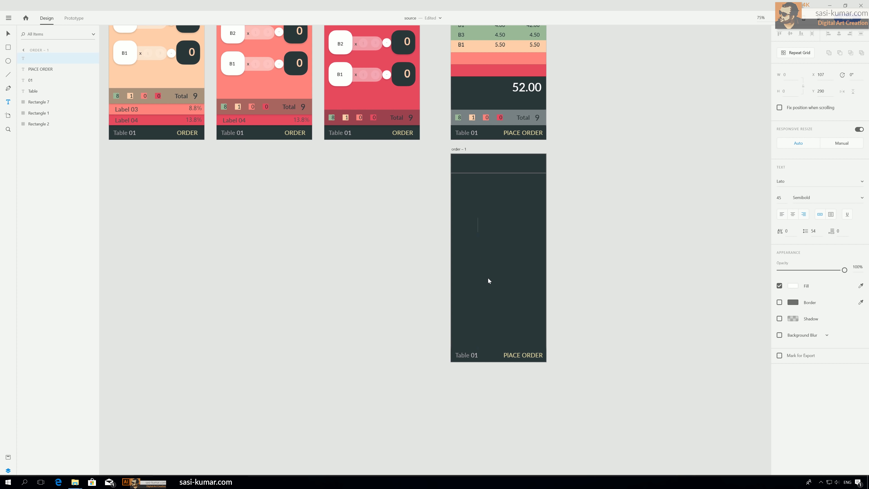
text(ORDER)
text( w)
key(BackSpace)
text(sUCCESS)
key(BackSpace)
key(BackSpace)
key(BackSpace)
key(BackSpace)
key(BackSpace)
key(BackSpace)
key(BackSpace)
key(BackSpace)
text(Success Full)
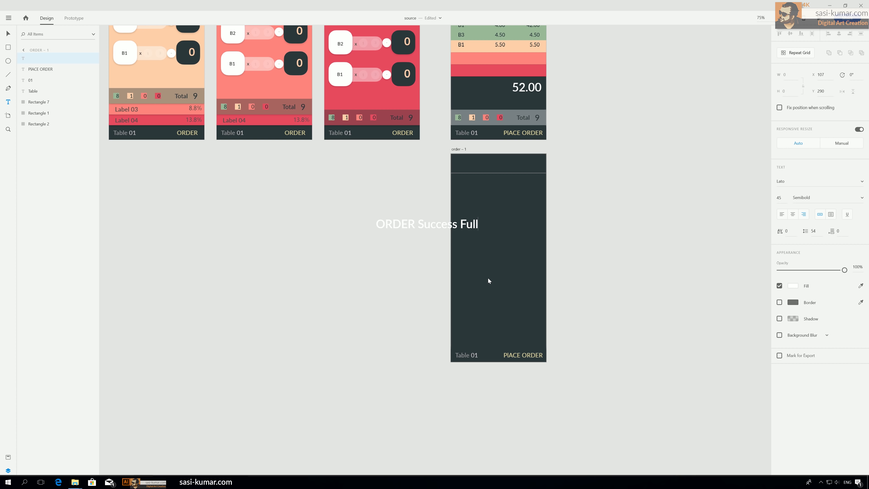
Step: Break the success message onto two lines after ORDER and centre it on the order – 1 artboard
click(10, 34)
drag(444, 223, 518, 230)
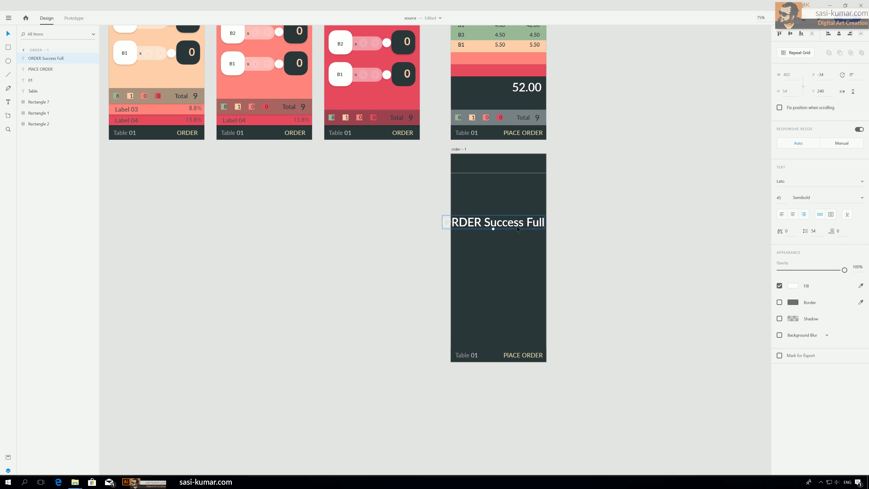
double_click(488, 223)
click(485, 222)
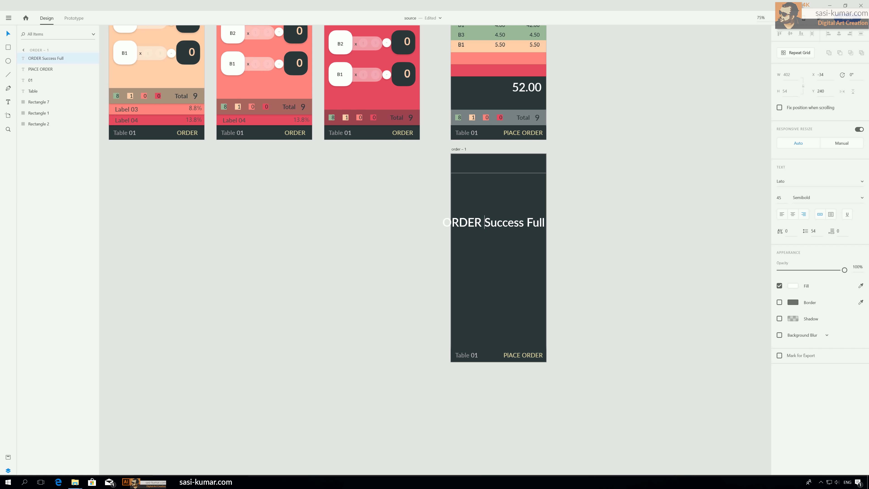
key(Return)
click(8, 35)
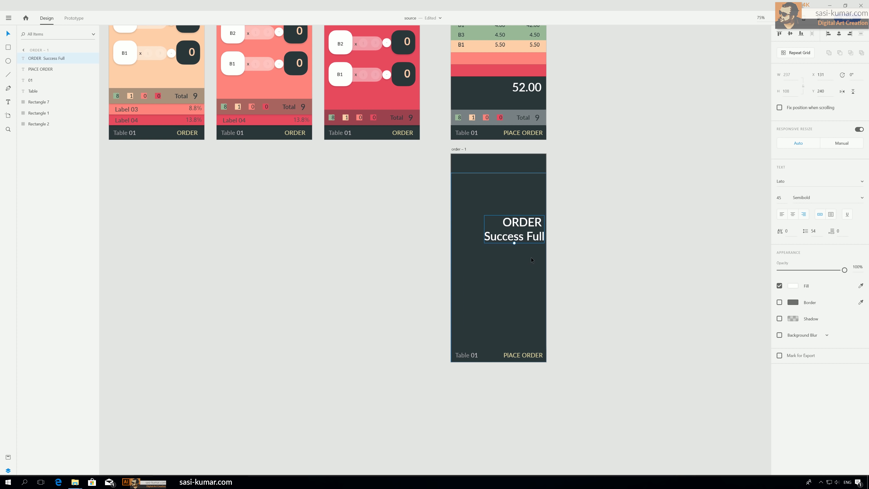
drag(529, 223, 503, 244)
key(ctrl+shift+c)
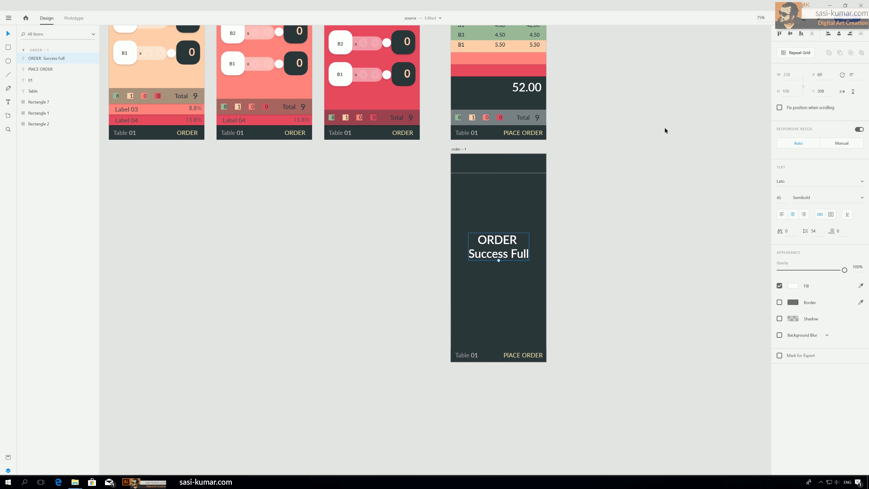
Step: Fill the success message with the light green sampled from the item rows on the order artboard
click(860, 285)
click(522, 37)
click(640, 228)
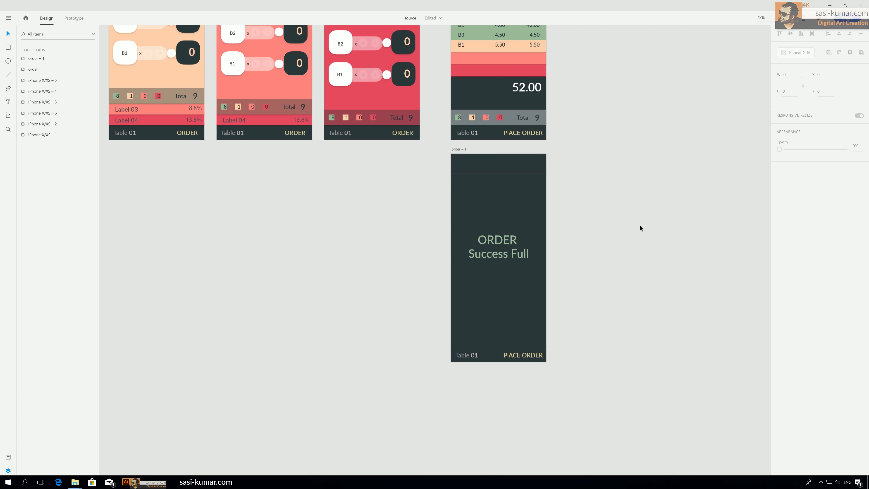
Step: Replace the footer text PIACE ORDER on the order – 1 artboard with OK
key(ctrl+minus)
key(ctrl+minus)
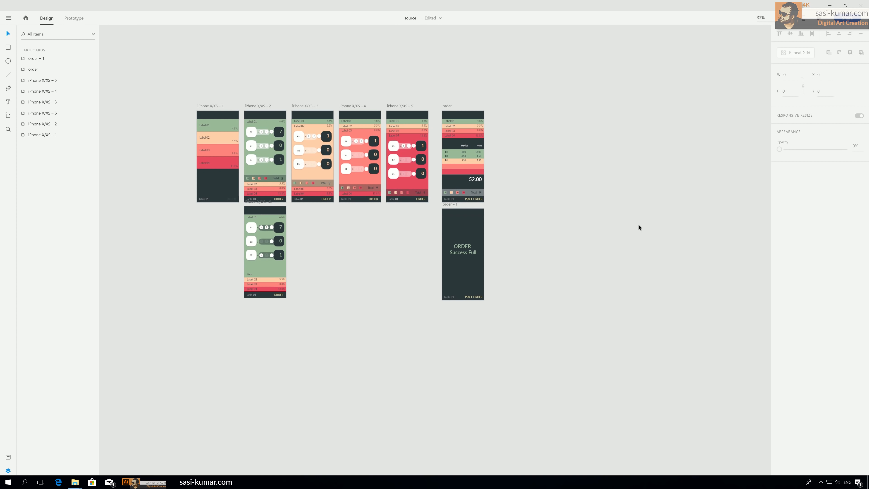
drag(324, 243, 330, 269)
key(ctrl+plus)
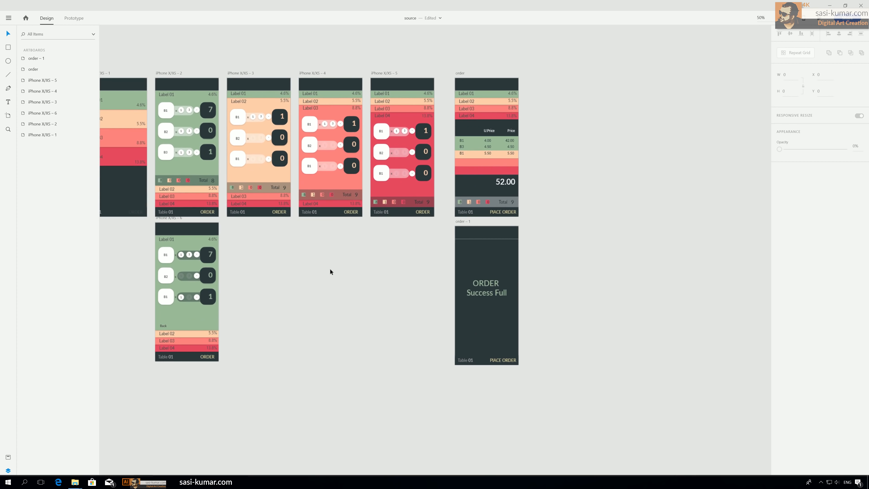
click(500, 362)
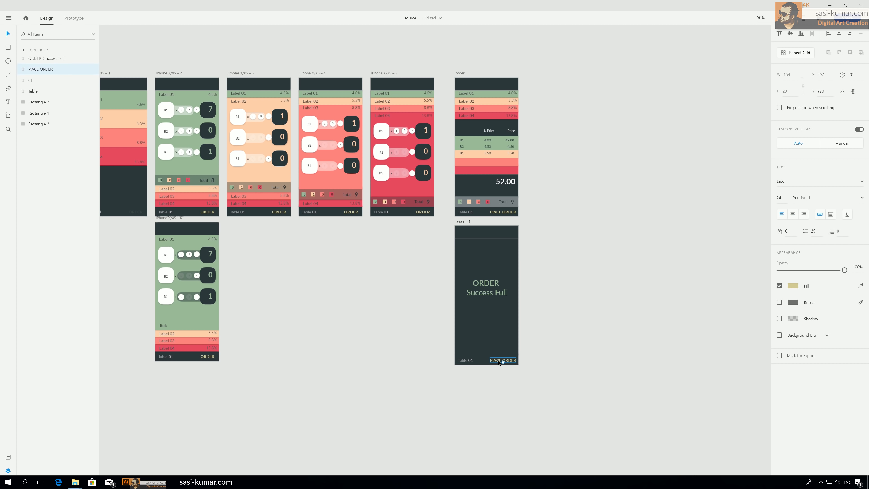
double_click(501, 361)
double_click(500, 360)
key(ctrl+a)
text(o)
text(OK)
Step: Delete the Table and 01 footer texts on the order – 1 artboard and centre OK horizontally
click(463, 362)
key(Delete)
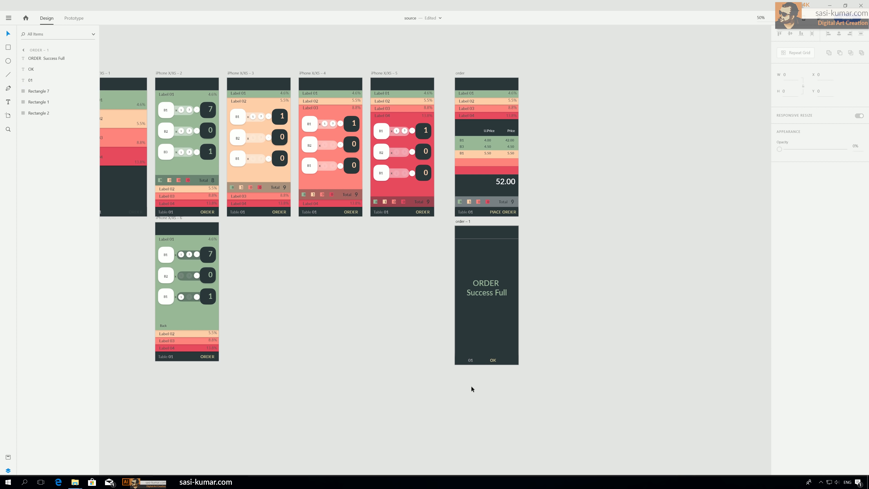
click(470, 360)
key(Delete)
drag(525, 402, 431, 235)
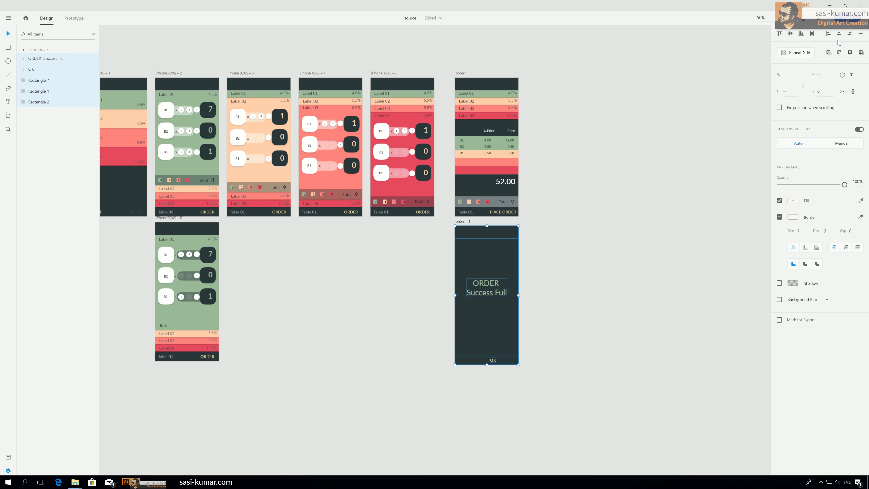
click(606, 229)
scroll(620, 260, left, 3)
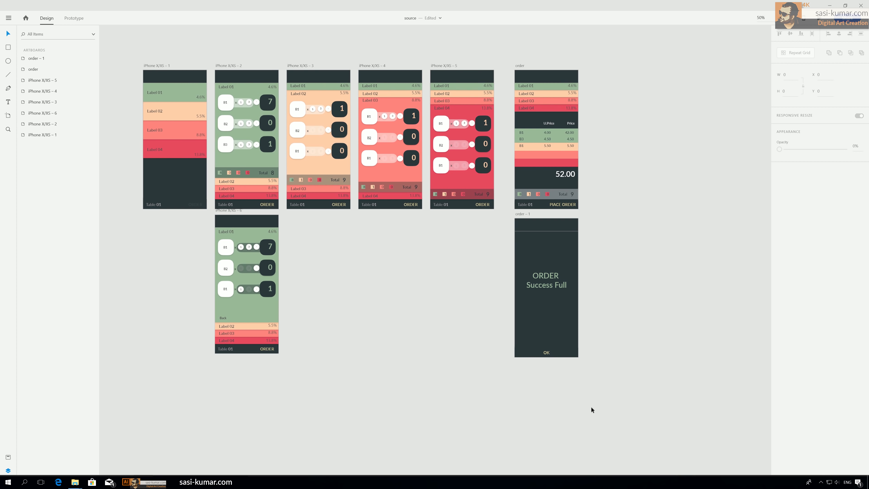
Step: Duplicate the order – 1 artboard beneath the iPhone X/XS – 5 artboard and delete the success message from the copy
click(546, 353)
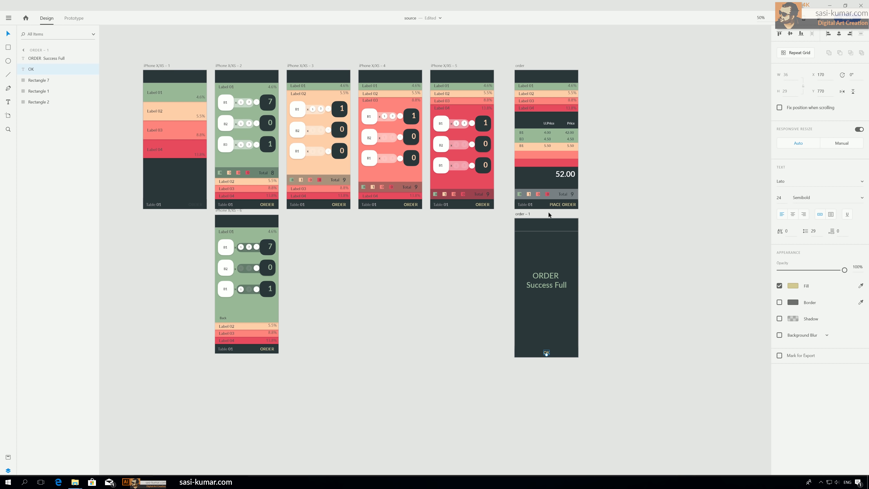
click(529, 214)
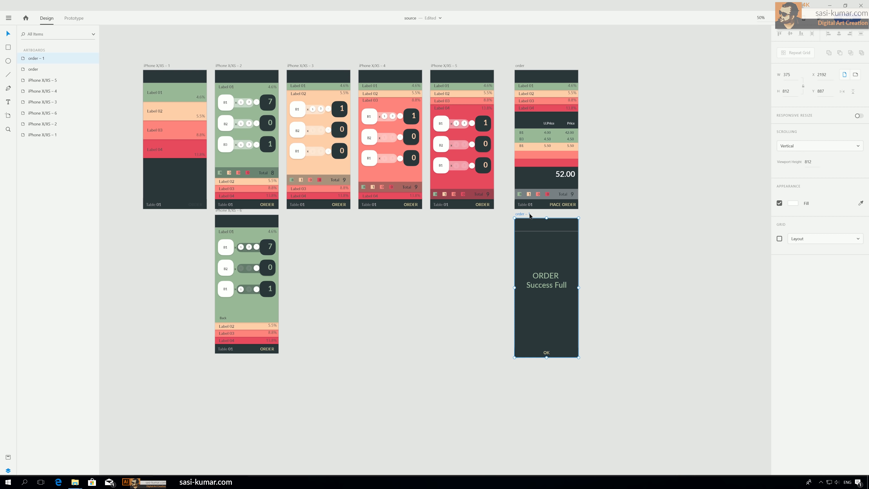
drag(529, 215, 444, 220)
click(392, 303)
click(468, 292)
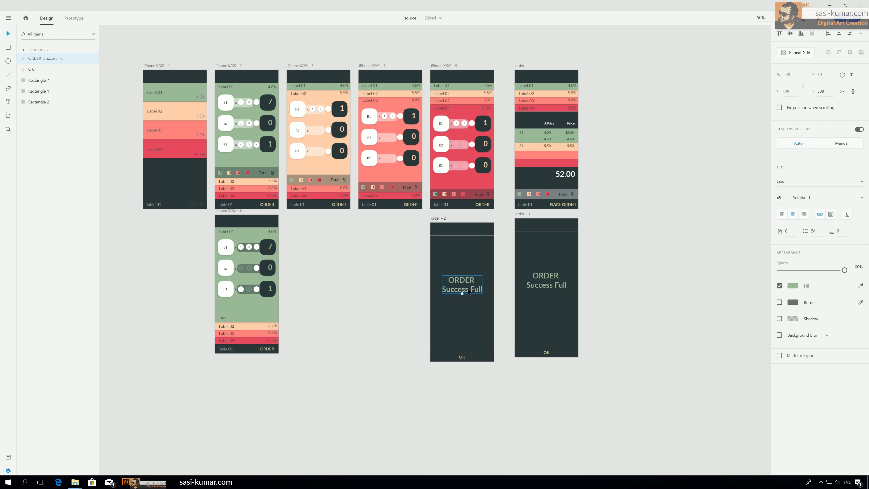
key(Delete)
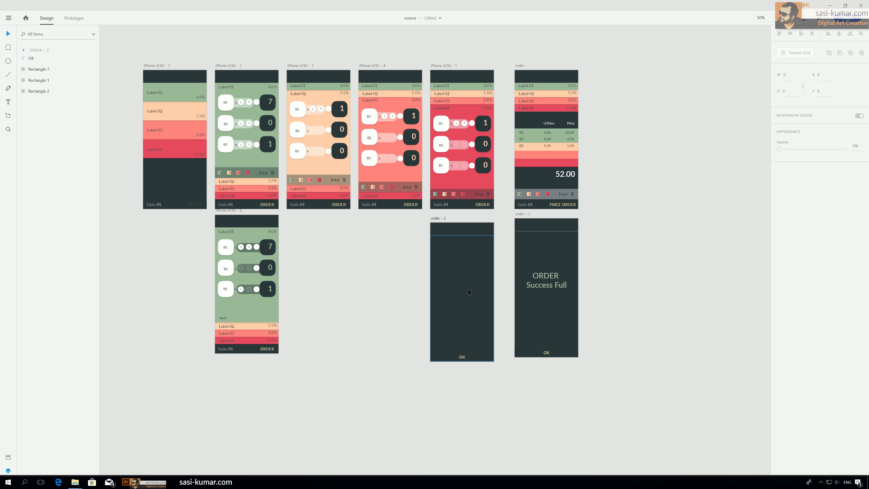
Step: Change the OK text on the order – 2 artboard to "Choose Tabel"
click(462, 357)
double_click(461, 357)
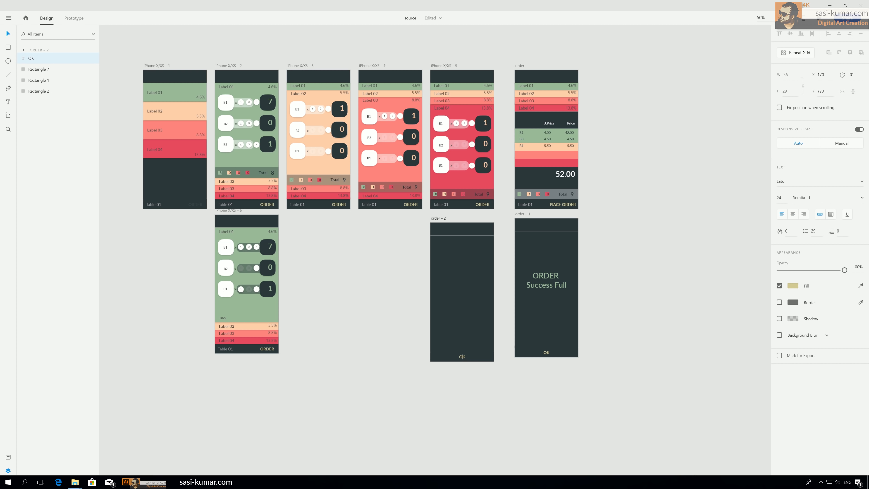
double_click(462, 356)
text(Choose Tabel)
key(Escape)
click(482, 371)
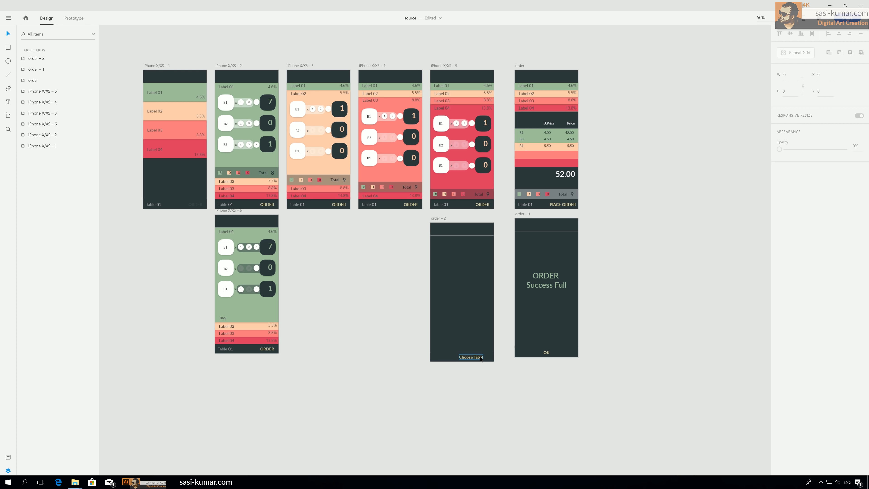
Step: Move the Choose Tabel text just below the header line of the order – 2 artboard and centre it horizontally
drag(481, 358, 470, 239)
click(402, 294)
drag(475, 378, 456, 234)
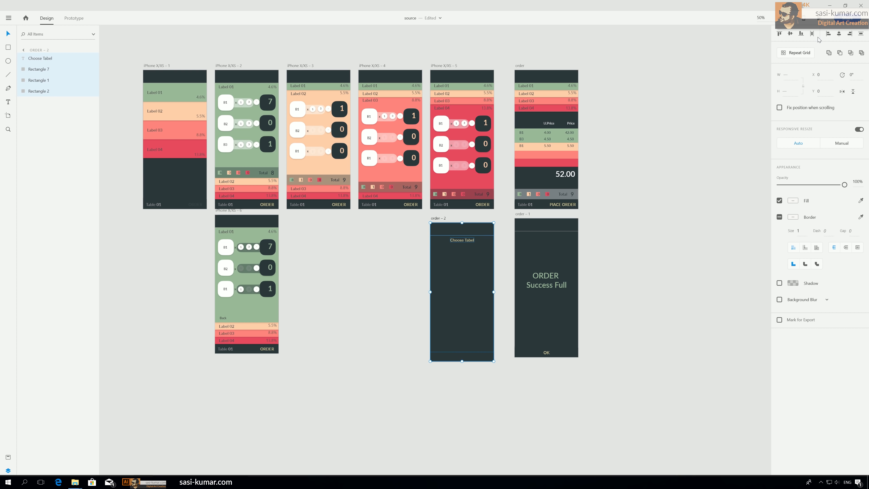
click(838, 35)
click(654, 327)
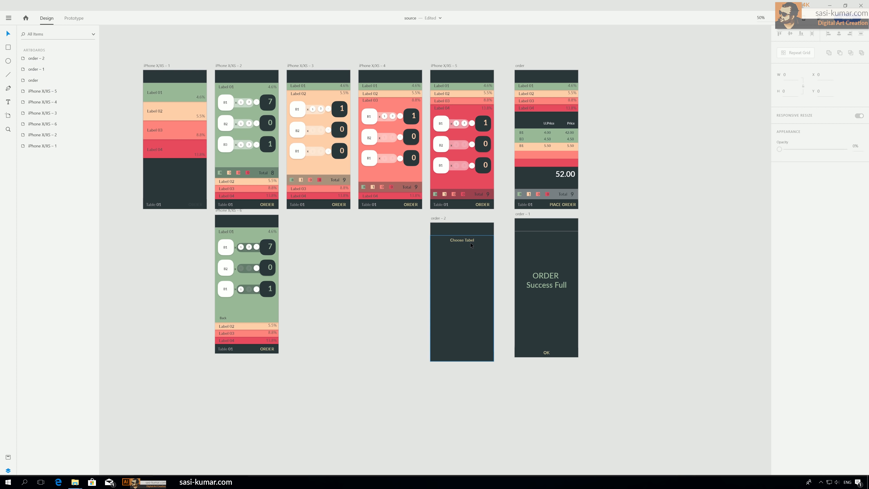
Step: Copy the white B1 tile from the iPhone X/XS – 4 artboard to order – 2 and duplicate it into a row of three
click(299, 110)
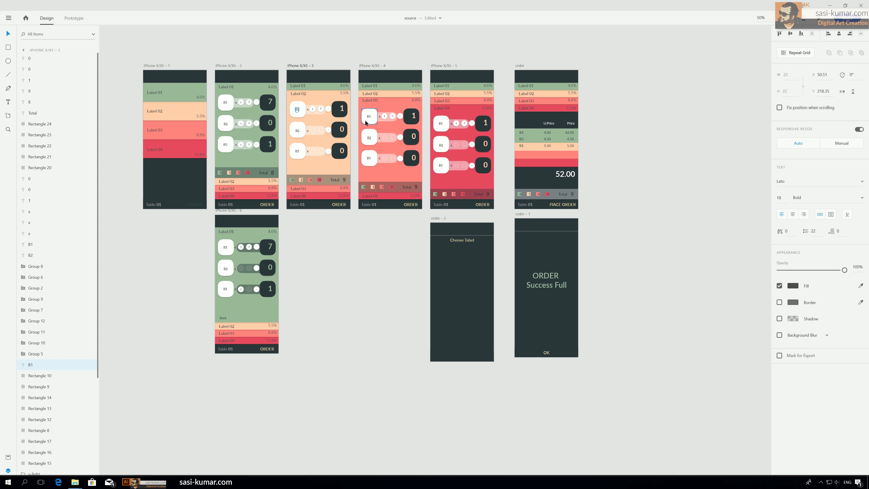
drag(365, 119, 371, 123)
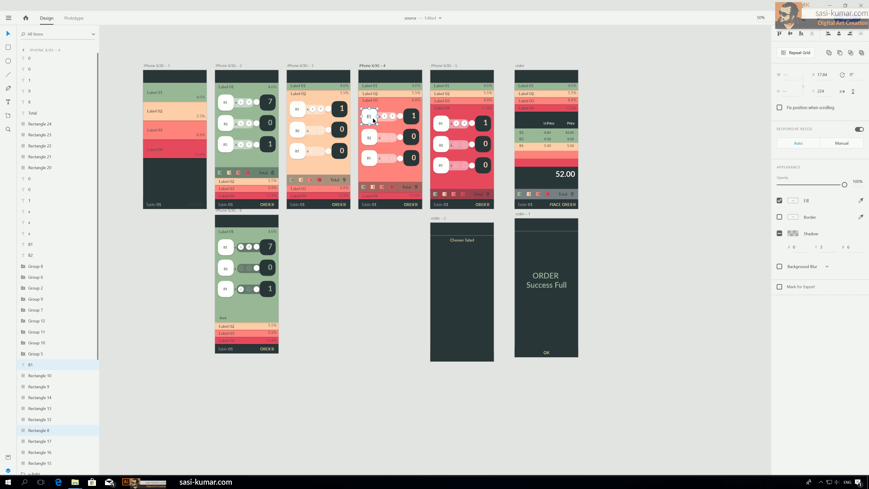
click(379, 305)
click(453, 297)
key(ctrl+v)
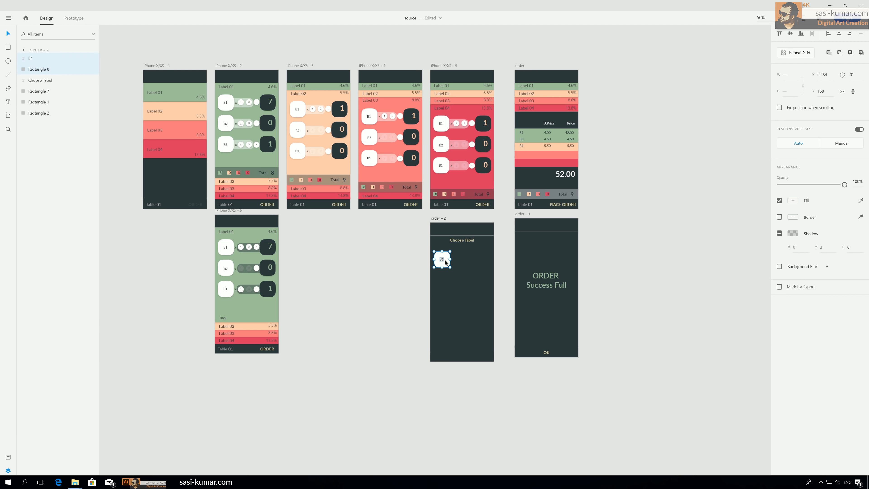
drag(445, 259, 482, 262)
Step: Relabel the three tiles in the order – 2 row as 1, 2 and 3
double_click(441, 259)
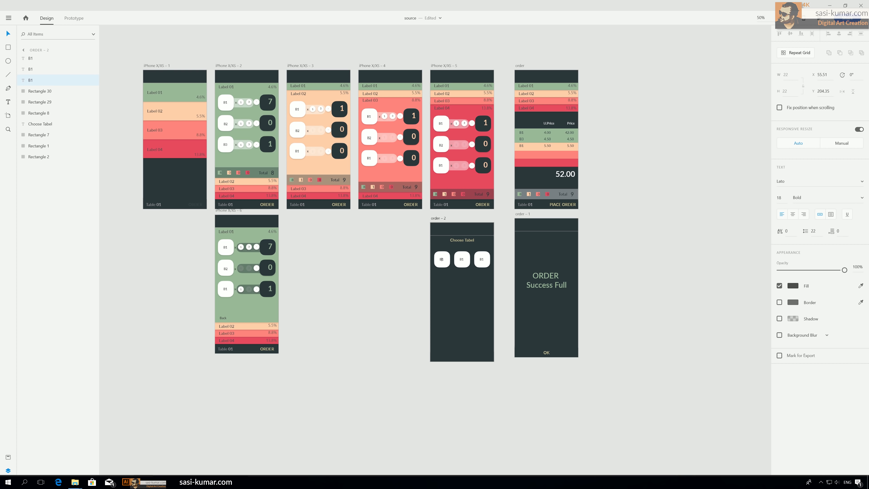
text(1)
double_click(461, 259)
double_click(462, 260)
key(ctrl+a)
text(2)
double_click(482, 259)
key(ctrl+a)
text(3)
Step: Duplicate the row of numbered tiles downwards to fill the order – 2 artboard with five rows
drag(414, 249, 462, 279)
drag(463, 279, 463, 298)
drag(462, 299, 463, 337)
click(406, 294)
key(ctrl+plus)
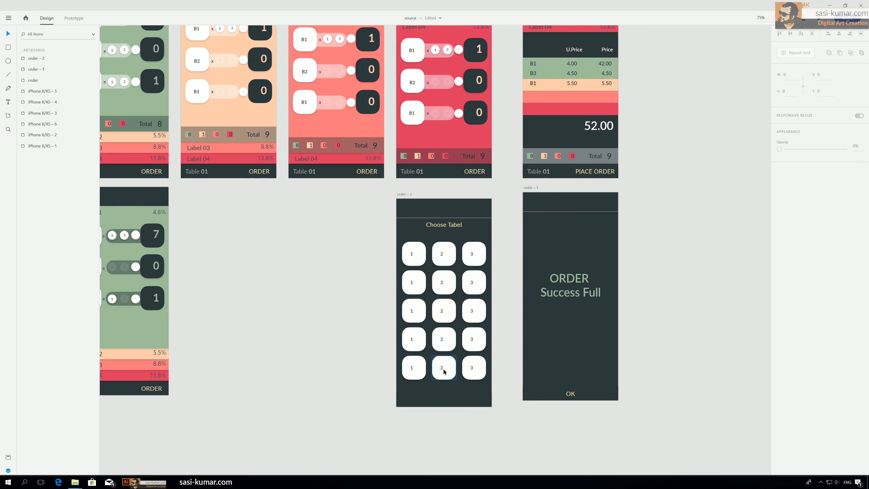
Step: Delete the middle-column tiles and their numbers from the bottom two rows of the table grid
click(444, 373)
key(Delete)
click(441, 367)
key(Delete)
click(442, 339)
key(Delete)
Step: Draw a white rectangle about 141 × 46 at the bottom edge of the order – 2 artboard and centre it horizontally
key(r)
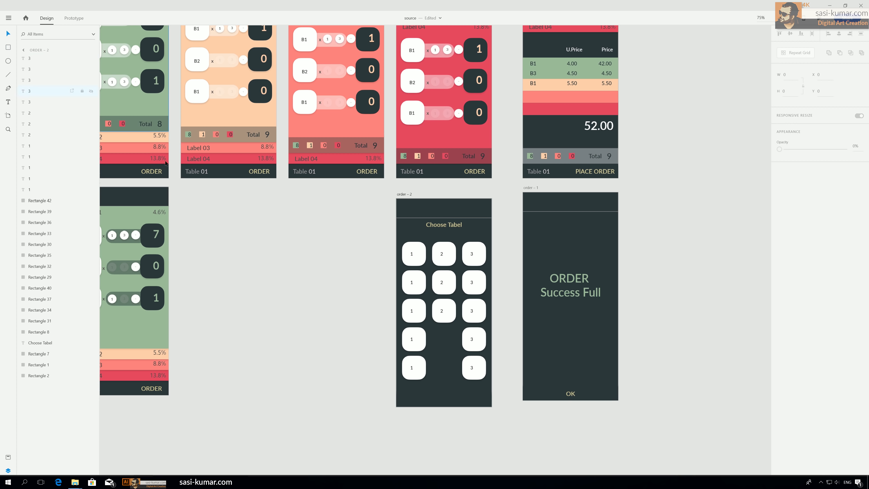
mouse_move(429, 394)
mouse_down()
mouse_move(441, 406)
mouse_move(465, 406)
mouse_up()
key(v)
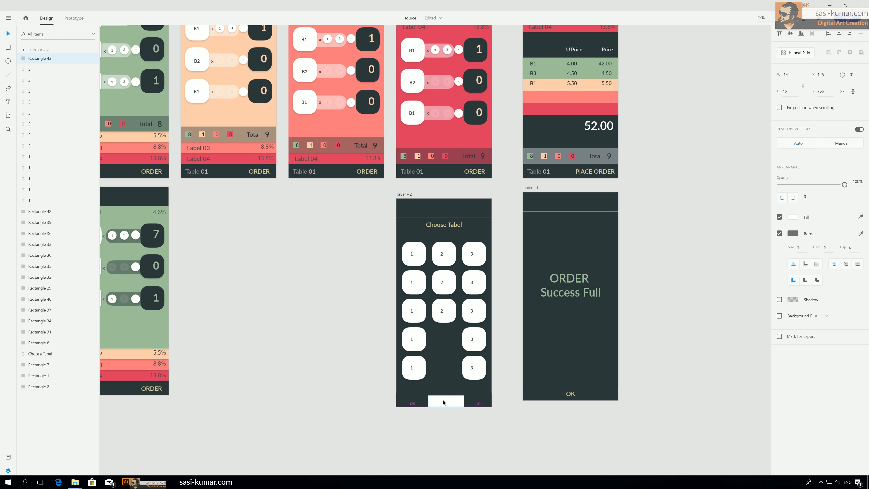
click(838, 34)
click(519, 450)
Step: Create the text "Kitchen" and place it on the white rectangle at the bottom of order – 2
key(t)
click(376, 409)
text(Kitchen)
key(Escape)
drag(385, 408, 442, 407)
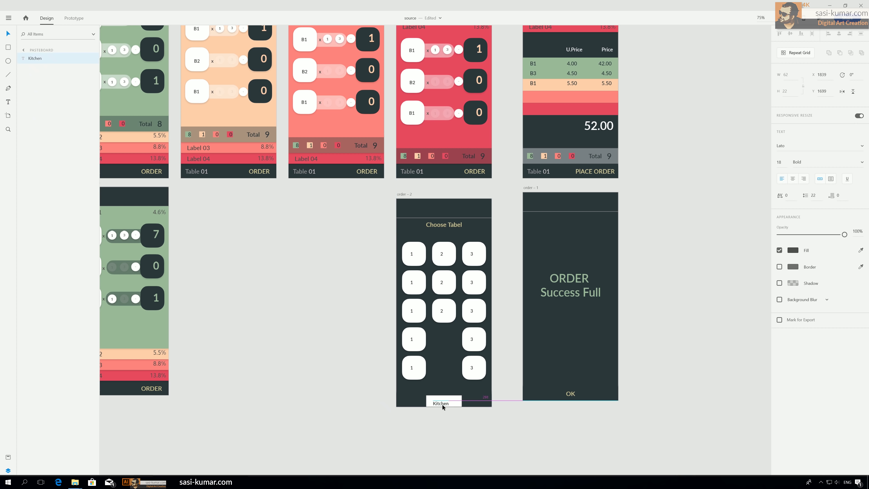
Step: Draw a narrow vertical white rectangle at the right edge of the order – 2 artboard, near the top tile row
click(315, 257)
drag(315, 258, 314, 265)
key(r)
mouse_move(481, 226)
mouse_down()
mouse_move(490, 241)
mouse_move(487, 274)
mouse_up()
key(v)
click(495, 243)
click(487, 237)
click(500, 313)
Step: Delete the number 3 tile from the top row and line up the narrow edge rectangle with that row
click(470, 262)
key(Delete)
click(469, 265)
key(Delete)
click(488, 238)
drag(487, 226, 440, 172)
click(508, 250)
Step: Renumber the tiles in the second row of the table grid as 3, 4 and 5
key(ctrl+plus)
key(ctrl+plus)
key(ctrl+plus)
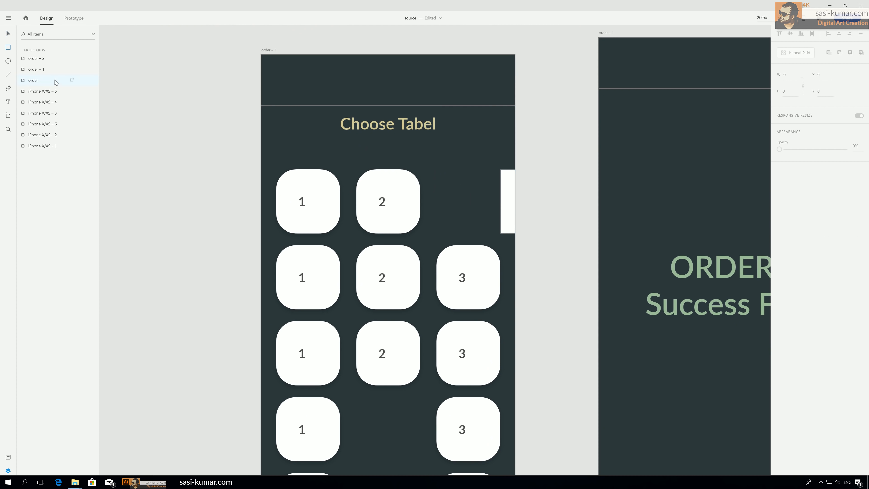
key(ctrl+minus)
key(ctrl+minus)
key(ctrl+minus)
double_click(384, 262)
text(3)
key(Escape)
double_click(415, 263)
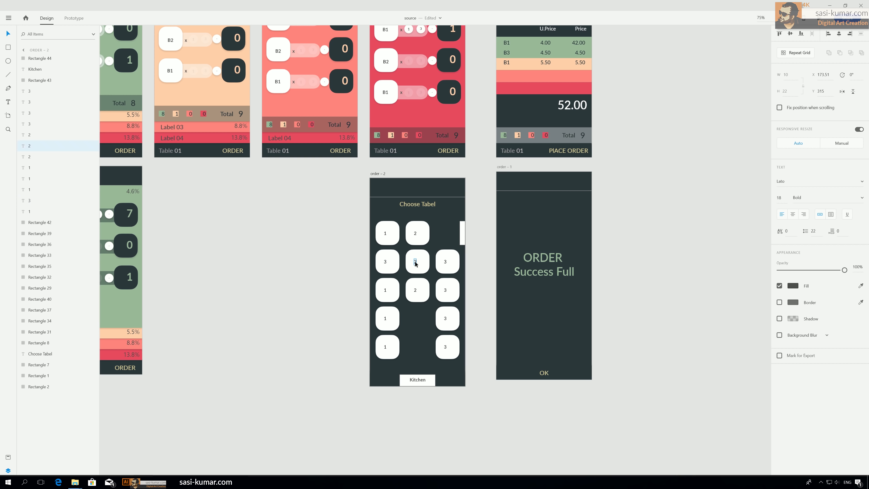
text(4)
key(Escape)
double_click(445, 262)
text(5)
key(Escape)
Step: Renumber the tiles in the third row of the table grid as 6, 7 and 8
click(320, 273)
double_click(385, 290)
text(6)
key(Escape)
double_click(415, 290)
text(7)
key(Escape)
double_click(445, 290)
text(8)
key(Escape)
Step: Renumber the tiles in the last two rows of the table grid as 9, 10, 11 and 12
double_click(385, 318)
text(9)
key(Escape)
double_click(445, 319)
text(10)
key(Escape)
double_click(385, 347)
text(11)
key(Escape)
double_click(445, 347)
text(12)
key(Escape)
click(233, 235)
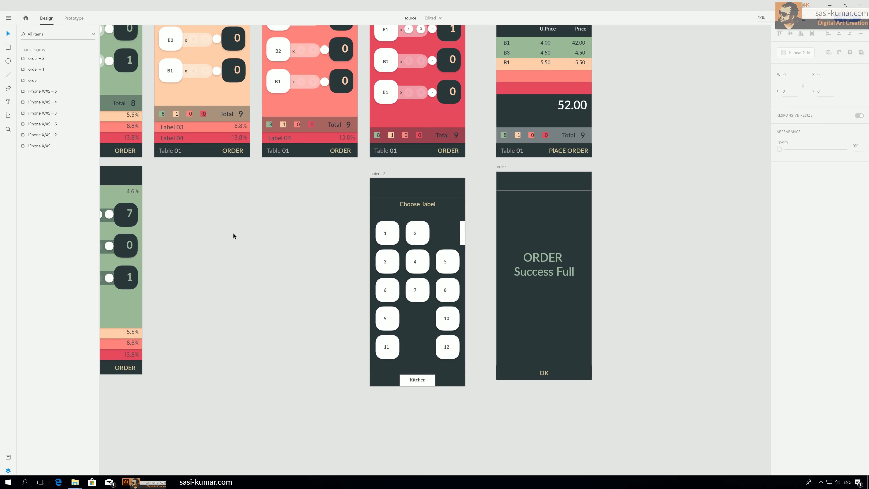
key(ctrl+minus)
key(ctrl+minus)
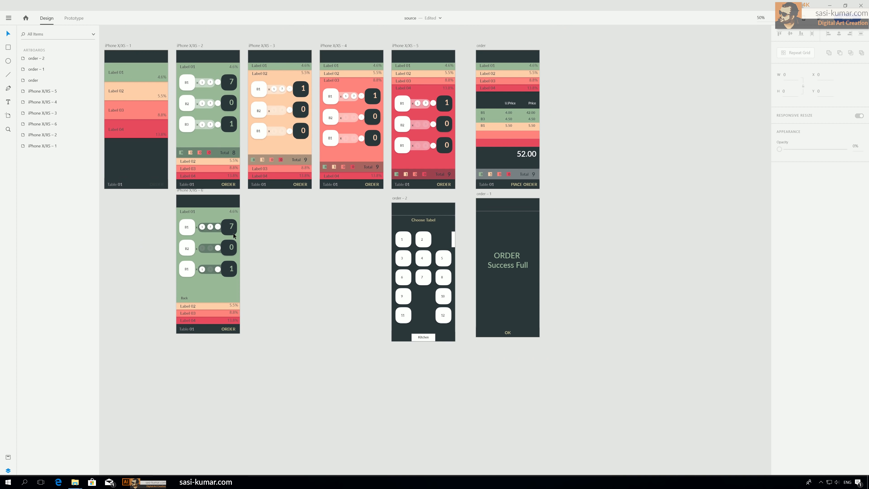
drag(349, 293, 383, 320)
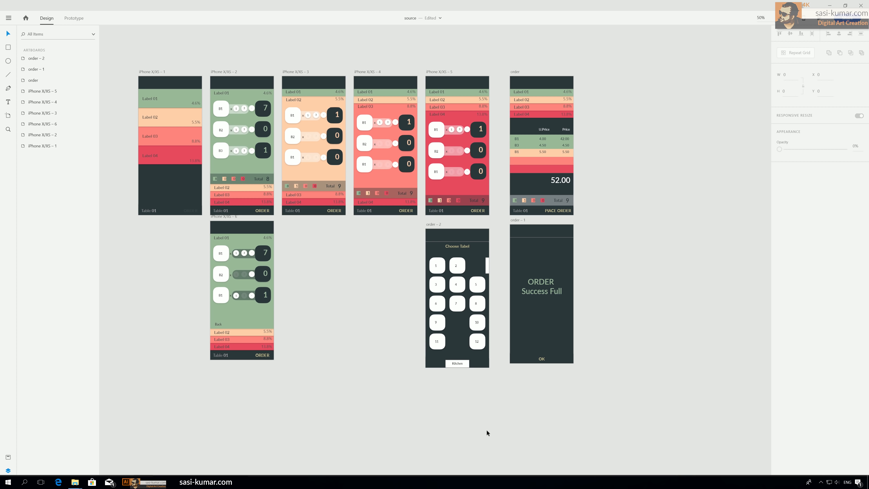
Step: Link the number 1 table tile to the iPhone X/XS – 1 artboard with a Tap-triggered Auto-Animate transition
click(431, 269)
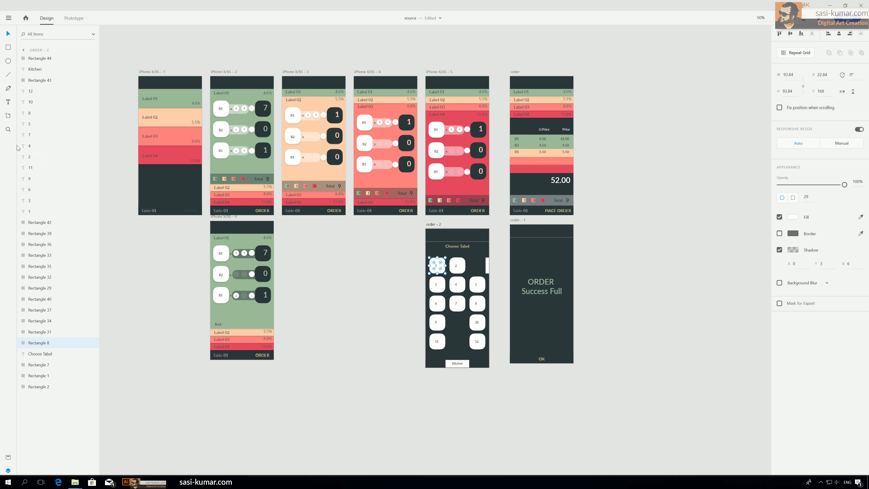
click(74, 18)
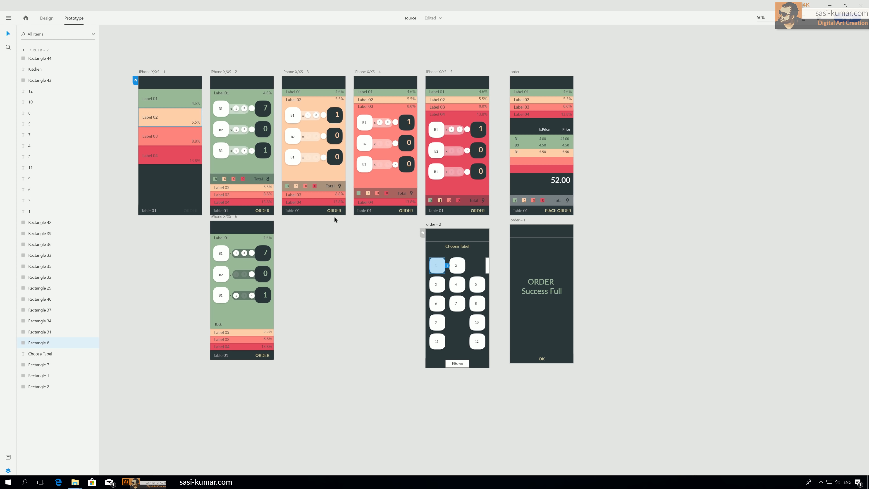
drag(318, 271, 182, 207)
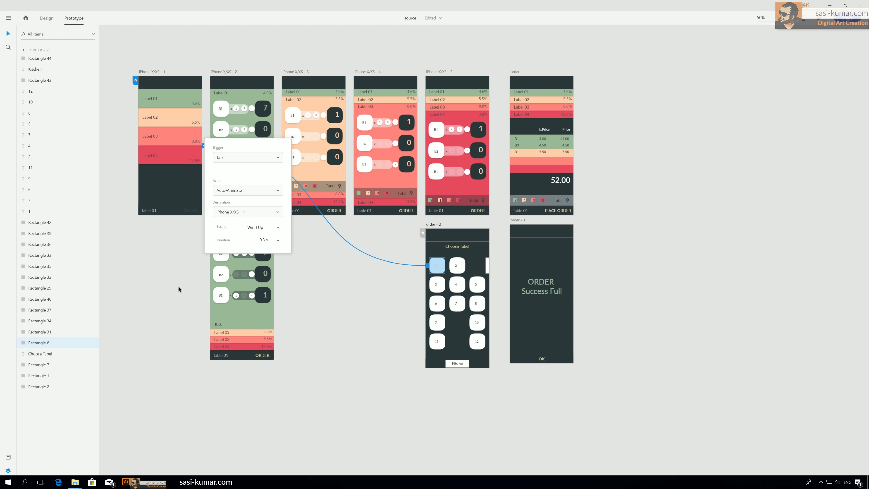
click(178, 286)
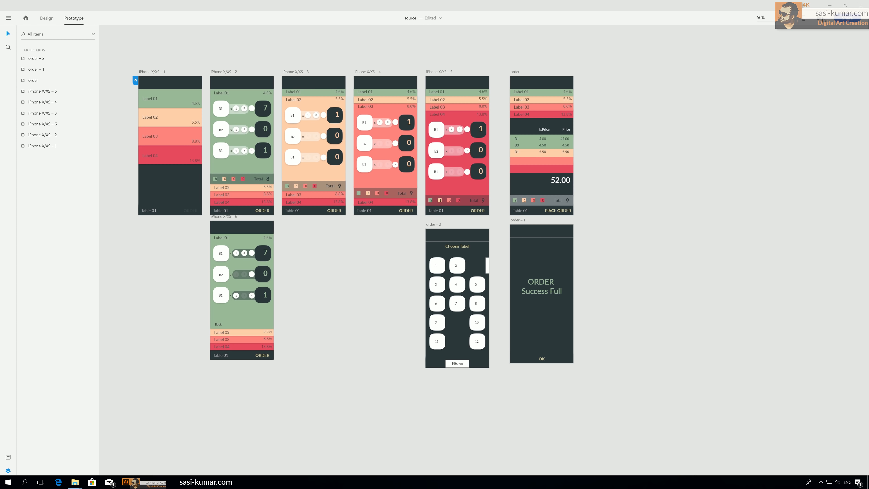
Step: Make the order – 2 table selection artboard the prototype's home screen
key(ctrl+Return)
click(247, 47)
click(437, 243)
click(421, 234)
click(353, 346)
Step: Preview the prototype from table 1 through Label 01 and Label 02 to the order summary
key(ctrl+Return)
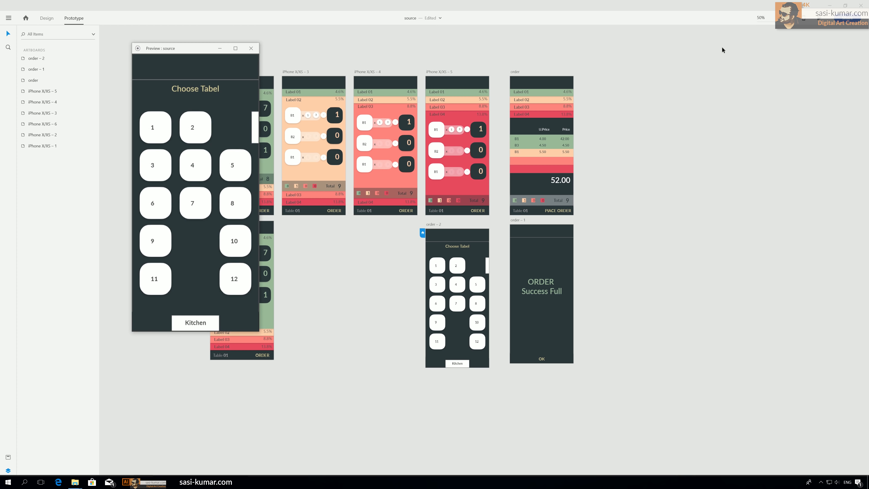
drag(203, 51, 221, 48)
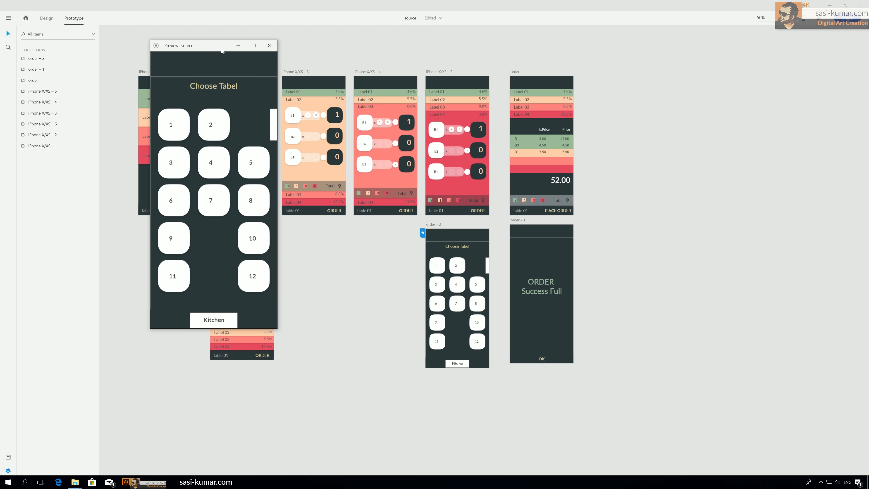
click(179, 124)
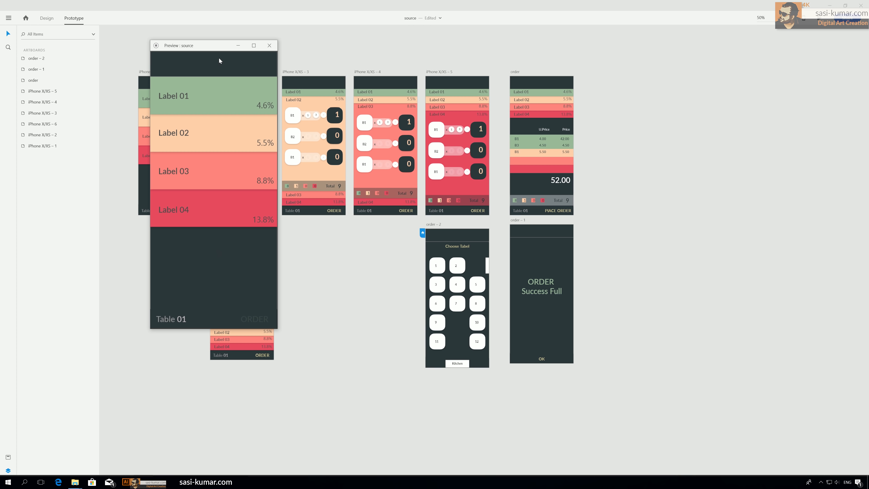
drag(216, 48, 231, 45)
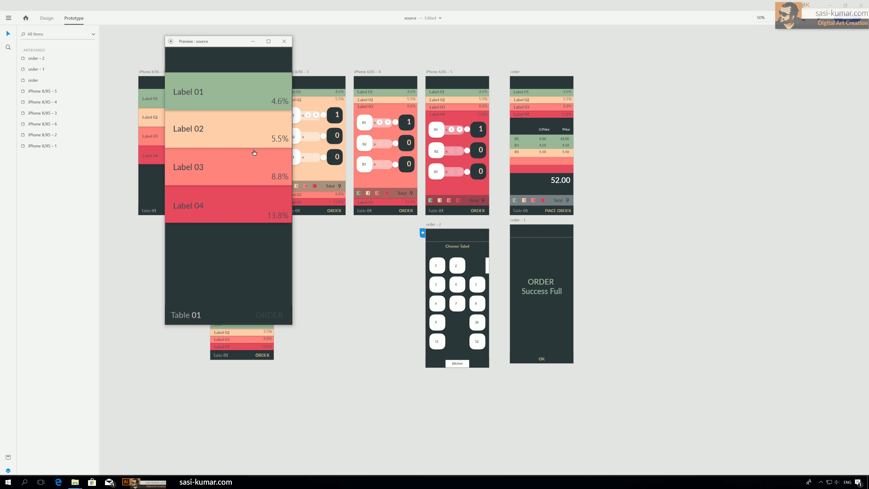
click(229, 91)
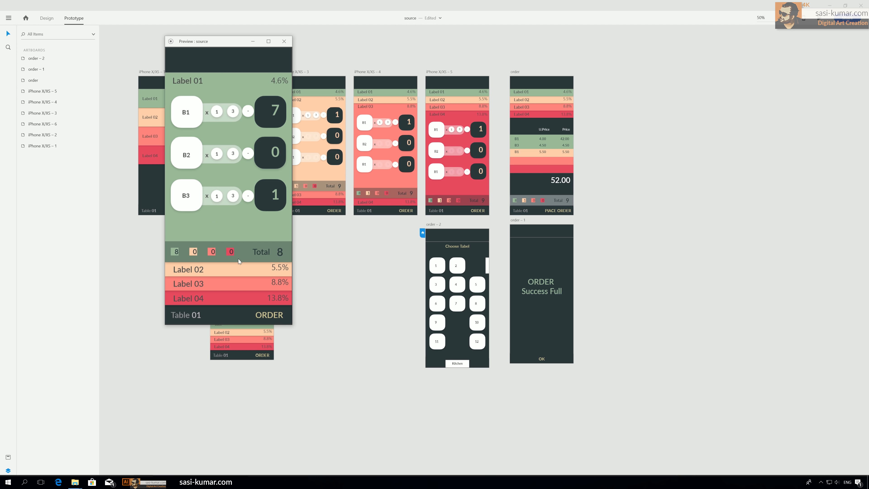
click(208, 271)
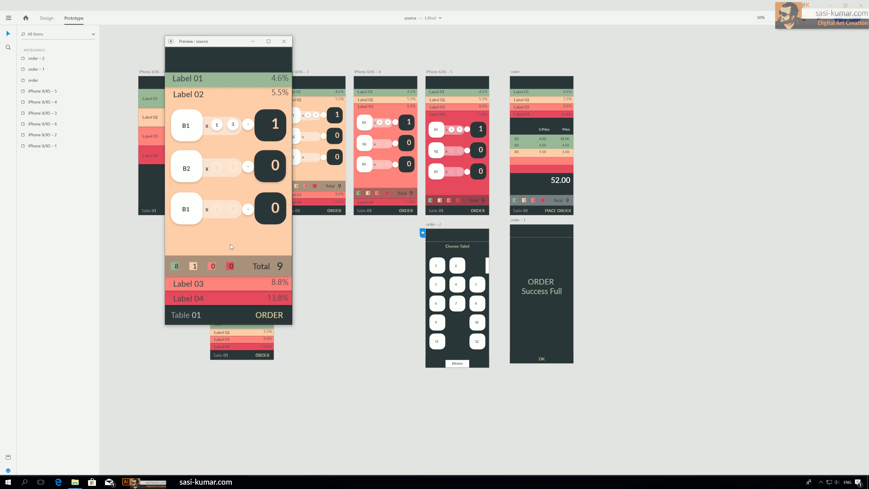
click(275, 317)
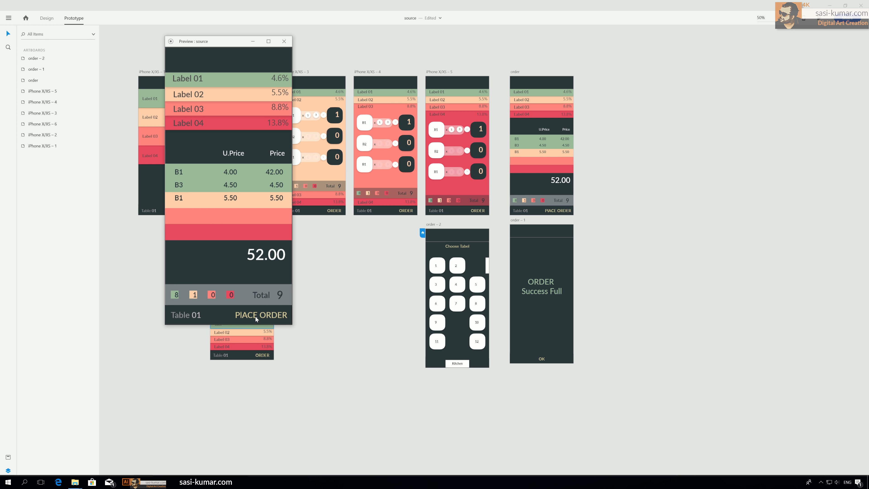
click(284, 41)
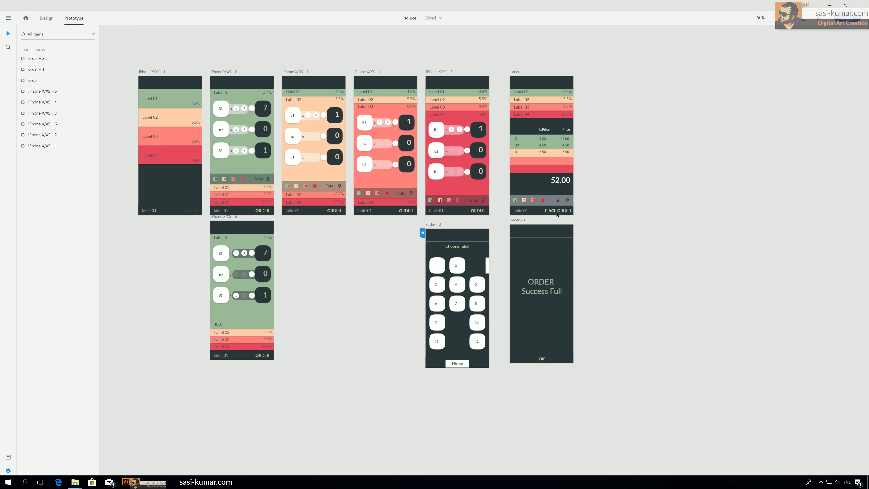
Step: Link the PIACE ORDER text to the order – 1 artboard with a Tap-triggered Auto-Animate transition and test it in the preview
click(570, 211)
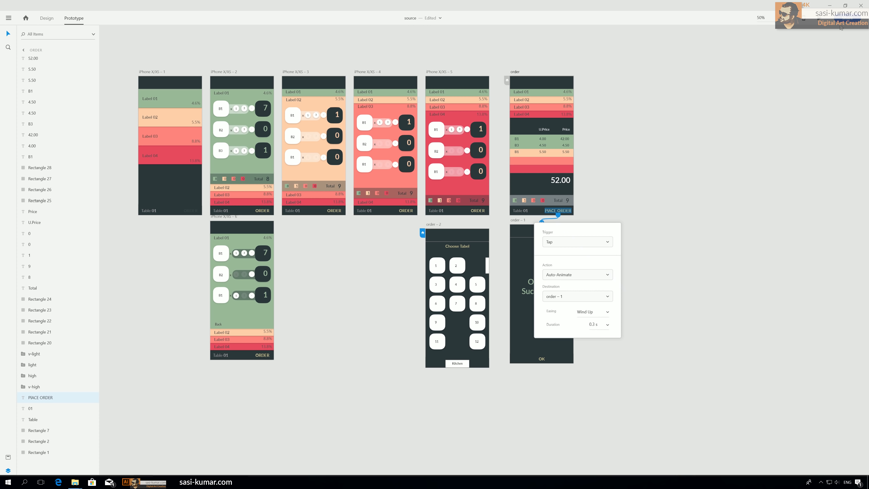
click(820, 19)
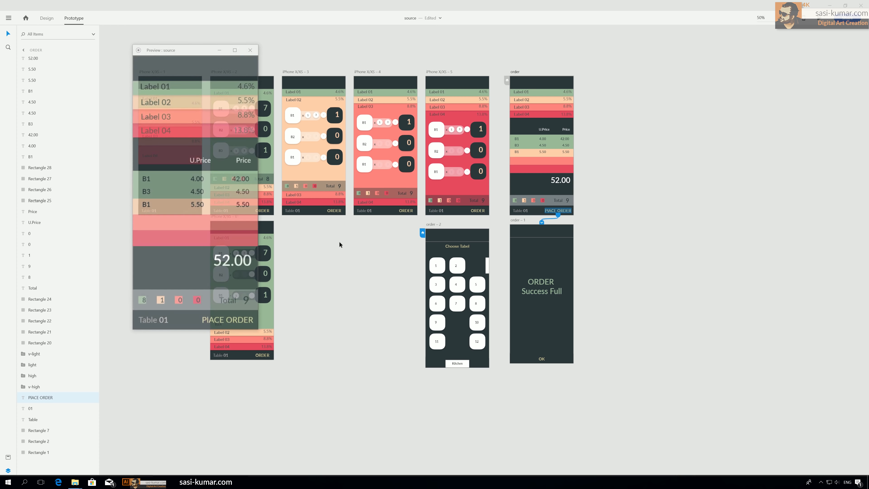
click(232, 325)
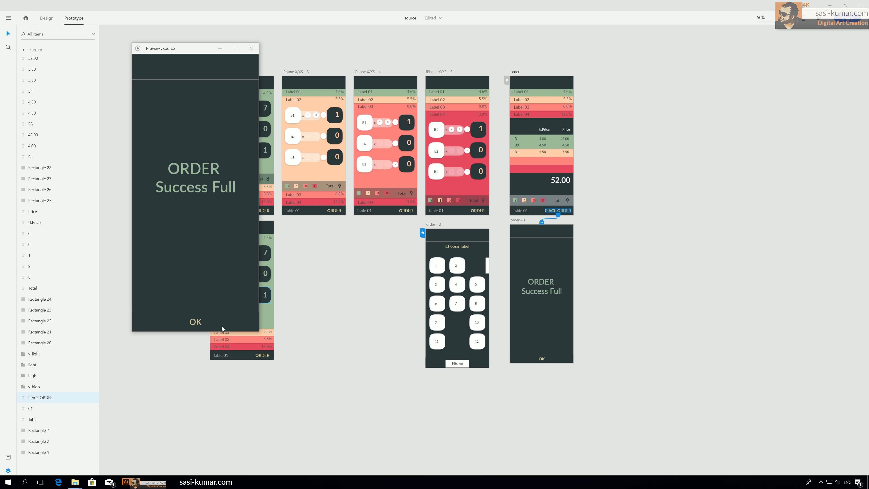
click(251, 48)
Step: Link the OK text on the success screen to the order – 2 artboard with a Tap-triggered Auto-Animate transition
click(541, 358)
drag(546, 359, 437, 346)
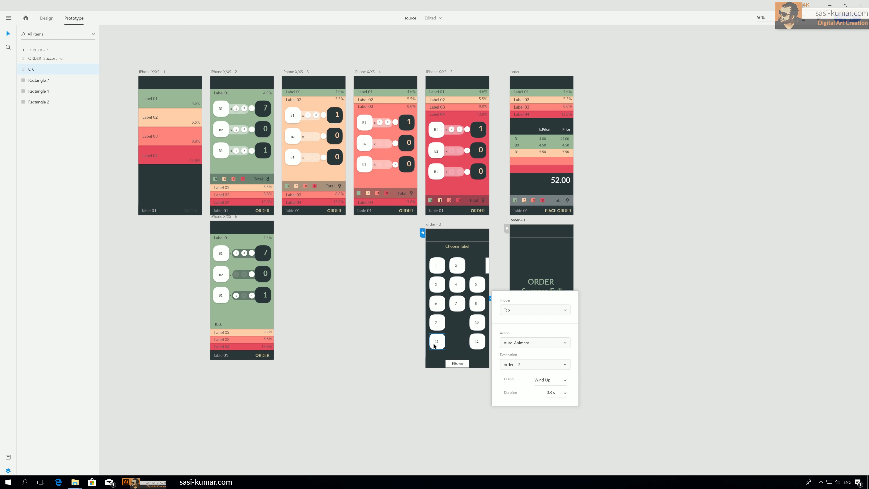
click(706, 146)
click(705, 146)
Step: Preview the whole ordering flow from choosing table 1 through placing the order and back to table selection
click(819, 18)
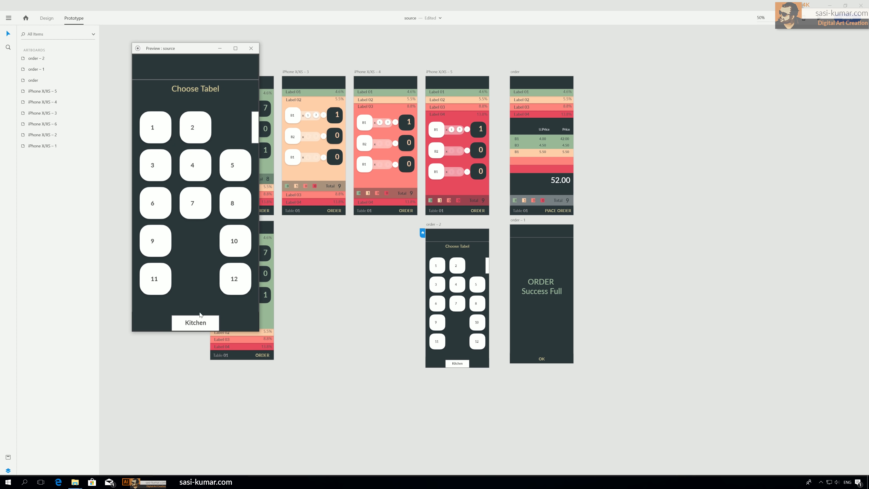
click(158, 127)
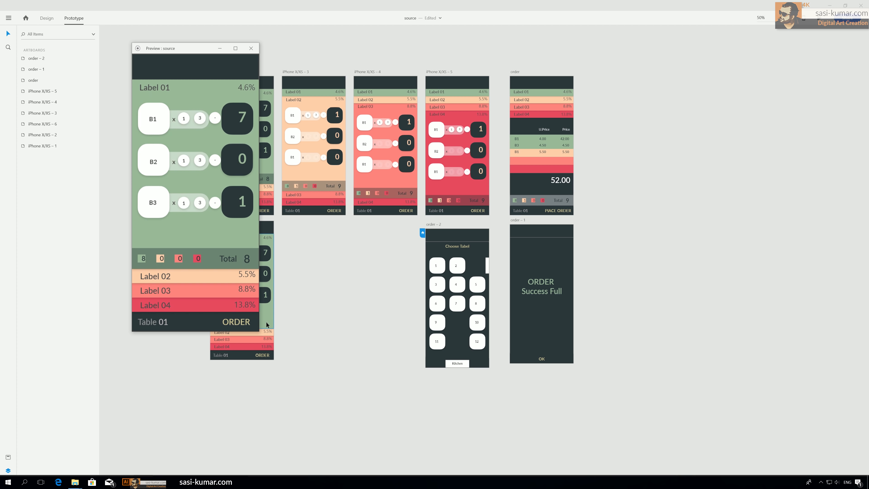
click(244, 322)
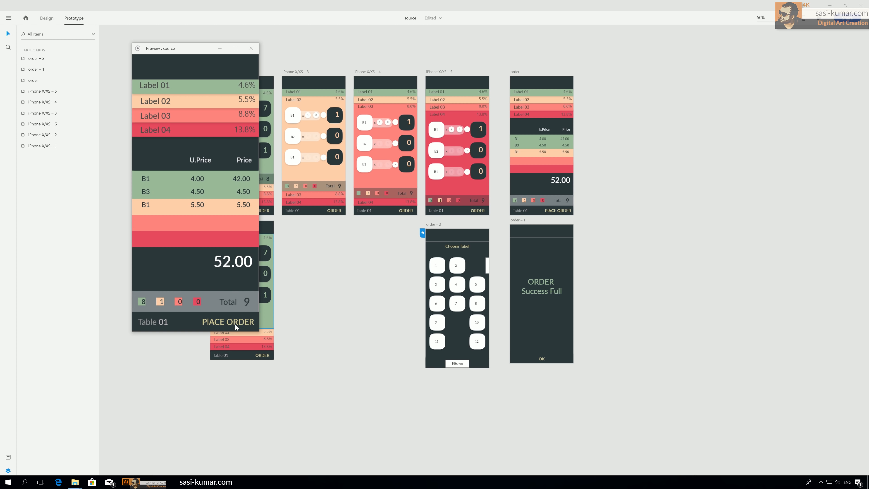
click(235, 324)
click(200, 323)
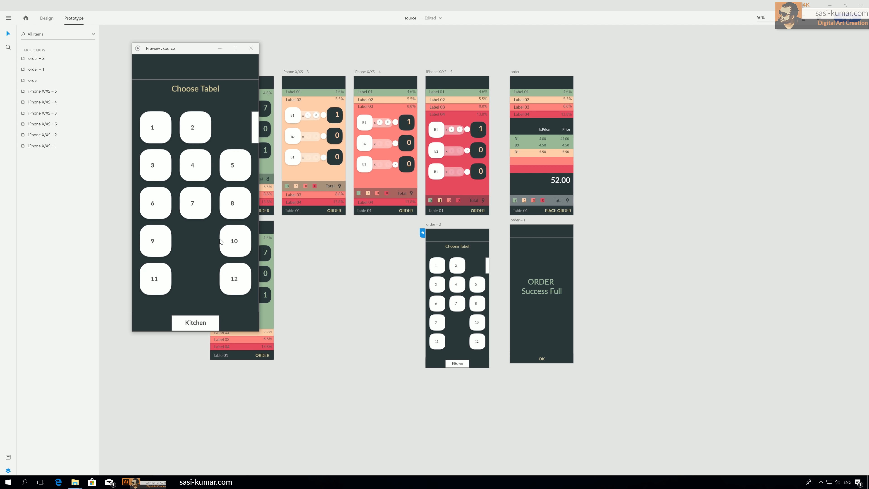
click(253, 50)
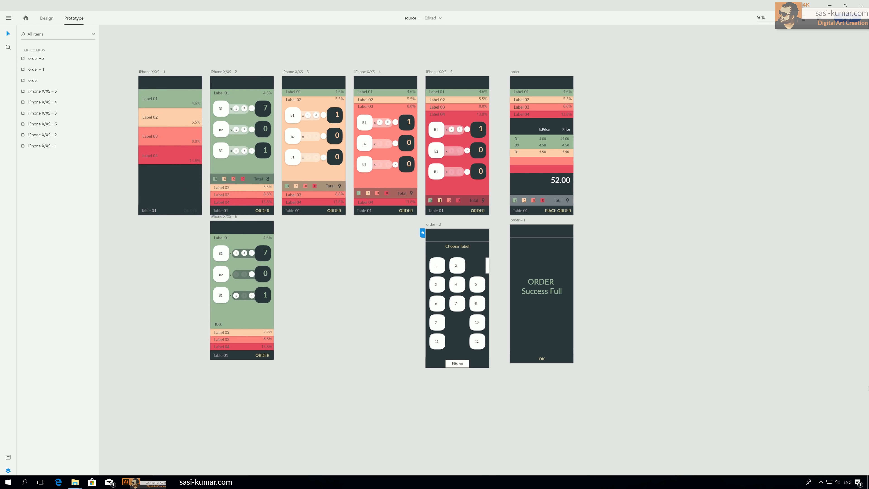